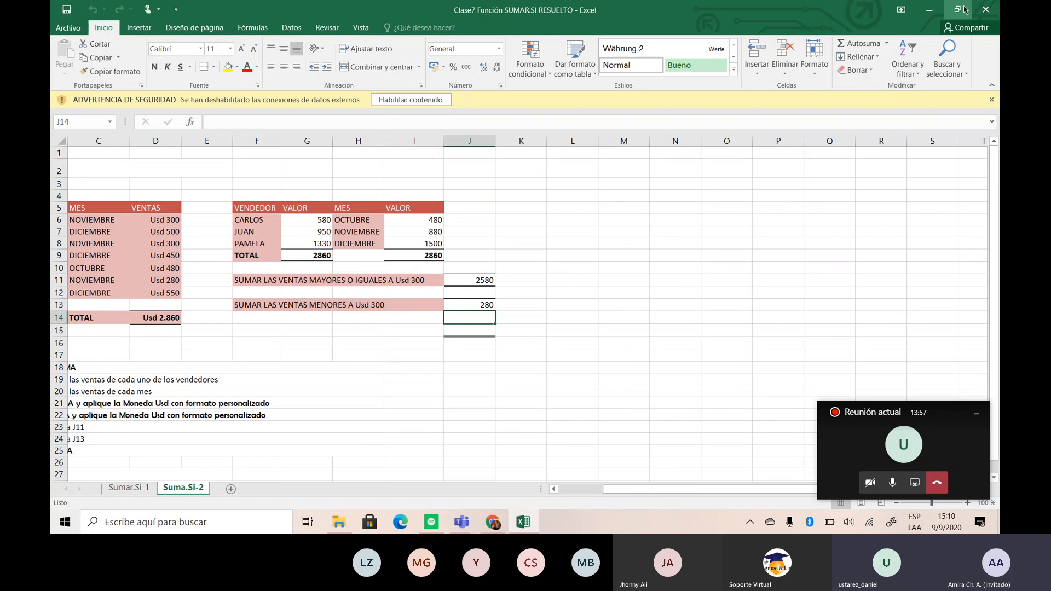
- Close the open workbook and open Clase 7 SUMAR y CONTAR RESUELTO from the clase 8 folder
left_click(985, 9)
left_click(510, 278)
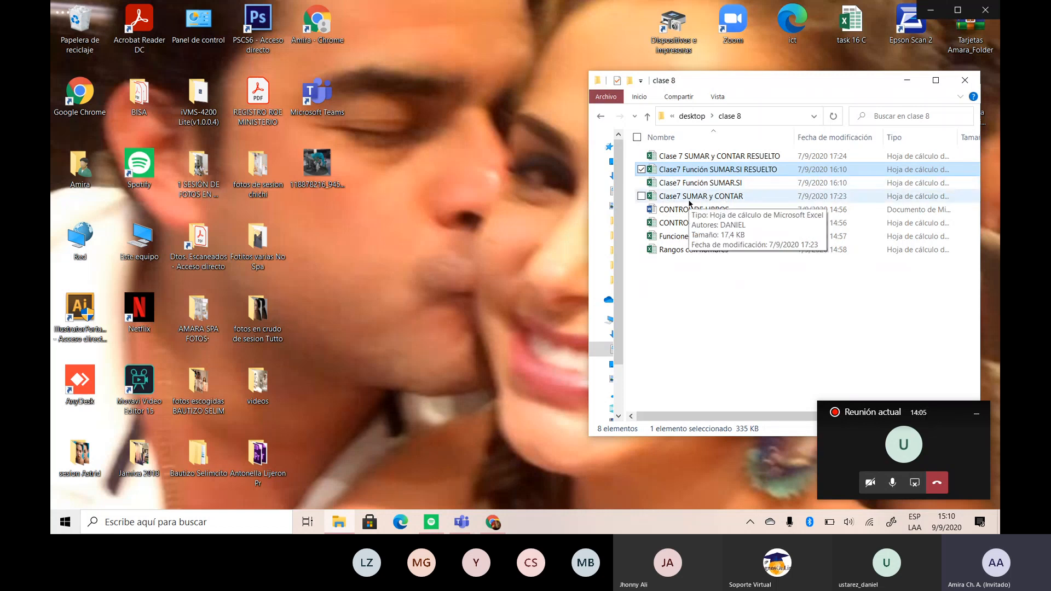
left_click(686, 157)
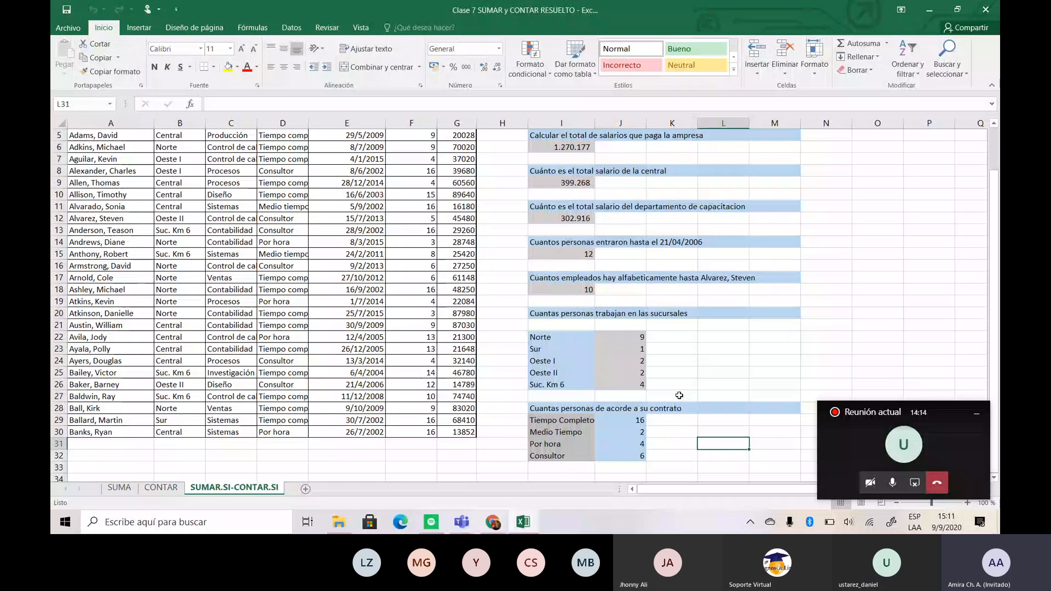
- Enlarge the SUMAR.SI-CONTAR.SI sheet to 172 % and show the branch and contract counts
left_click_drag(995, 202, 990, 152)
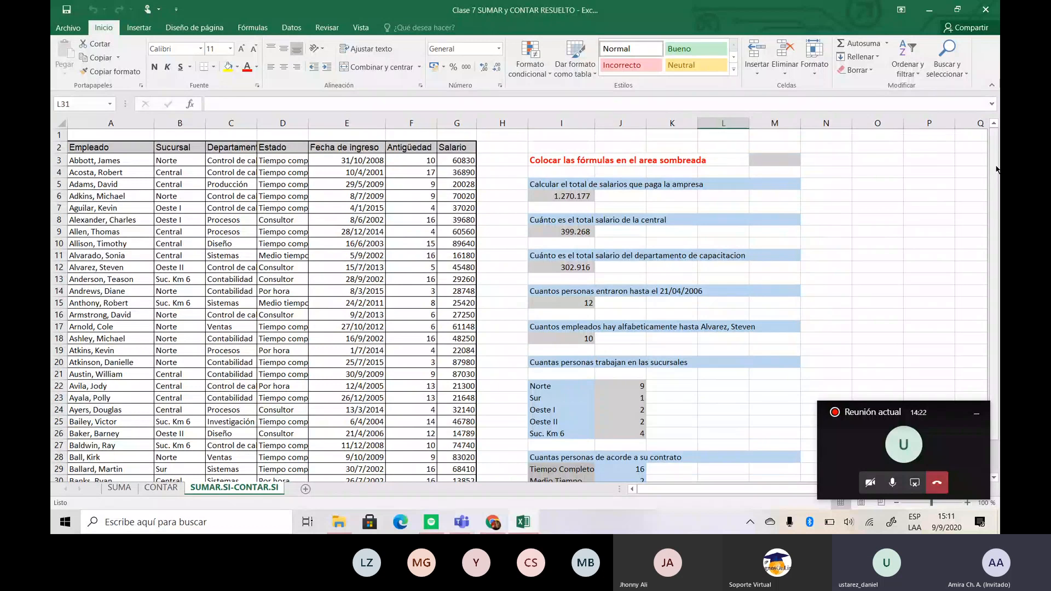
left_click(997, 169)
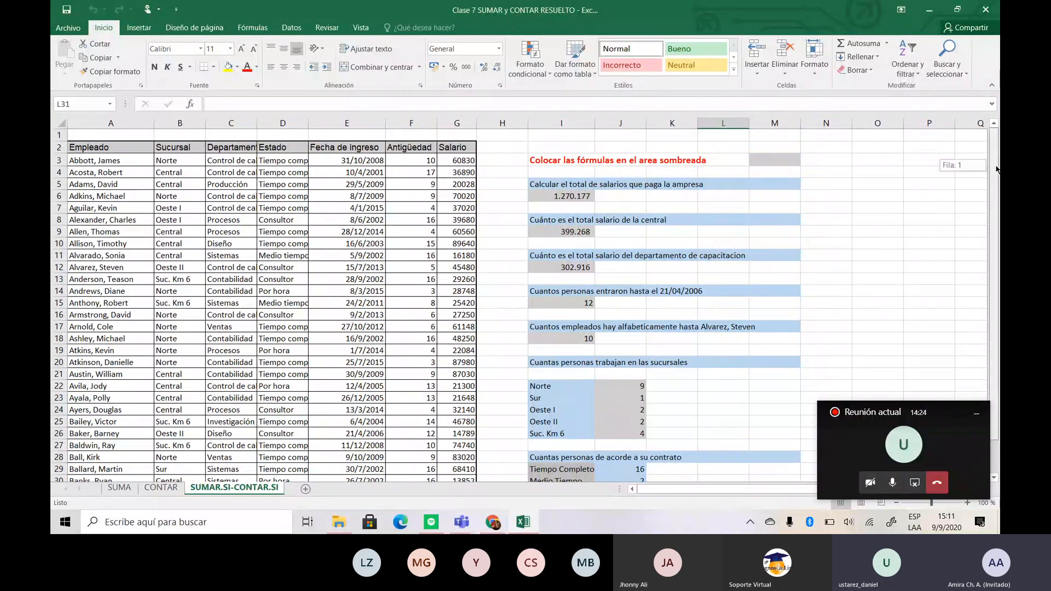
left_click_drag(997, 169, 998, 201)
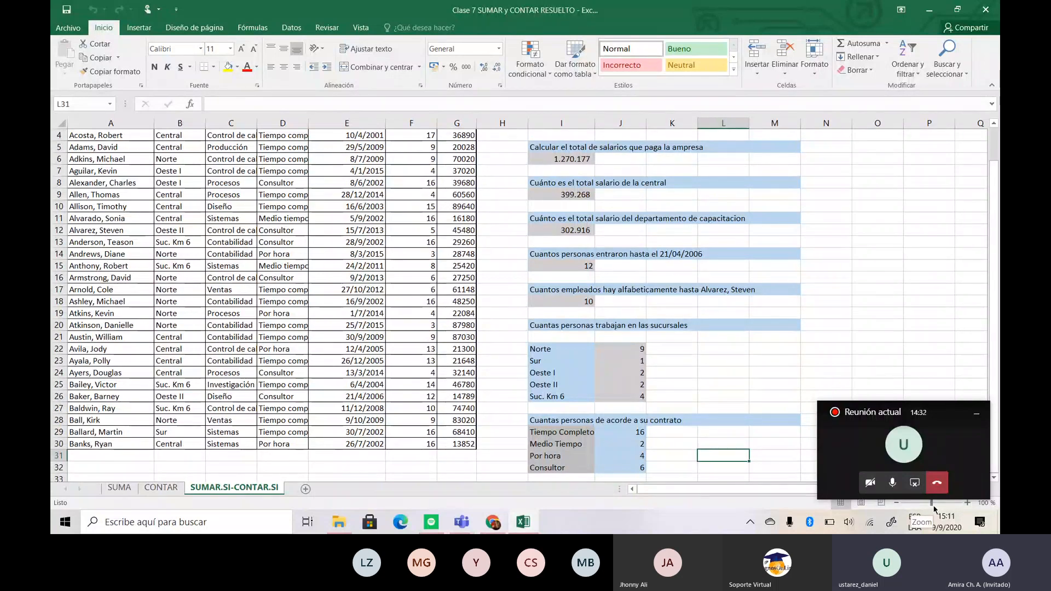
left_click_drag(932, 503, 935, 504)
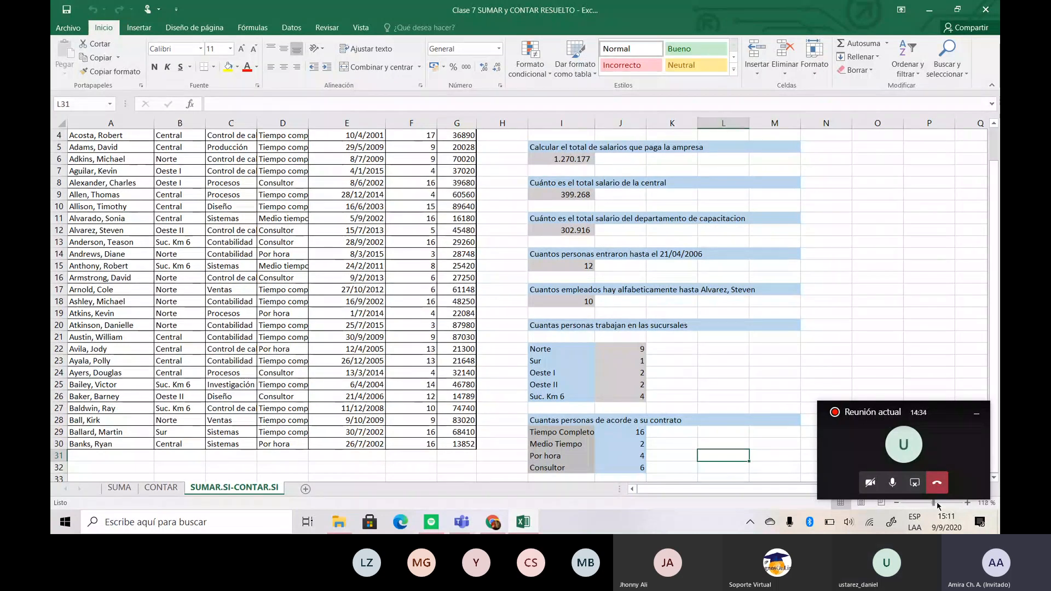
left_click(938, 503)
left_click_drag(938, 502, 940, 503)
left_click_drag(995, 302, 995, 314)
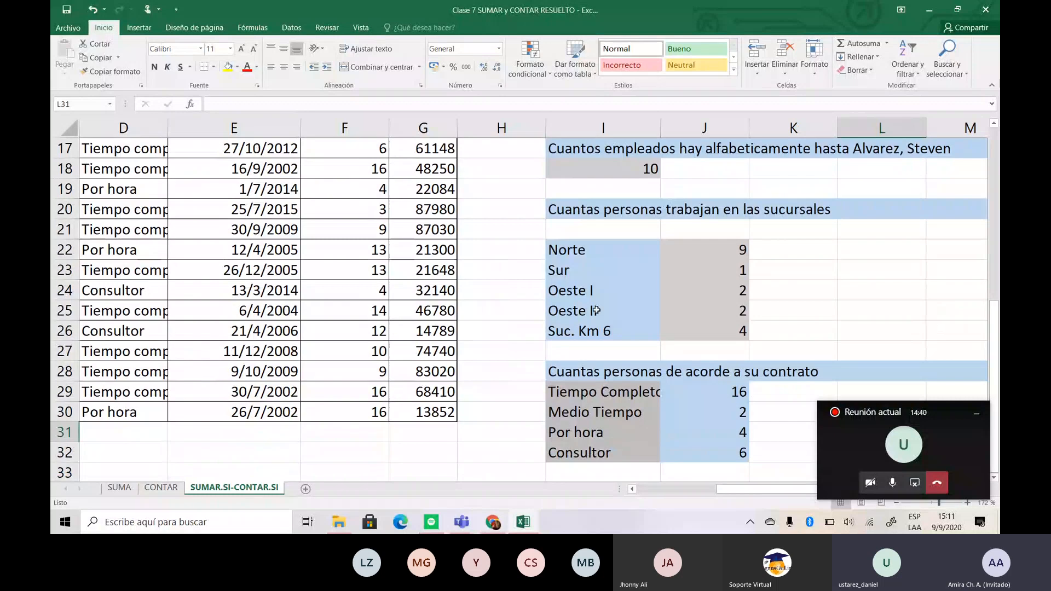
- Examine the CONTAR.SI formulas that count the employees of the Norte, Sur and Oeste I branches in J22:J24
left_click(605, 256)
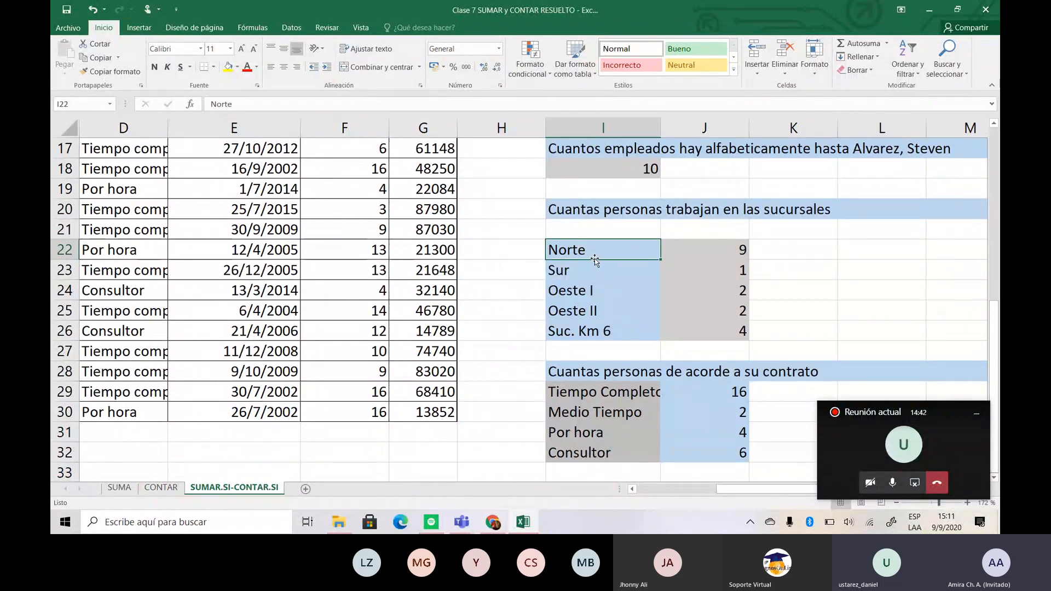
left_click(717, 251)
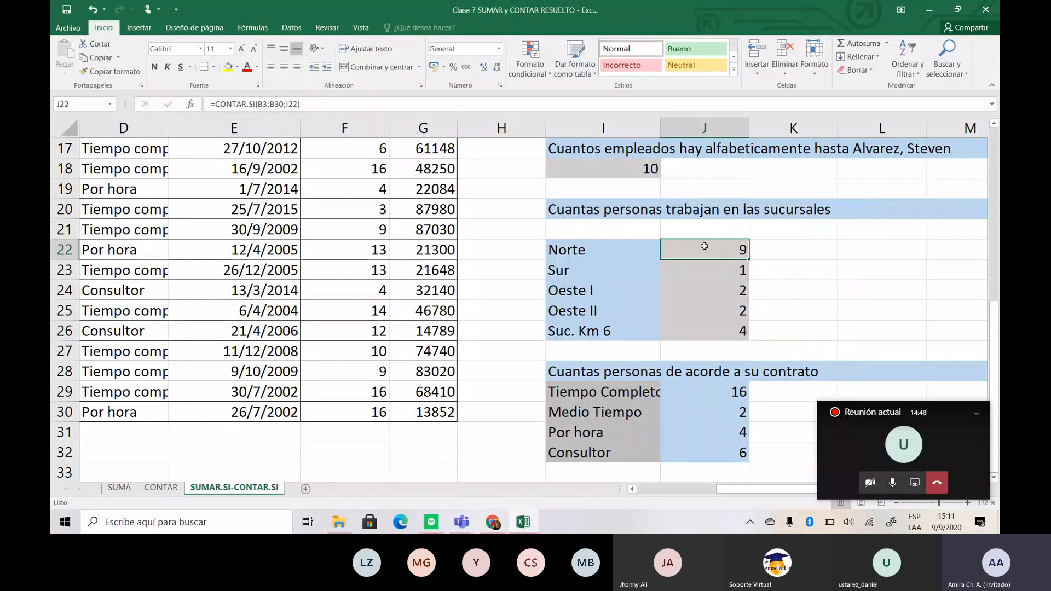
double_click(704, 249)
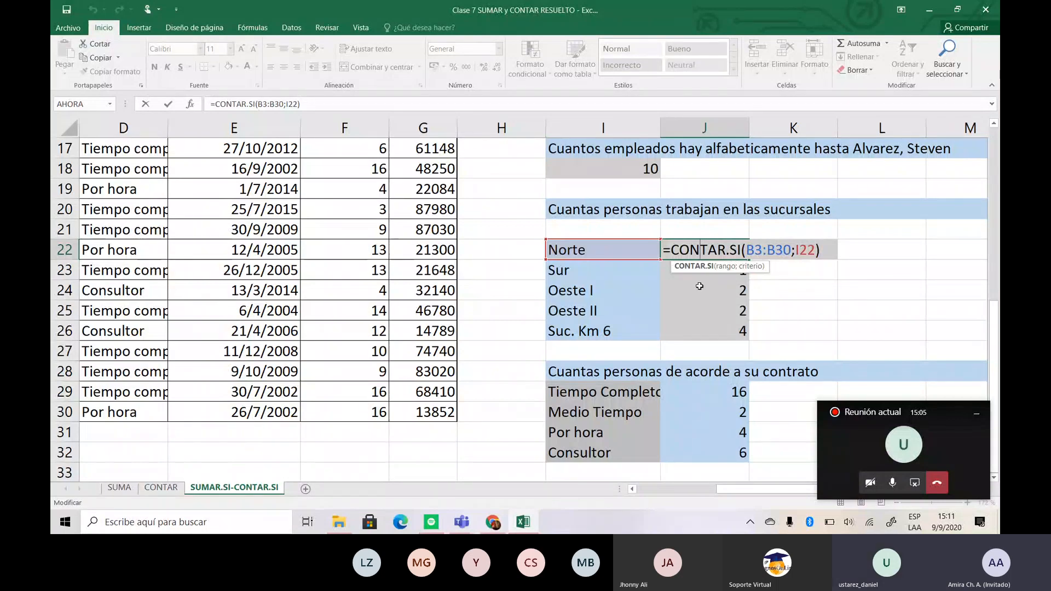
left_click(676, 269)
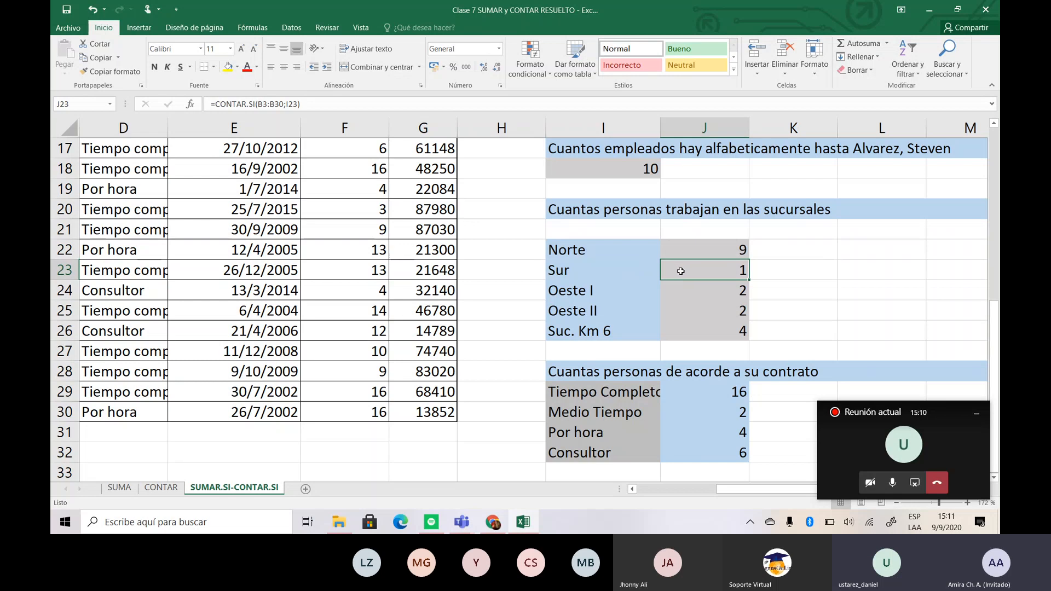
double_click(681, 272)
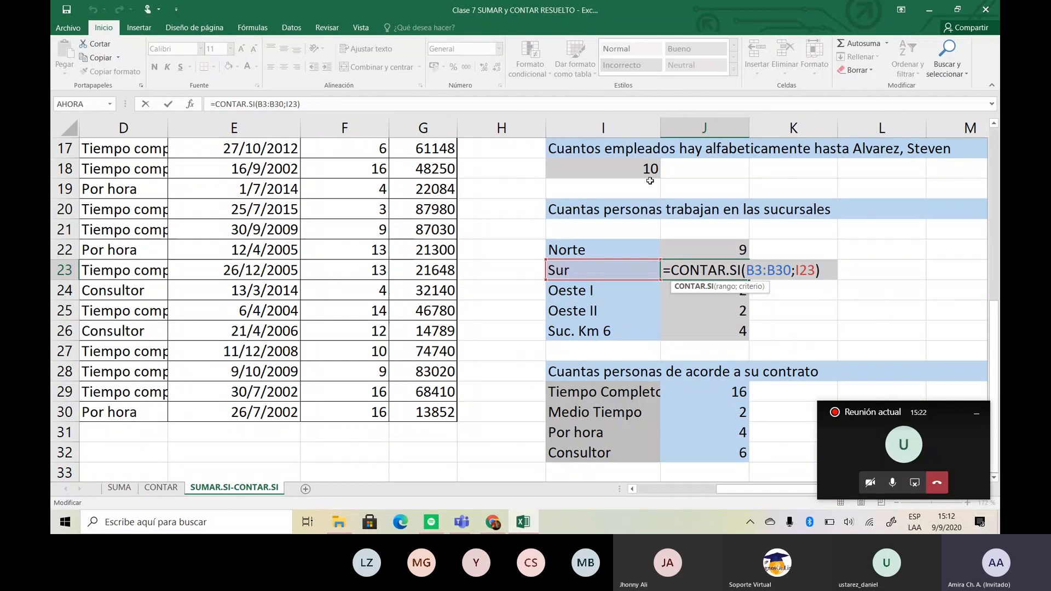
left_click(624, 293)
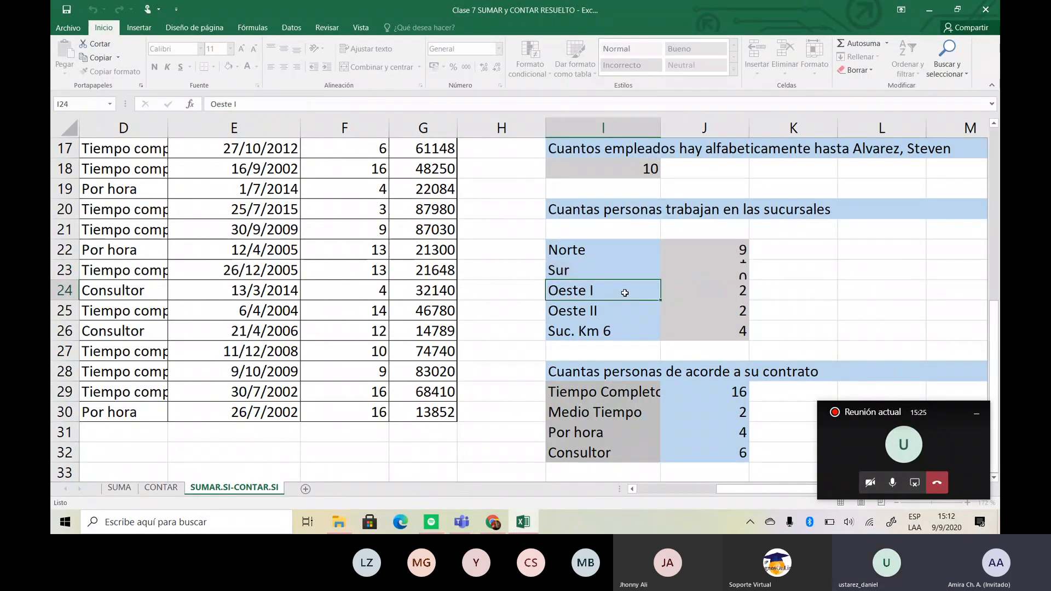
left_click(701, 289)
double_click(703, 290)
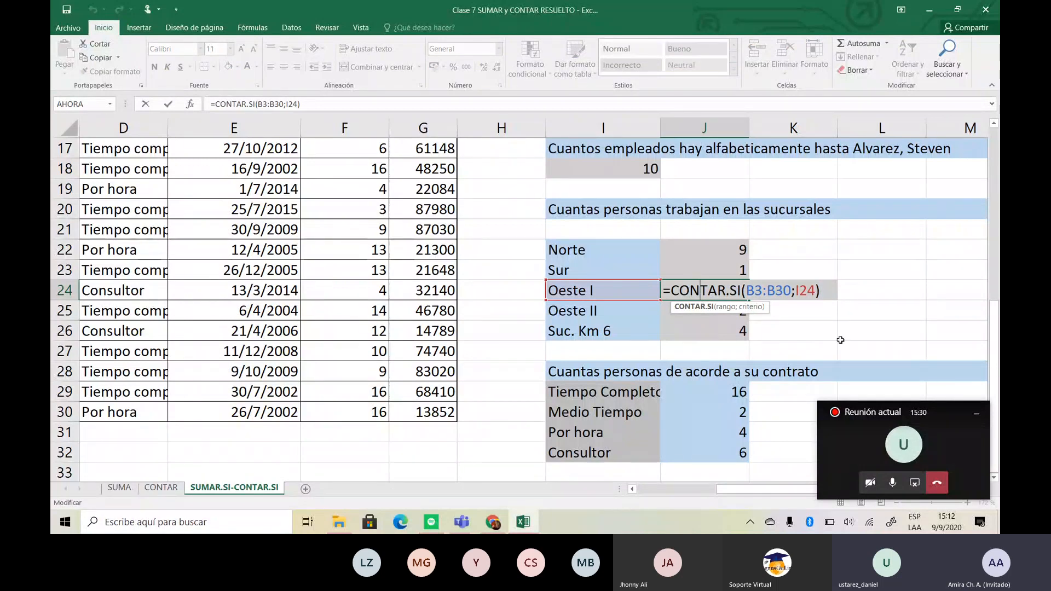
left_click(893, 296)
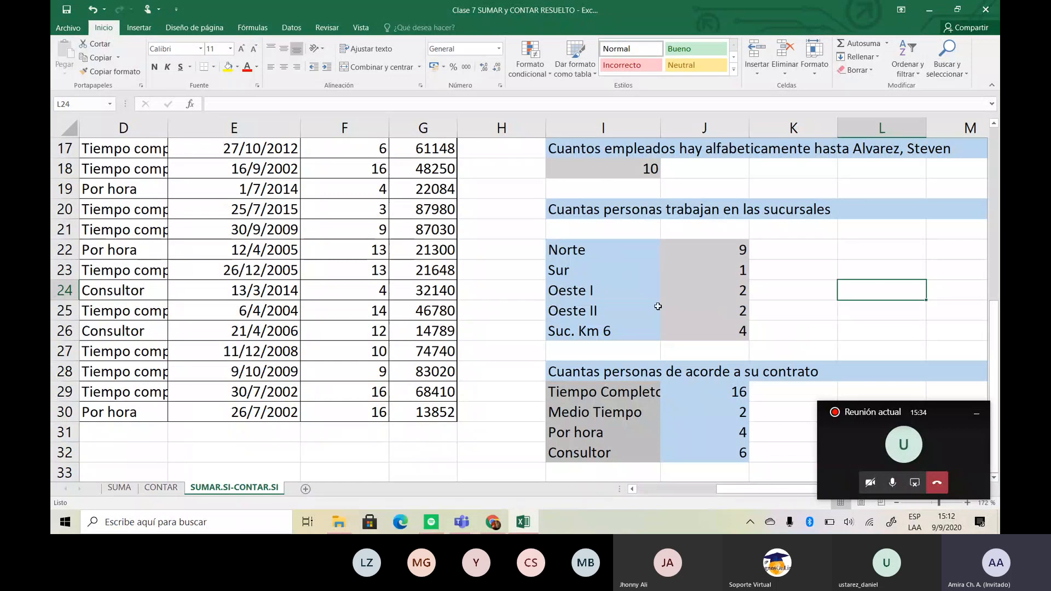
- Widen column I to fit the Tiempo Completo label and examine the range and criterion of the count formula in J29
left_click_drag(660, 117, 666, 117)
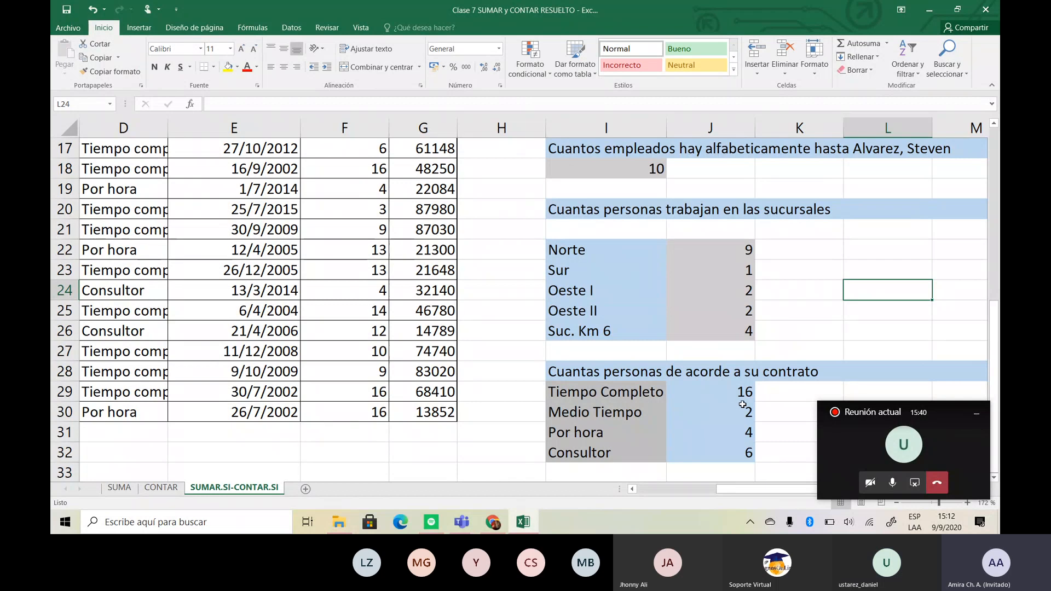
double_click(715, 391)
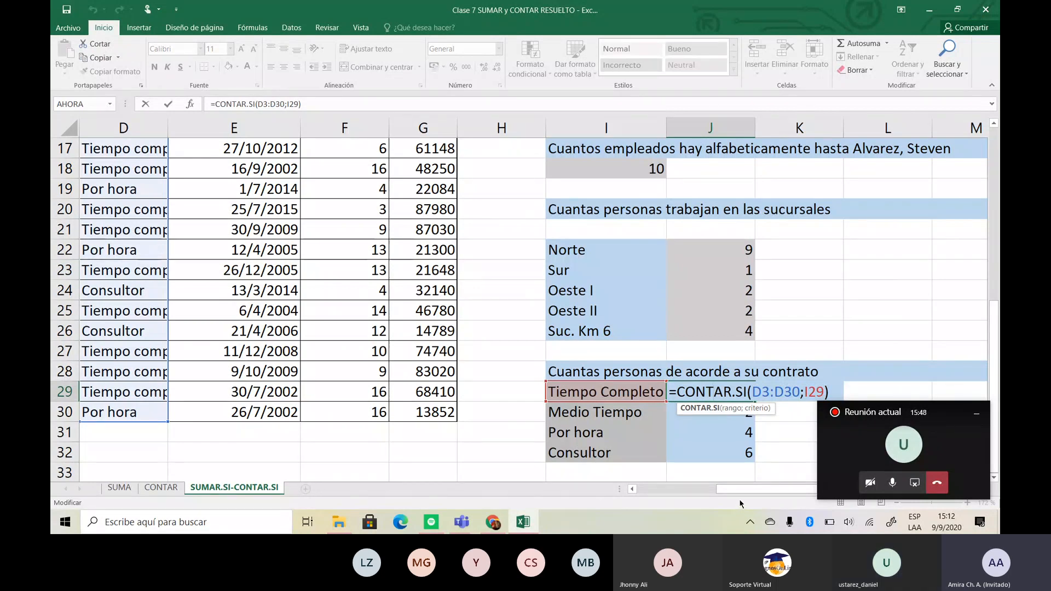
left_click_drag(720, 491, 670, 492)
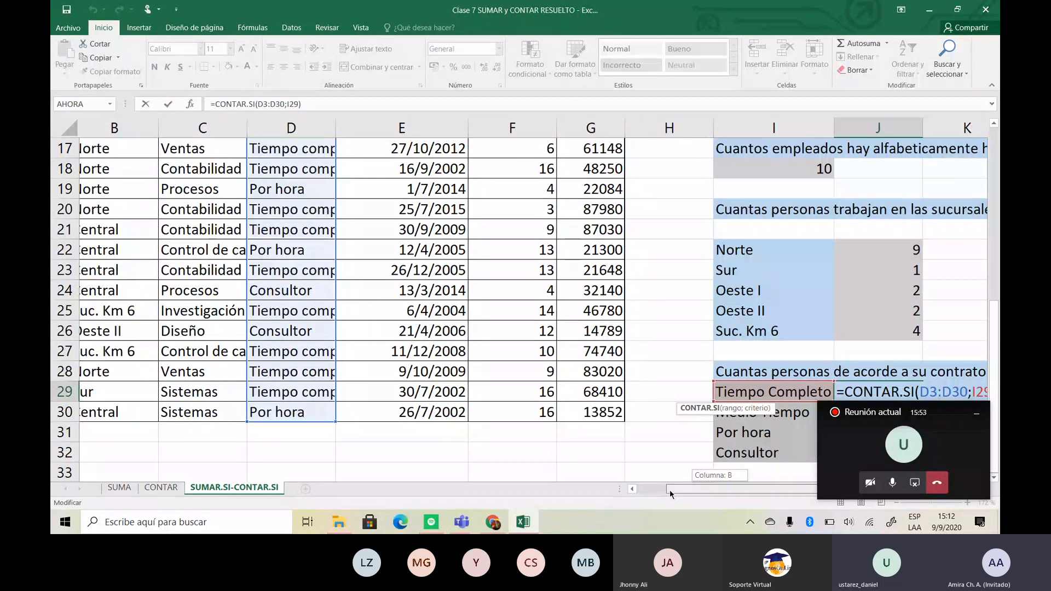
left_click_drag(669, 490, 699, 487)
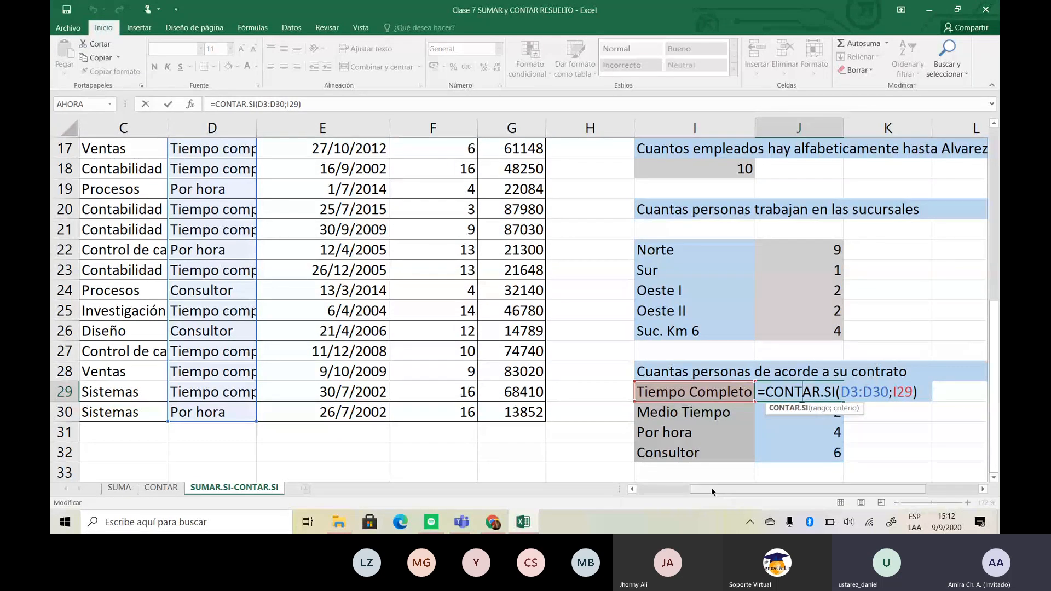
left_click_drag(712, 491, 705, 485)
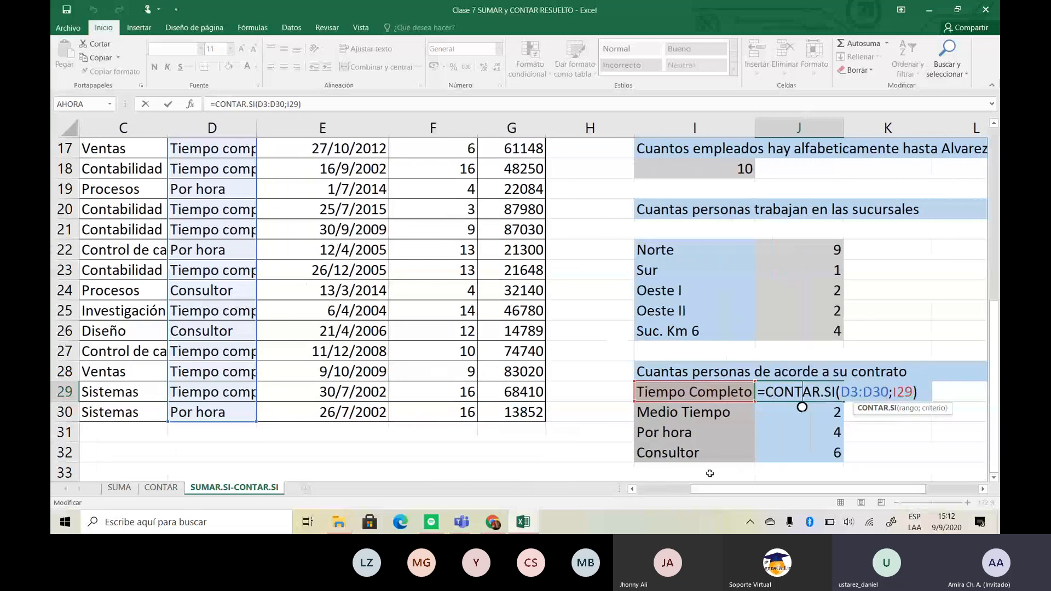
left_click(897, 437)
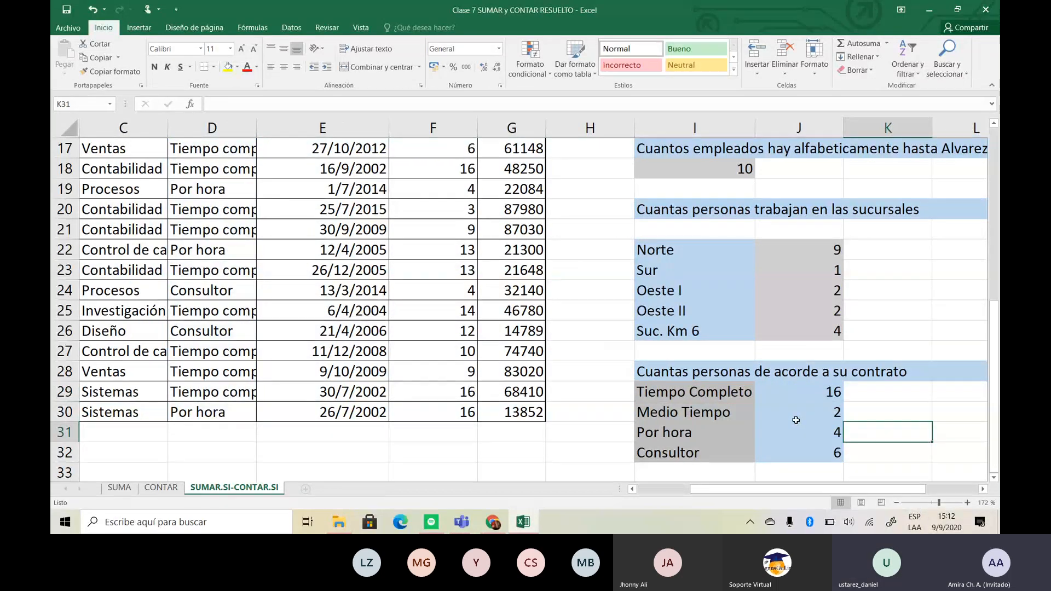
left_click(794, 390)
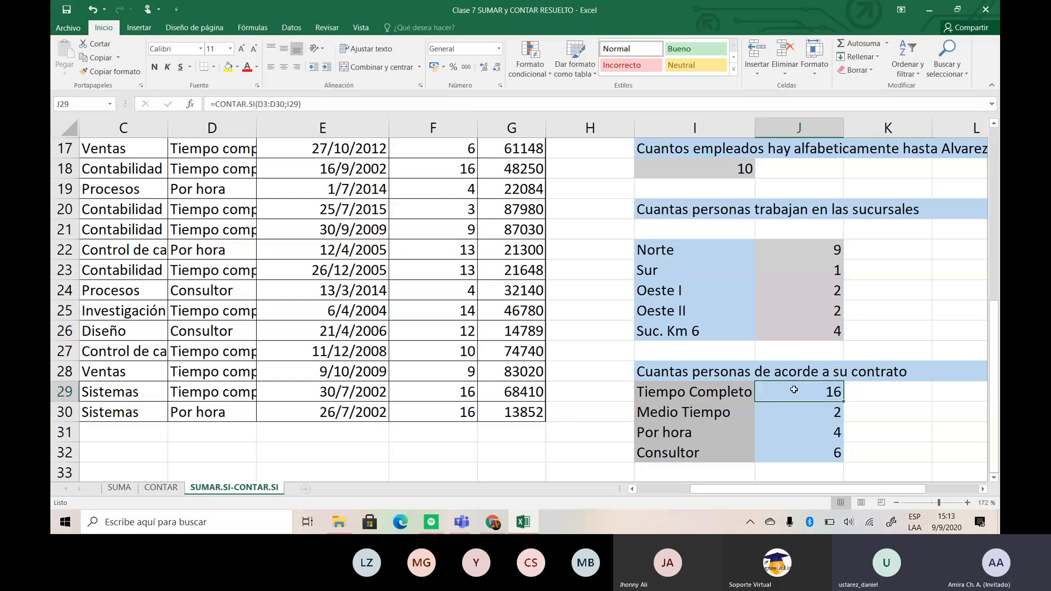
left_click_drag(798, 399, 804, 448)
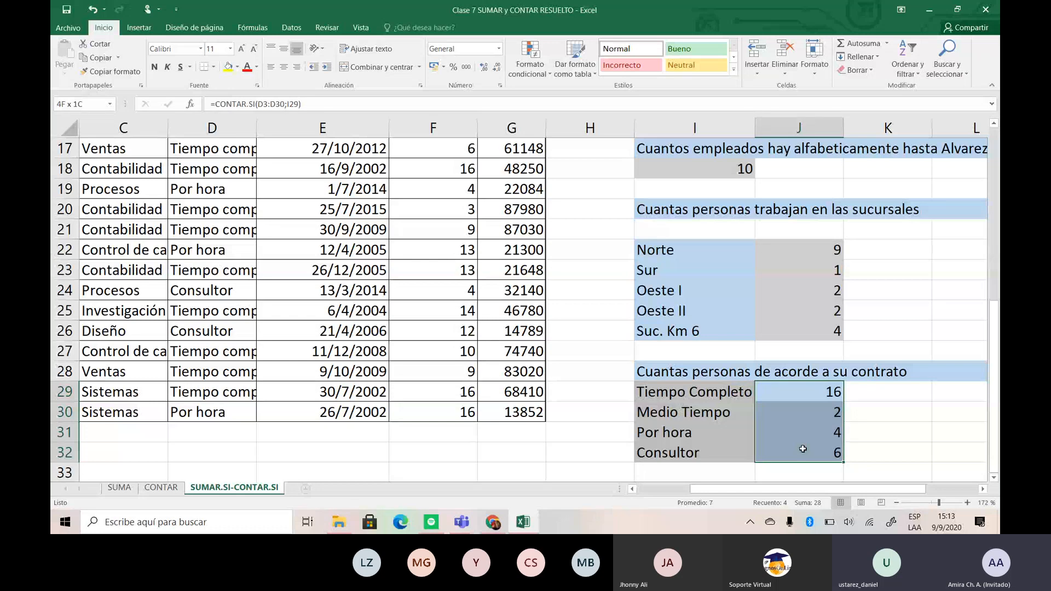
left_click_drag(802, 449, 803, 449)
right_click(791, 423)
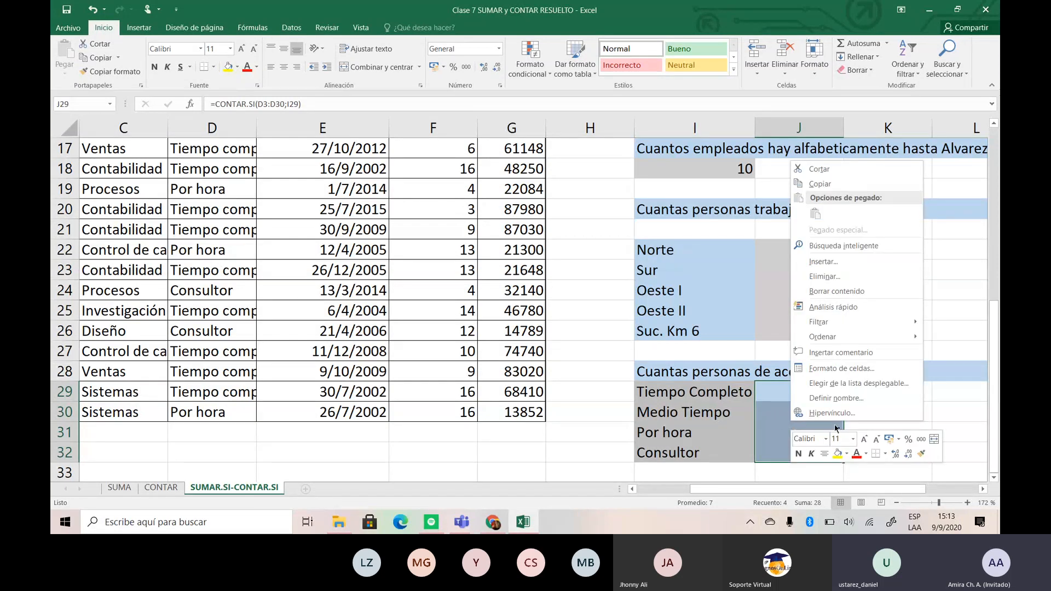
left_click(954, 415)
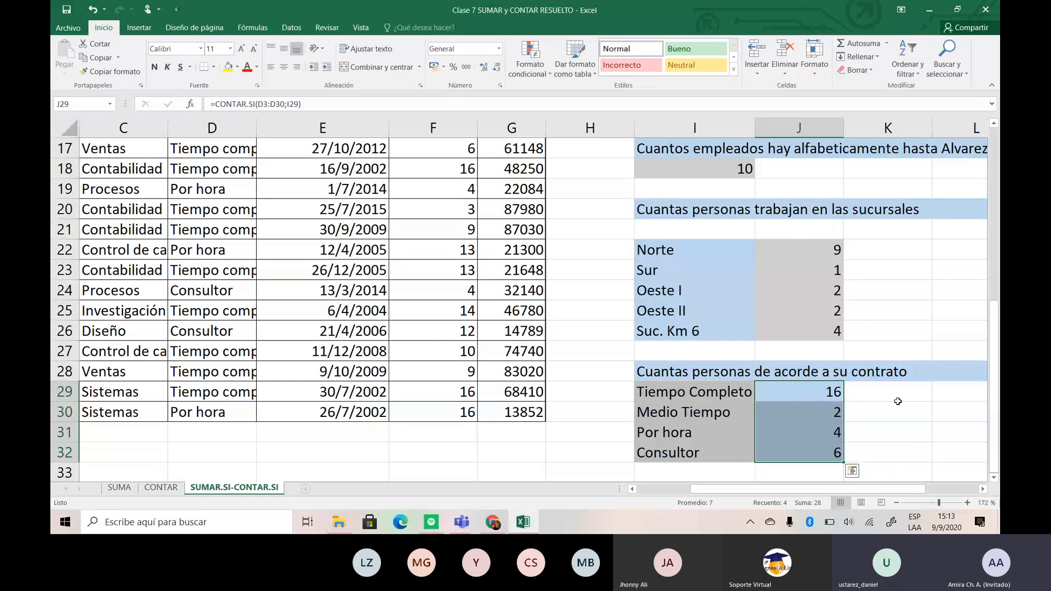
left_click(889, 393)
- Fill the Tiempo Completo count formula from J29 down through J32 for the remaining contract types
left_click(829, 391)
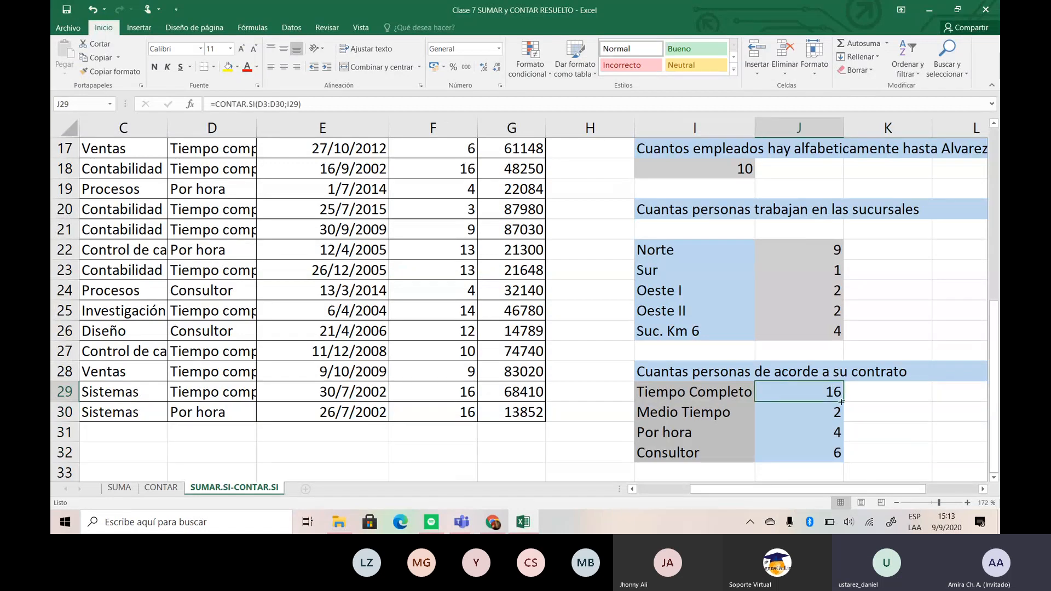
left_click_drag(842, 401, 844, 457)
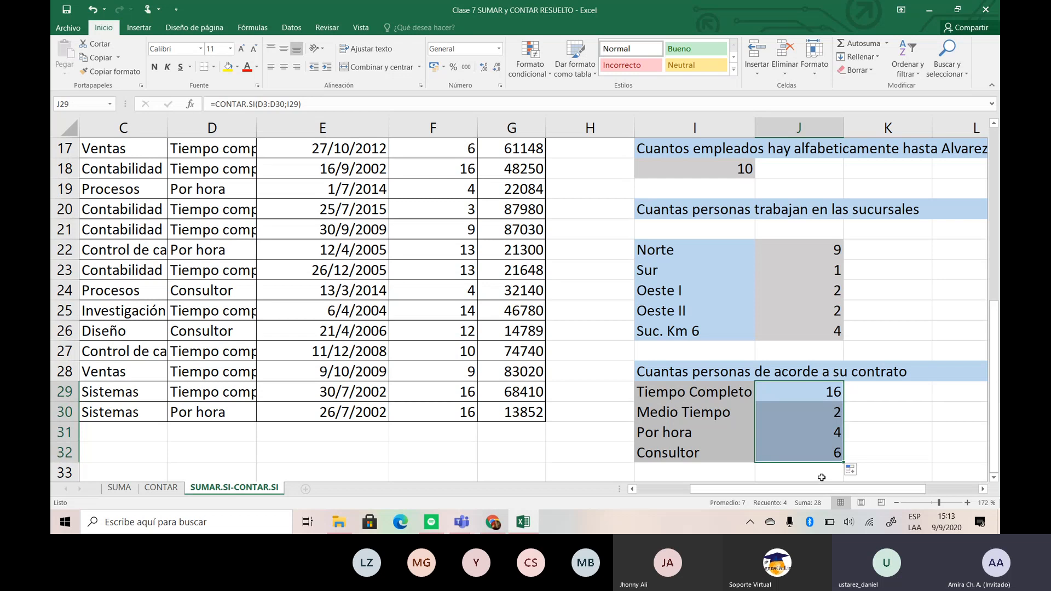
left_click(887, 414)
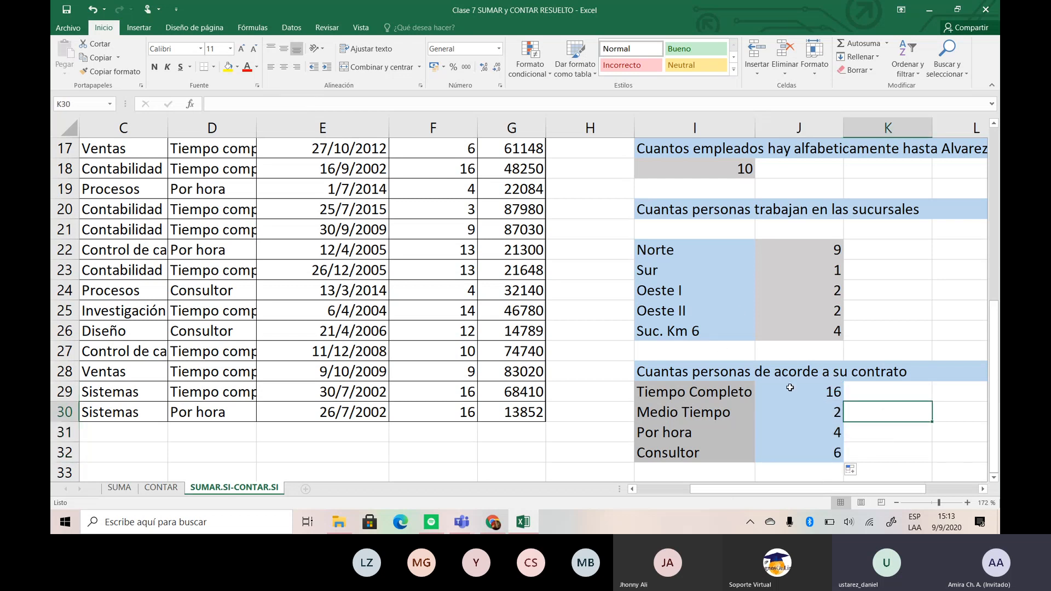
- Total the contract counts in J29:J32 with AutoSum, placing the sum in J33
left_click_drag(790, 390, 796, 452)
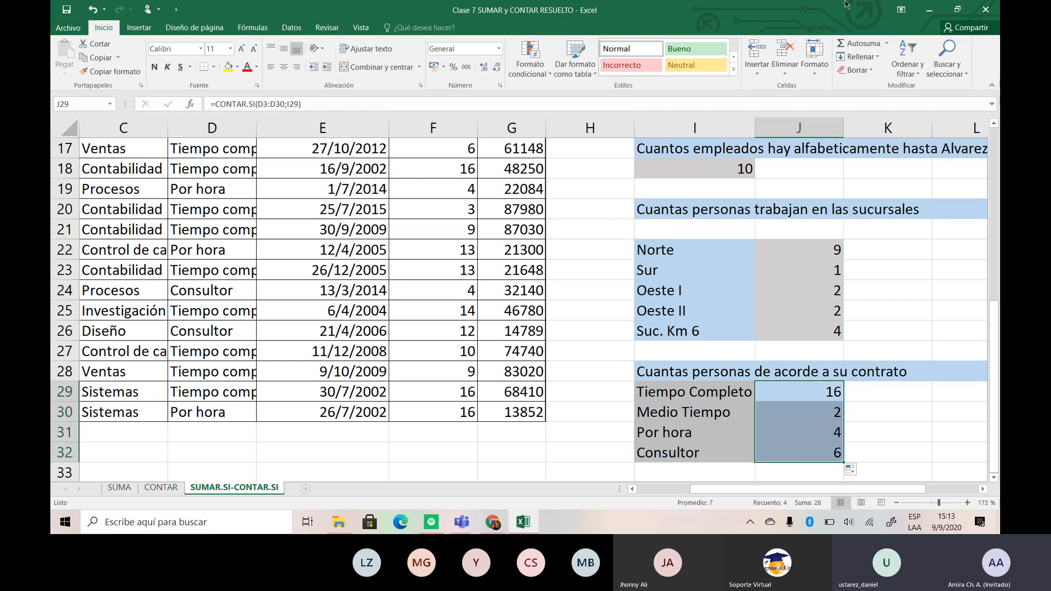
left_click(864, 44)
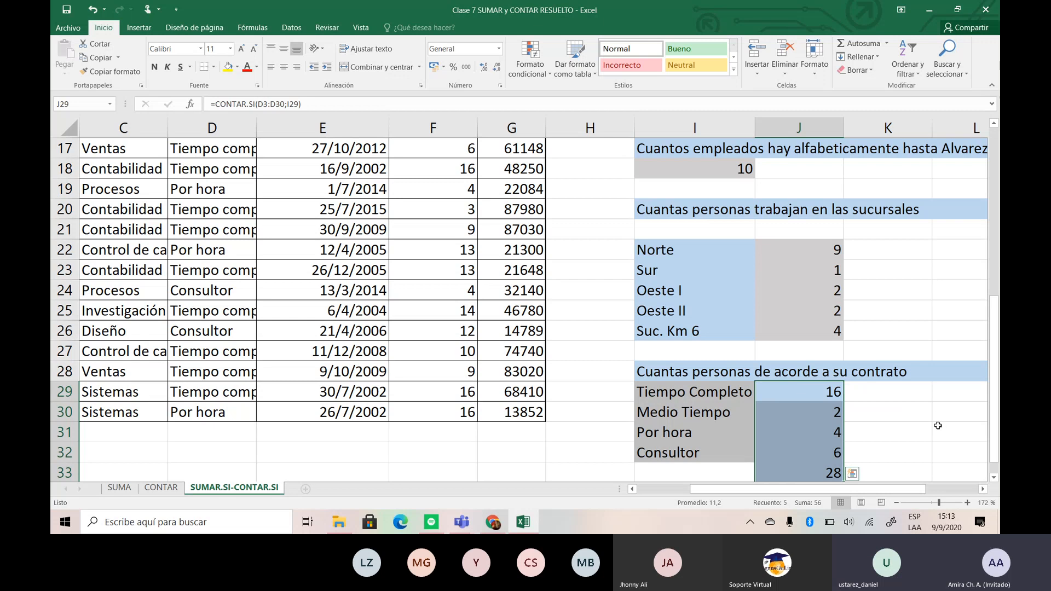
scroll(938, 425, "down", 4)
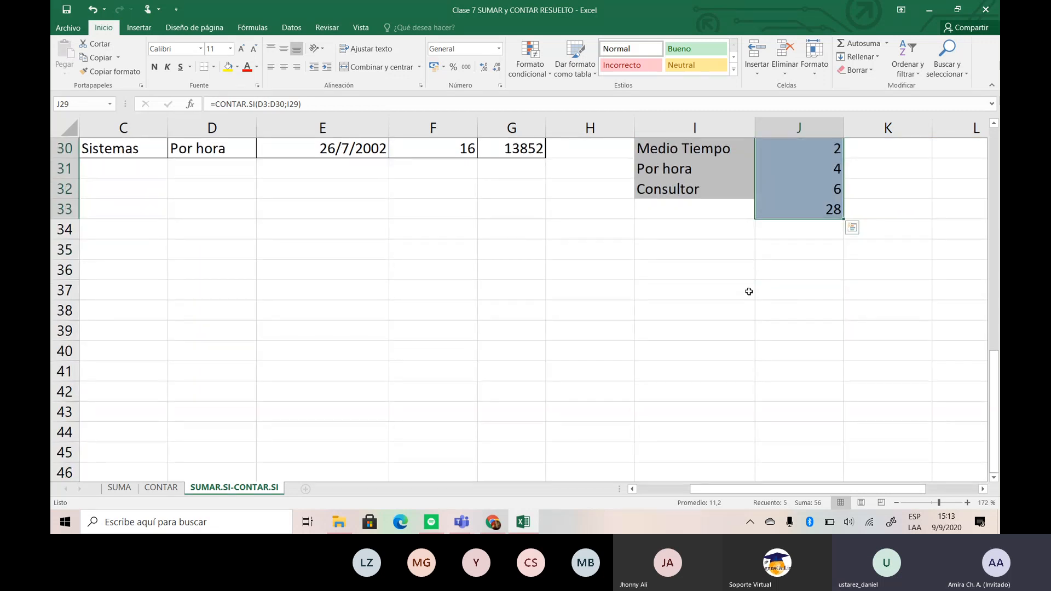
scroll(749, 291, "up", 4)
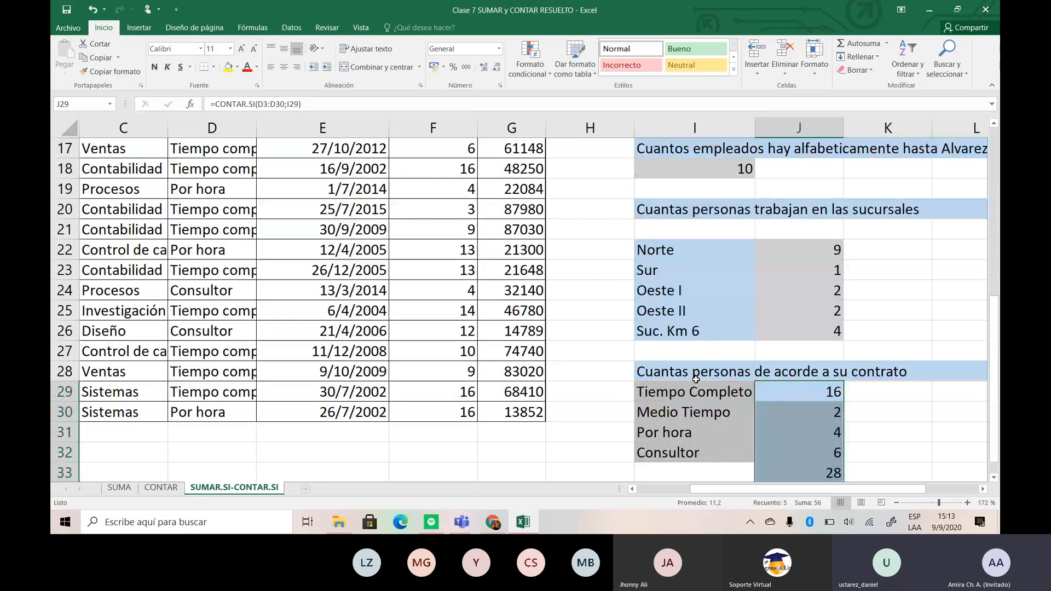
scroll(696, 380, "down", 4)
scroll(696, 379, "up", 4)
- Select the Estado entries from D3 down through the end of the list to check their count against the contract total
left_click(210, 272)
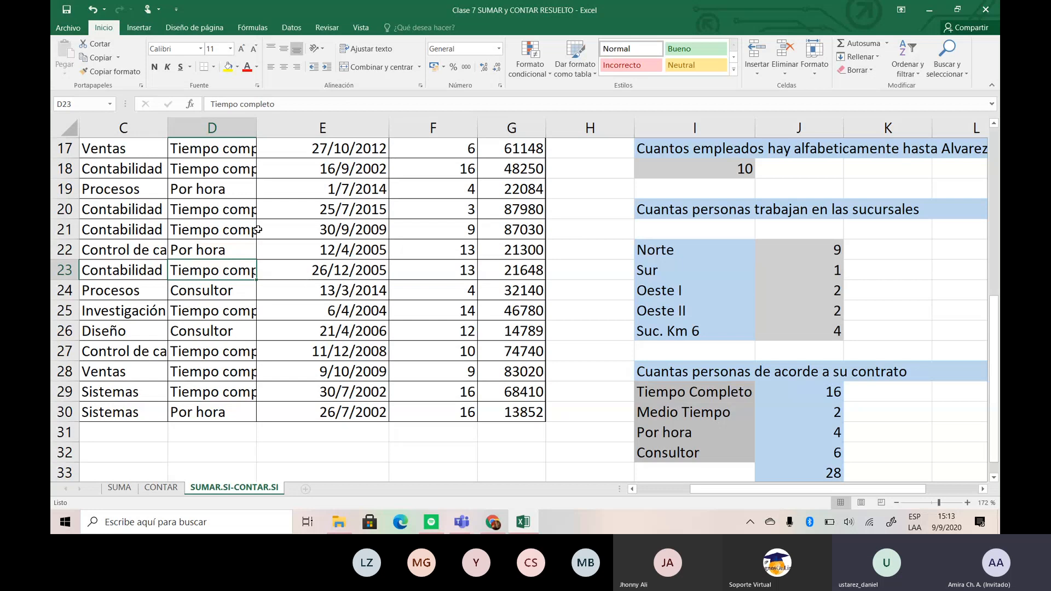
scroll(257, 230, "up", 7)
left_click(210, 193)
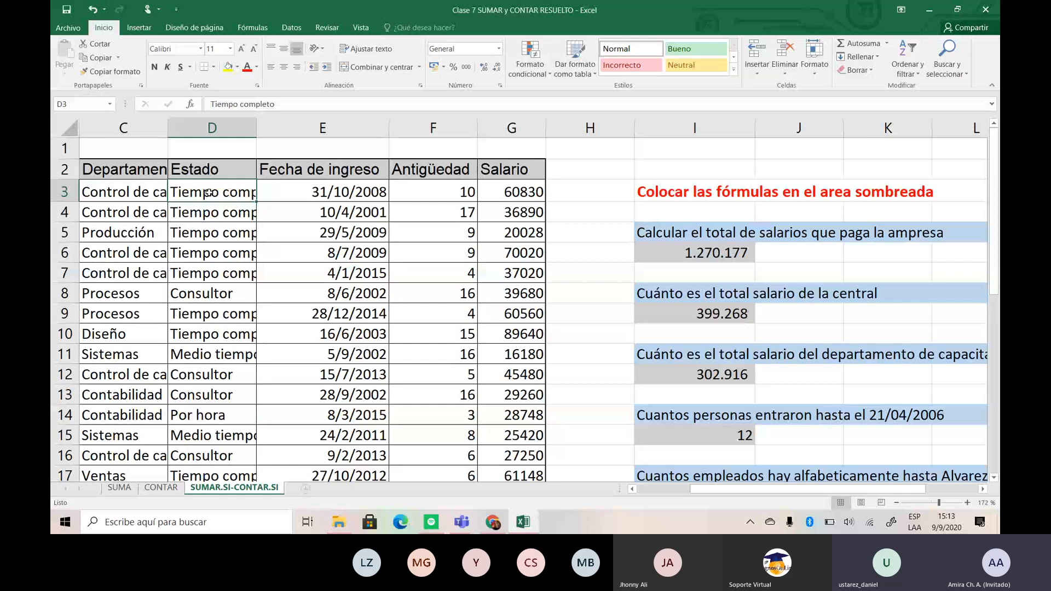
left_click_drag(208, 193, 194, 479)
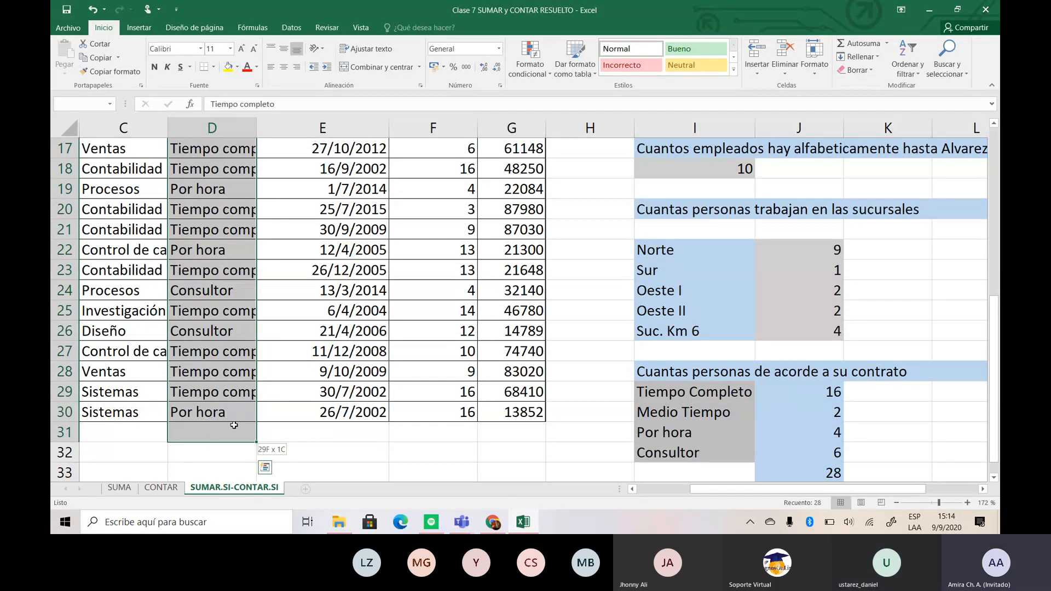
left_click_drag(233, 425, 234, 425)
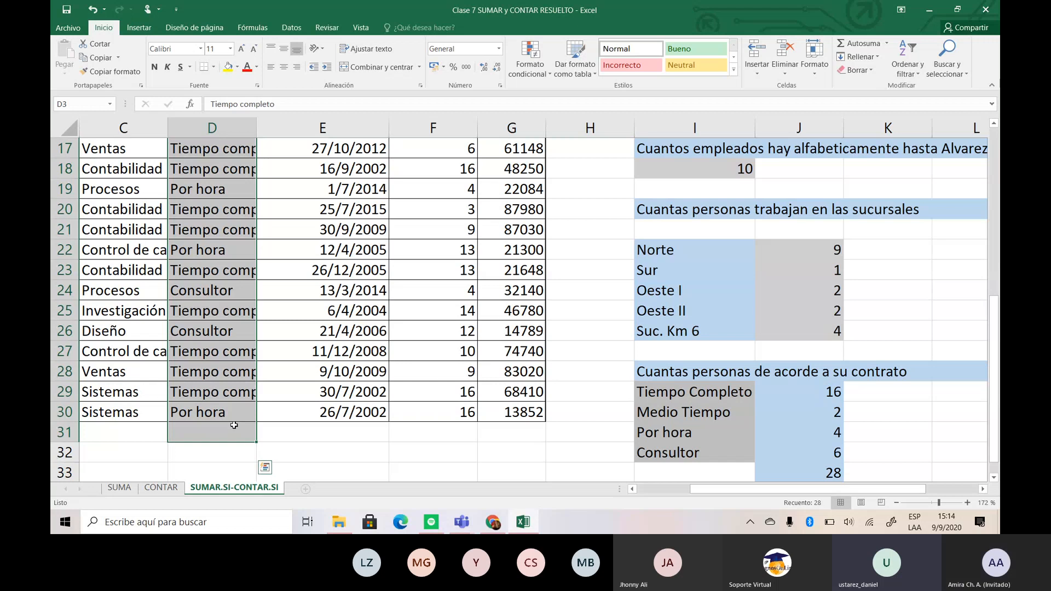
left_click(306, 458)
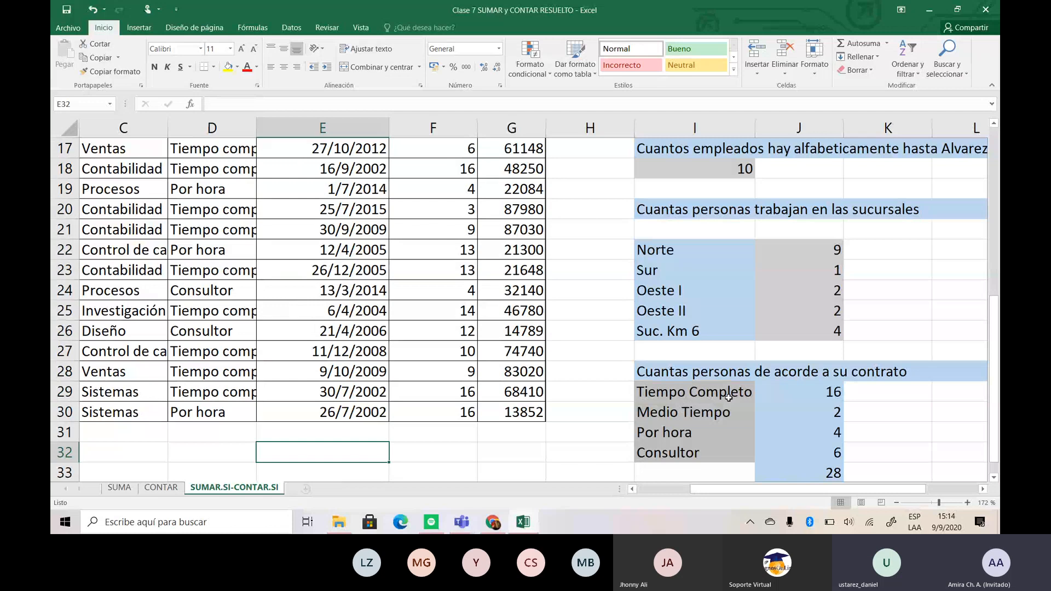
- Label the contract total by entering "Total de personas" in I33
left_click(653, 475)
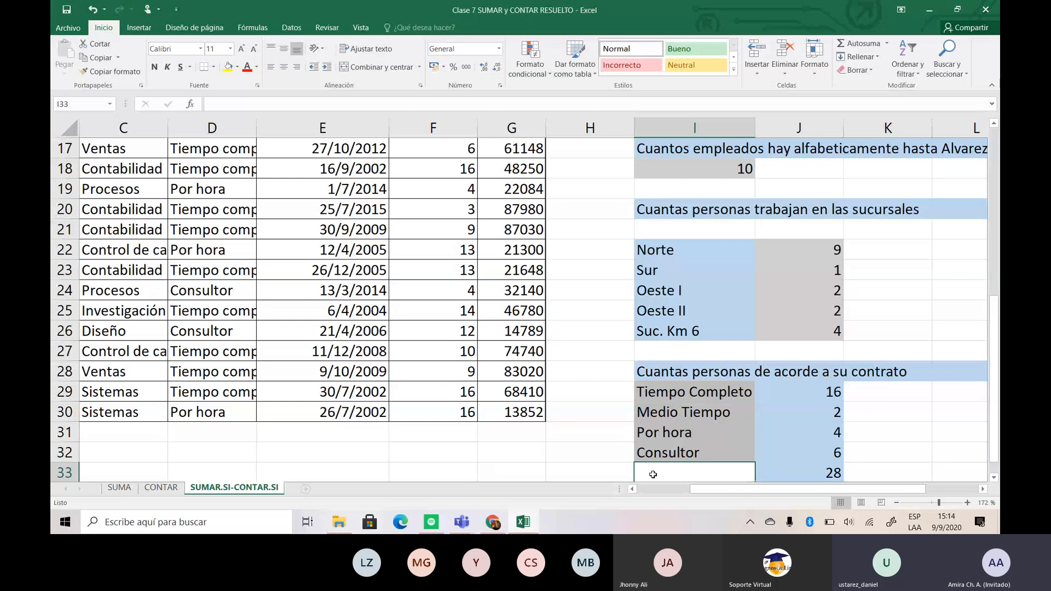
type("Tot")
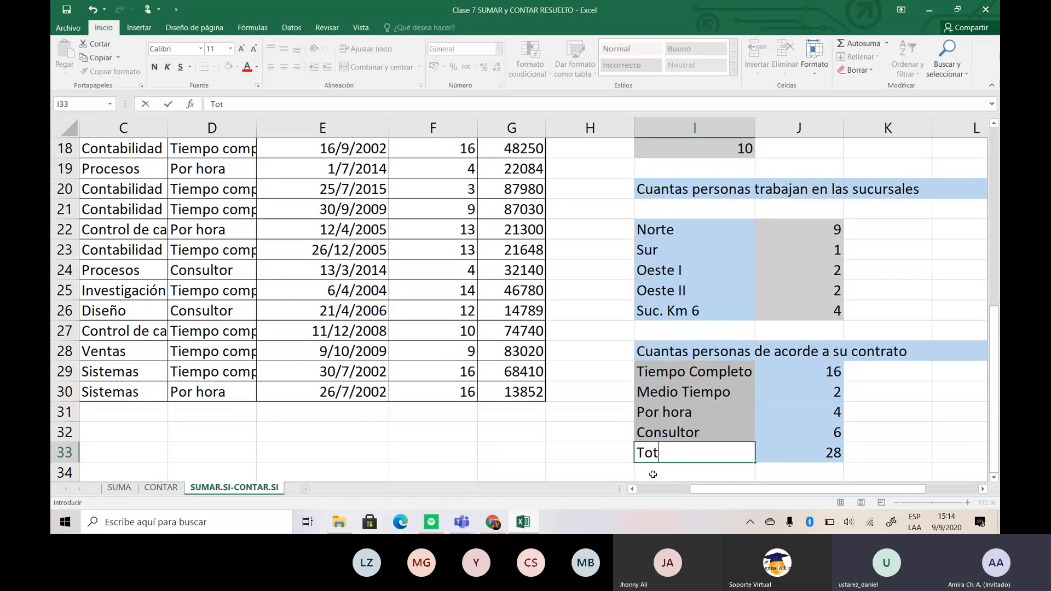
type("al de ")
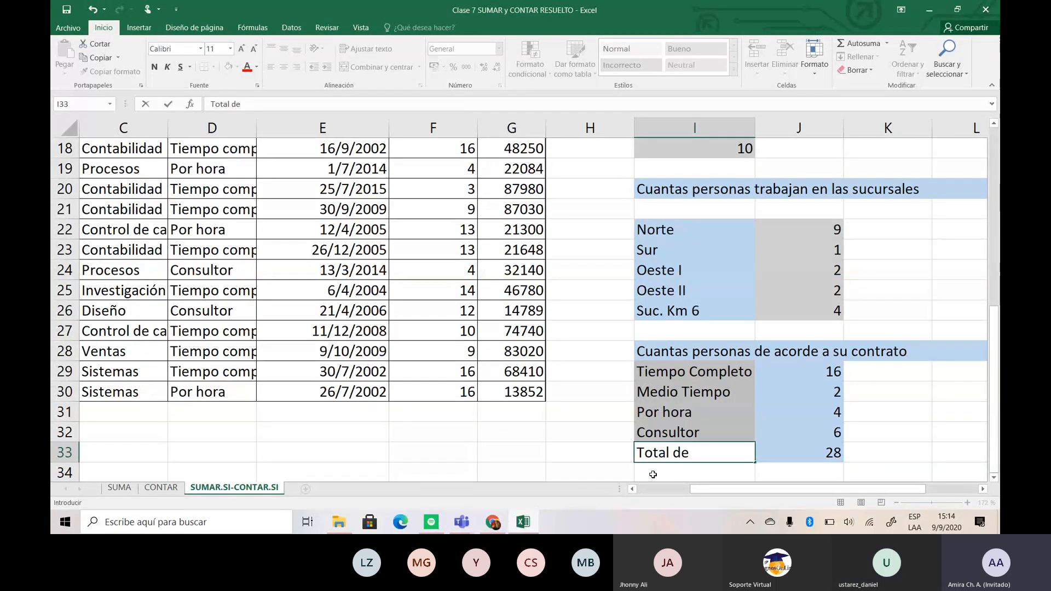
type("person")
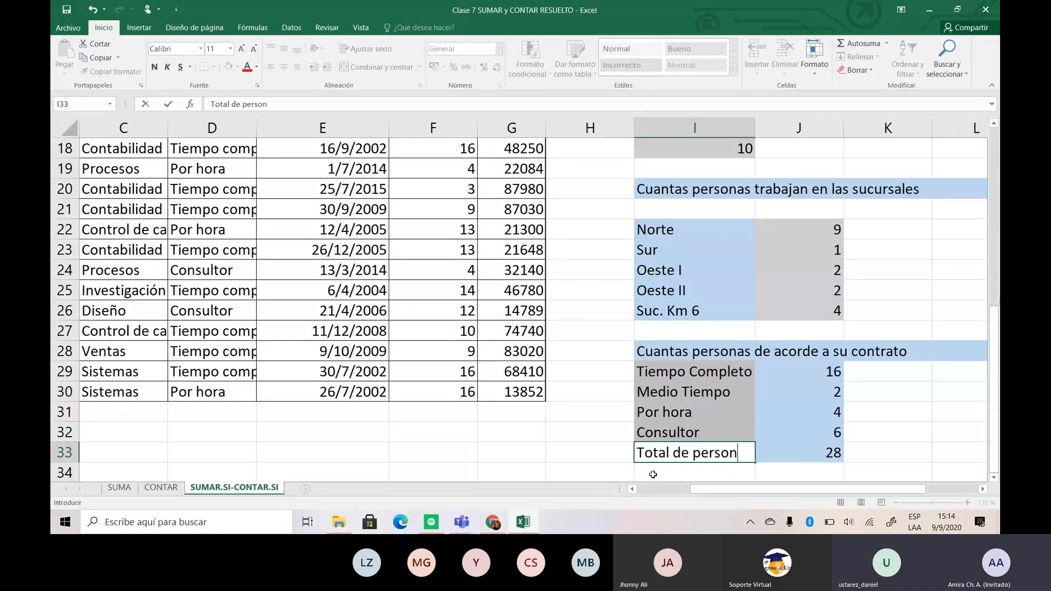
type("as")
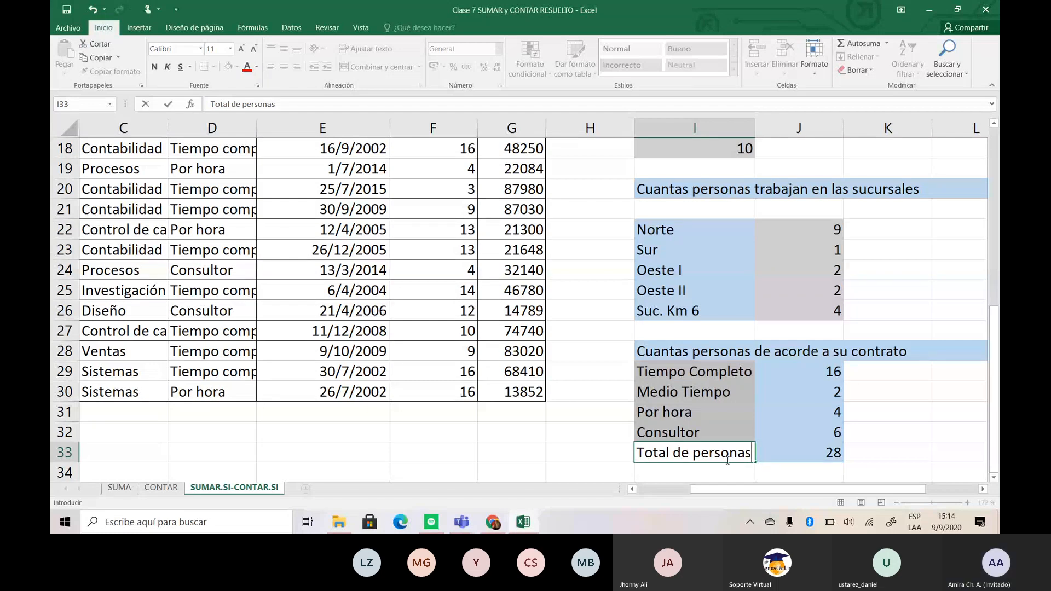
left_click_drag(847, 533, 847, 533)
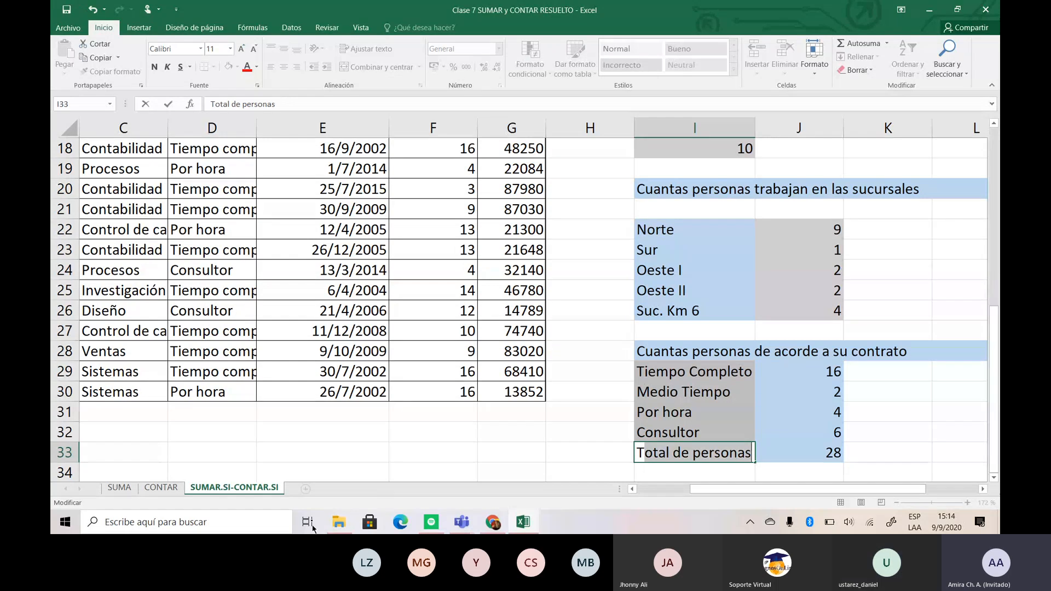
- Switch to the Microsoft Teams meeting window
left_click(460, 513)
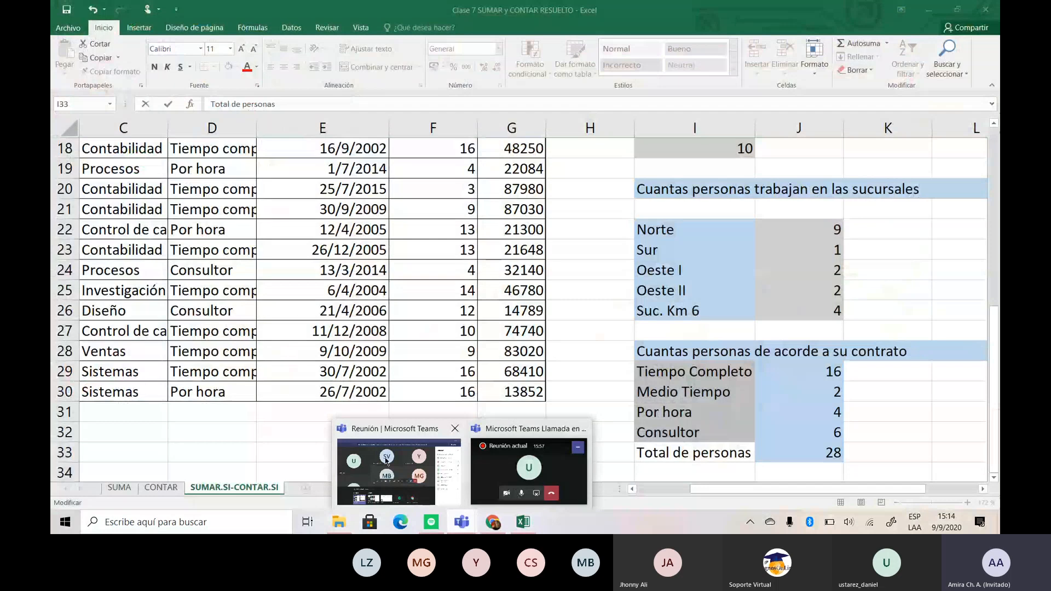
left_click(386, 461)
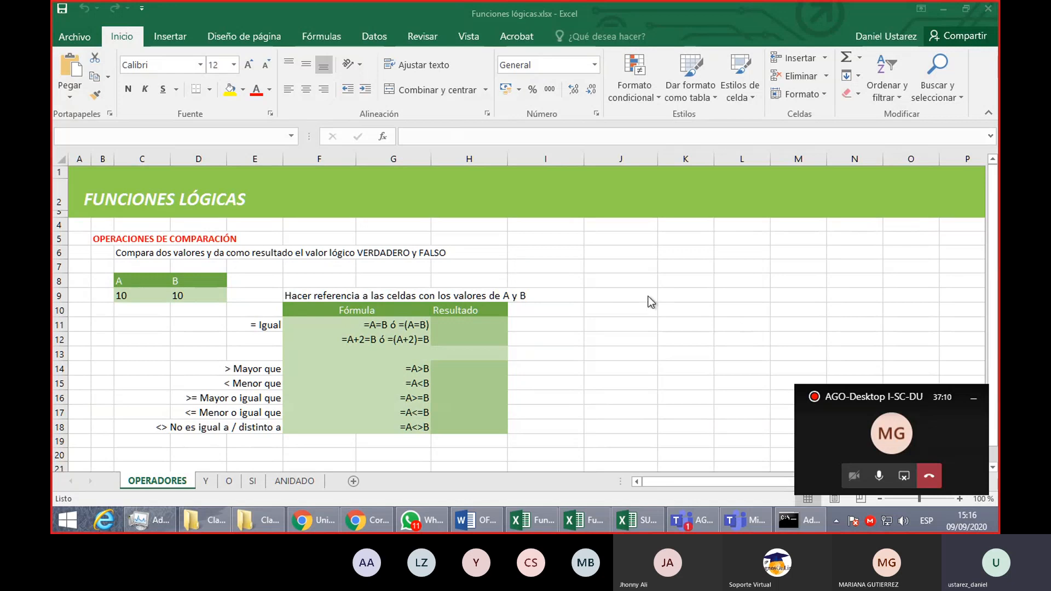
- Enter the word VERDADERO enclosed in double quotation marks as text in J7 of the OPERADORES sheet
left_click(622, 270)
left_click(626, 265)
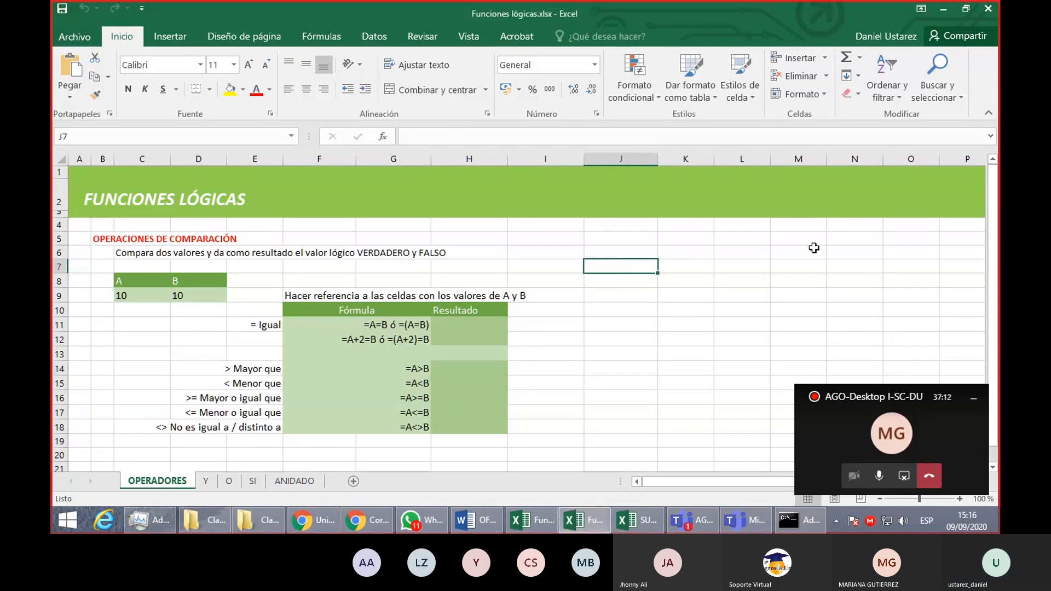
type("\"")
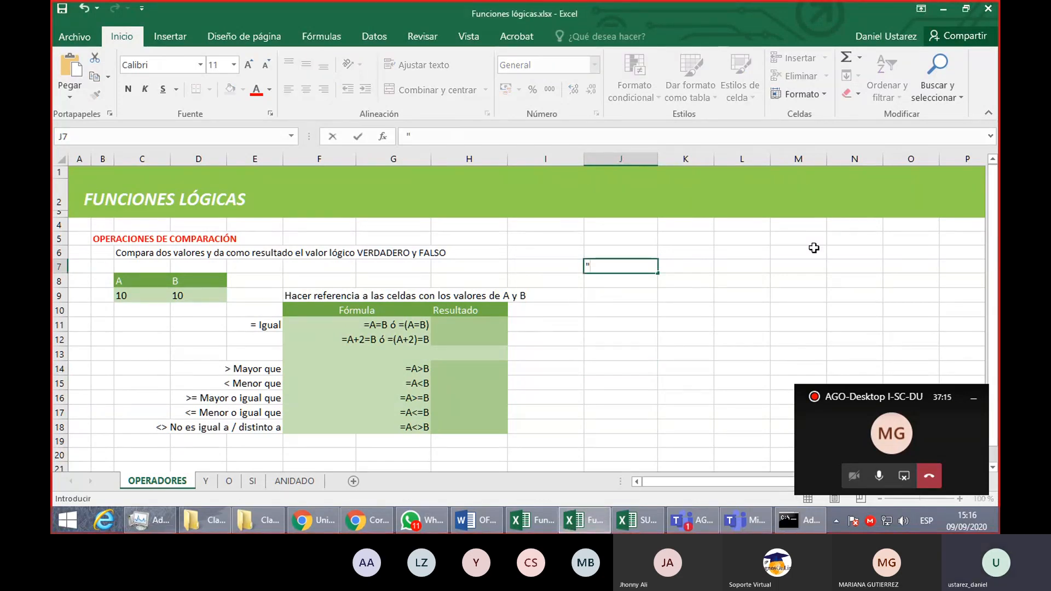
type("VERDADERO\"")
key("Return")
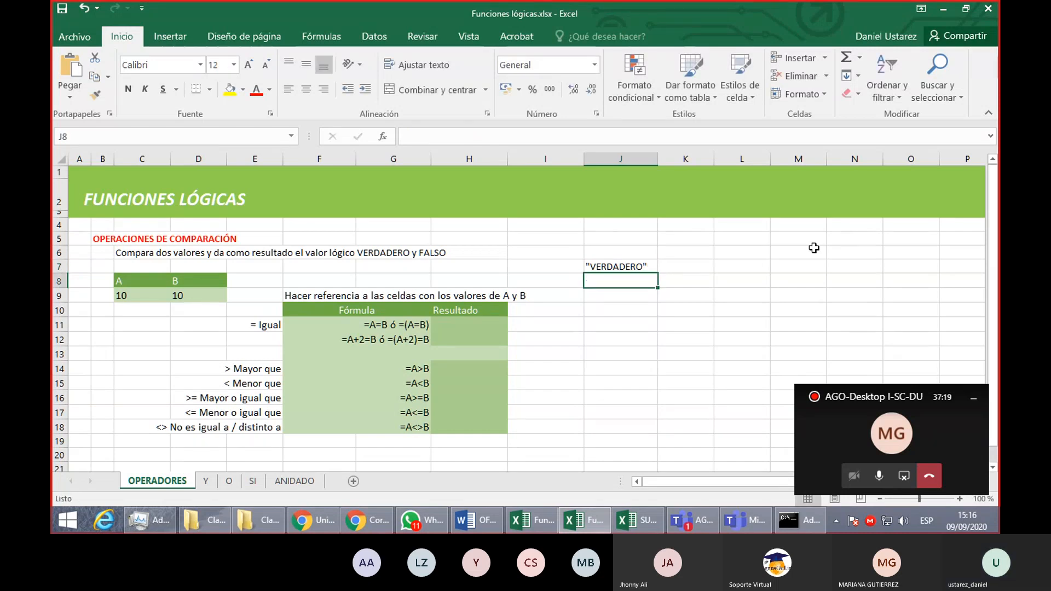
- Enter the logical value formula =VERDADERO in J8, below the quoted text
type("=")
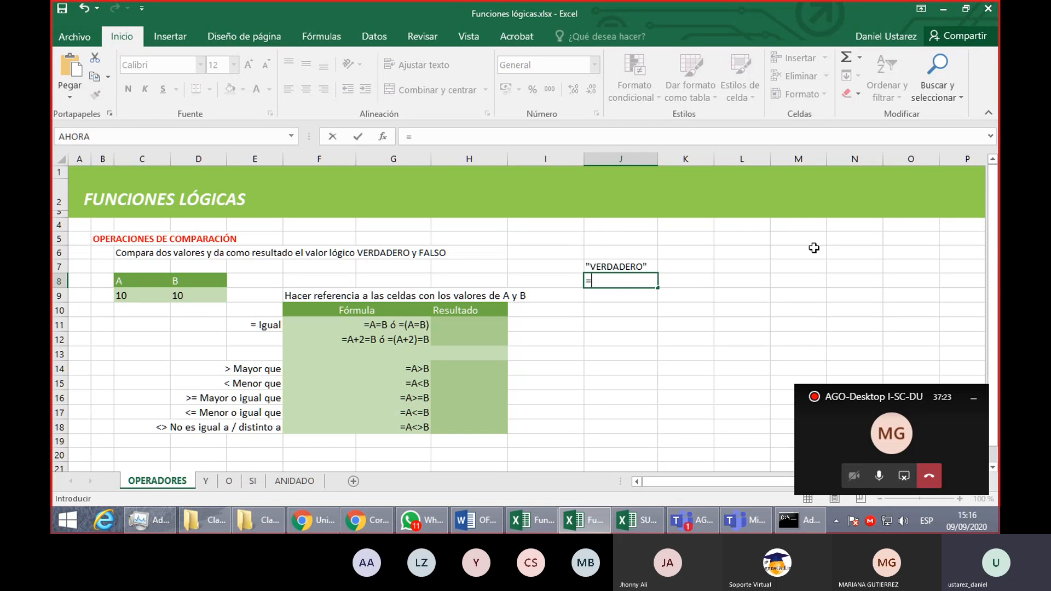
type("VER")
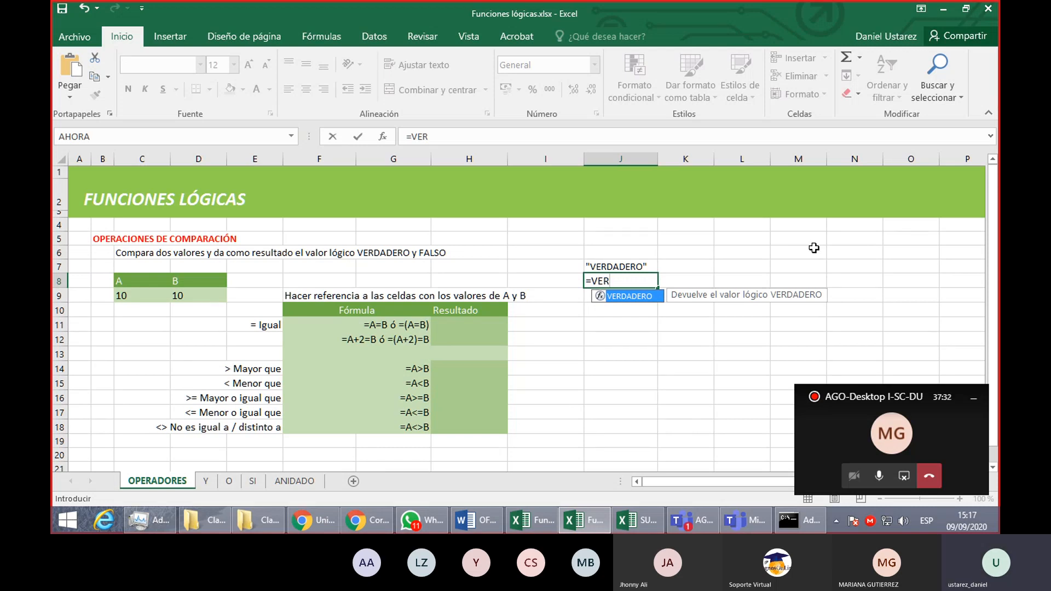
key("Tab")
key("Return")
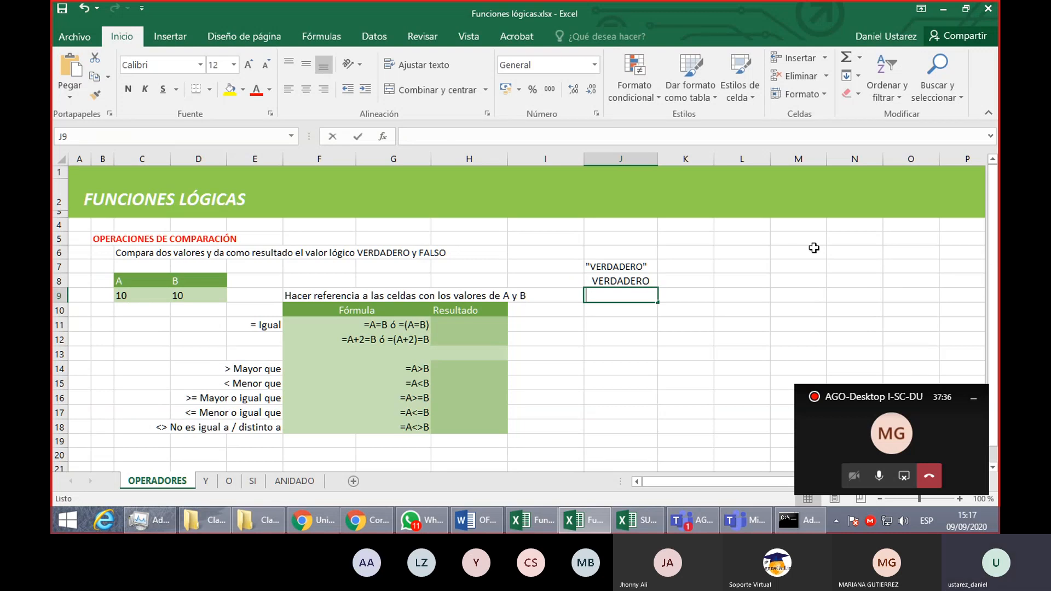
- Enter the logical value formula =FALSO in J9, correcting the incomplete name
type("=FALS")
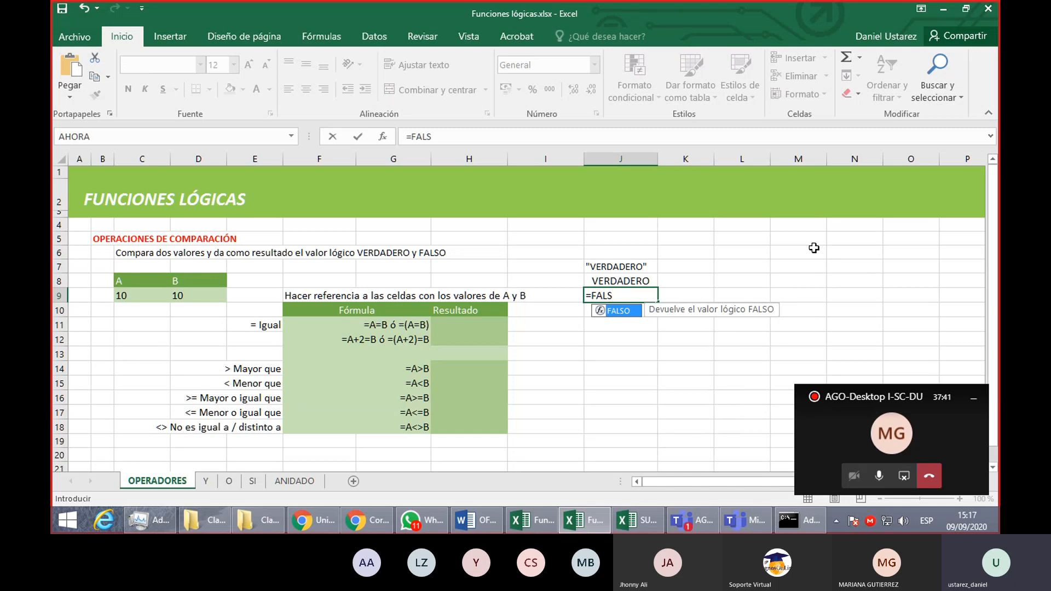
key("Return")
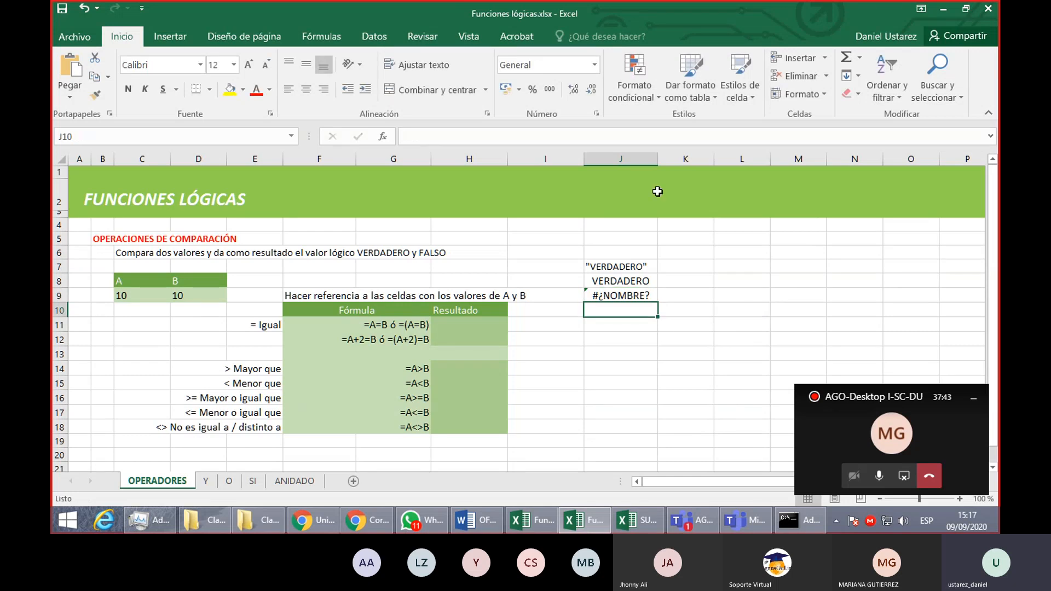
double_click(644, 295)
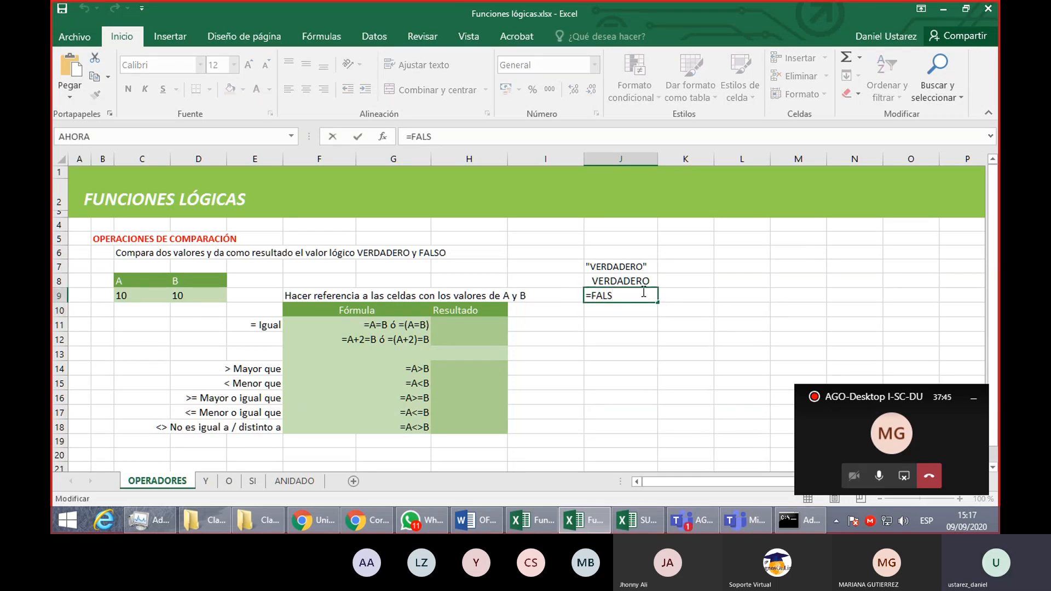
type("O")
key("Return")
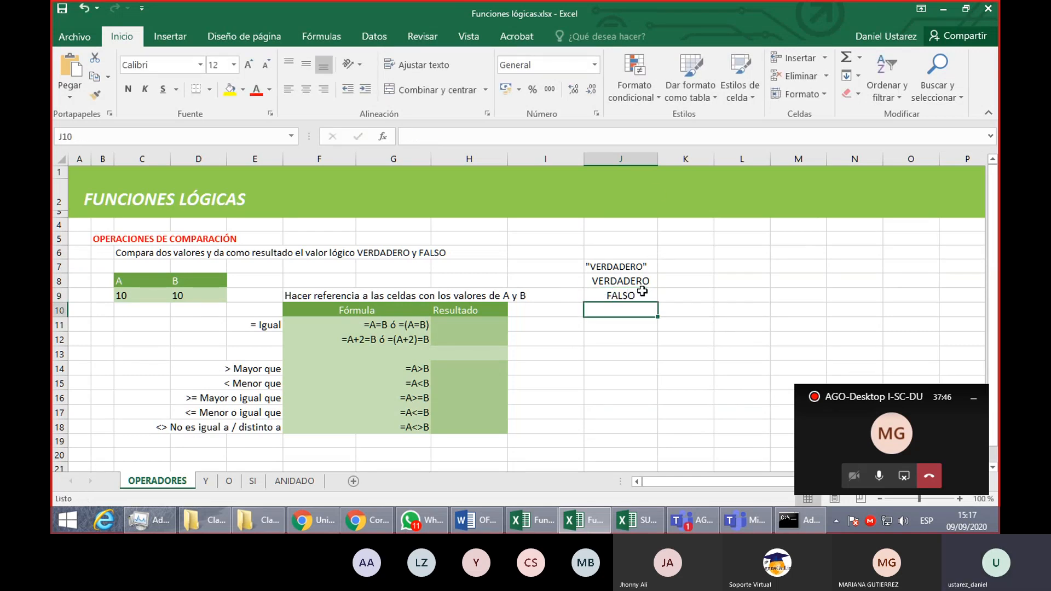
- Replace the quoted text in J7 with VERDADERO without quotation marks
left_click(647, 262)
type("VERDADDERO")
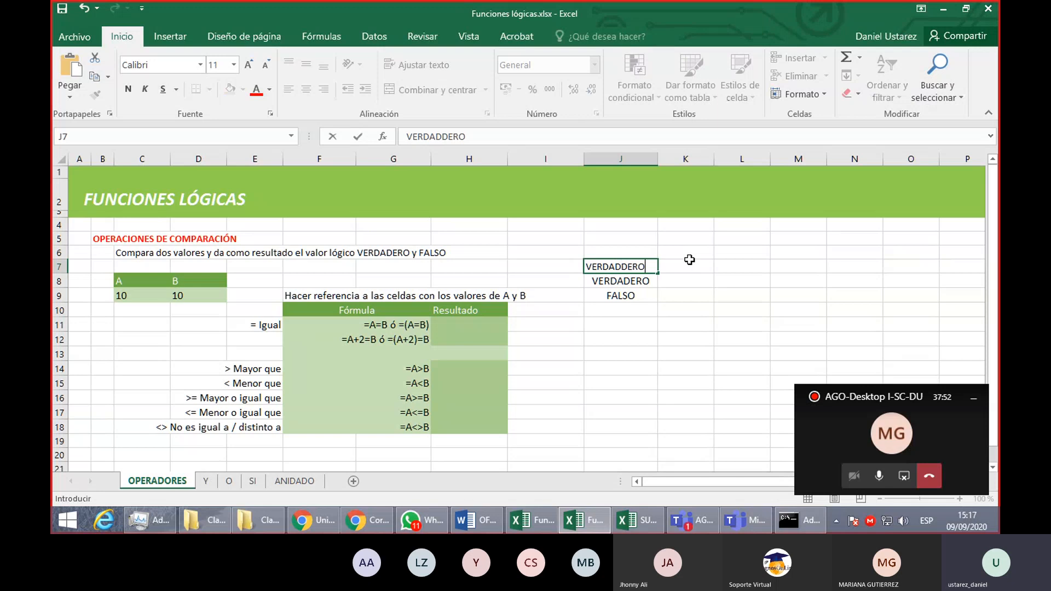
key("BackSpace")
key("BackSpace")
key("BackSpace")
key("BackSpace")
type("ED")
key("BackSpace")
key("BackSpace")
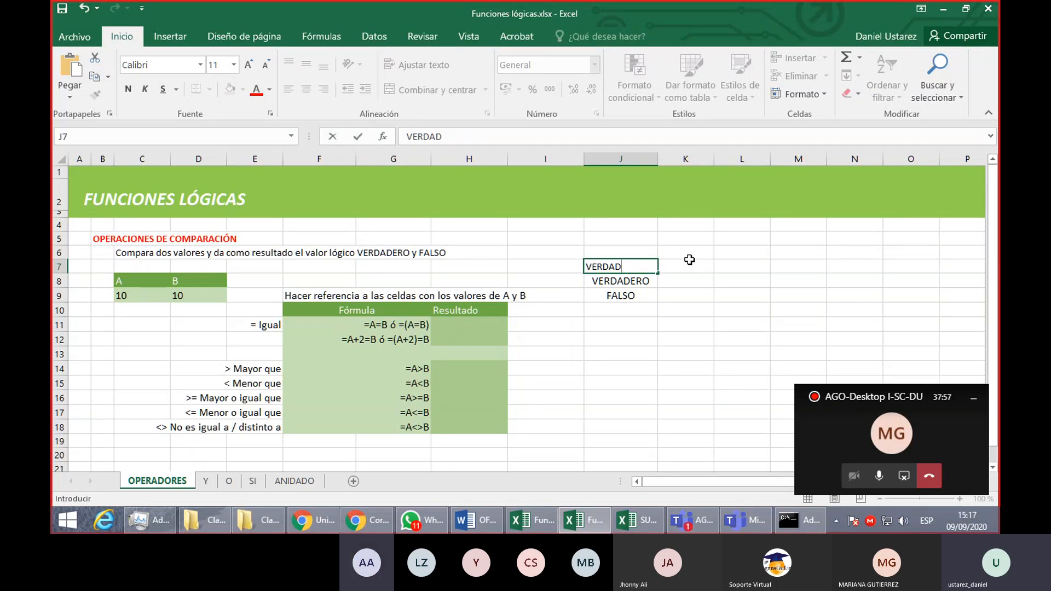
type("ERO")
key("Return")
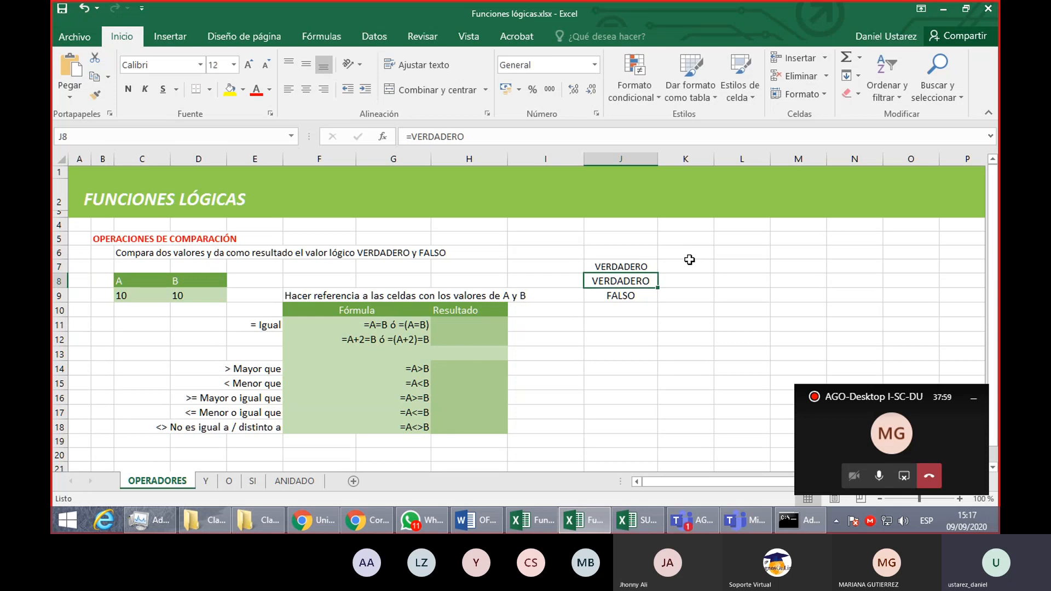
- Restore the quotation marks around VERDADERO in J7 so the cell holds it as text
left_click(647, 267)
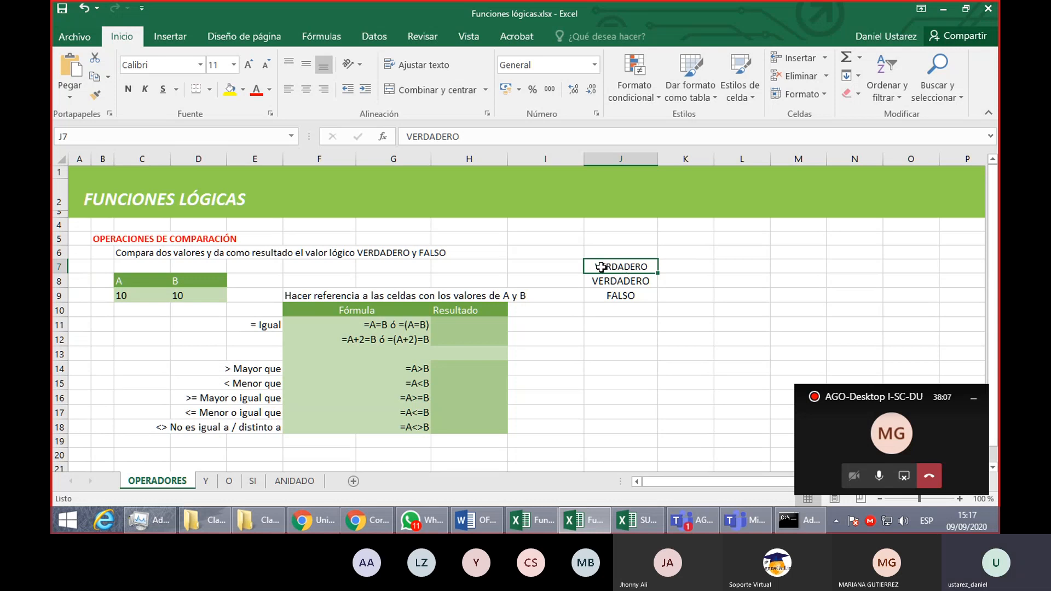
double_click(641, 266)
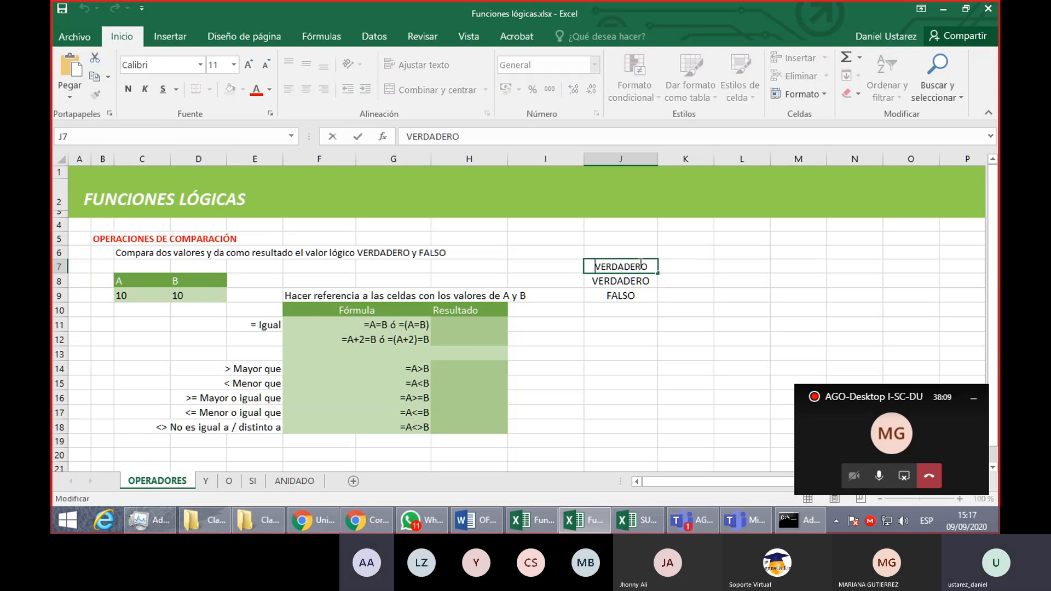
type("\"")
key("Return")
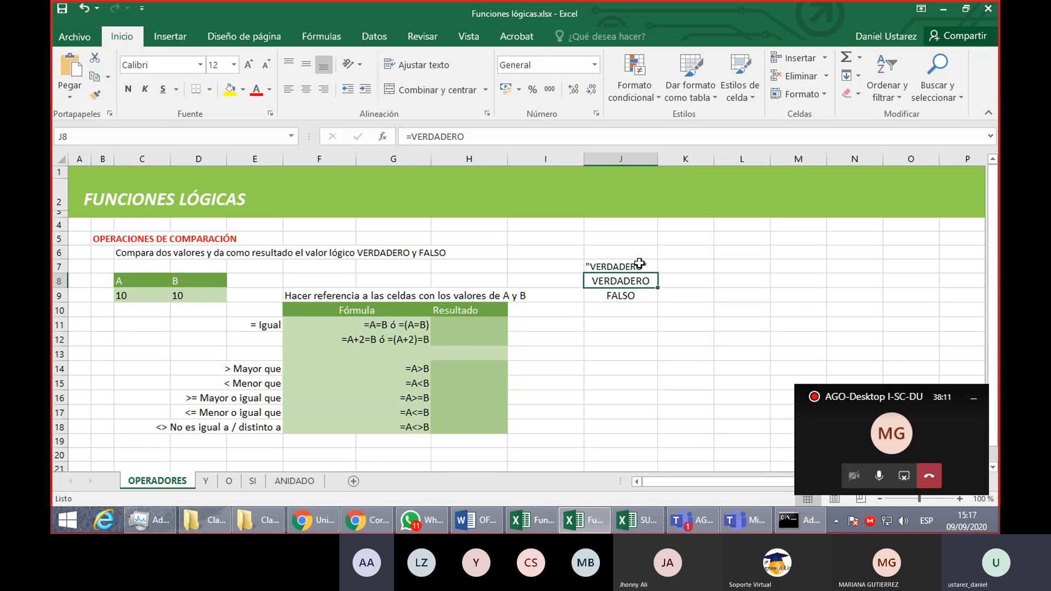
- Compare the logical value with the quoted text by entering =(VERDADERO="VERDADERO") in J11, and reselect the cell to view its formula
left_click(617, 321)
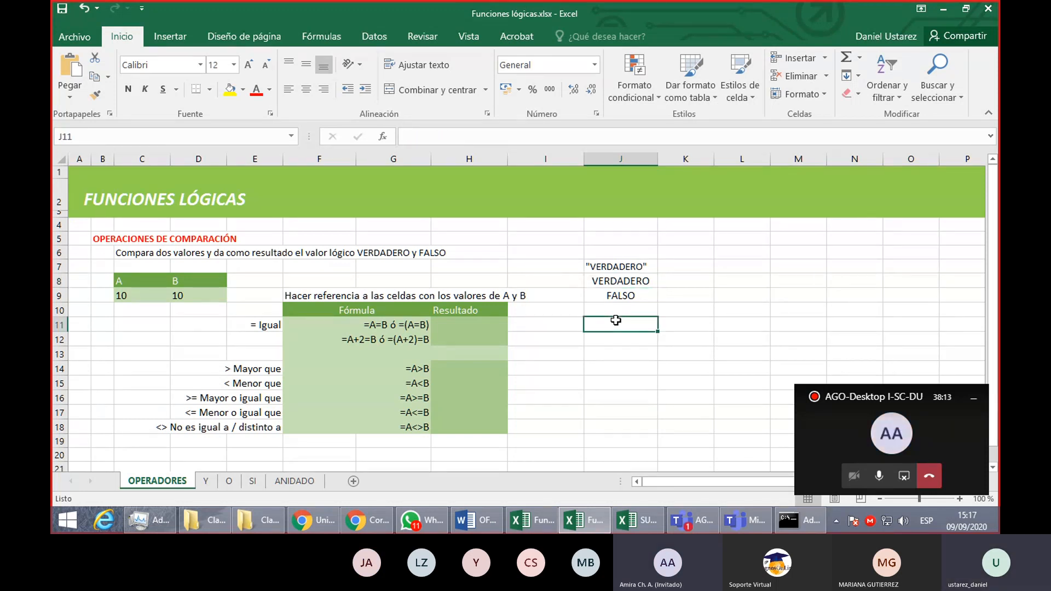
type("=")
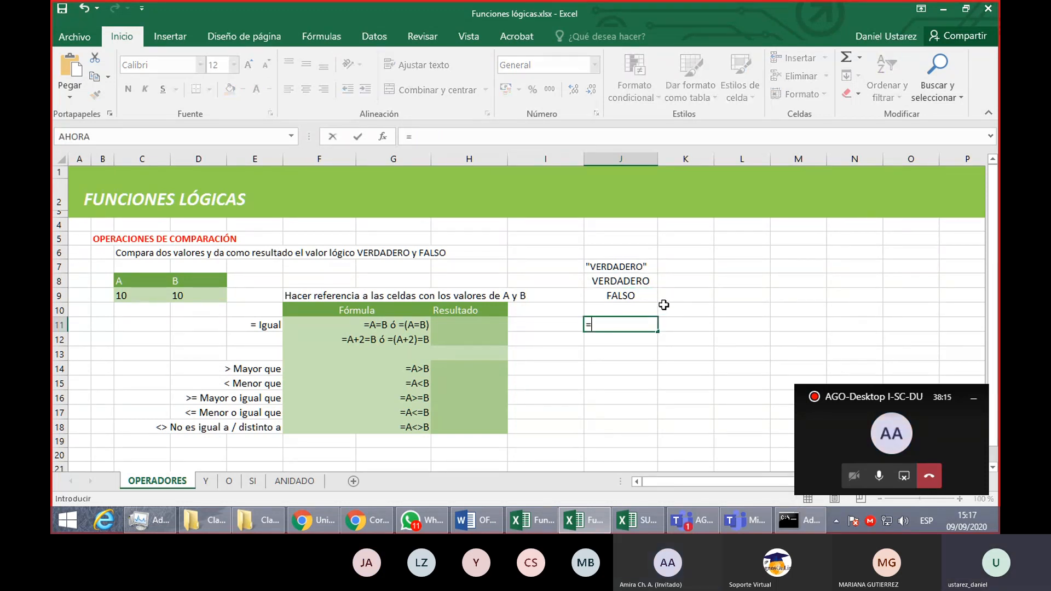
type("(VERDADERO")
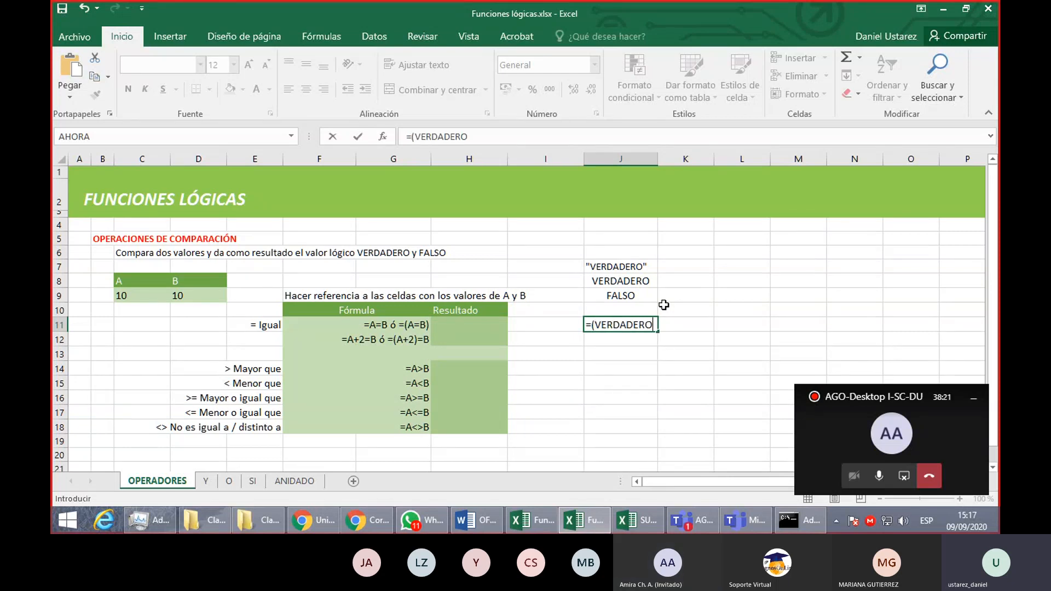
type("=\"VERDADERO\"")
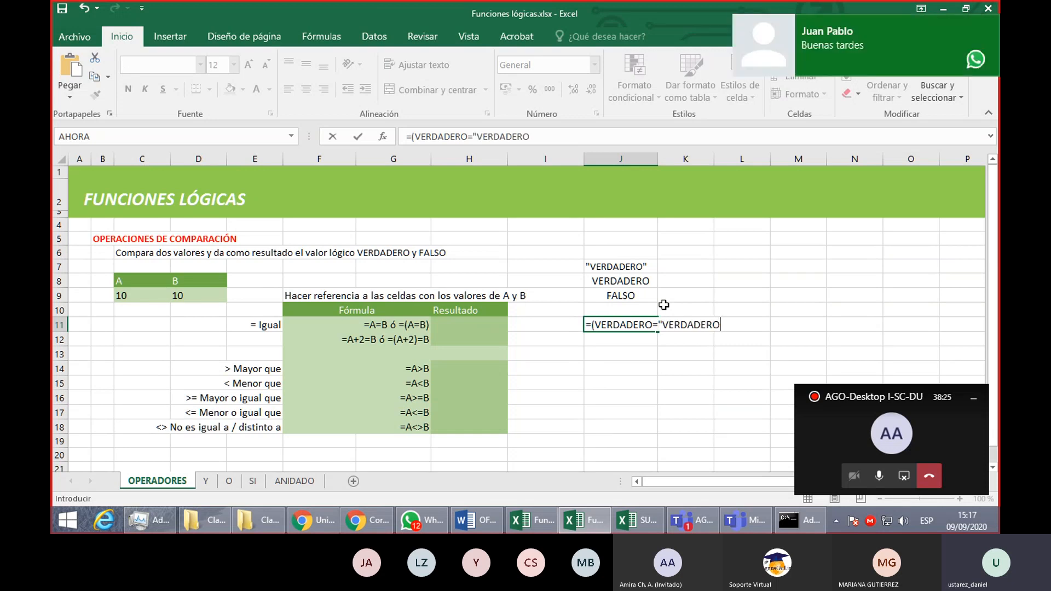
type(")")
key("Return")
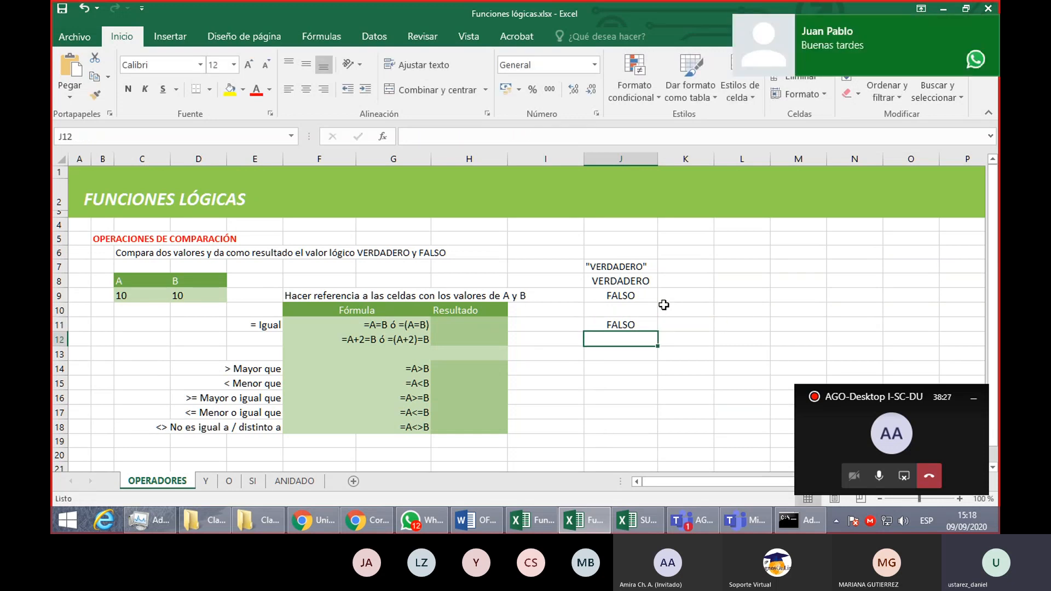
key("Up")
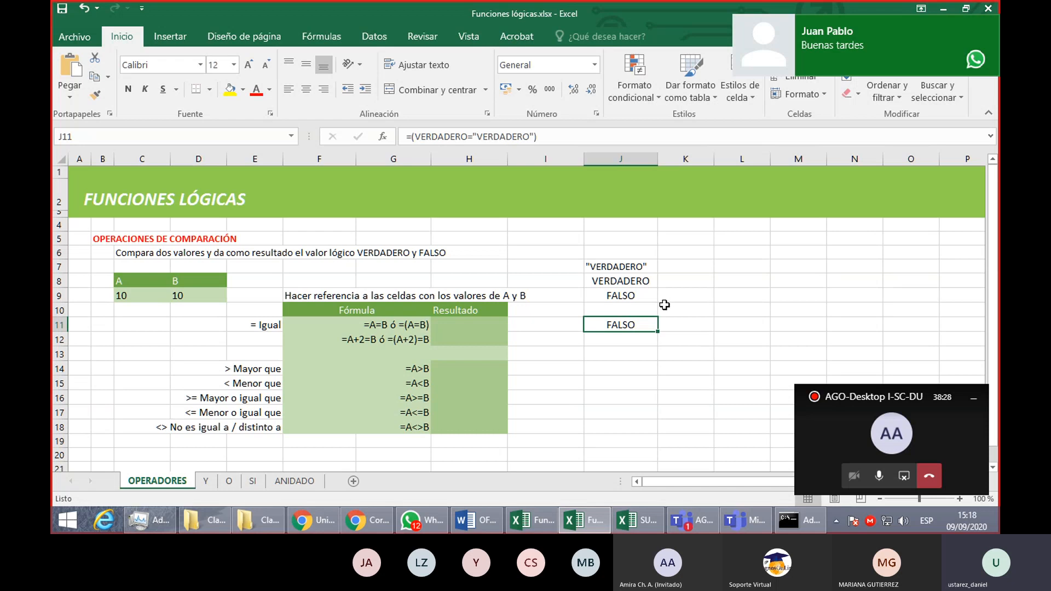
- Inspect both sides of the comparison formula in J11 and clear the test entries in J7:J11
double_click(629, 323)
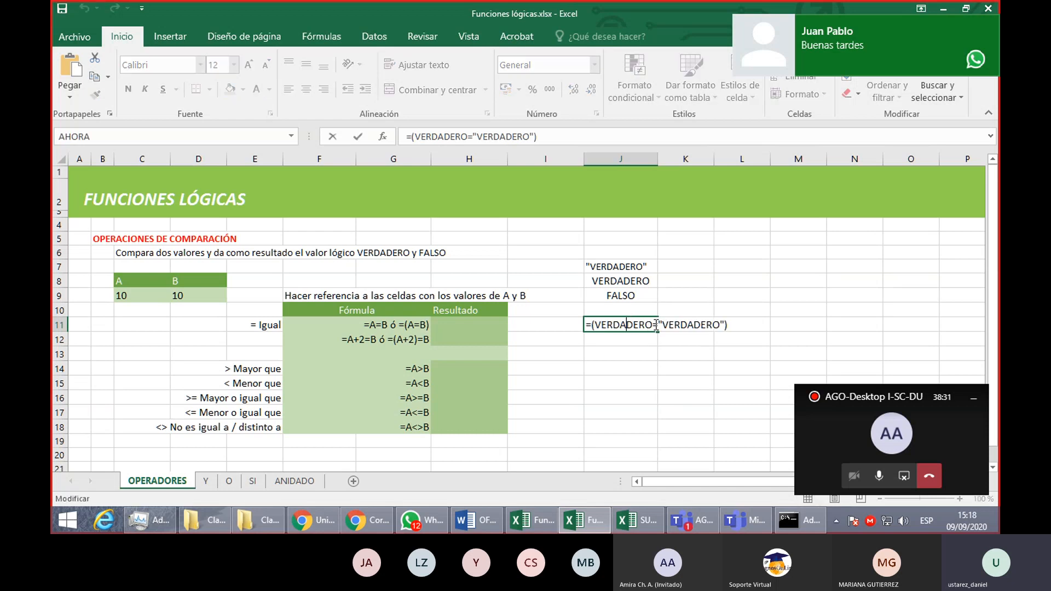
left_click_drag(655, 325, 595, 331)
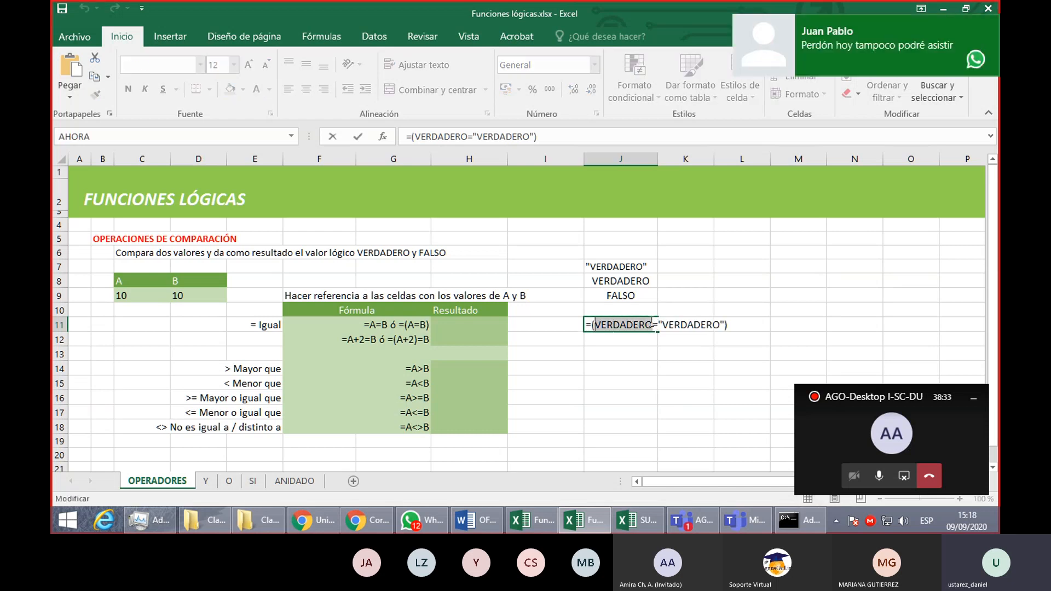
left_click_drag(658, 327, 726, 331)
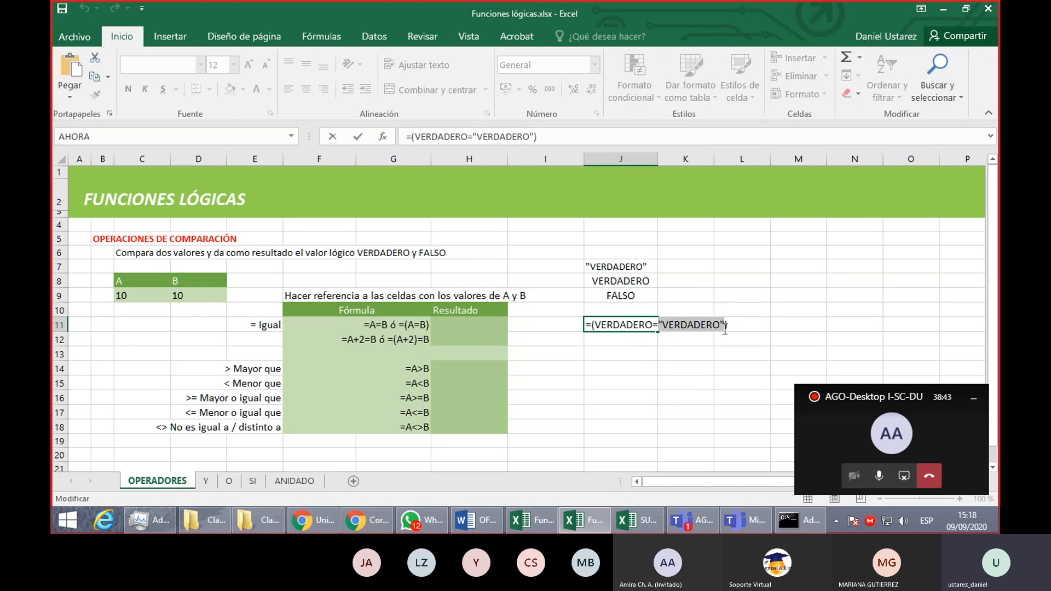
key("Return")
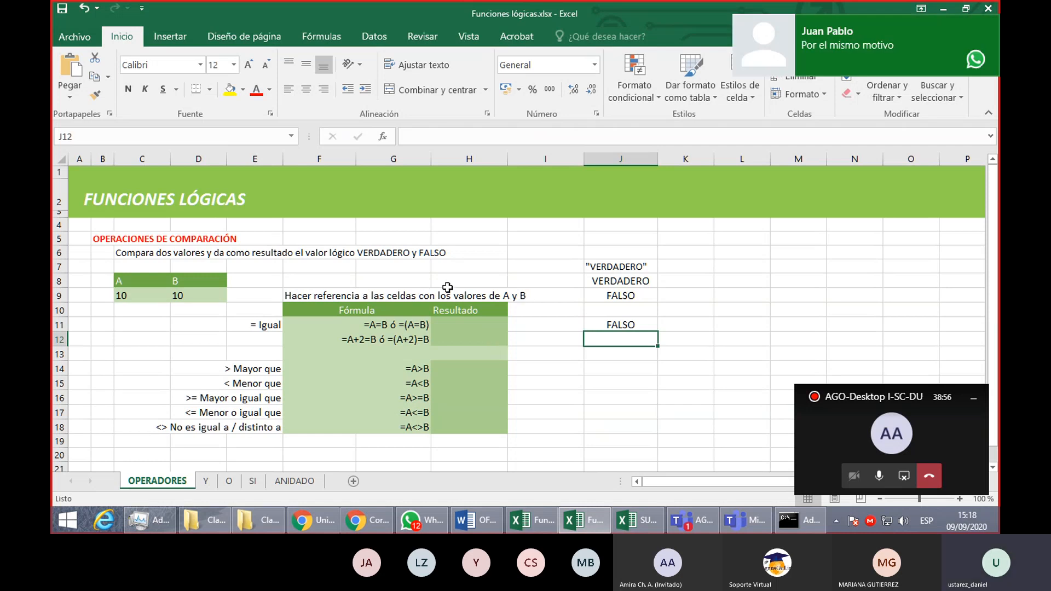
left_click_drag(619, 264, 641, 328)
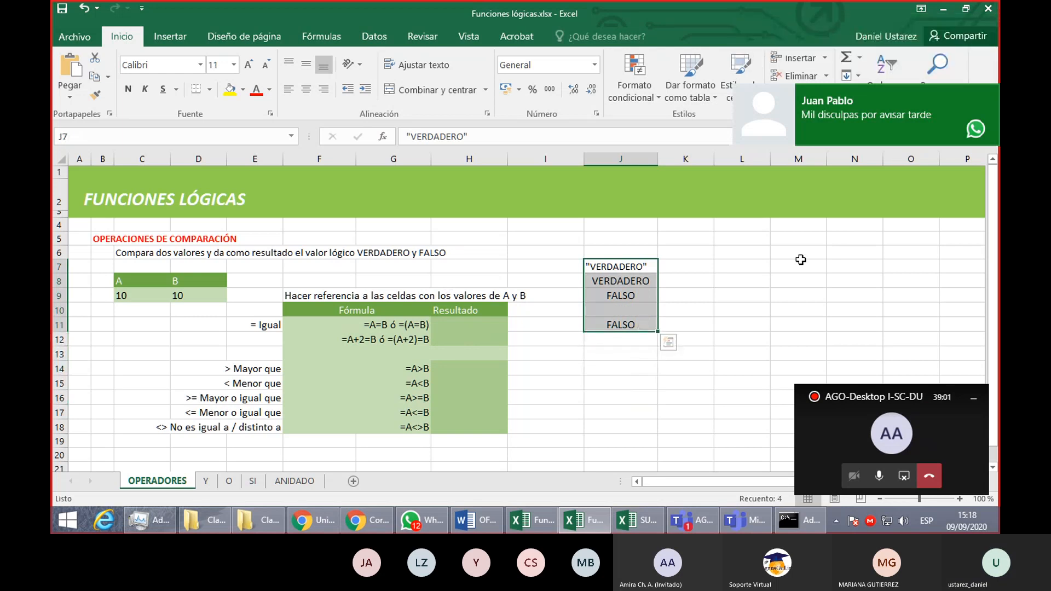
key("Delete")
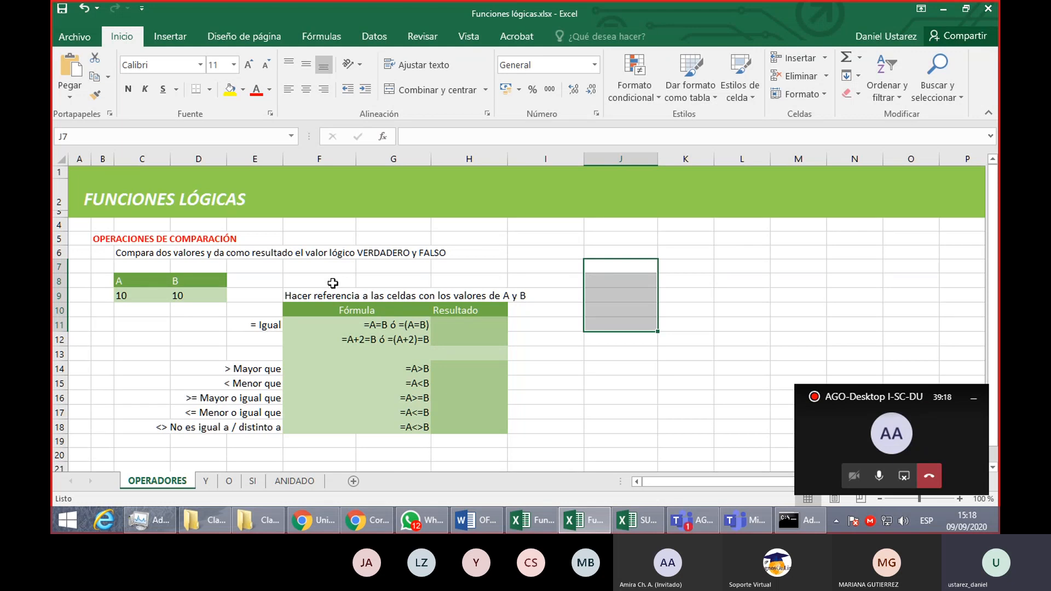
- Look through the Y, O, SI and ANIDADO sheets and return to the OPERADORES sheet
left_click(203, 487)
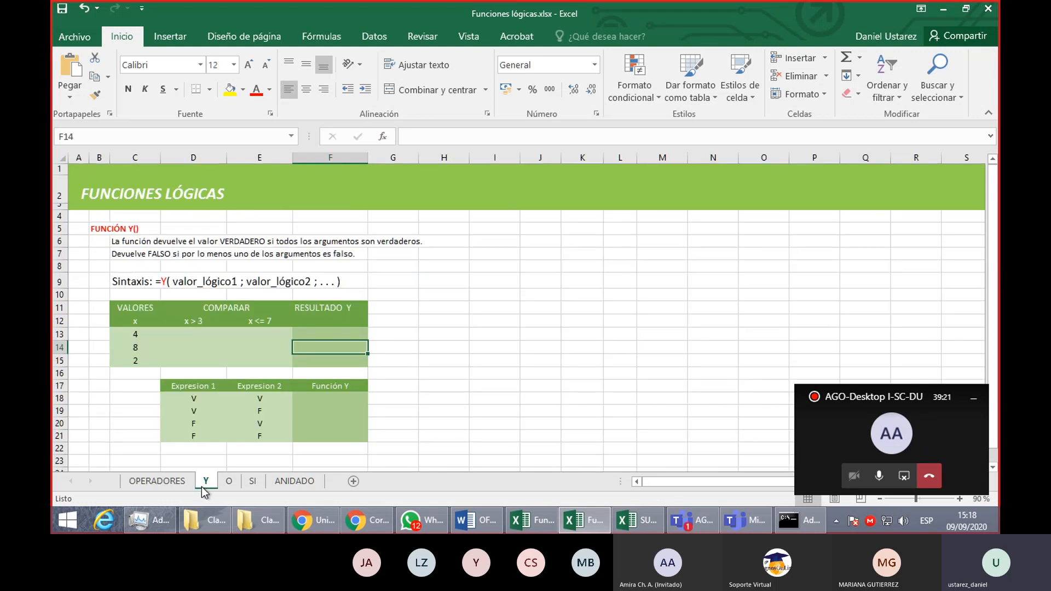
left_click(229, 481)
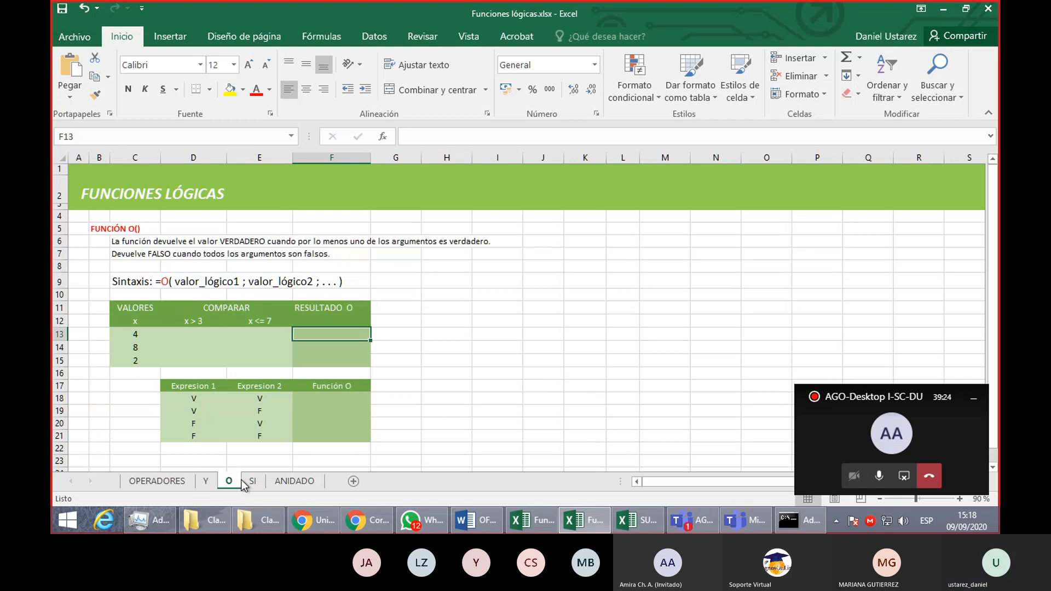
left_click(251, 480)
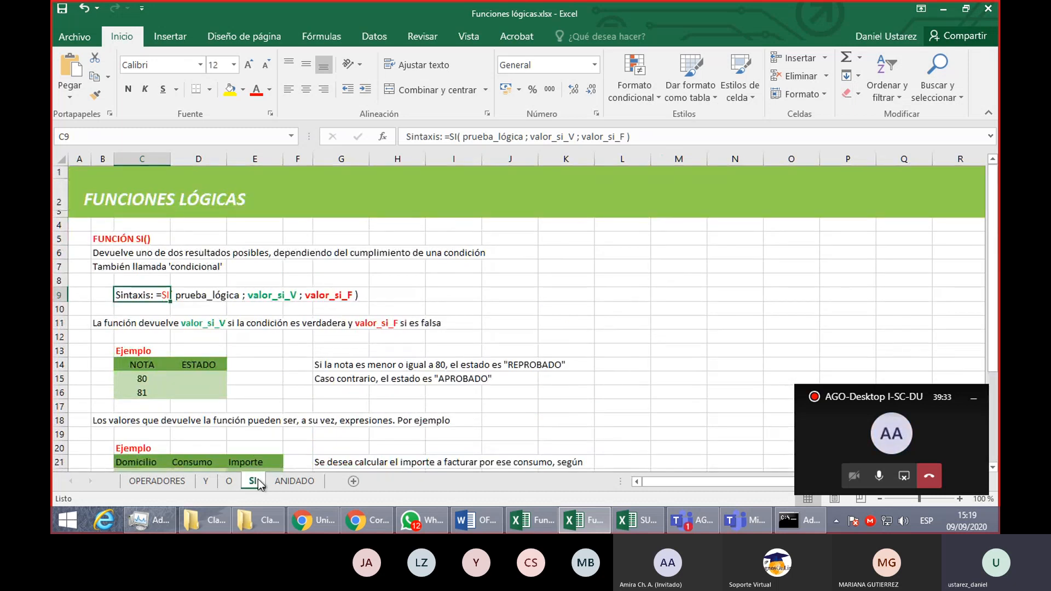
left_click(307, 486)
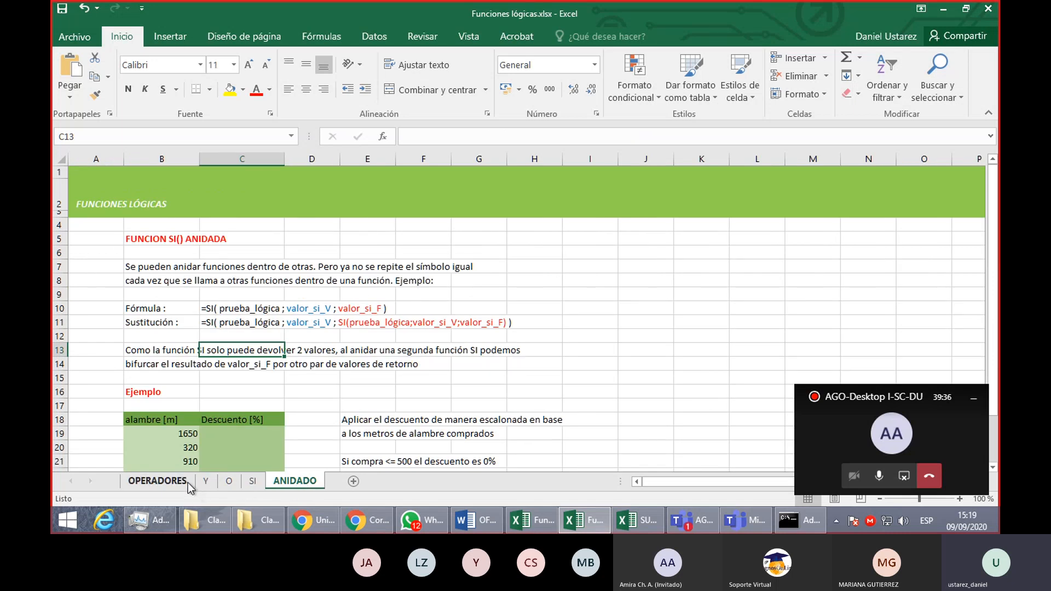
left_click(188, 483)
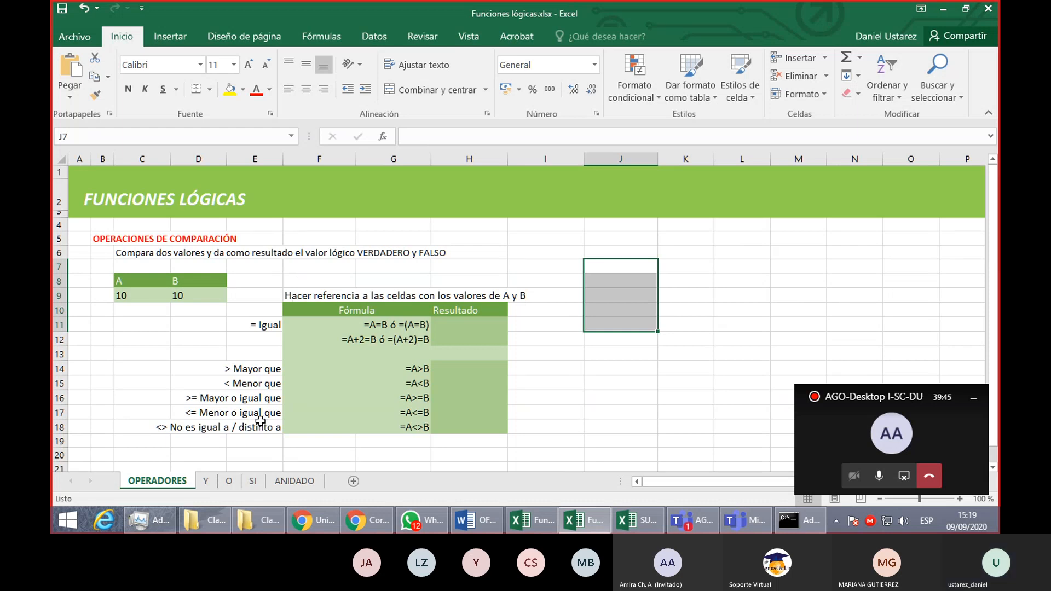
- Examine the comparison operators listed in column E, from equality in E11 to the others in E14:E18
left_click(269, 323)
left_click_drag(251, 370, 259, 425)
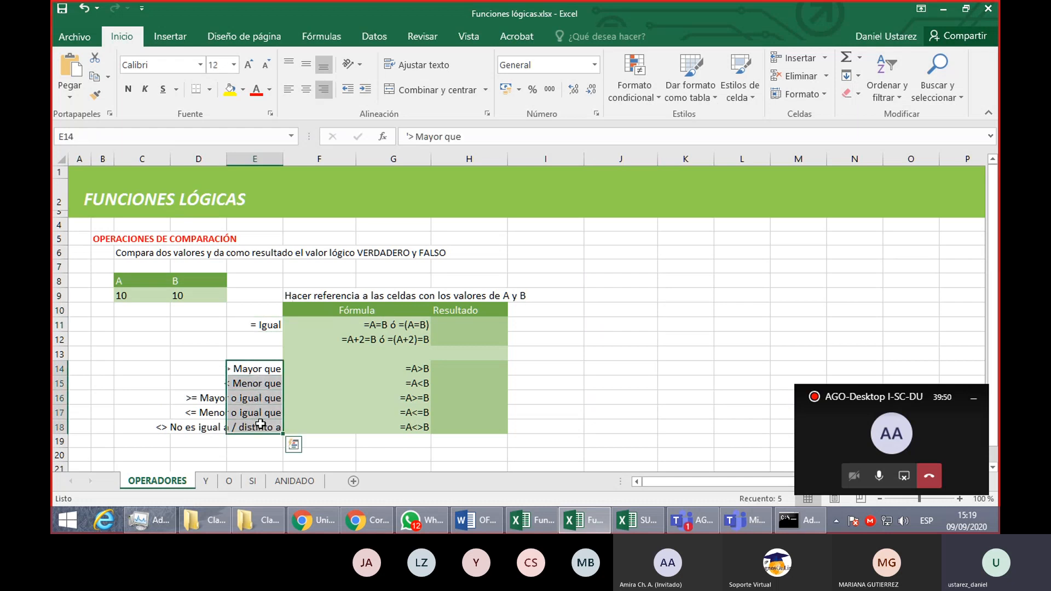
left_click(300, 380)
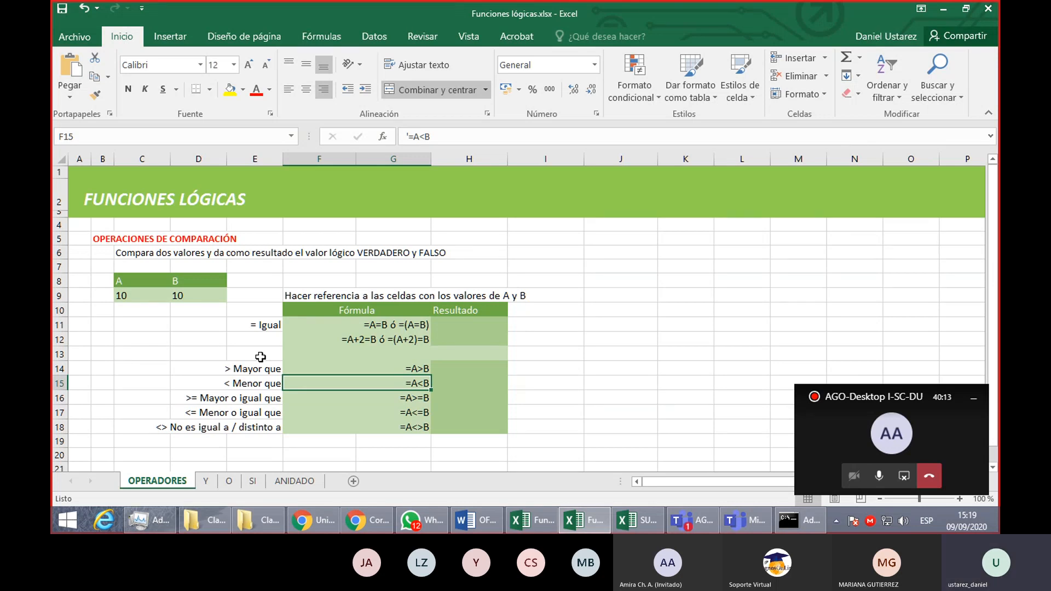
left_click(275, 327)
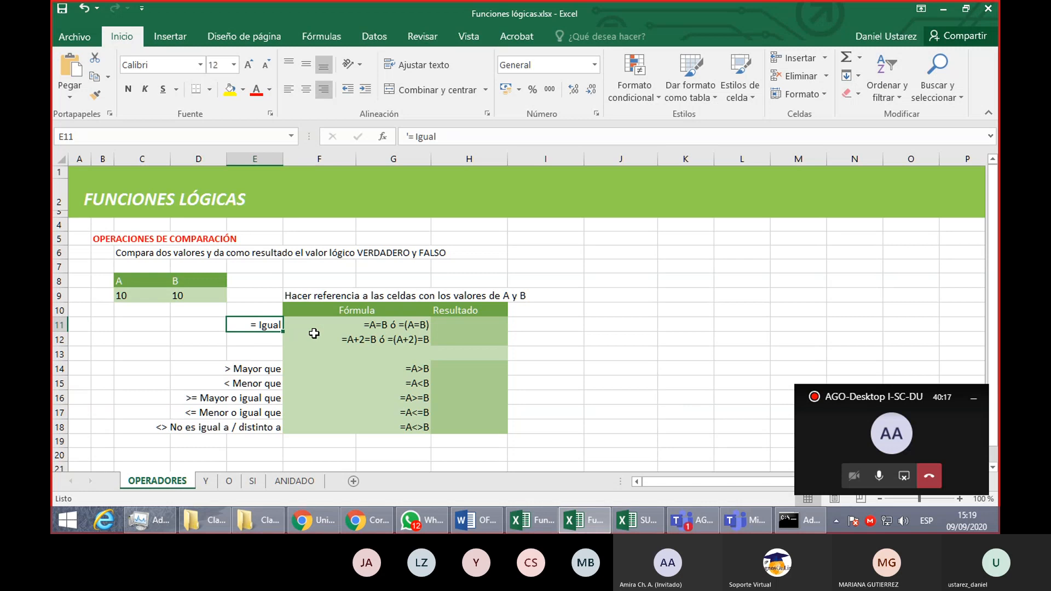
- Draft the equality comparison =A=B in result cell H11
left_click(460, 325)
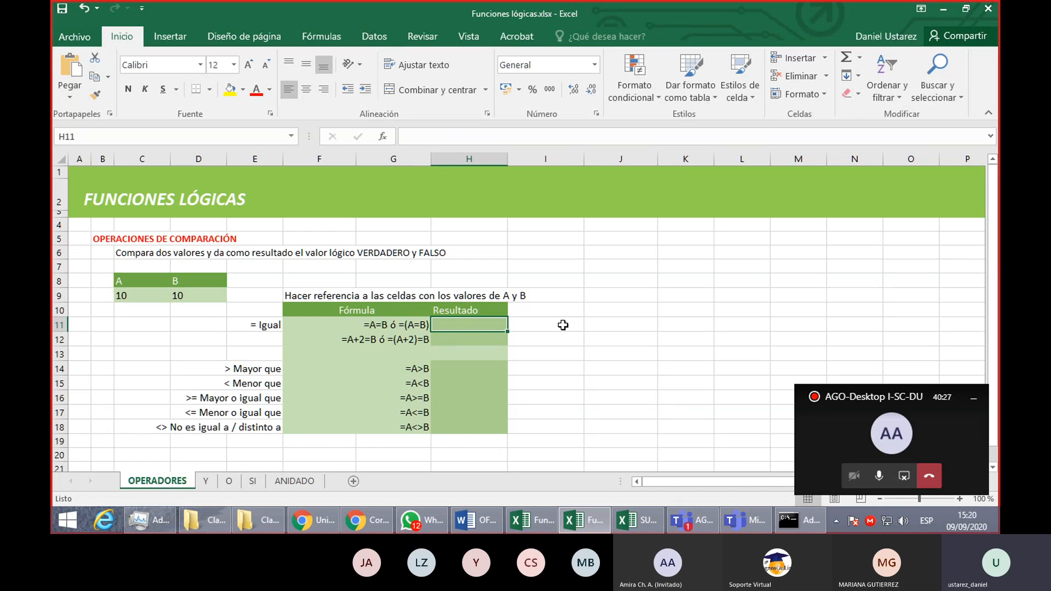
type("=")
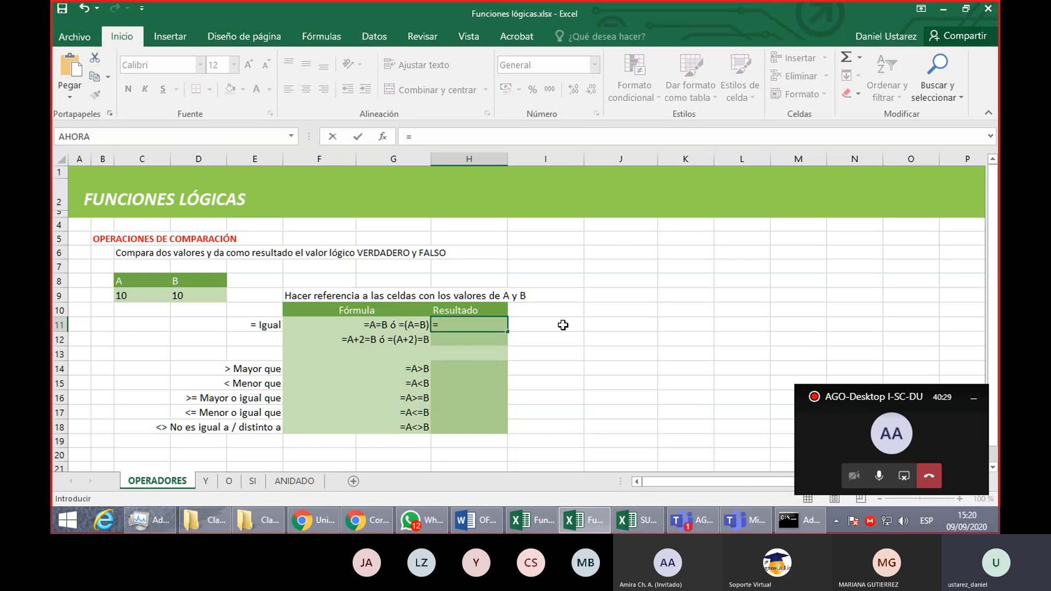
type("A=B")
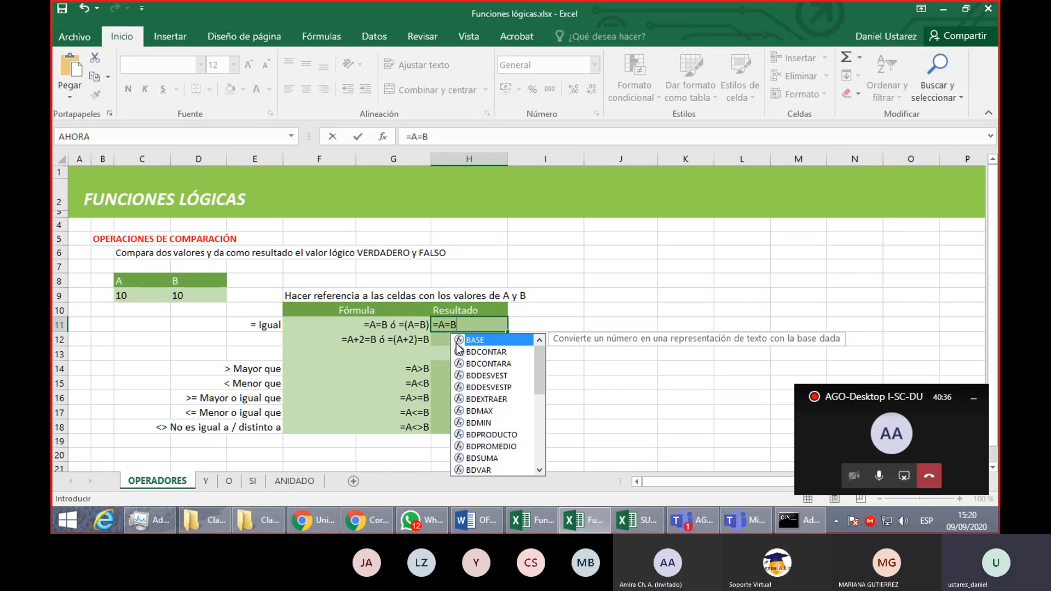
- Try the parenthesised form of the comparison in H11 and restore it to =A=B
key("F2")
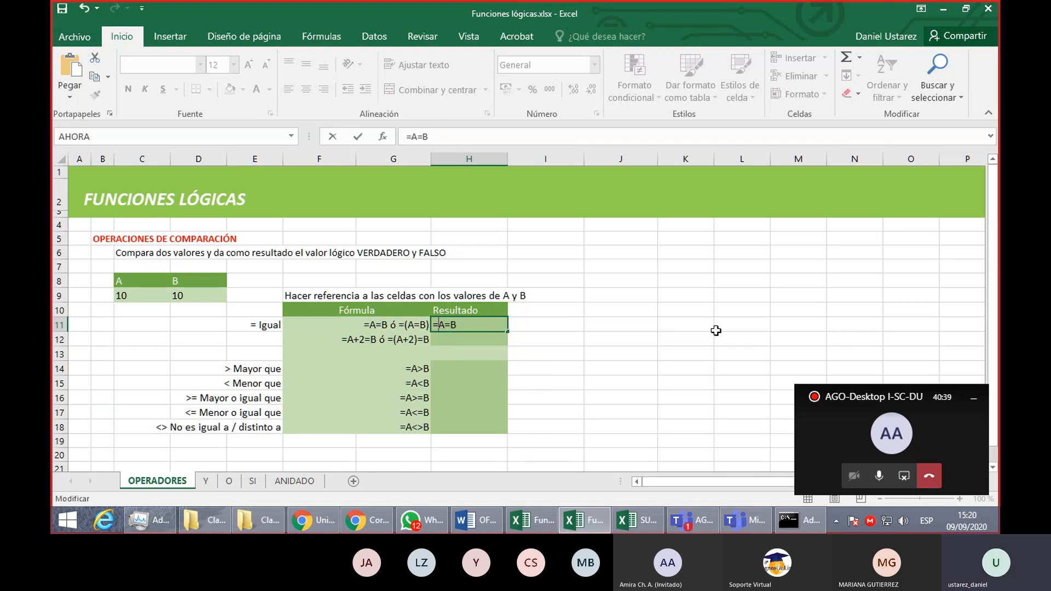
key("Left")
key("Left")
key("Left")
type("(A=B)")
key("BackSpace")
key("BackSpace")
key("BackSpace")
key("BackSpace")
key("BackSpace")
type("A=B")
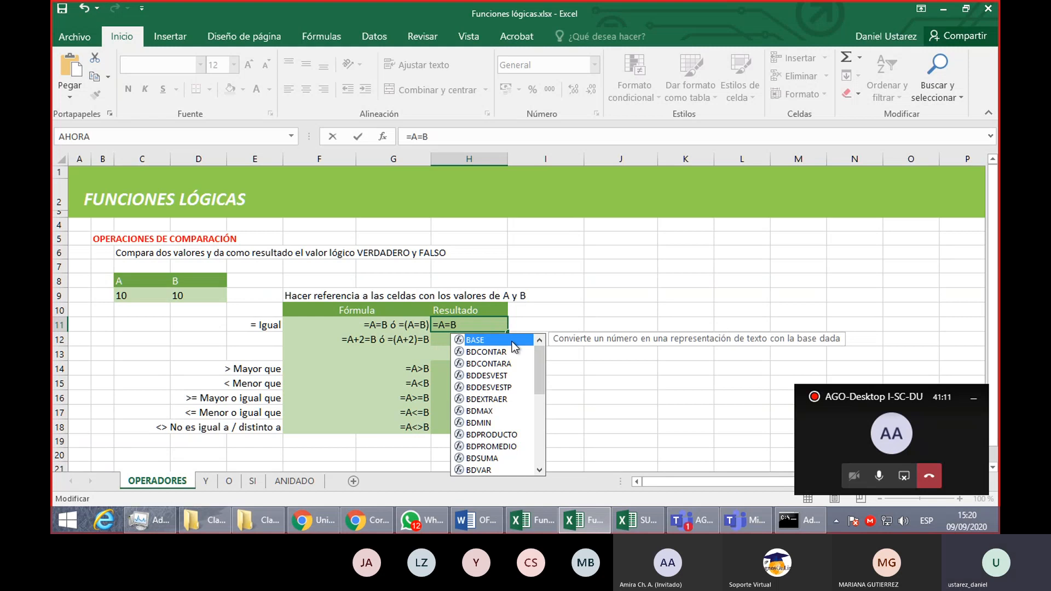
- Enclose the comparison in H11 in parentheses so it reads =(A=B)
key("Left")
key("Left")
key("Left")
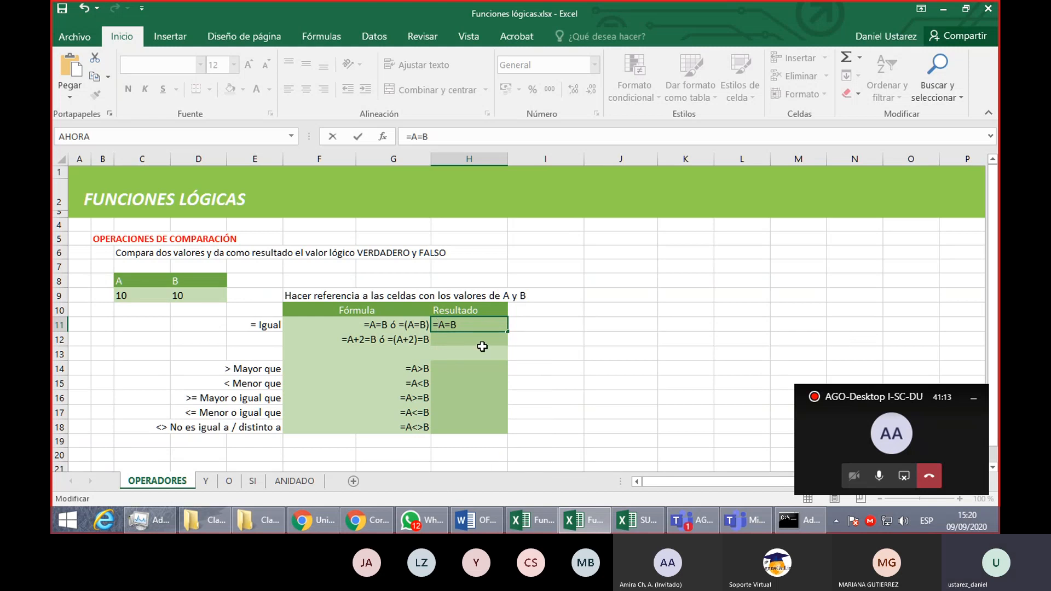
type("(A=B)")
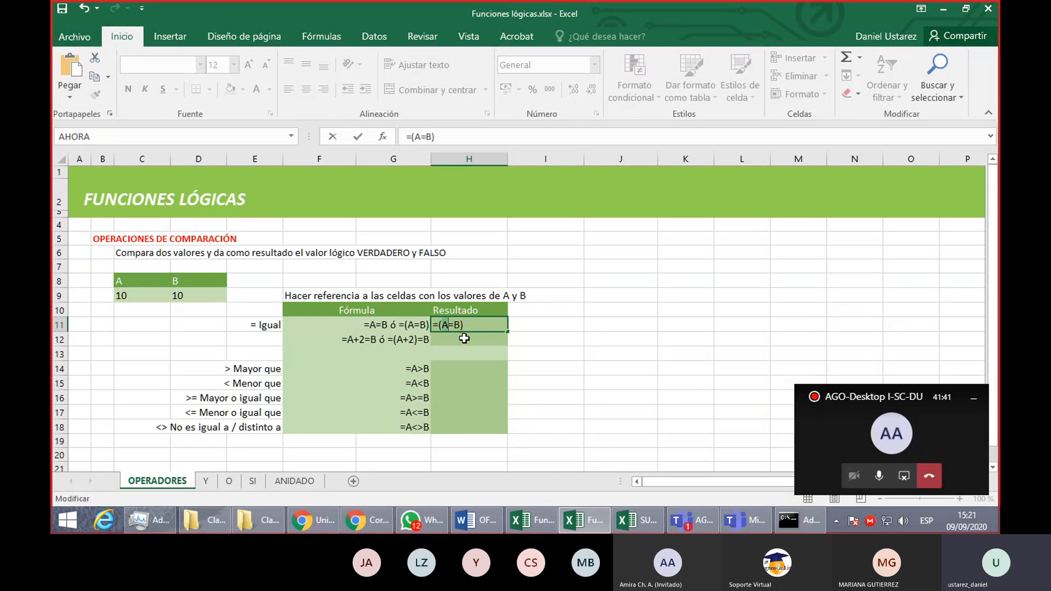
- Replace the letters A and B in H11 with references to their value cells and enter =(C9=D9)
key("Delete")
key("Delete")
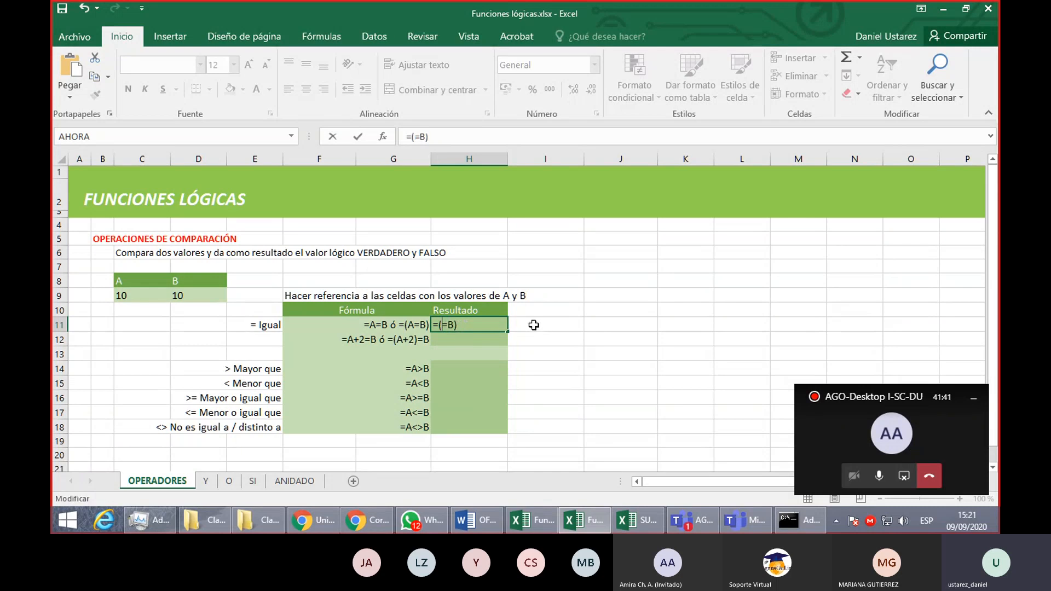
left_click(129, 295)
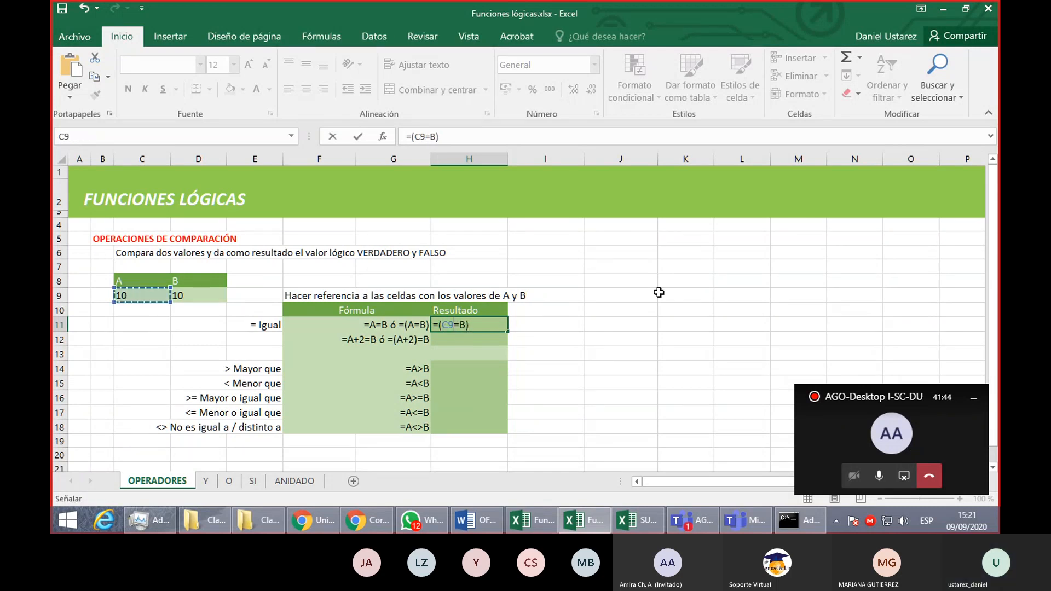
left_click(462, 324)
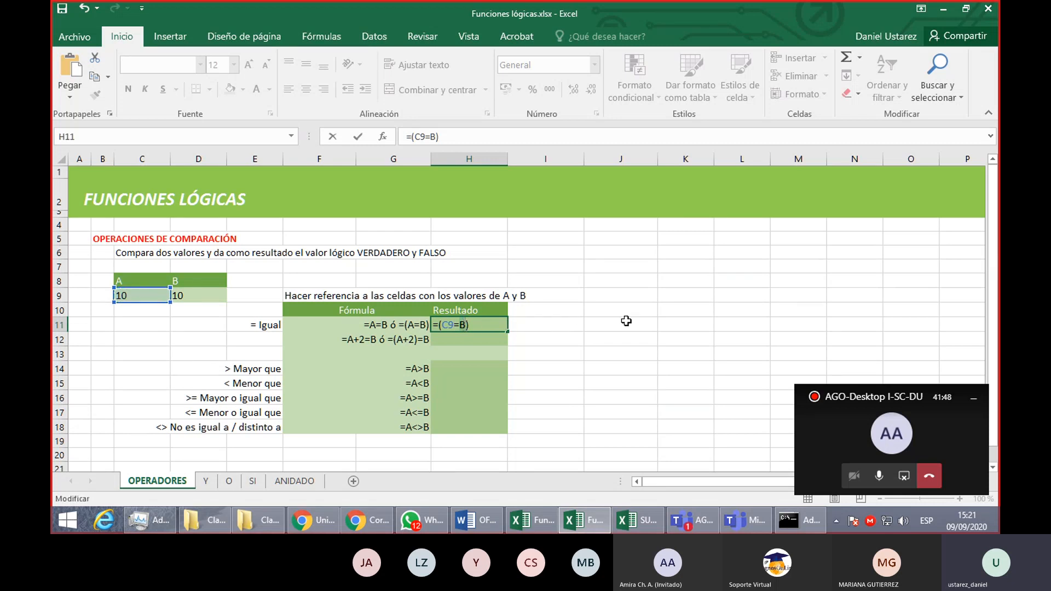
key("Delete")
left_click(204, 296)
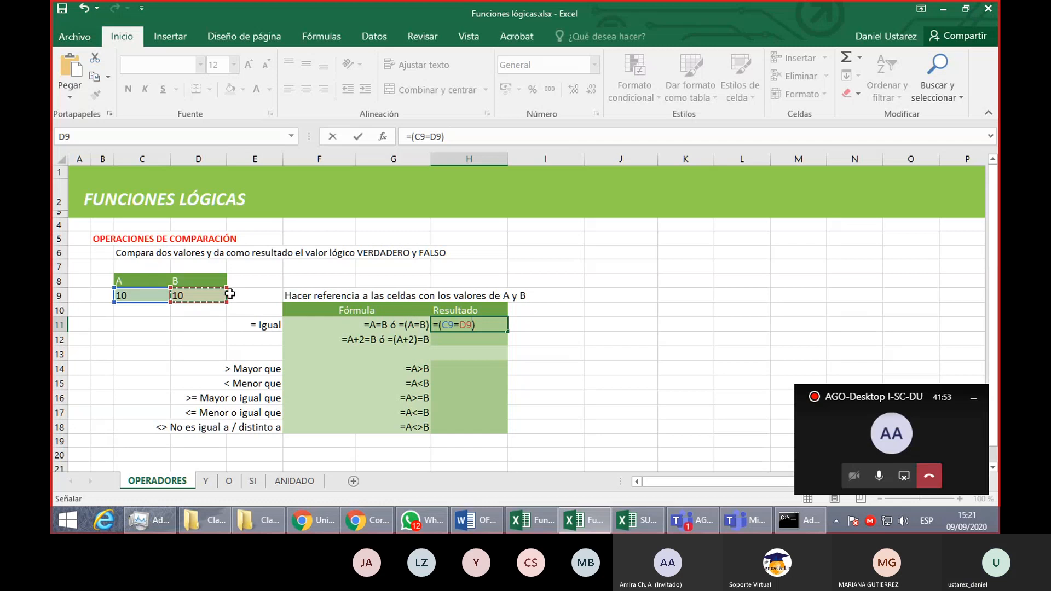
key("Return")
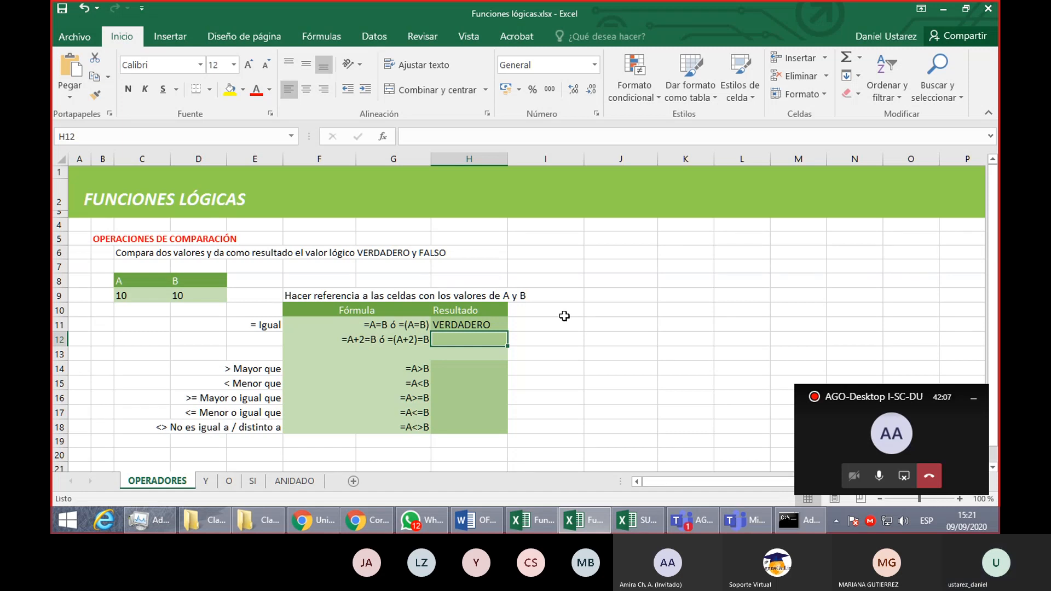
- Enter the formula =(C9+2)=D9 in H12 to compare A plus 2 with B
type("=")
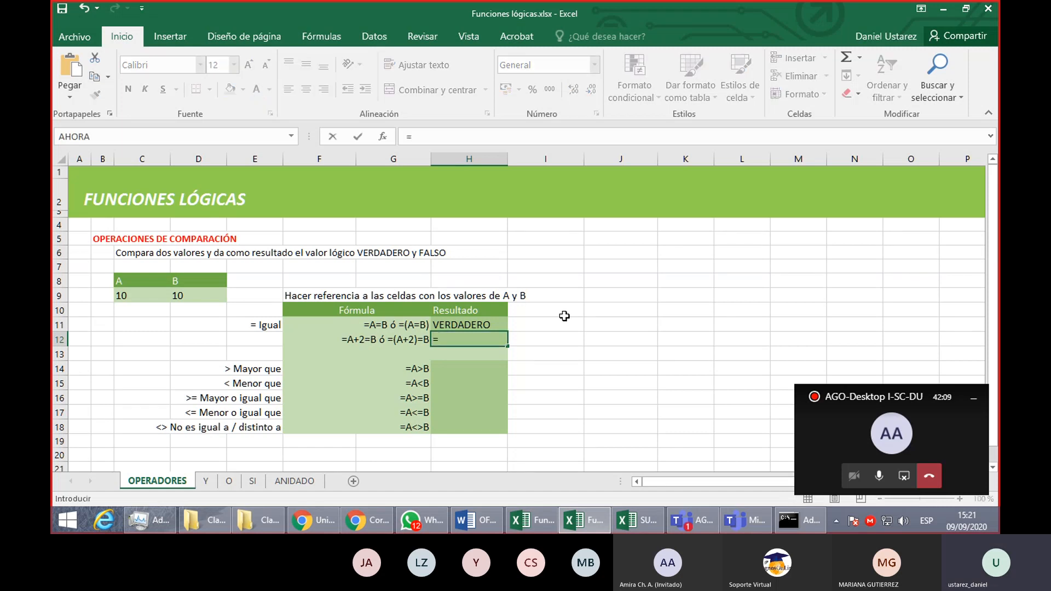
type("(")
left_click(149, 292)
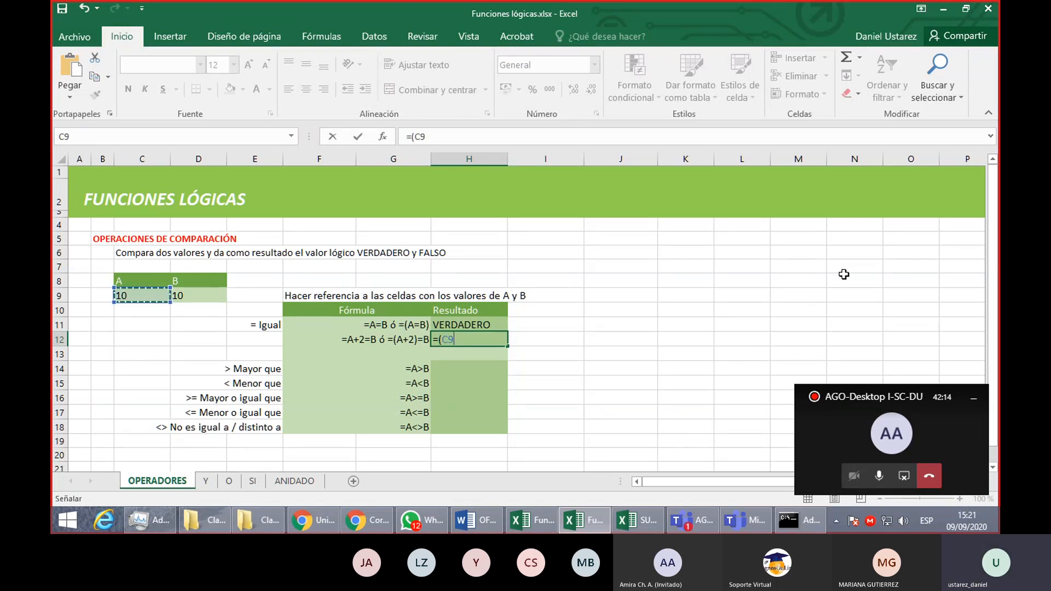
type("+")
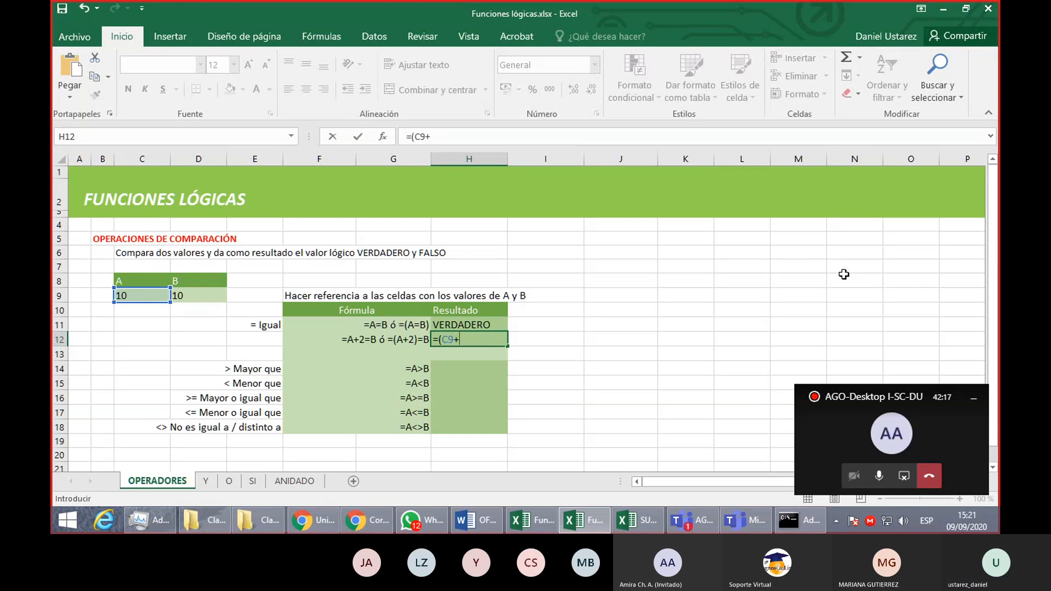
type("2)=")
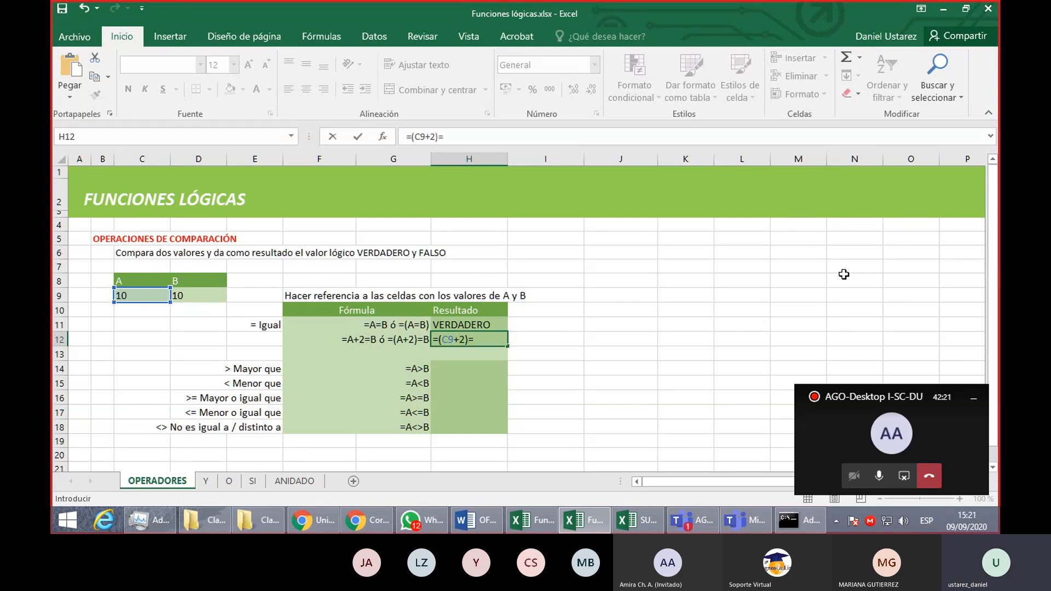
left_click(200, 296)
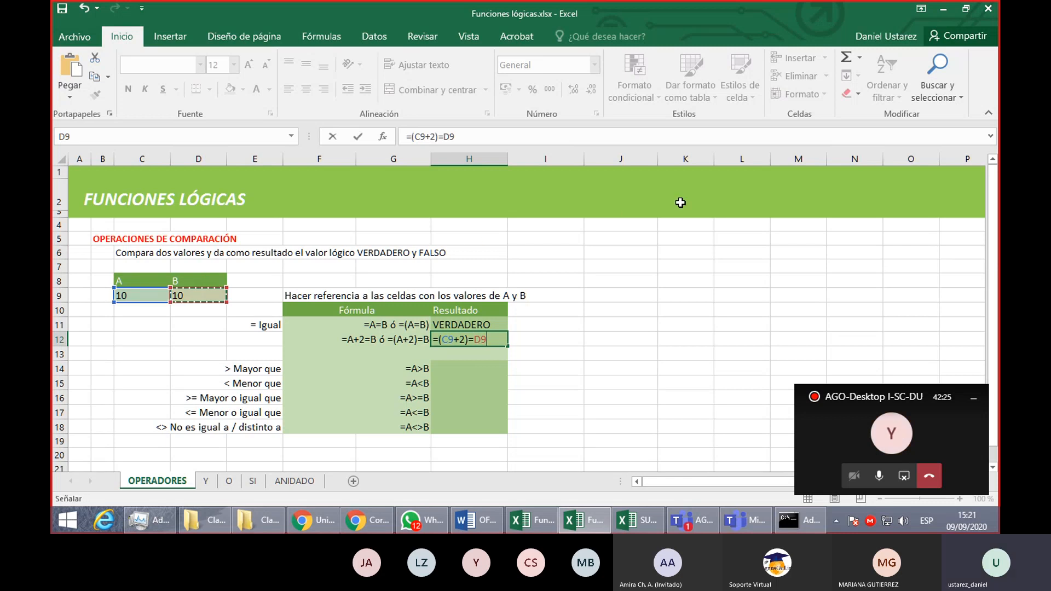
key("Return")
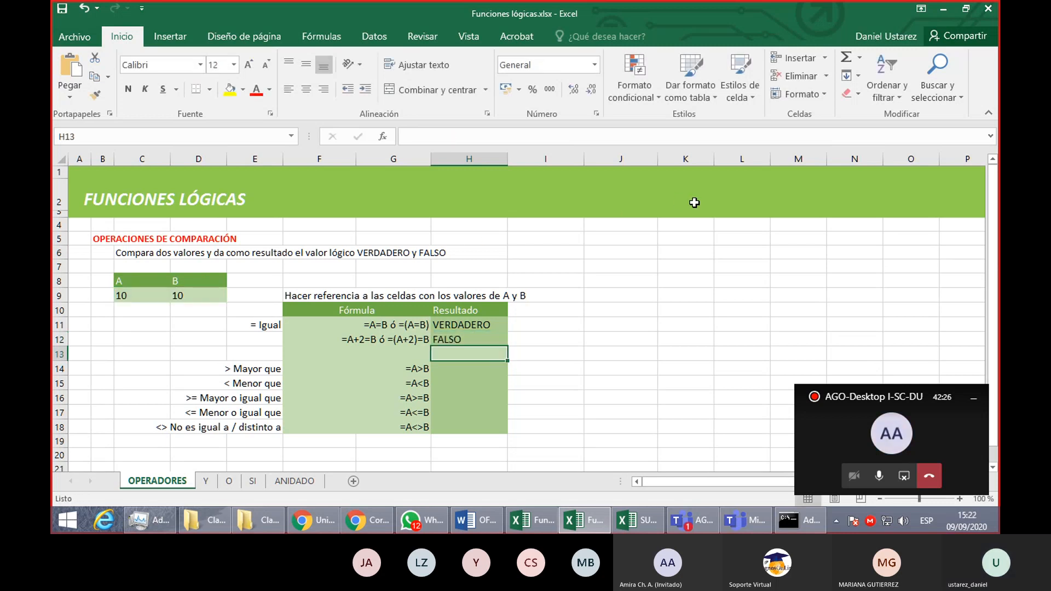
- Review the formula and its referenced cells in H12, and select the remaining result cells H14:H18
double_click(501, 340)
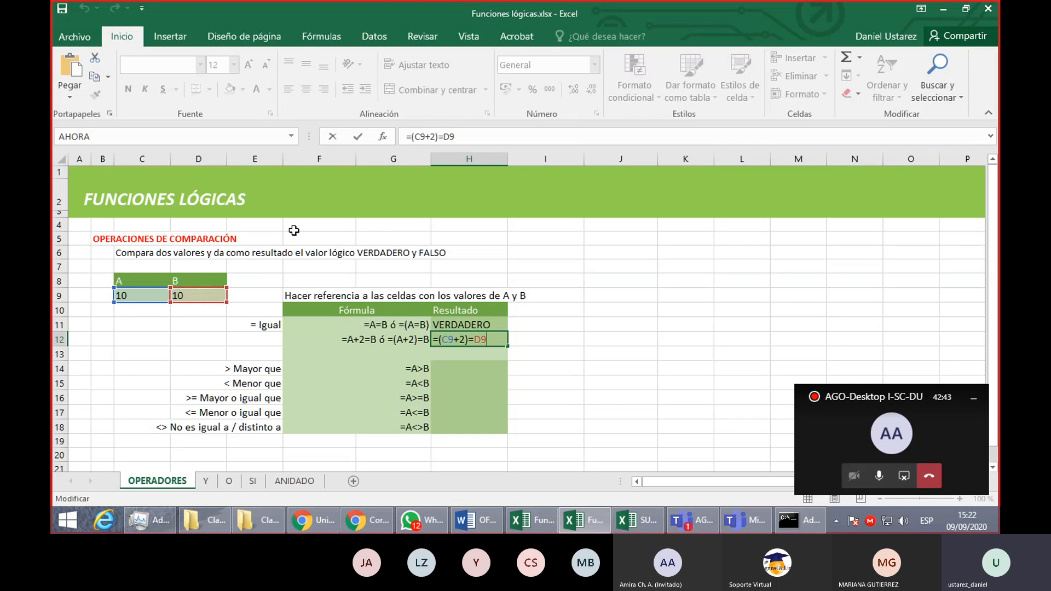
key("Return")
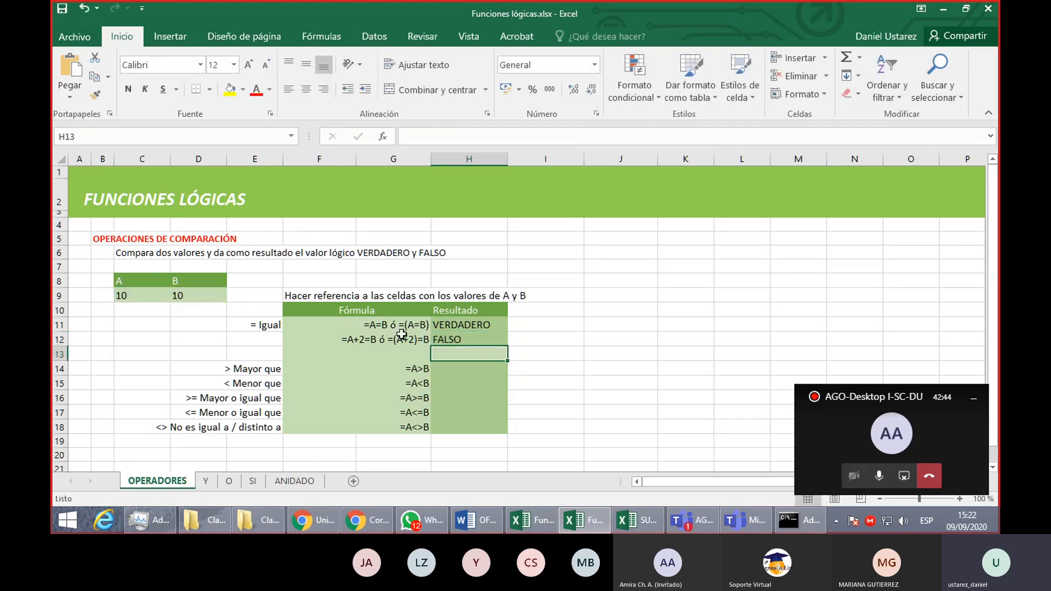
left_click_drag(442, 372, 451, 428)
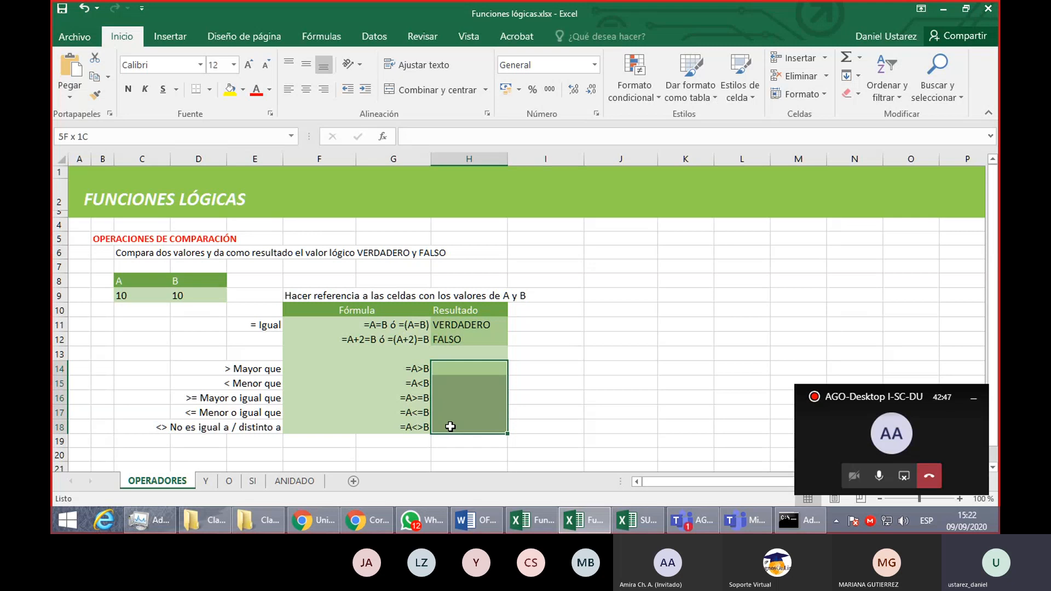
- Enter the formula =C9>D9 in H14 to test whether A is greater than B
left_click(485, 365)
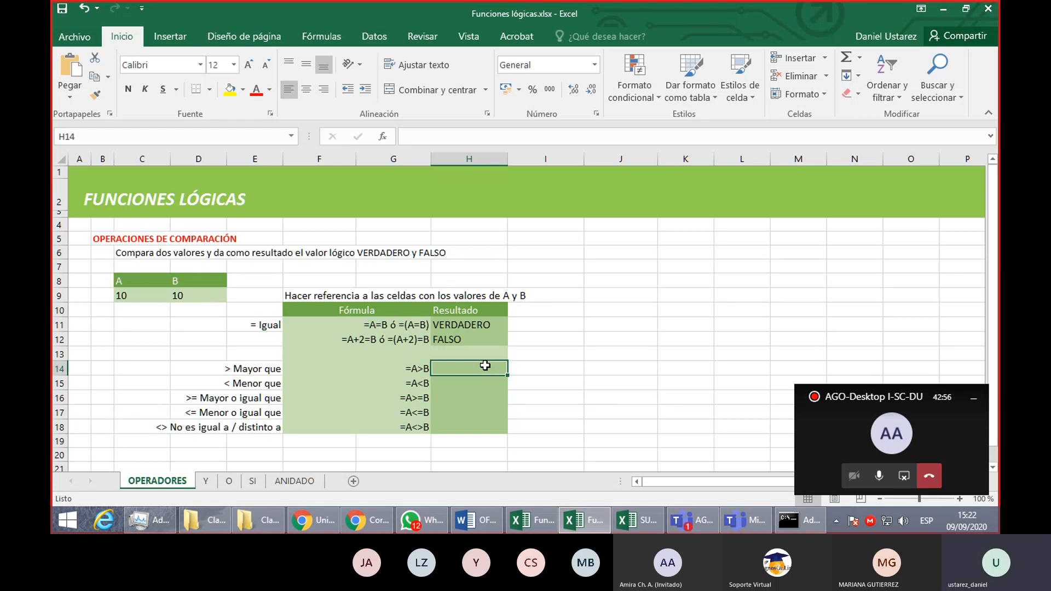
type("=")
left_click(151, 299)
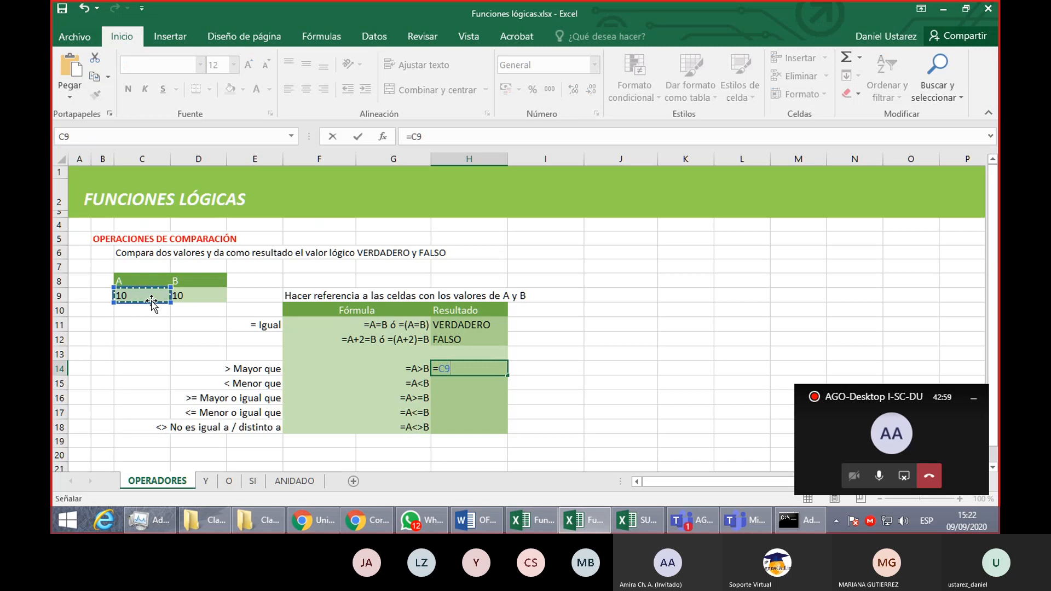
type(">")
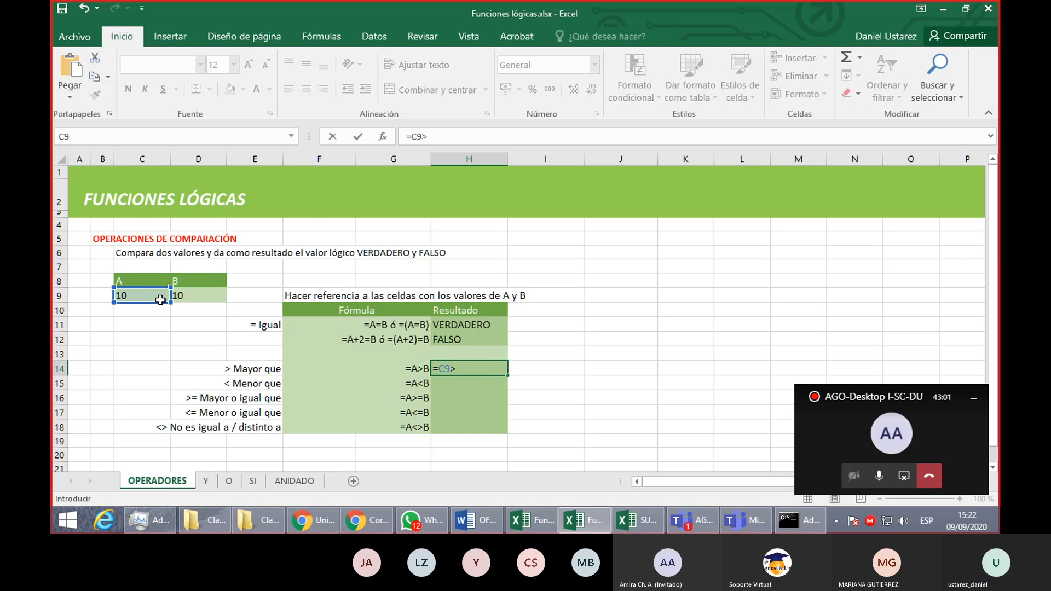
left_click(181, 297)
key("Return")
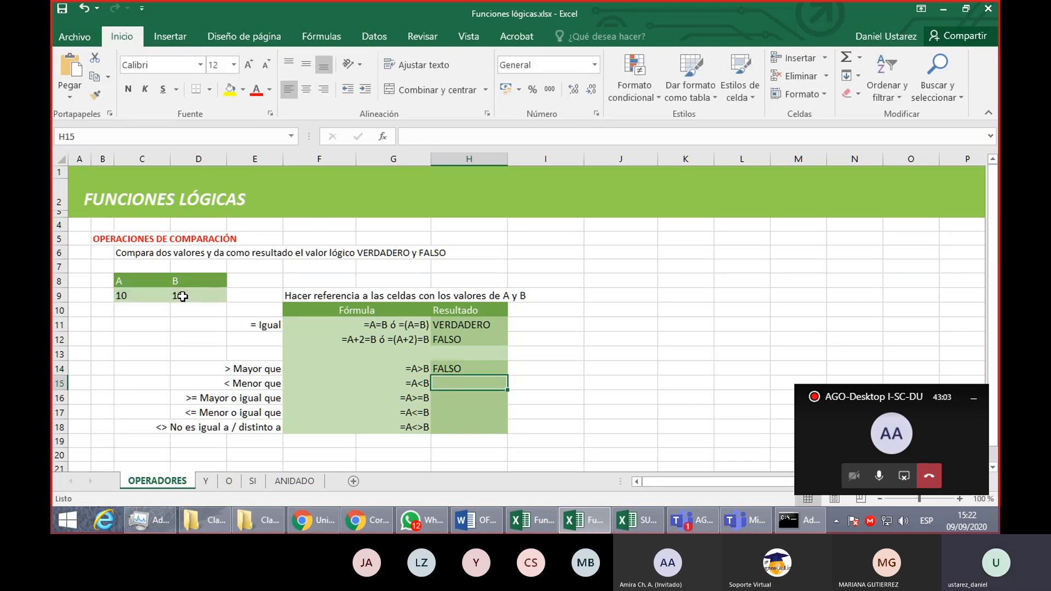
- Enter the formula =C9<D9 in H15 to test whether A is less than B
type("=")
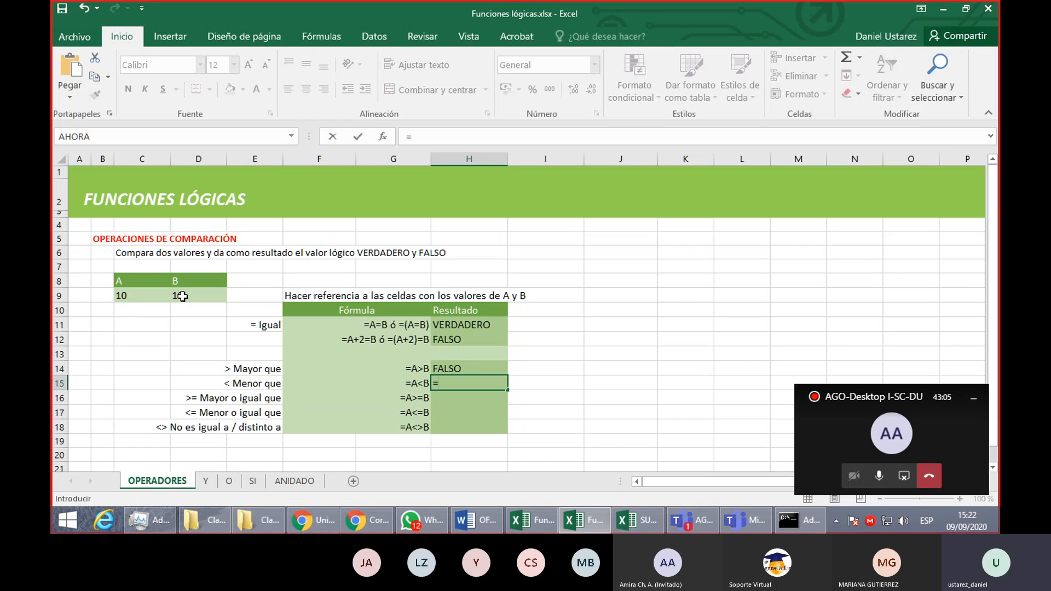
left_click(118, 293)
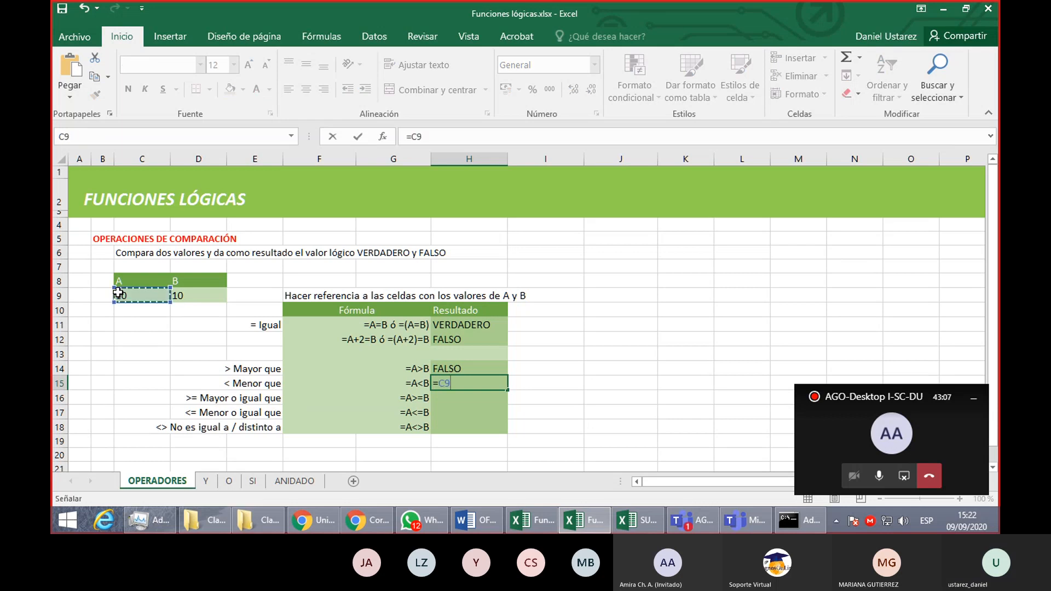
type("<")
left_click(198, 294)
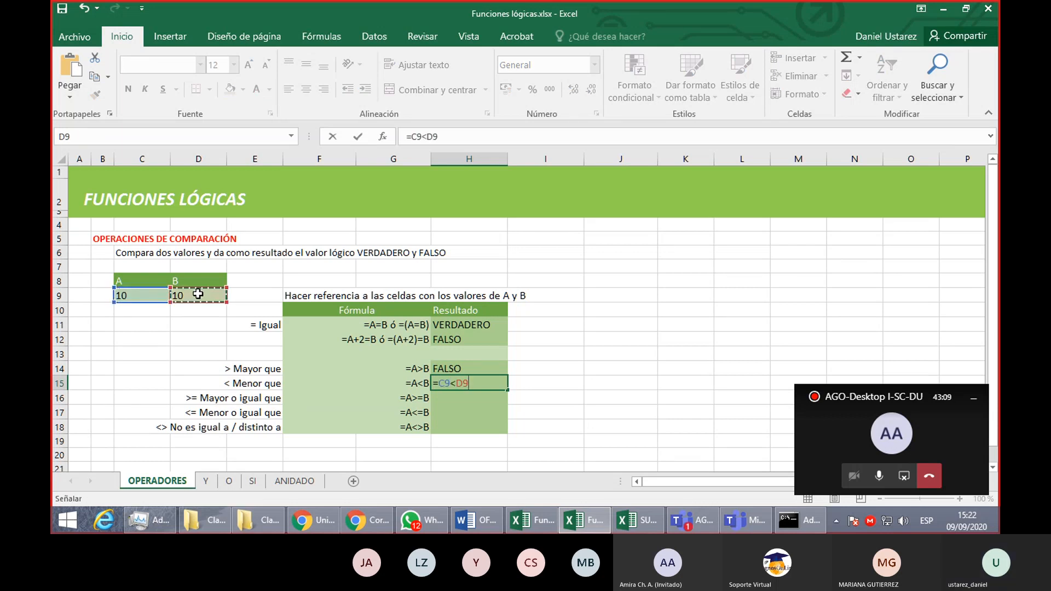
key("Return")
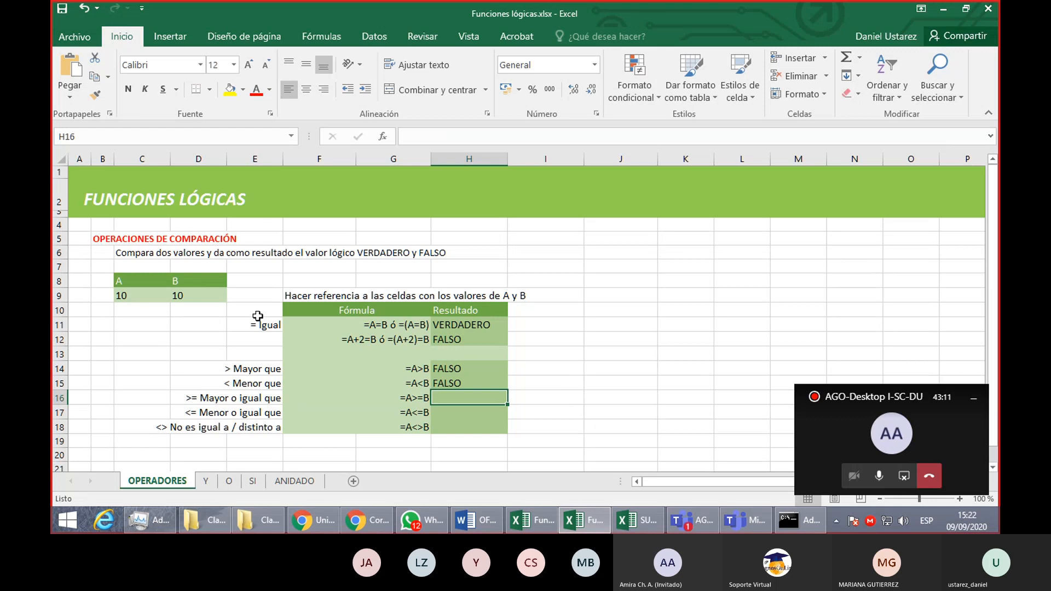
- Enter the formula =C9>=D9 in H16 to test whether A is greater than or equal to B
type("=")
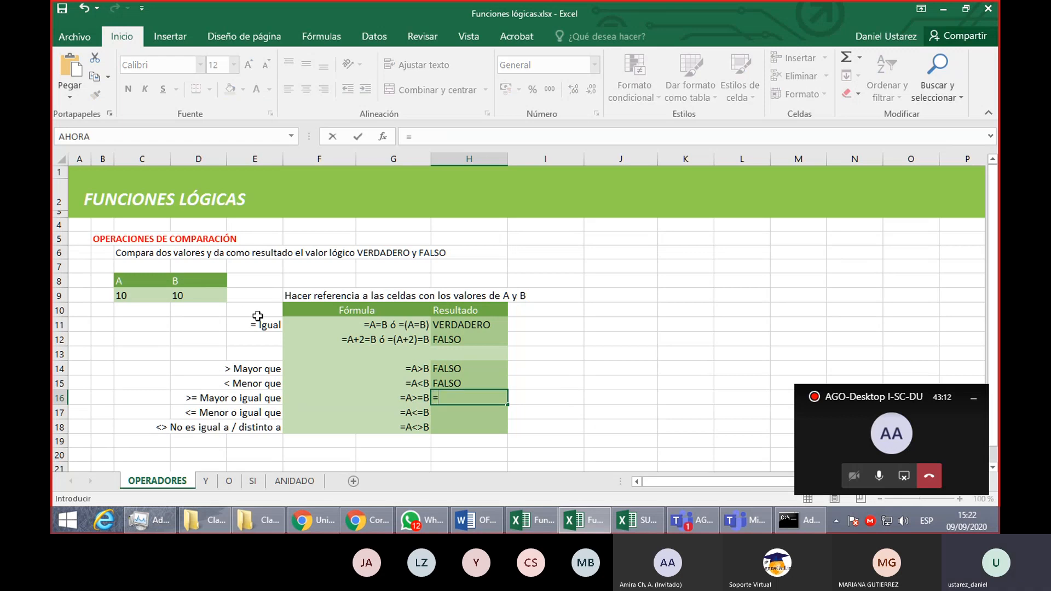
left_click(149, 293)
type(">=")
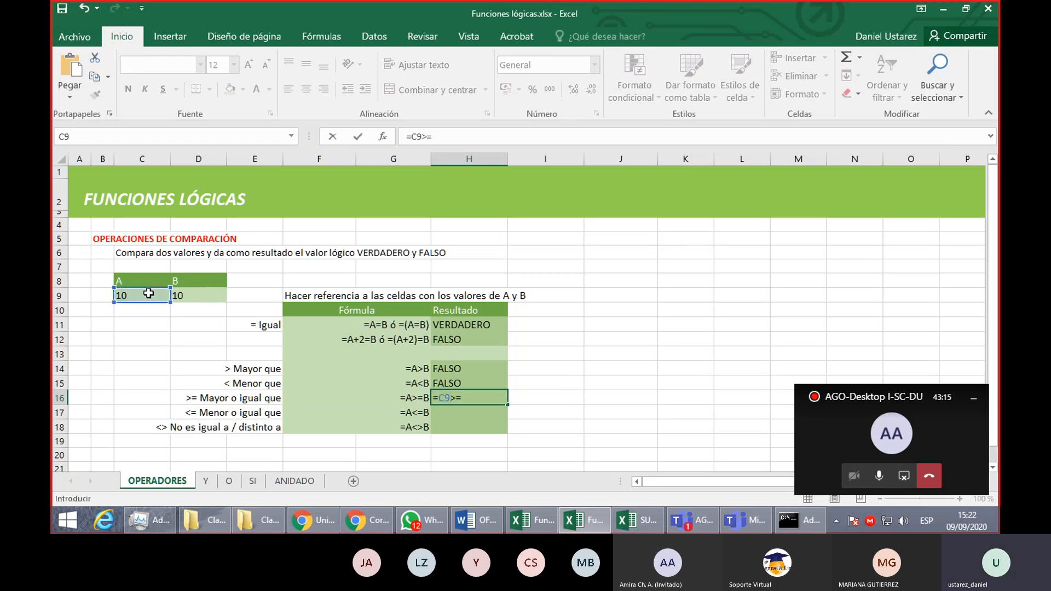
left_click(199, 297)
key("Return")
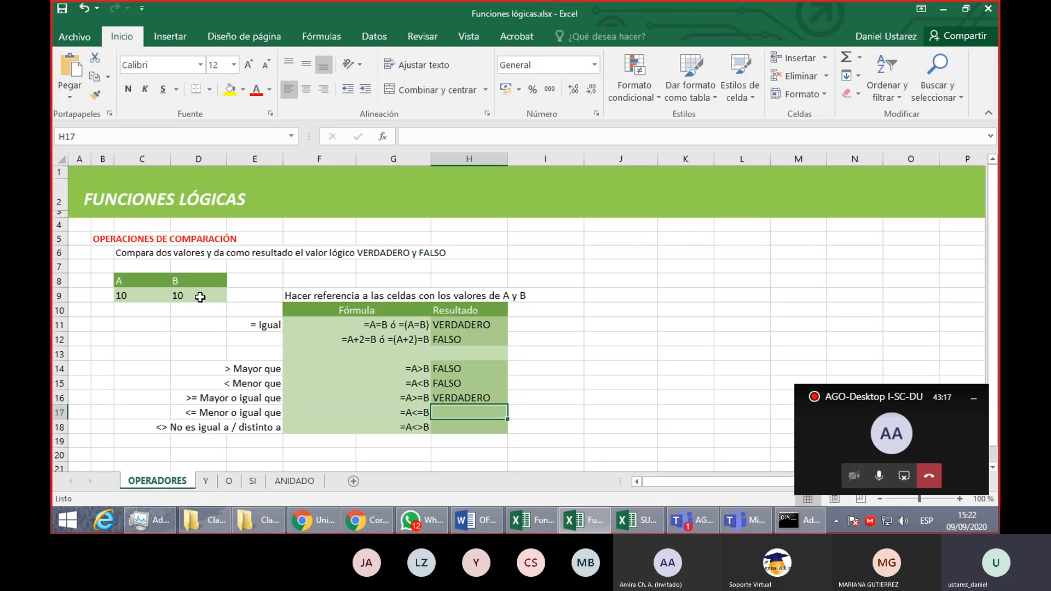
- Enter the formula =C9<=D9 in H17 to test whether A is less than or equal to B
type("?=")
key("BackSpace")
key("BackSpace")
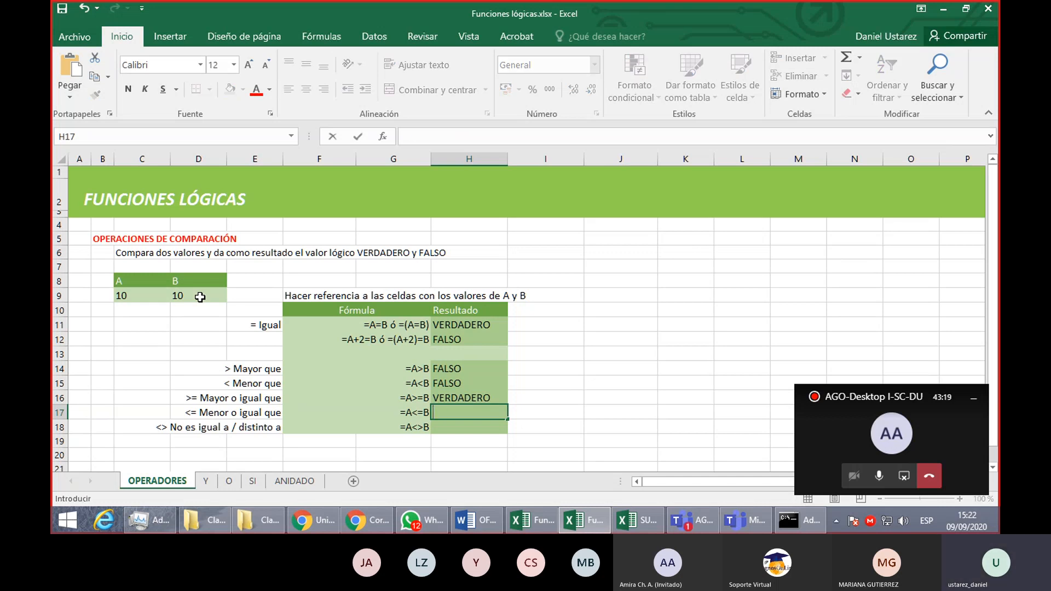
type("=")
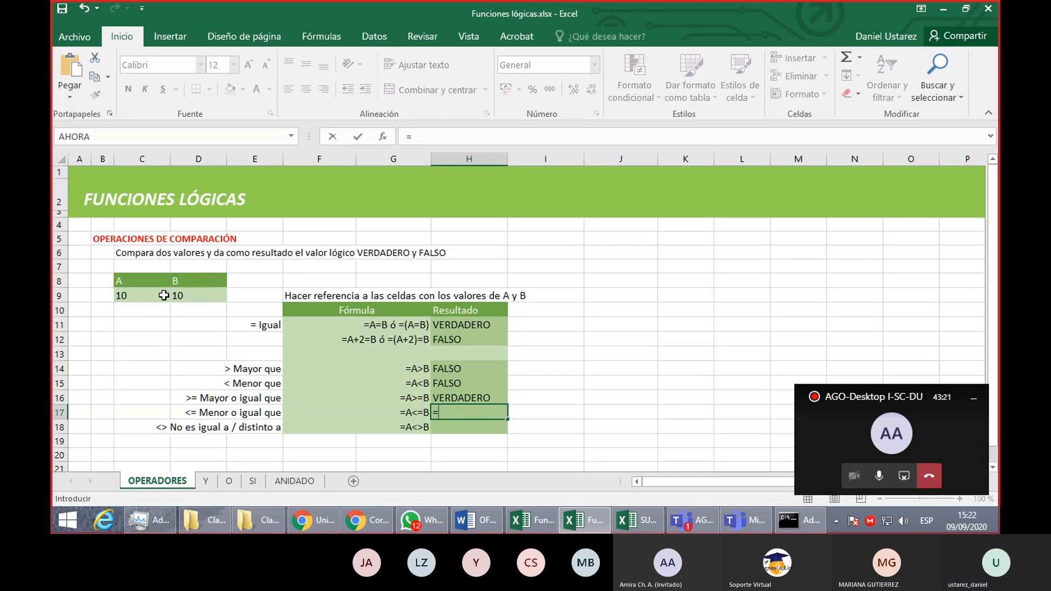
left_click(164, 296)
type("<=")
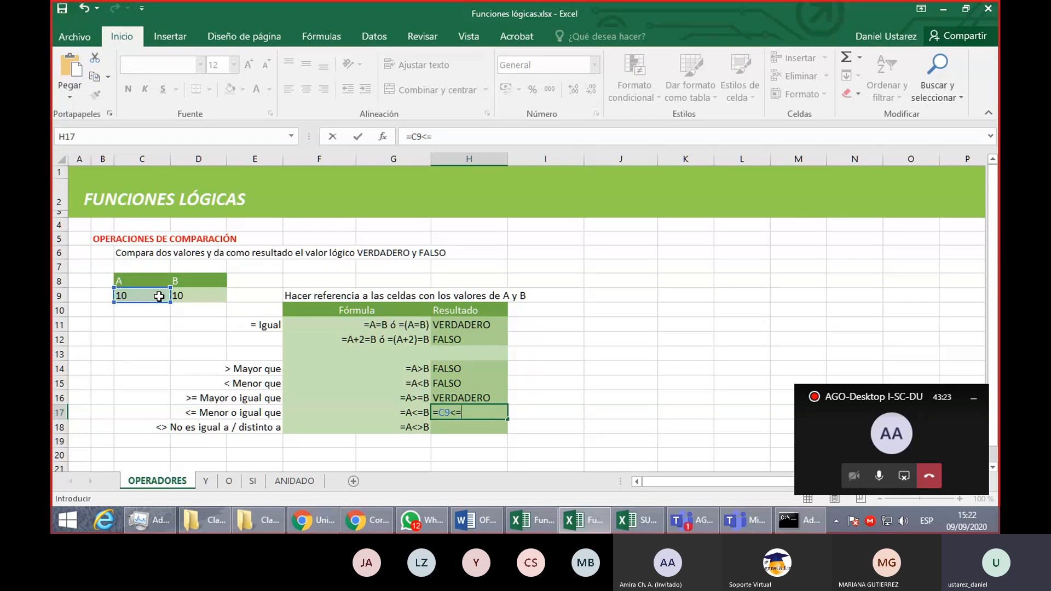
left_click(194, 296)
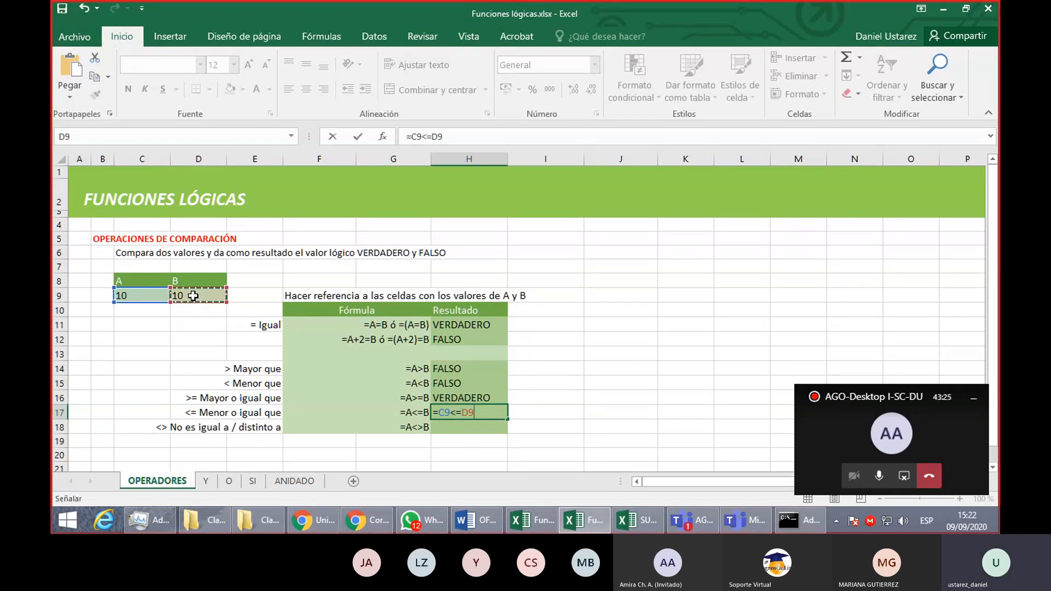
key("Return")
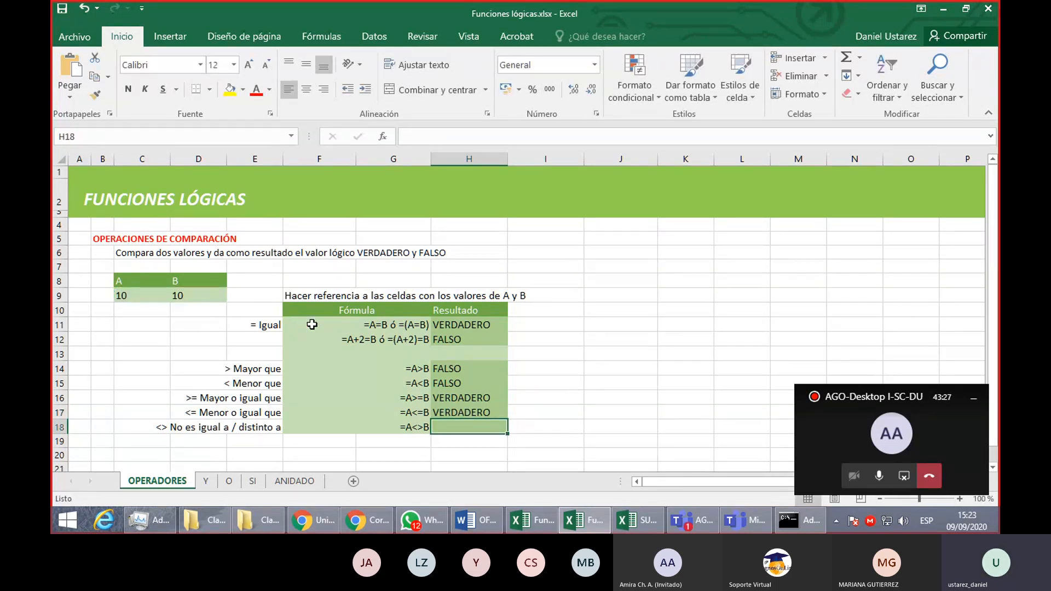
- Enter the formula =C9<>D9 in H18 to test whether A is different from B
type("=a")
key("BackSpace")
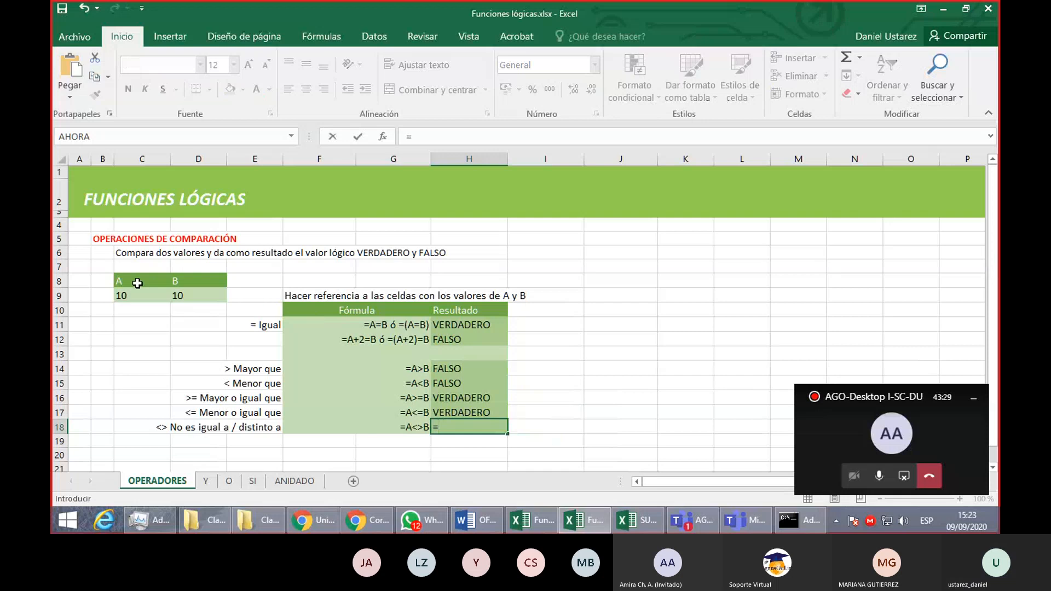
left_click(138, 298)
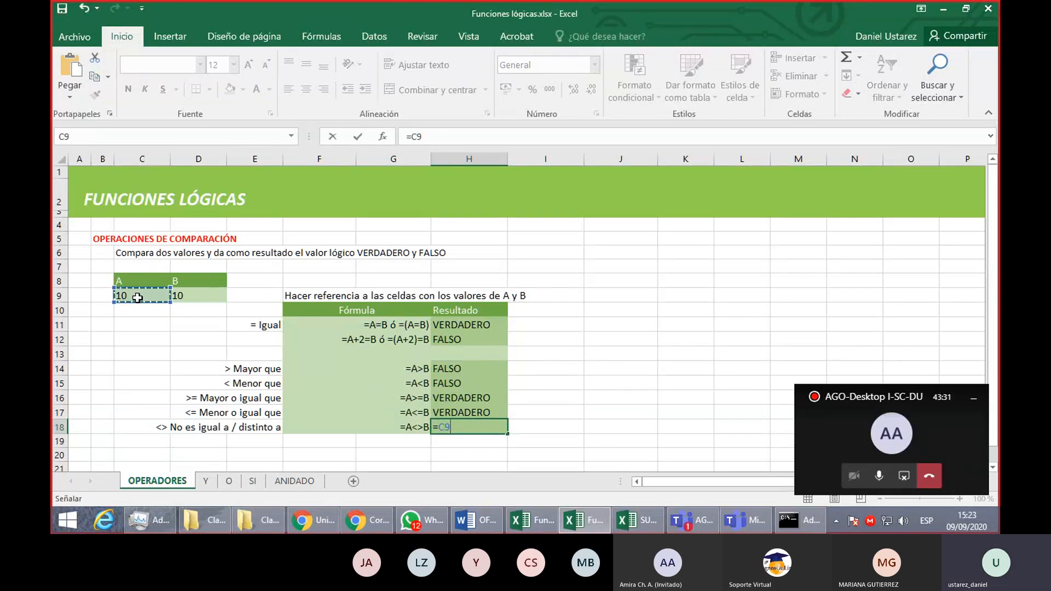
type("<>")
left_click(205, 293)
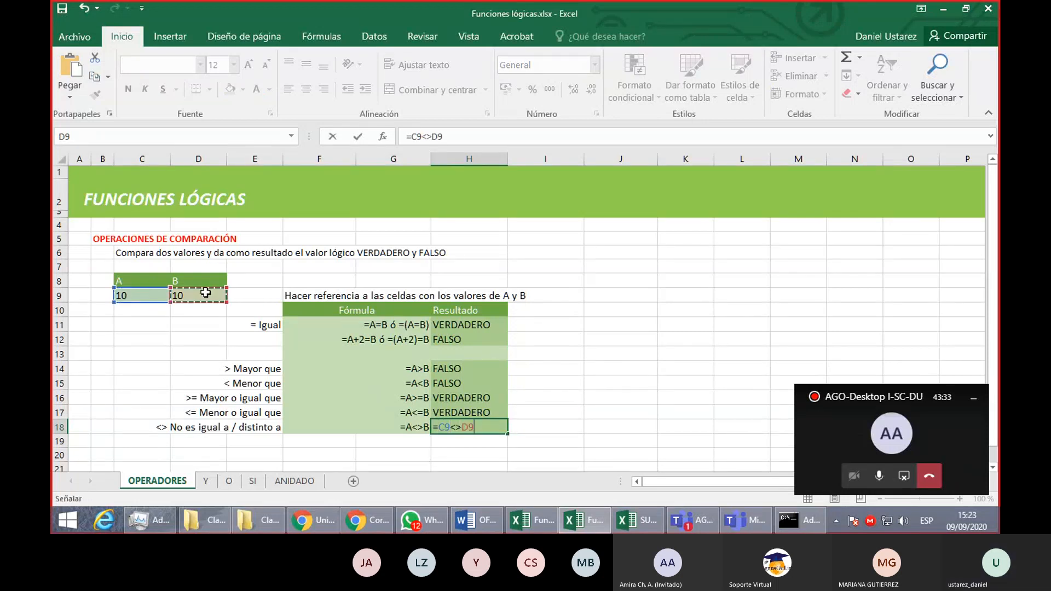
key("Return")
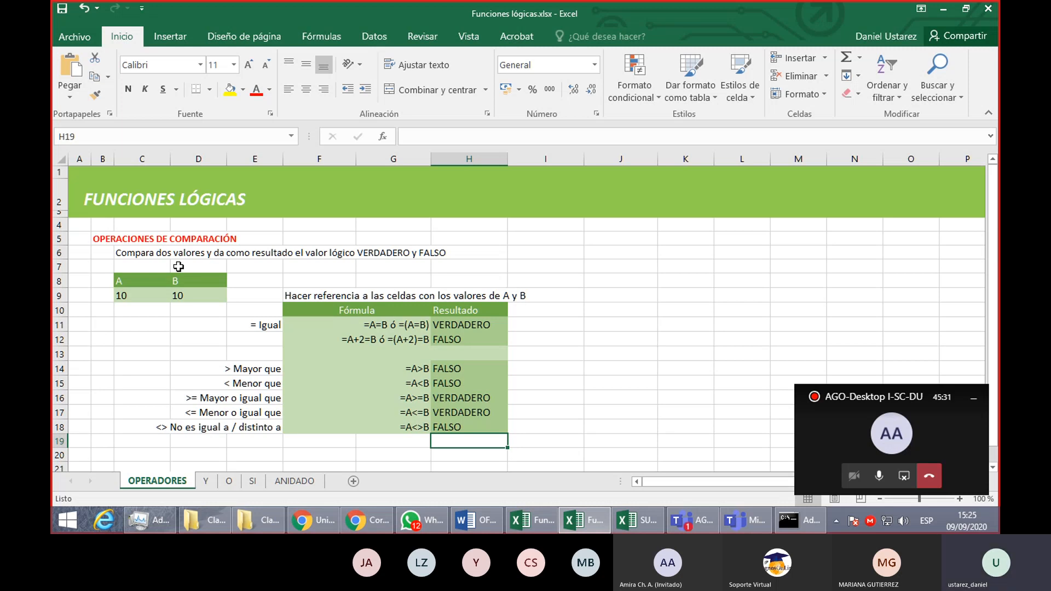
- Review the comparison formulas in the result cells from H18 up to H14
key("Up")
key("Up")
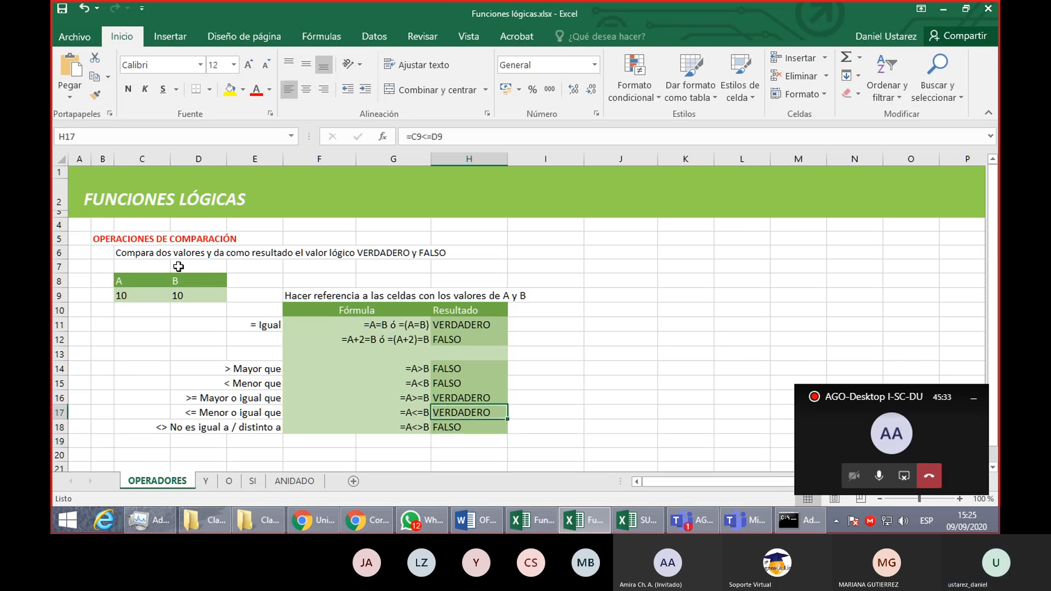
key("Up")
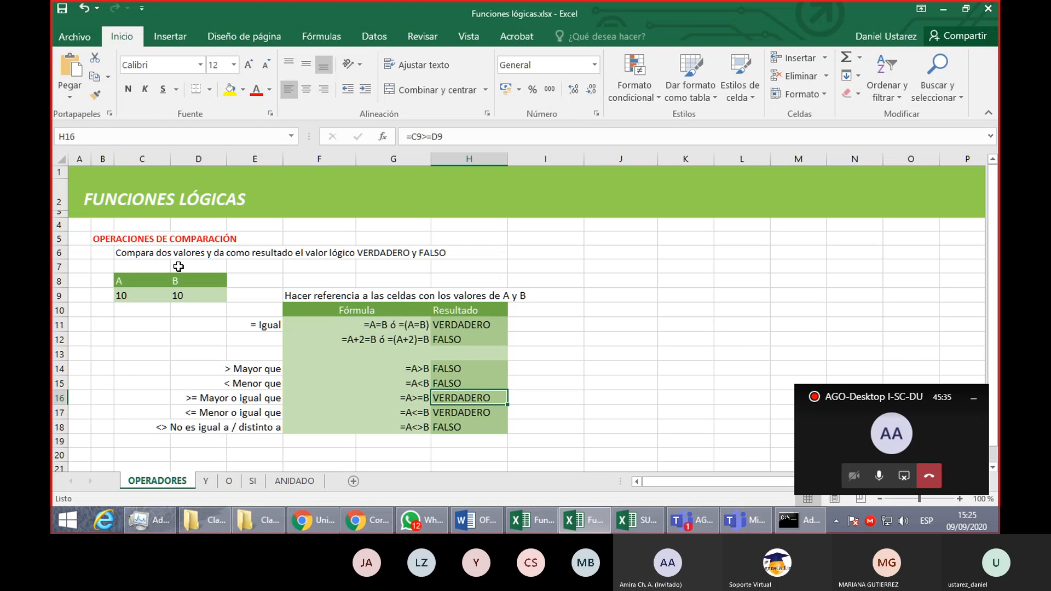
key("Up")
key("Up")
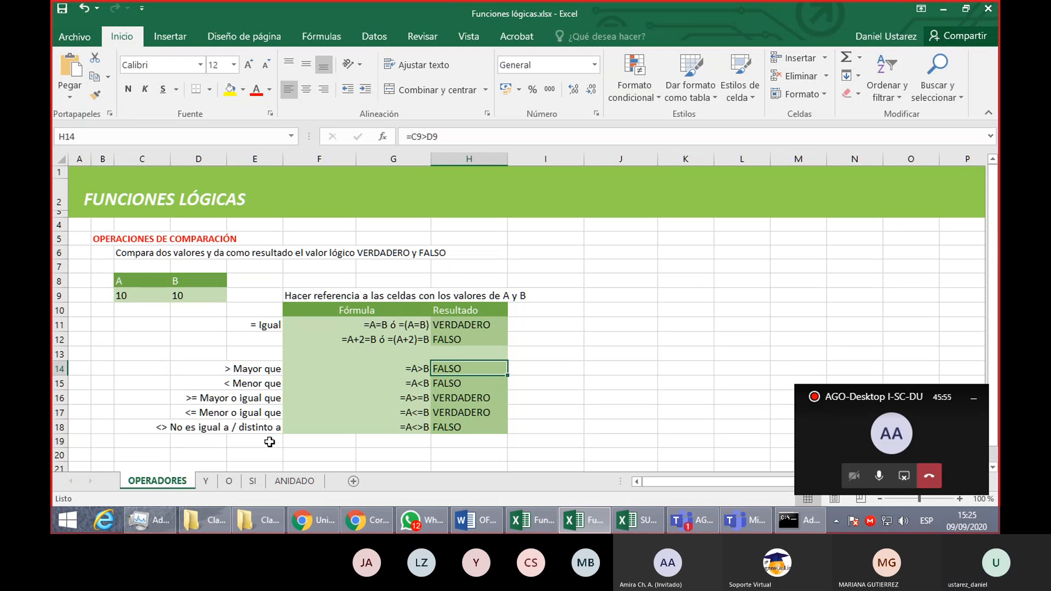
- Switch to the Y sheet and review the description and syntax of the Y function in C6, C7 and C9
left_click(207, 483)
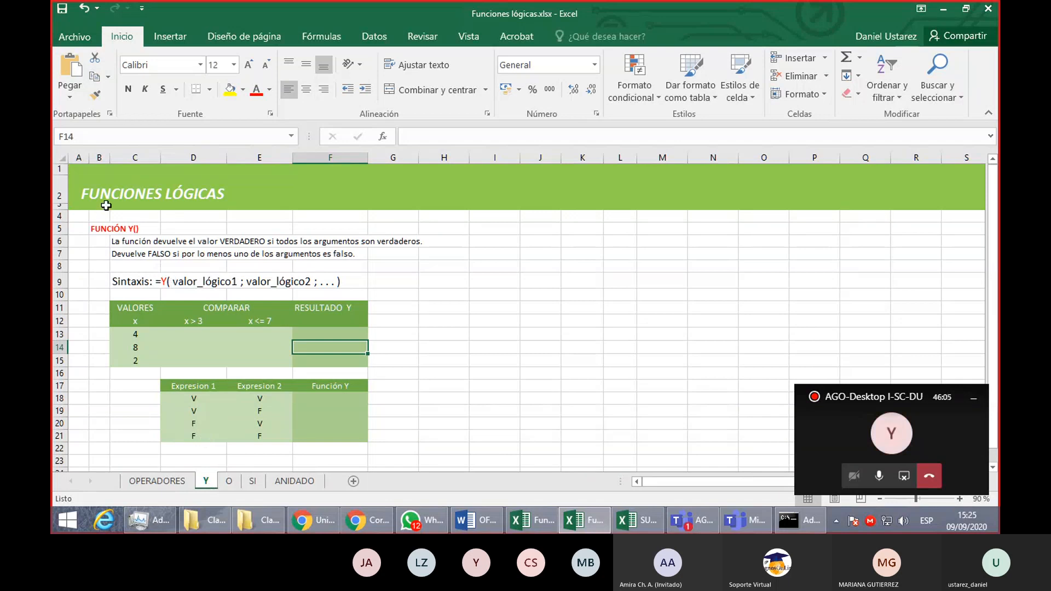
left_click(144, 226)
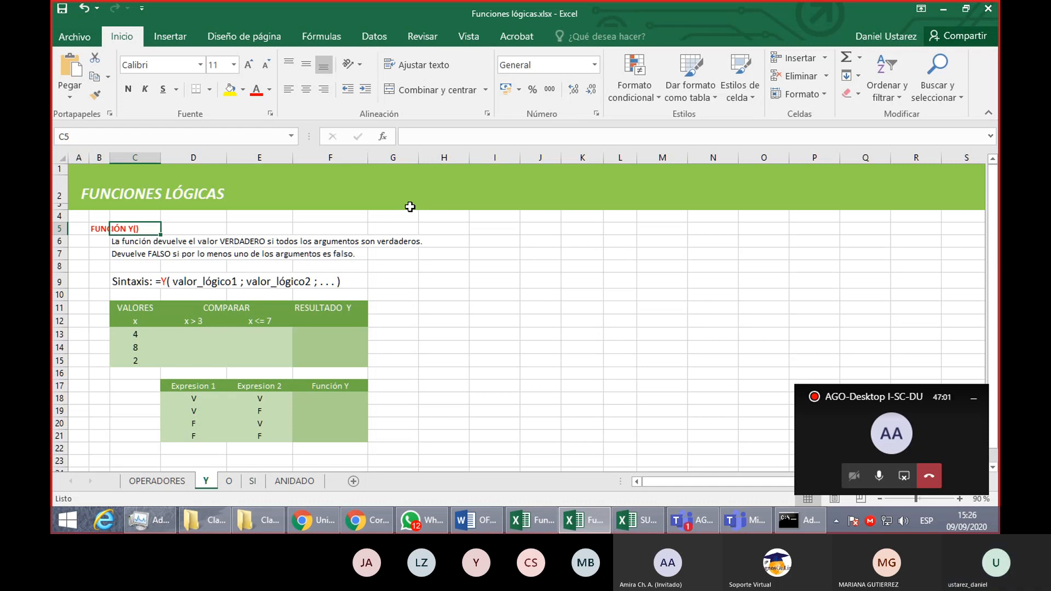
left_click(148, 254)
left_click(147, 240)
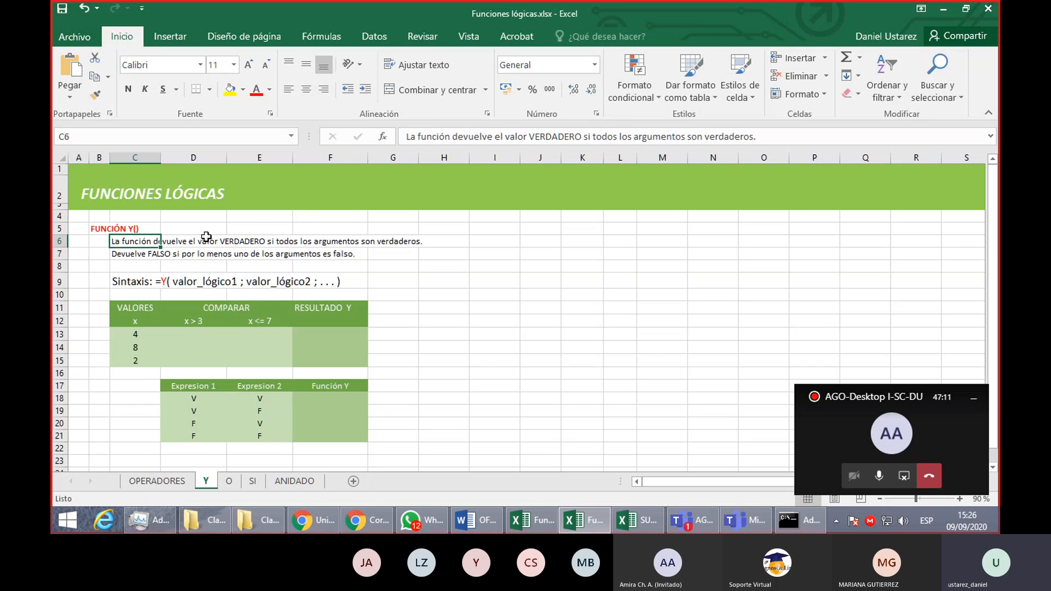
left_click(130, 255)
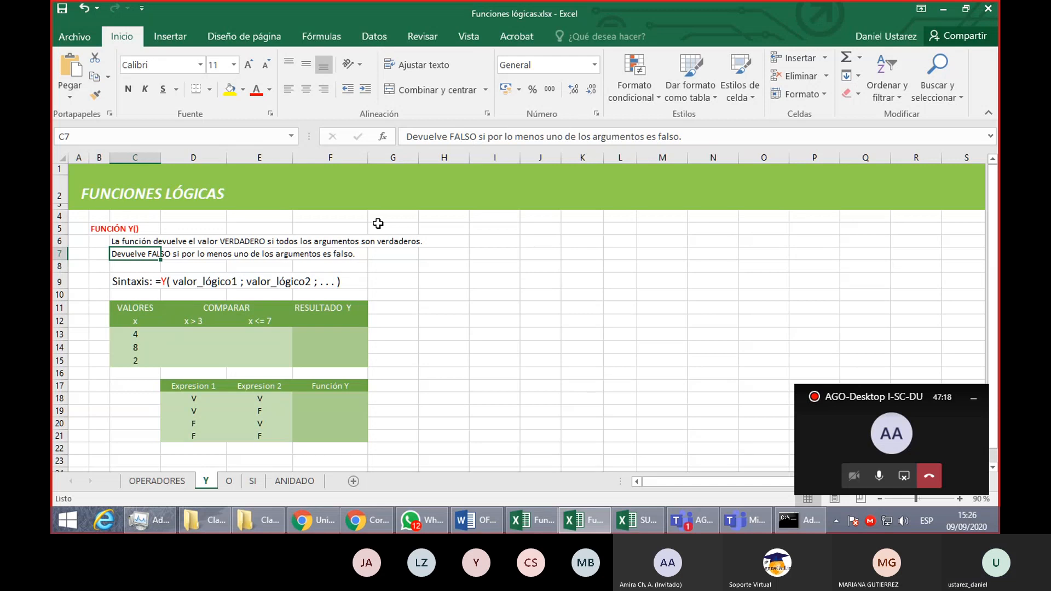
left_click(145, 282)
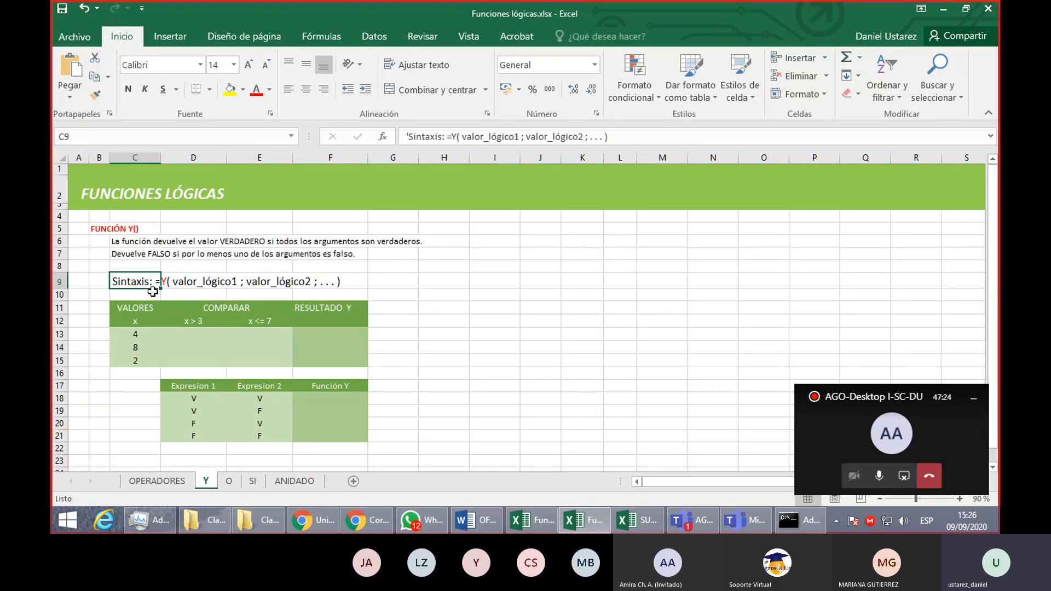
left_click(76, 296)
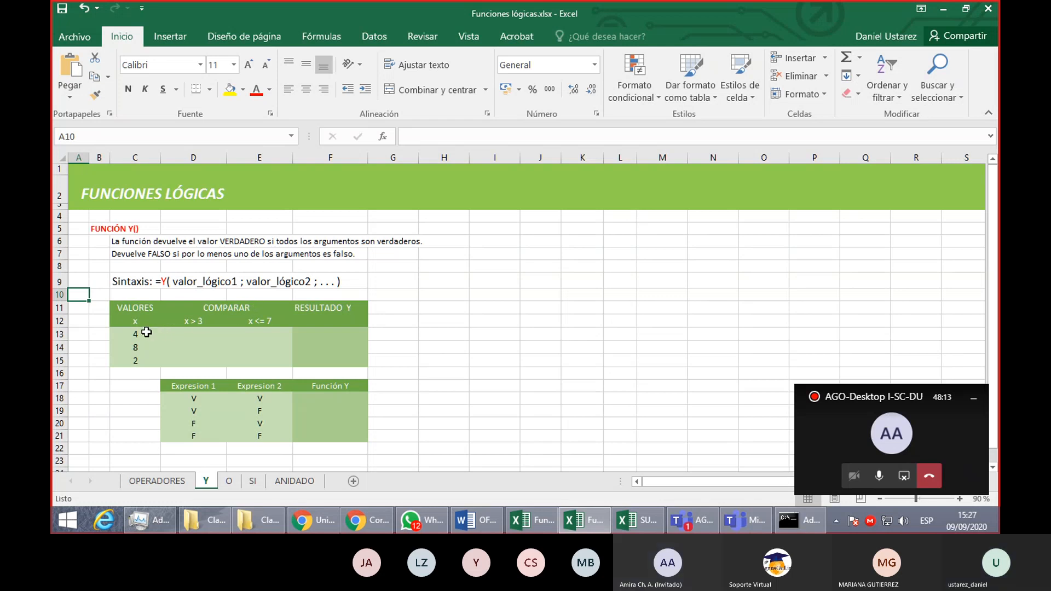
- Examine the x values in C13:C15 and the cells for the x > 3 and x <= 7 comparisons in D13:E15
left_click_drag(145, 332, 146, 354)
left_click(193, 334)
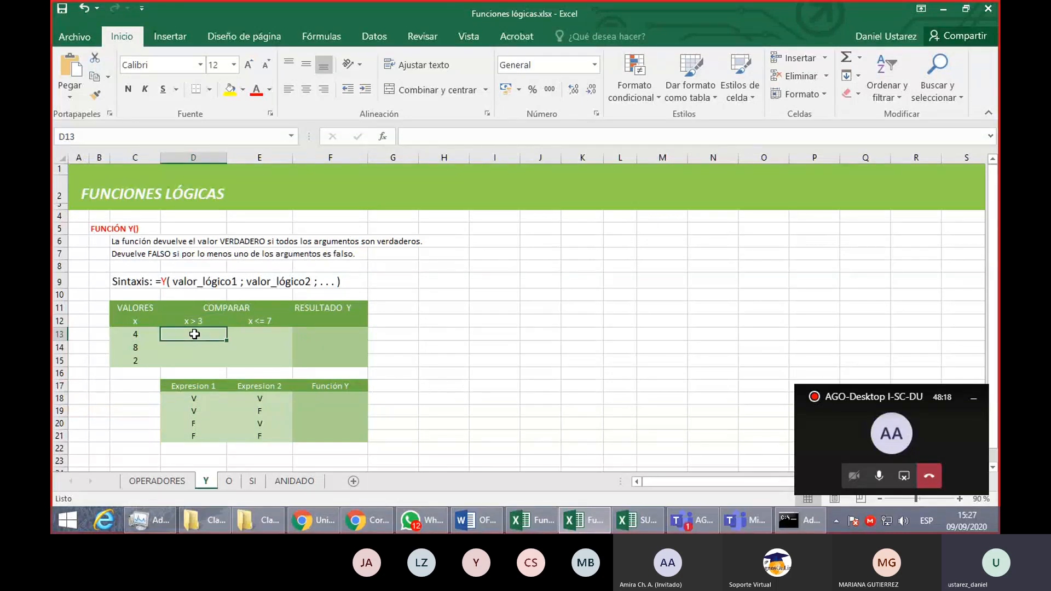
left_click_drag(196, 331, 197, 357)
left_click(262, 332)
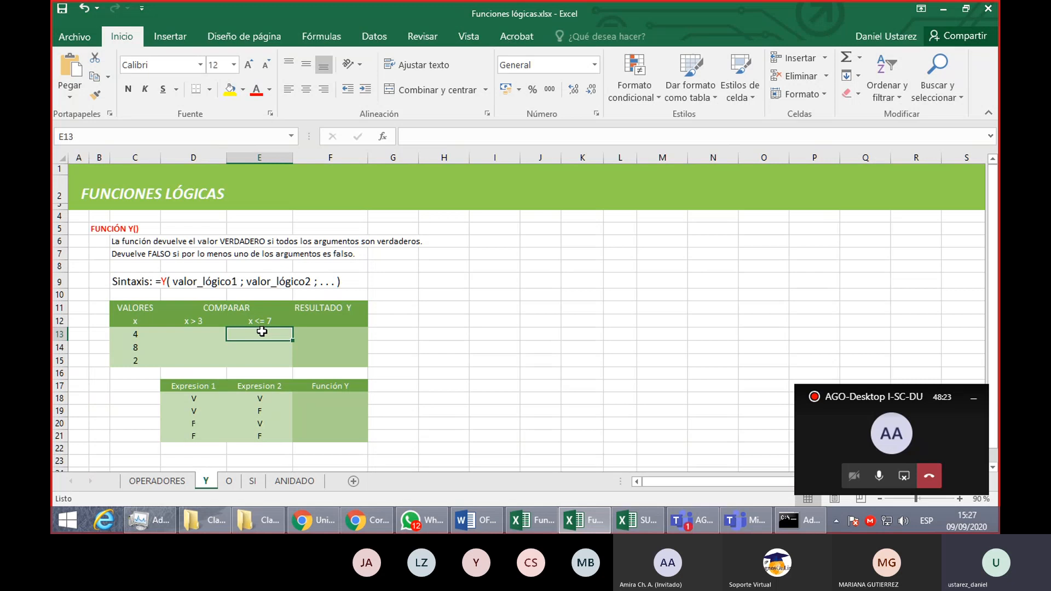
left_click_drag(262, 332, 262, 364)
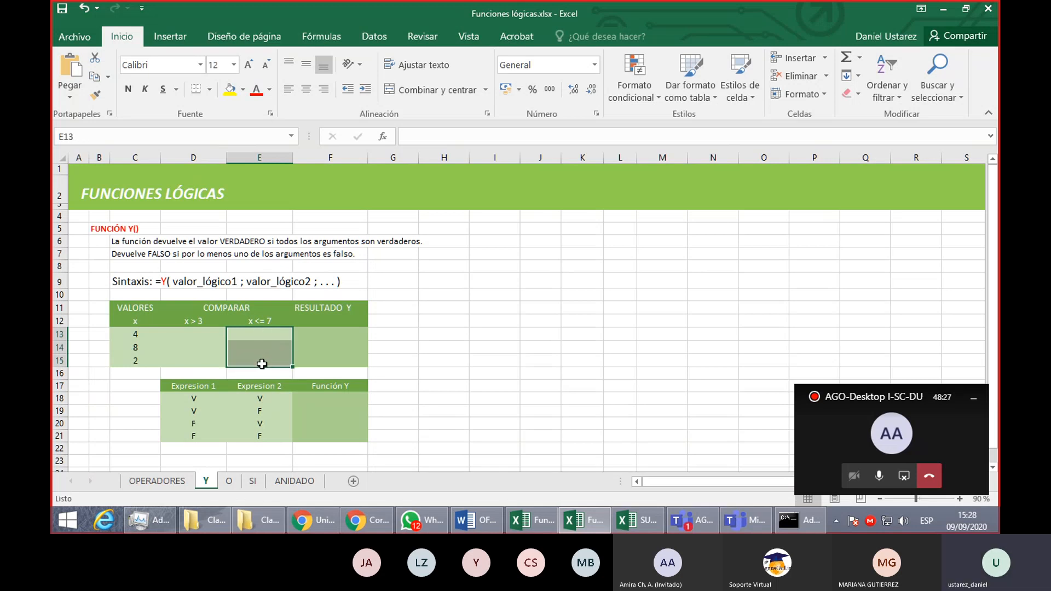
left_click_drag(210, 334, 274, 360)
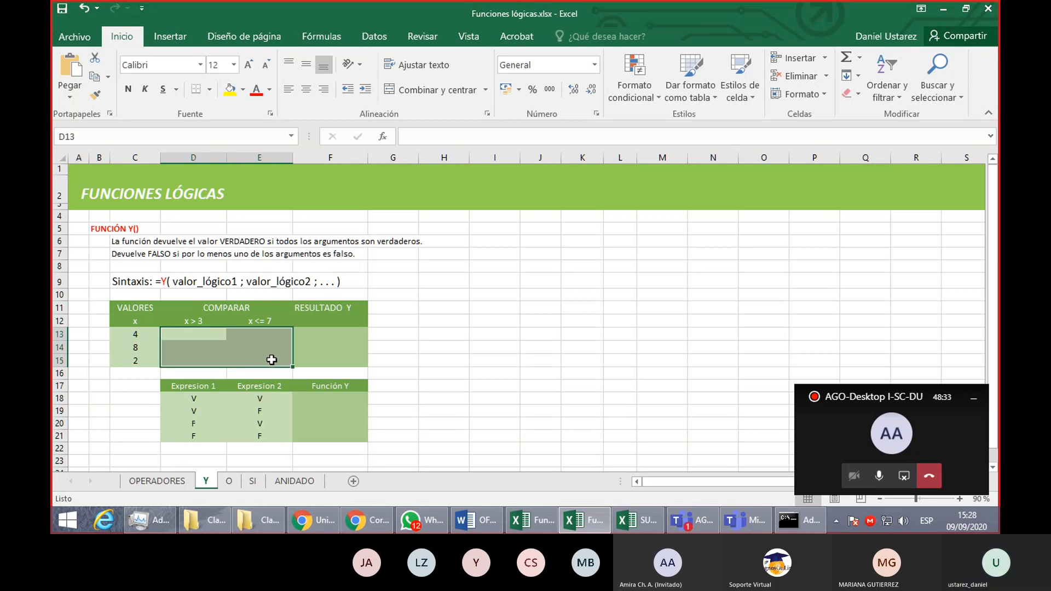
- Enter the formula =C13>3 in D13 to test whether the first x value is greater than 3
left_click(197, 338)
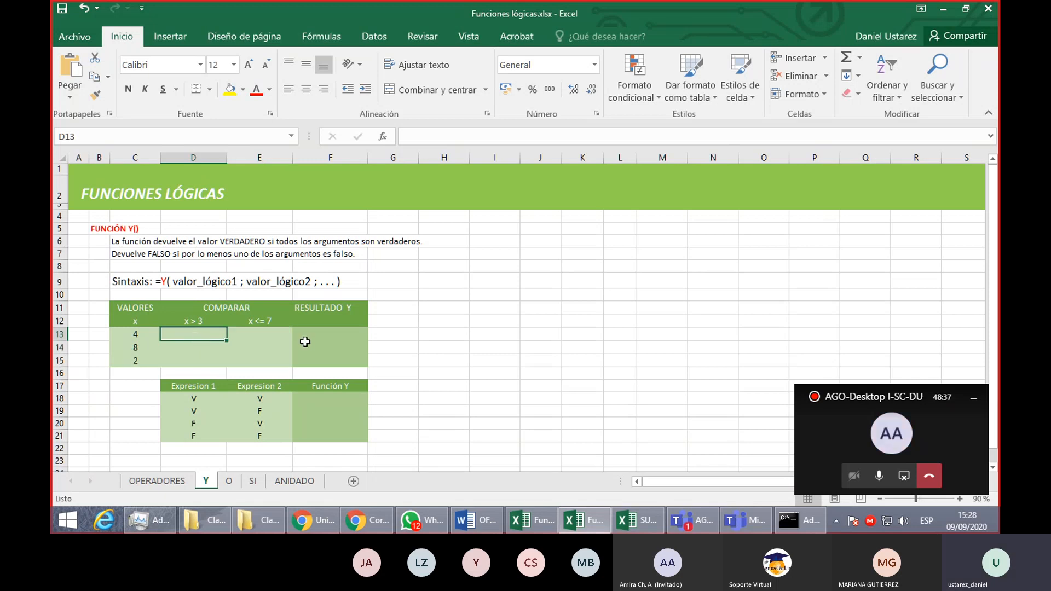
type("=")
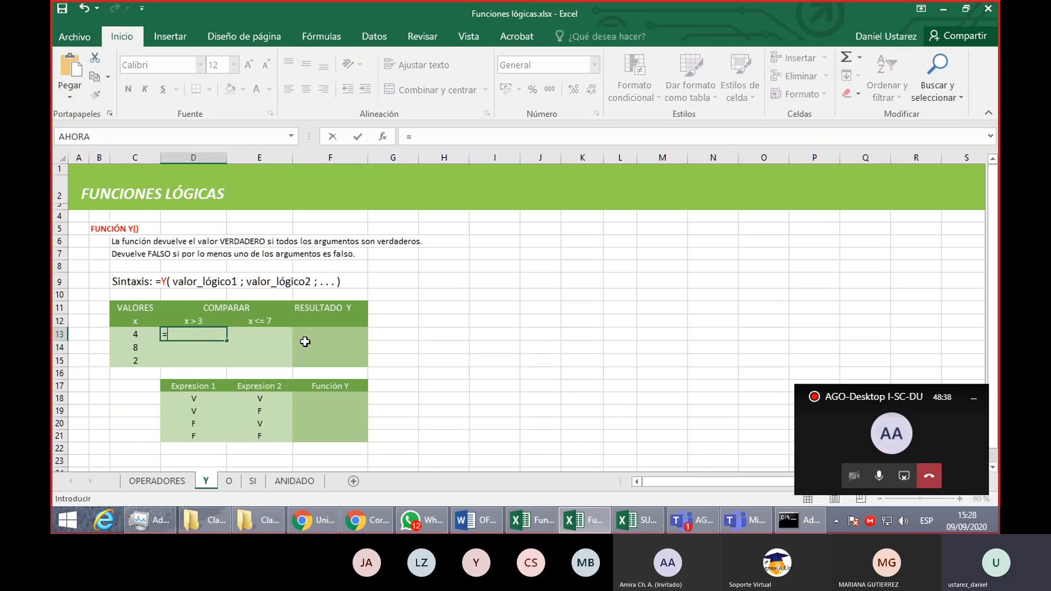
left_click(145, 333)
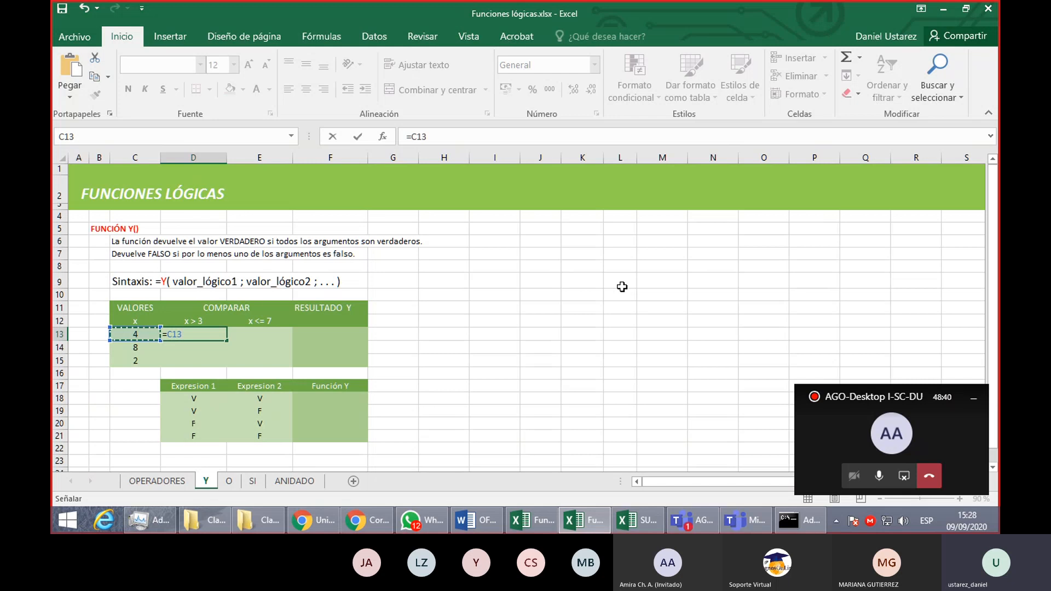
type(">")
type("3")
key("Return")
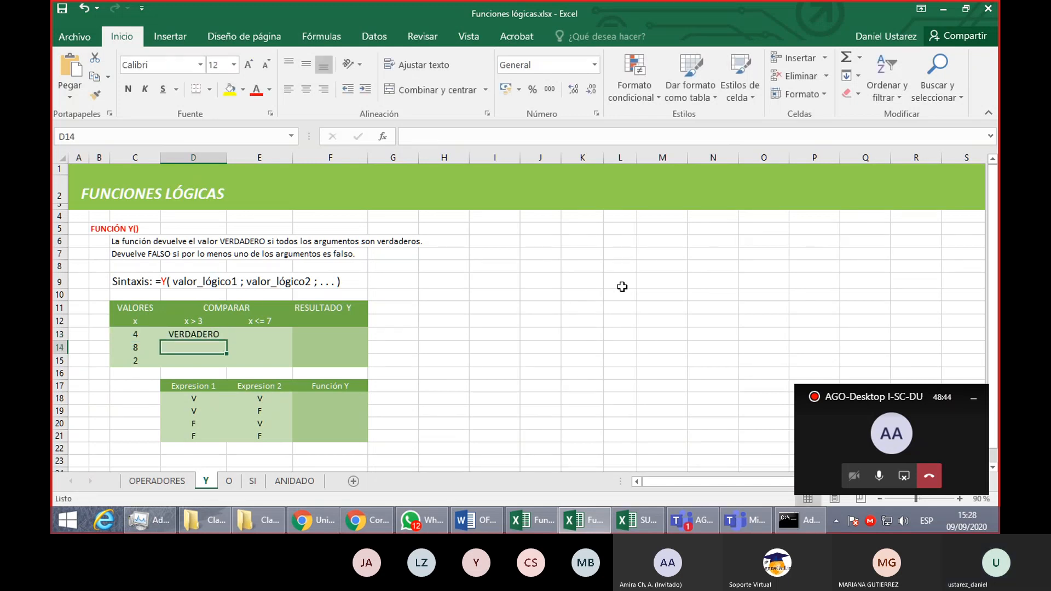
- Check the comparison formula in D13 and fill it down through D15
left_click(206, 334)
double_click(211, 333)
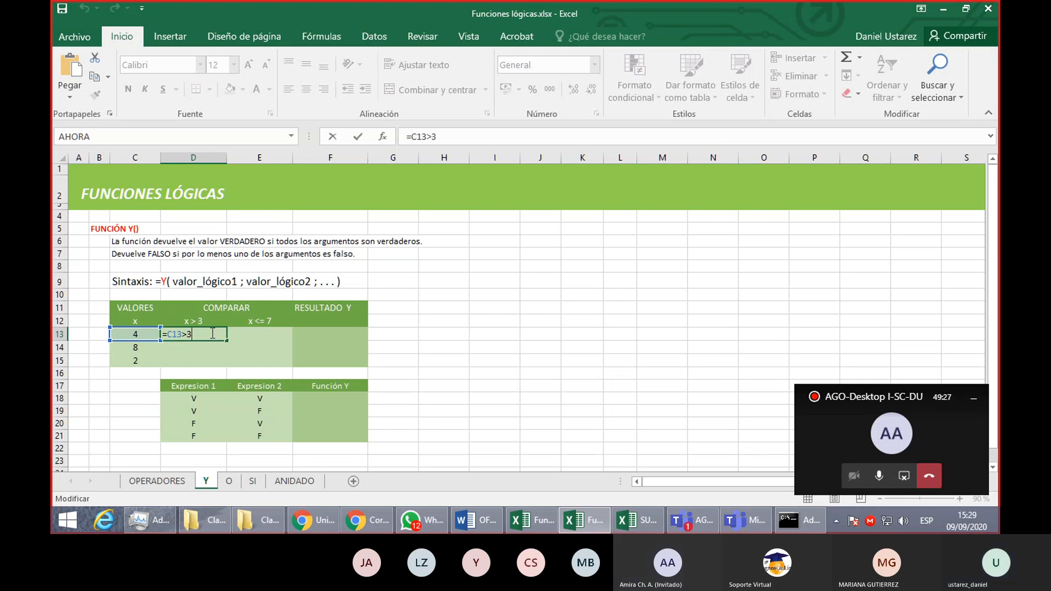
key("Return")
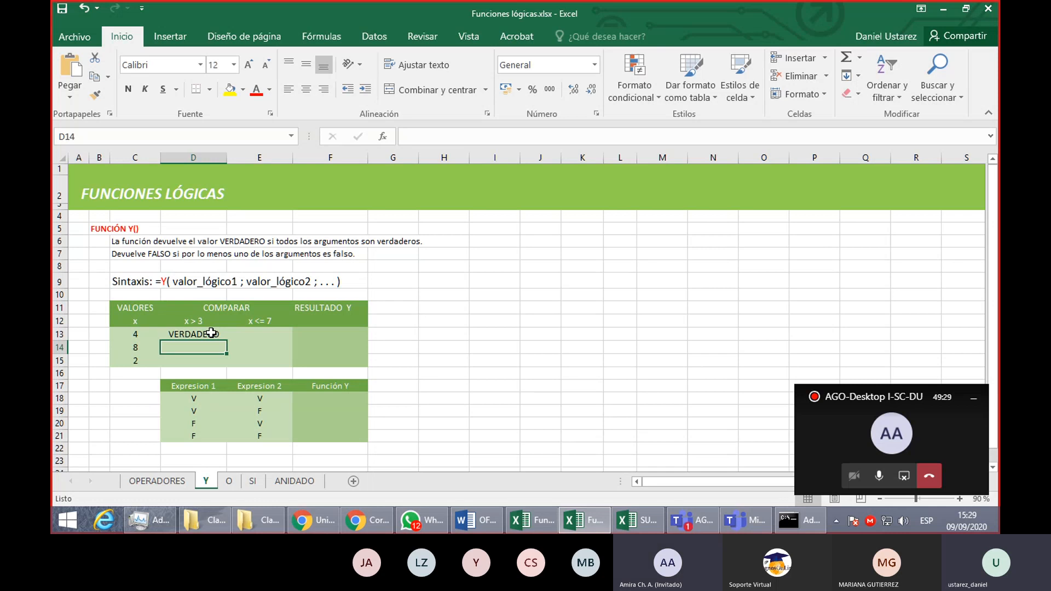
left_click(212, 333)
left_click_drag(226, 340, 222, 374)
- Try the formula =x<=7 in E13, using the letter x instead of a cell reference
left_click(266, 333)
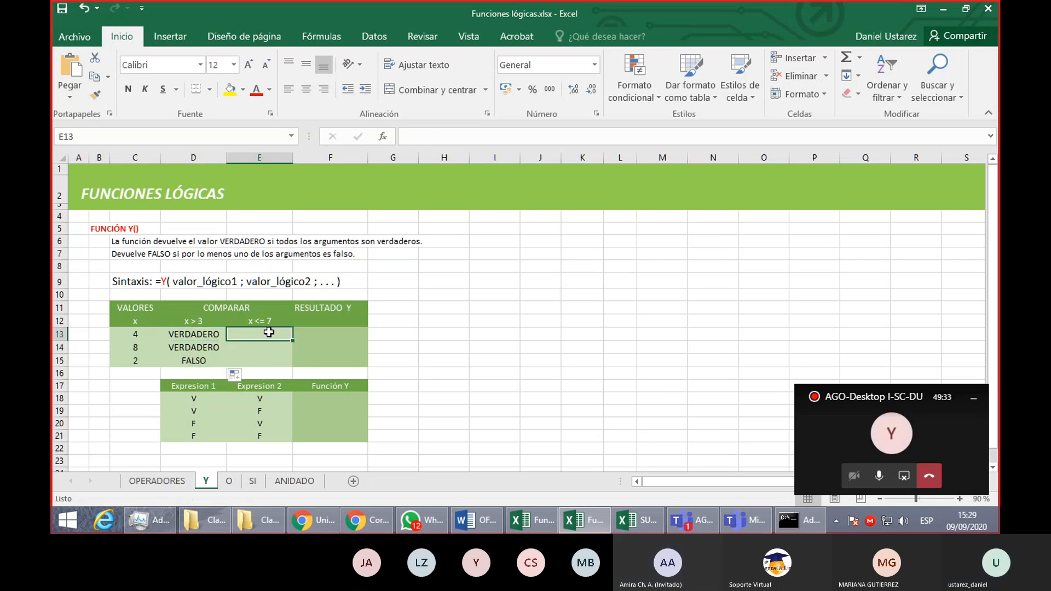
type("=")
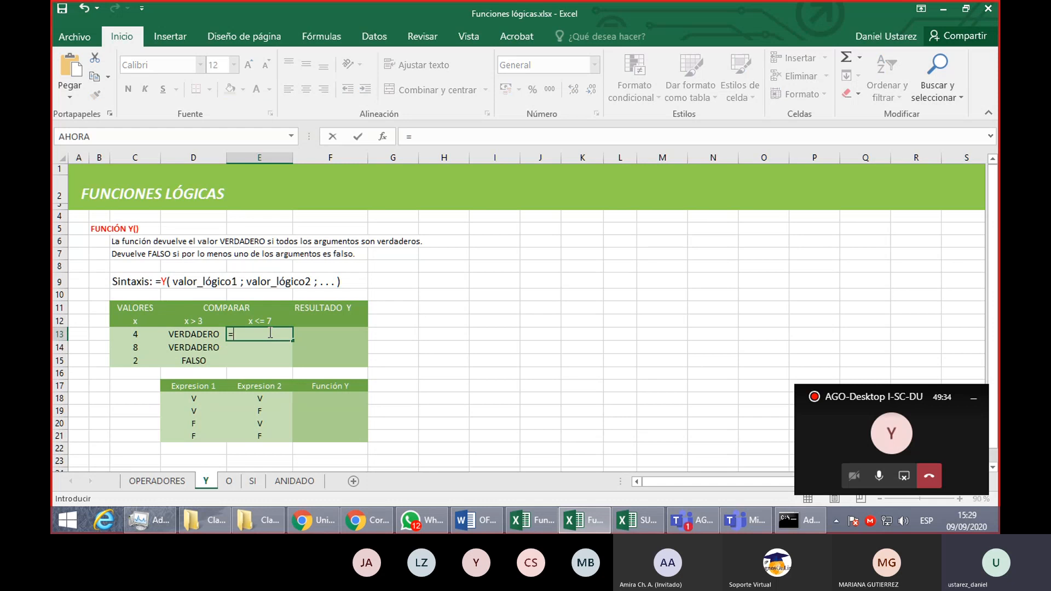
type("x<=7")
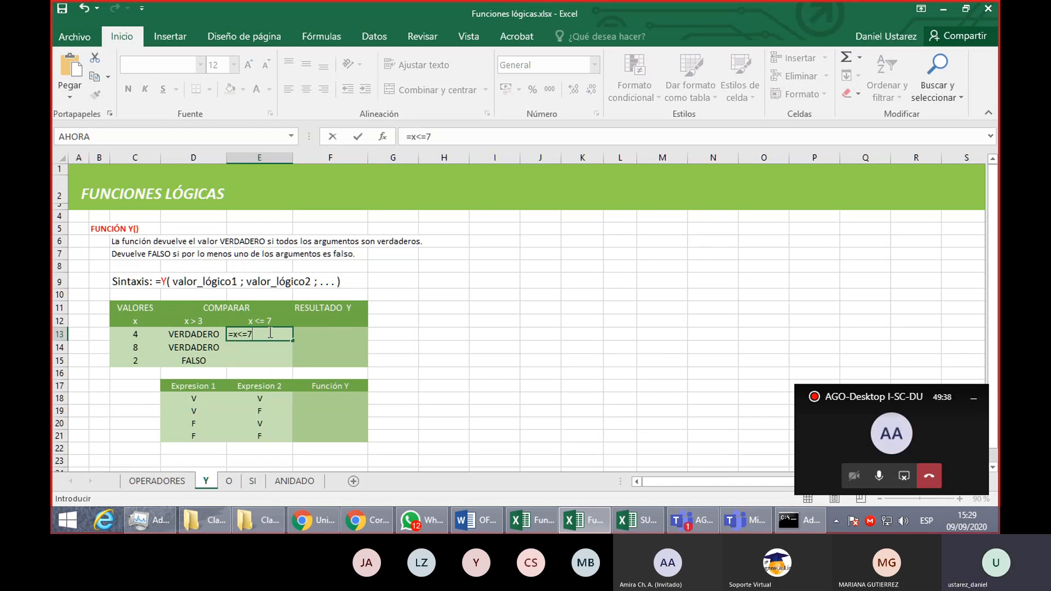
key("ctrl+Return")
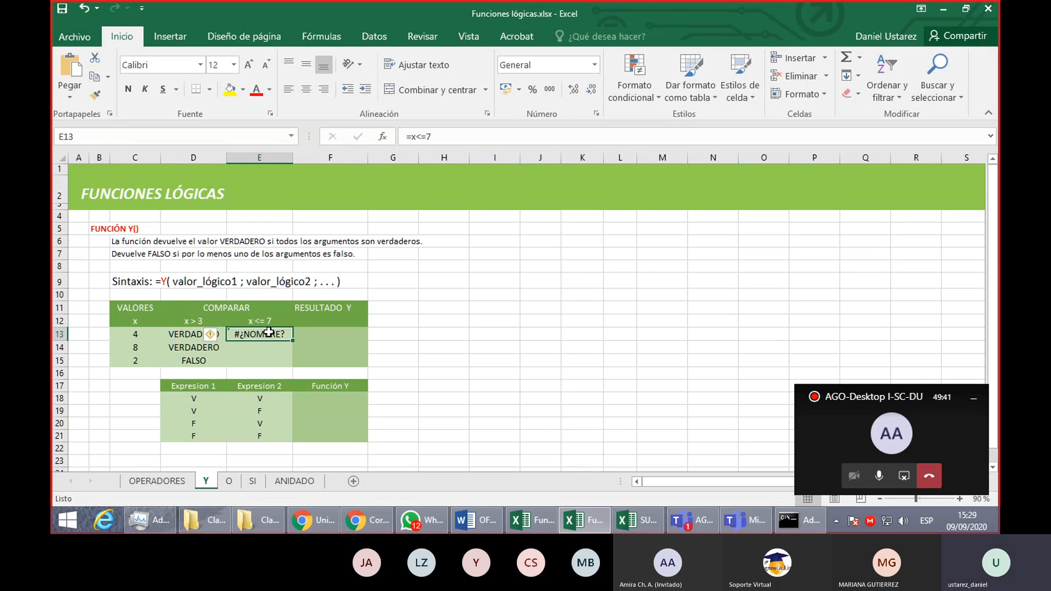
- Enter the formula =C13<=7 in E13 to test whether the first x value is at most 7
type("=")
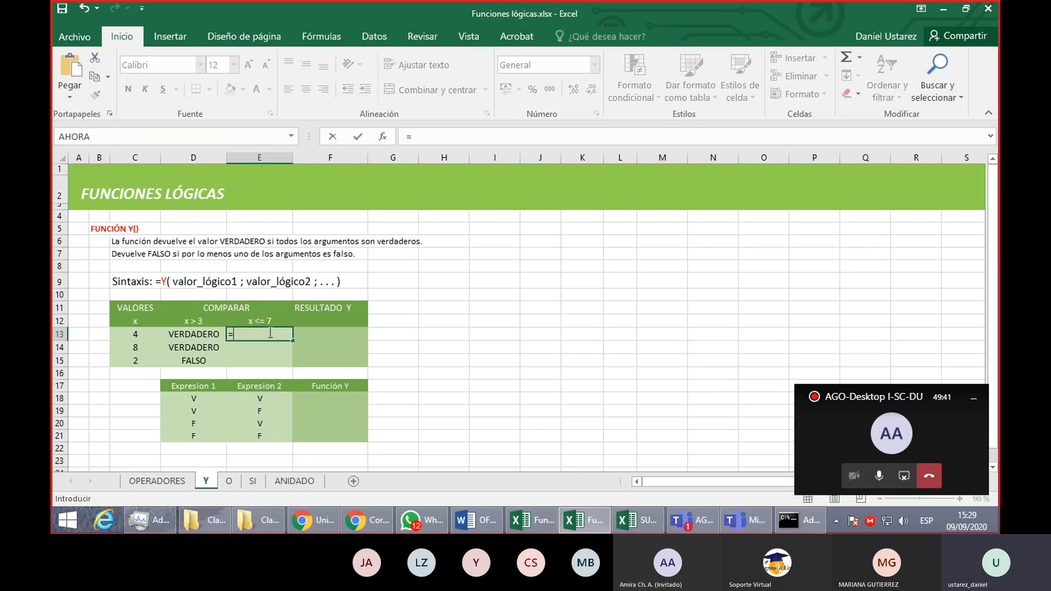
left_click(129, 334)
type("<= ")
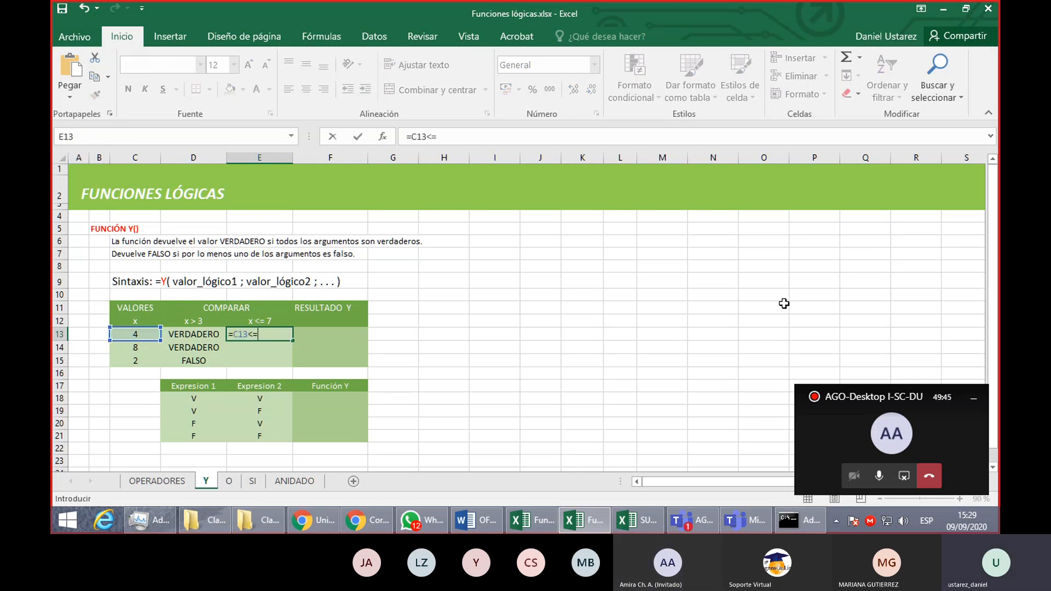
type("7")
key("Return")
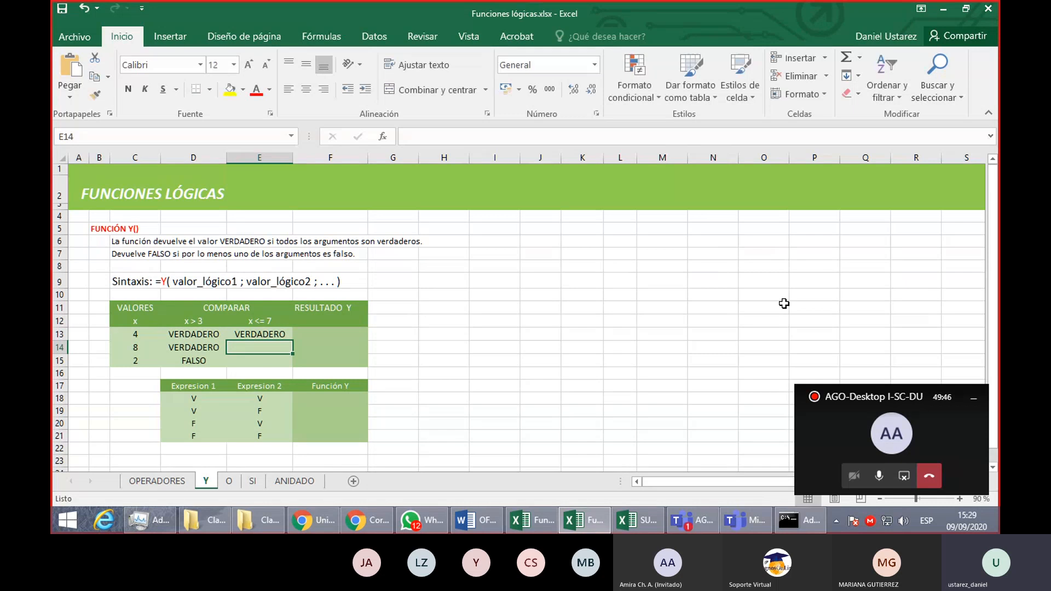
- Fill the x <= 7 comparison formula from E13 down through E15
left_click(275, 330)
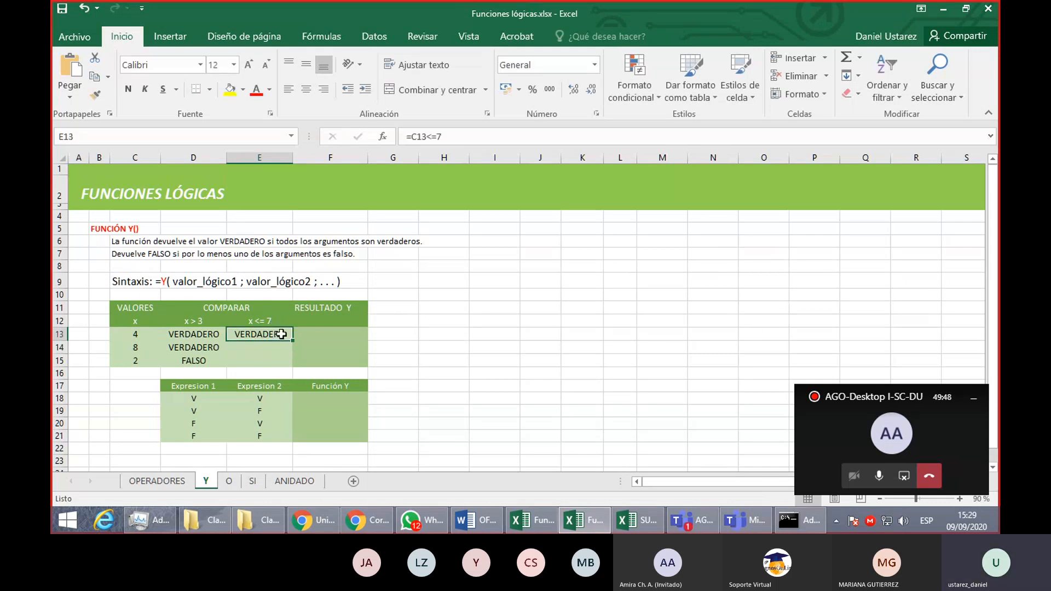
double_click(293, 341)
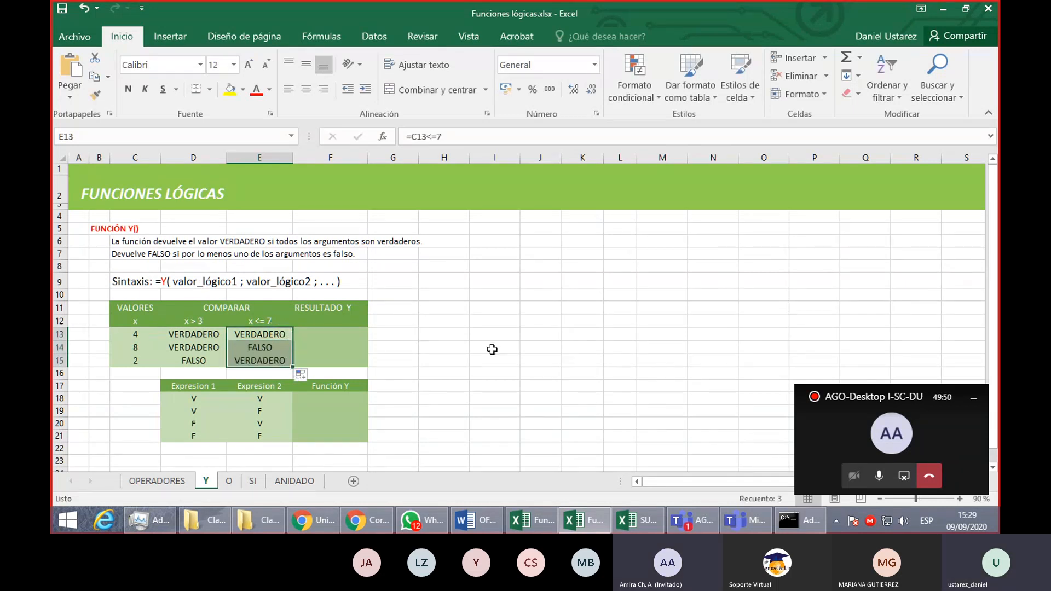
left_click(524, 349)
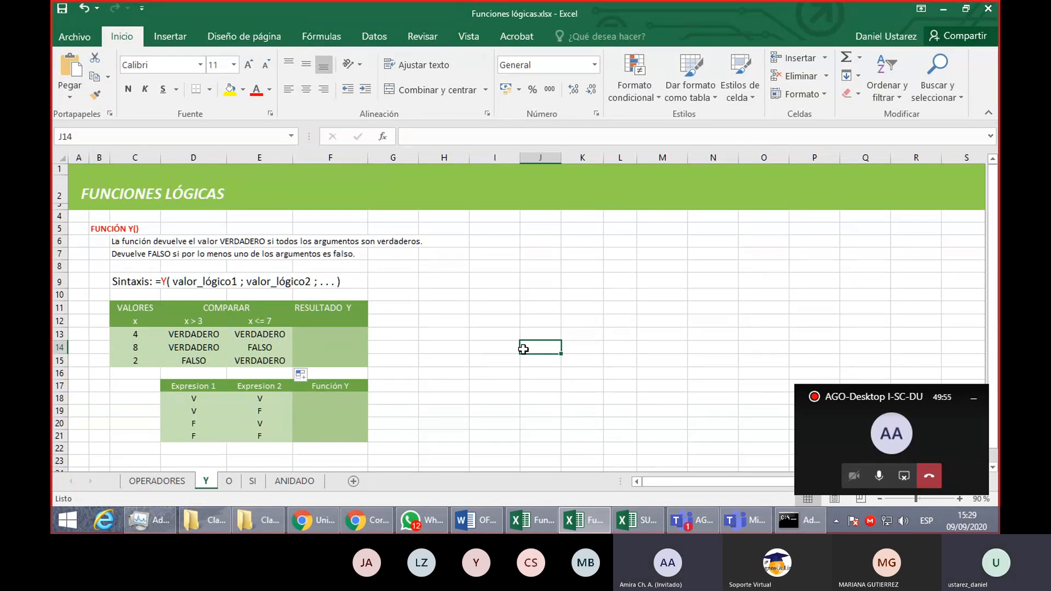
- Add the text label Y( x>3 ; x<=7 ) in F12 under the RESULTADO Y heading
left_click(339, 328)
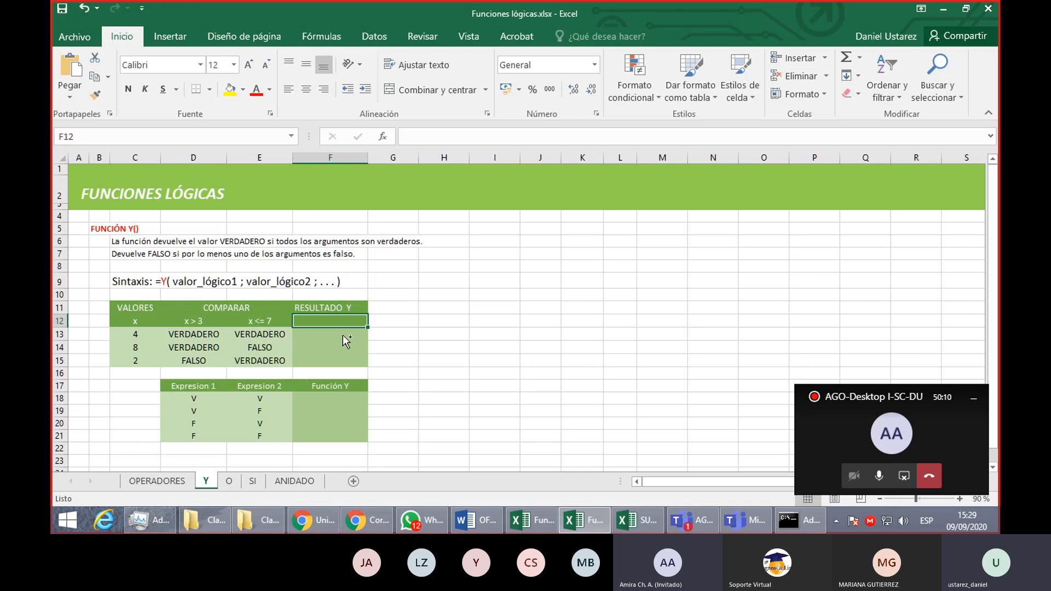
scroll(343, 335, "up", 1)
scroll(343, 335, "up", 1)
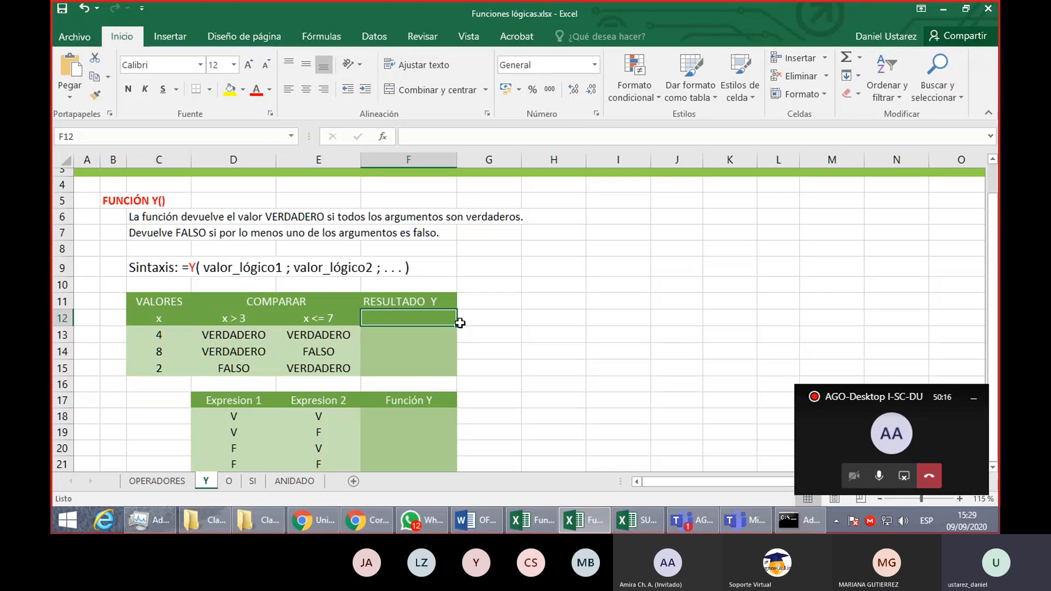
type("Y(")
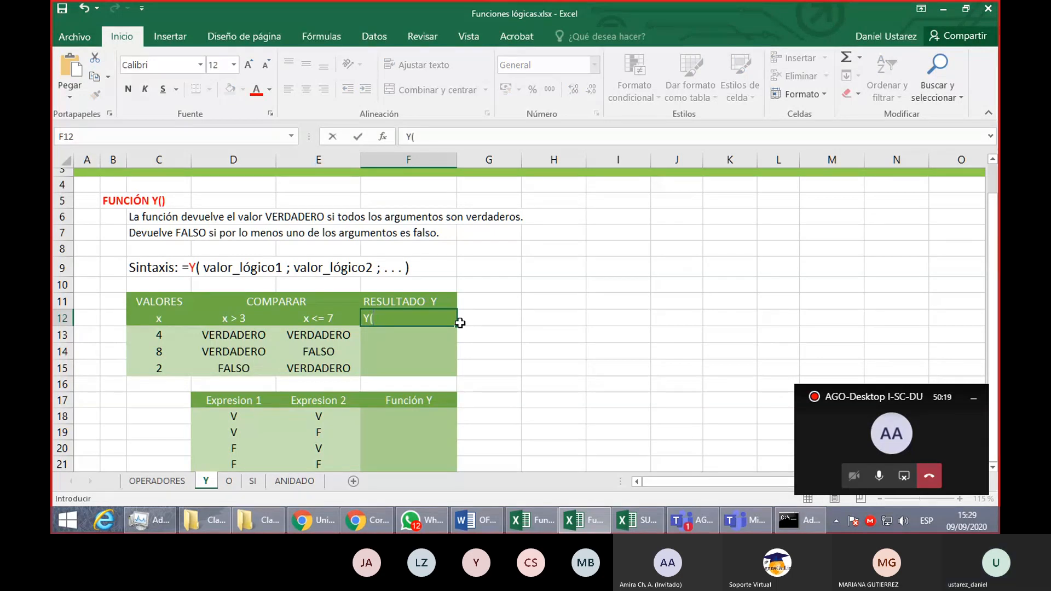
type("x")
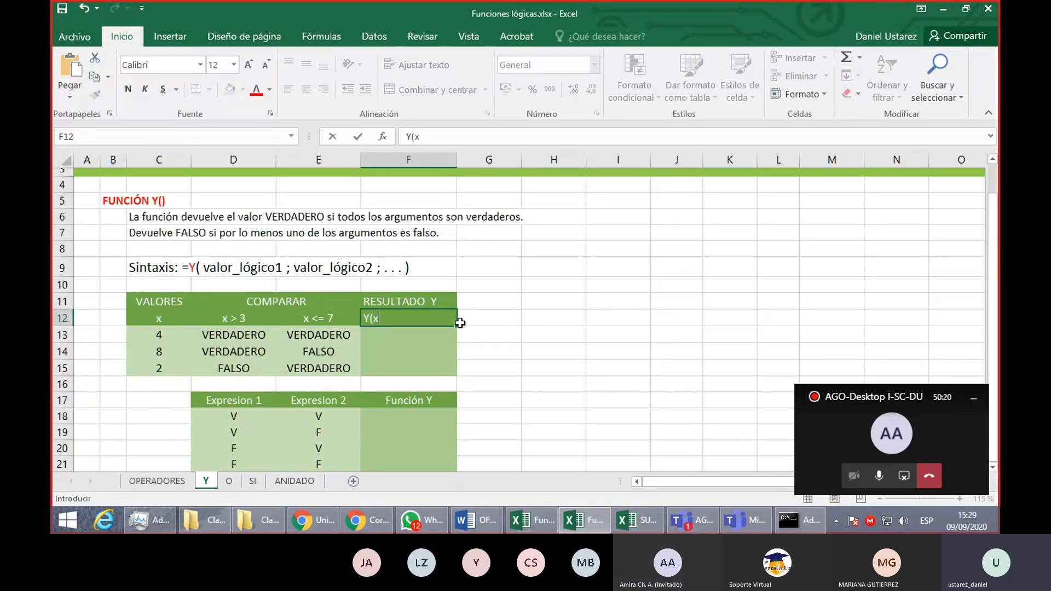
type(">3 ; <")
key("BackSpace")
type("x<=7 )")
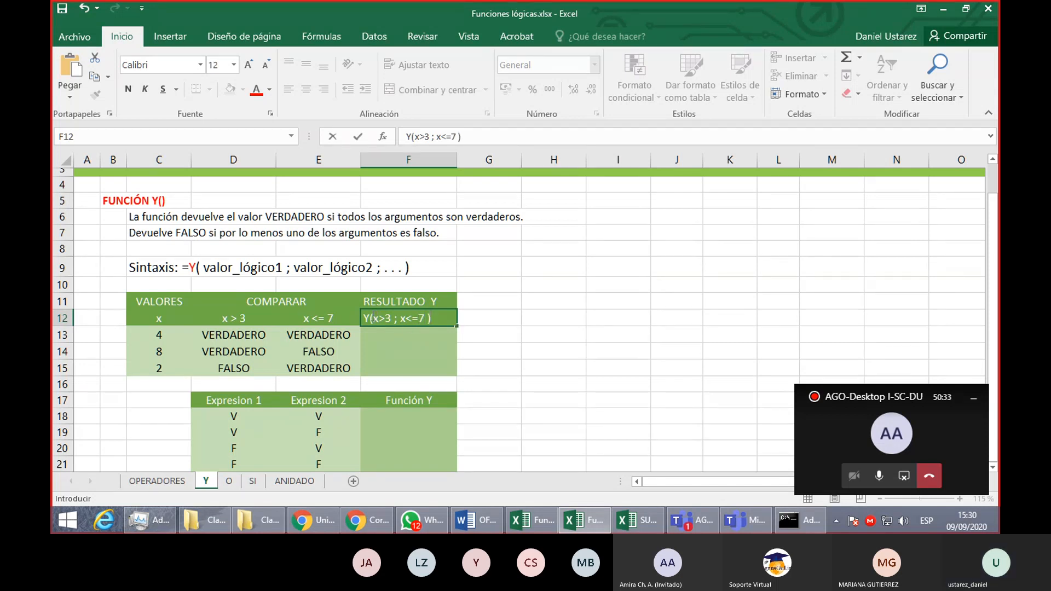
left_click(374, 318)
key("Return")
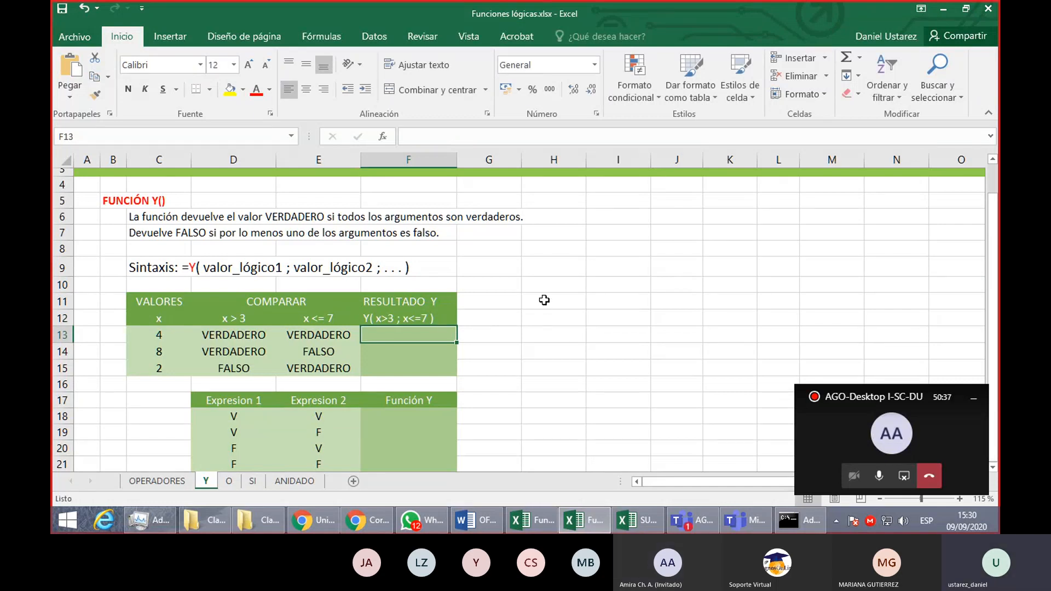
- Enter the formula =Y(D13;E13) in F13 to combine both comparisons, and fill it down through F15
type("=Y(")
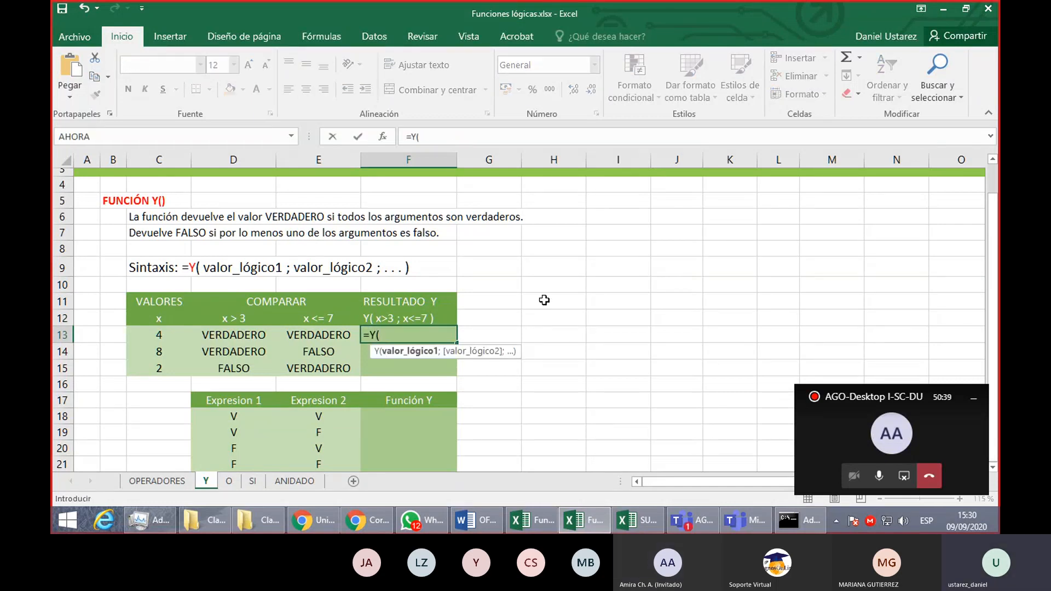
left_click(240, 334)
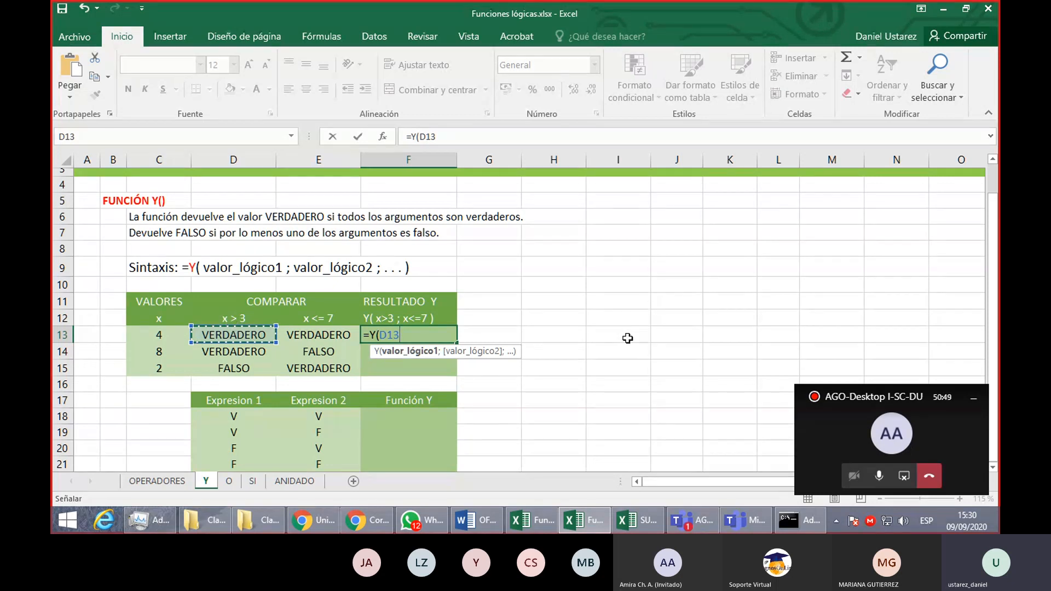
type(";")
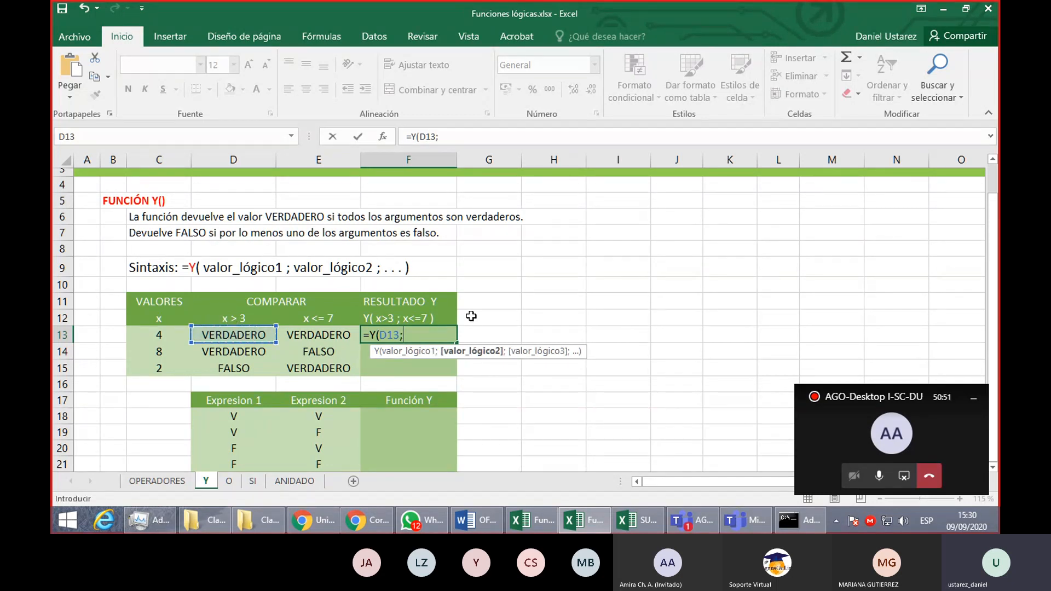
left_click(323, 335)
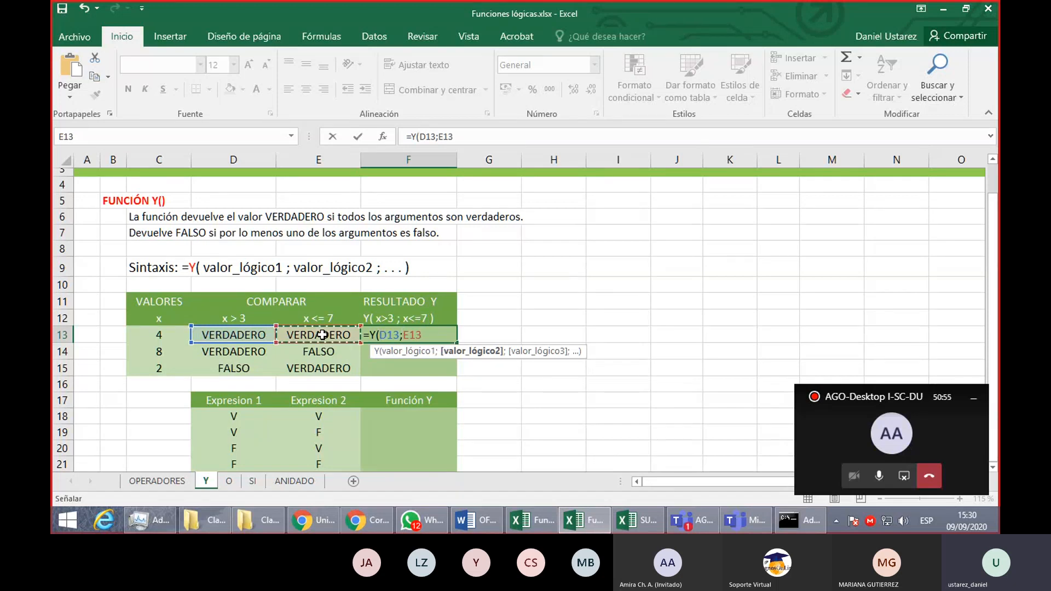
type(")")
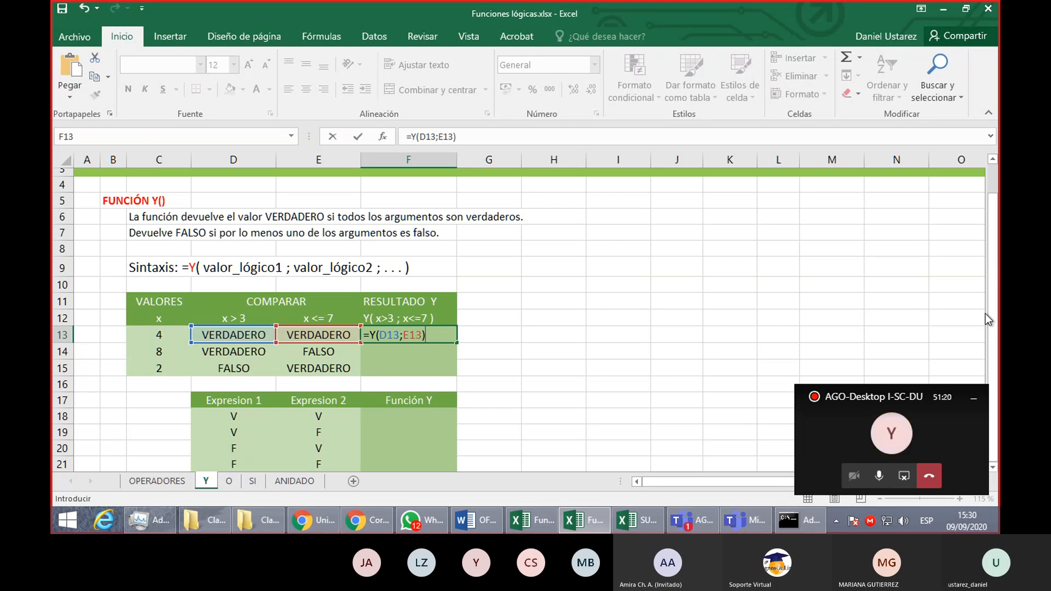
key("Return")
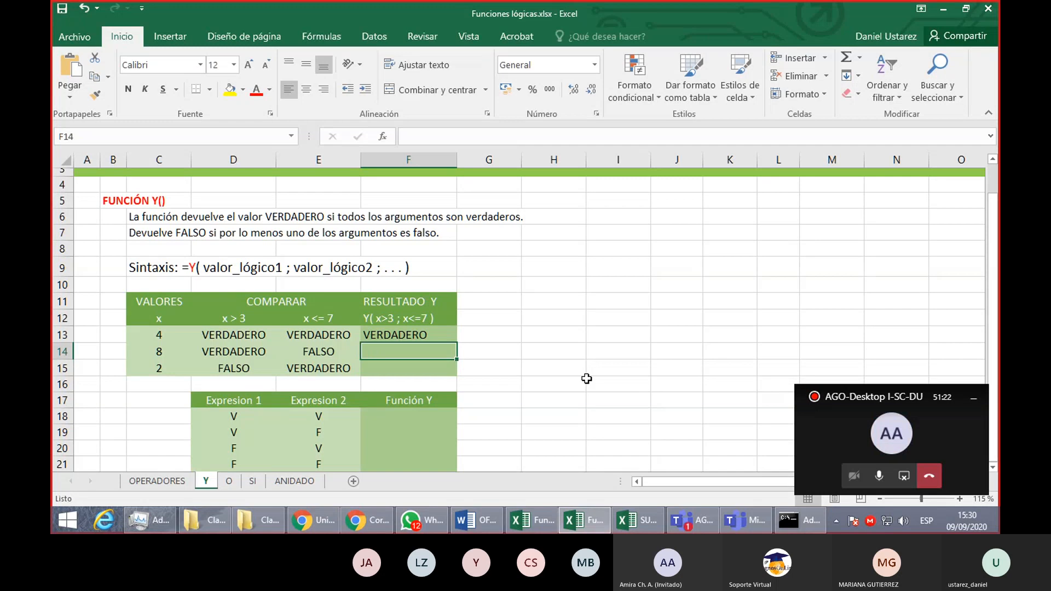
left_click(448, 332)
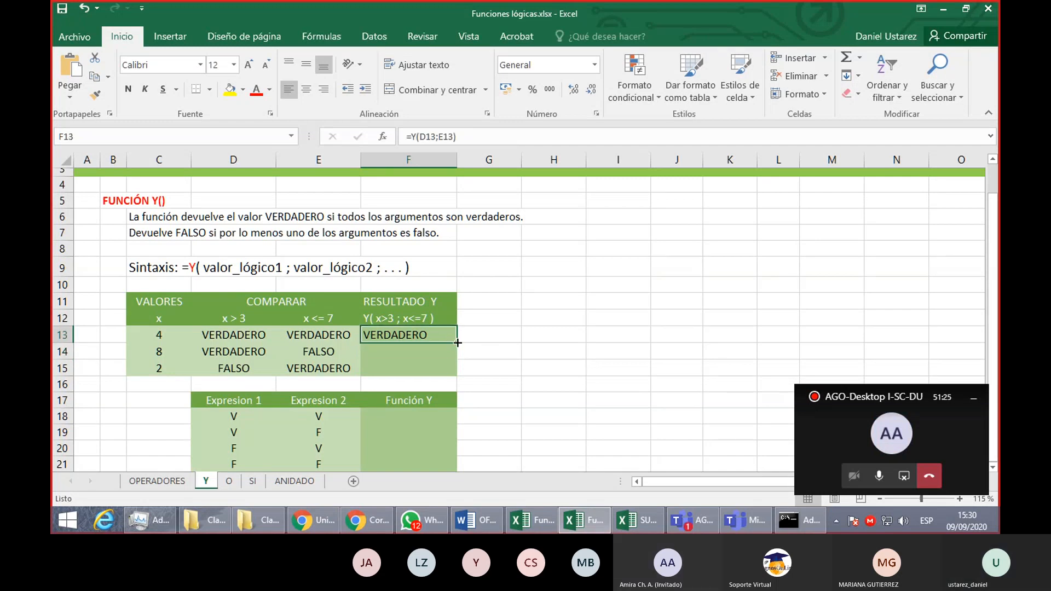
left_click_drag(456, 343, 450, 375)
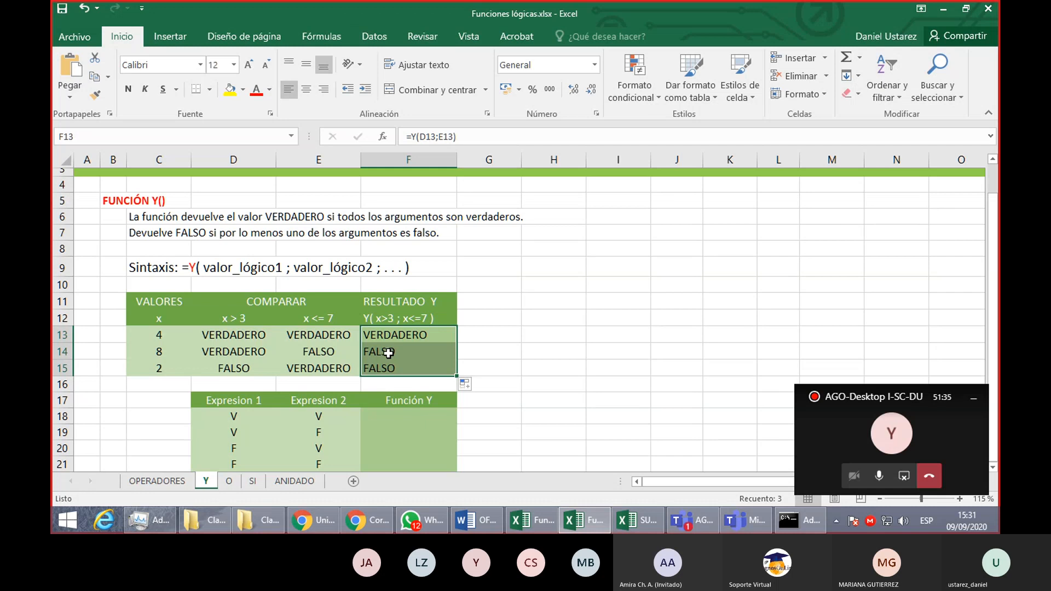
- Review the Y function formulas in F14 and F13 and the cells they reference
left_click(389, 354)
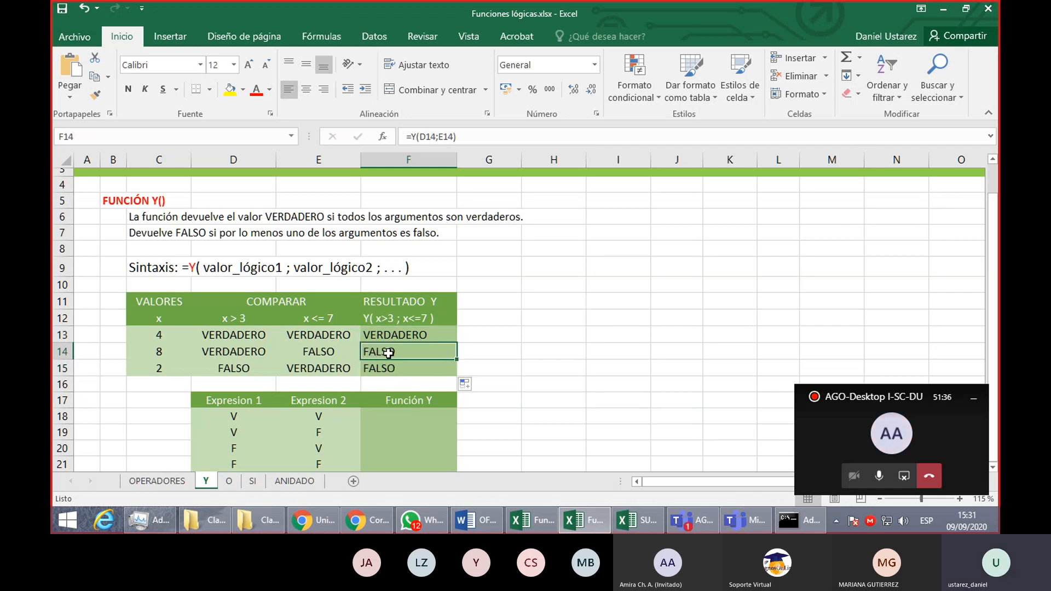
left_click(437, 338)
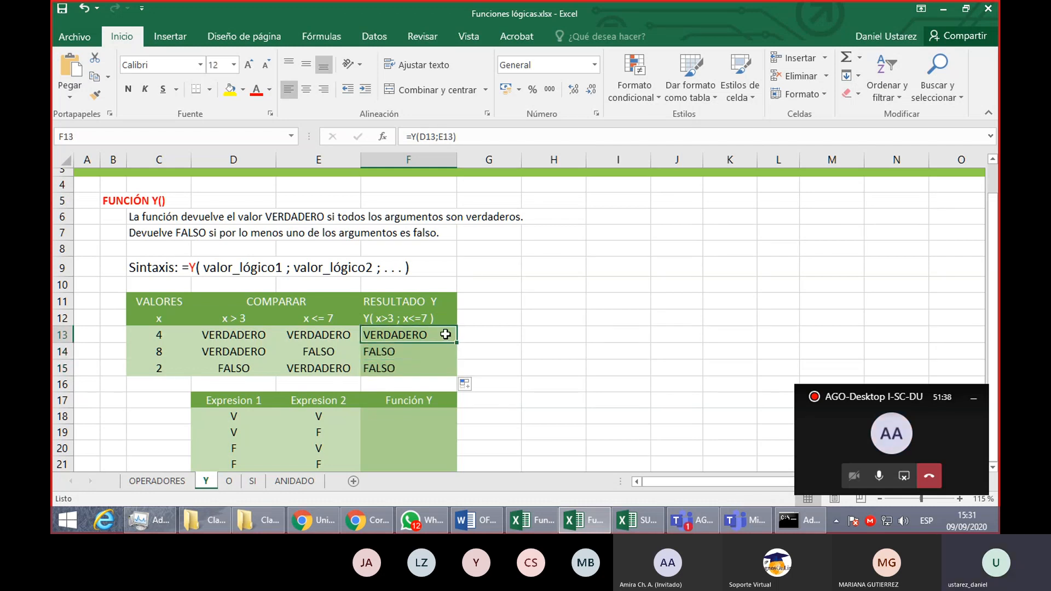
double_click(453, 333)
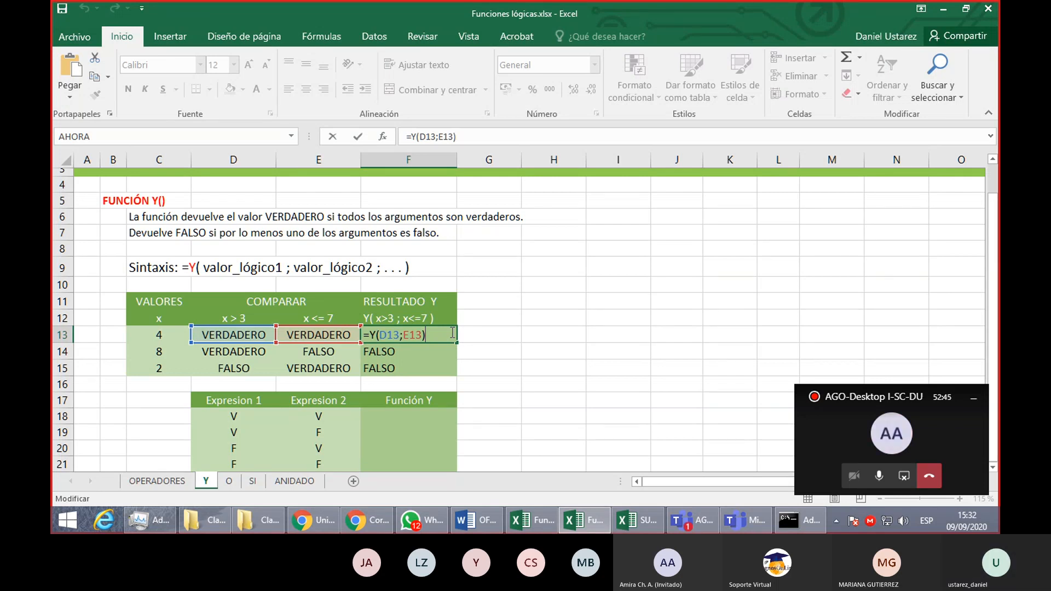
key("Return")
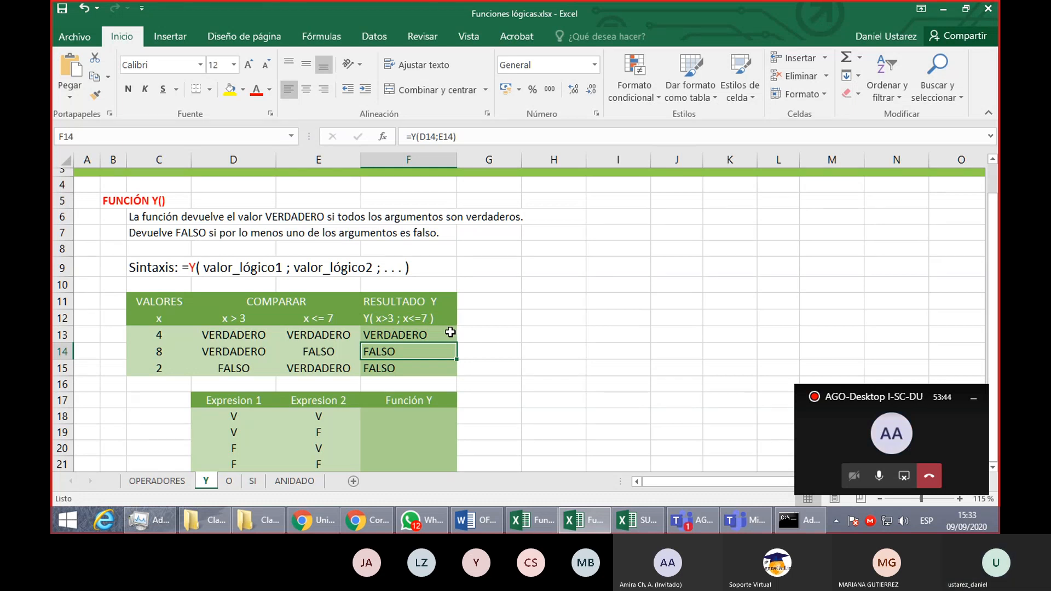
left_click(448, 335)
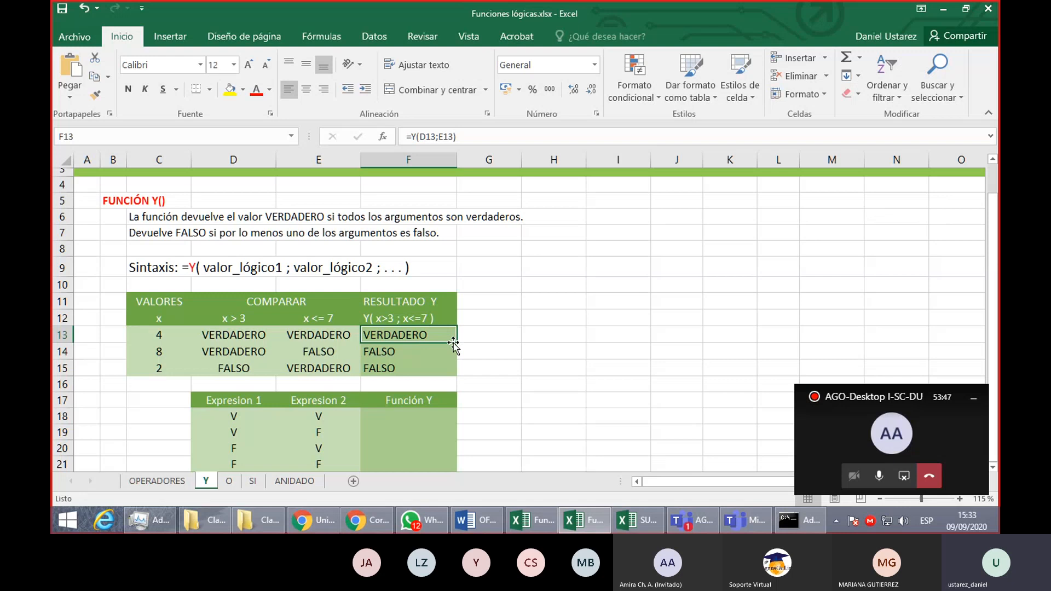
- Review the Y results in F13:F14 against the function's definition in C6:C7 and the FALSO comparisons in D15 and E14
left_click(390, 353)
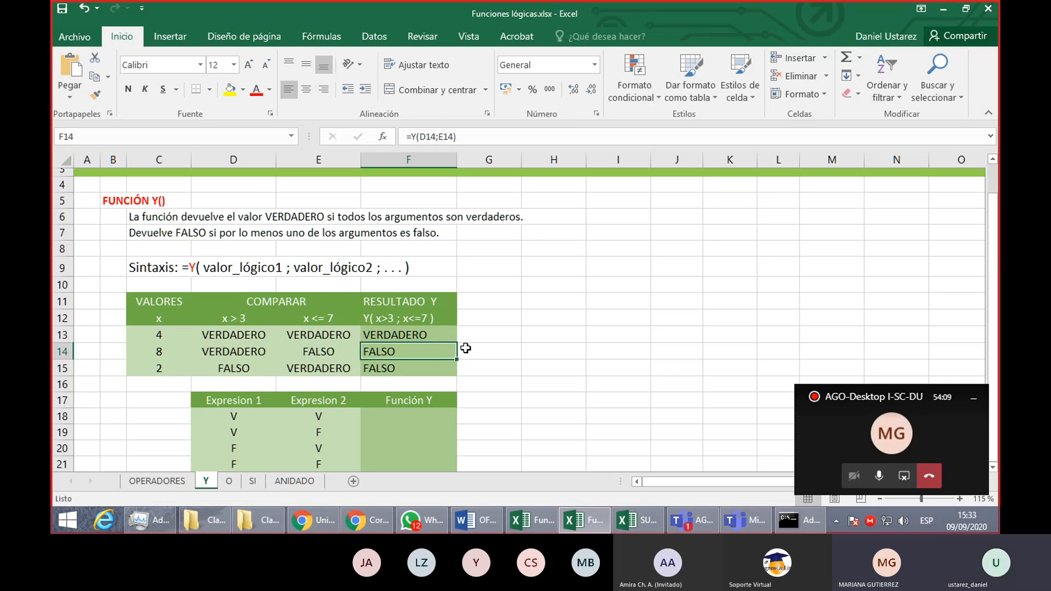
left_click(413, 334)
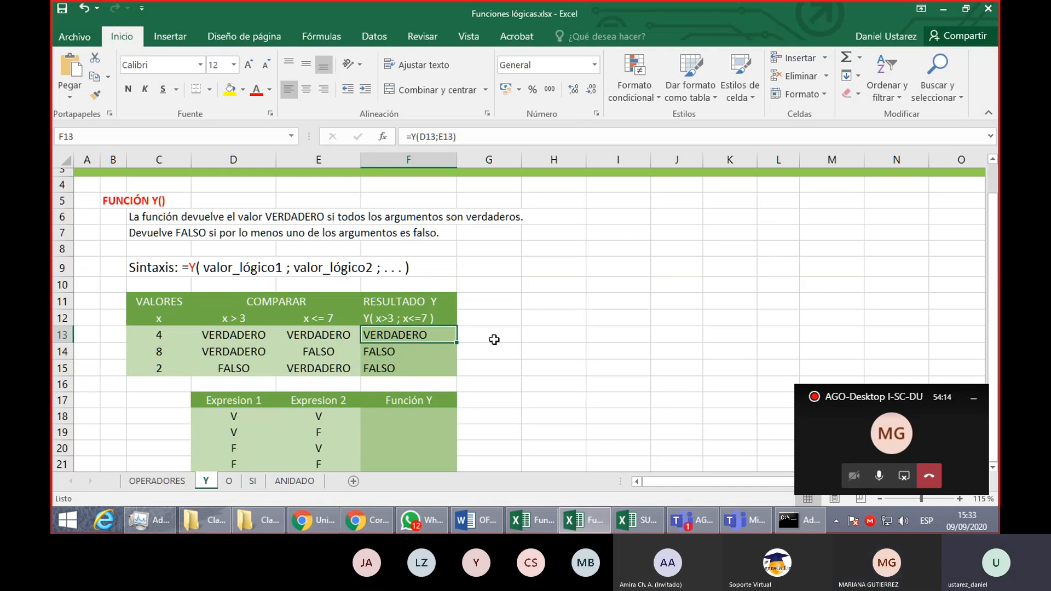
left_click(373, 314)
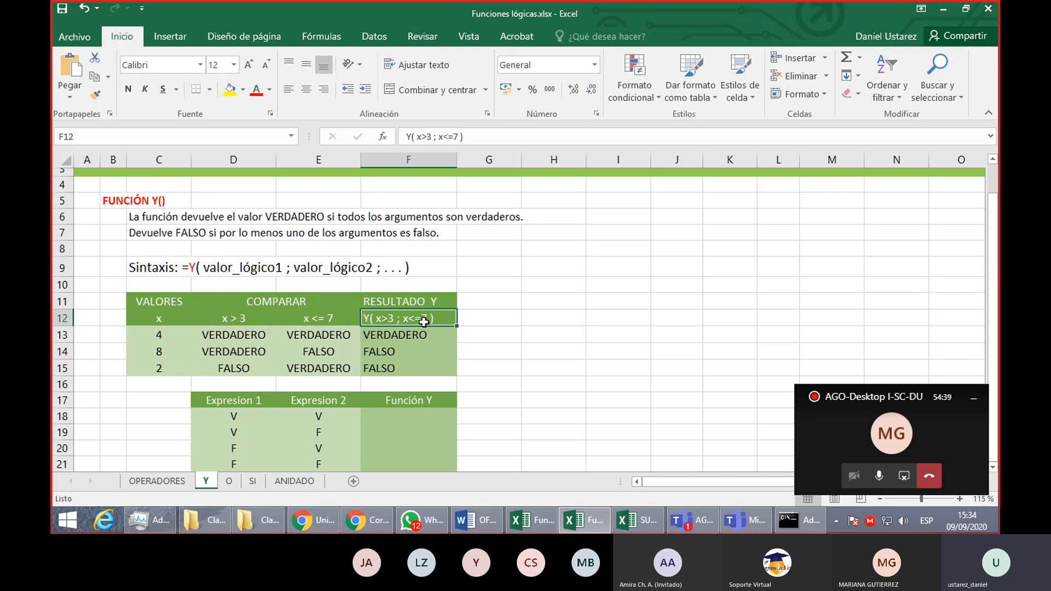
left_click(134, 218)
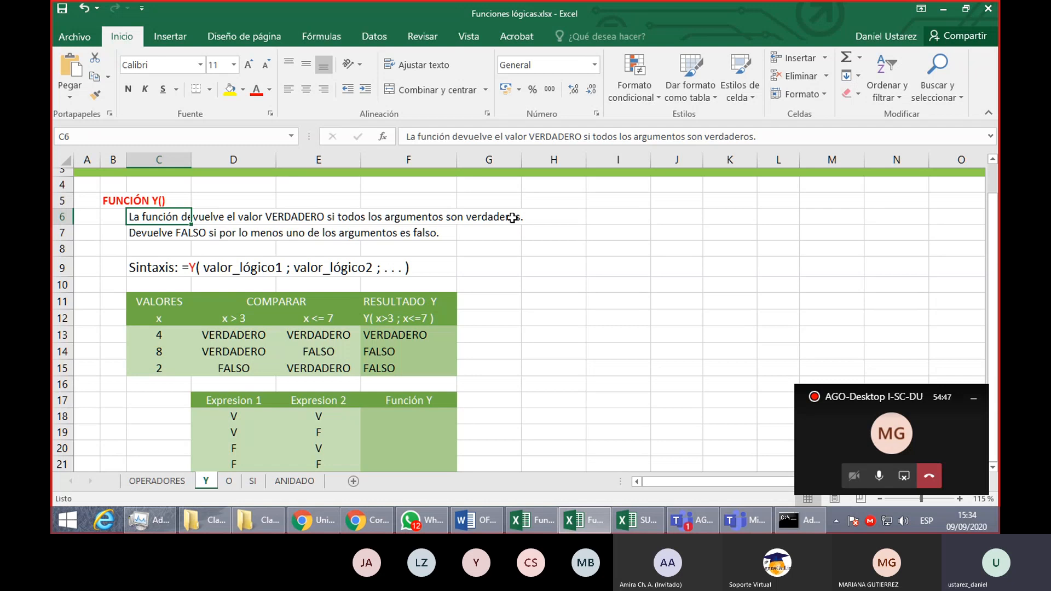
left_click(182, 234)
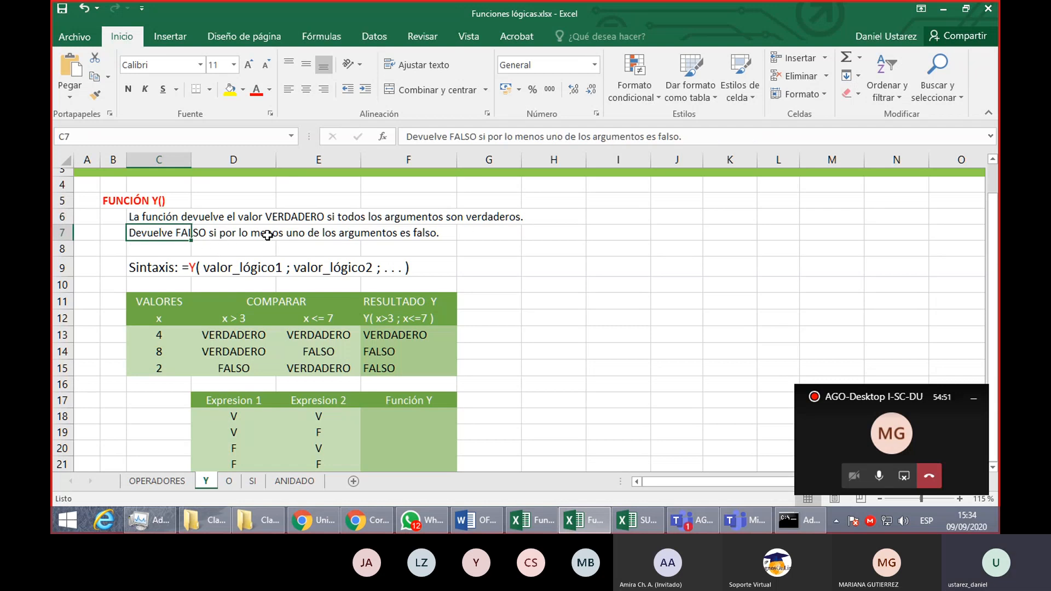
left_click(324, 351)
left_click(258, 365)
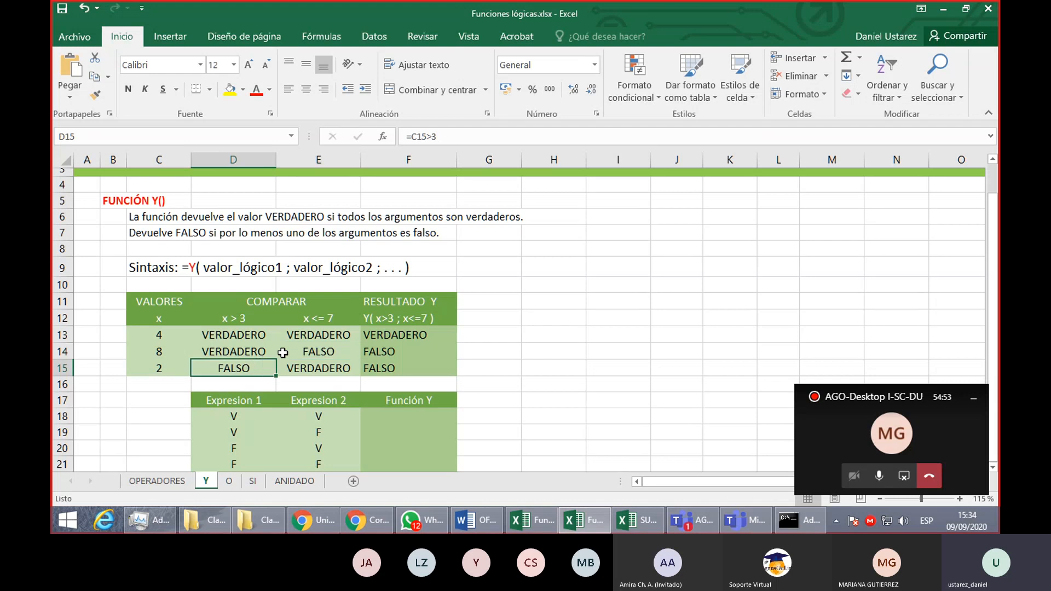
left_click(311, 353)
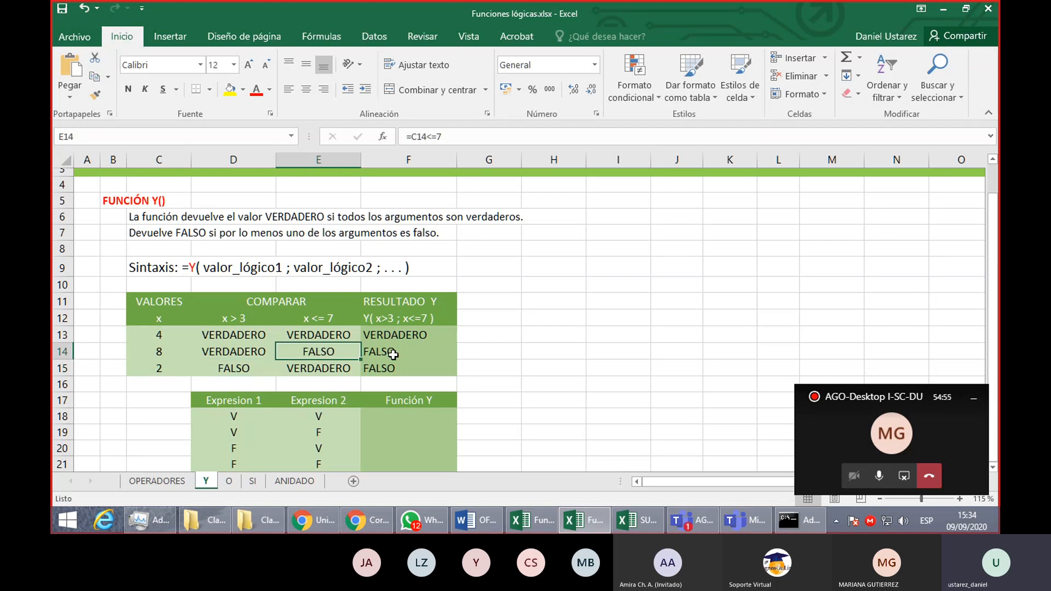
- Fill the Función Y column of the truth table in F18:F21 with V, F, F, F
scroll(394, 354, "down", 1)
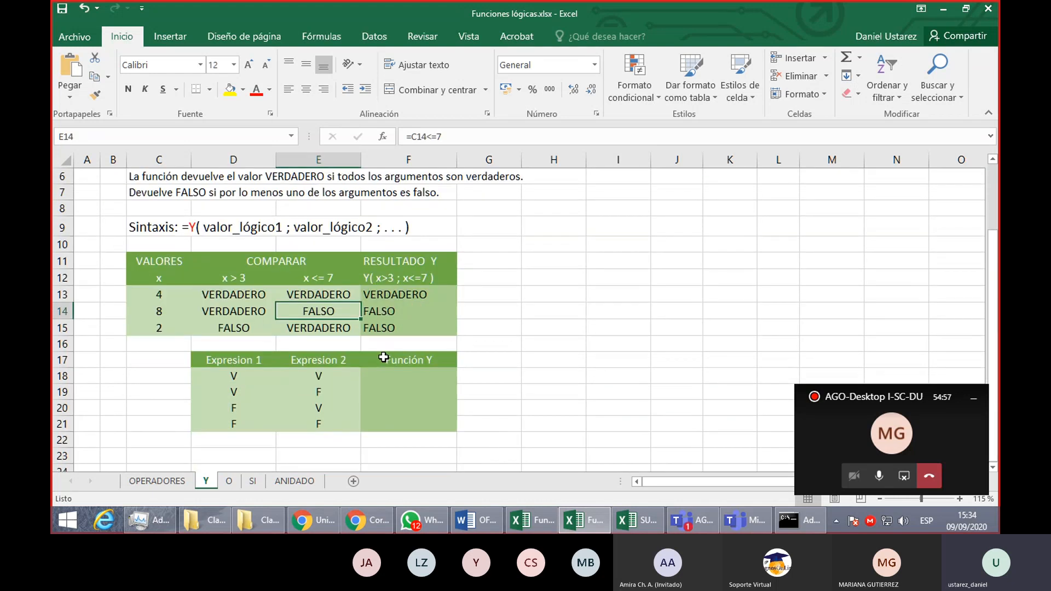
scroll(383, 357, "down", 2)
scroll(382, 355, "up", 2)
left_click(419, 375)
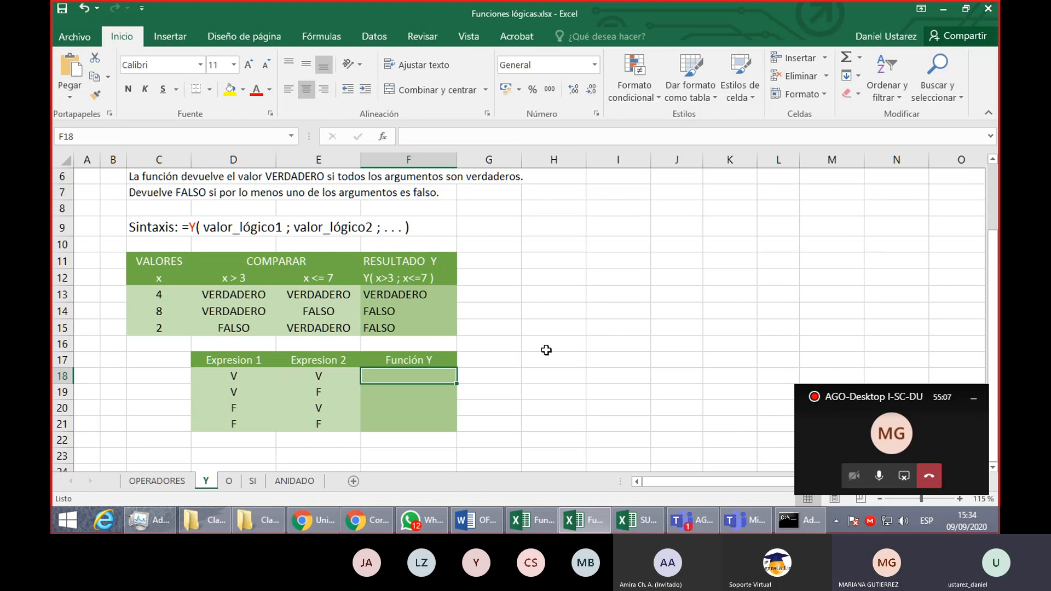
type("V")
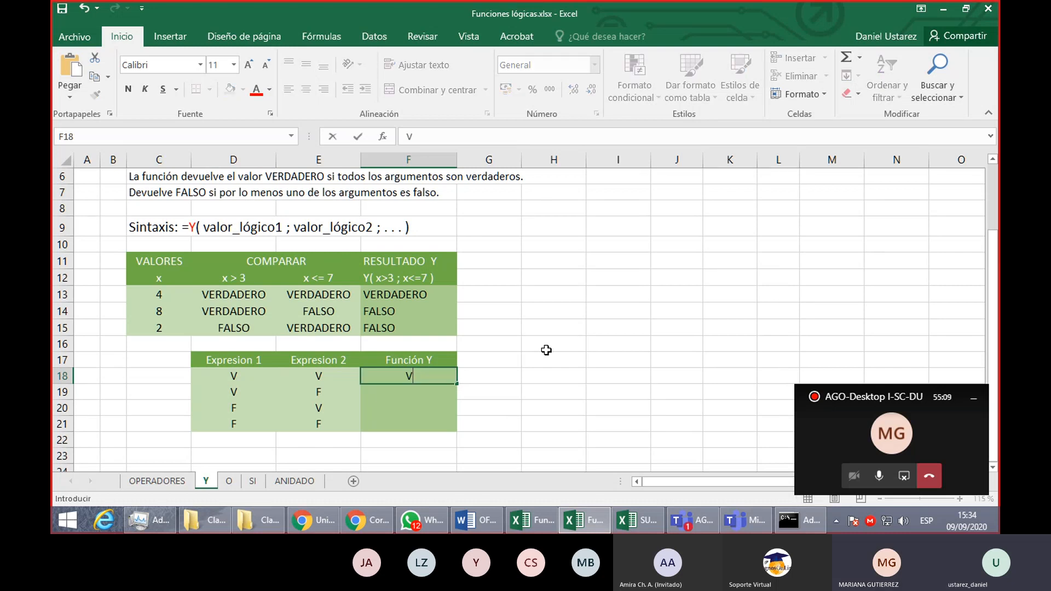
key("Return")
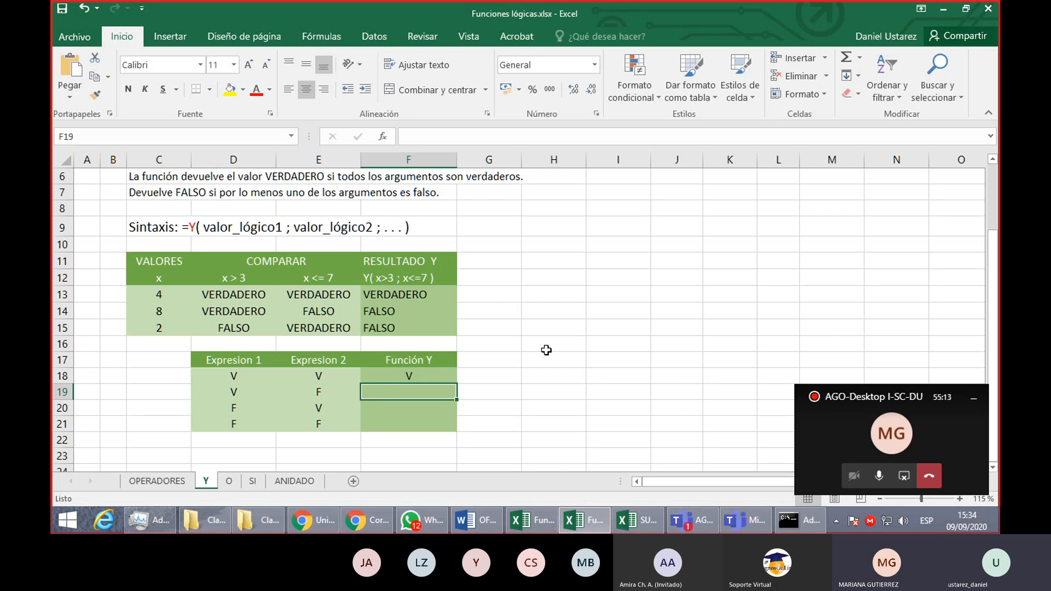
type("F")
key("Return")
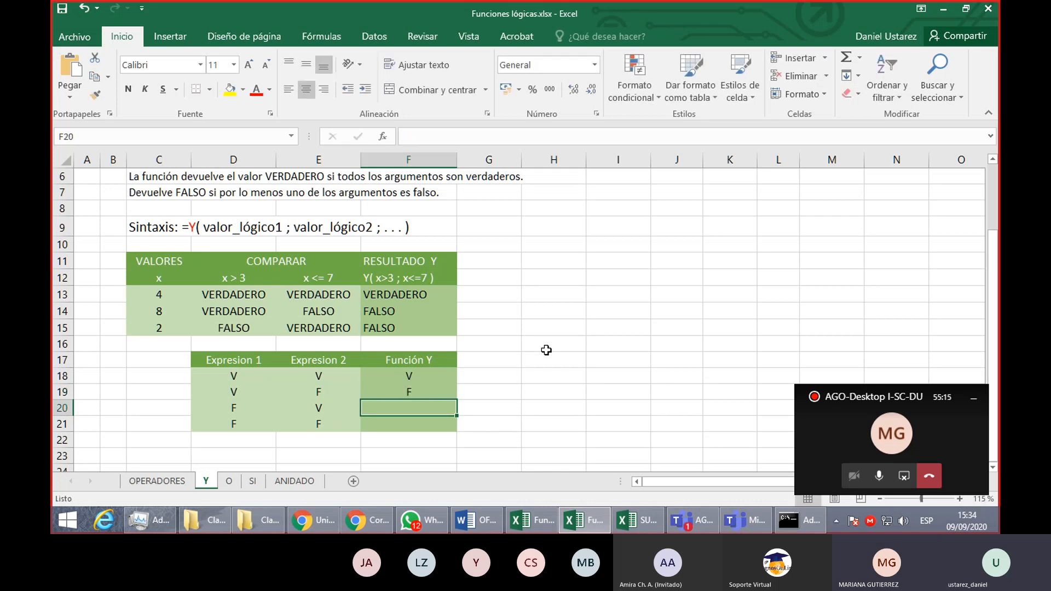
type("F")
key("Return")
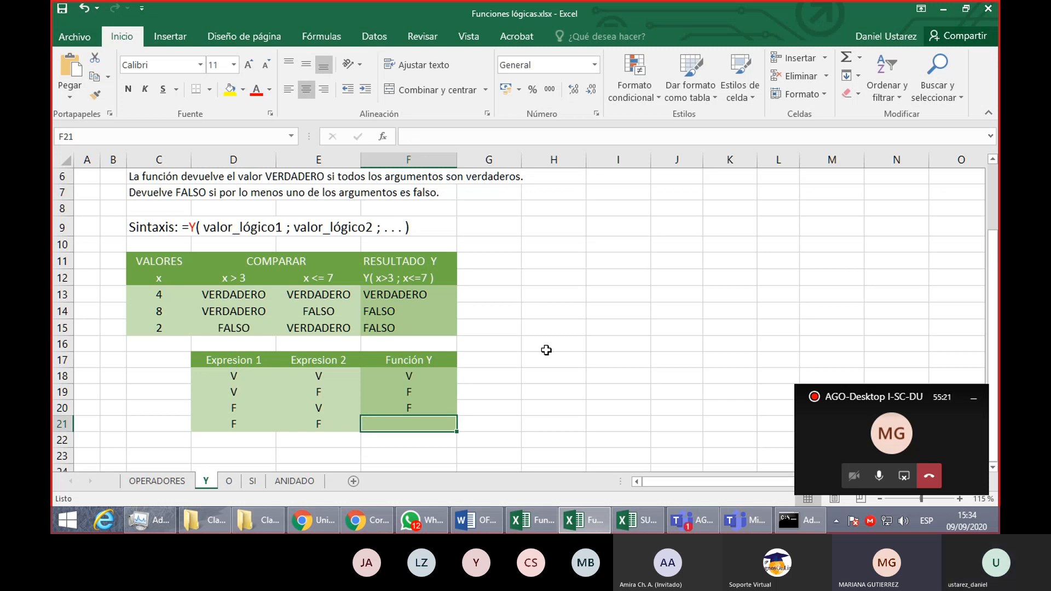
type("F")
key("Return")
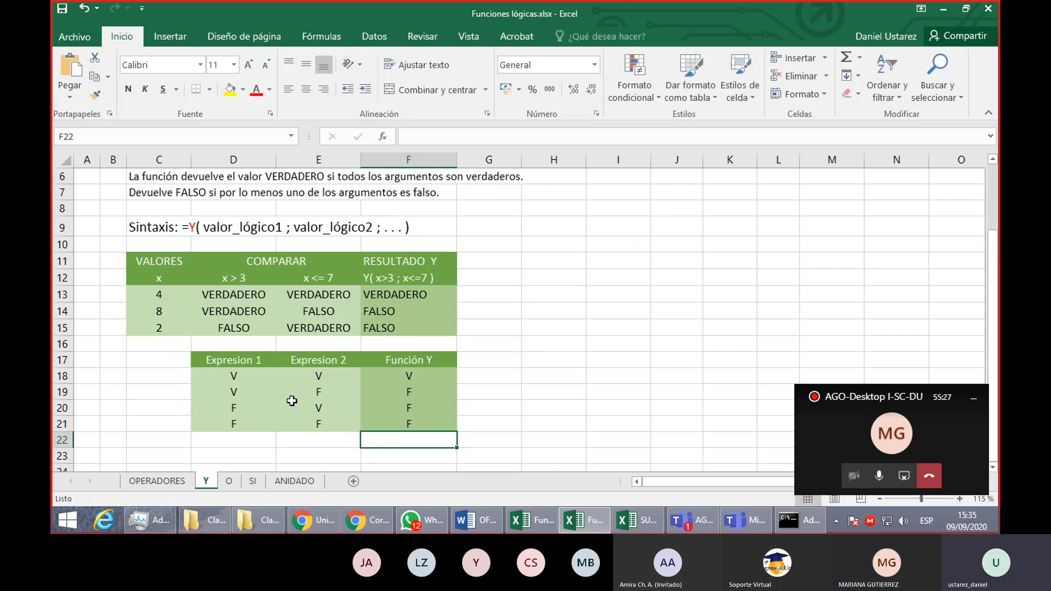
scroll(234, 400, "up", 2)
scroll(234, 400, "down", 3)
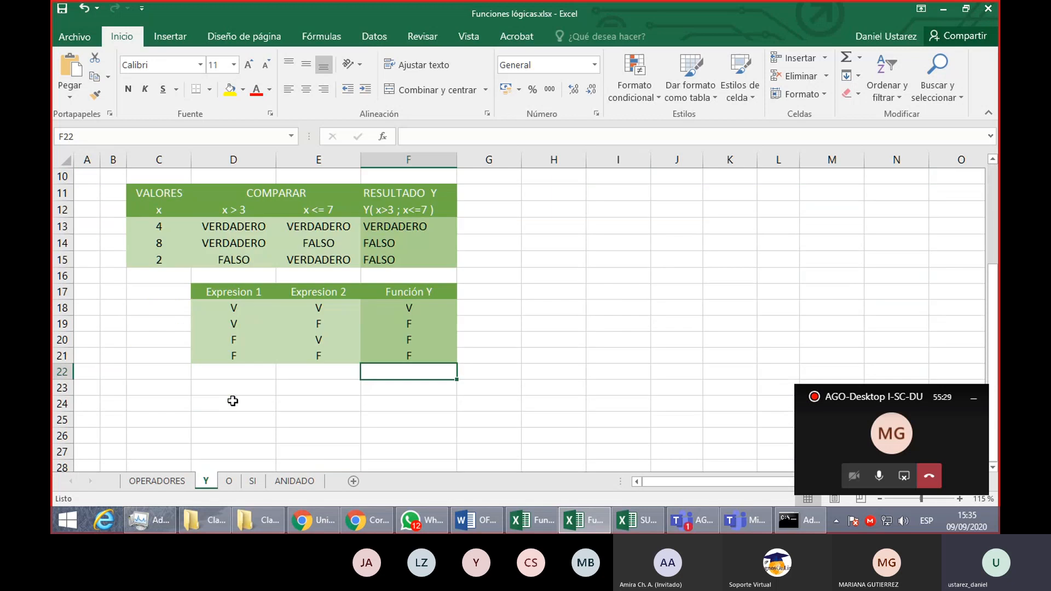
scroll(235, 399, "up", 3)
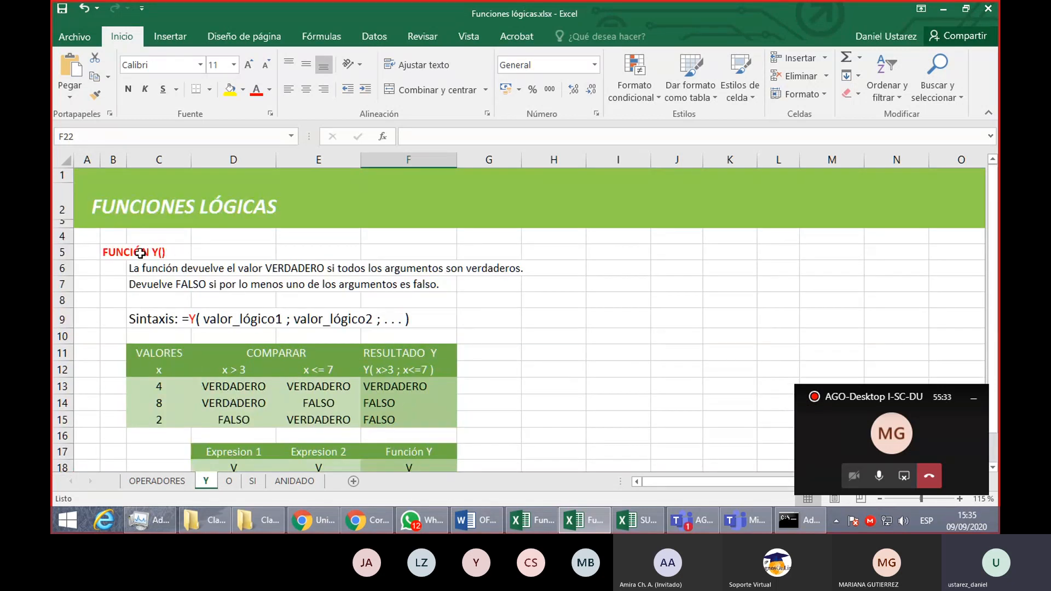
left_click(229, 482)
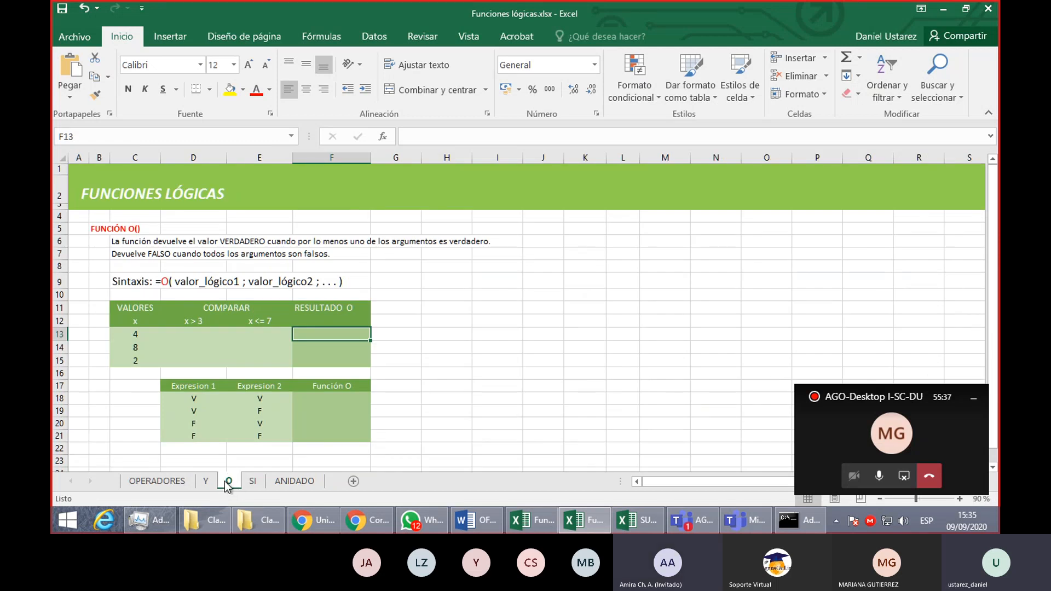
left_click(211, 481)
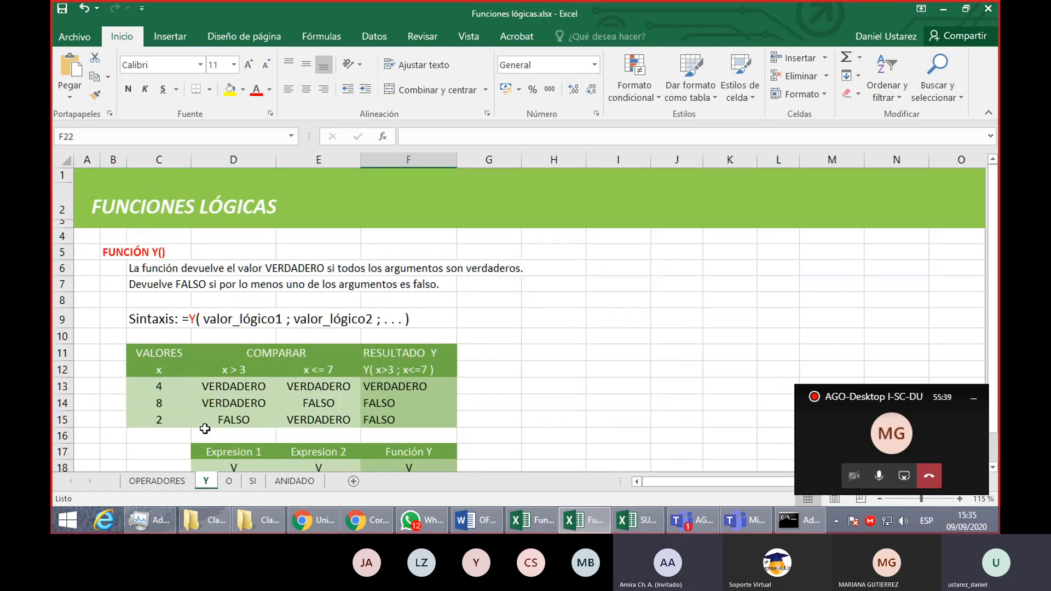
- Center the RESULTADO Y heading and its Y( x>3 ; x<=7 ) label in F11:F12
scroll(195, 387, "down", 1)
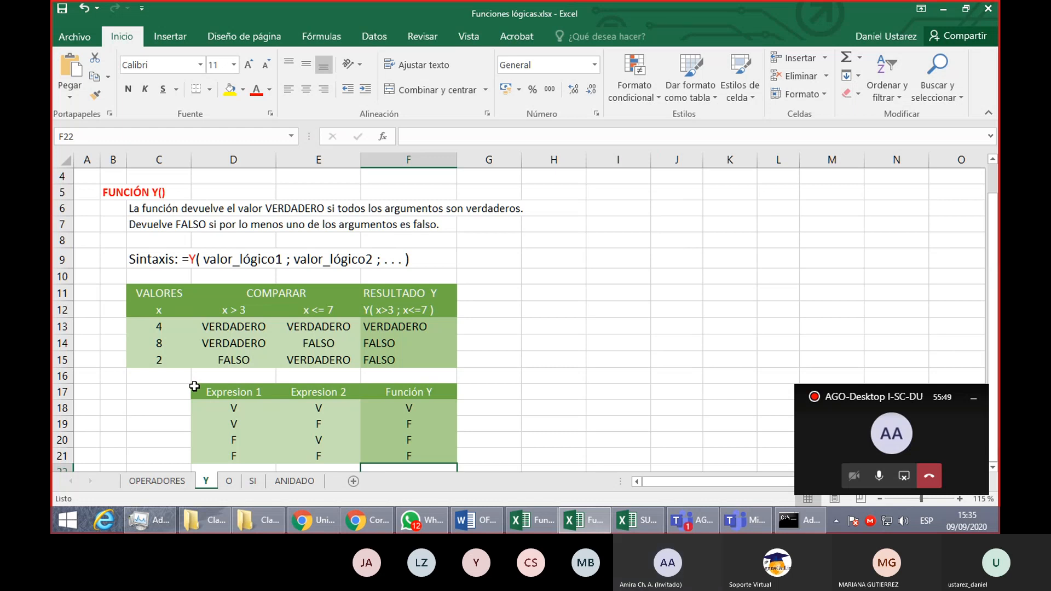
left_click(399, 292)
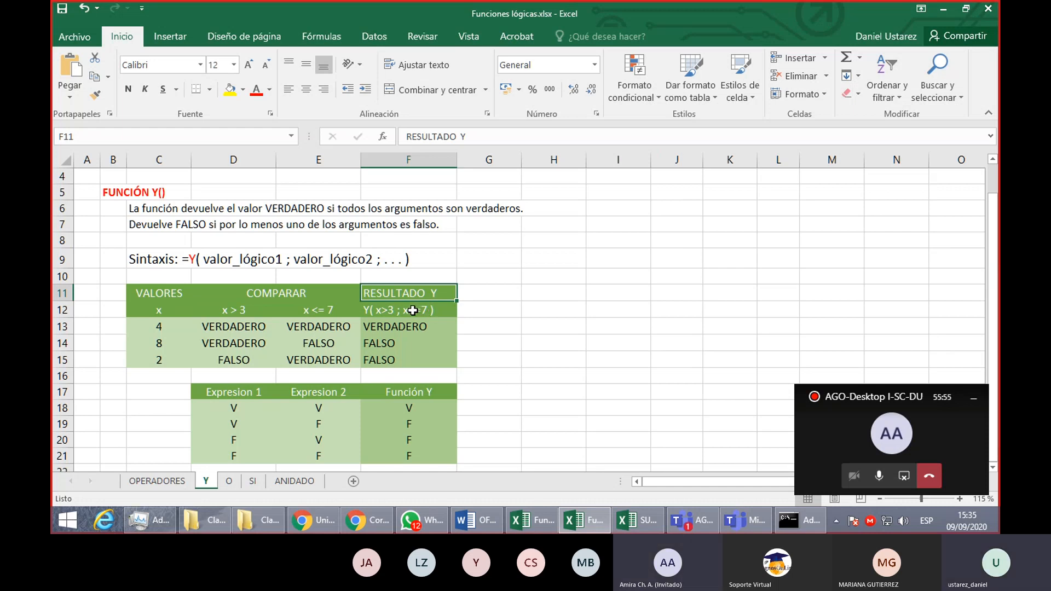
left_click(412, 311)
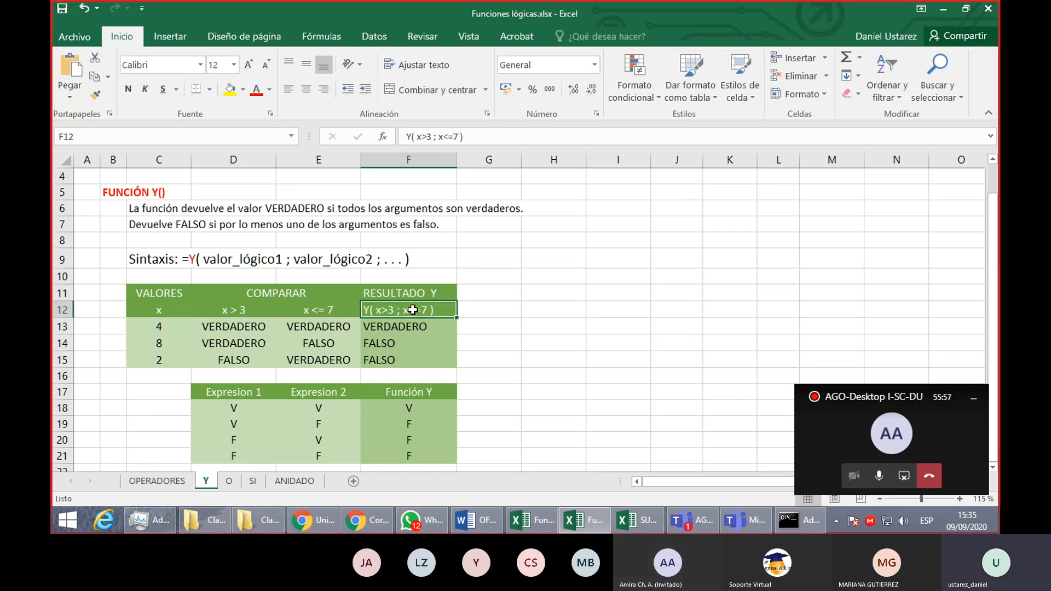
left_click_drag(410, 293, 409, 305)
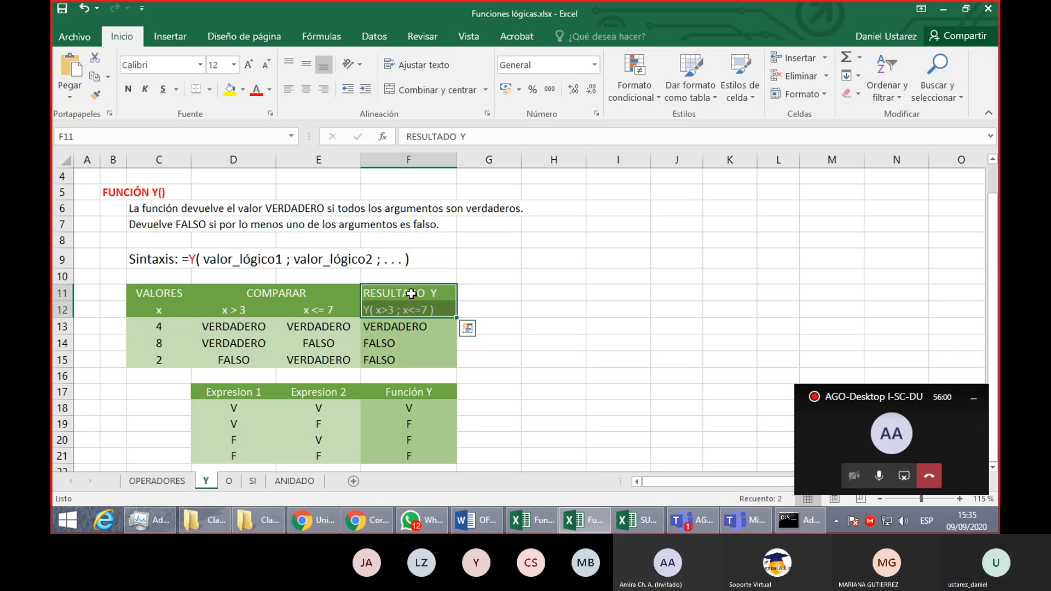
left_click(307, 94)
left_click(501, 343)
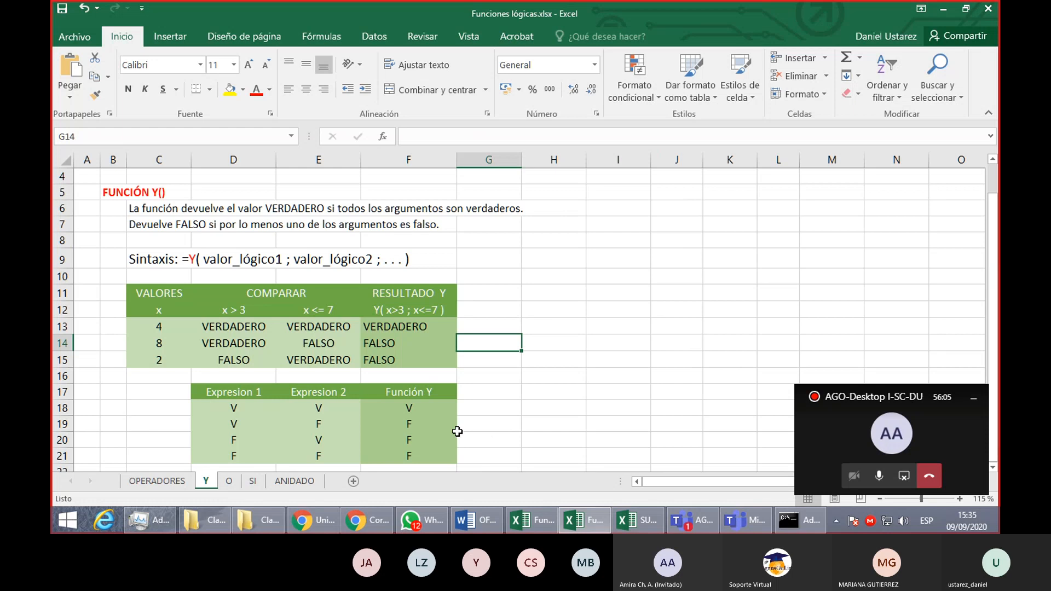
- Replace the formula in F13 with =Y(C13>3;C13<=7) to write both comparisons directly inside the function
left_click(229, 482)
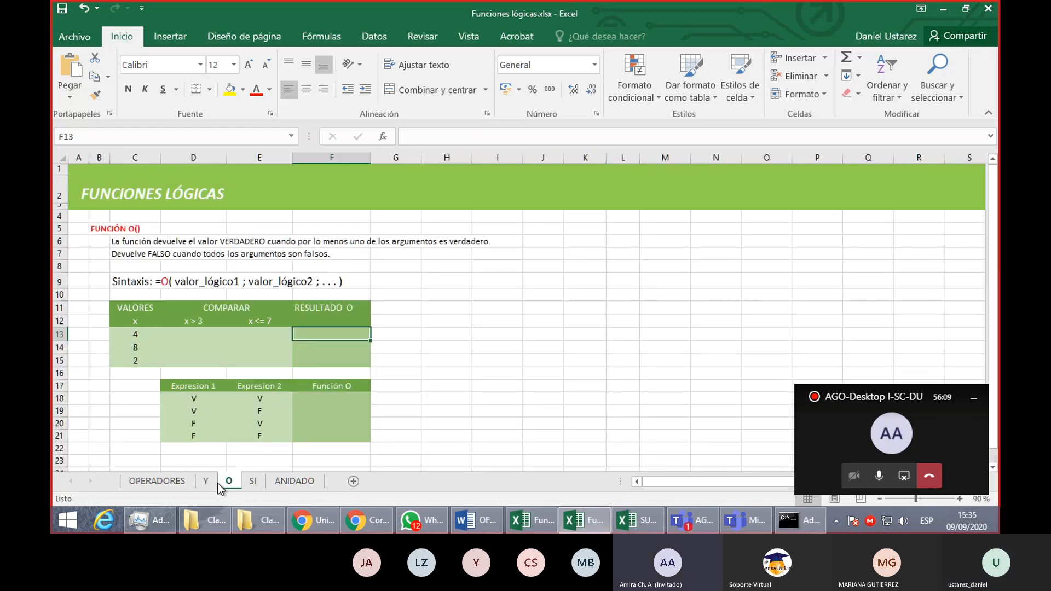
left_click(211, 484)
left_click(436, 331)
double_click(435, 331)
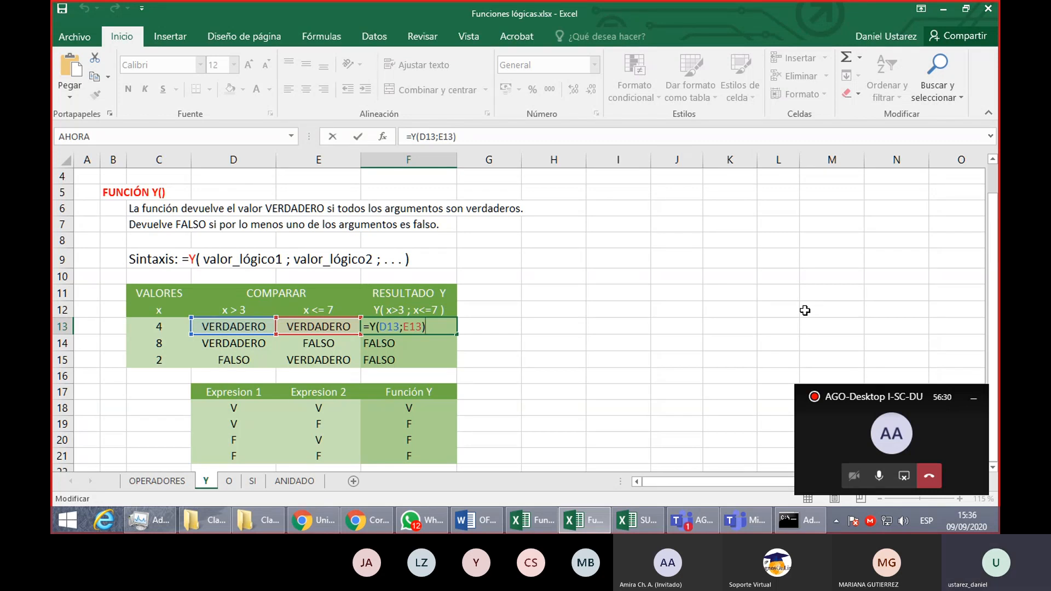
key("BackSpace")
key("BackSpace")
key("BackSpace")
key("BackSpace")
key("BackSpace")
key("BackSpace")
key("BackSpace")
key("BackSpace")
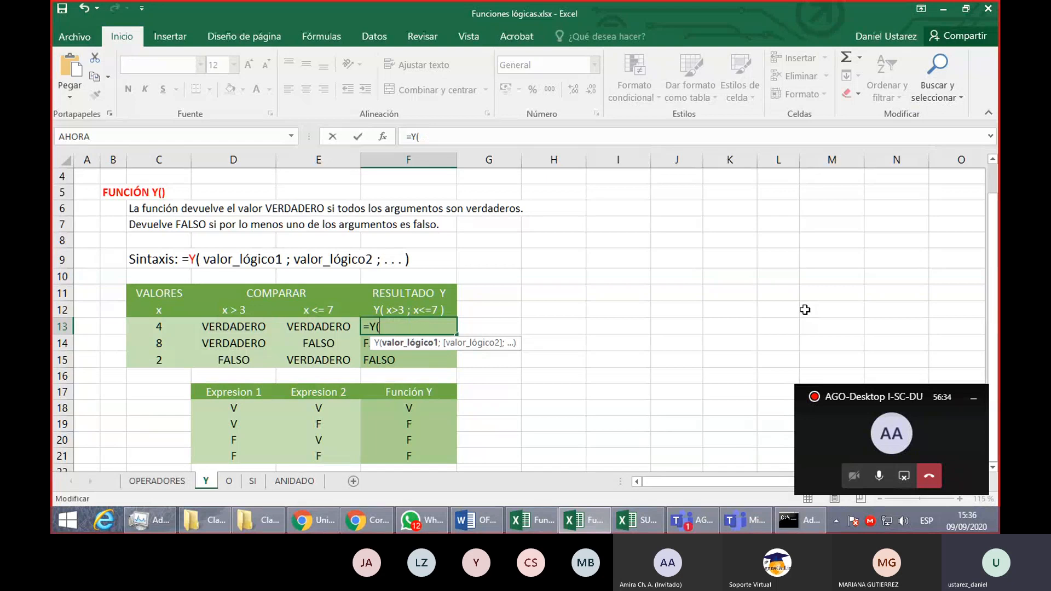
left_click(147, 323)
type(">3")
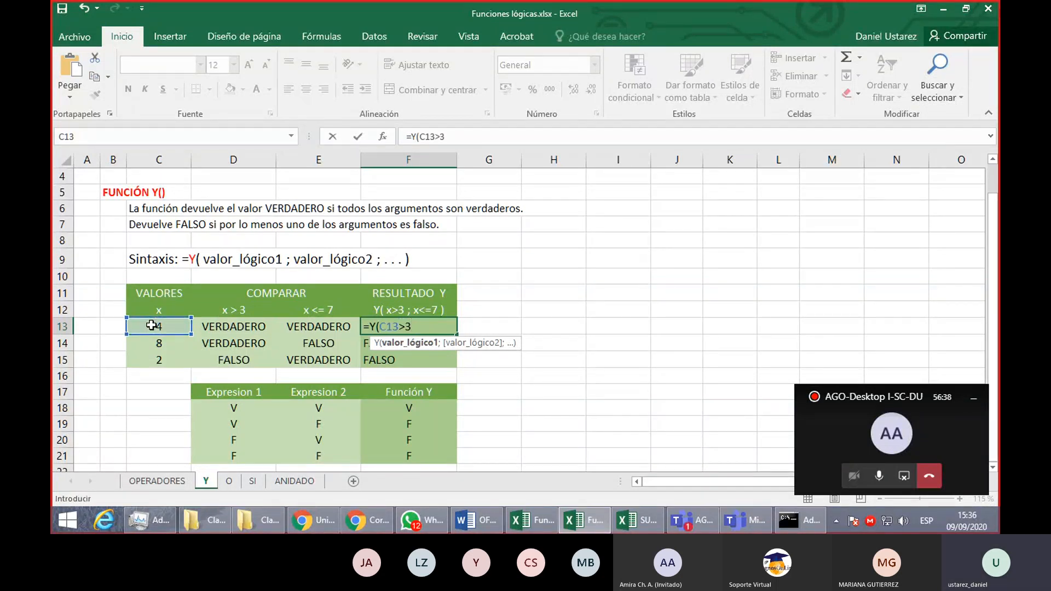
type(";")
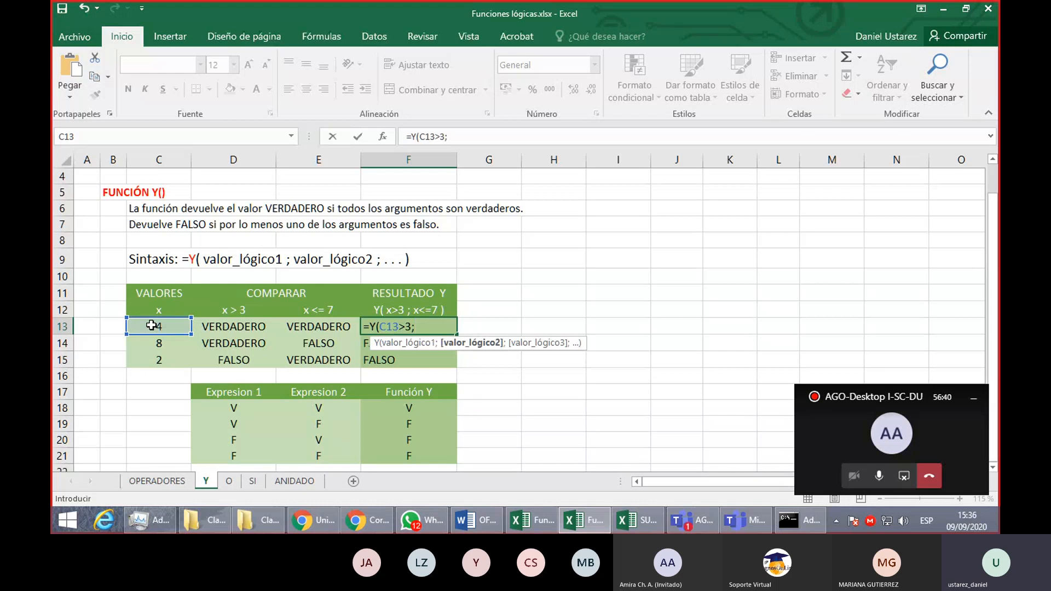
left_click(151, 326)
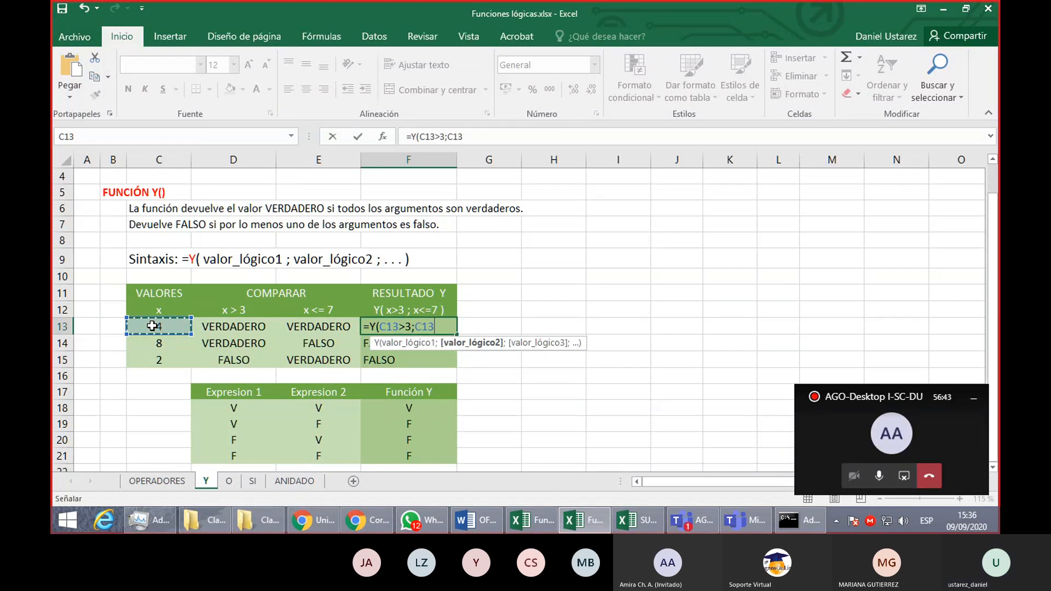
type("<=7")
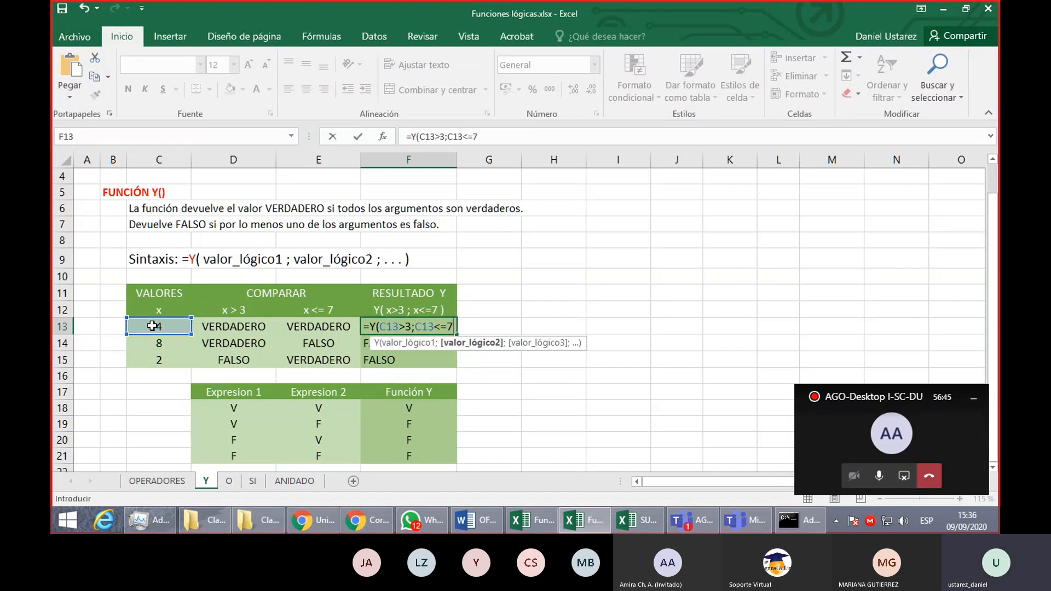
type(")")
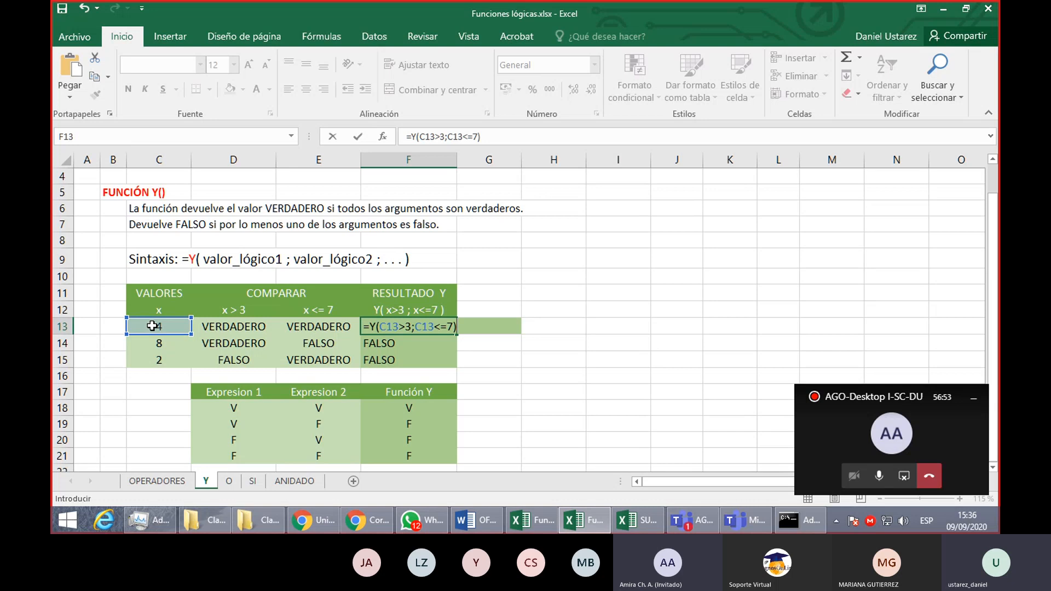
key("Return")
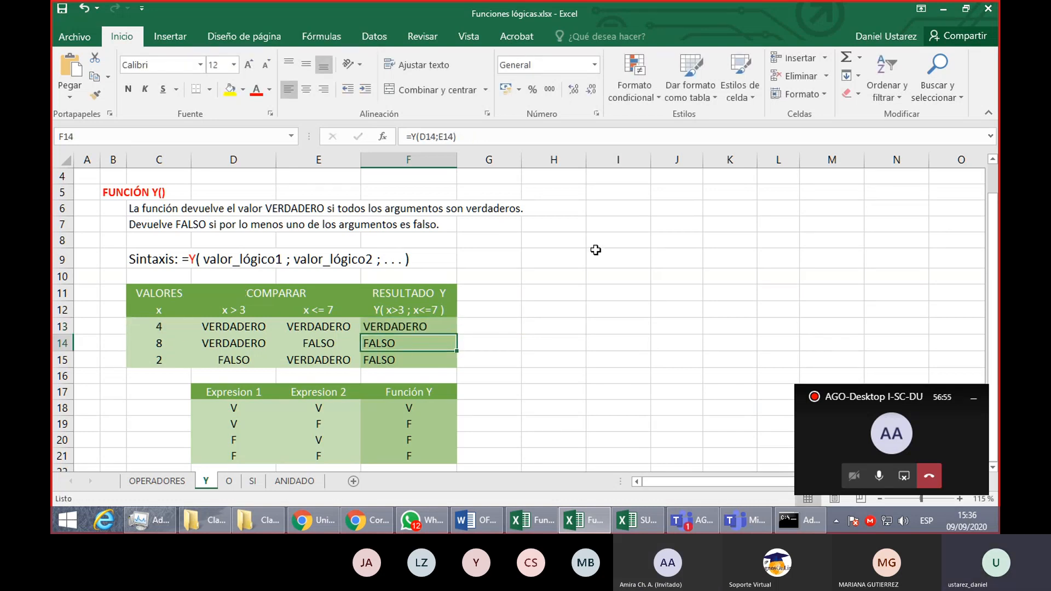
- Replace the two comparisons in the F13 formula with references to D13 and E13, giving =Y(D13;E13)
double_click(409, 325)
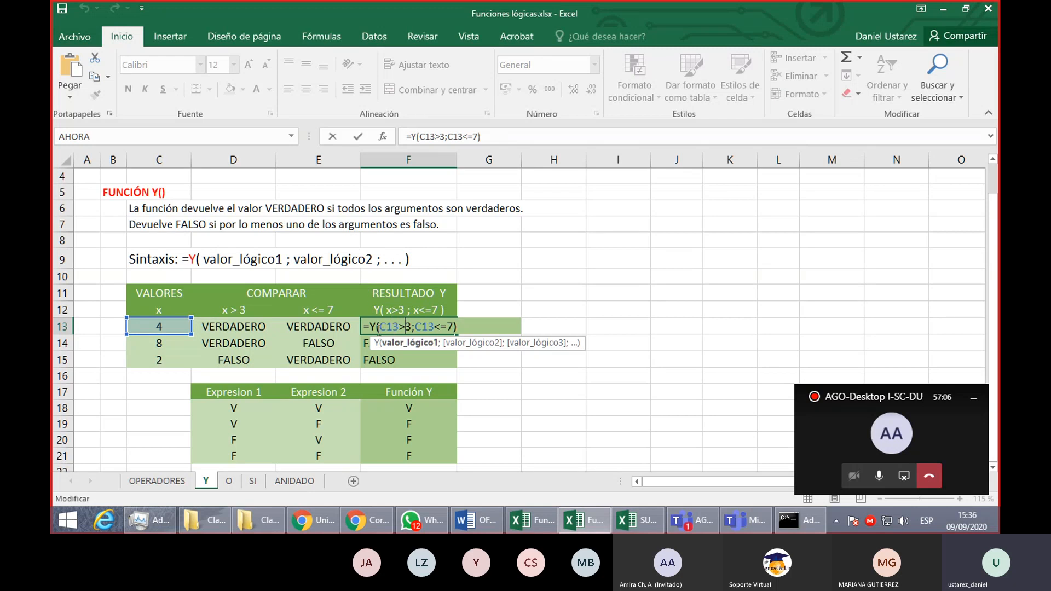
left_click(380, 328)
left_click_drag(380, 328, 403, 327)
left_click(412, 328)
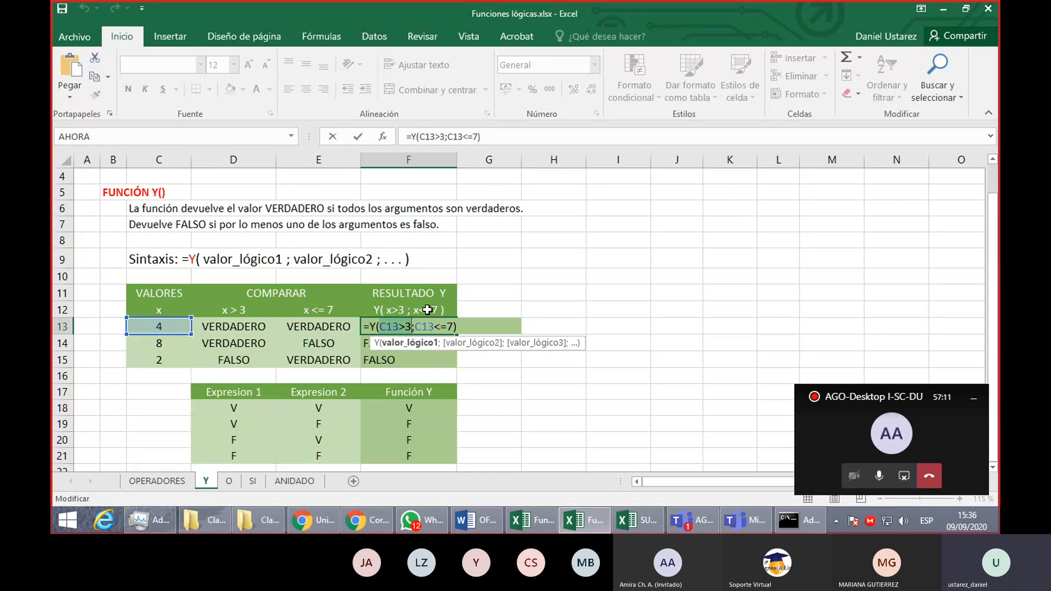
key("BackSpace")
left_click(238, 328)
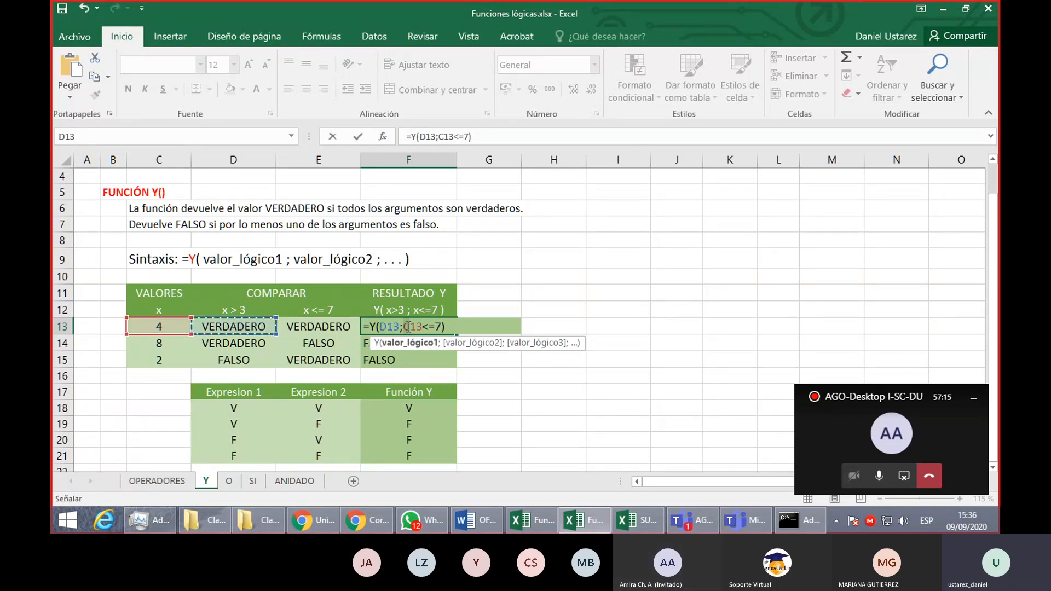
left_click(440, 326)
key("BackSpace")
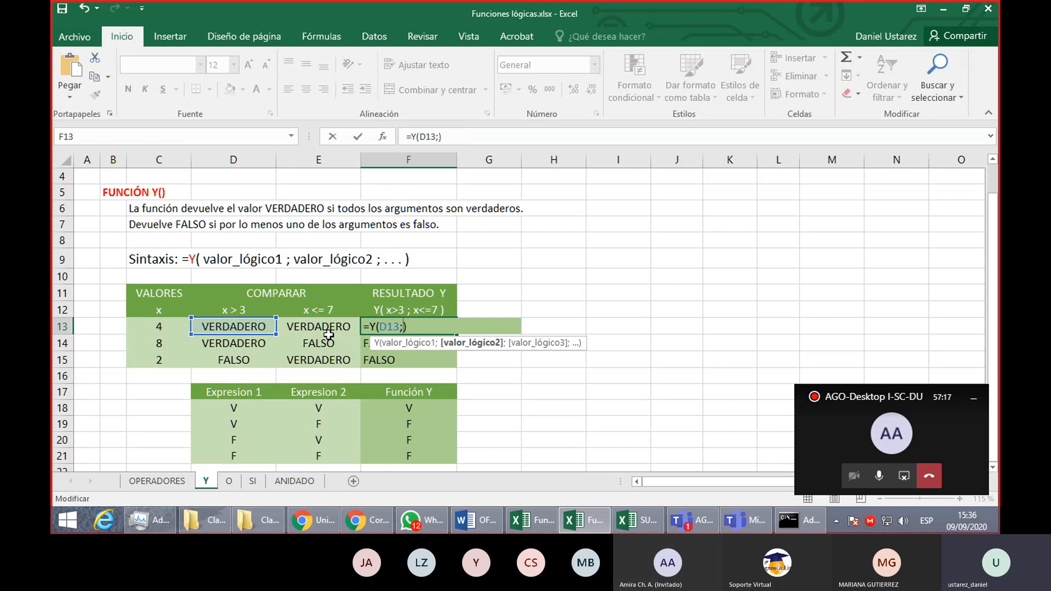
left_click(322, 328)
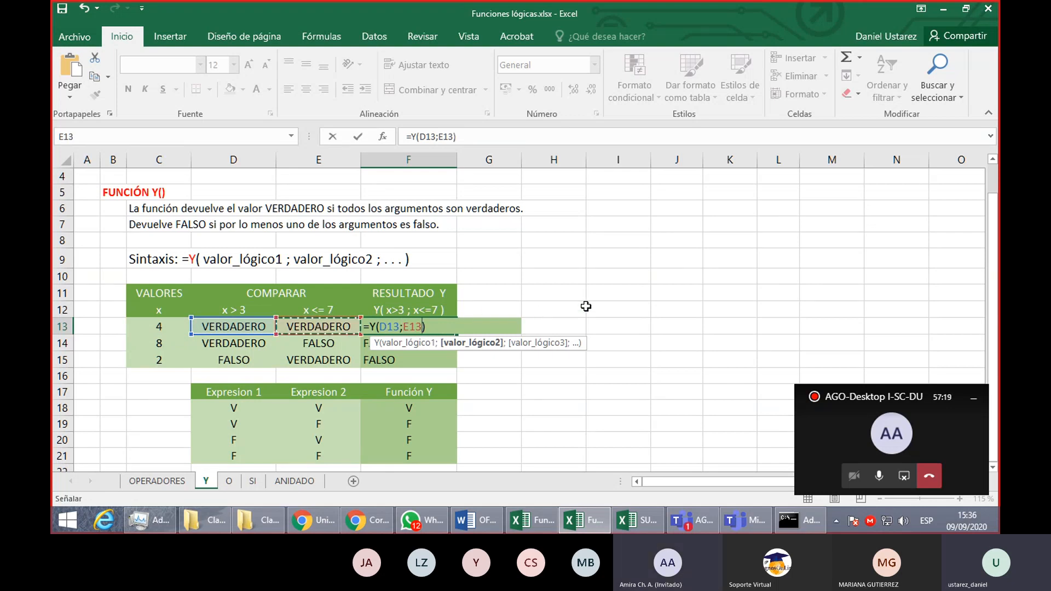
key("Return")
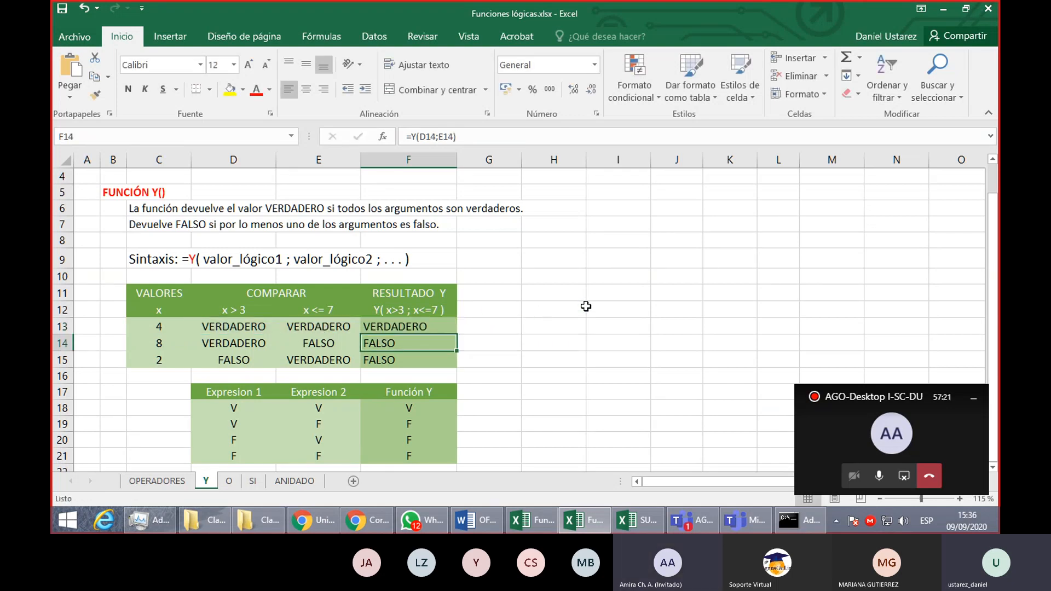
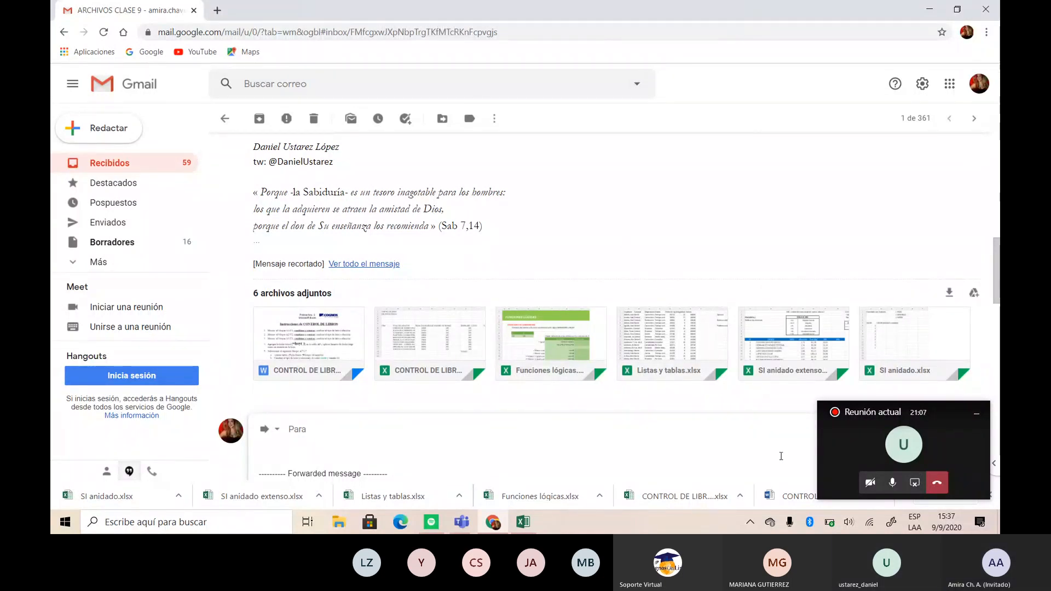
- Bring the Funciones lógicas workbook forward beside the Teams meeting window and close the Gmail browser window
left_click(848, 459)
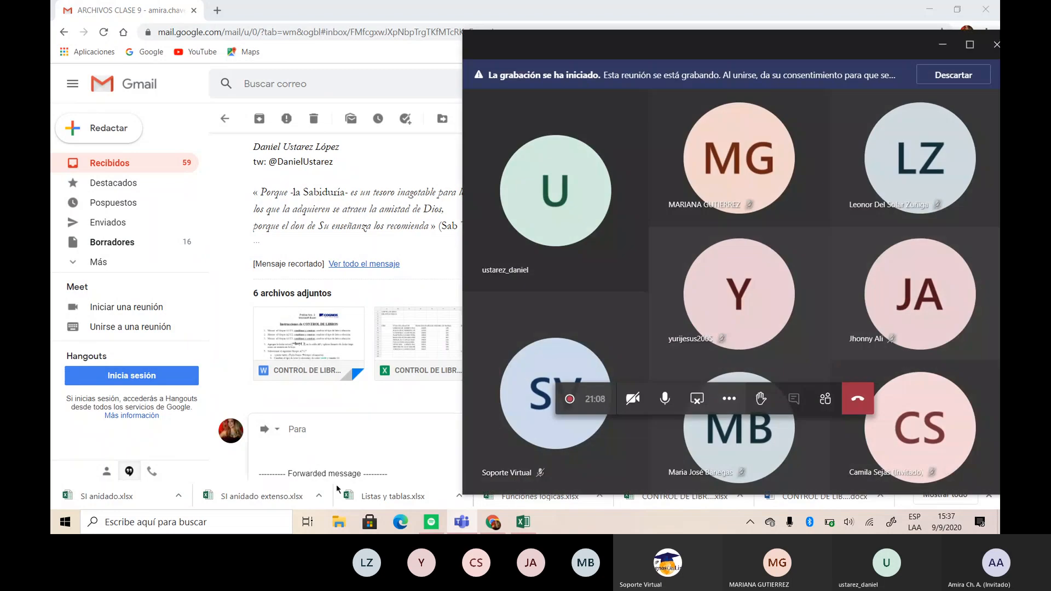
left_click(525, 525)
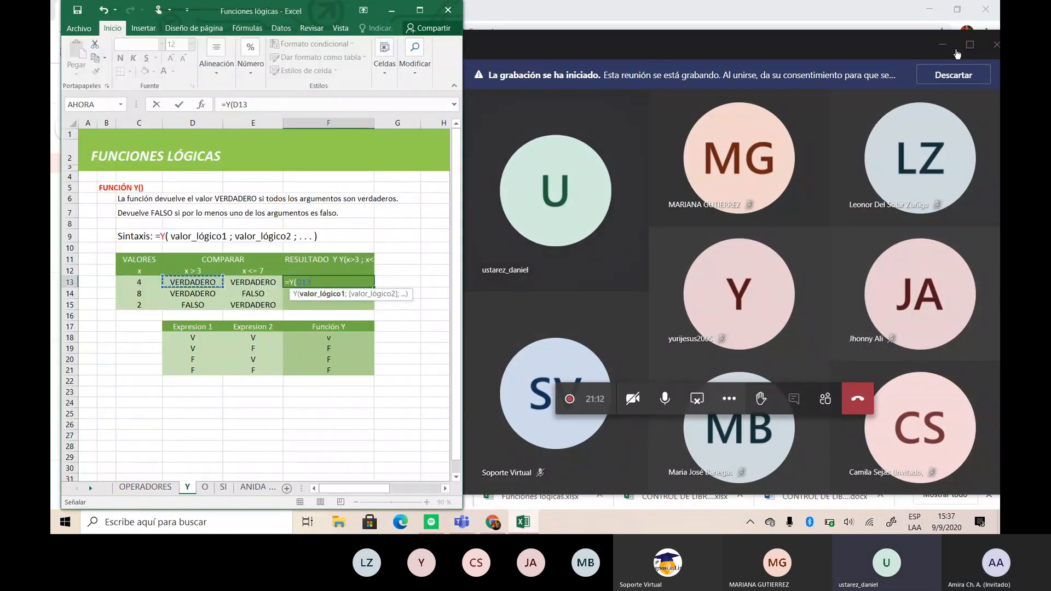
left_click(957, 10)
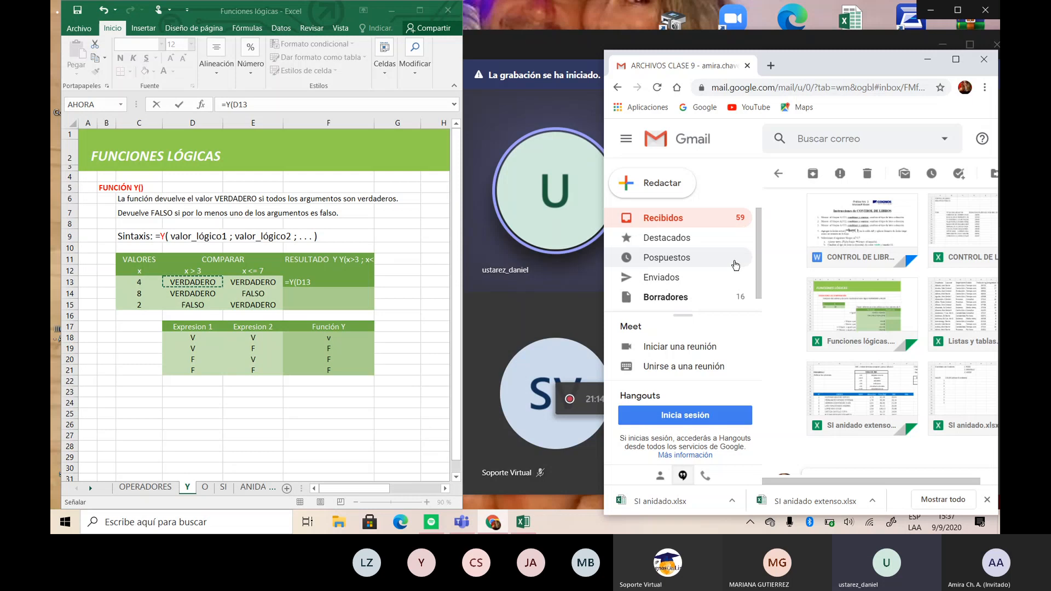
left_click(984, 59)
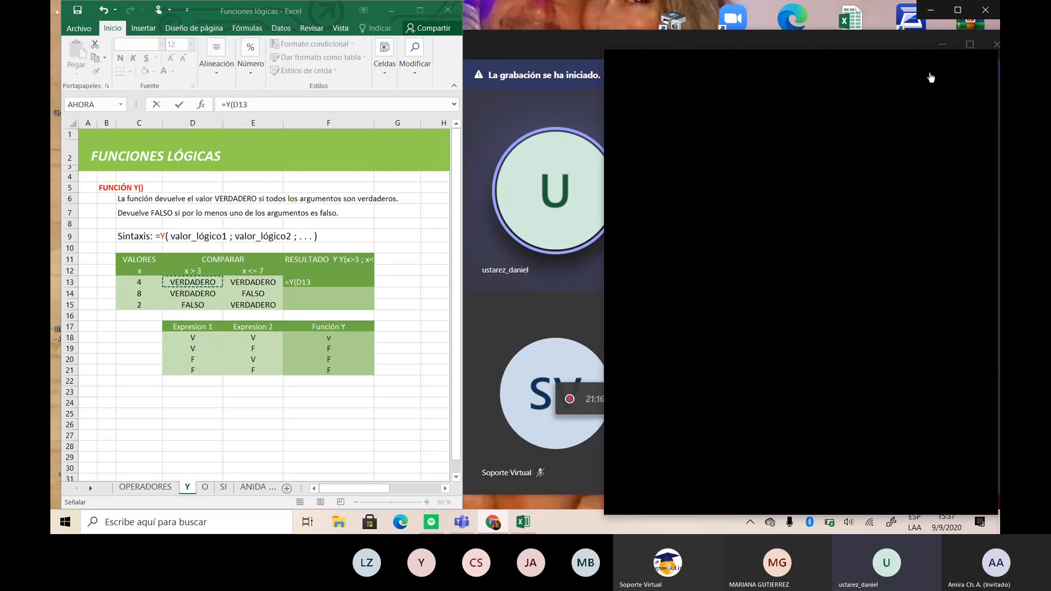
left_click(436, 236)
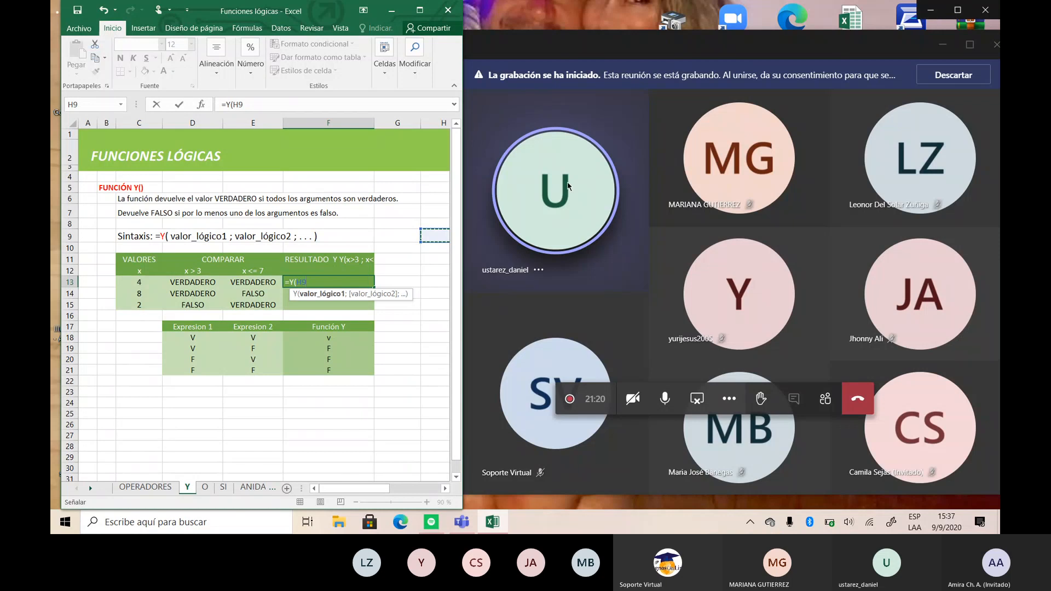
left_click(397, 349)
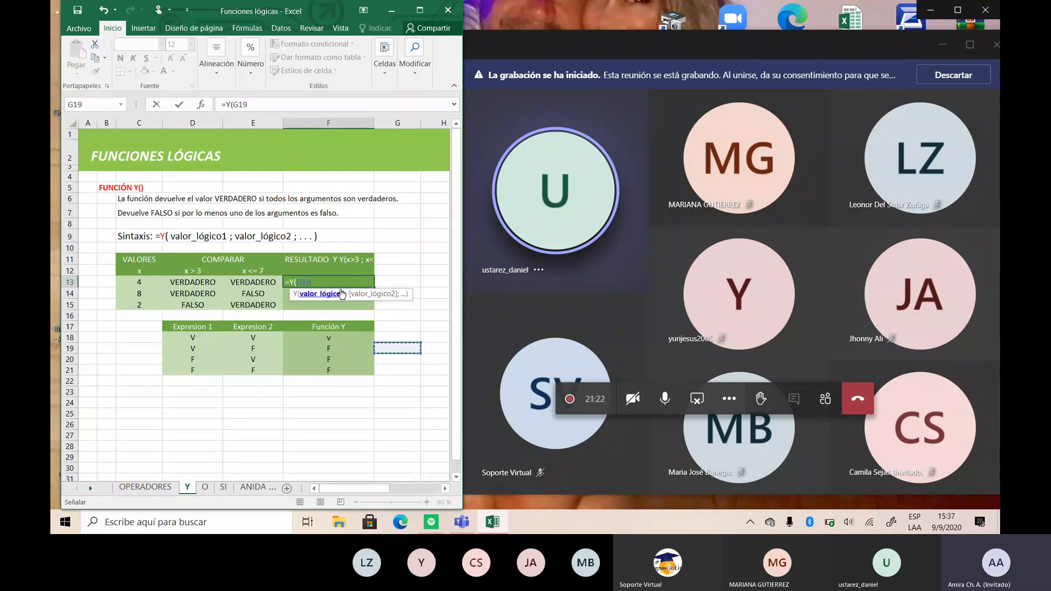
key("F2")
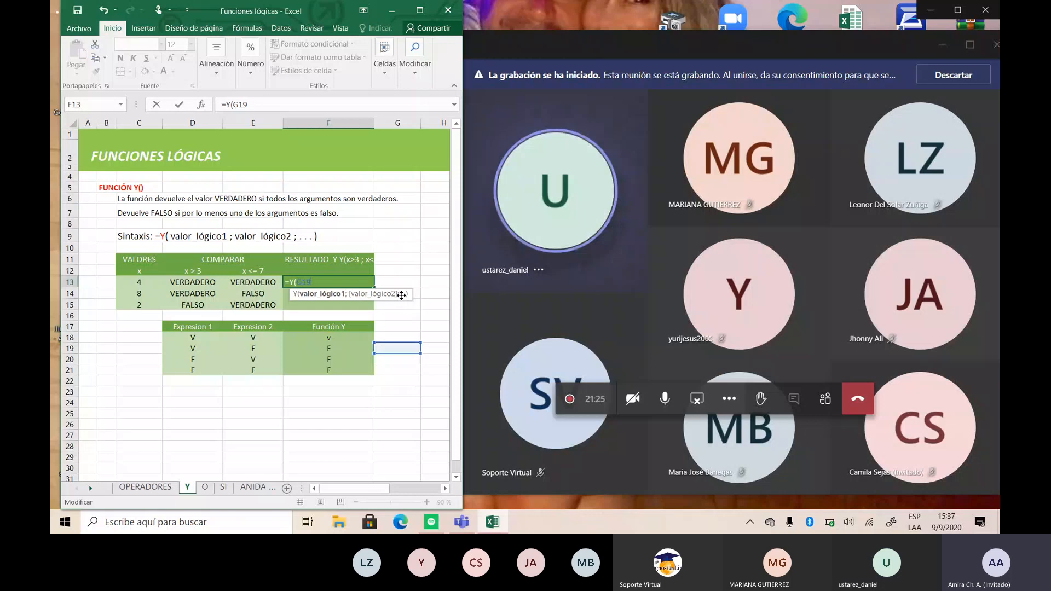
left_click(196, 282)
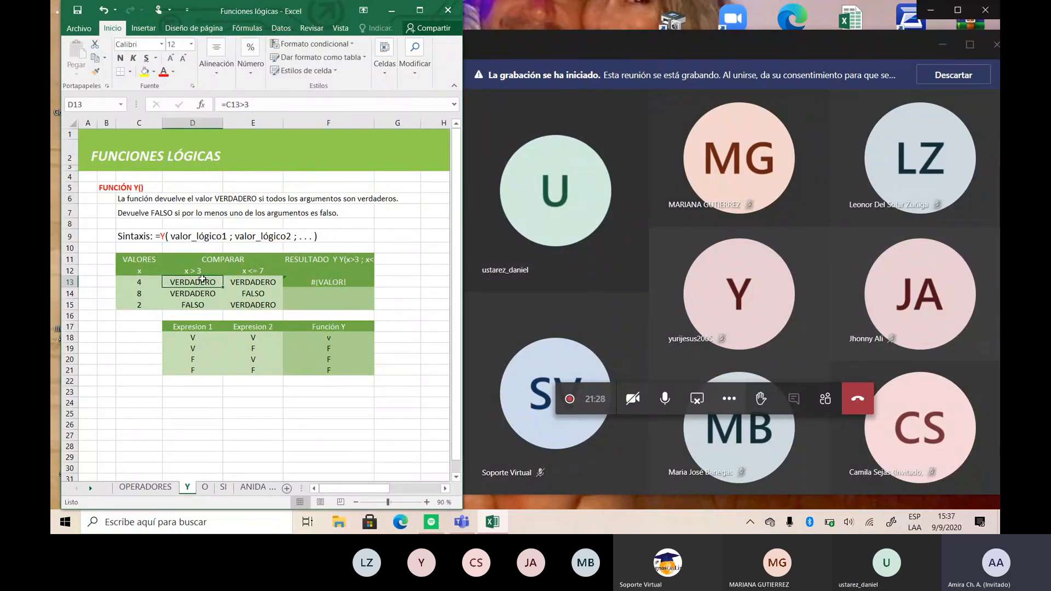
- Replace the formula in F13 with =Y(D13;E13) to test both comparison results for the first value
left_click(357, 282)
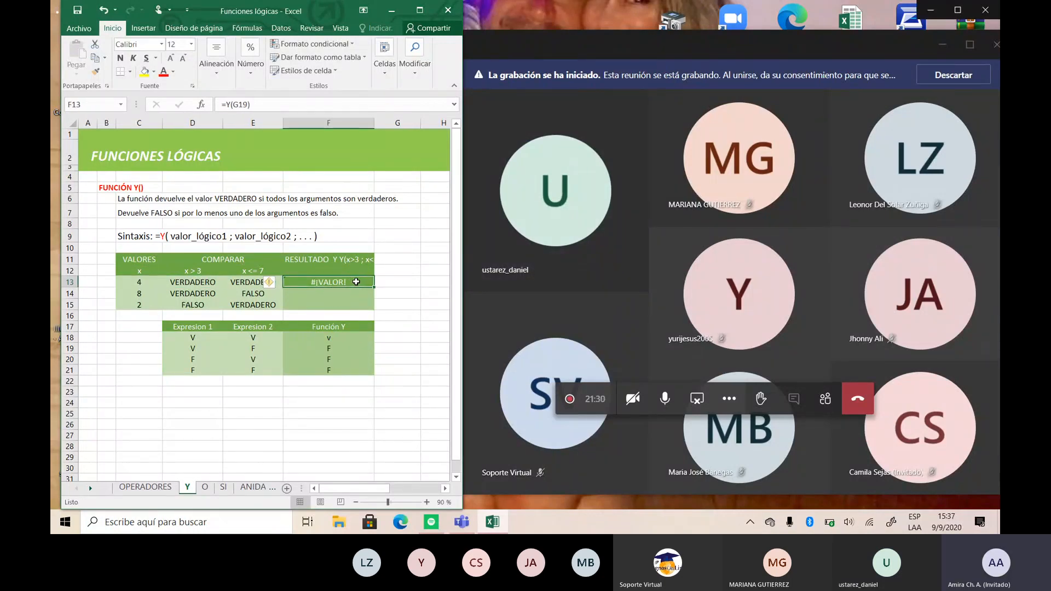
key("BackSpace")
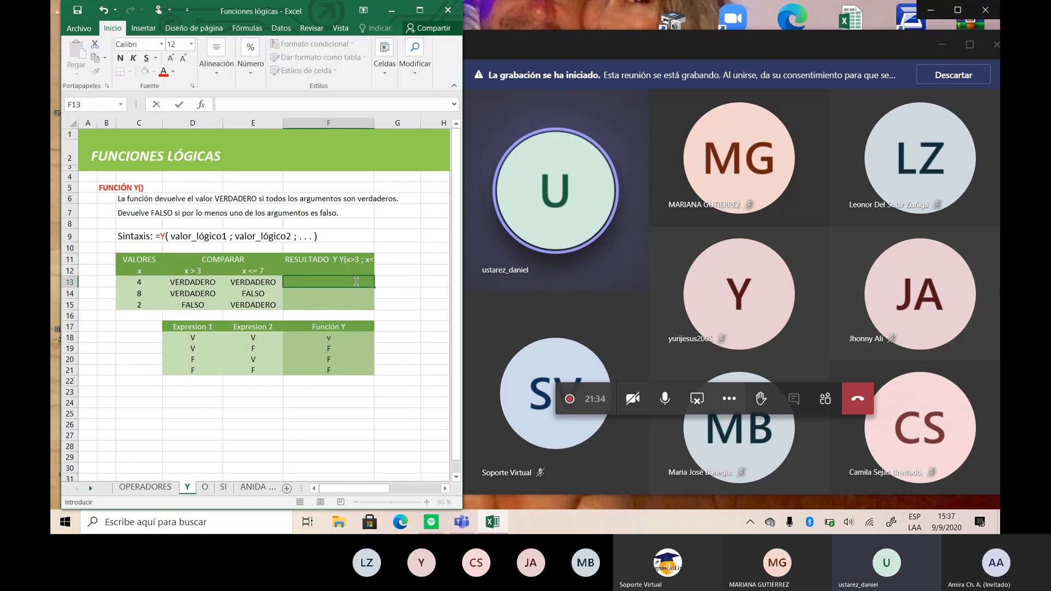
type("=Y")
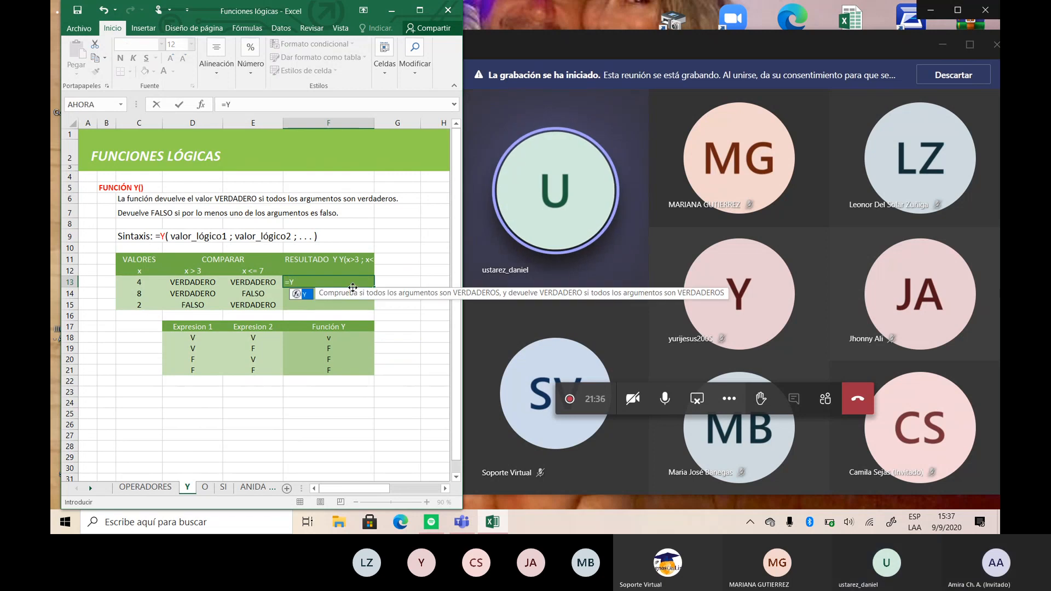
type("(")
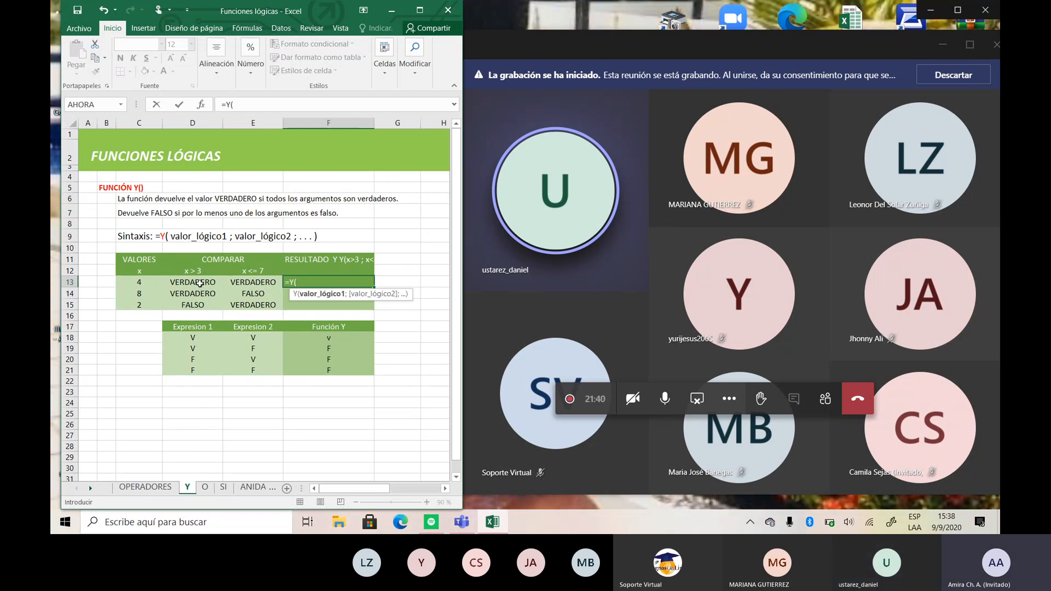
left_click(199, 283)
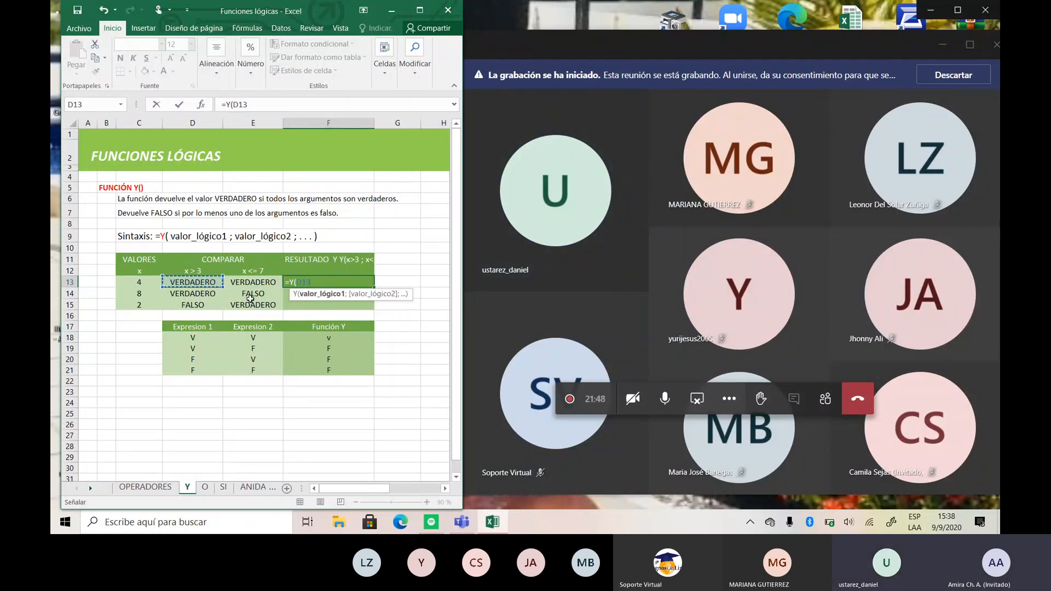
type(";")
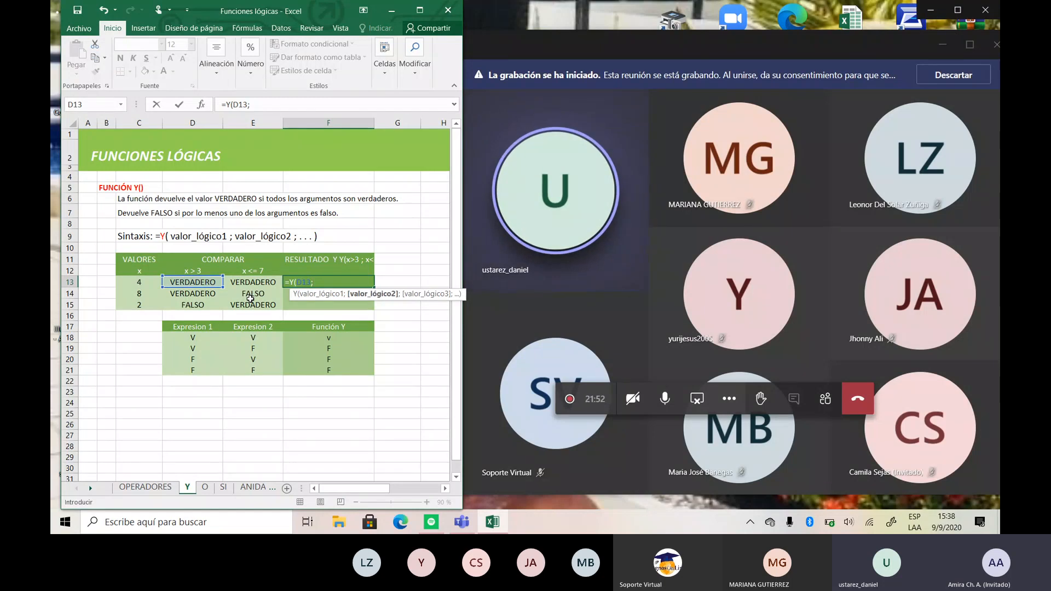
left_click(255, 284)
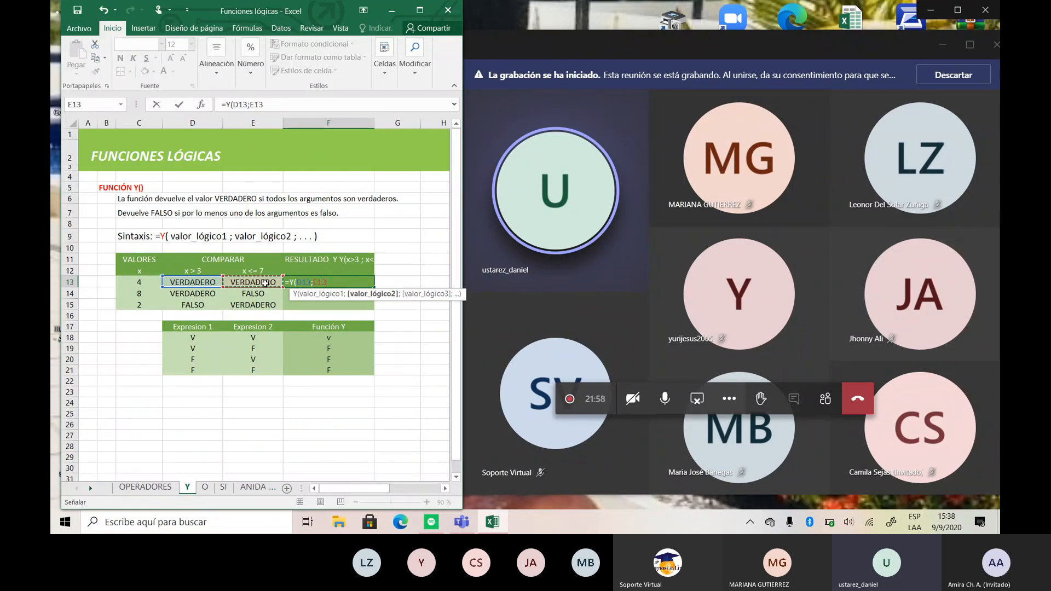
key("alt")
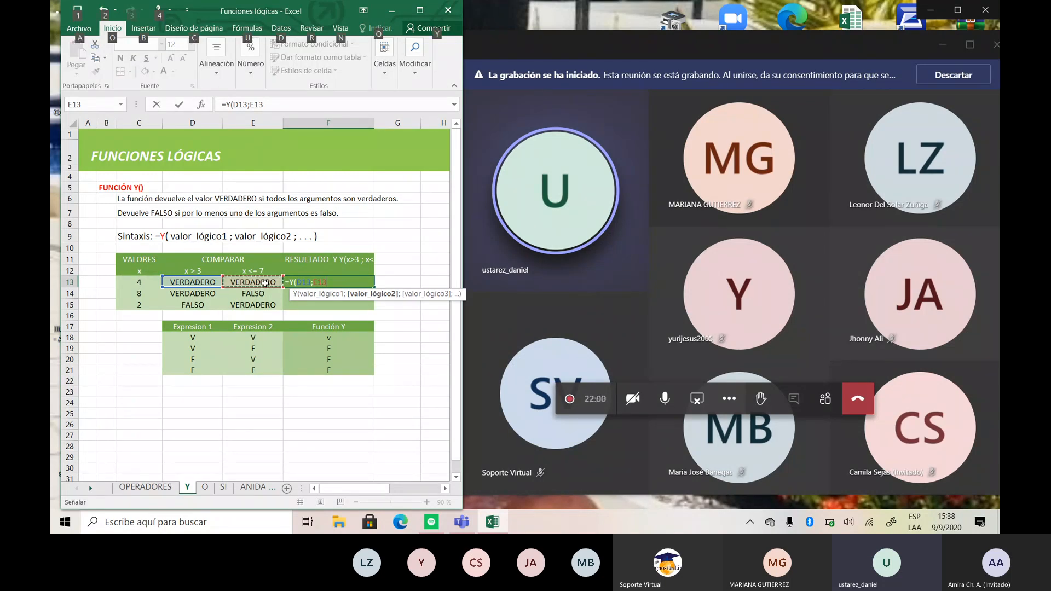
key("alt")
type("<")
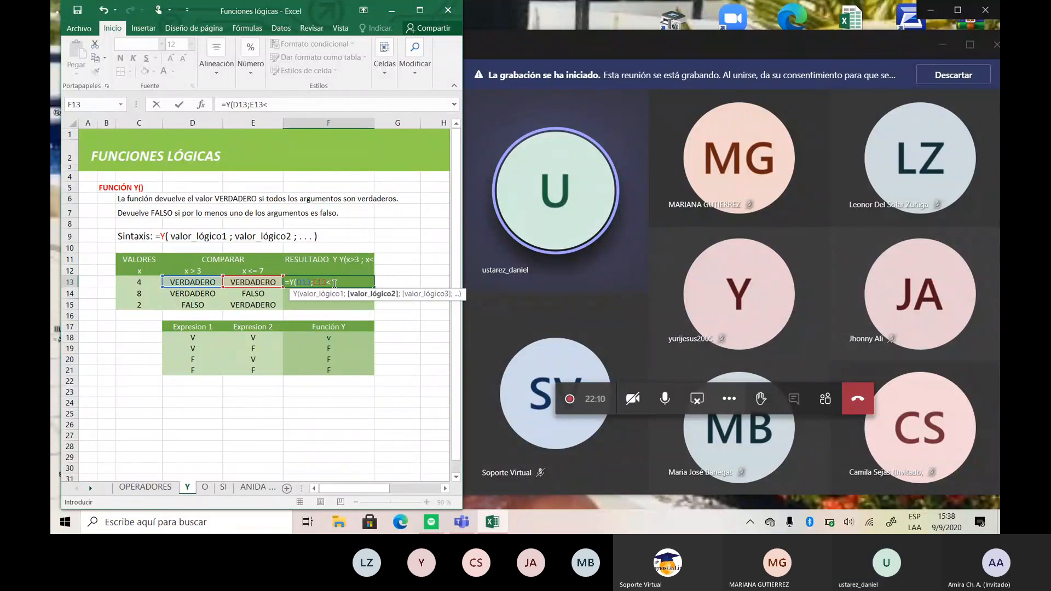
key("BackSpace")
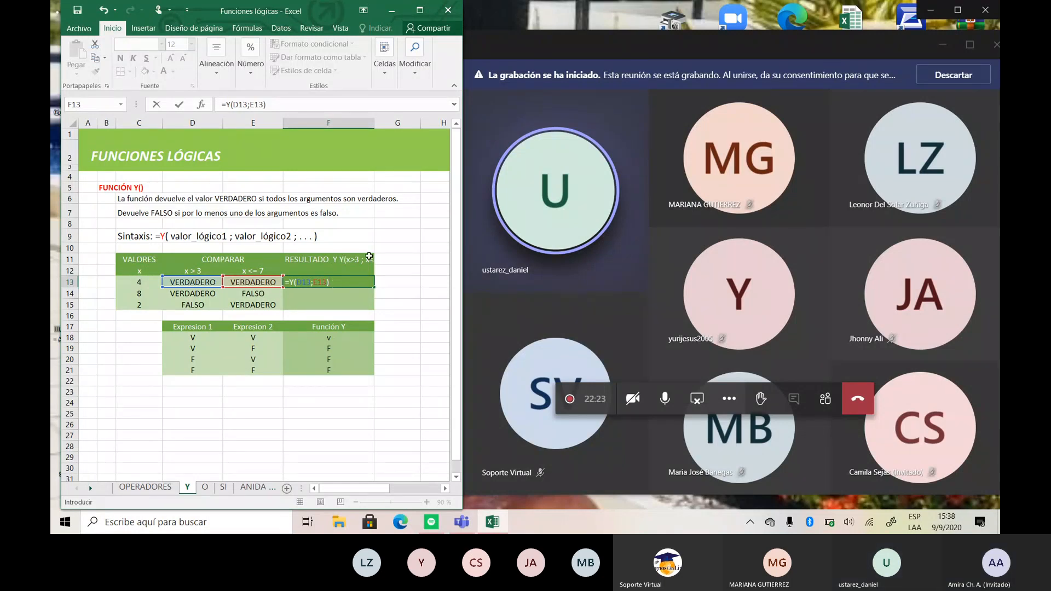
key("Return")
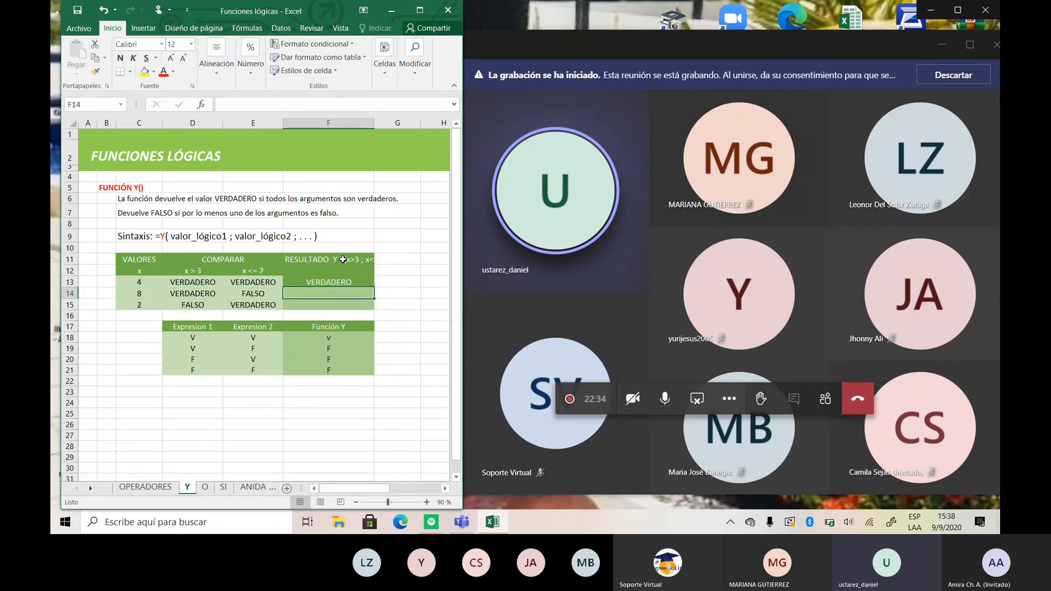
- Cut the text Y(x>3 ; x<=7) out of the heading in F11, keeping only RESULTADO Y
left_click(347, 261)
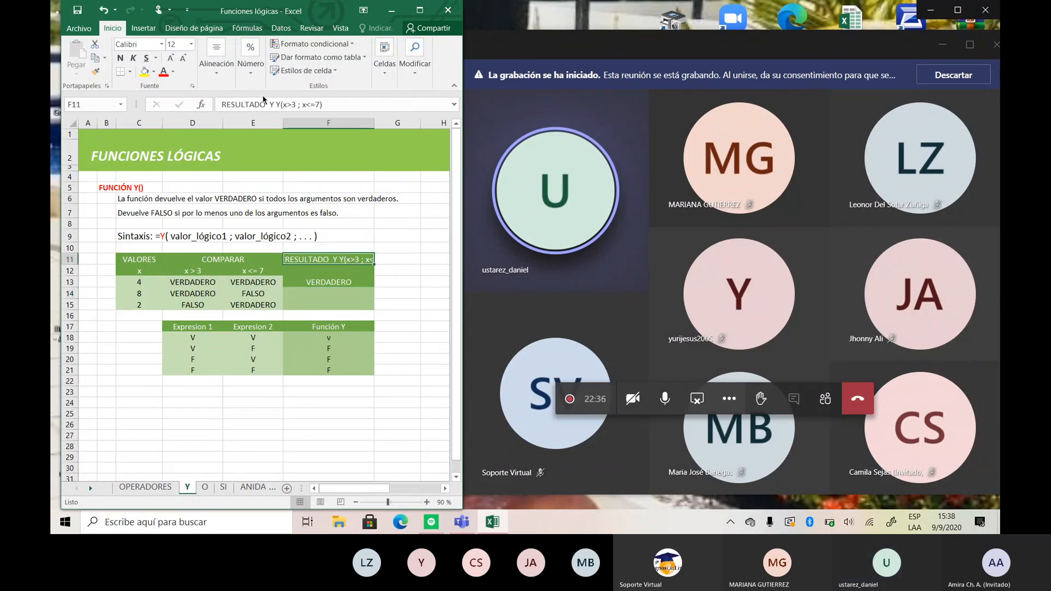
key("super+e")
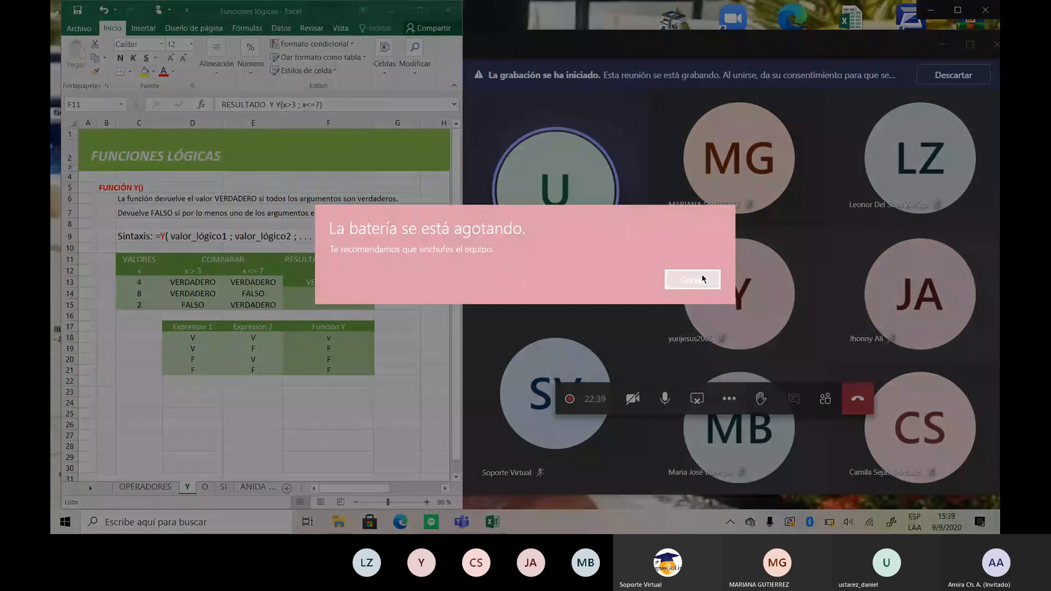
left_click(703, 279)
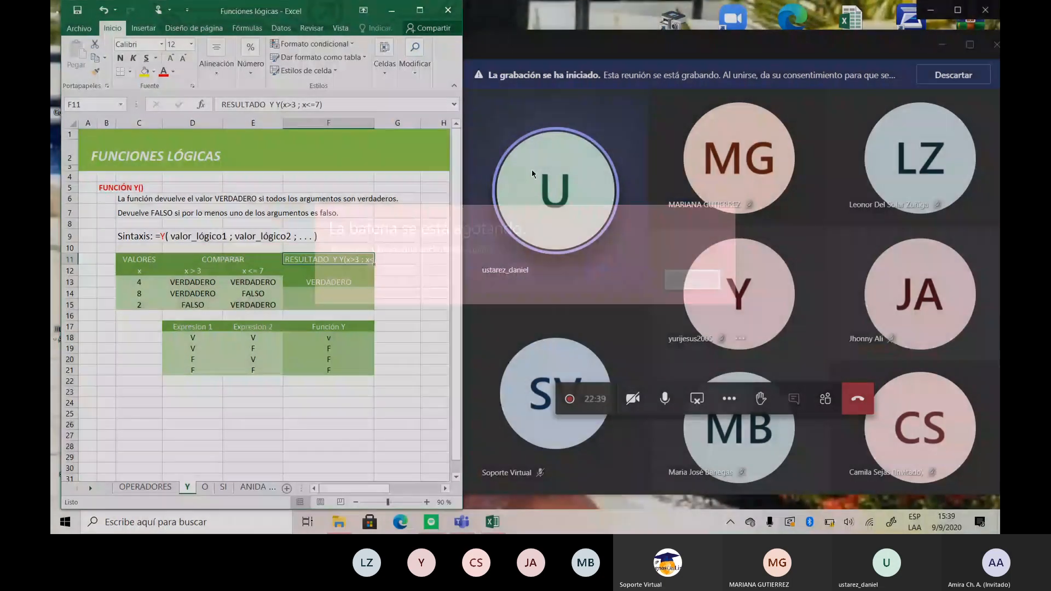
left_click(289, 104)
left_click_drag(289, 104, 317, 112)
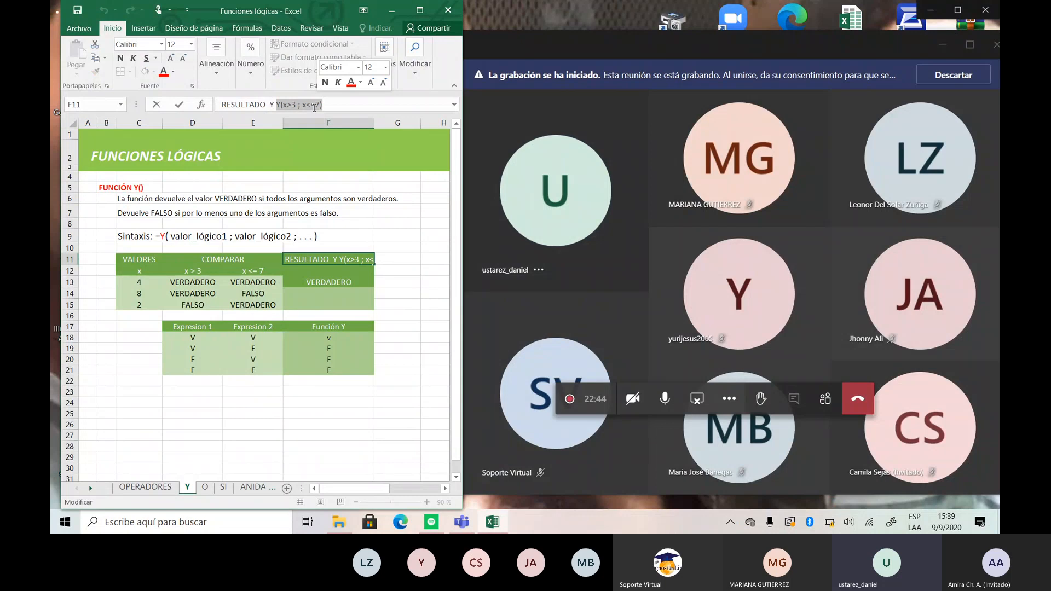
right_click(316, 107)
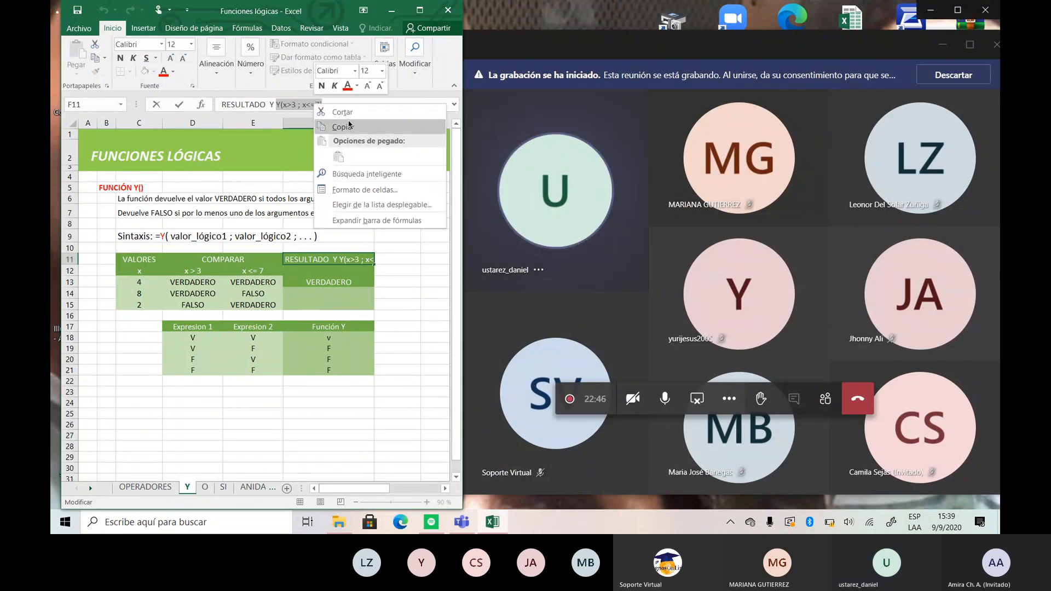
left_click(351, 128)
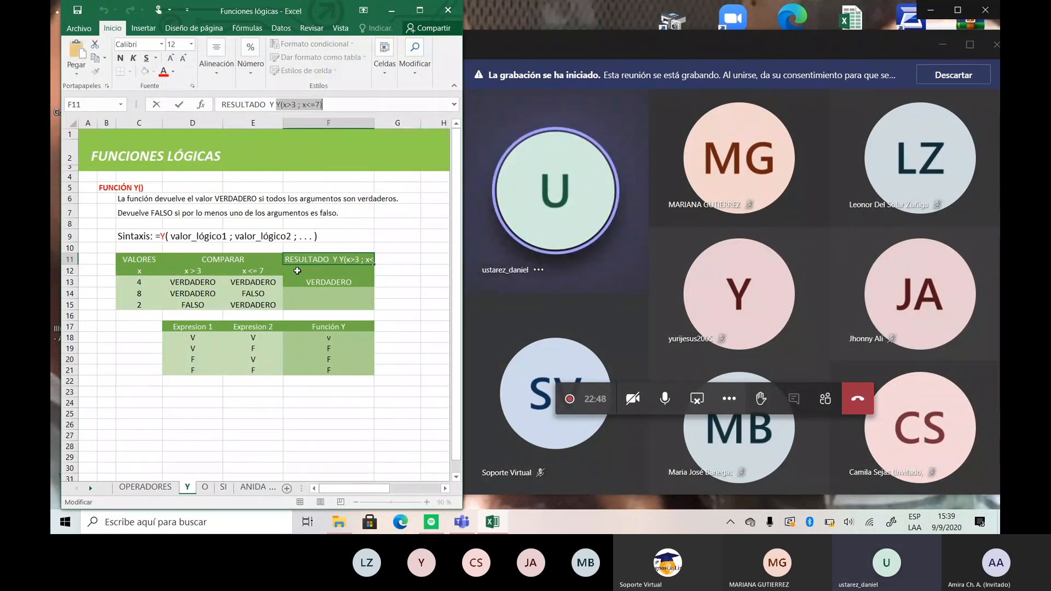
left_click(286, 107)
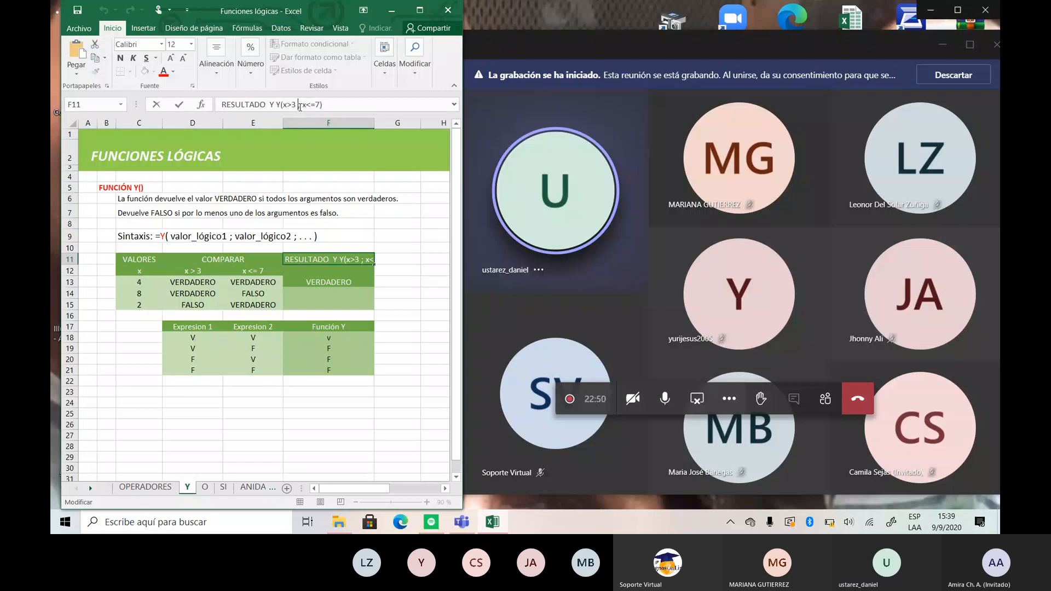
left_click_drag(274, 106, 318, 106)
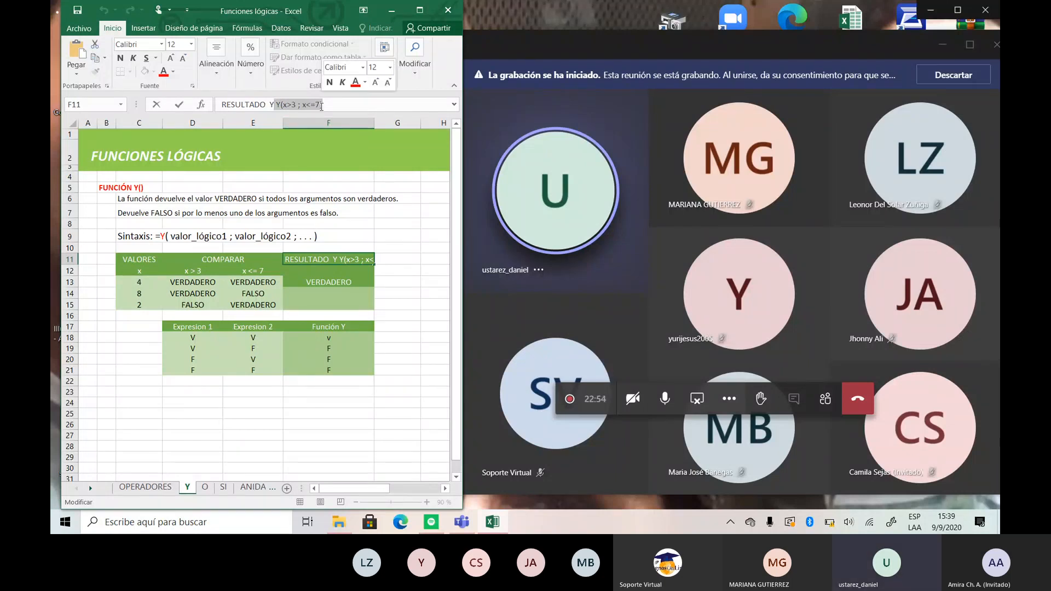
right_click(304, 106)
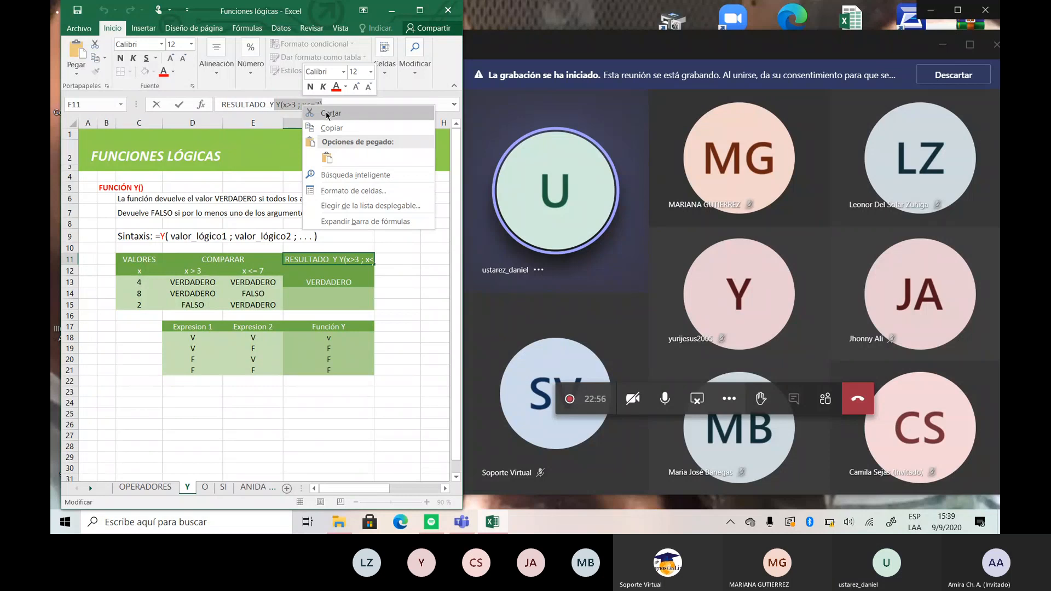
left_click(331, 113)
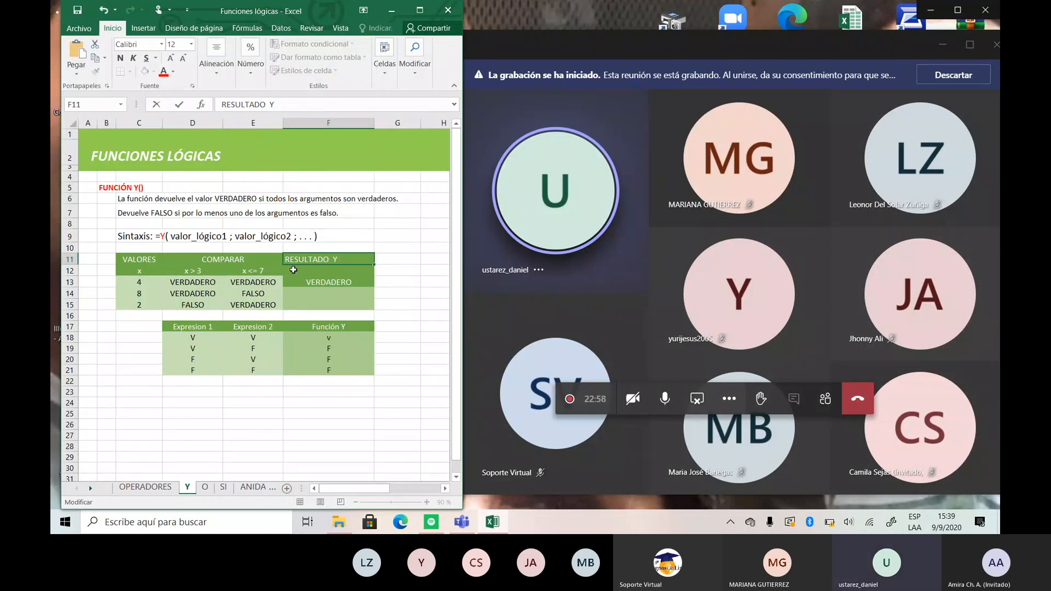
- Paste the cut label Y(x>3 ; x<=7) into F12 below the RESULTADO Y heading
left_click(293, 270)
right_click(293, 270)
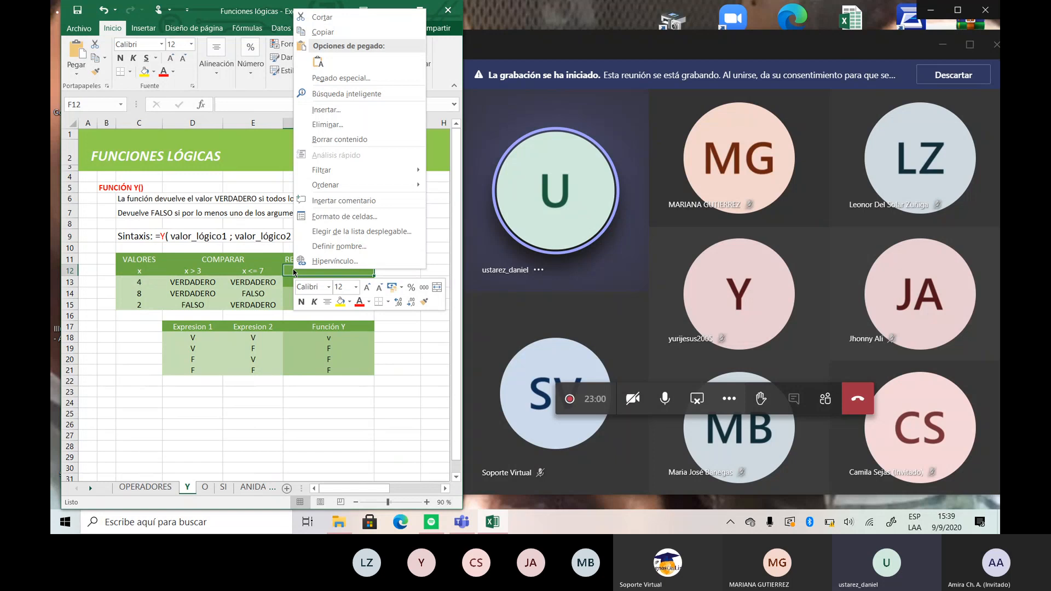
key("ctrl+v")
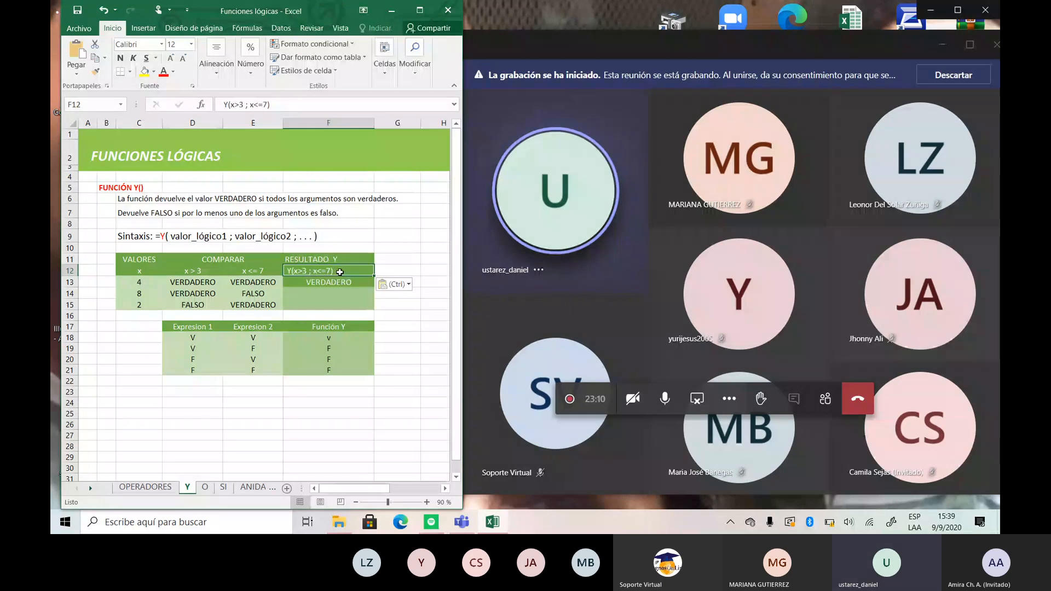
- Fill the Y formula from F13 down through F14:F15
left_click(435, 360)
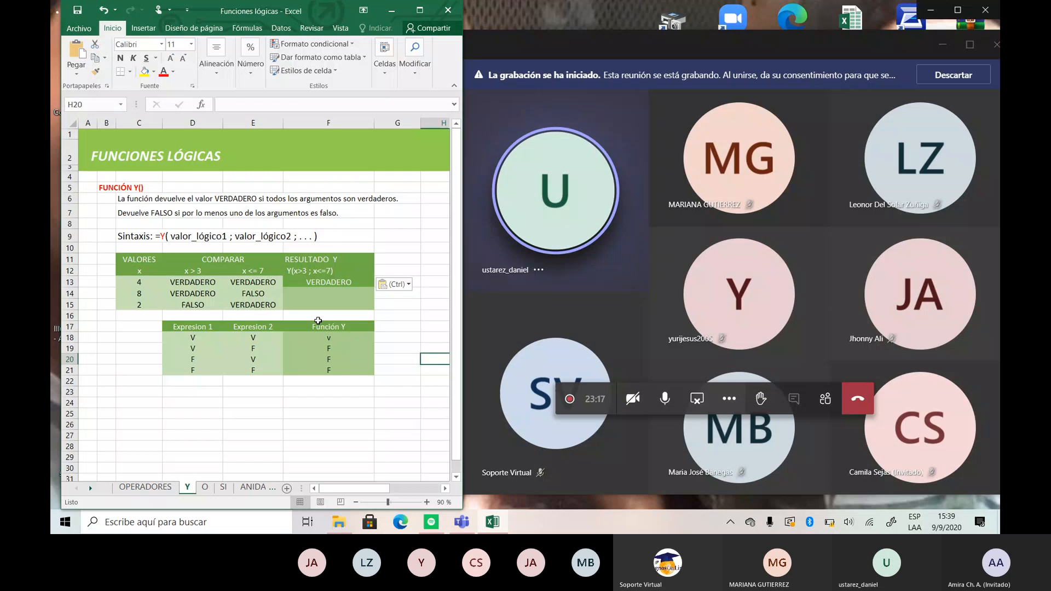
left_click(292, 297)
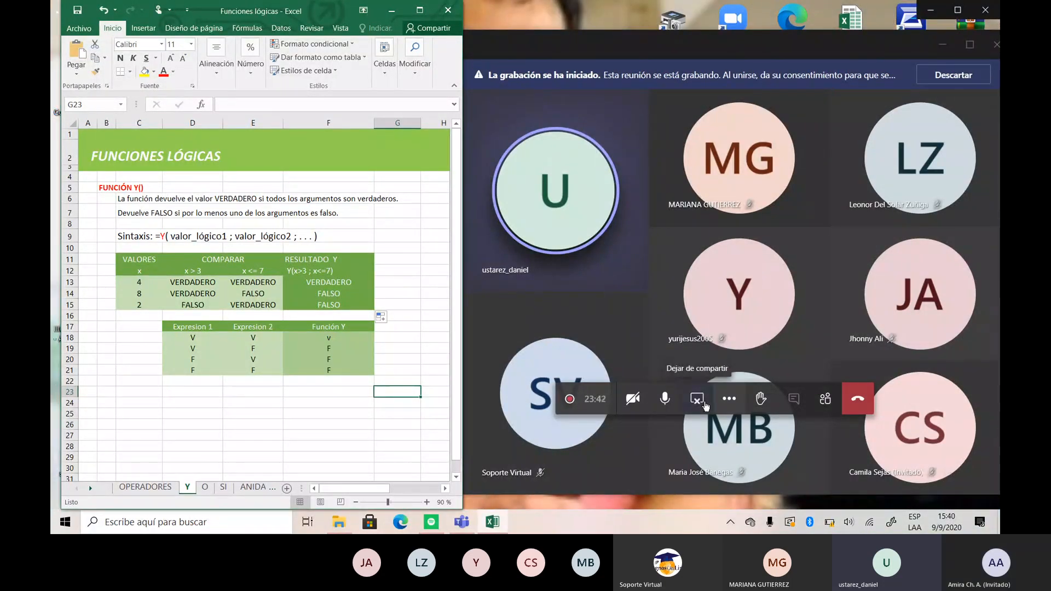
- End the current screen share and open the O sheet in the presenter's Funciones lógicas.xlsx workbook
left_click(706, 406)
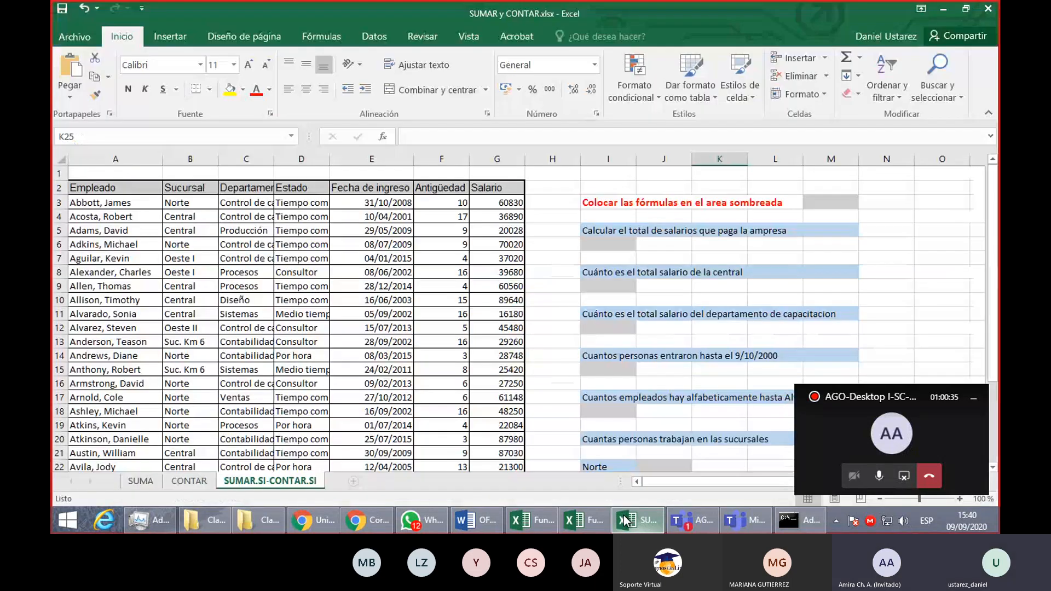
left_click(624, 520)
left_click(606, 516)
left_click(230, 481)
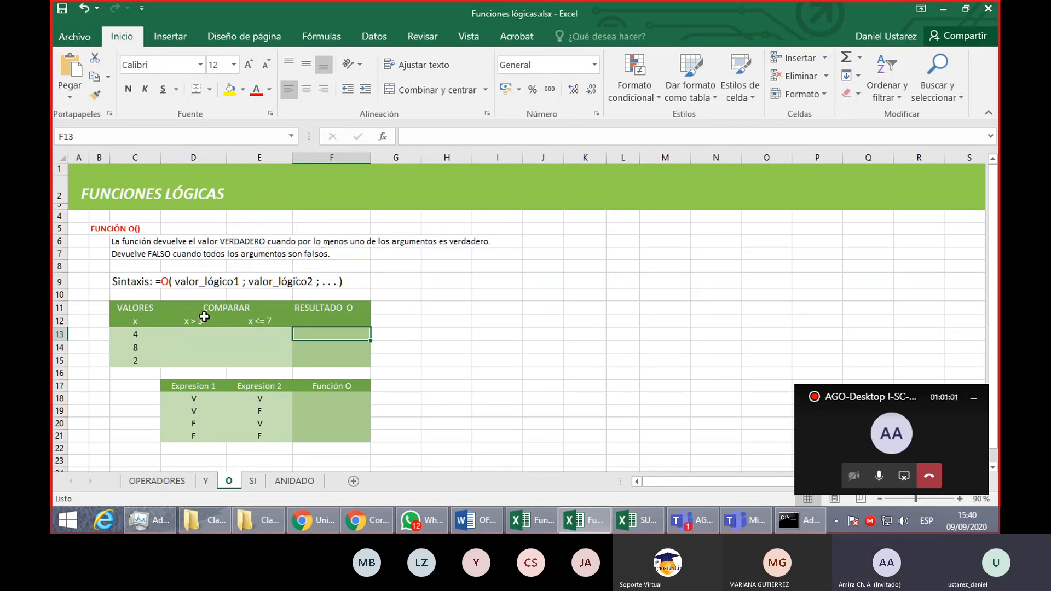
left_click_drag(192, 333, 284, 367)
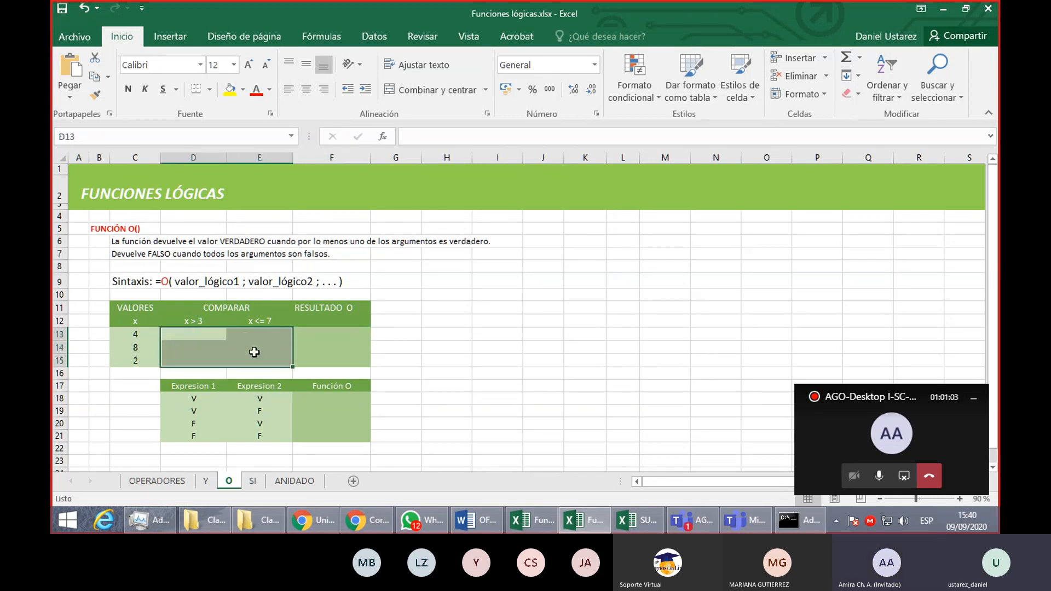
left_click(197, 332)
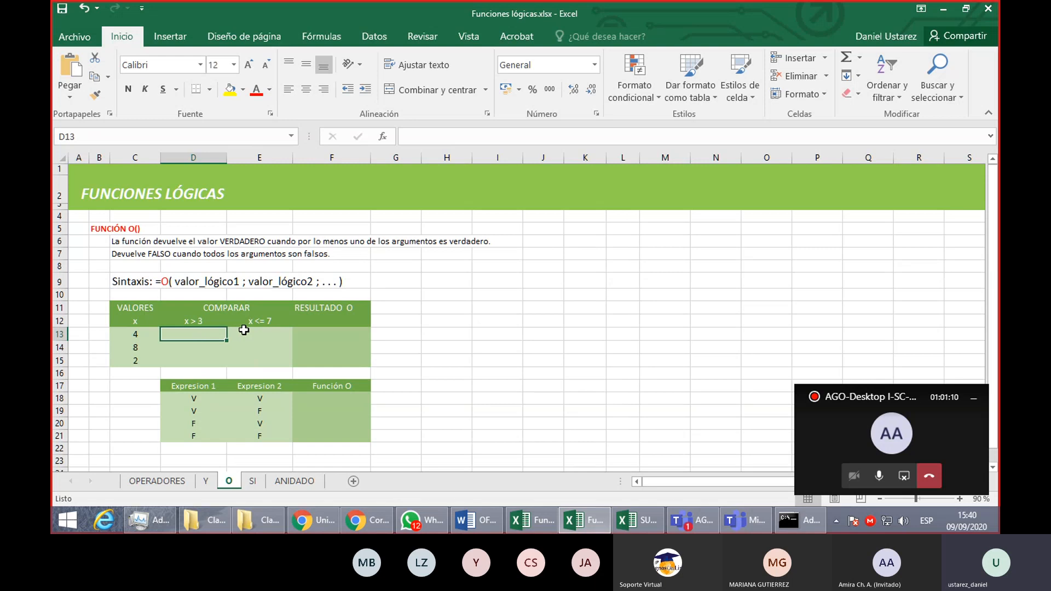
left_click(266, 331)
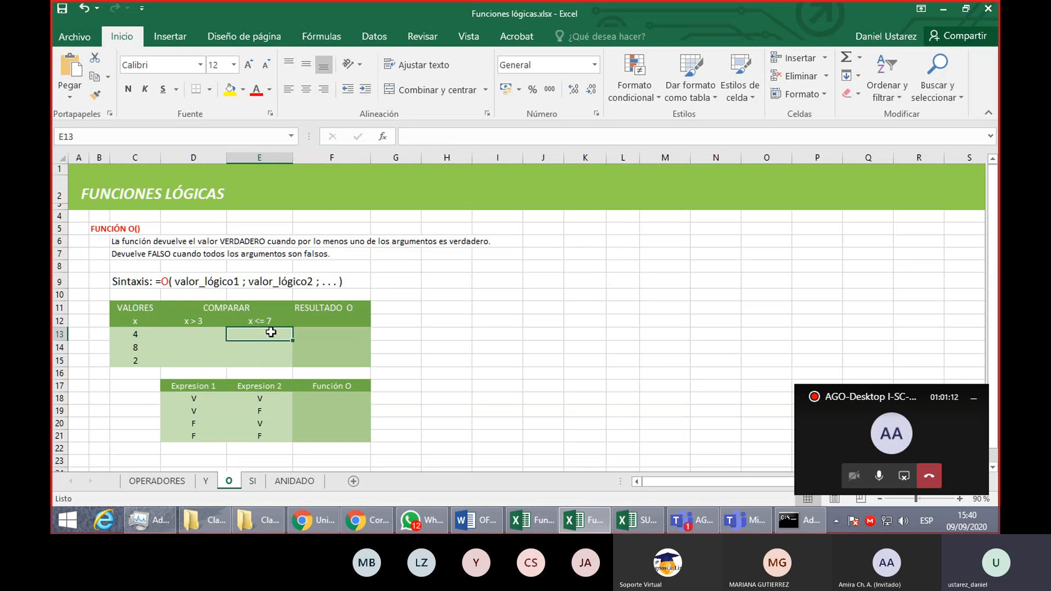
left_click(331, 336)
- Enter the formula =C13>3 in D13 to test the first value against the x > 3 condition
left_click(205, 335)
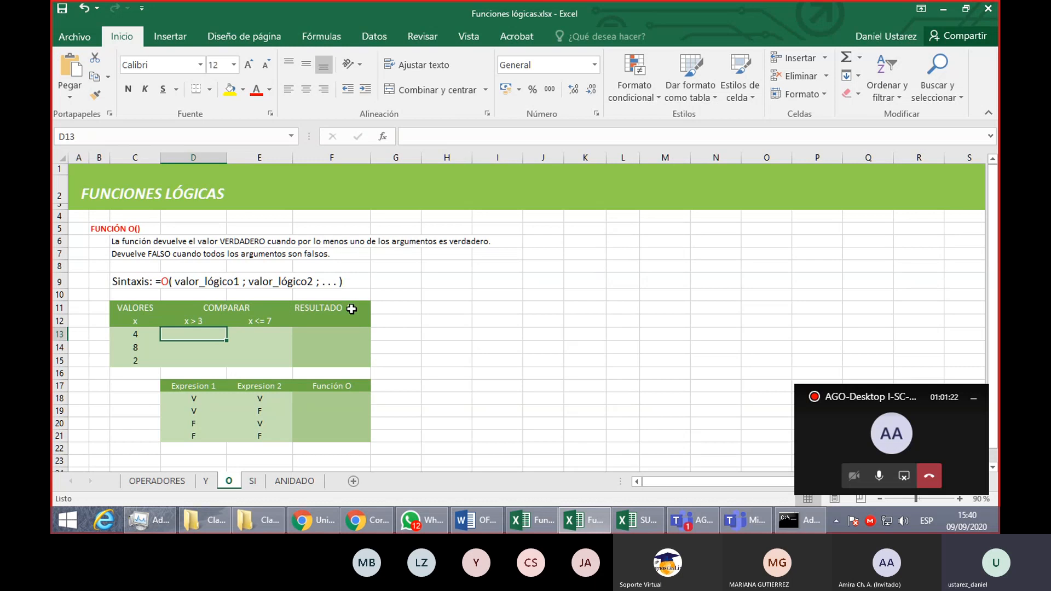
type("=")
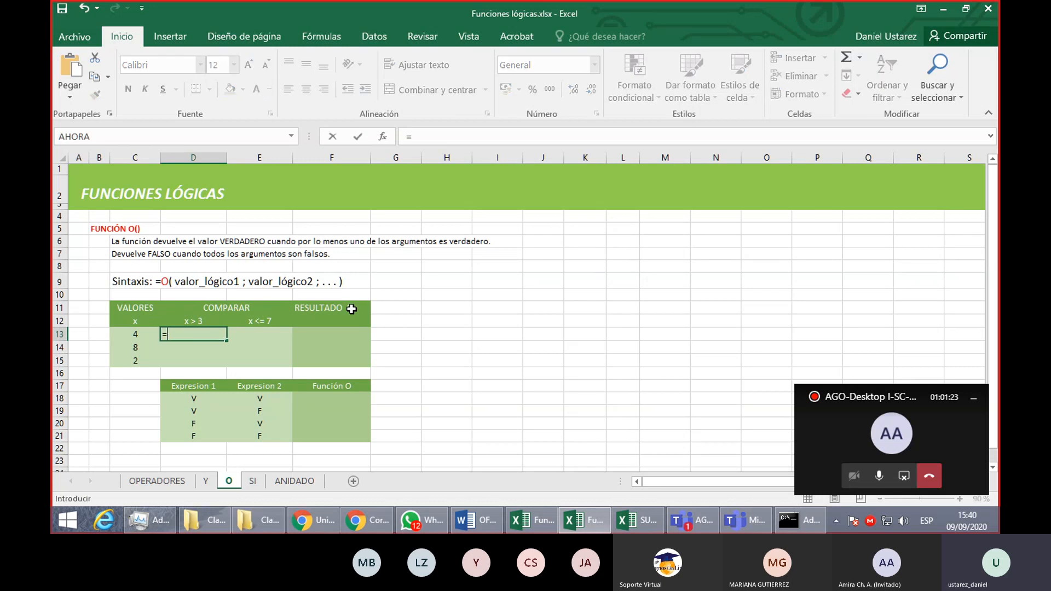
left_click(142, 332)
type(">3")
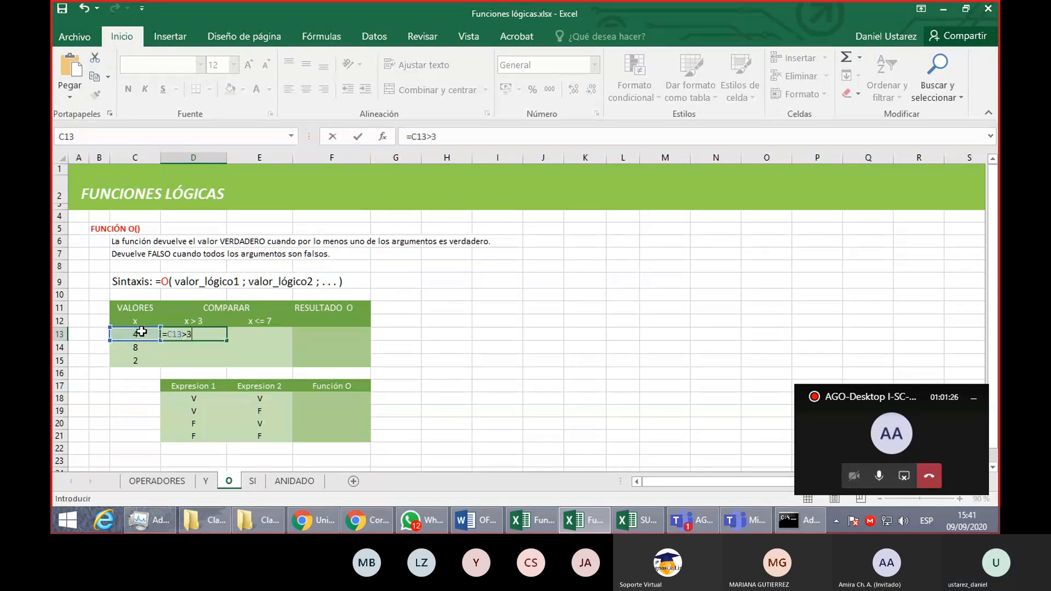
key("Return")
left_click(261, 334)
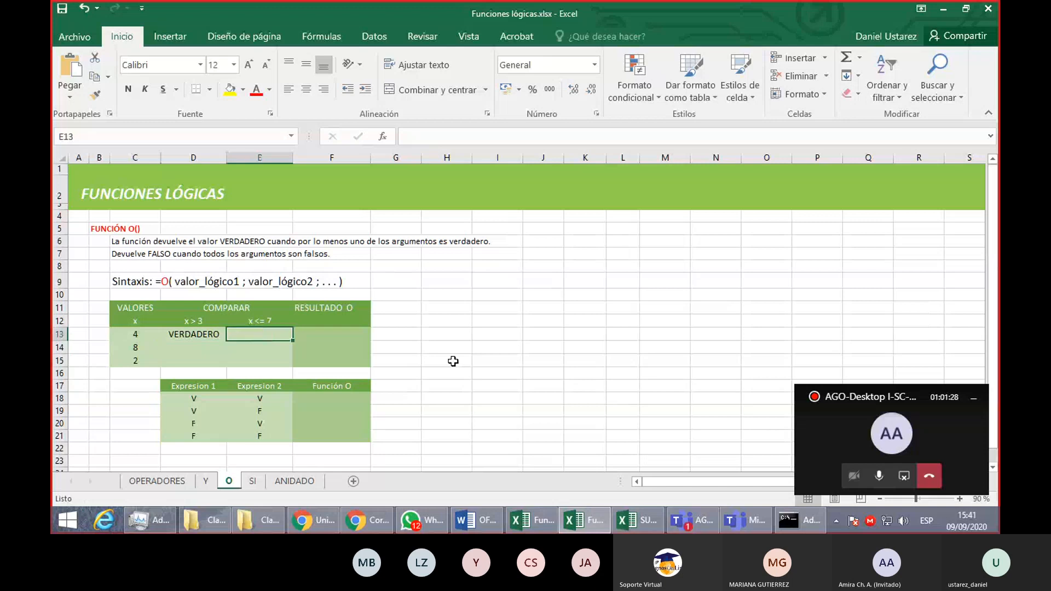
type("<")
key("BackSpace")
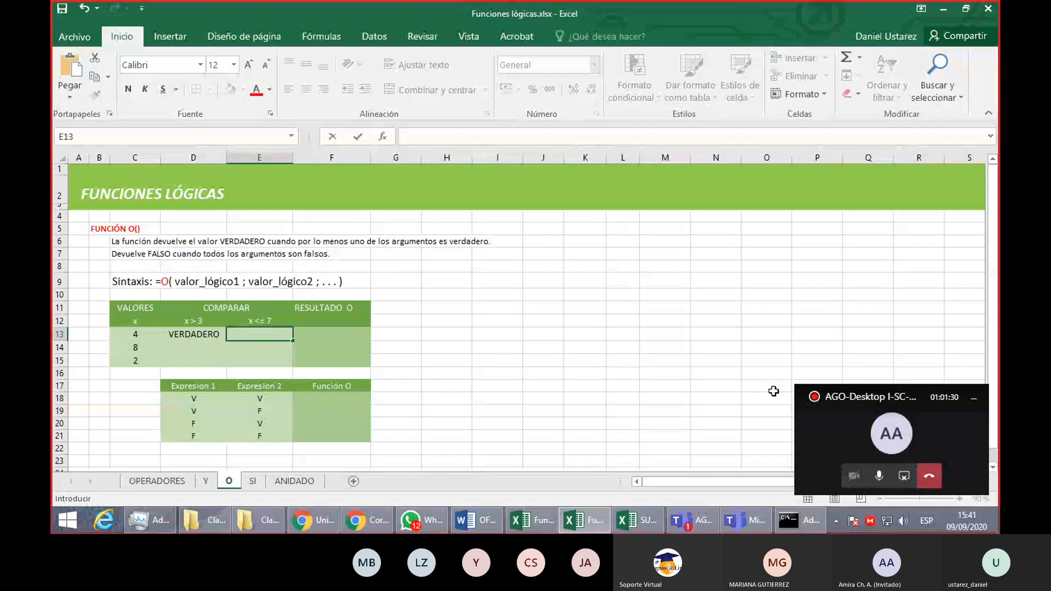
left_click(143, 336)
type("<z")
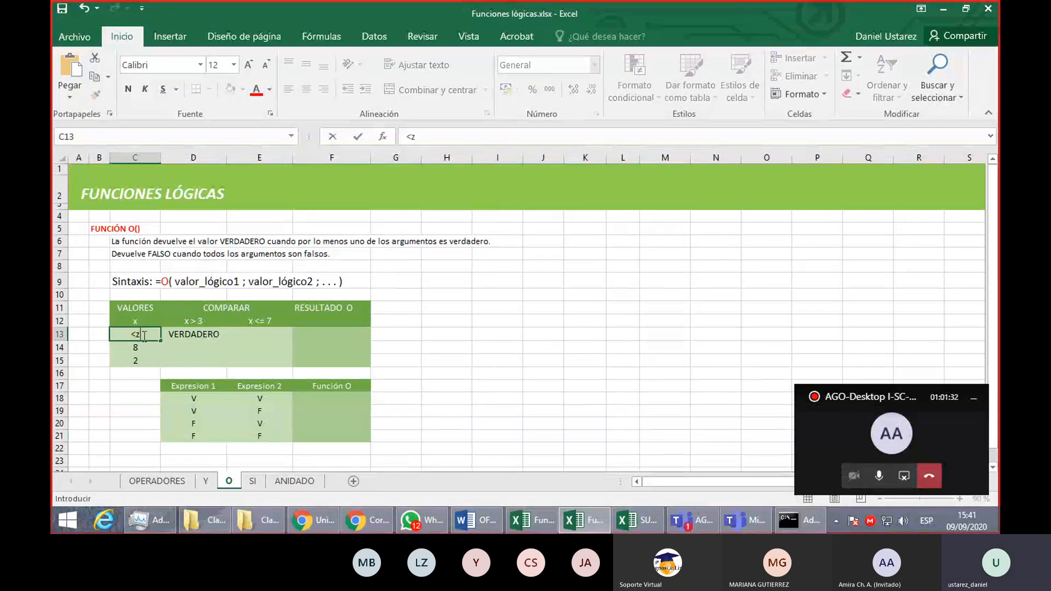
key("Escape")
- Enter the formula =C13<=7 in E13 to test the first value against the x <= 7 condition
left_click(282, 334)
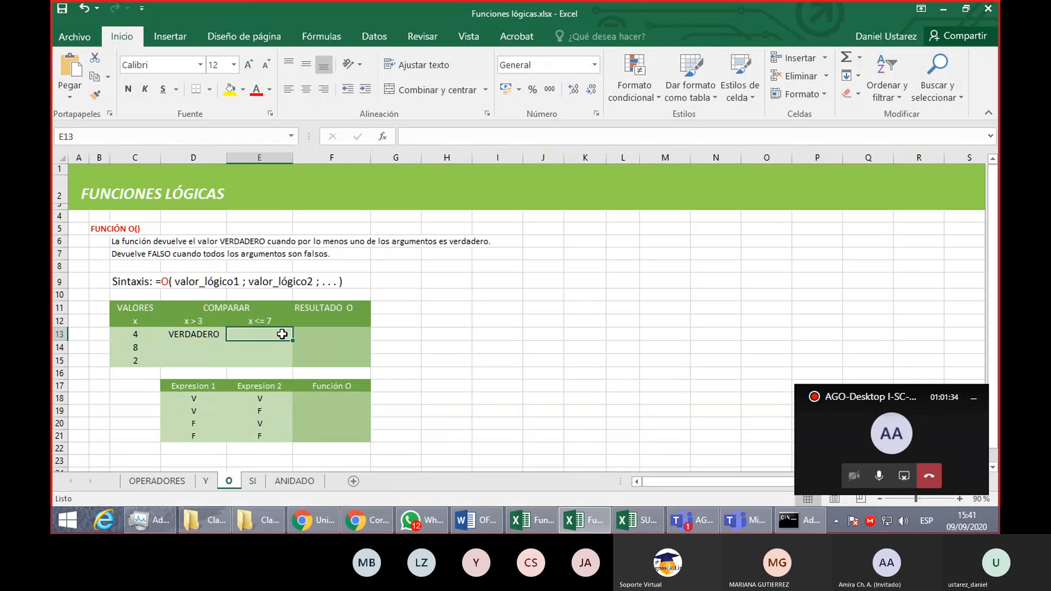
type("=")
left_click(155, 336)
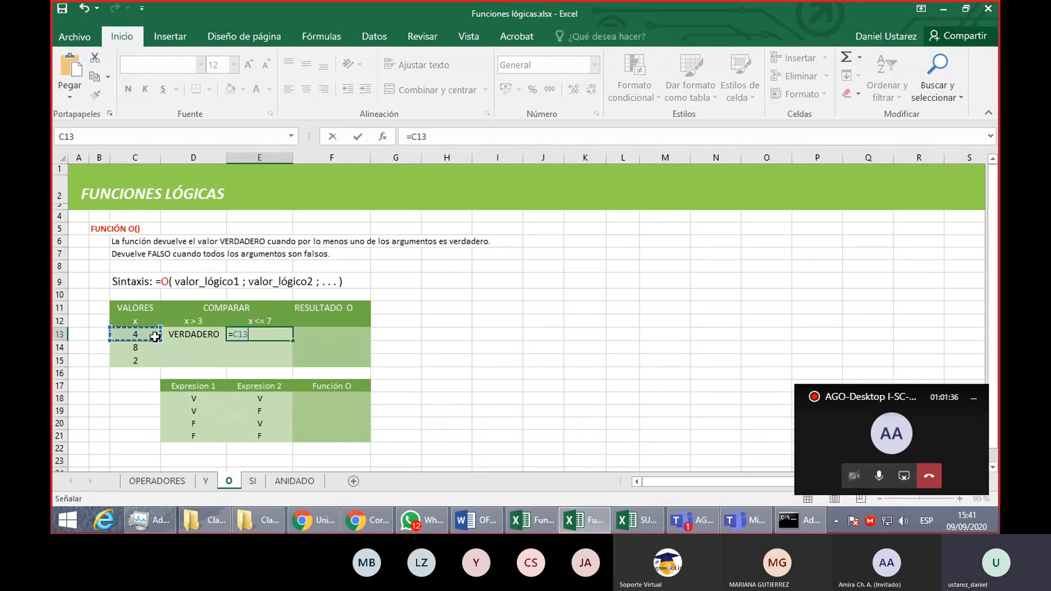
type("<=7")
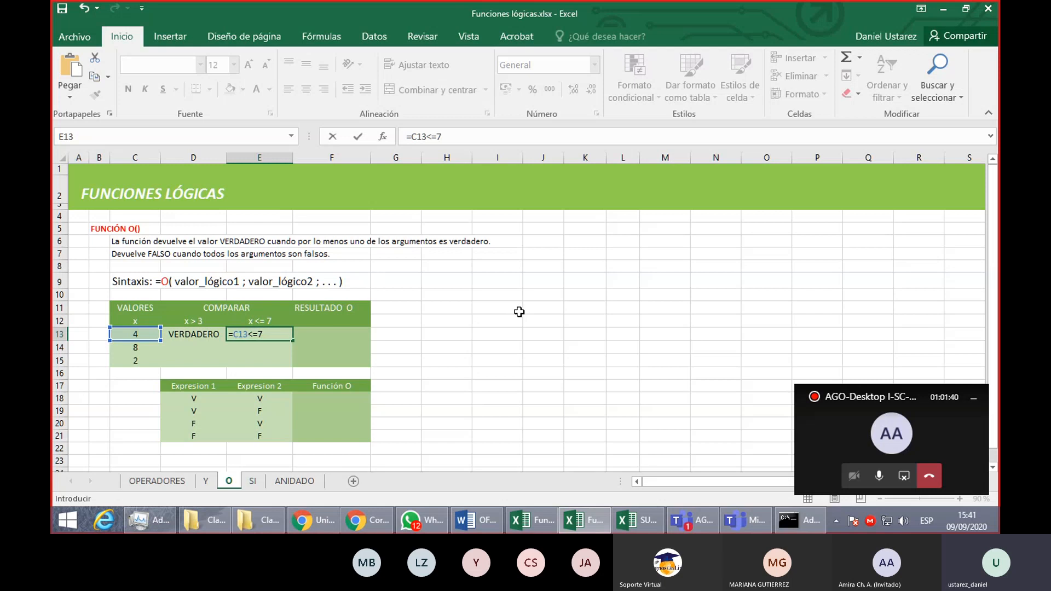
key("Return")
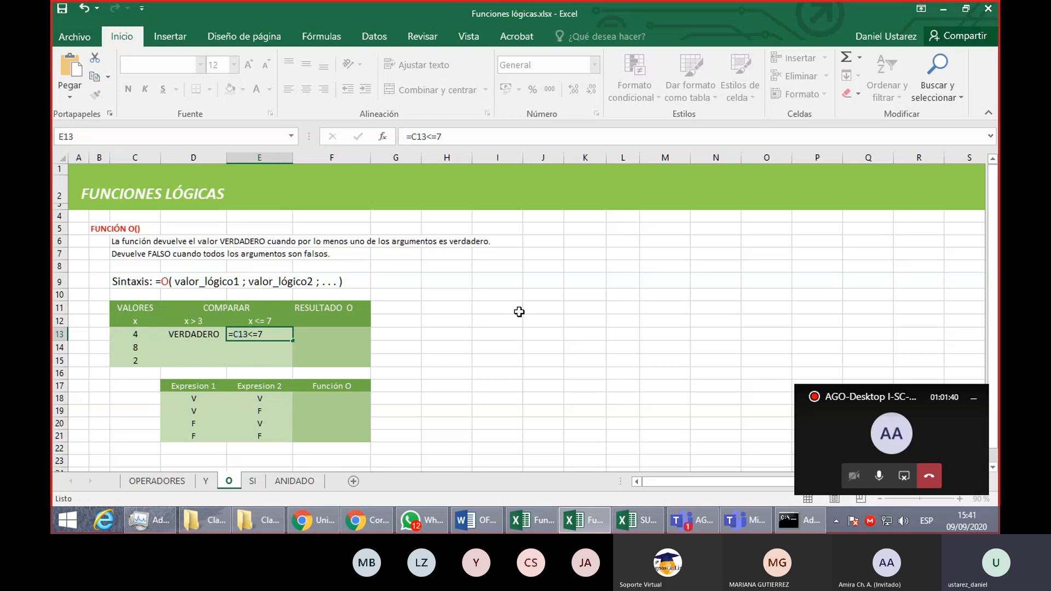
- Enter an O function in F13 under RESULTADO O that combines the two comparisons D13 and E13
left_click(333, 338)
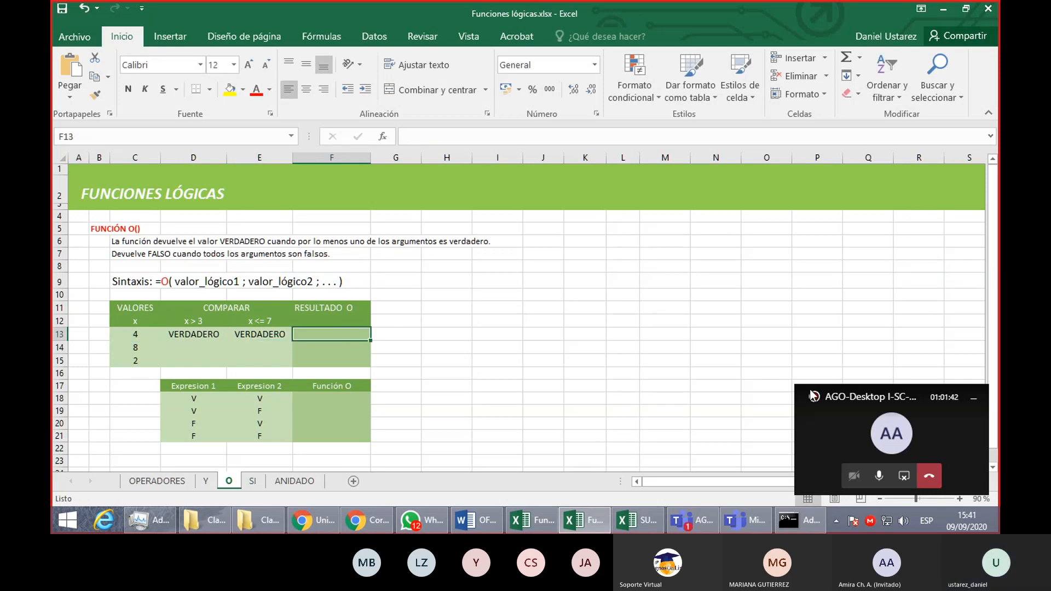
type("=O(")
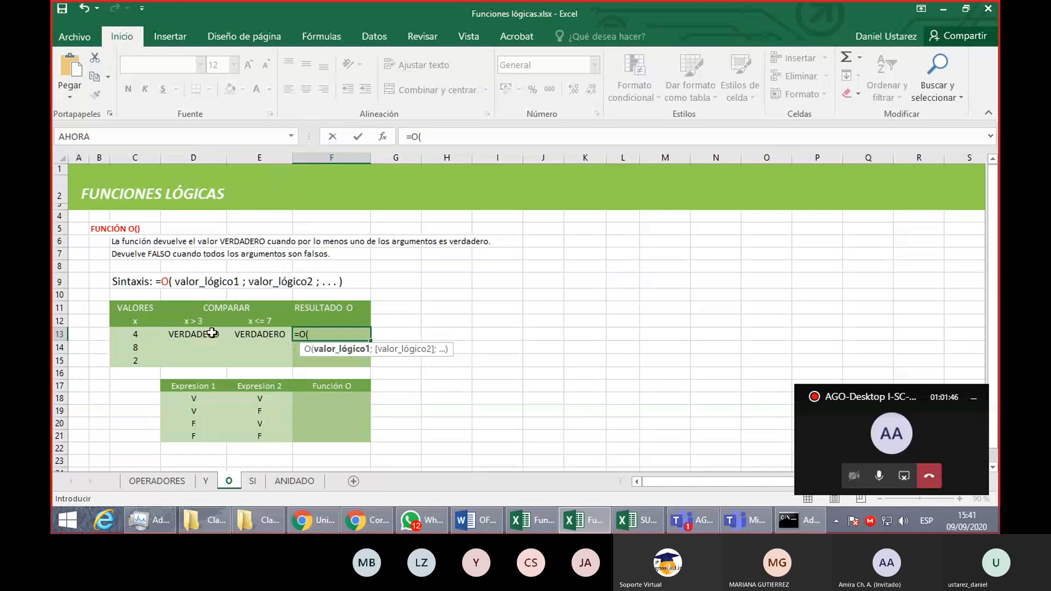
left_click(208, 334)
type(";")
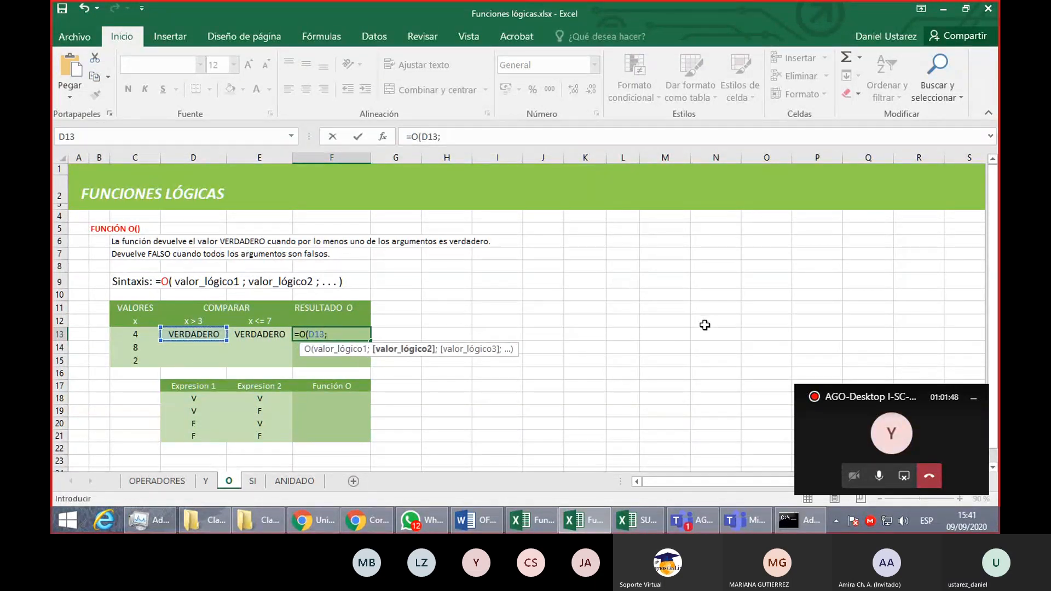
left_click(265, 335)
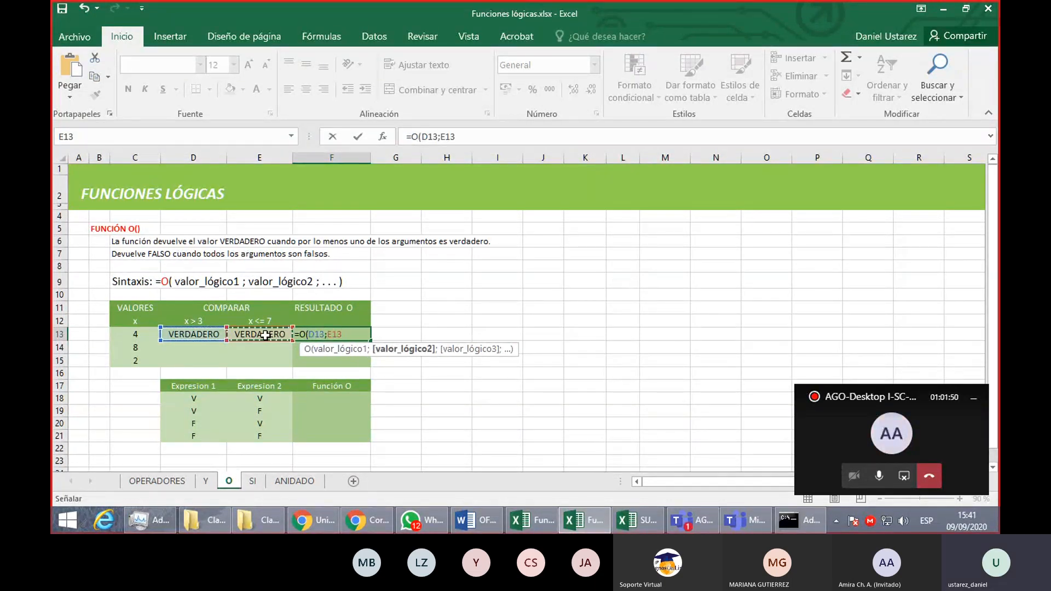
key("Return")
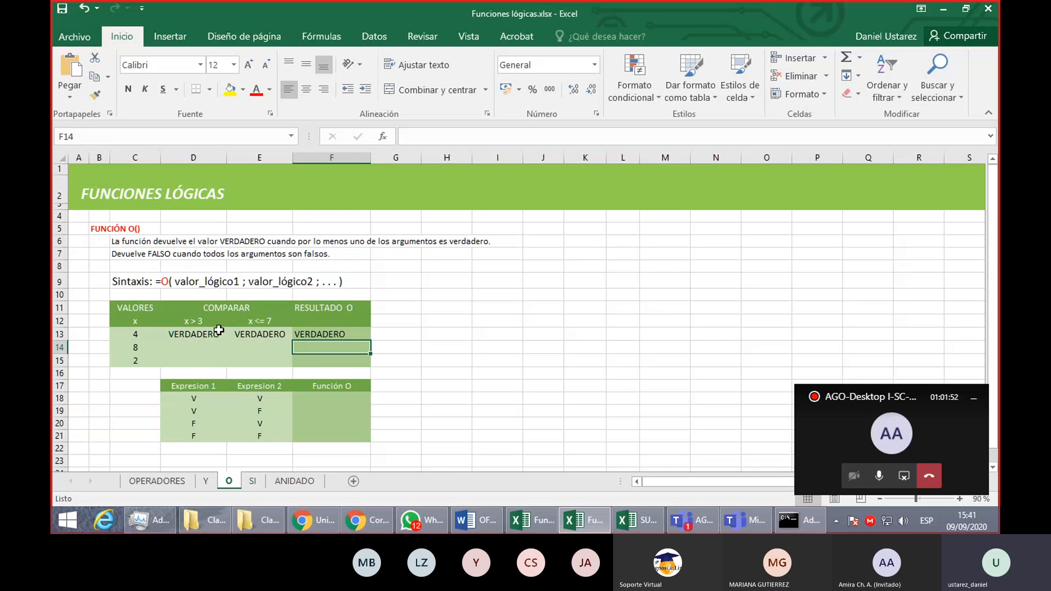
- Fill the comparison and O formulas in D13:F13 down through row 15
left_click_drag(219, 332, 342, 336)
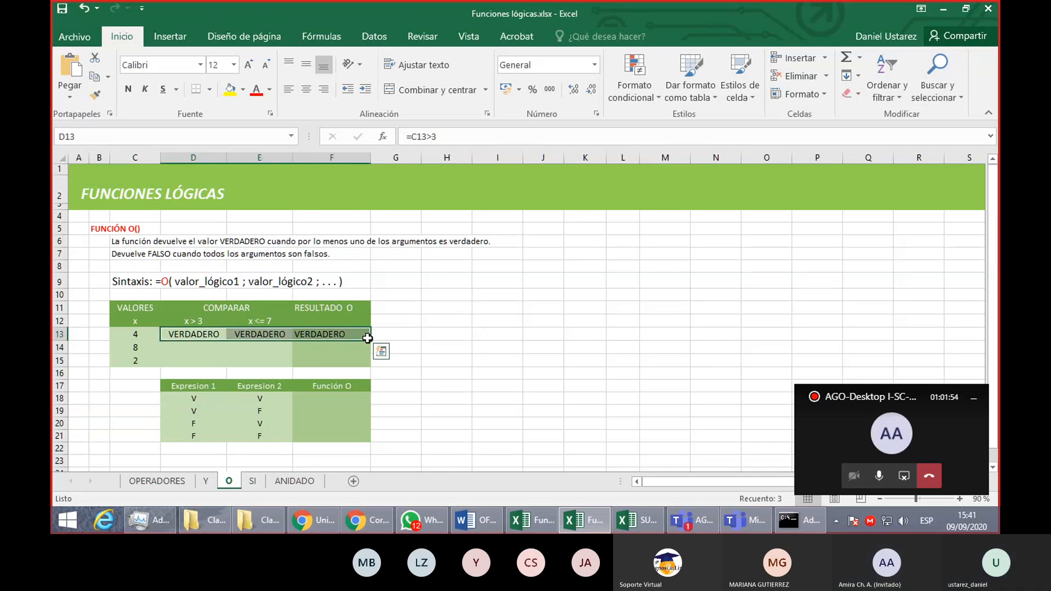
double_click(371, 340)
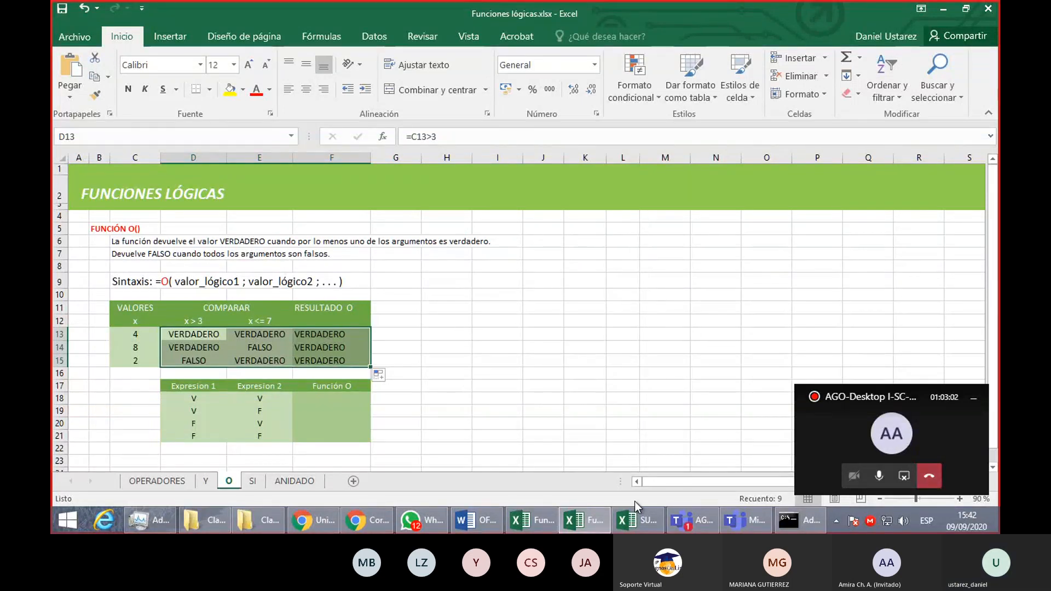
left_click(688, 518)
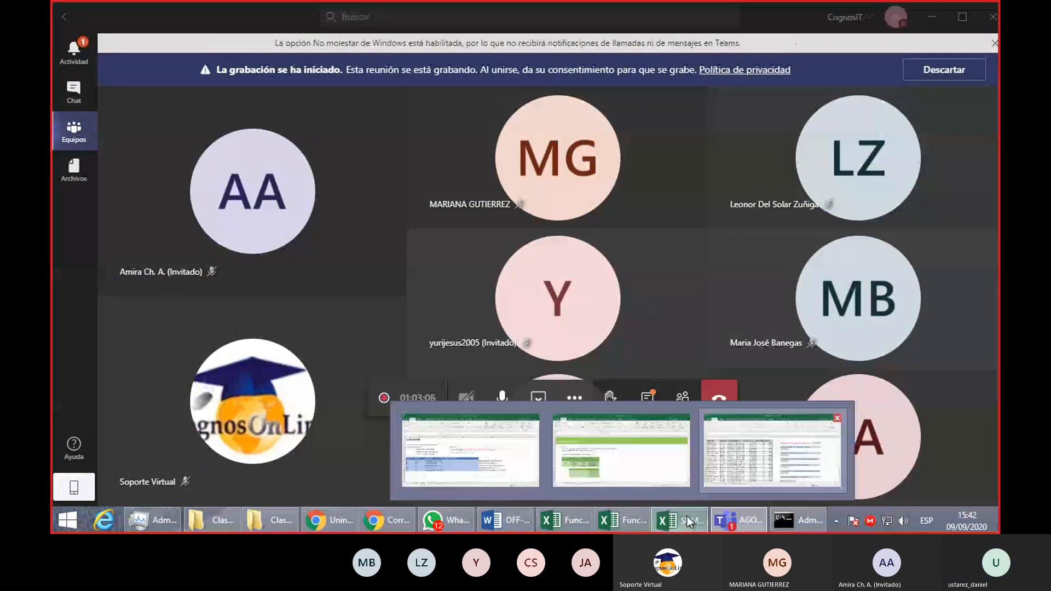
left_click(688, 517)
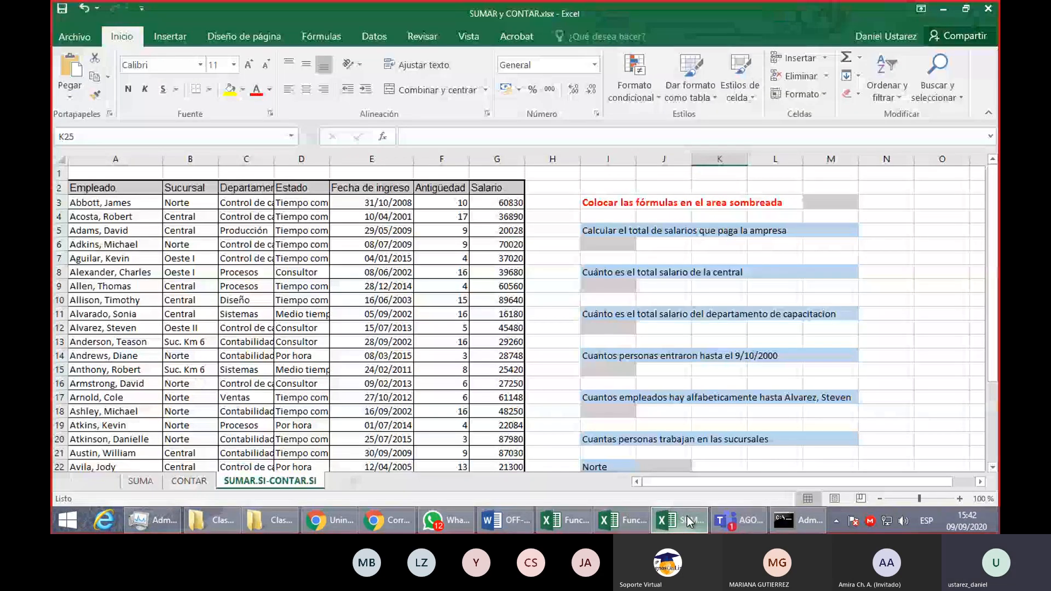
left_click(620, 527)
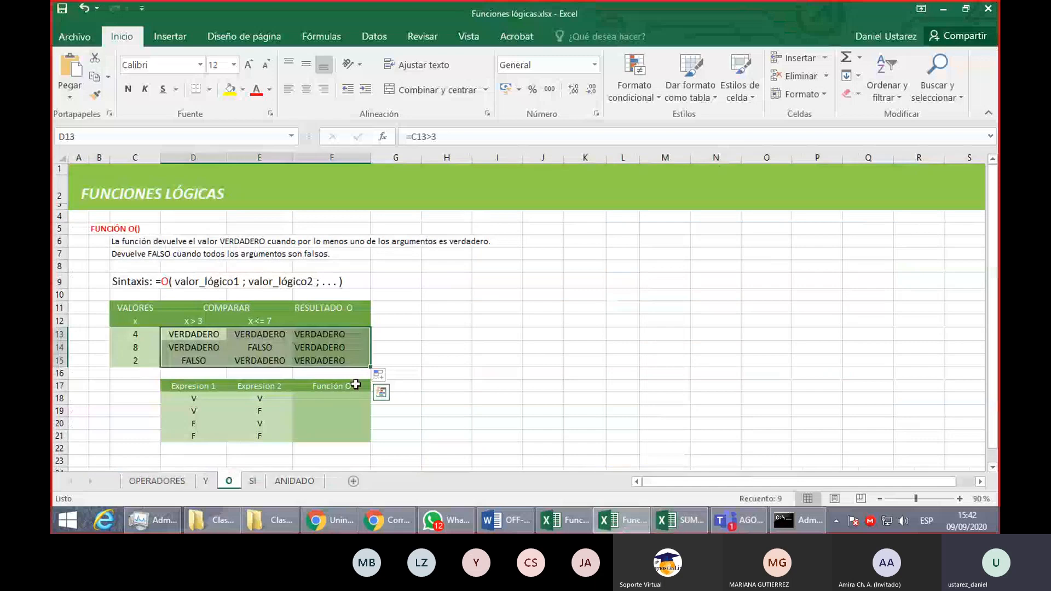
- Examine the O results in F13:F15 against the comparisons in D13:E15 and the function's description and syntax
left_click(417, 359)
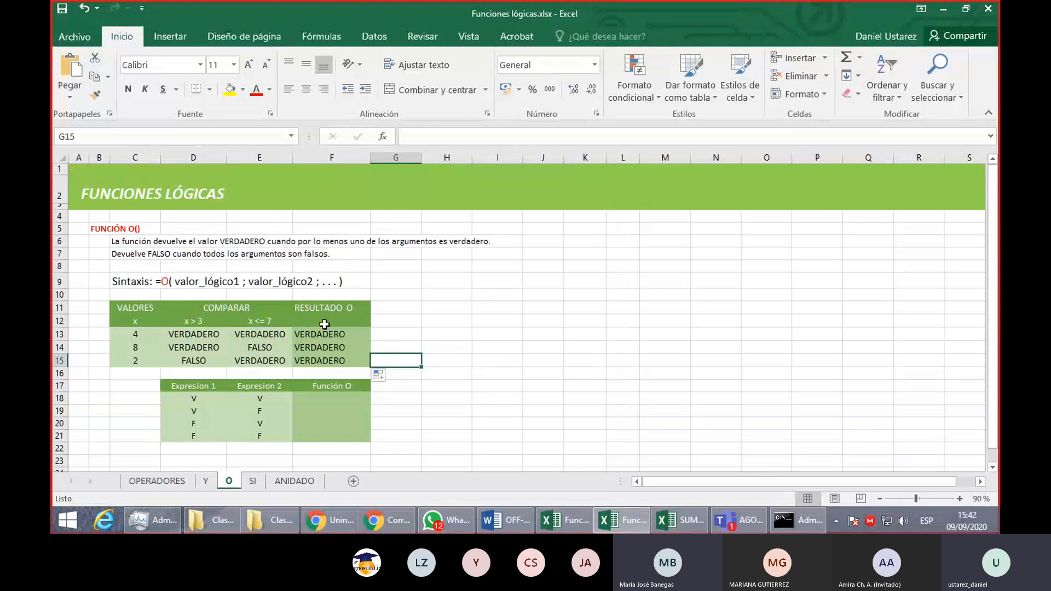
left_click_drag(326, 334, 338, 359)
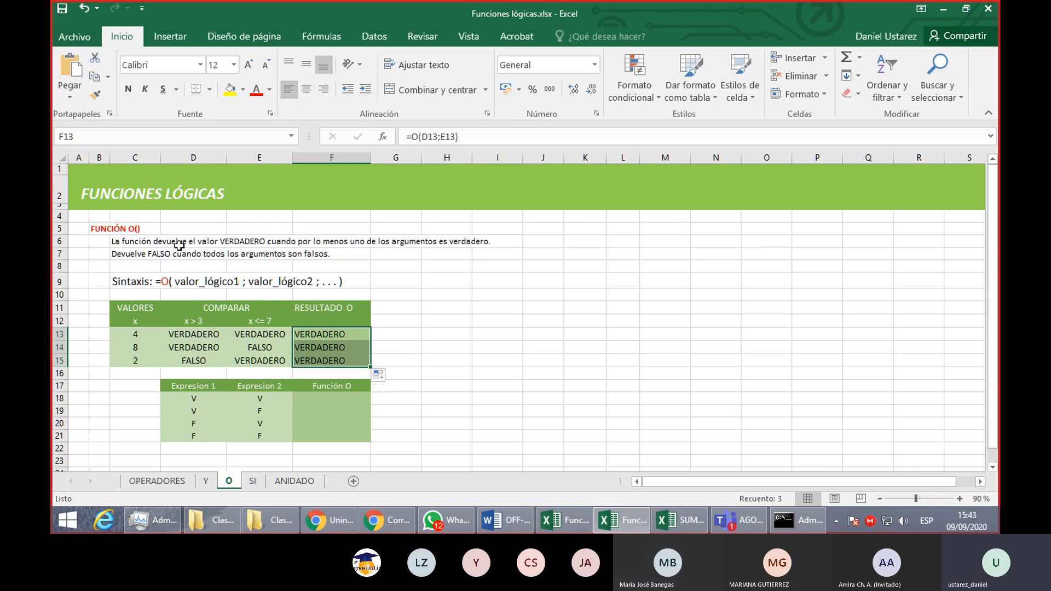
left_click_drag(143, 243, 497, 254)
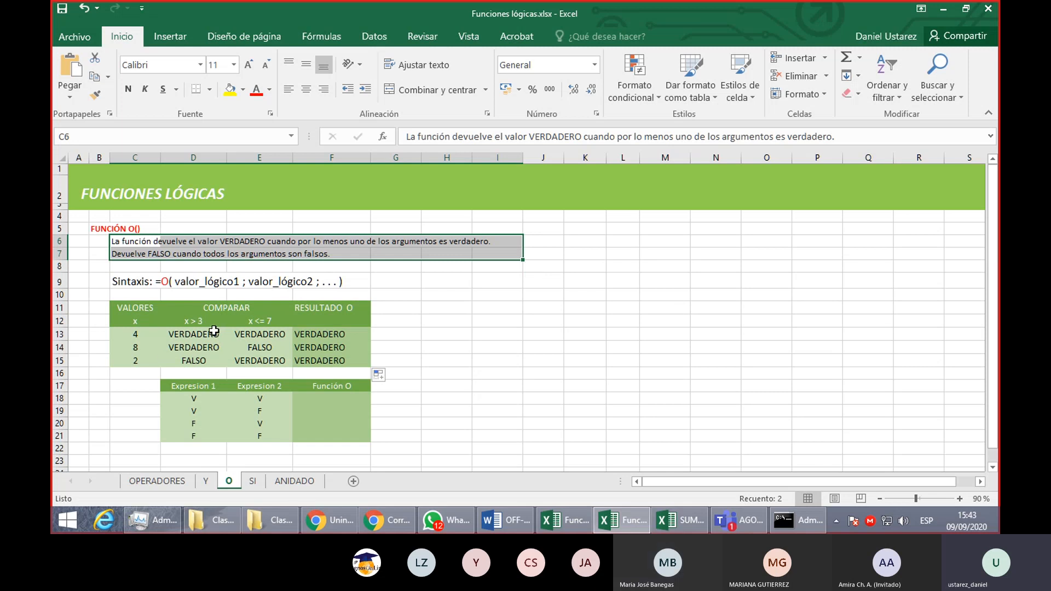
left_click_drag(210, 332, 265, 360)
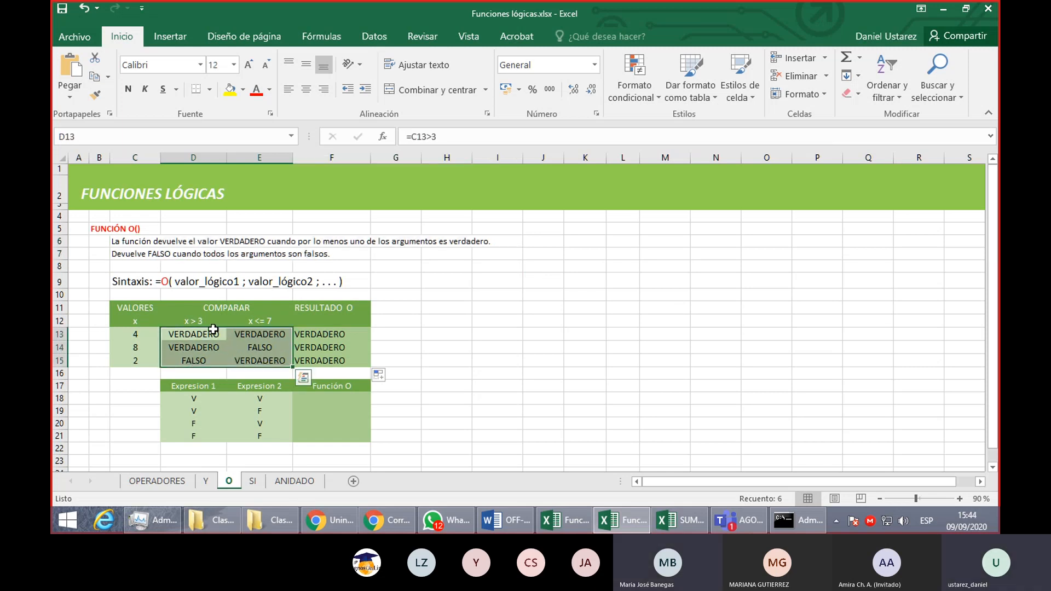
left_click_drag(209, 333, 259, 334)
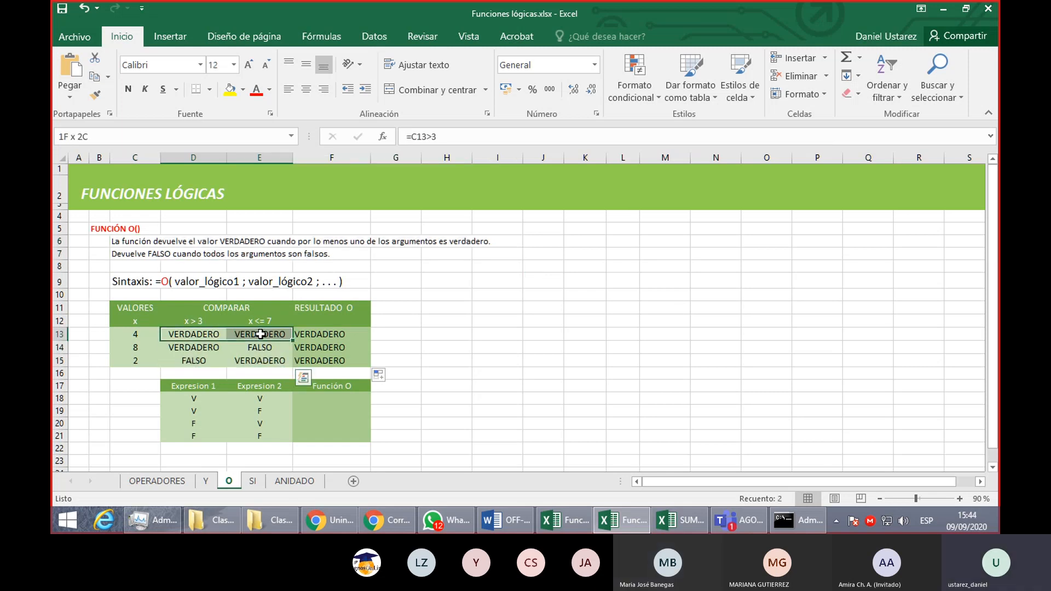
left_click(206, 347)
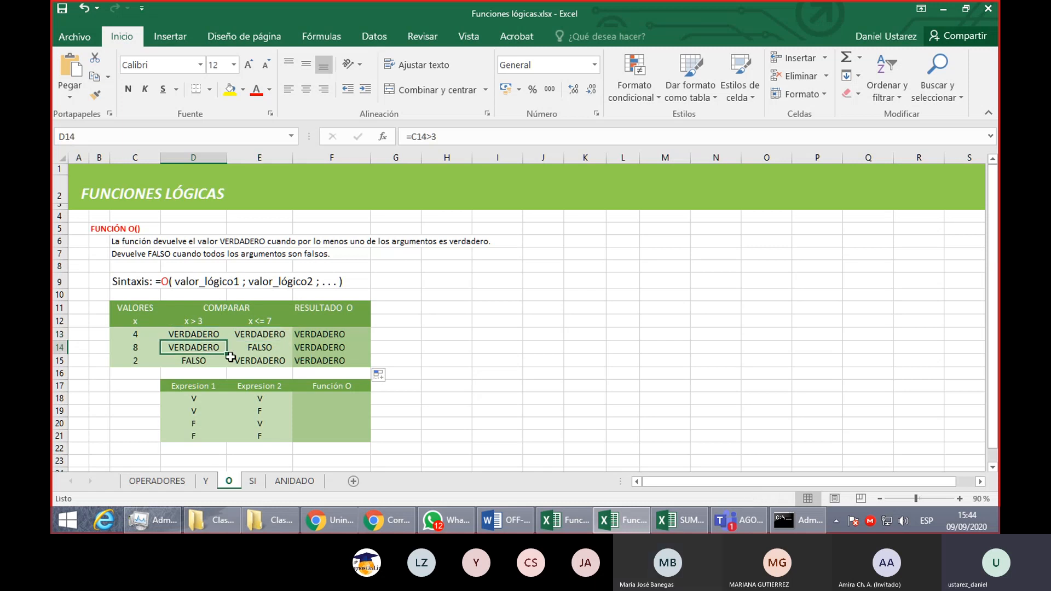
left_click(250, 360)
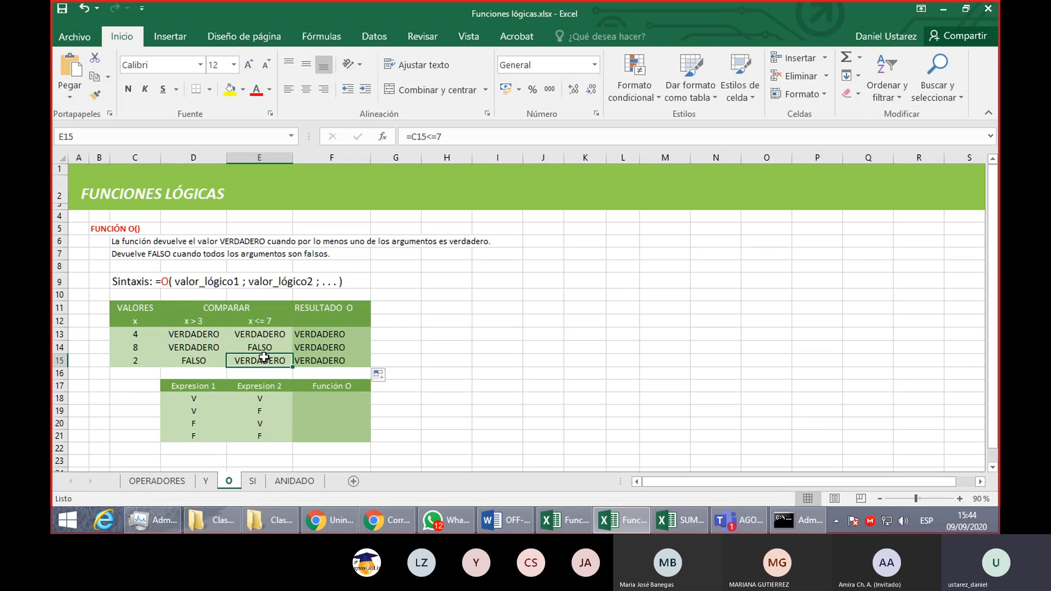
left_click_drag(352, 336, 353, 361)
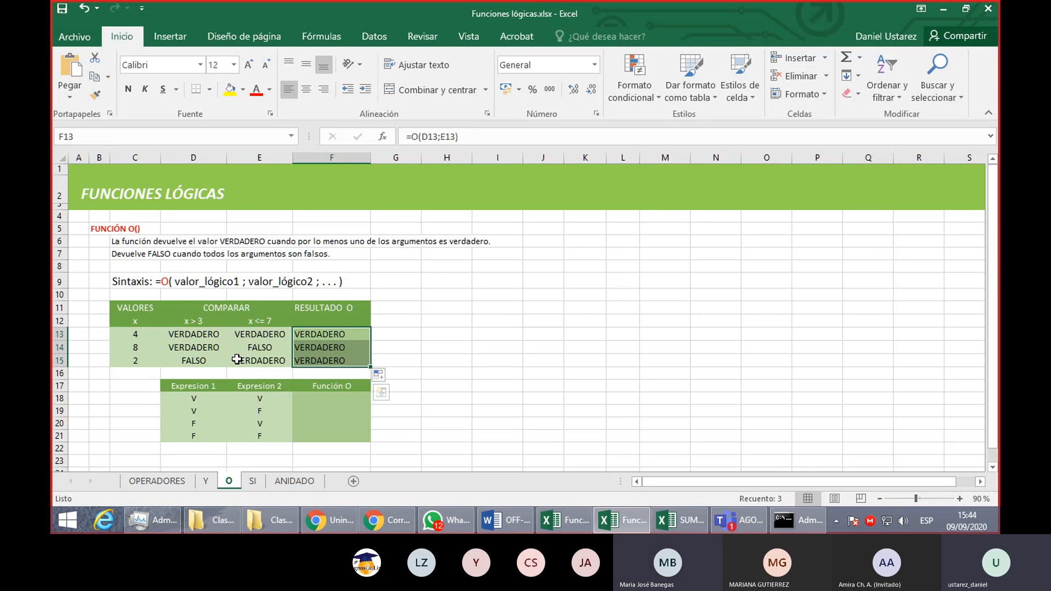
left_click(244, 362)
left_click(203, 348)
left_click(261, 332)
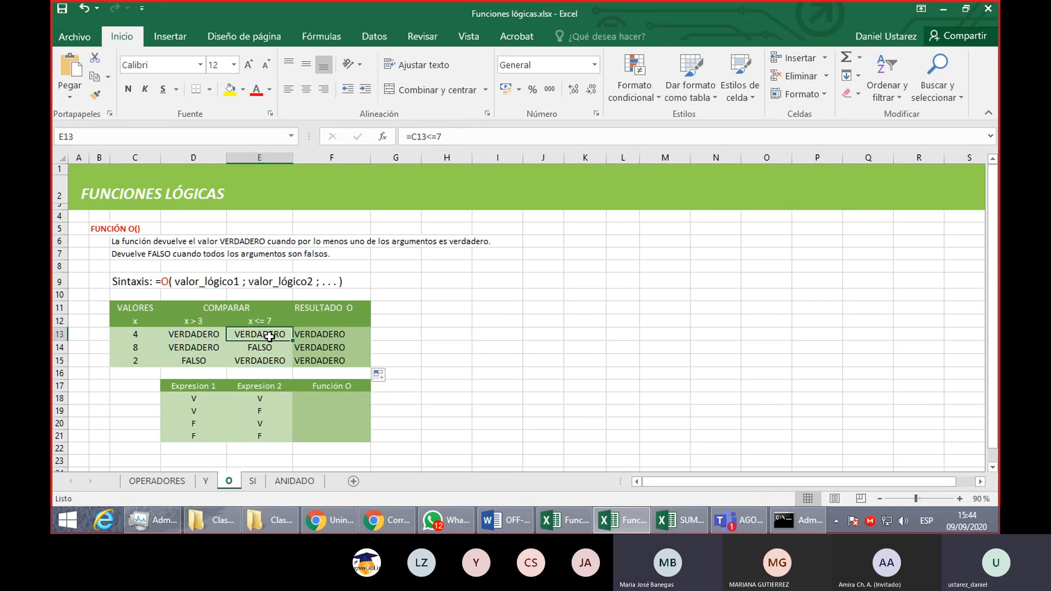
left_click_drag(188, 282, 342, 280)
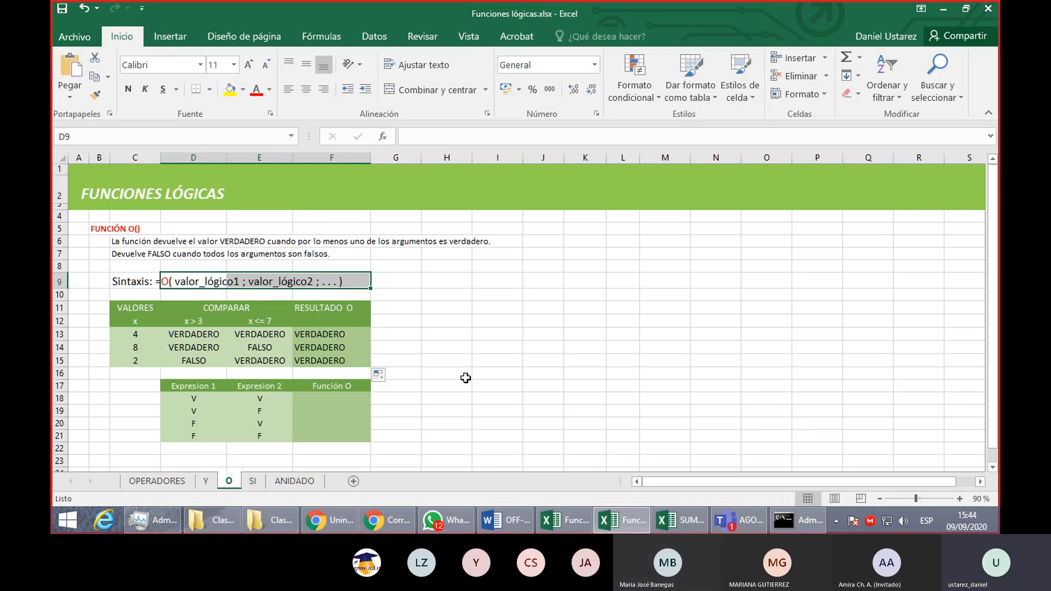
- Complete the Función O column of the truth table by entering V, V, V and F in F18:F21
left_click(323, 398)
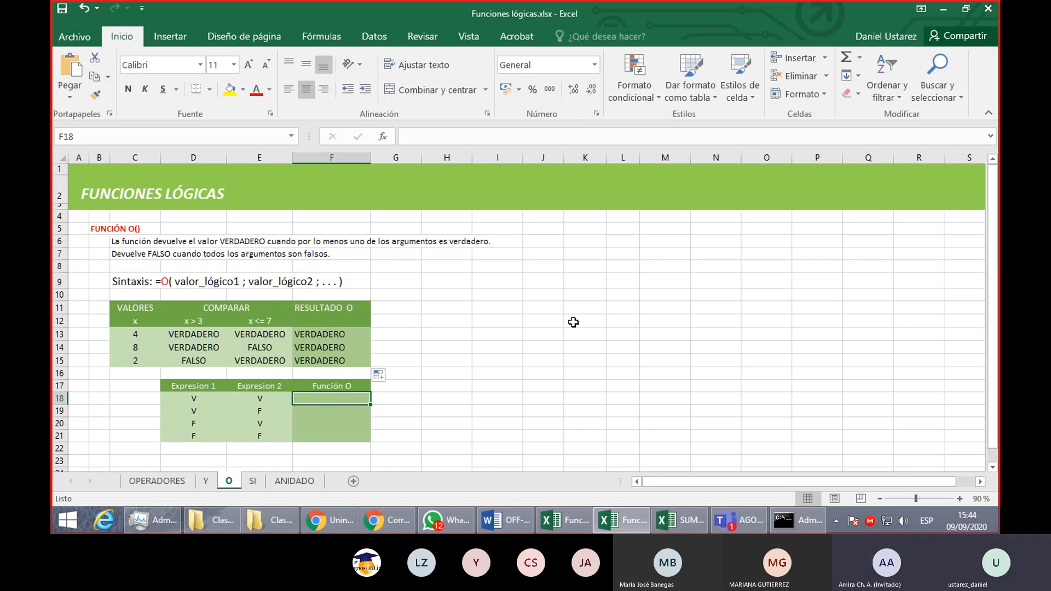
type("V")
key("Return")
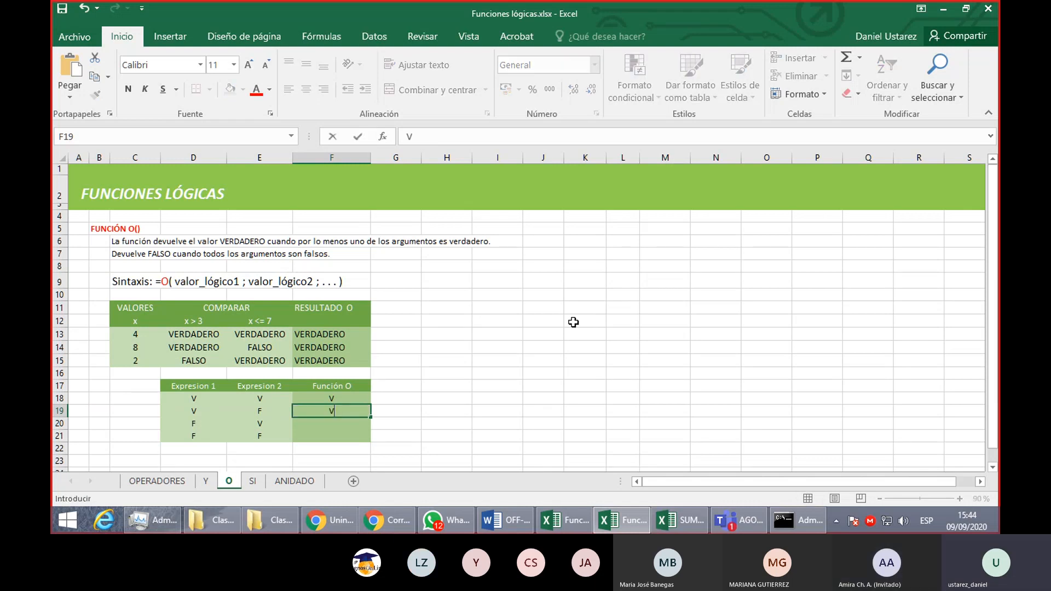
type("V")
key("Return")
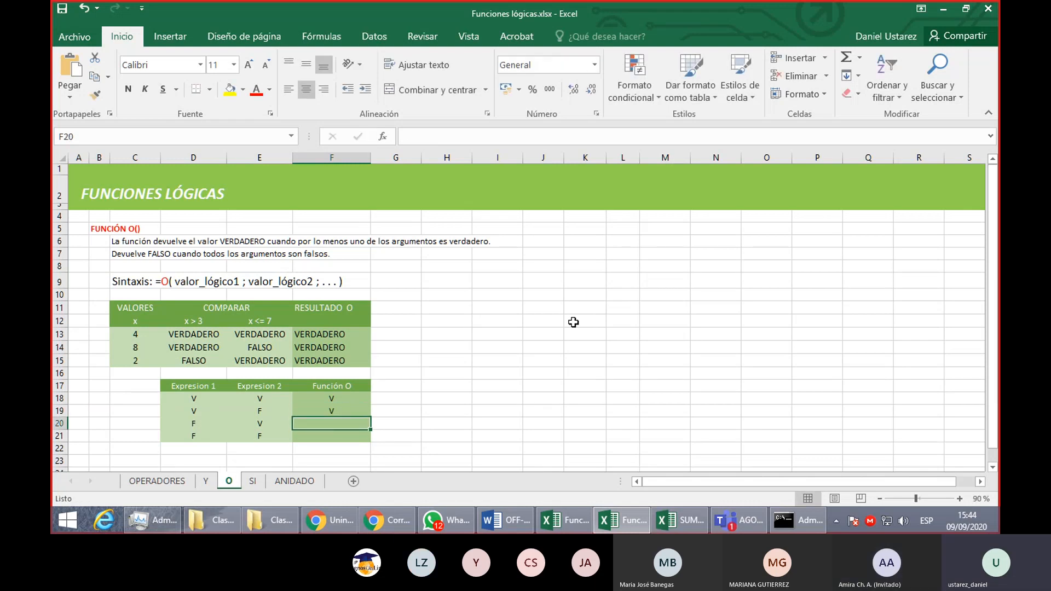
type("V")
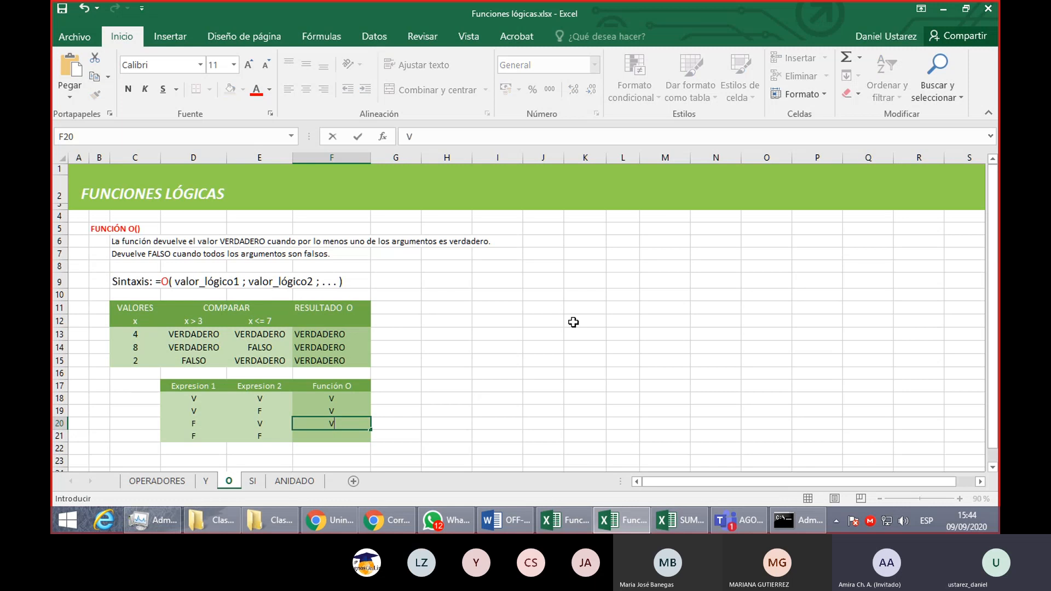
key("Return")
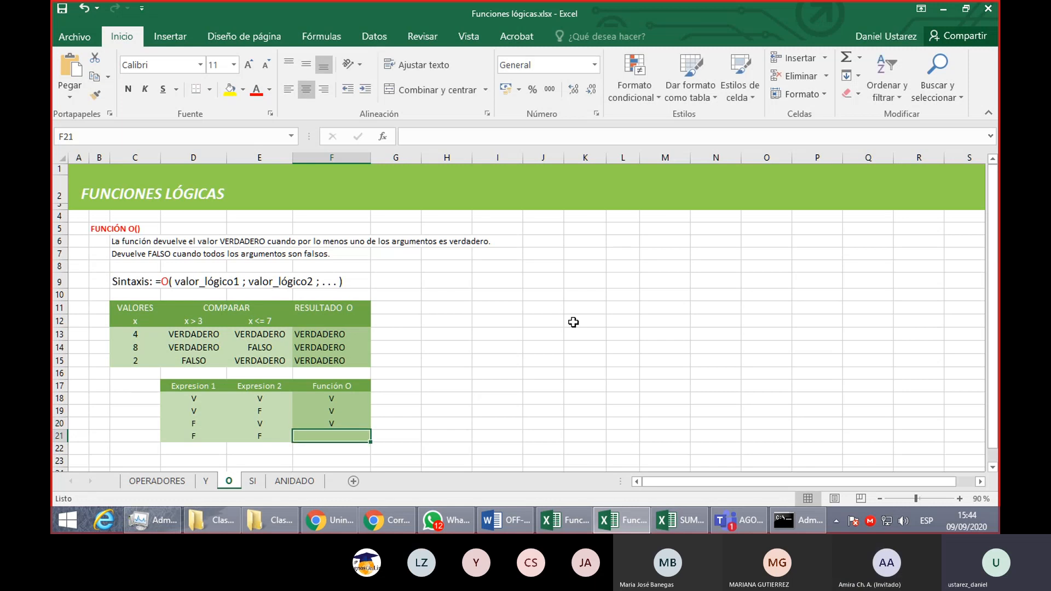
type("F")
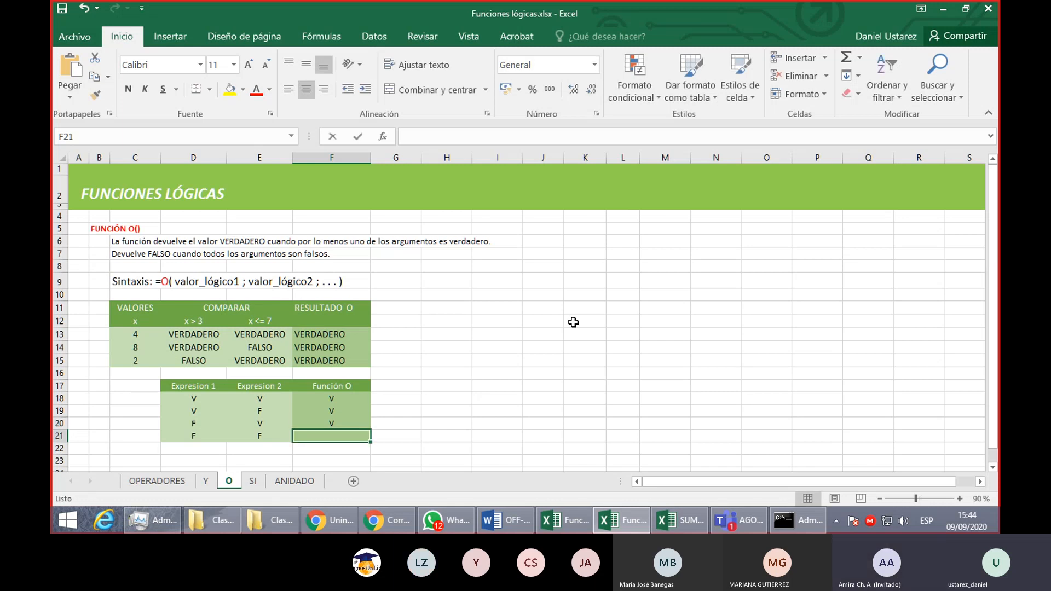
key("Return")
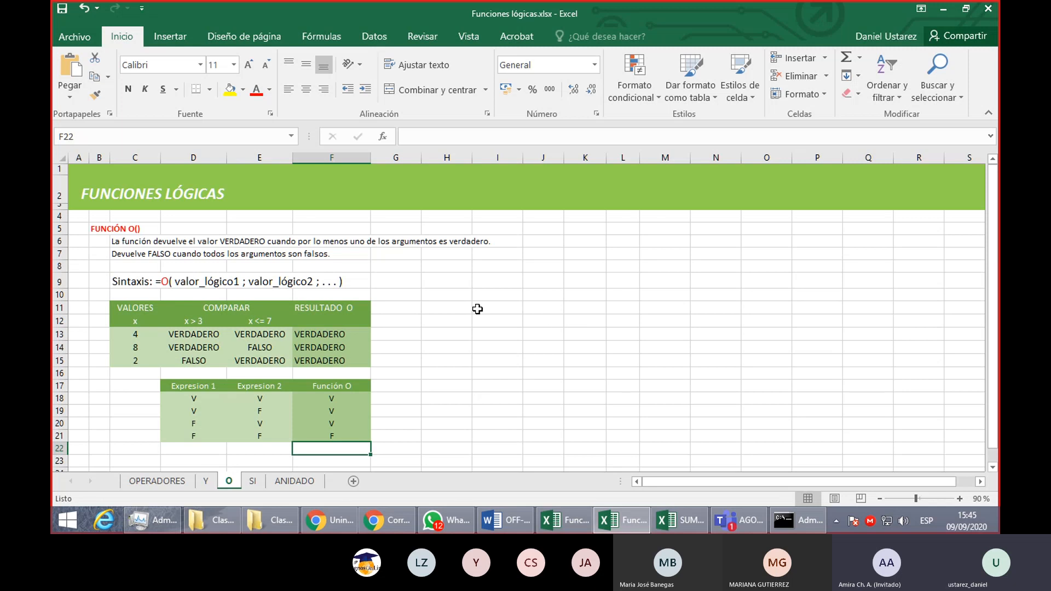
- Enter the sample expression V o F o V o F o V o F in H10, beside the exercise table
left_click(463, 296)
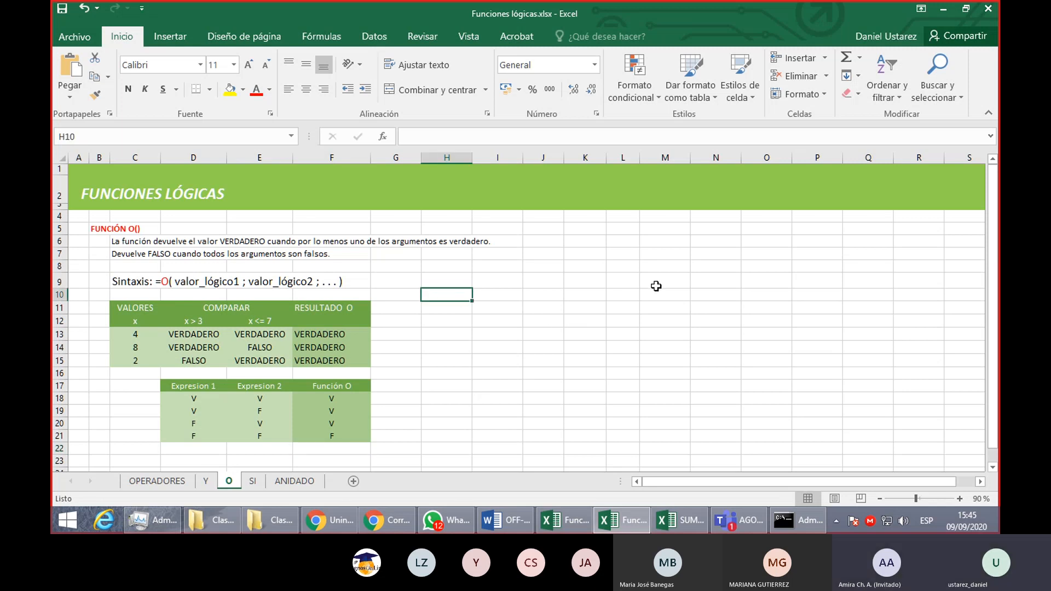
type("V")
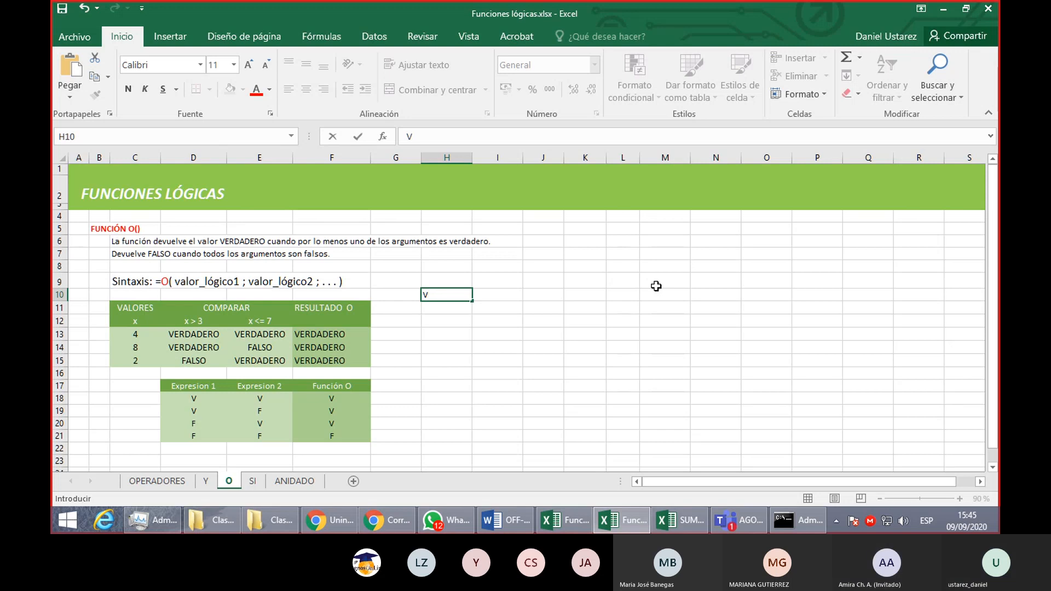
key("Escape")
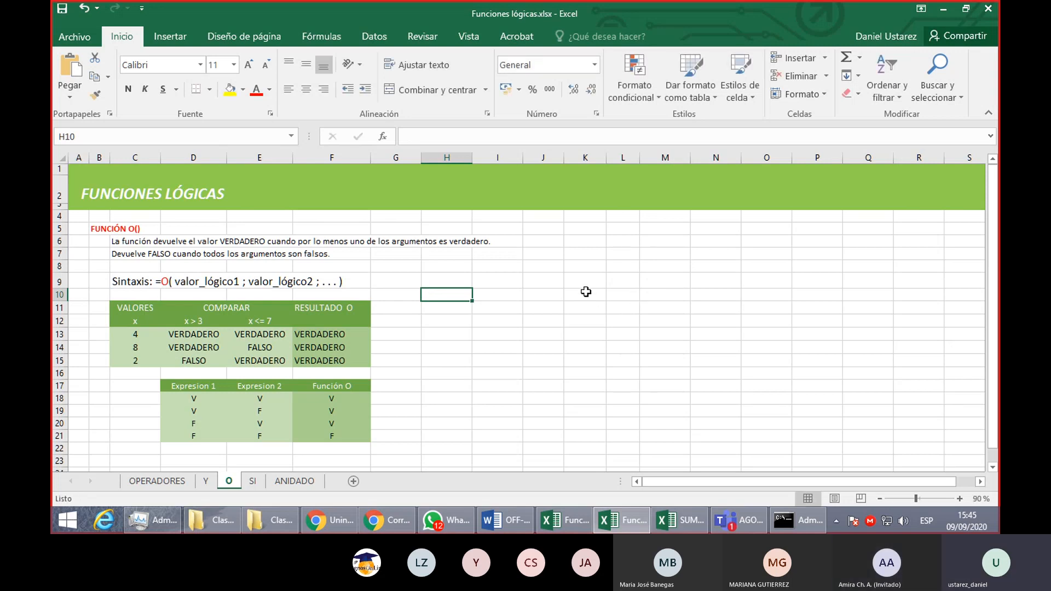
scroll(586, 292, "up", 2)
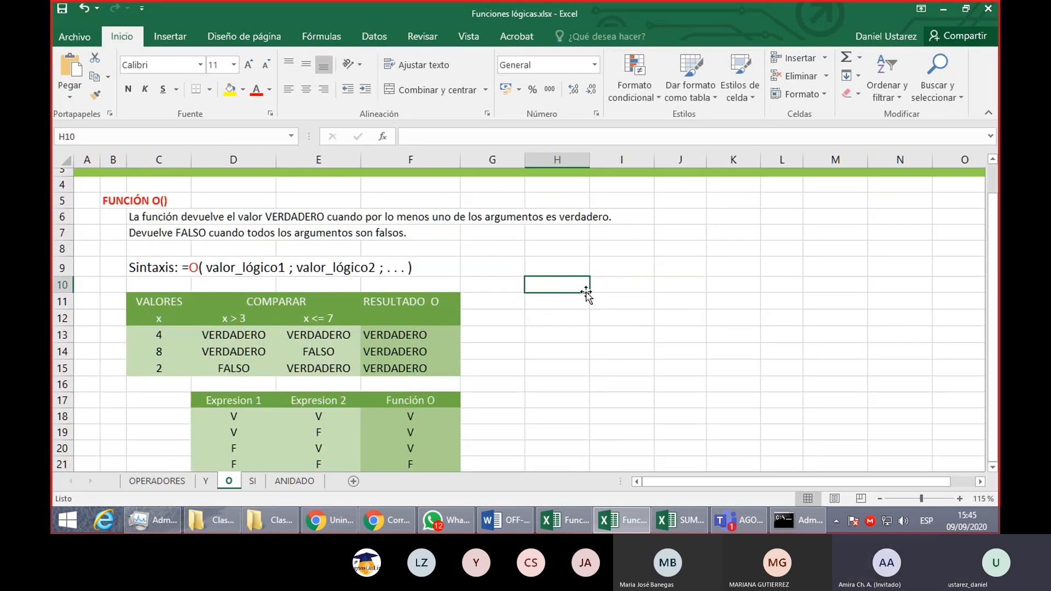
type("V")
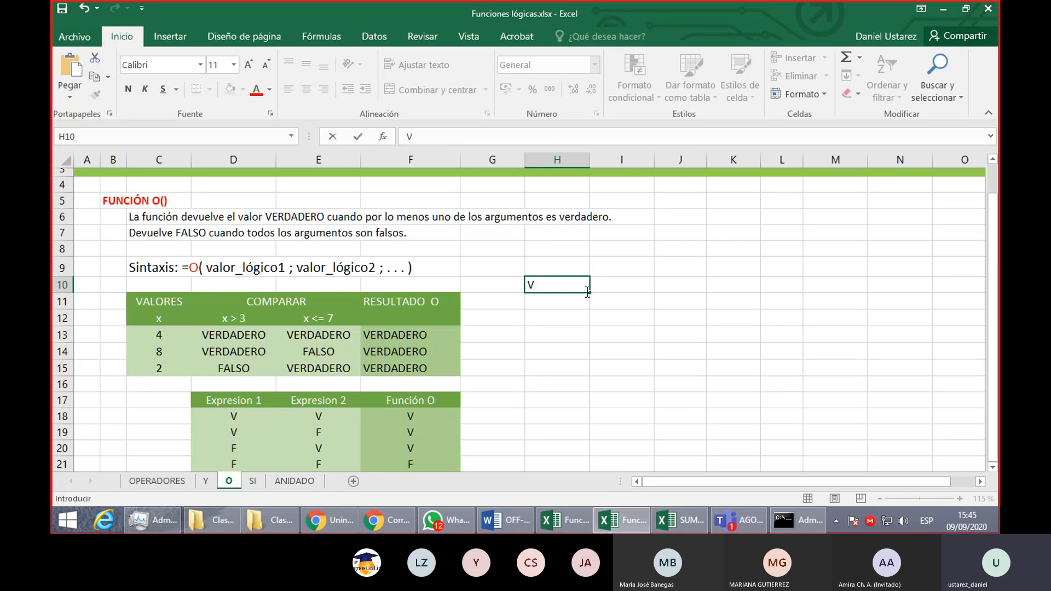
type(" o")
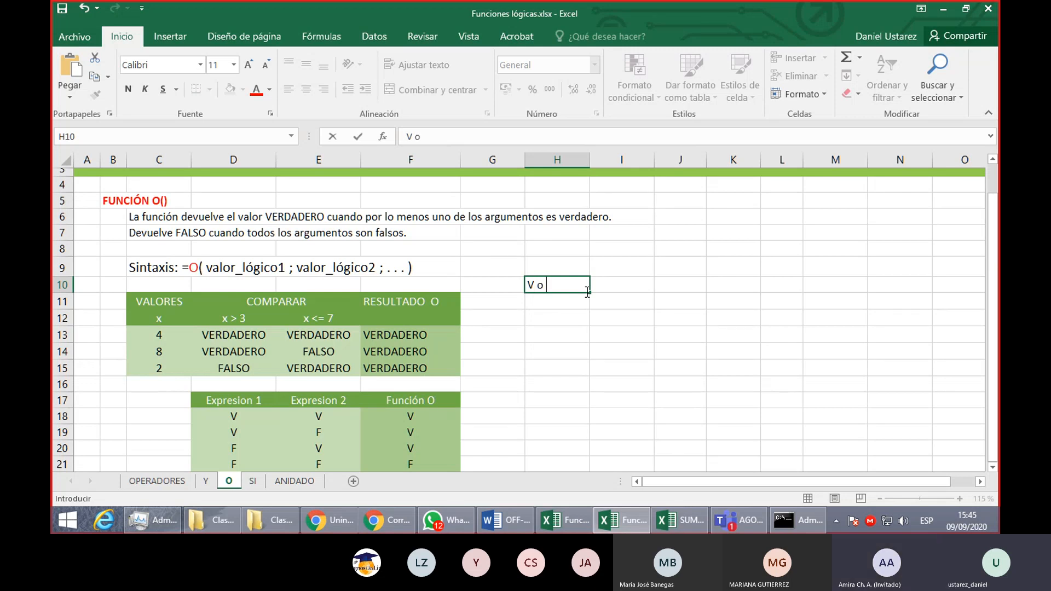
type(" F o V")
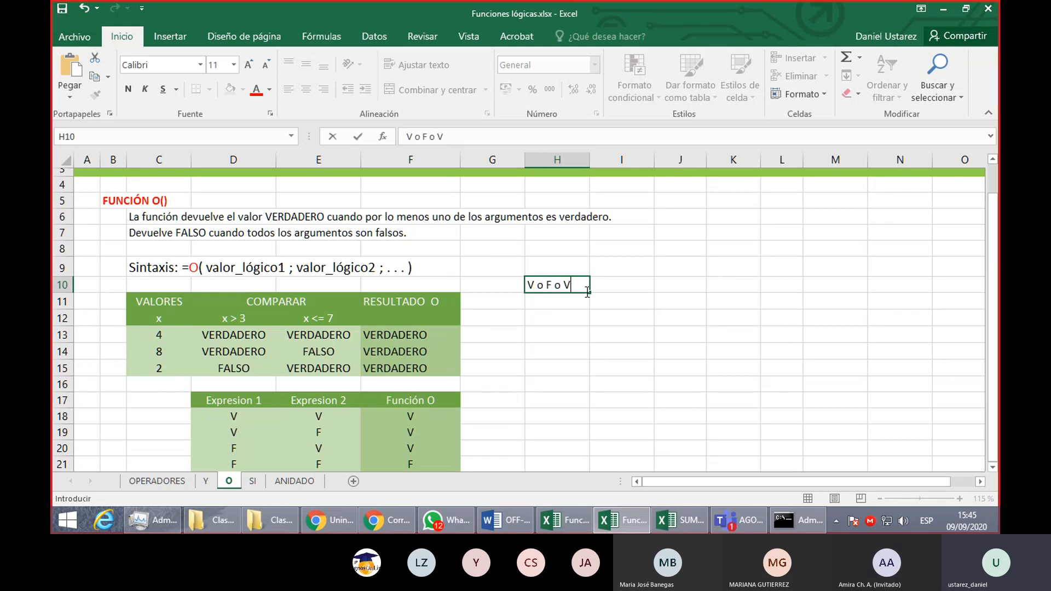
type(" o F o V o F")
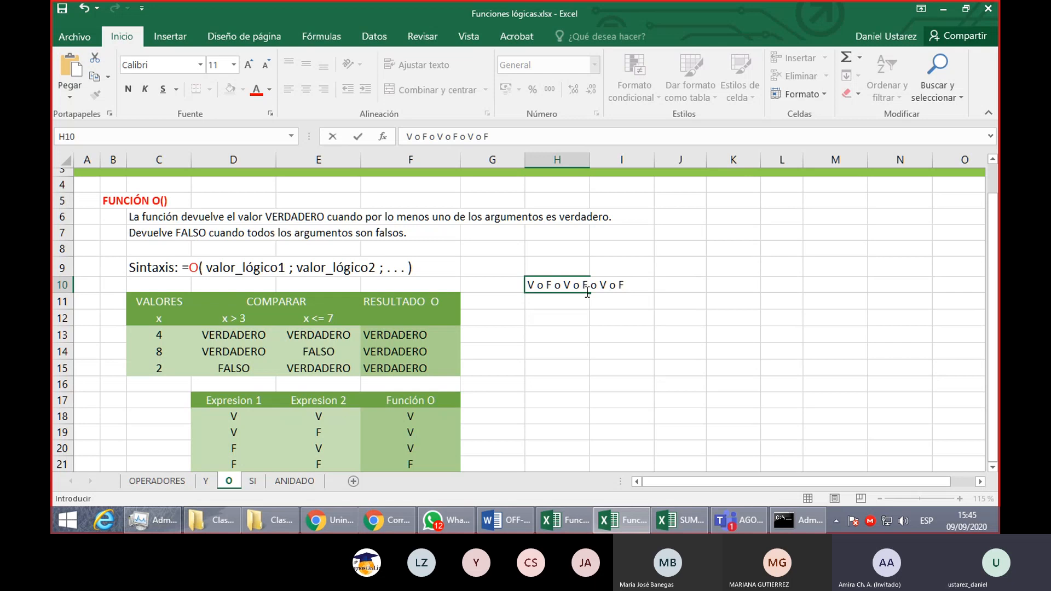
key("Return")
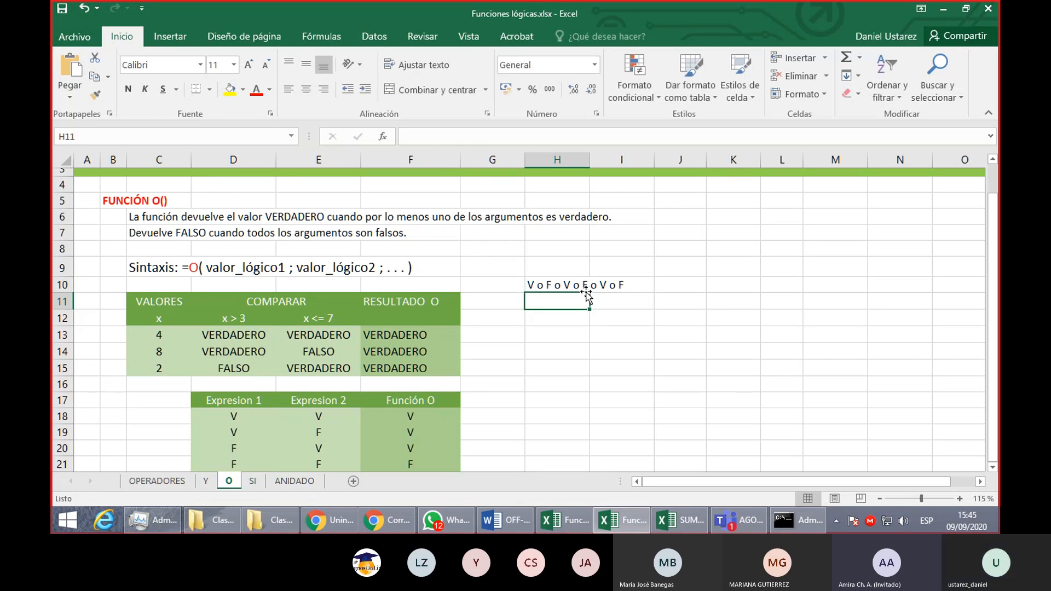
left_click(570, 281)
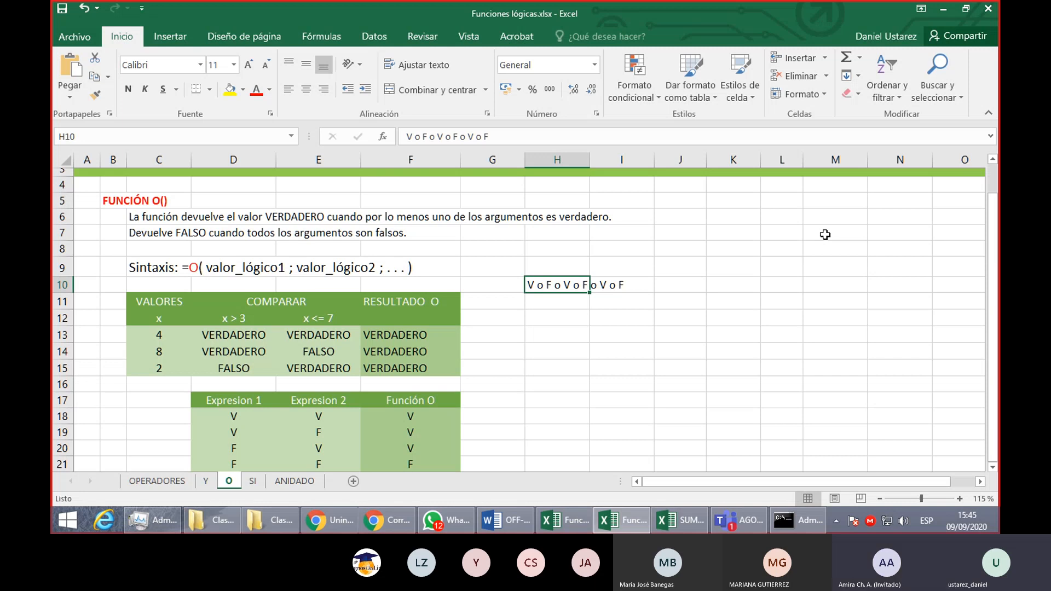
key("Down")
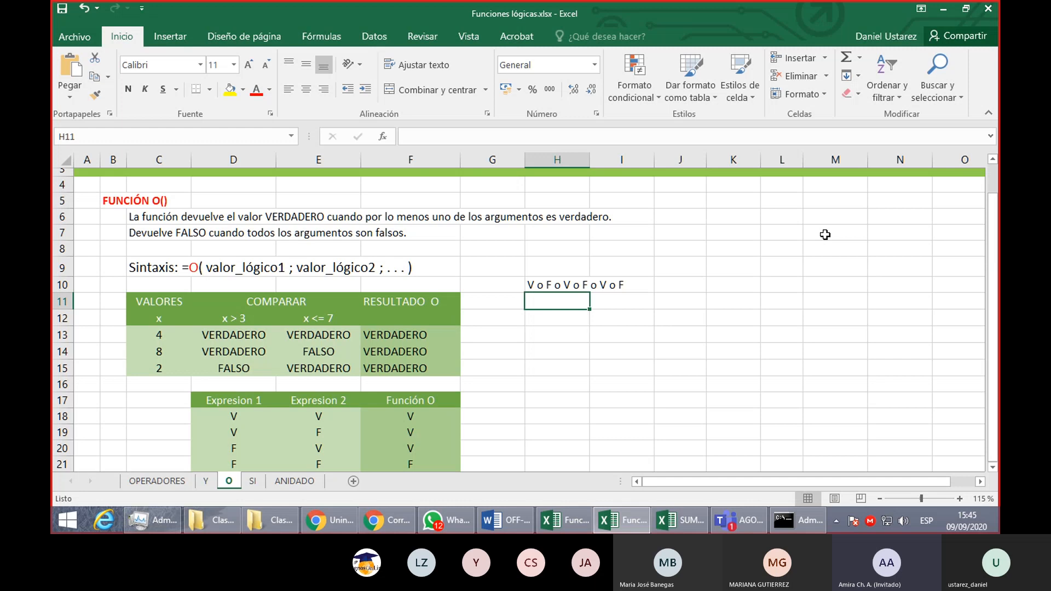
left_click(559, 282)
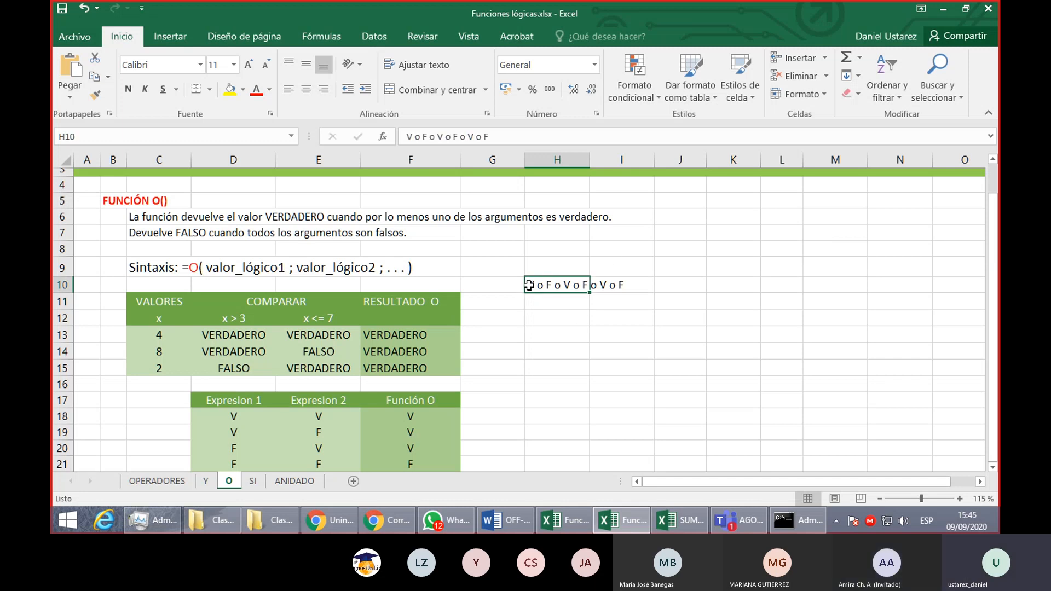
left_click_drag(529, 285, 629, 284)
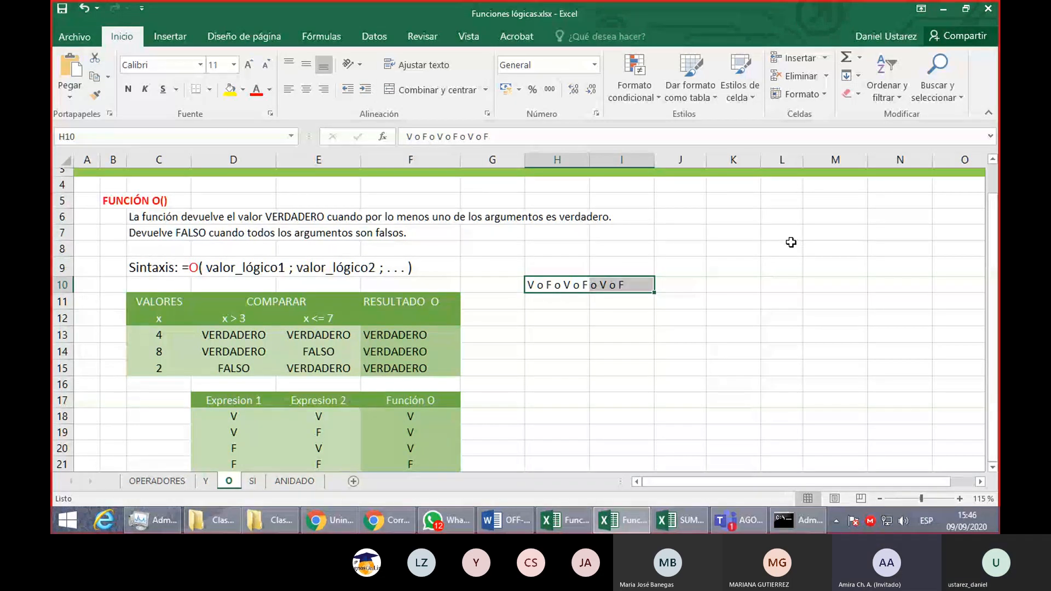
- Enter the sample expression V y F y V y F y V y F in H11, below the O expression
key("Down")
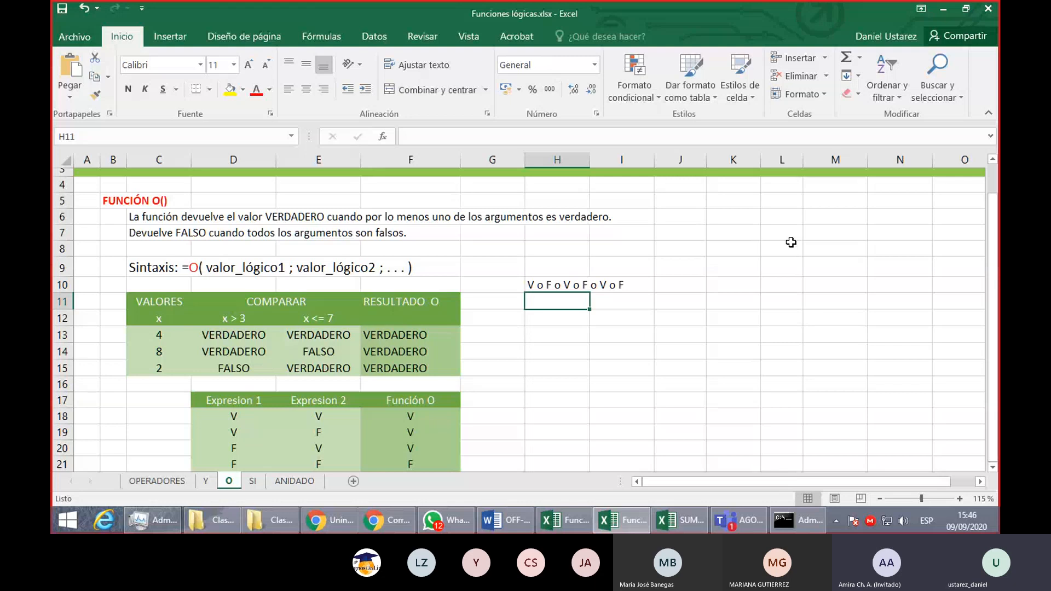
type("V")
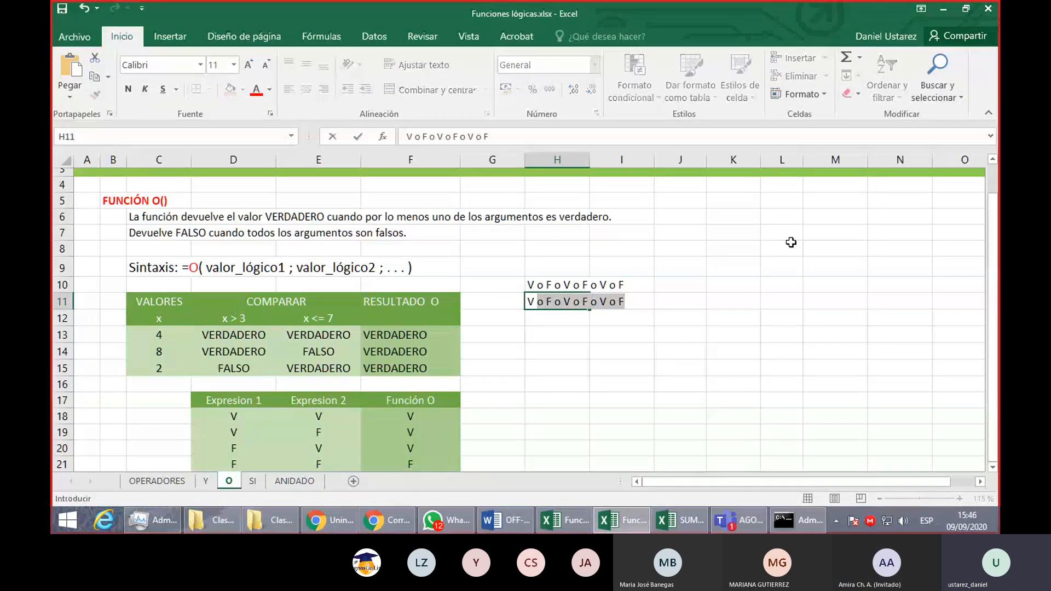
type(" y F")
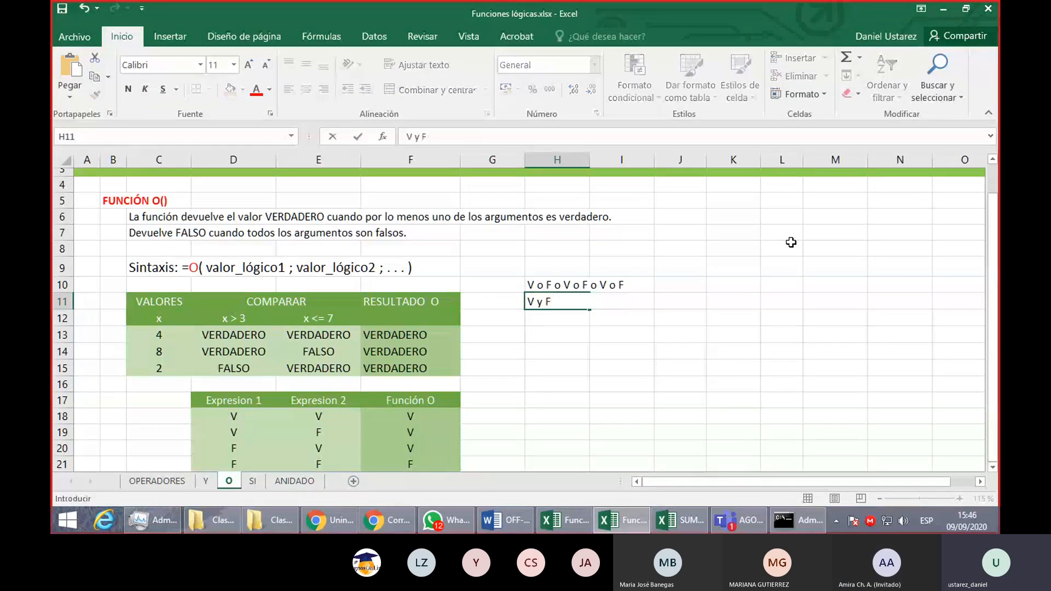
type(" y V y F y V y F")
key("Return")
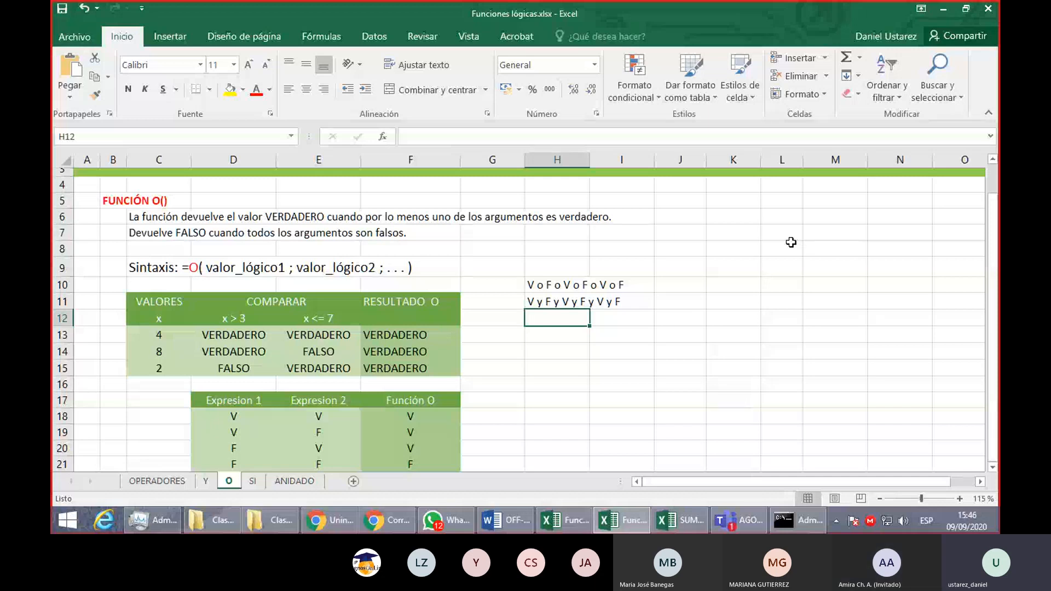
- Enter the mixed expression V y F o V o F in H13, combining the Y and O operators
left_click(537, 299)
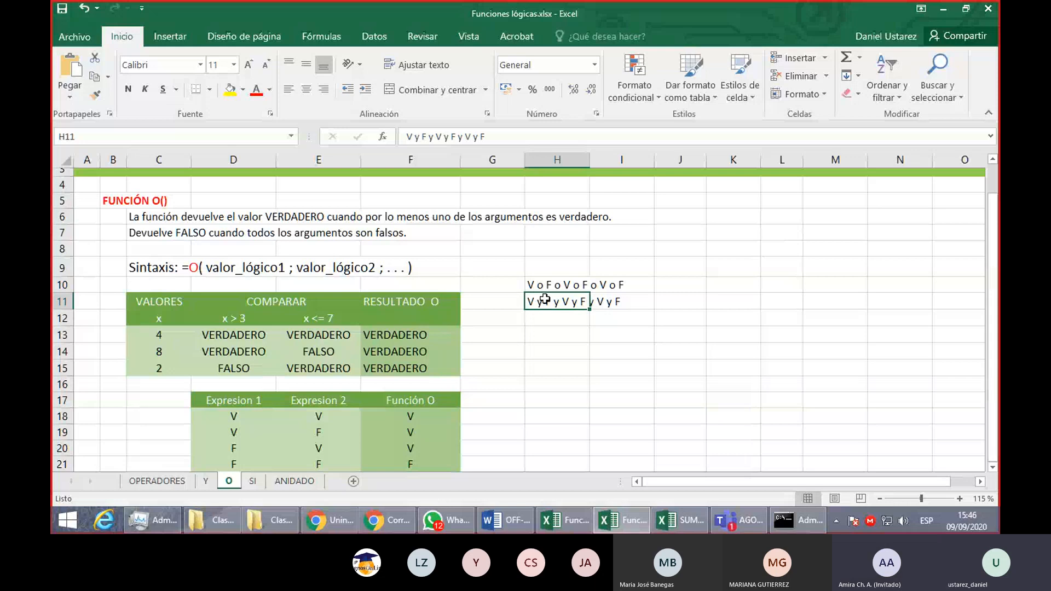
left_click(554, 330)
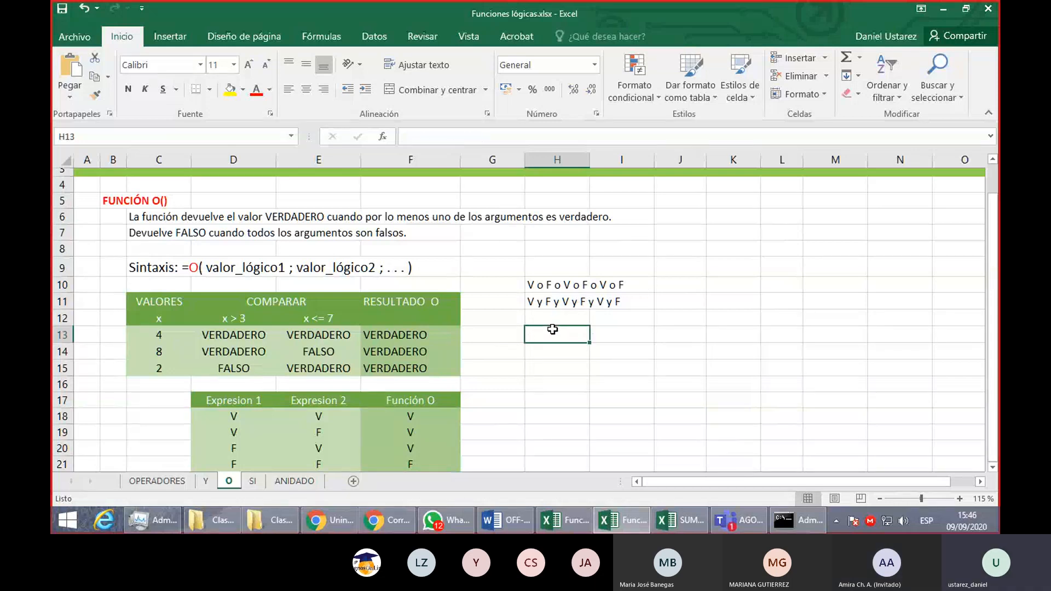
scroll(553, 330, "up", 1, "ctrl")
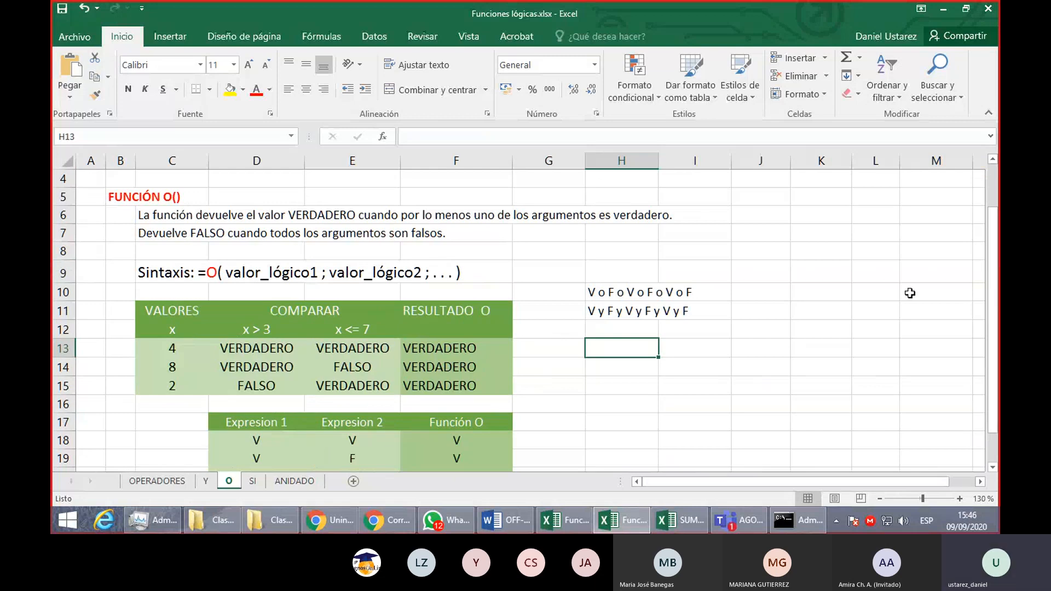
type("Vy")
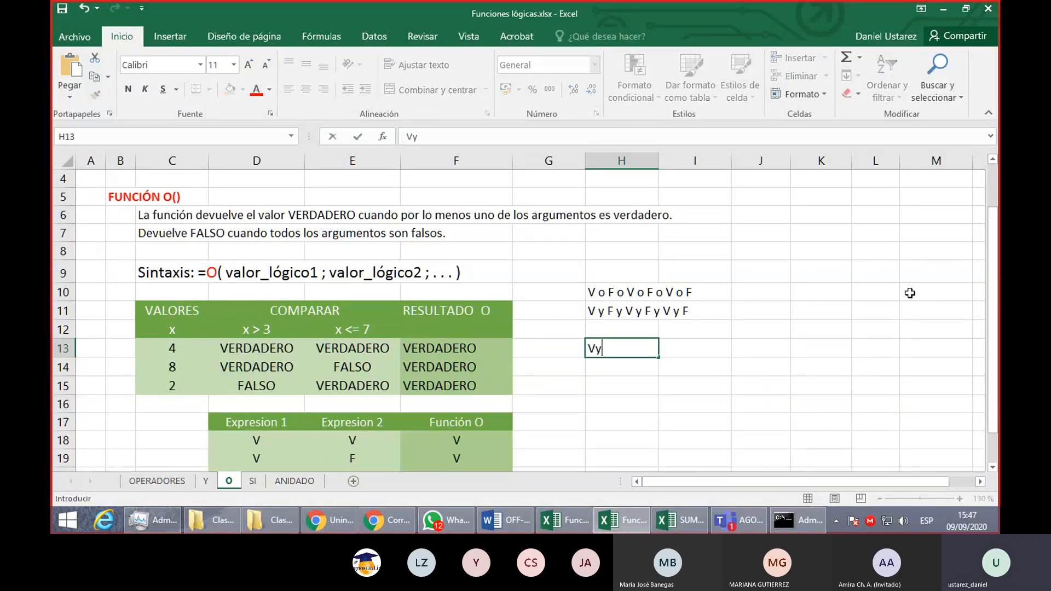
key("BackSpace")
type("y F o V o F")
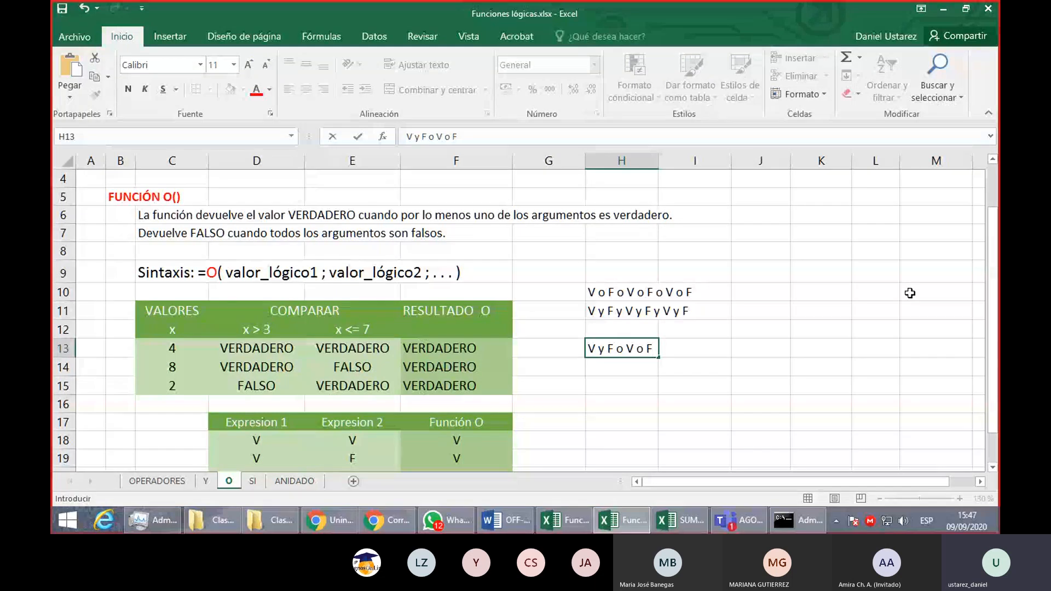
key("Return")
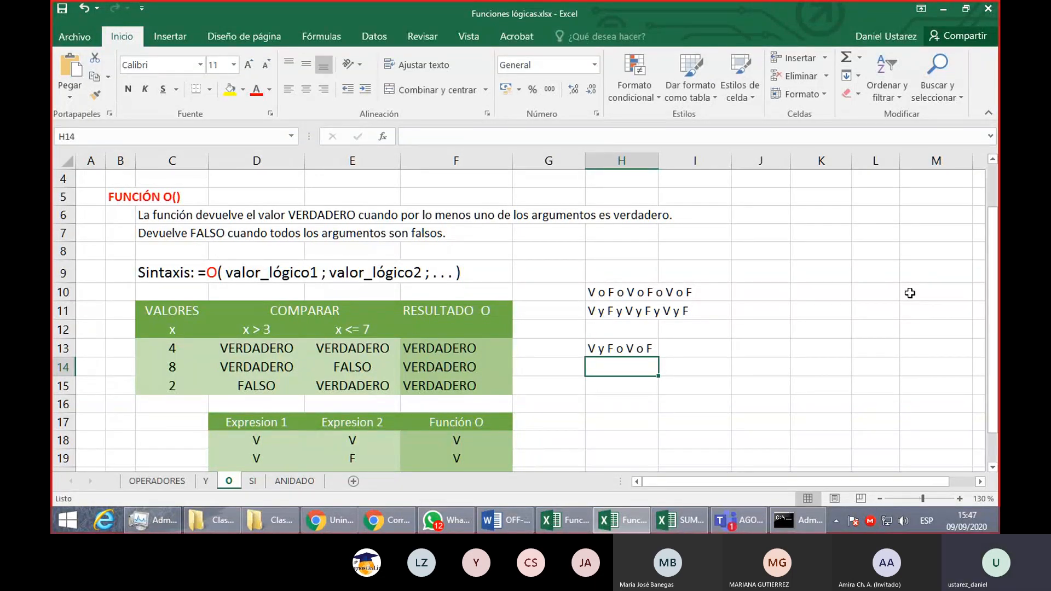
- Enter the partial evaluation (V y F) = F in H14 under the mixed expression
type("(")
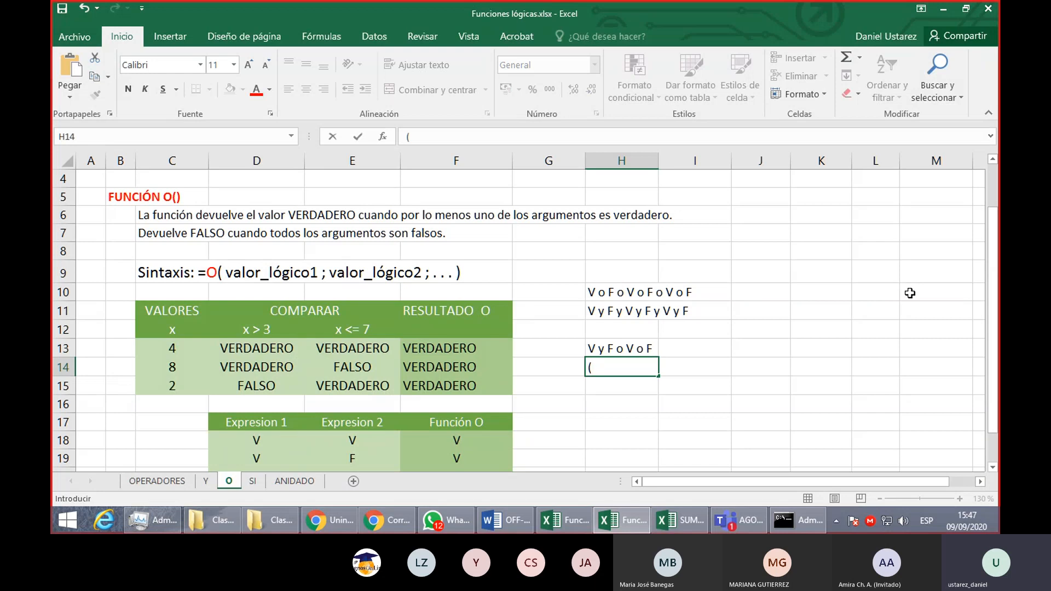
type("V y")
type("F) =")
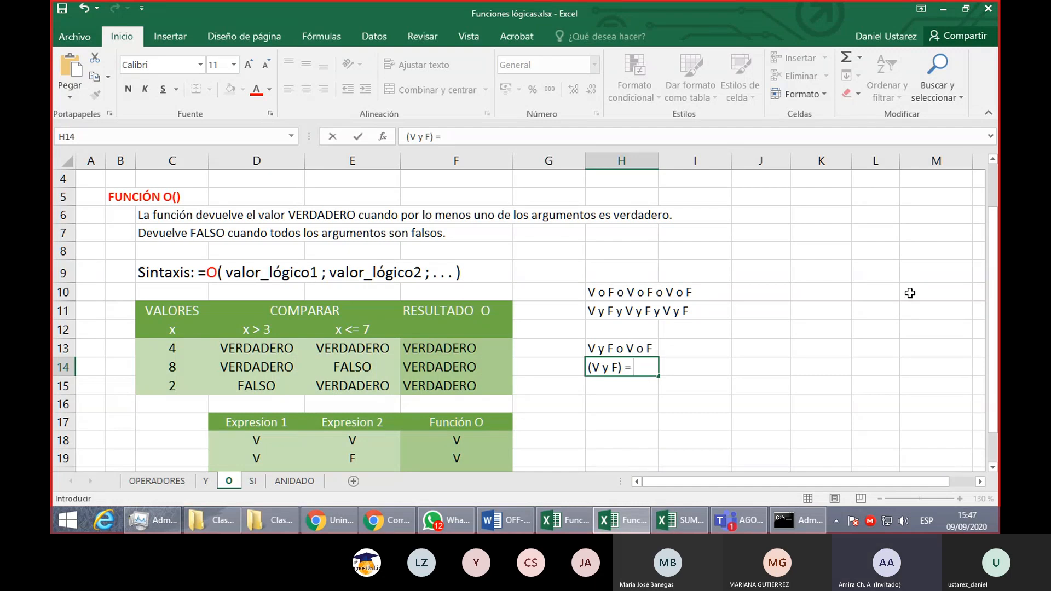
type("F")
key("Return")
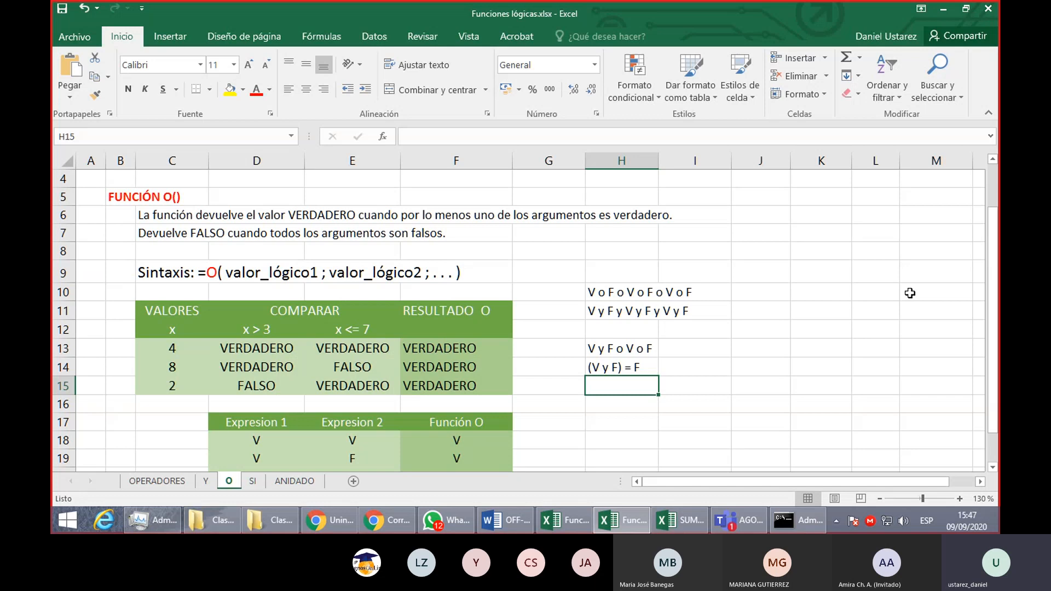
- Enter the partial evaluation (V y F) o V = V in H15, below the first evaluation
type("(V ")
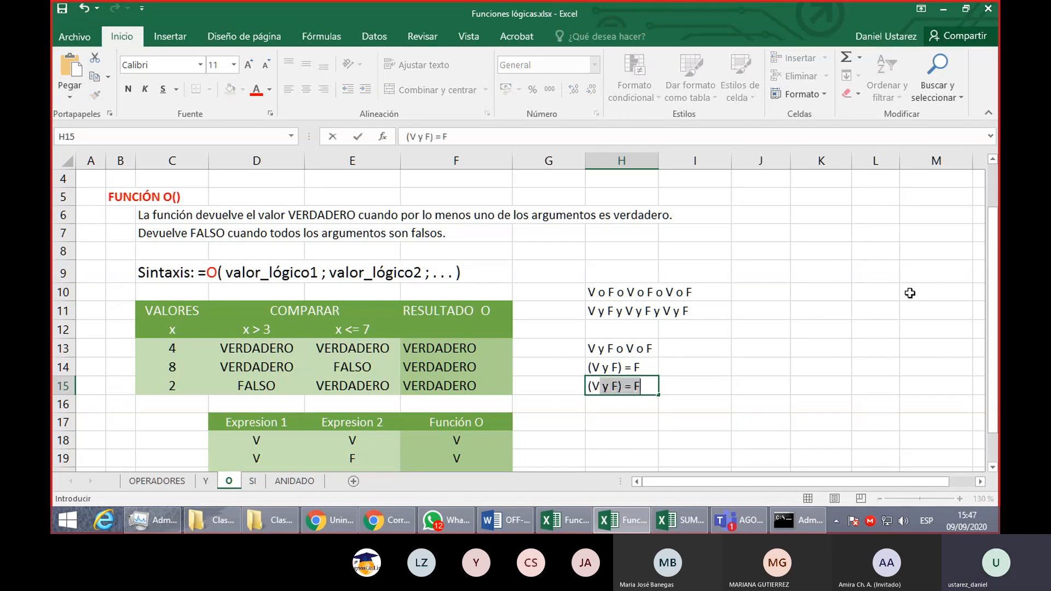
type("y F)")
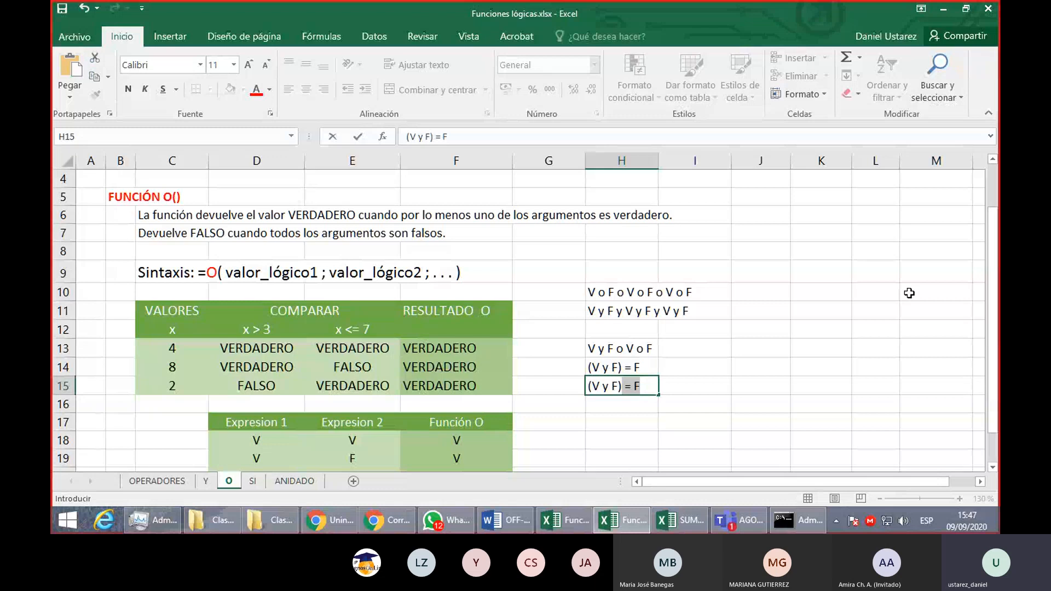
key("BackSpace")
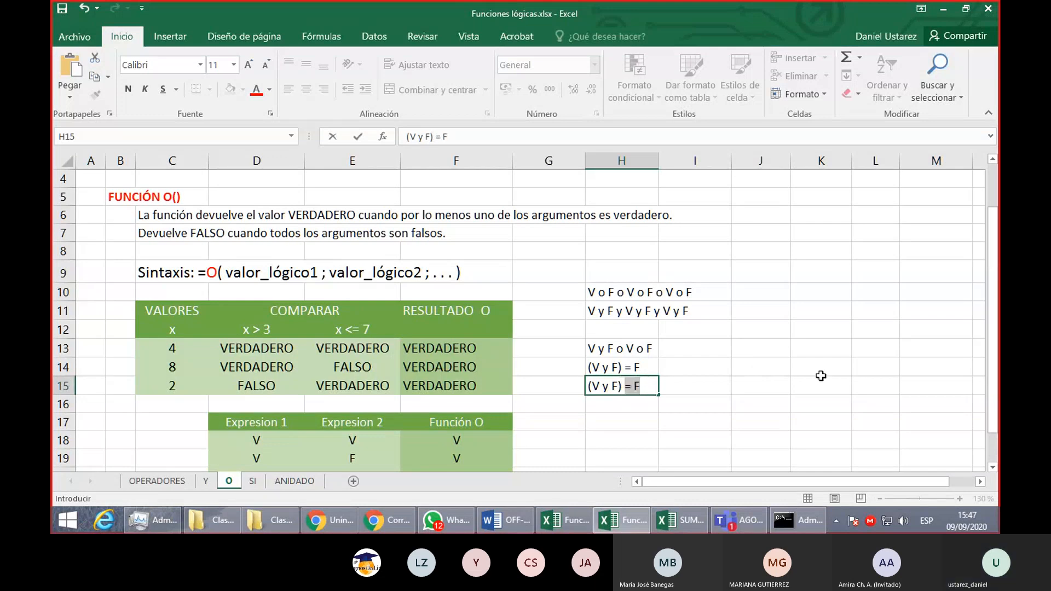
type("o V =")
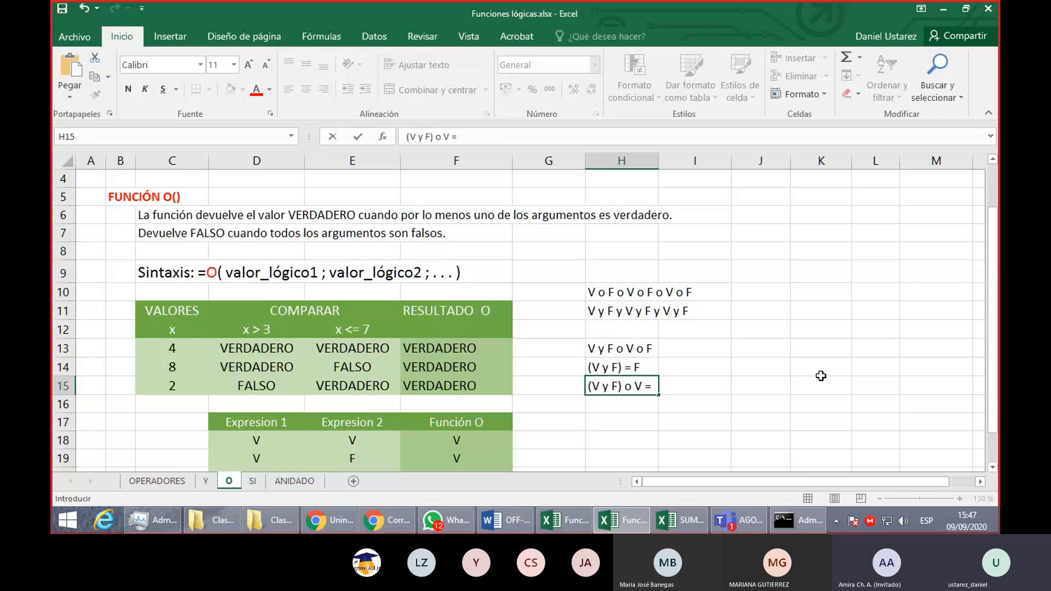
type("V")
key("Return")
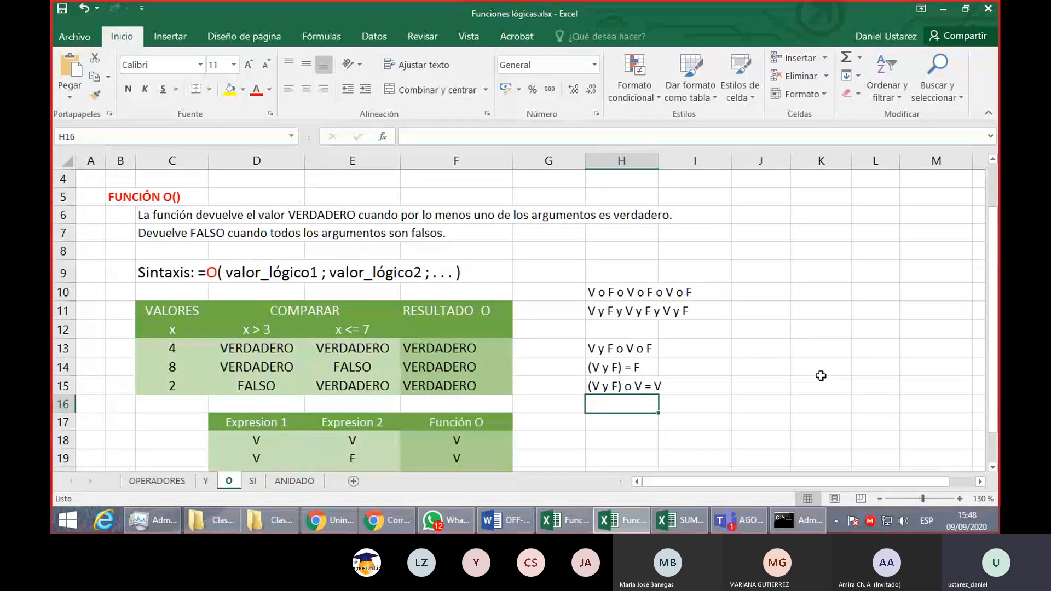
- Enter the full evaluation ((V y F) o V) o F = V in H16, with nested parentheses showing the order
type("((V")
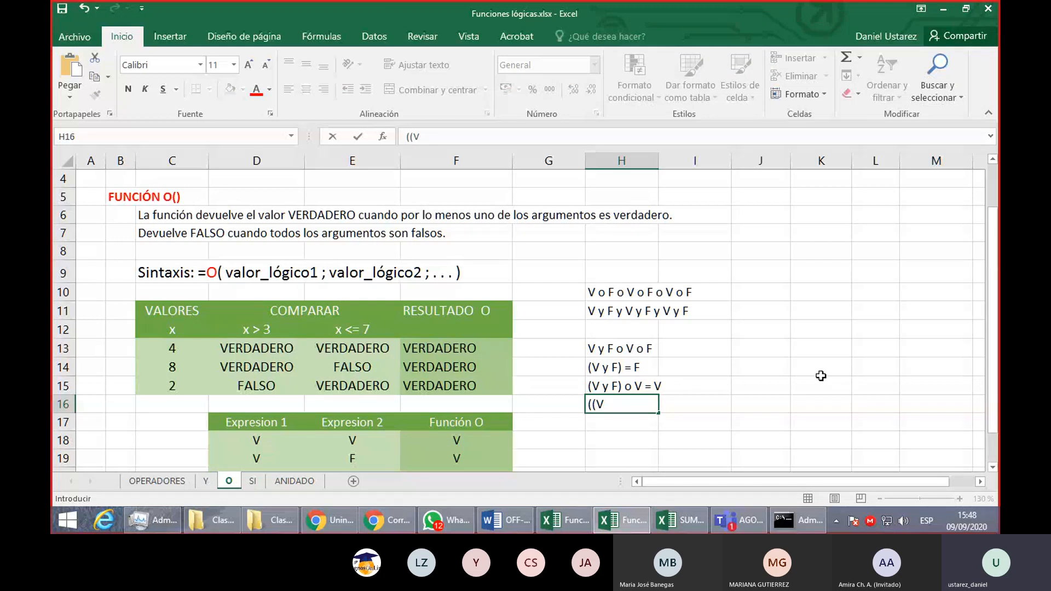
type("y F")
key("BackSpace")
key("BackSpace")
key("BackSpace")
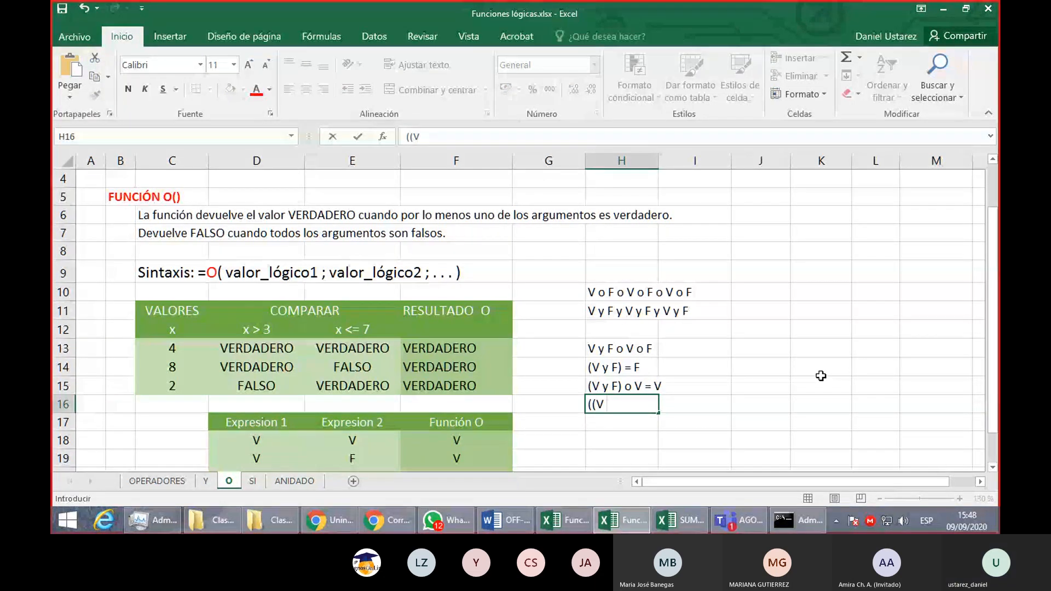
type("y F)")
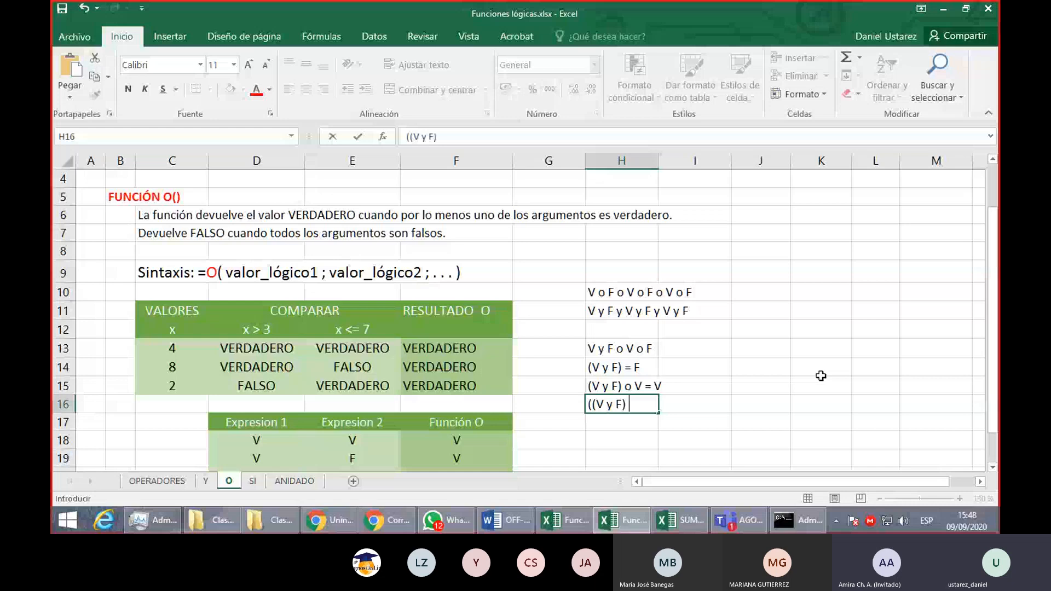
type(" o V) o F =")
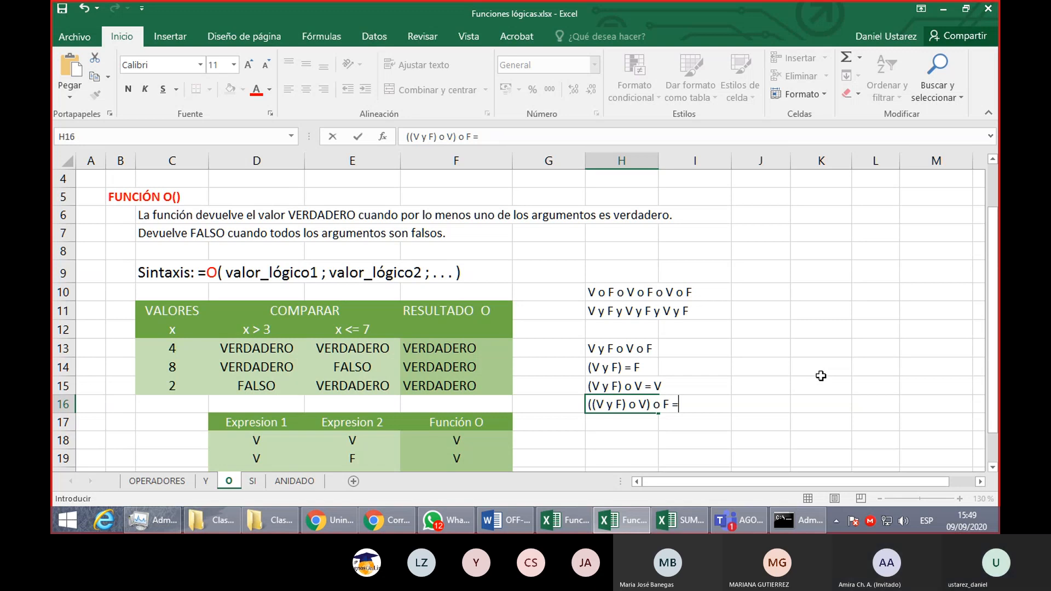
type("V")
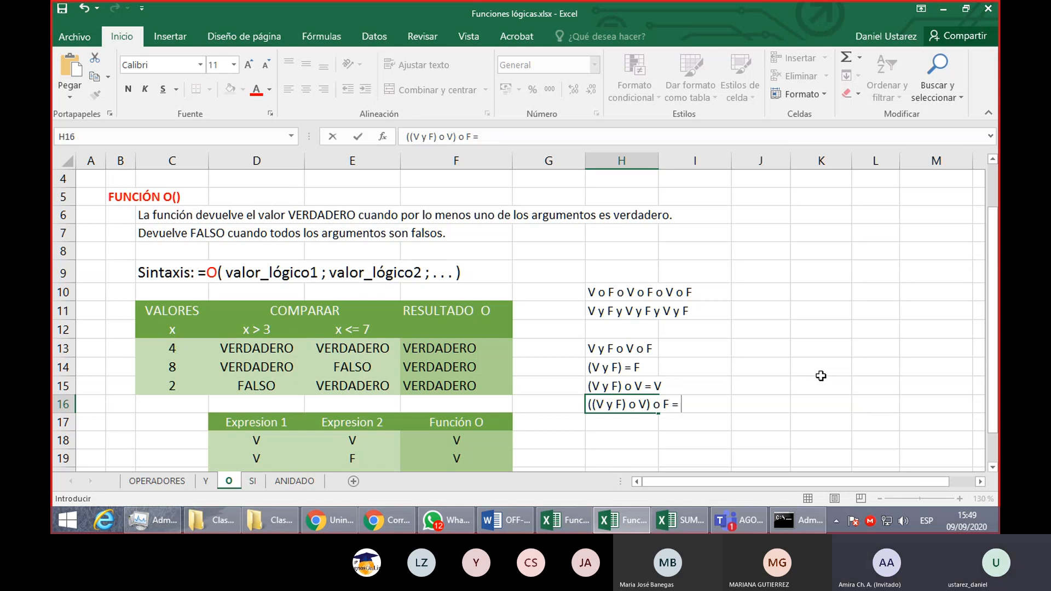
key("Return")
- Color only the (V y F) part of the text in H14 red
left_click(615, 365)
double_click(620, 368)
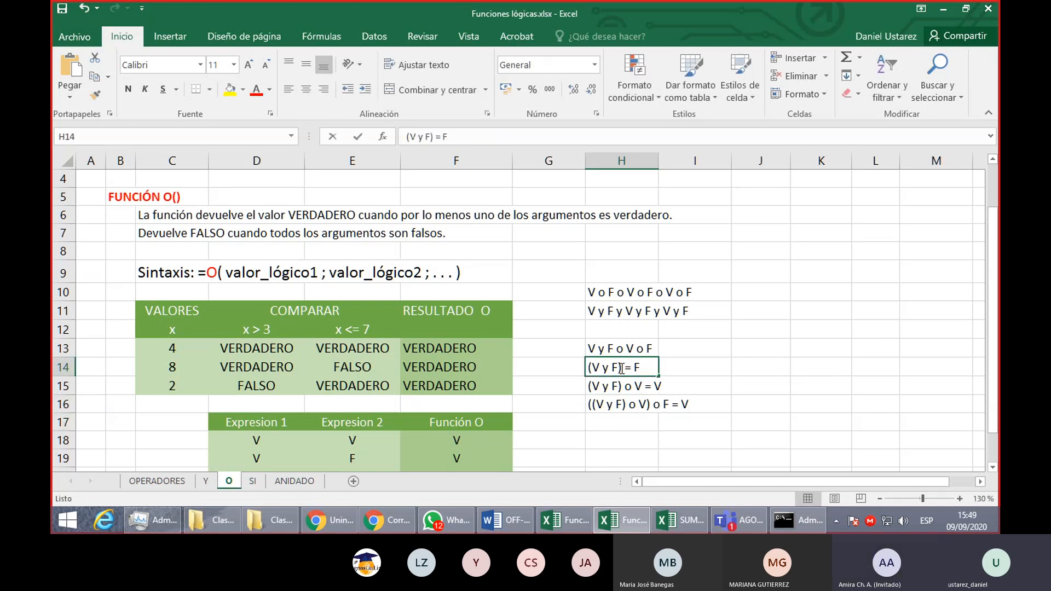
left_click_drag(622, 368, 559, 370)
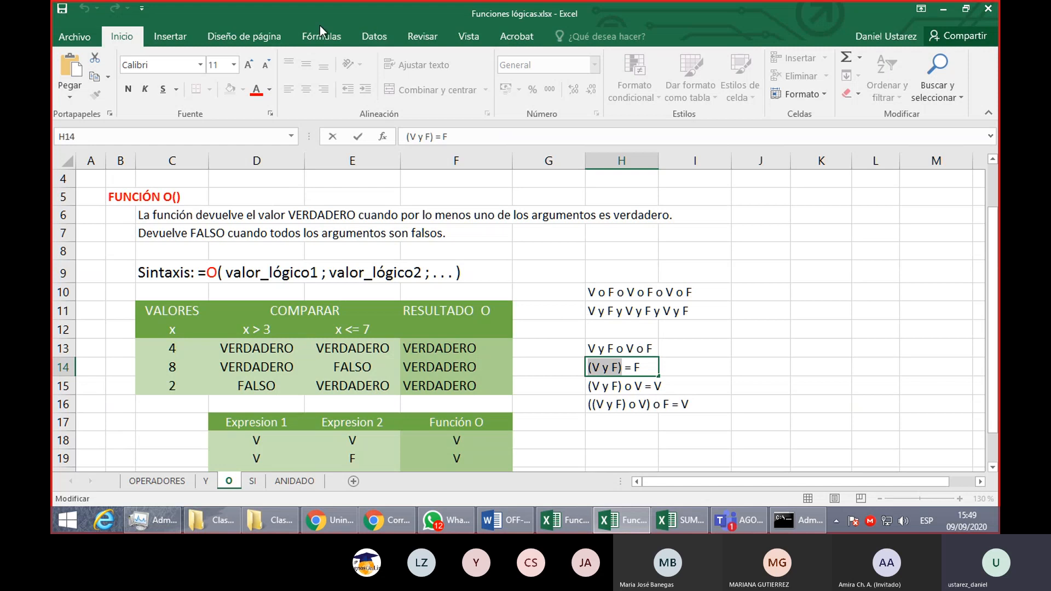
left_click(257, 89)
left_click(358, 136)
key("Return")
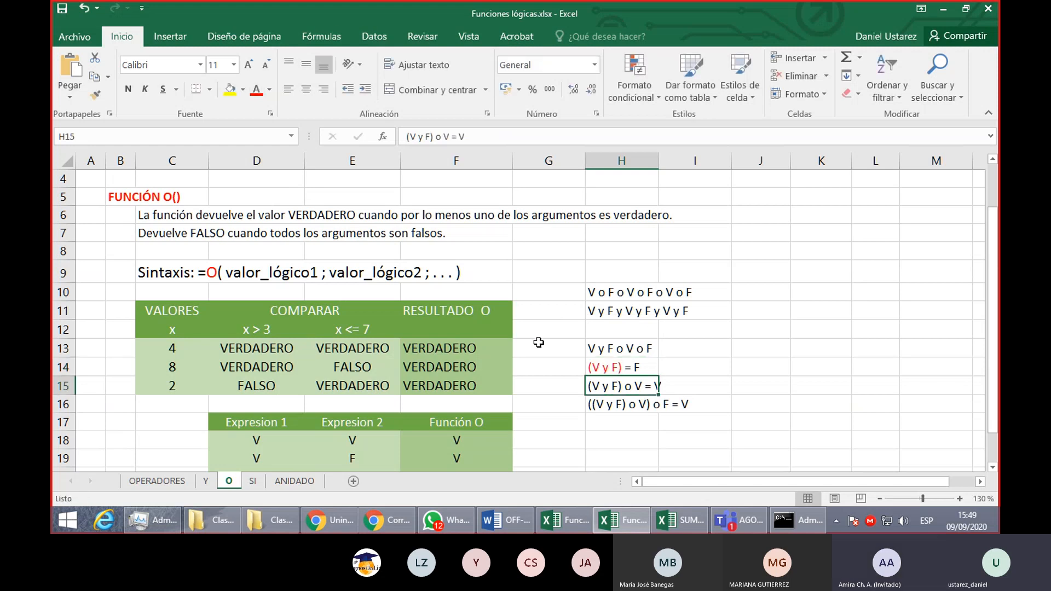
- Color the (V y F) o V part of the text in H15 standard blue, leaving its result unformatted
double_click(623, 386)
left_click_drag(622, 386, 538, 386)
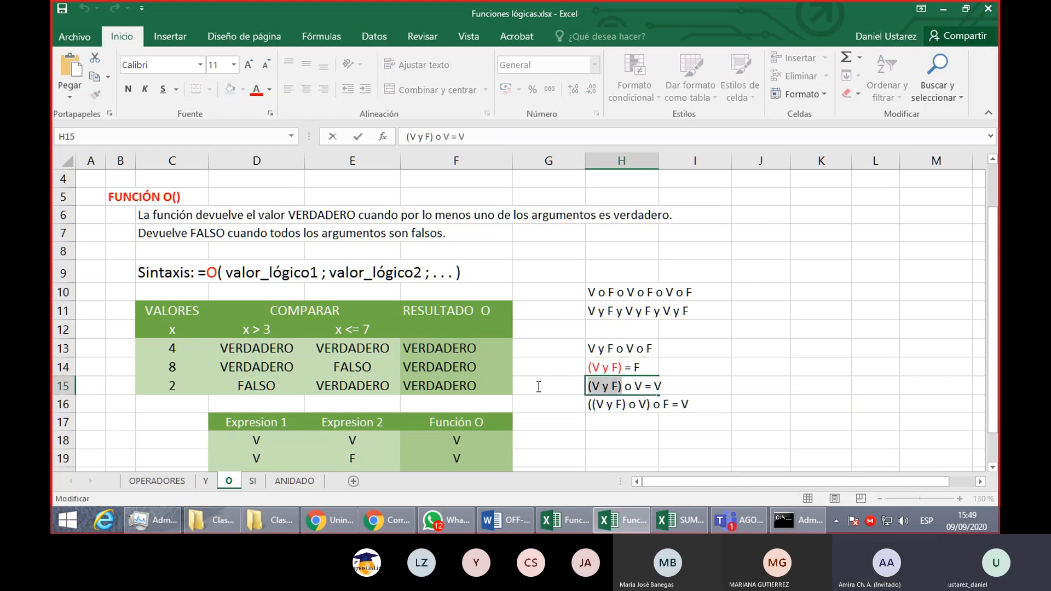
left_click(251, 94)
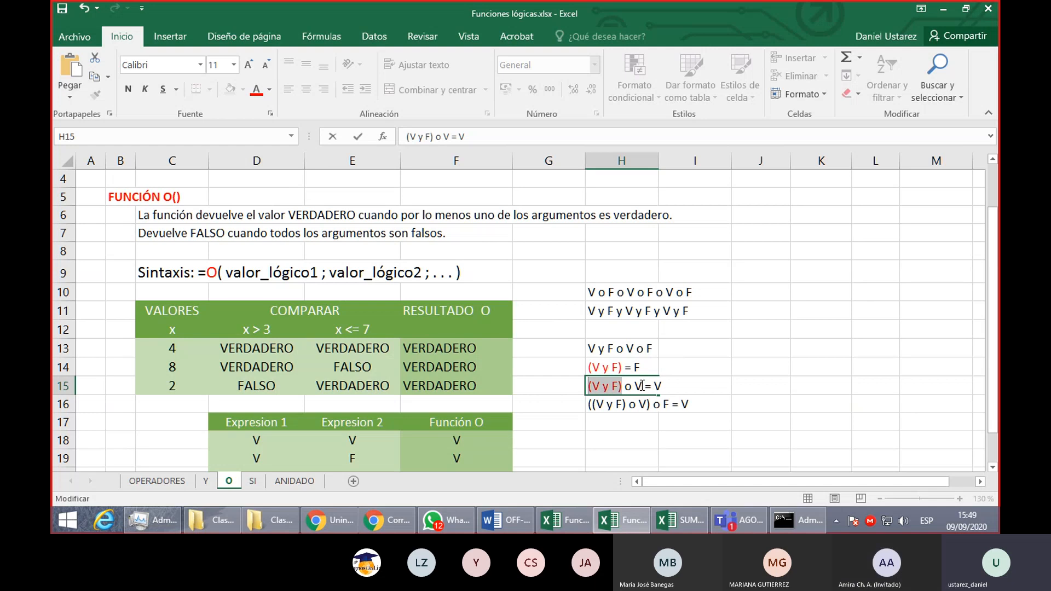
left_click_drag(643, 386, 579, 381)
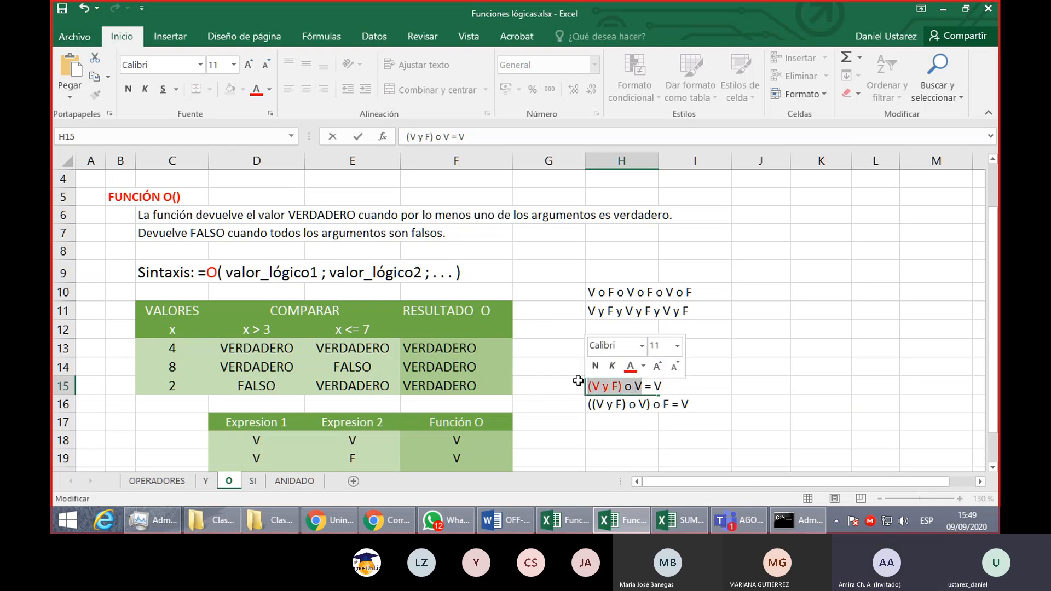
left_click(270, 90)
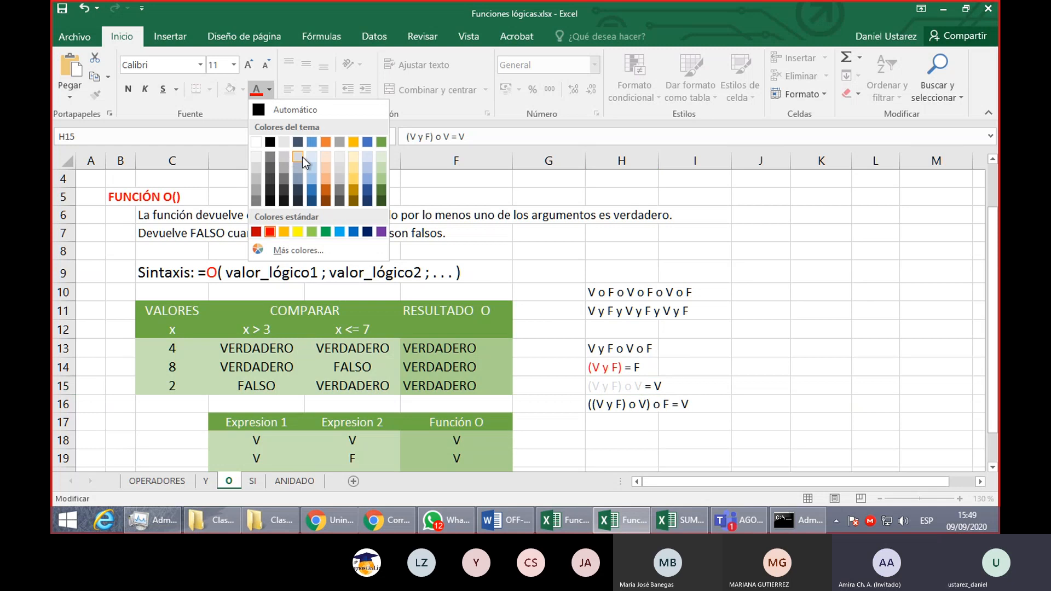
left_click(354, 231)
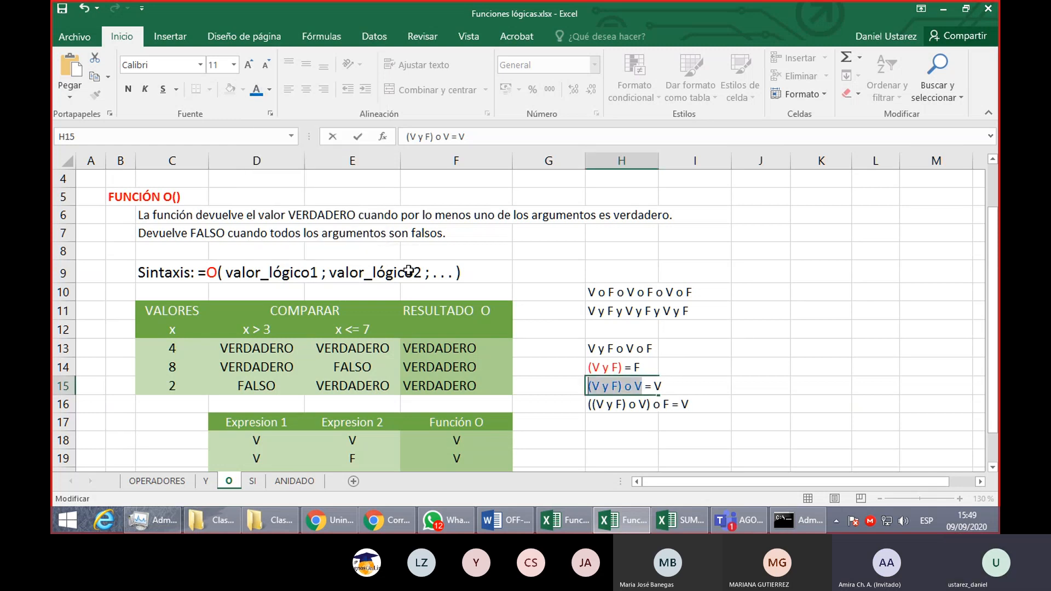
- Color the inner (V y F) o V portion of the text in H16 the same blue
left_click(608, 404)
double_click(594, 405)
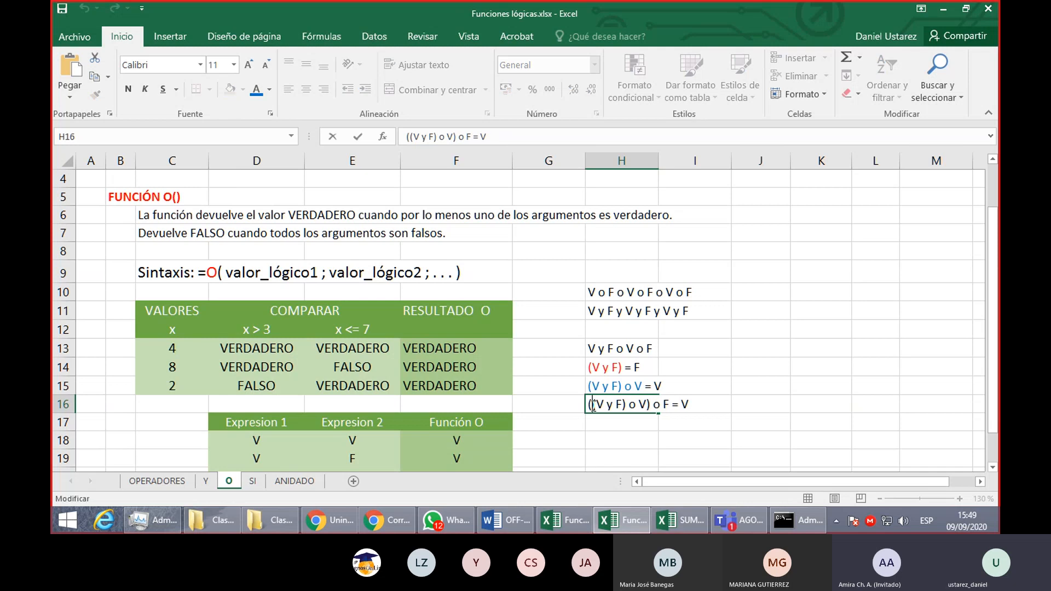
left_click_drag(592, 405, 648, 405)
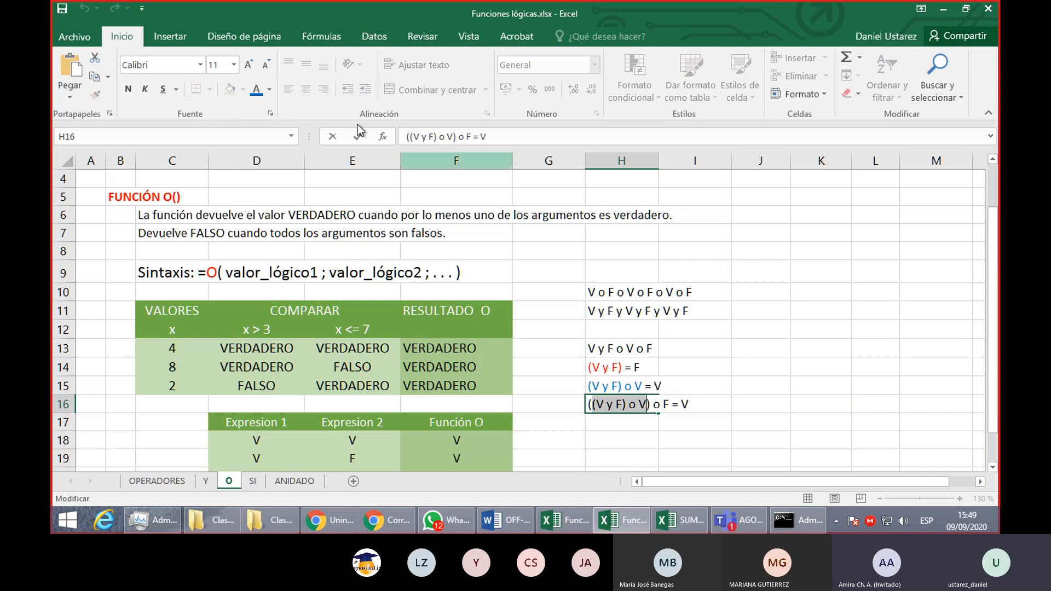
left_click(256, 89)
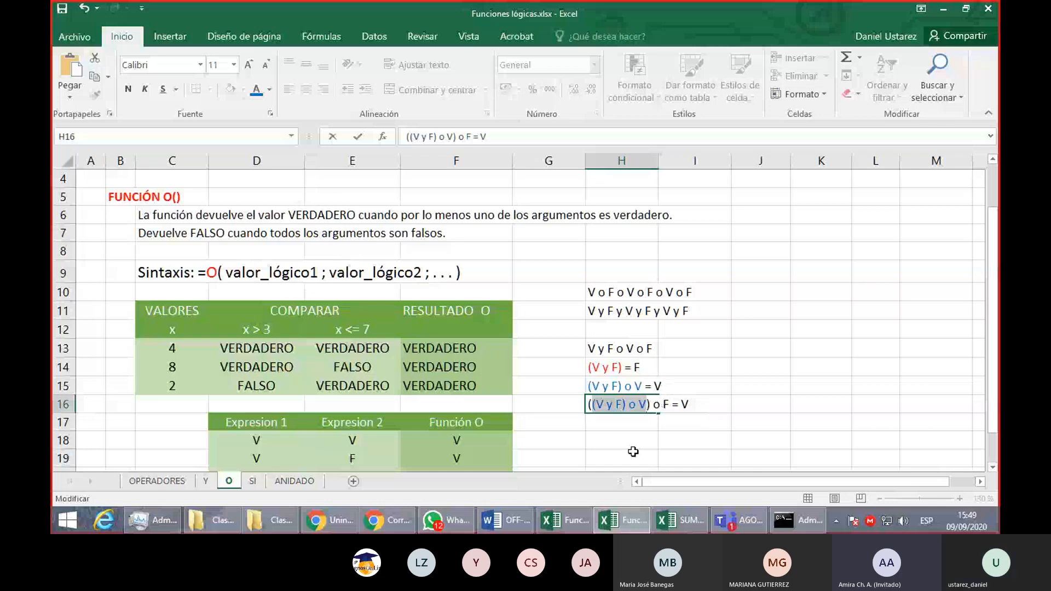
key("Return")
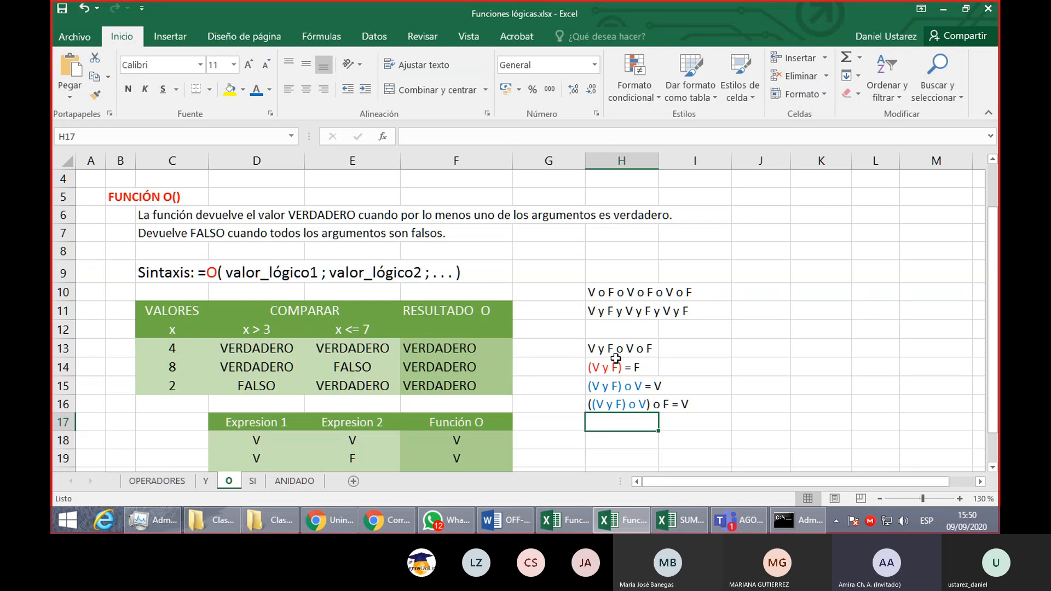
- Clear all the sample expressions and evaluations from H10:I16
left_click_drag(615, 295, 691, 390)
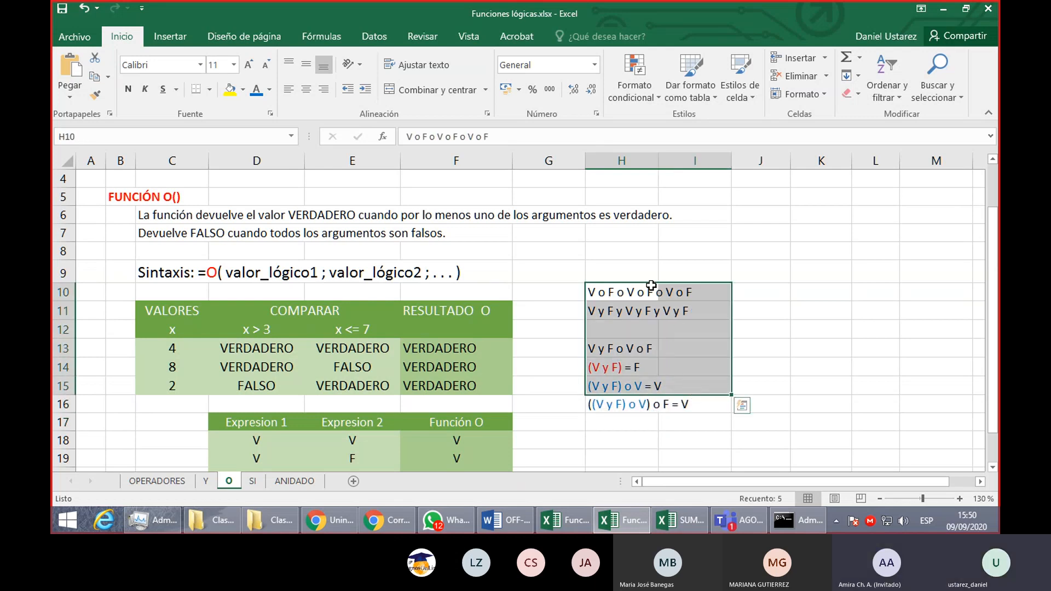
left_click_drag(621, 292, 706, 402)
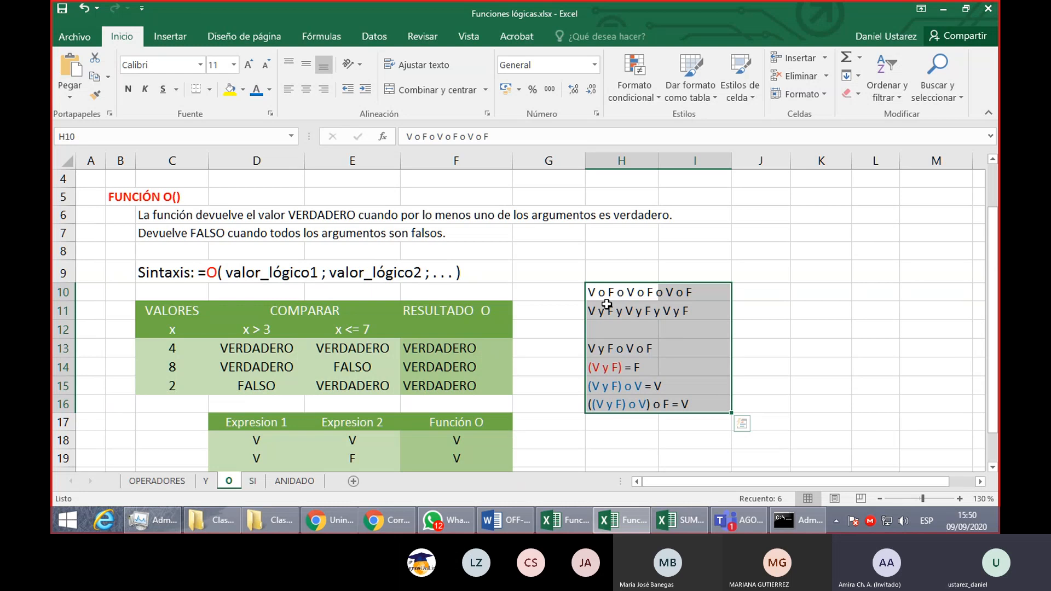
key("Delete")
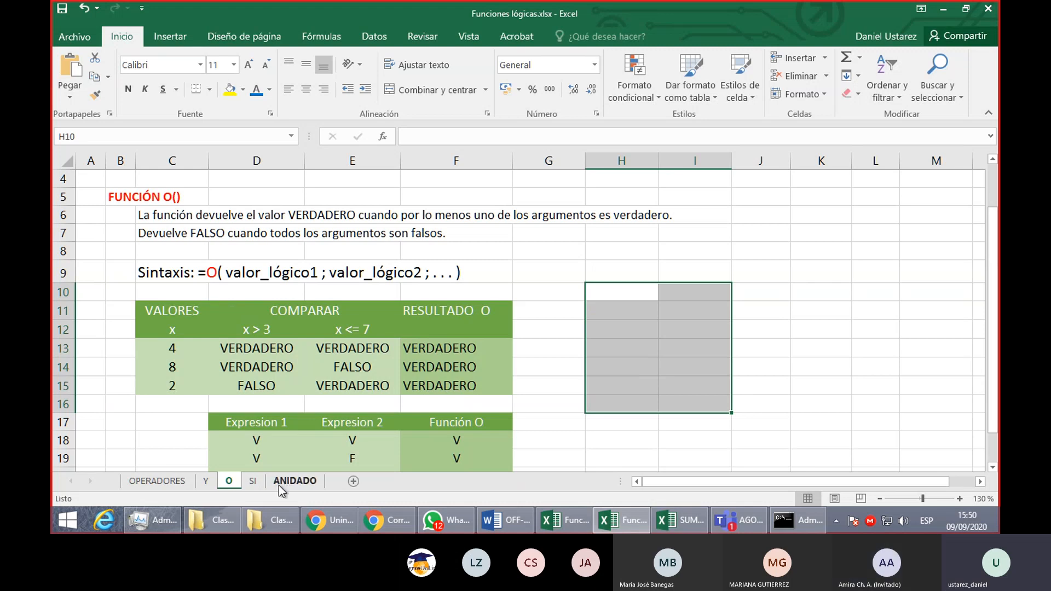
- Open the SI sheet and review the function's description, its syntax arguments and the explanation of its returned values
left_click(253, 481)
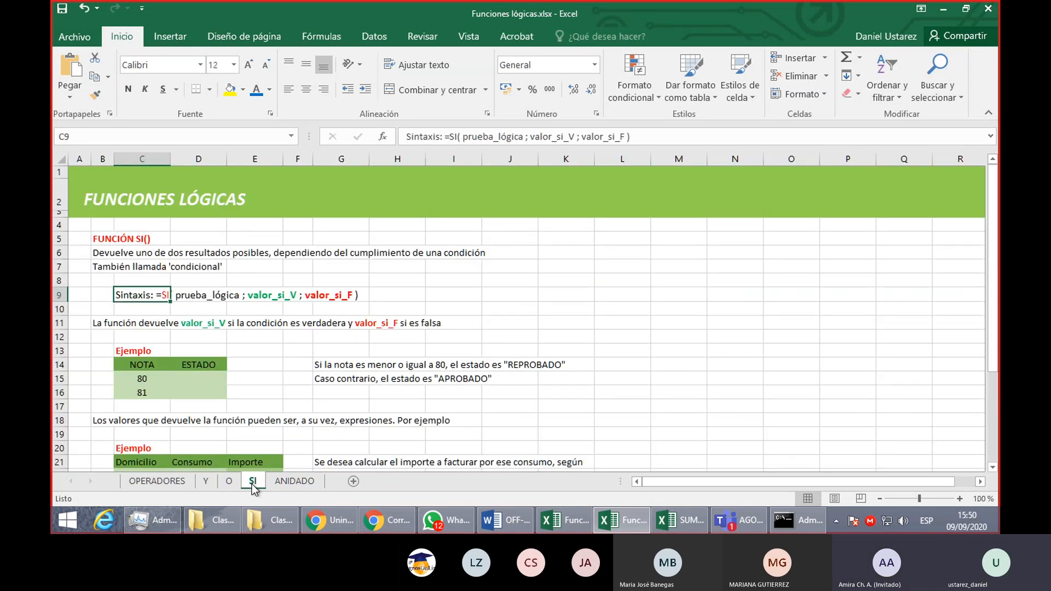
left_click(107, 269)
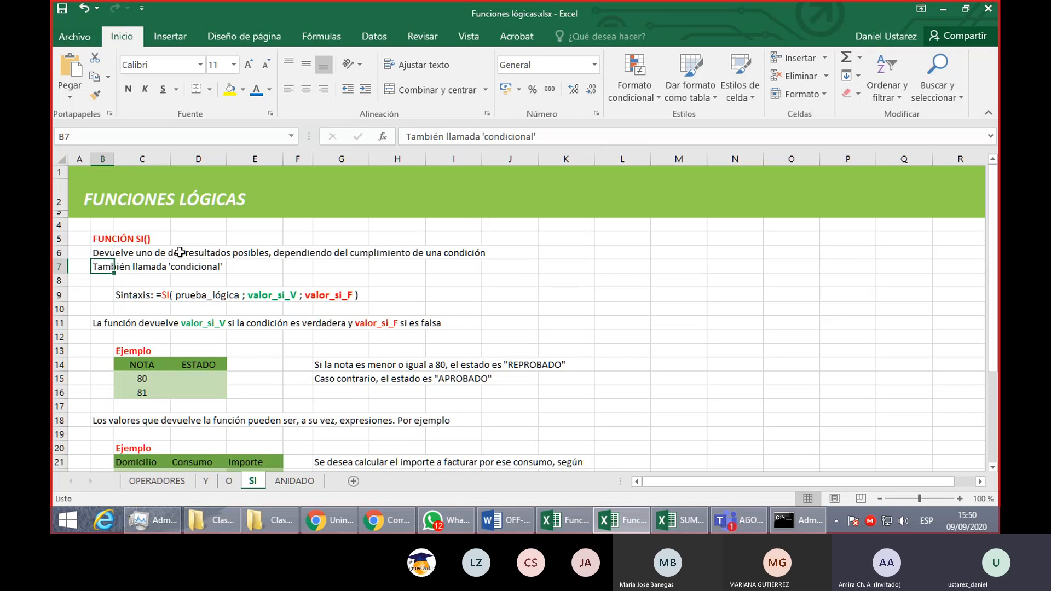
left_click_drag(99, 253, 500, 253)
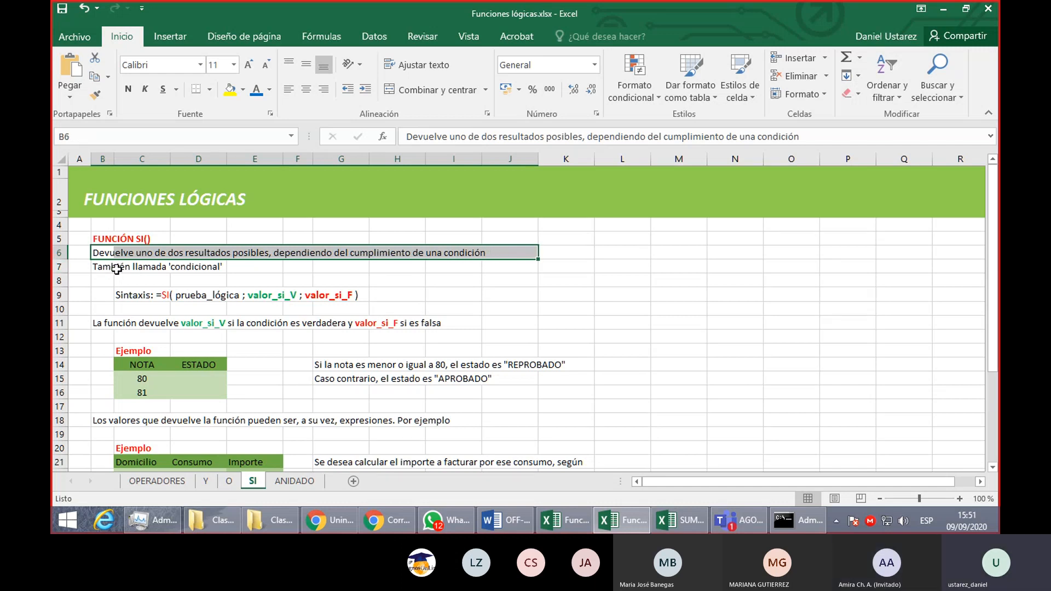
left_click(163, 297)
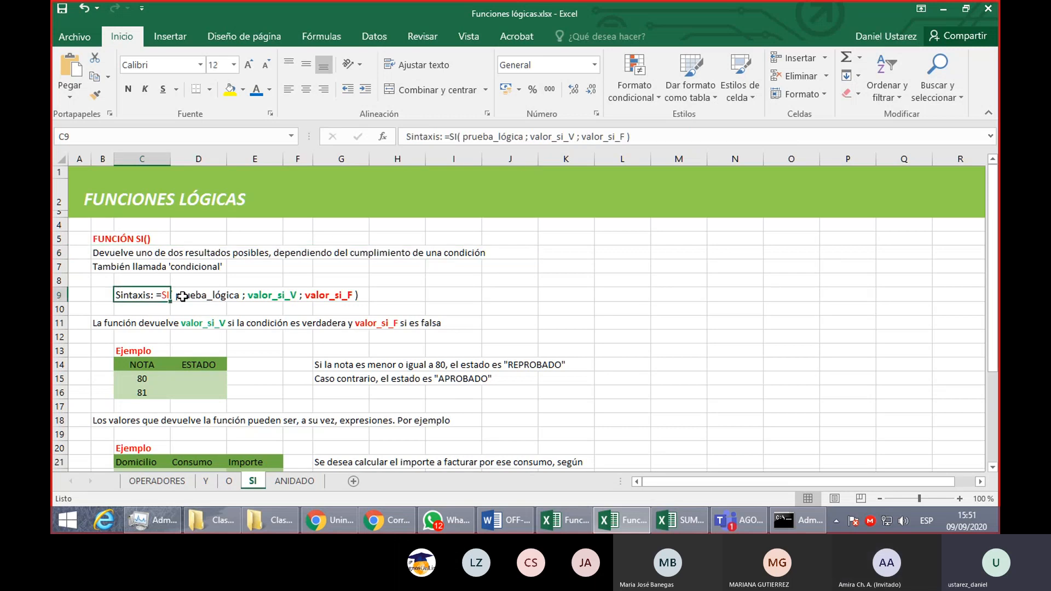
left_click_drag(183, 296, 269, 307)
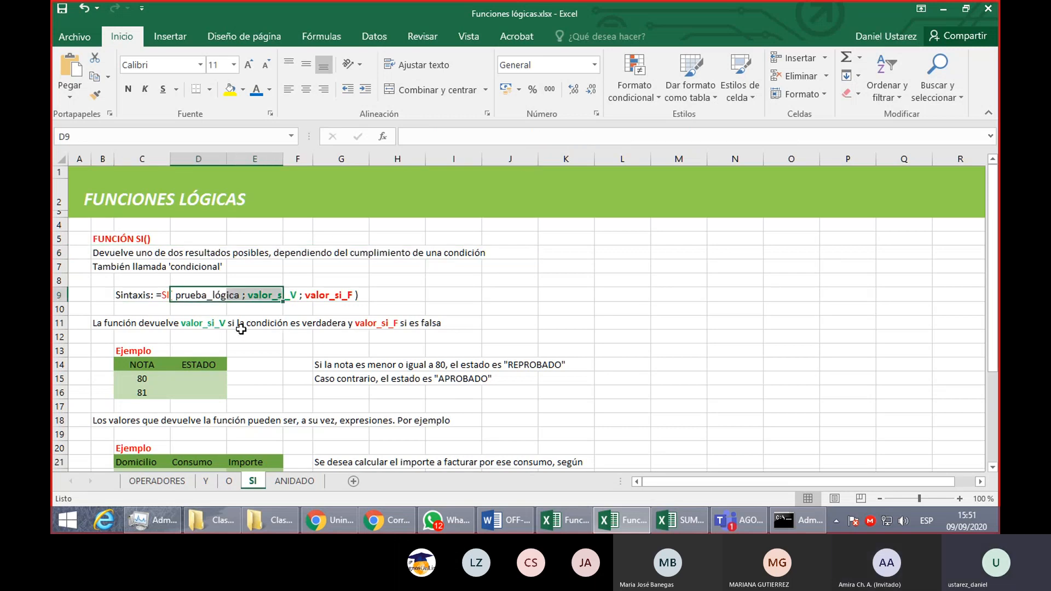
left_click(197, 310)
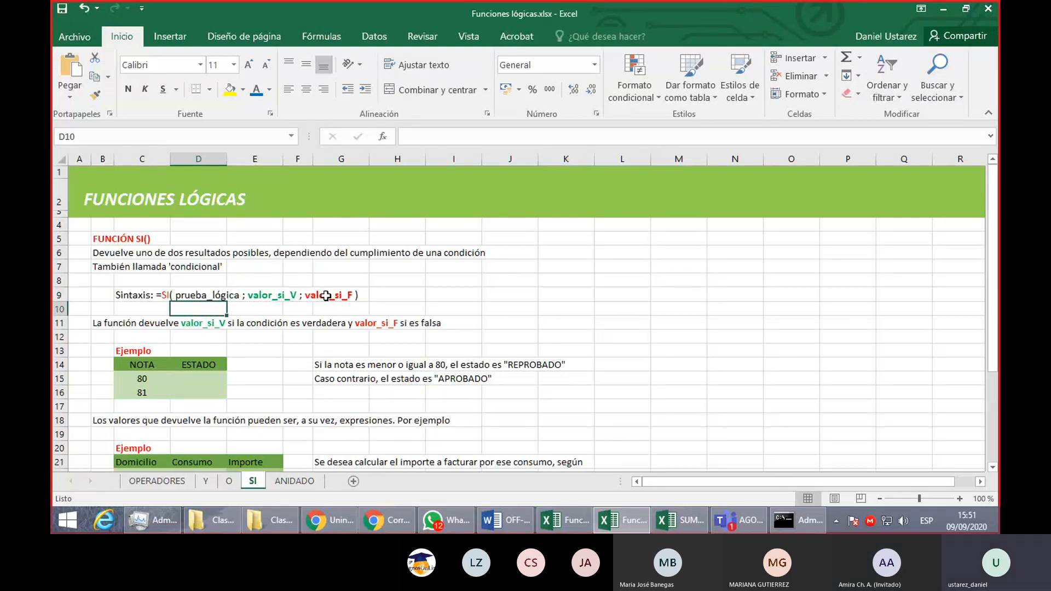
left_click(101, 324)
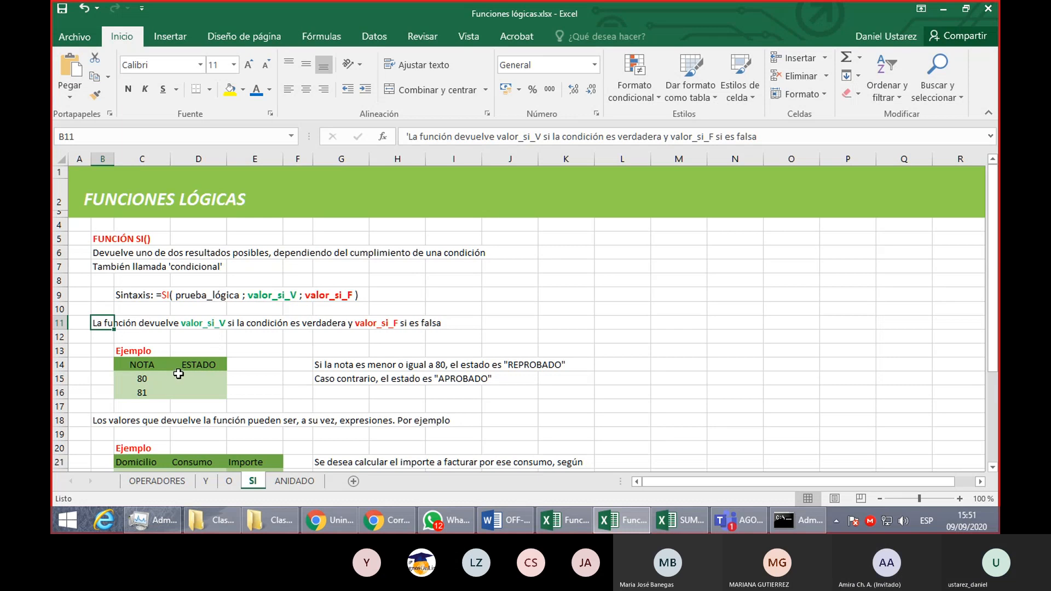
- Examine the NOTA and ESTADO example table on the SI sheet, including the empty result cell and both grades
left_click(207, 376)
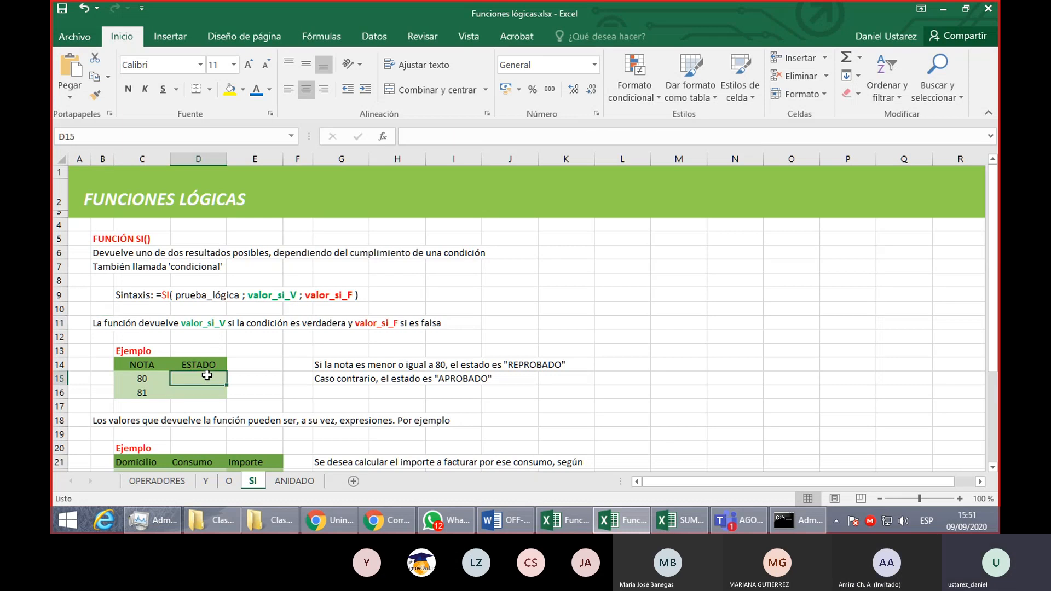
left_click(153, 381)
left_click(155, 394)
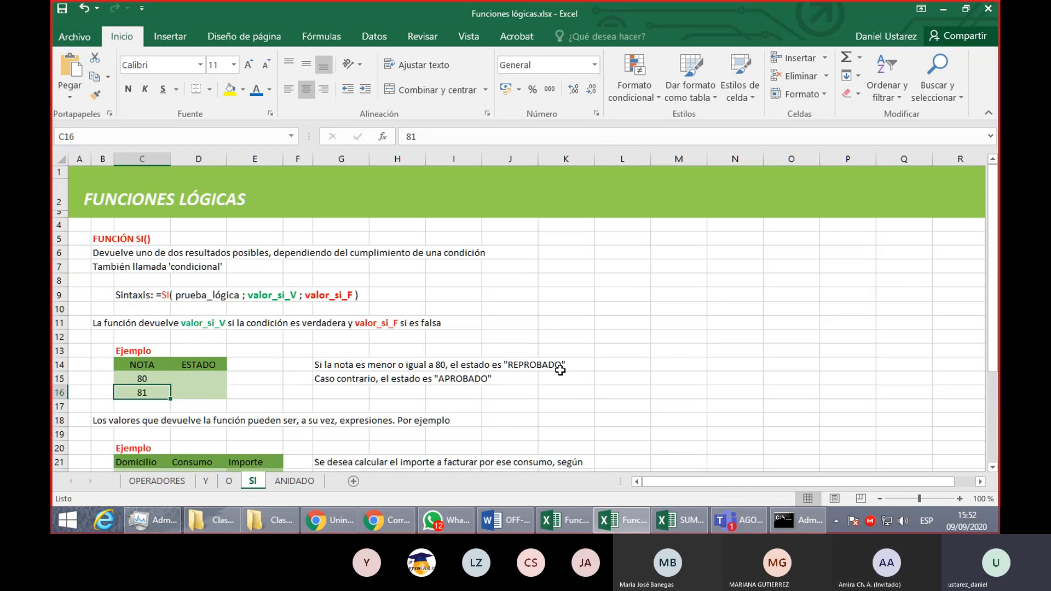
left_click(214, 380)
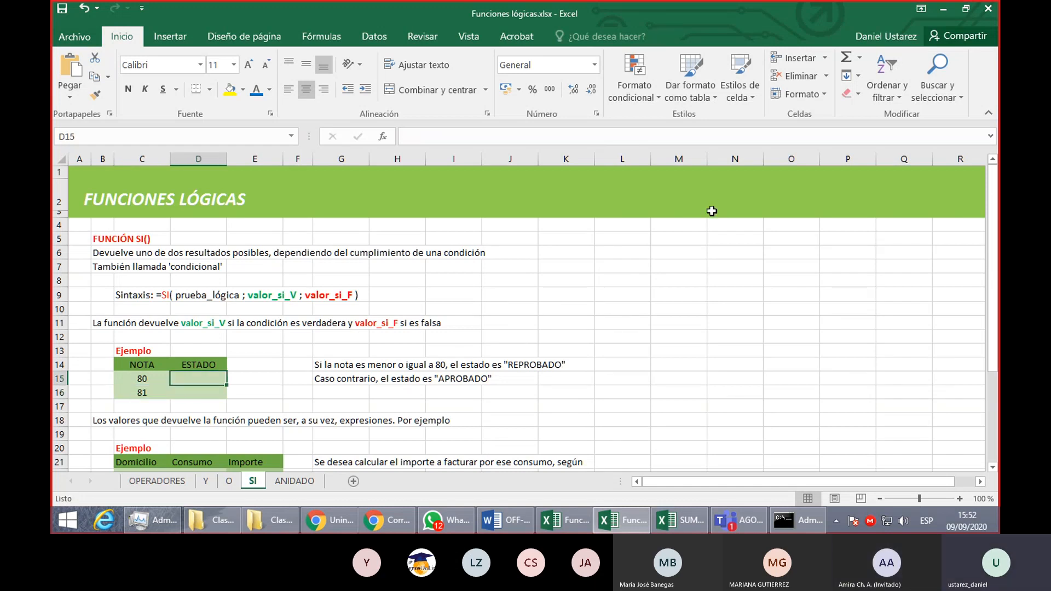
key("F2")
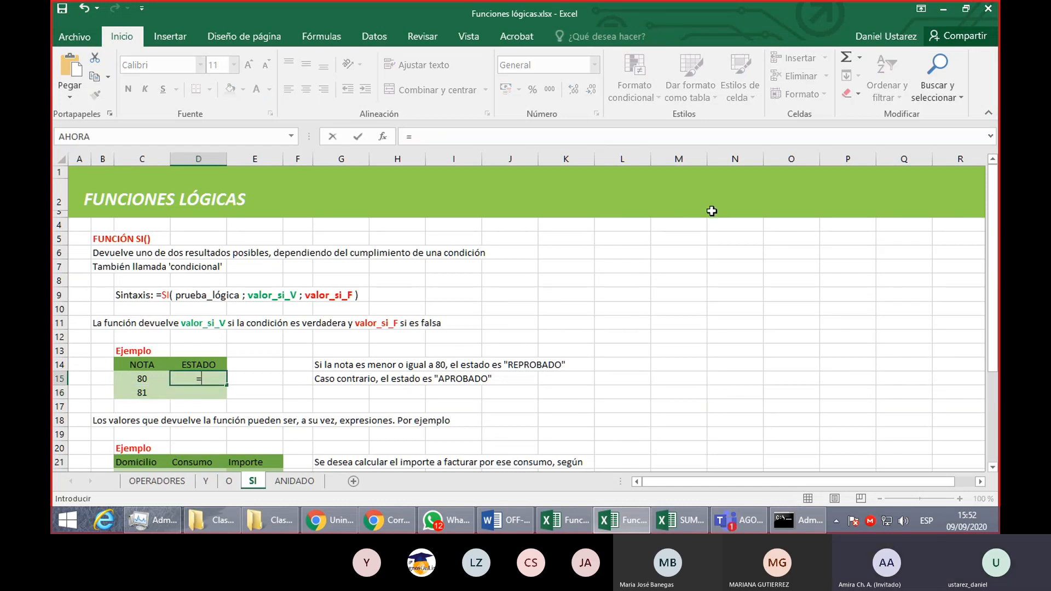
type("=SI")
key("Escape")
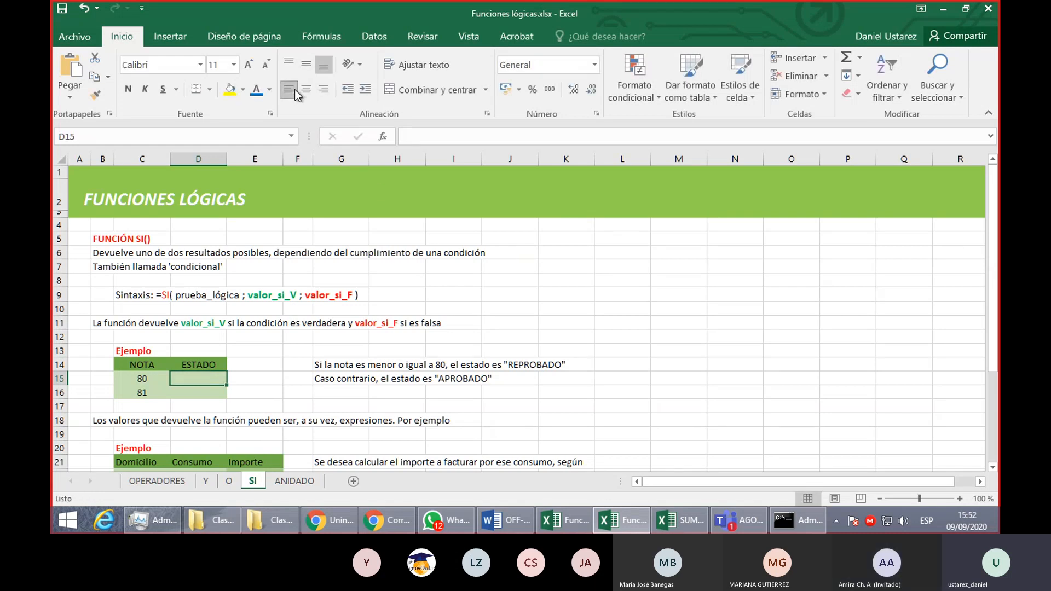
- Begin an SI formula in D15 with the logical test C15<=80
type("=SI(")
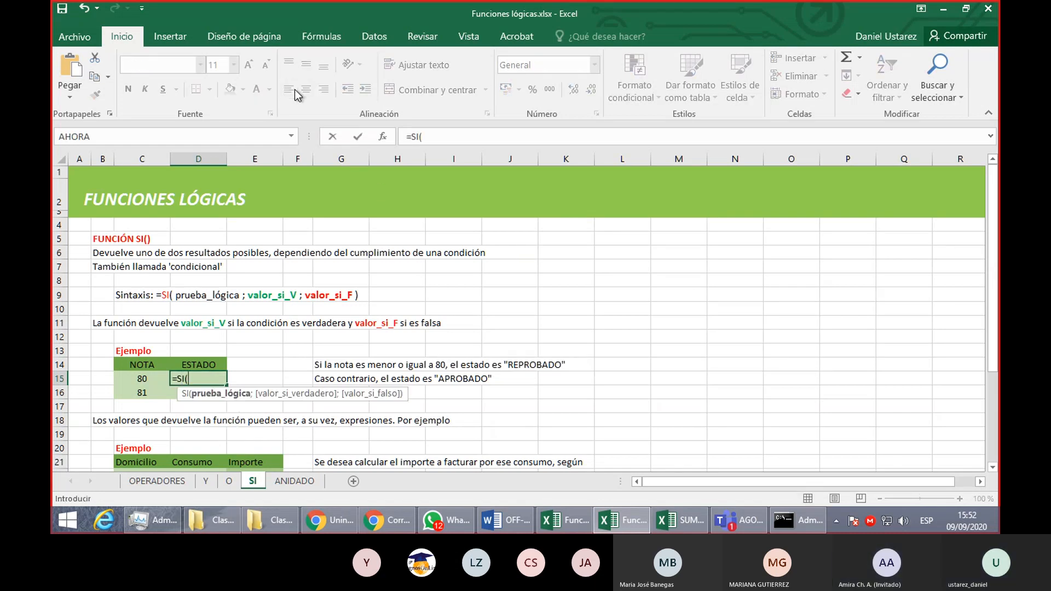
left_click(142, 377)
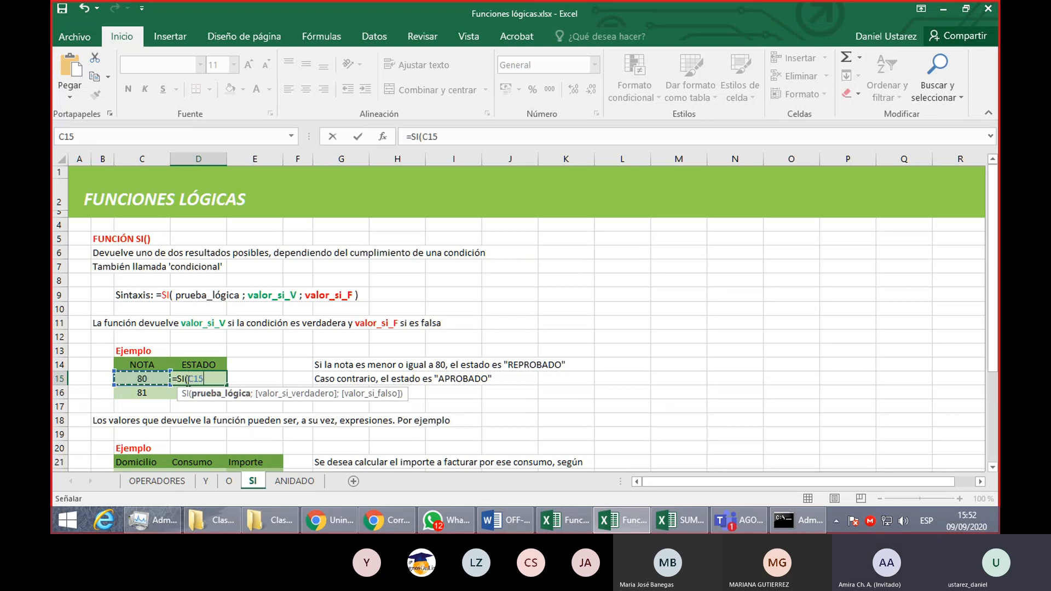
type("<")
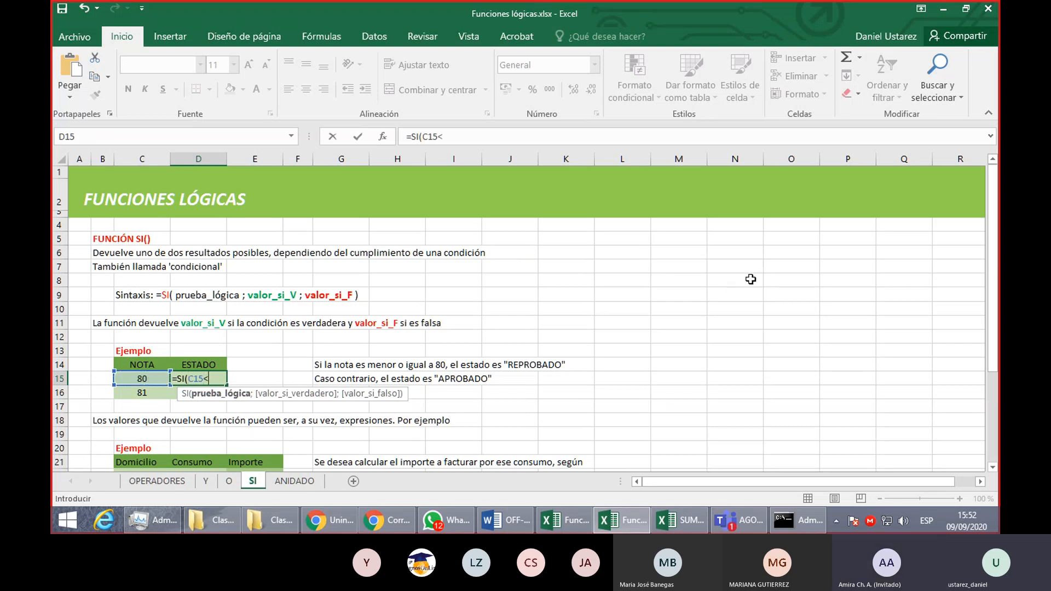
type("=")
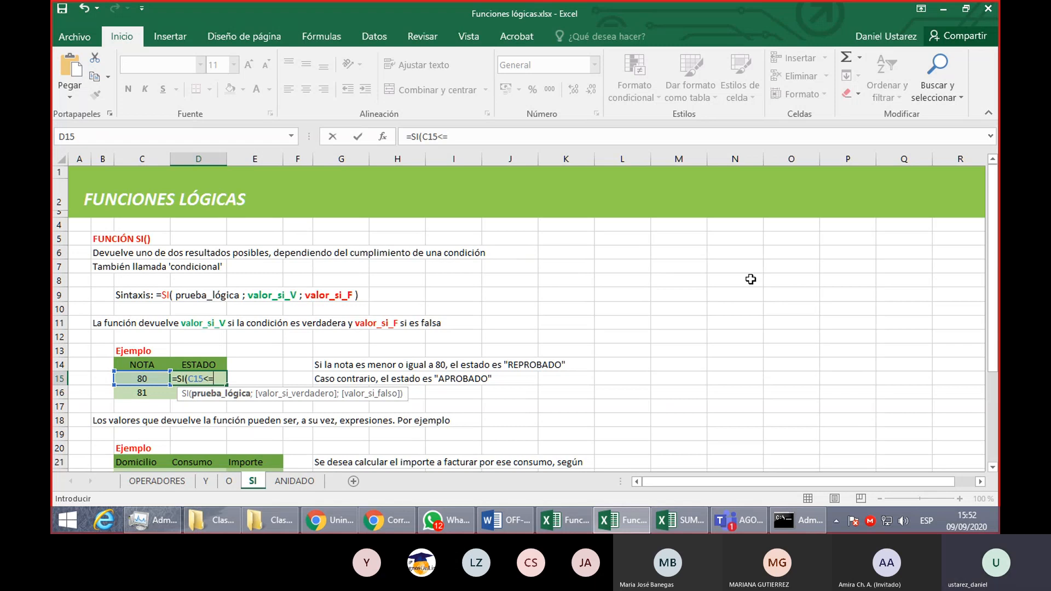
type("80")
type(";")
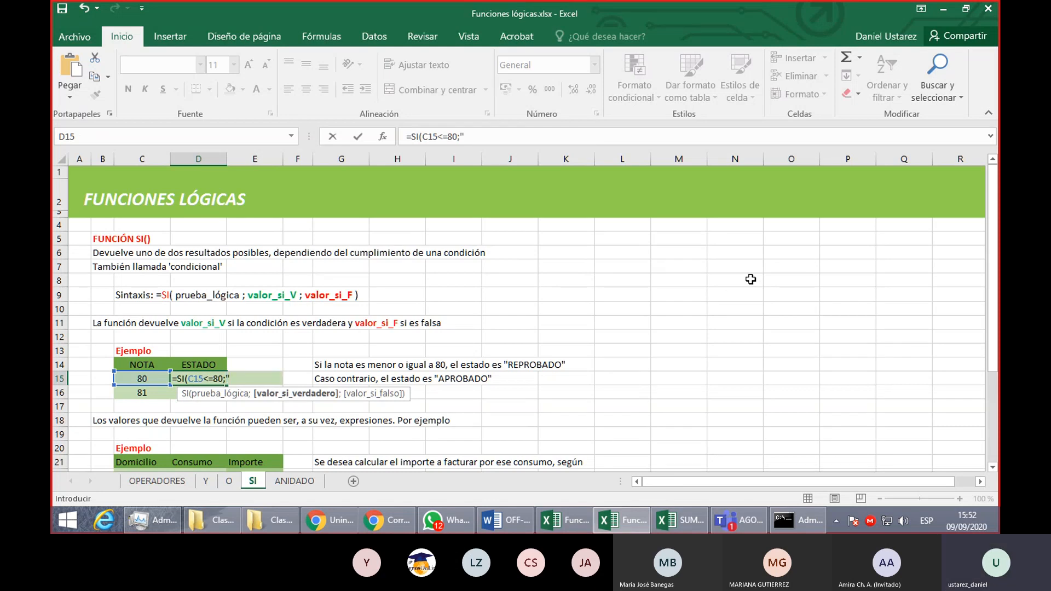
type("\"REPROBADO\"")
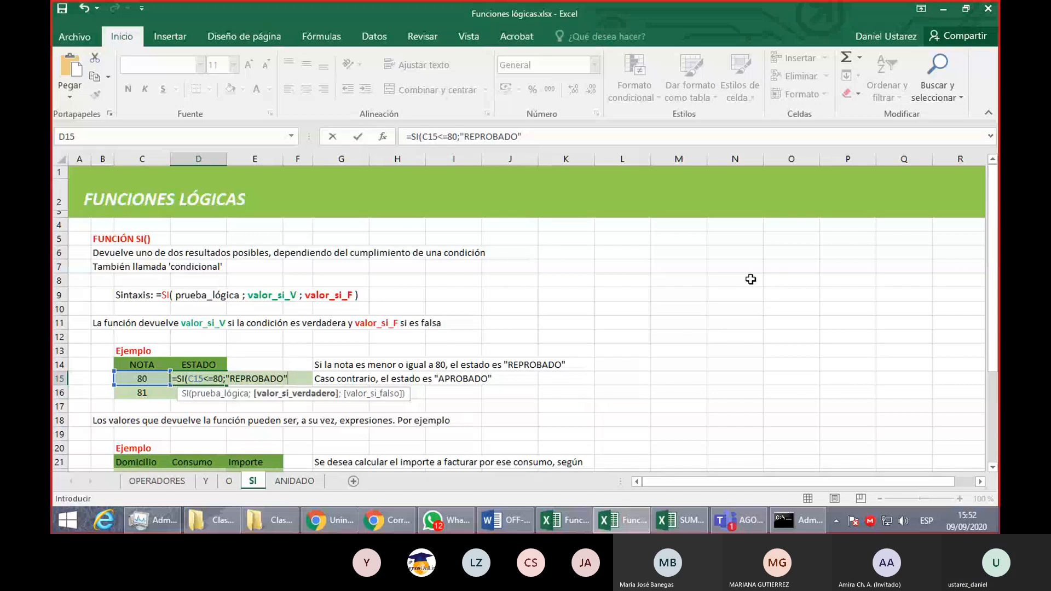
type(";")
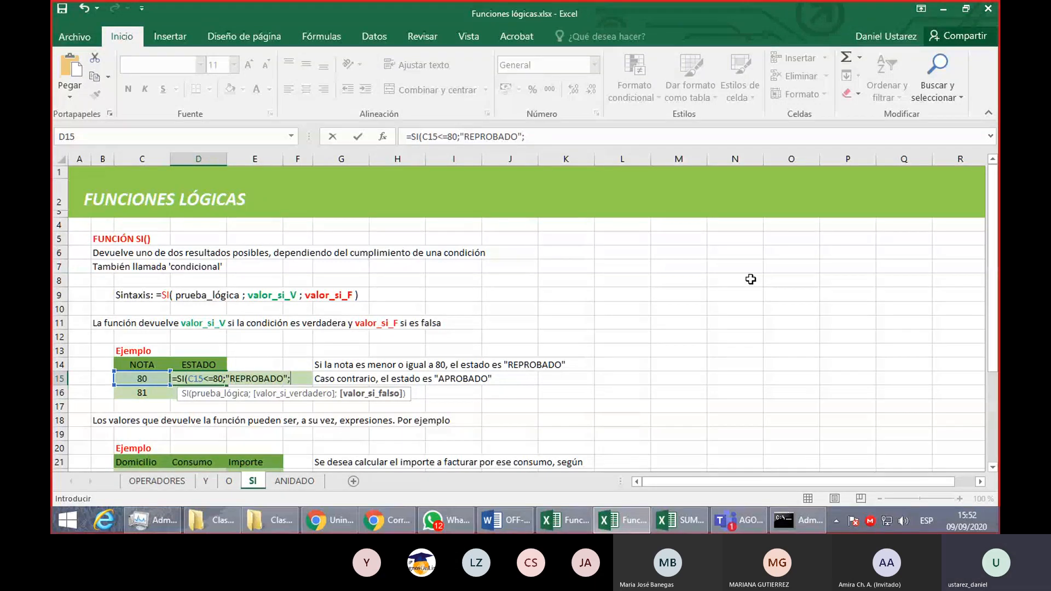
type("\"APRO")
type("BADO\"")
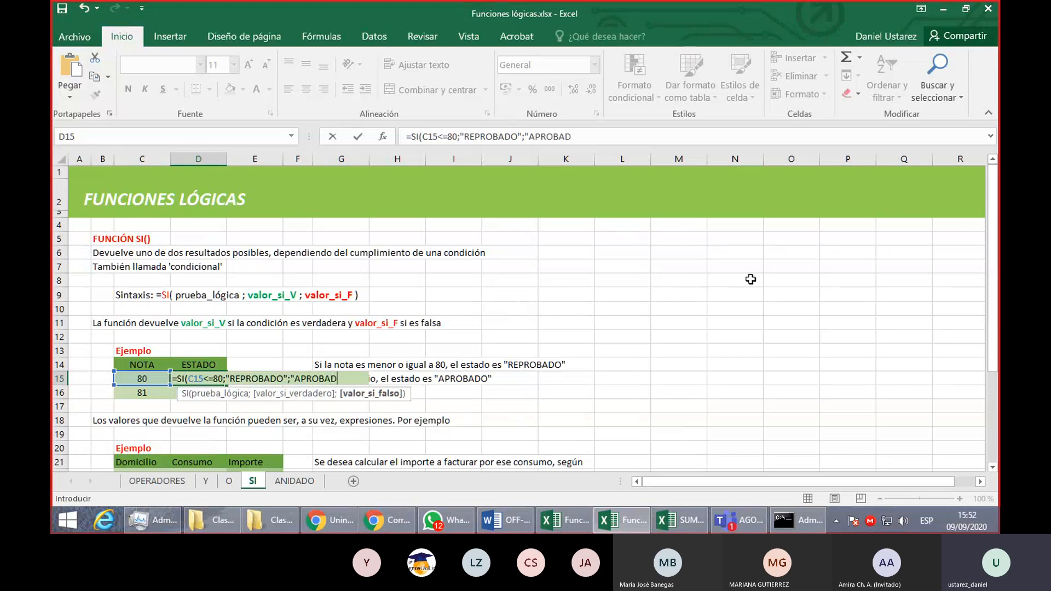
type(")")
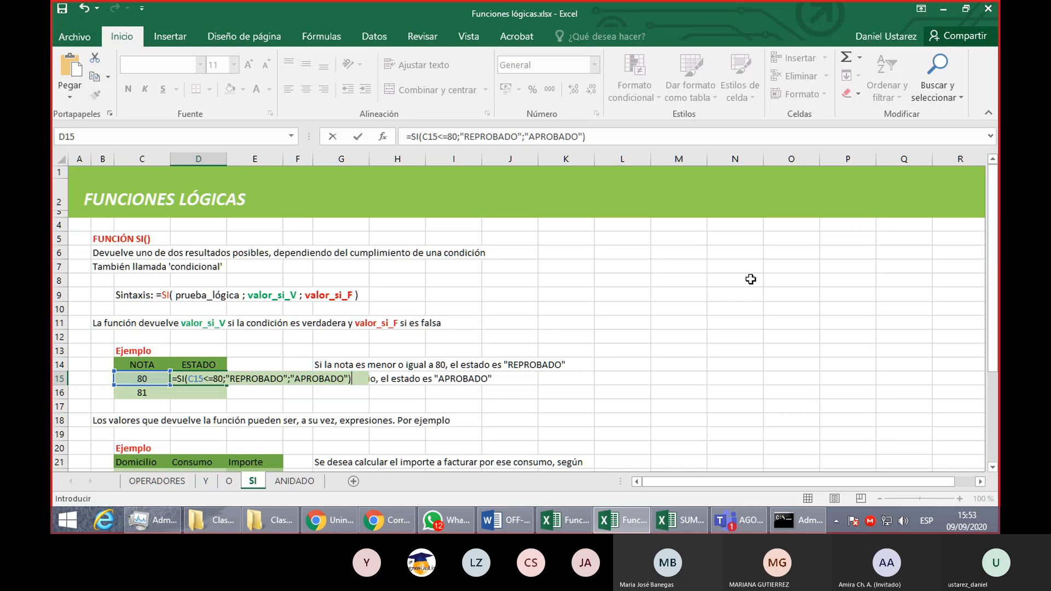
- Complete the D15 formula with "REPROBADO" as the value if true and "APROBADO" as the value if false
key("Return")
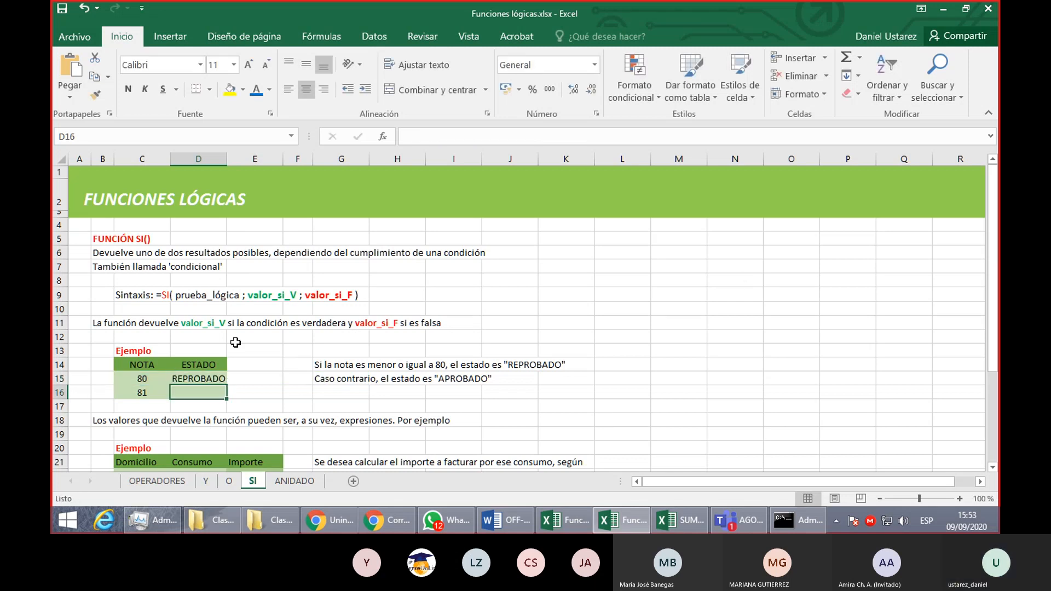
- Fill the SI formula from D15 down to D16 for the second grade
left_click(203, 379)
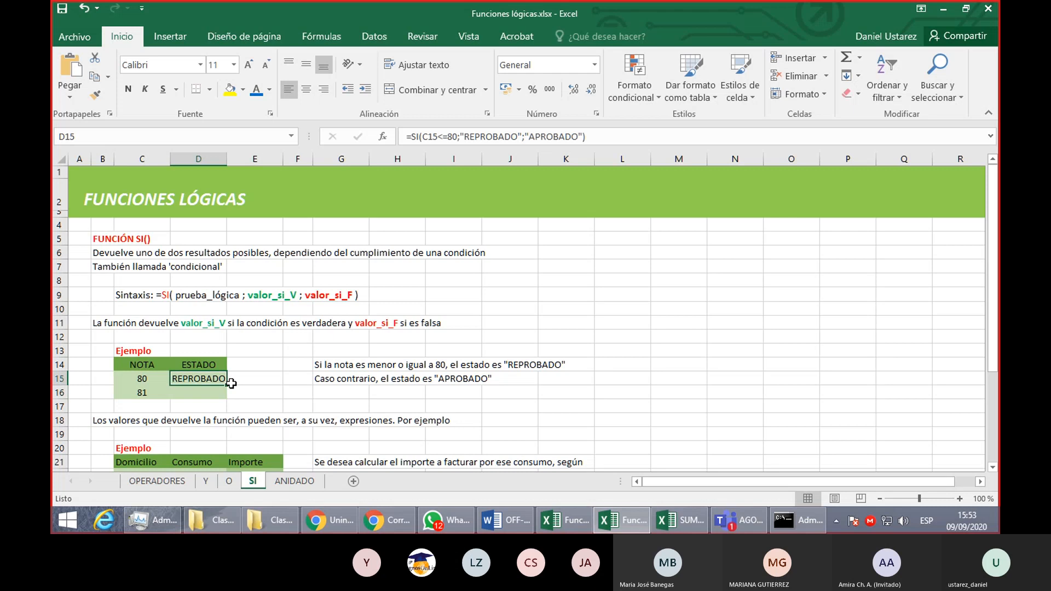
left_click_drag(226, 386, 228, 397)
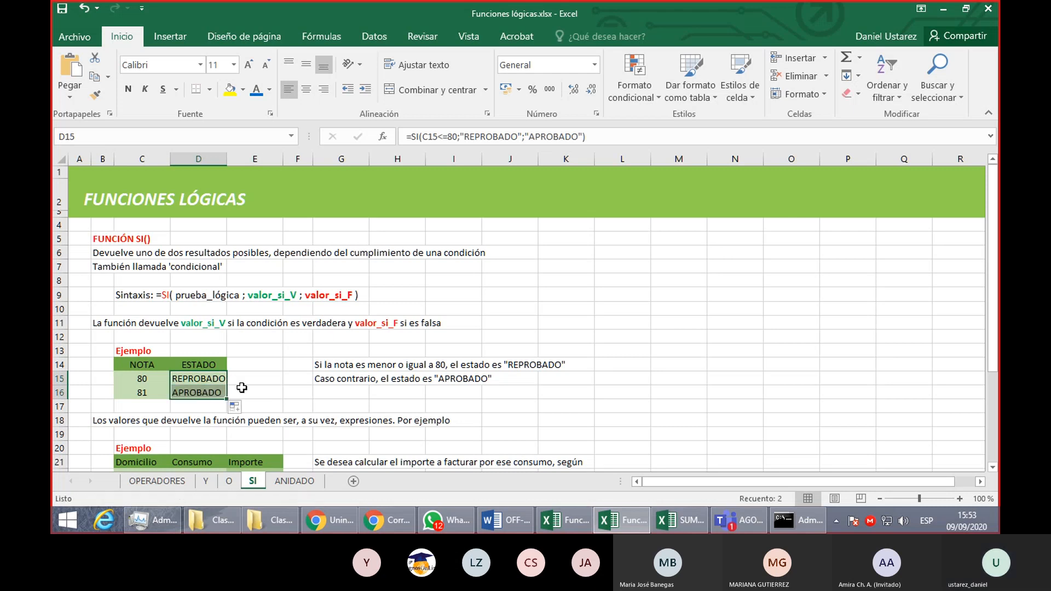
left_click(321, 392)
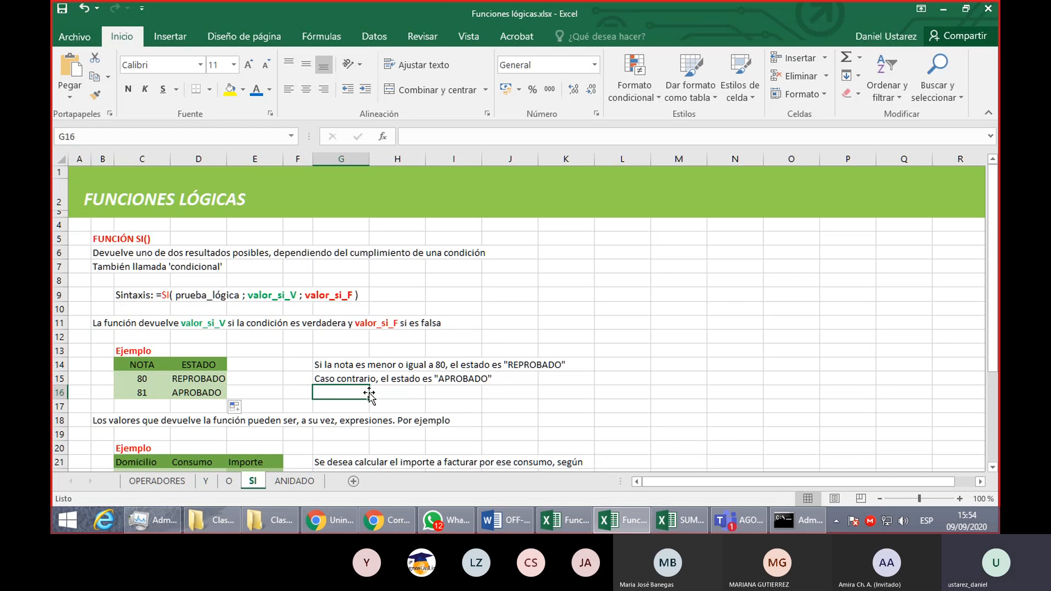
- Examine the logical test C15<=80 inside the D15 formula, including its cell reference and comparison
left_click(194, 378)
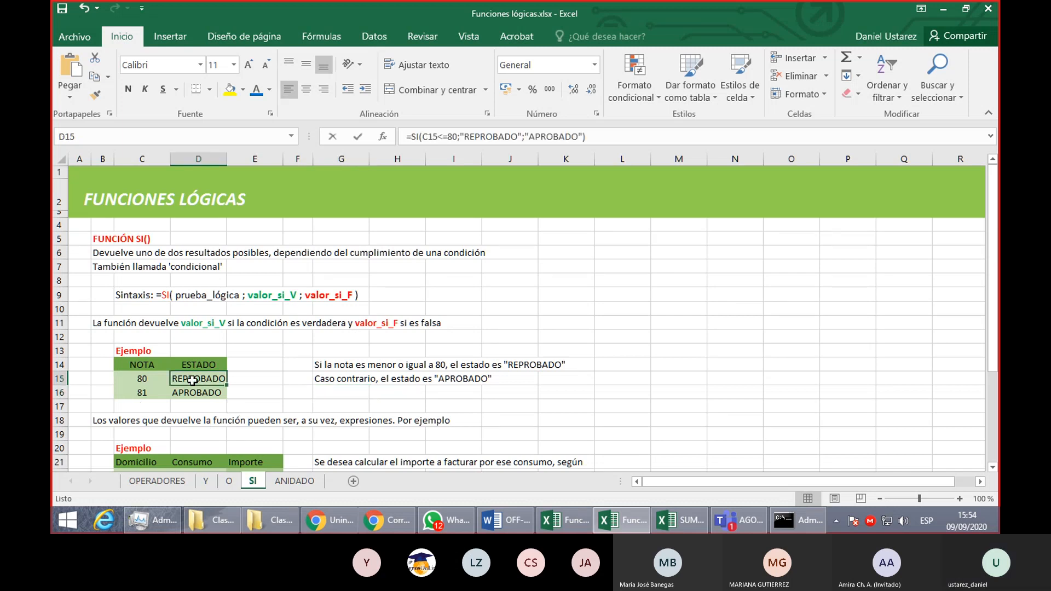
double_click(194, 378)
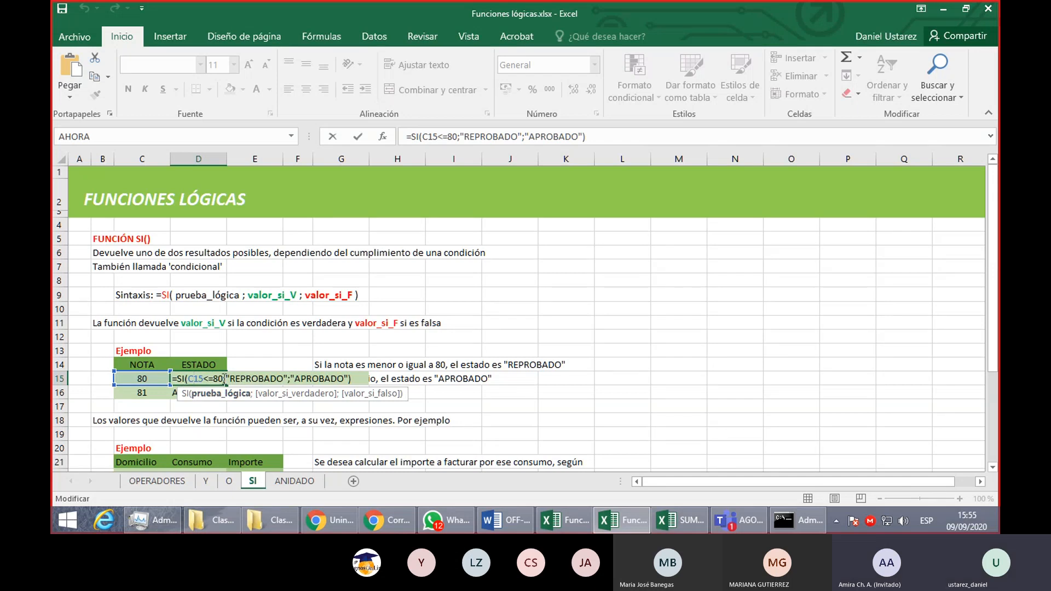
left_click_drag(225, 378, 190, 379)
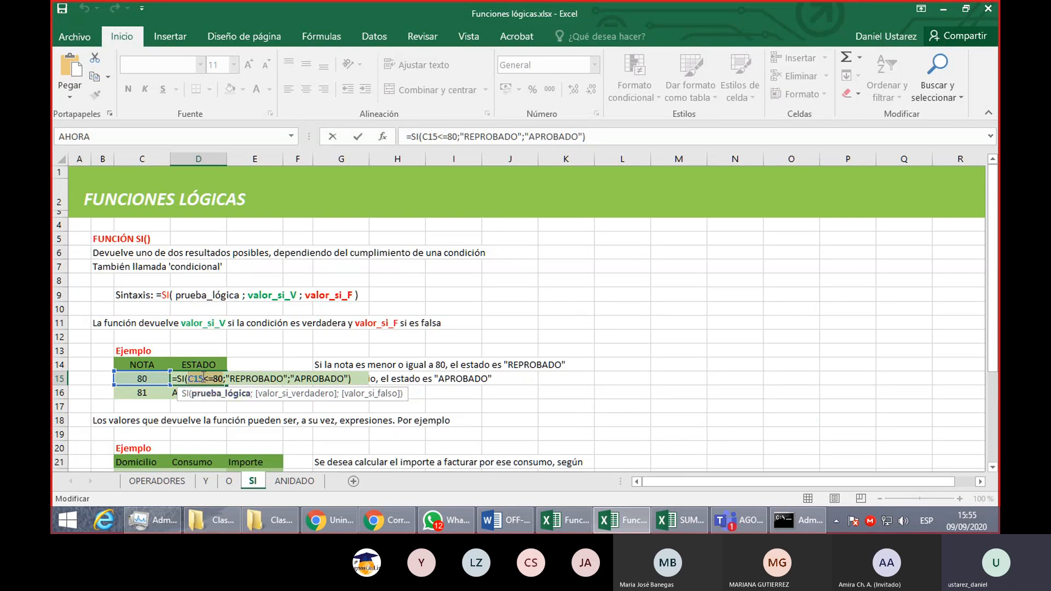
left_click_drag(204, 379, 188, 379)
left_click_drag(203, 379, 224, 379)
left_click_drag(224, 379, 190, 378)
- Review how the condition in D15's formula relates to its "REPROBADO" and "APROBADO" arguments, leaving the formula as it is
left_click_drag(229, 378, 288, 382)
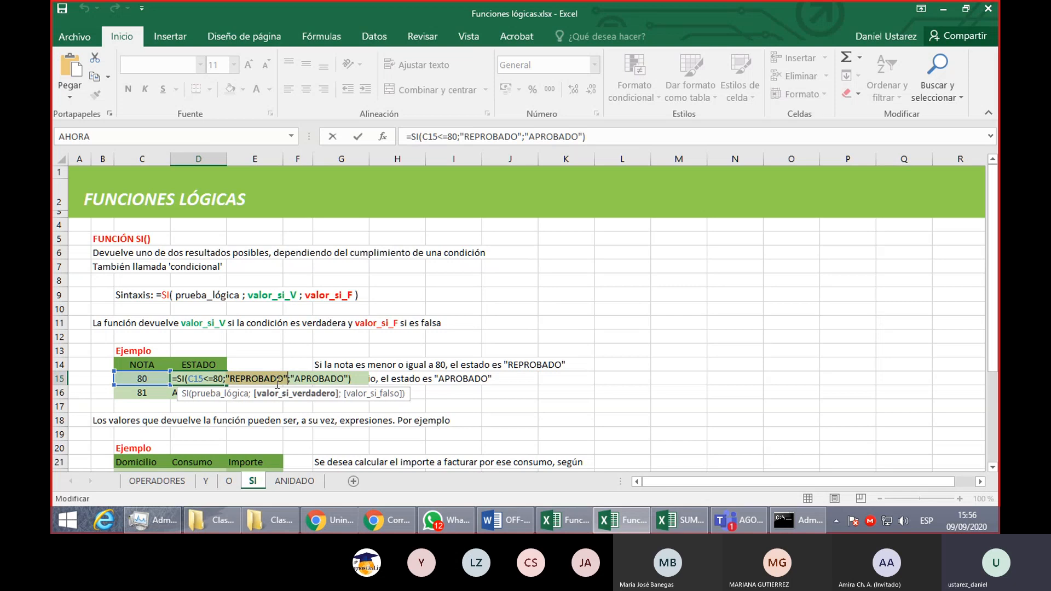
left_click(221, 378)
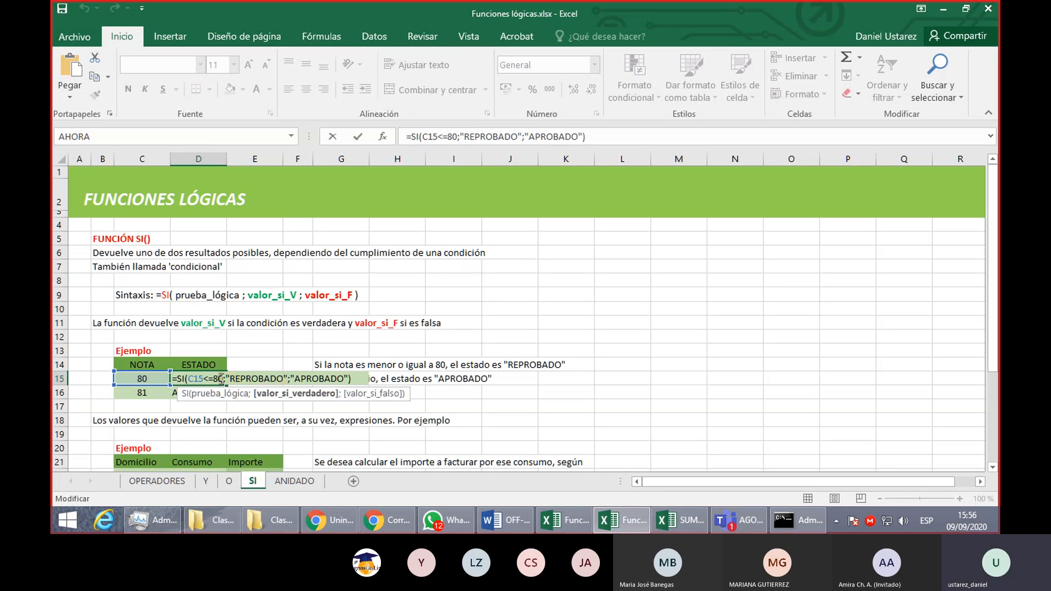
left_click_drag(221, 379, 190, 378)
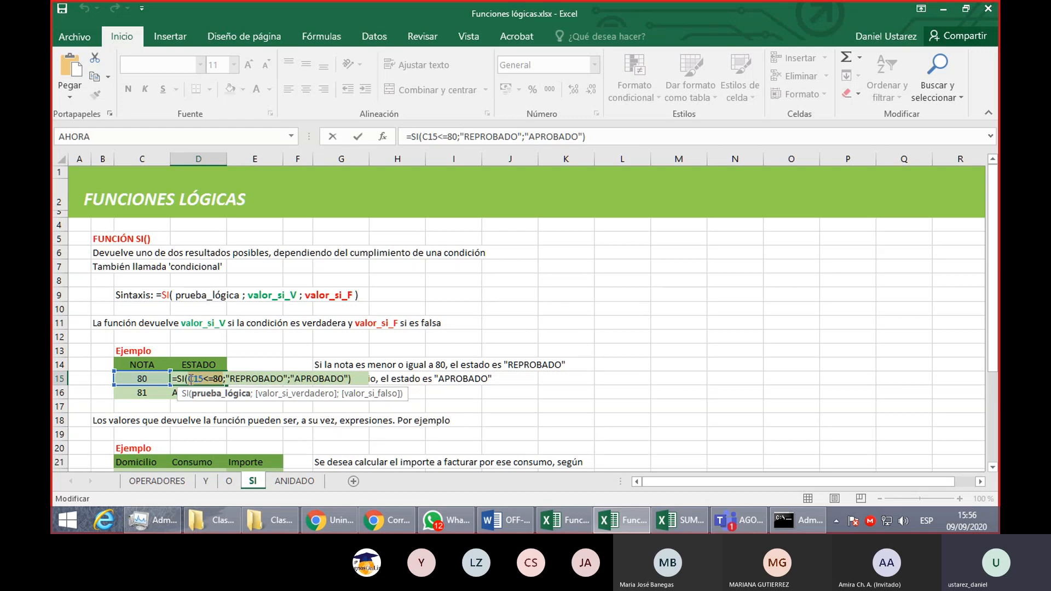
left_click(292, 378)
left_click_drag(292, 378, 351, 378)
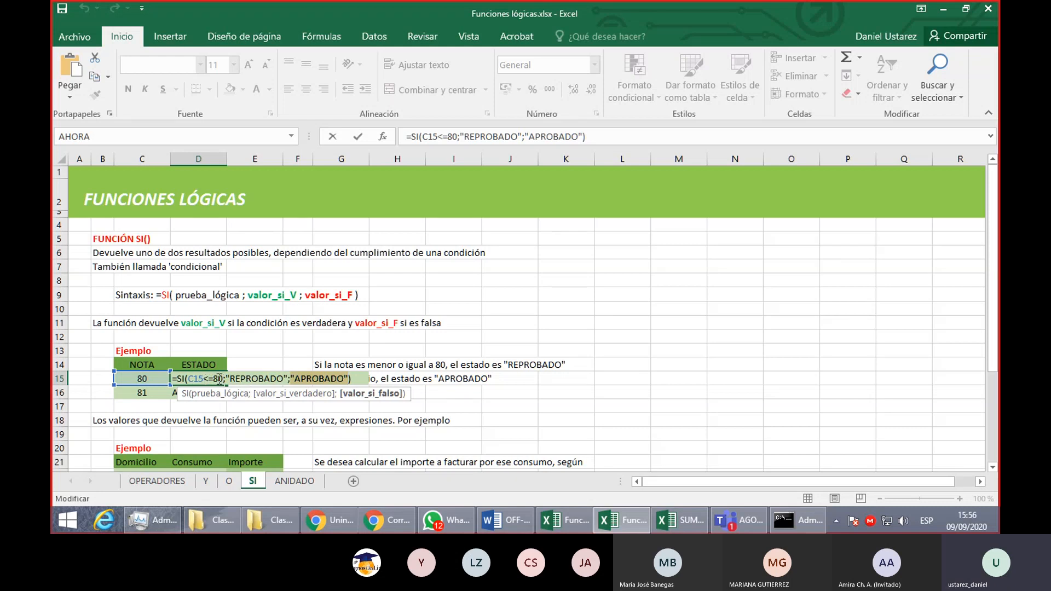
left_click_drag(225, 379, 290, 379)
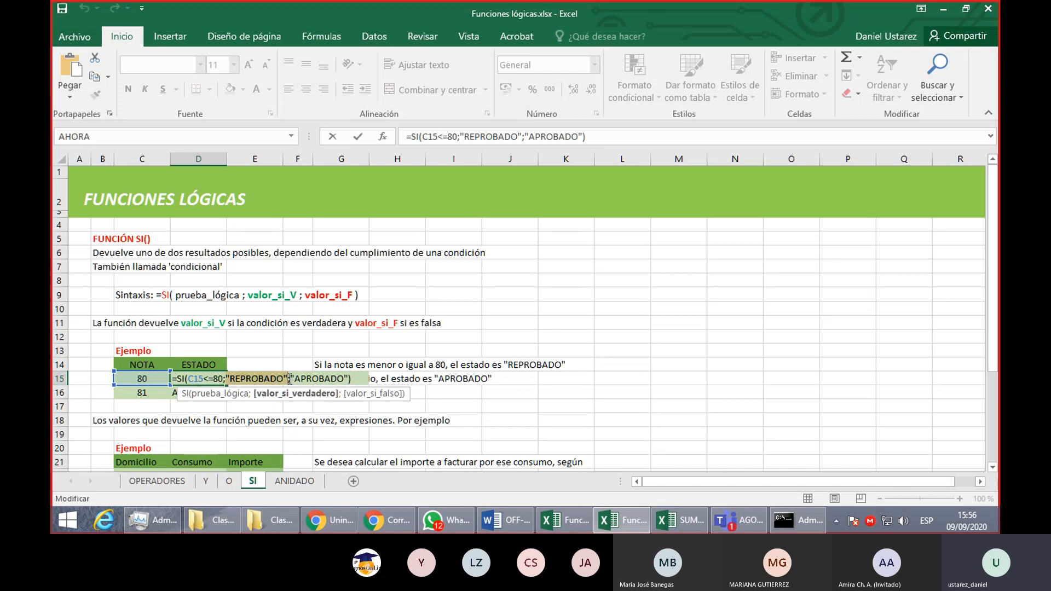
left_click_drag(290, 379, 189, 379)
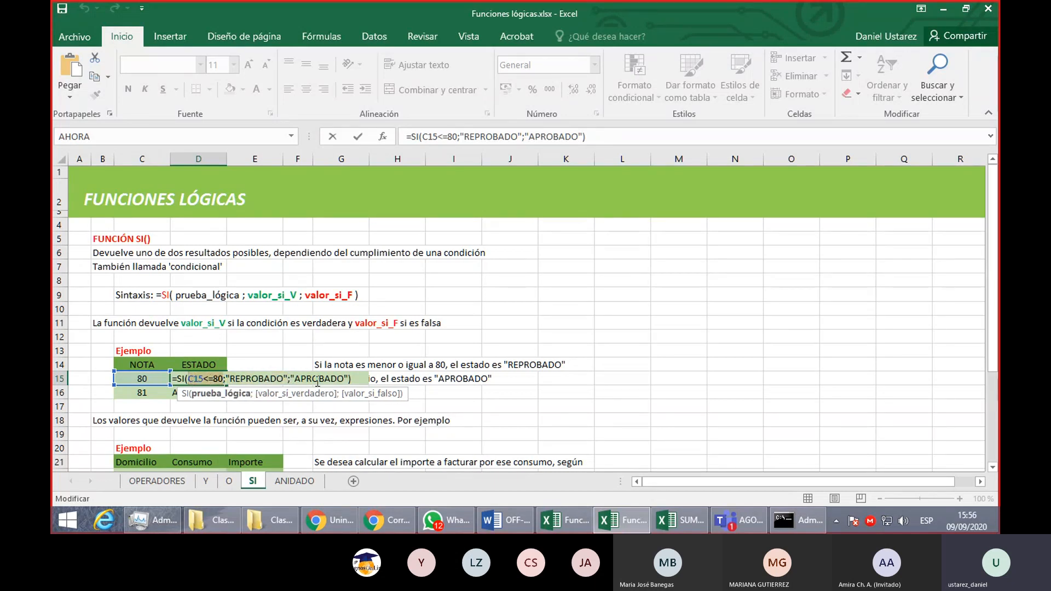
left_click_drag(290, 379, 348, 381)
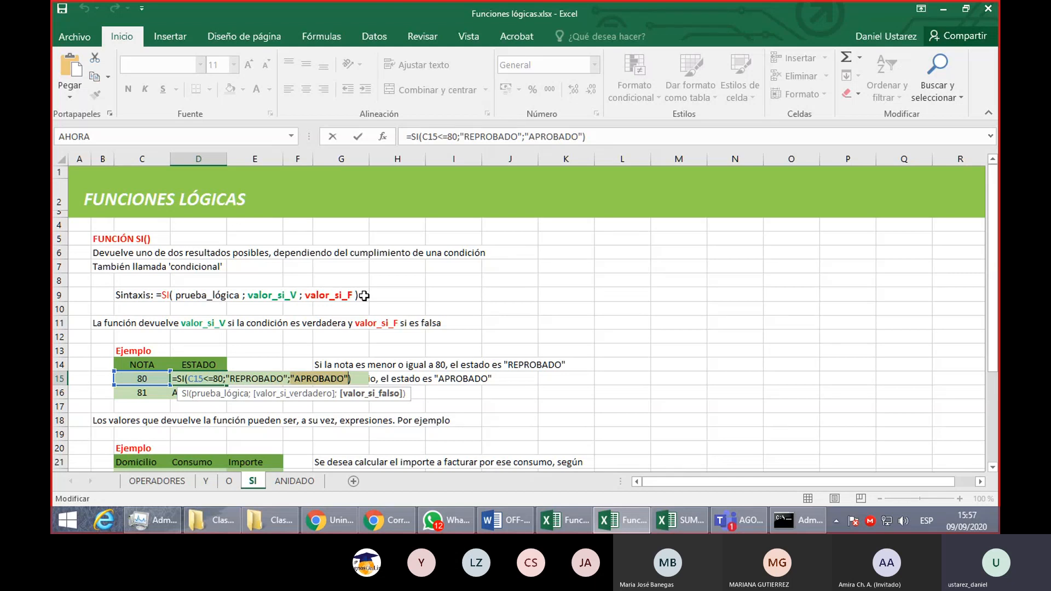
key("Return")
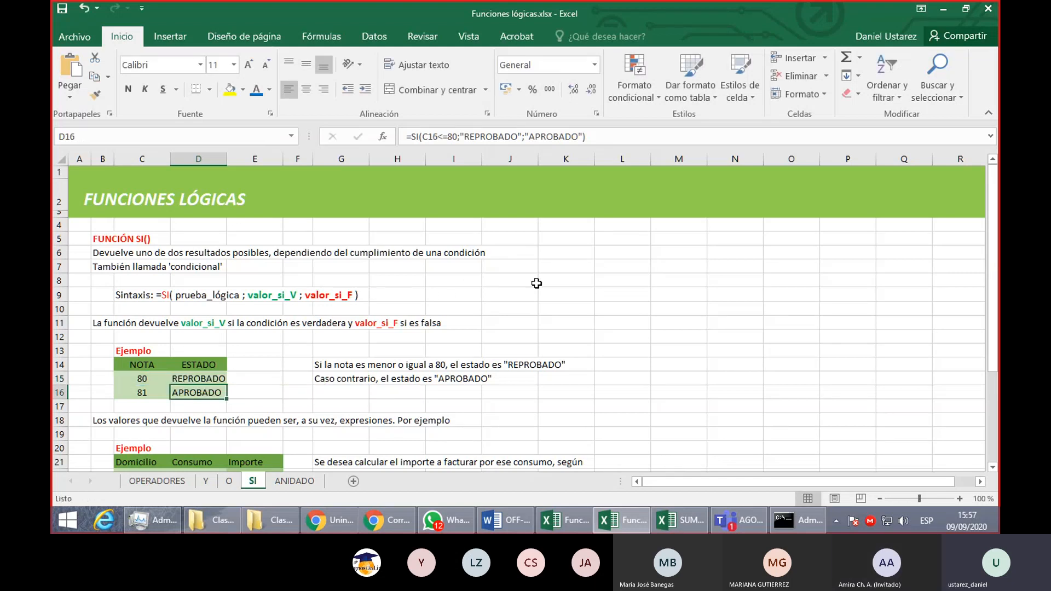
- Enter the labels A and B in J8:J9 with the values 10 and 5 beside them in K8:K9
left_click(522, 294)
key("Up")
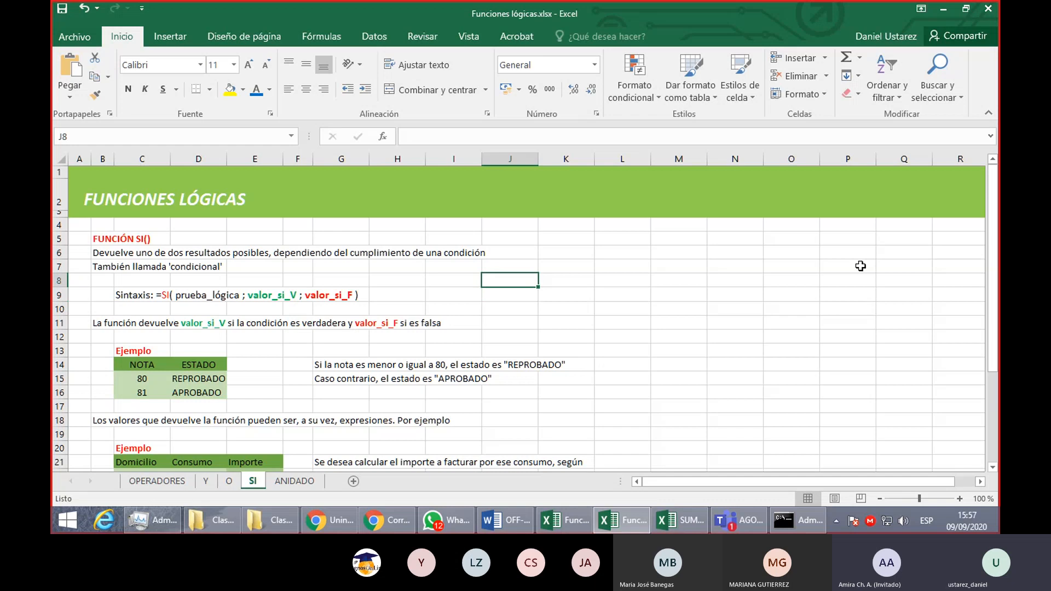
type("A")
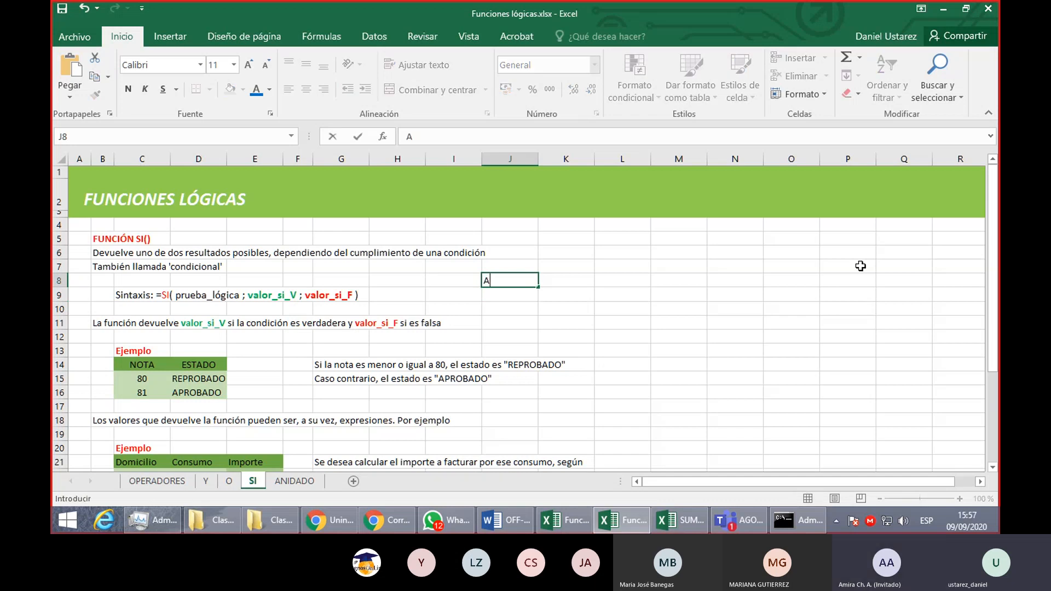
key("Tab")
type("10")
key("Return")
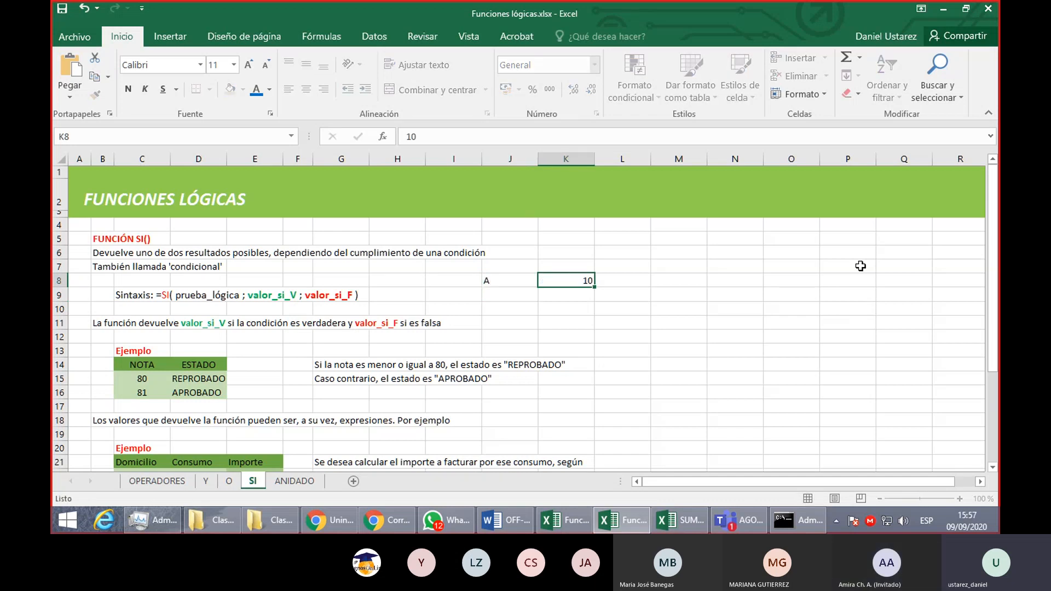
type("B")
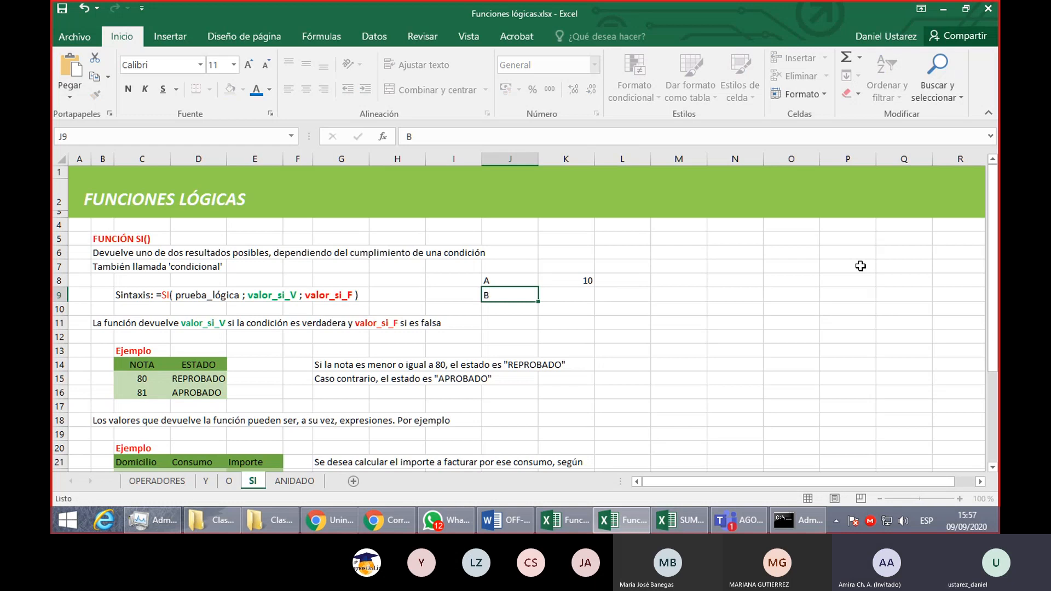
key("Tab")
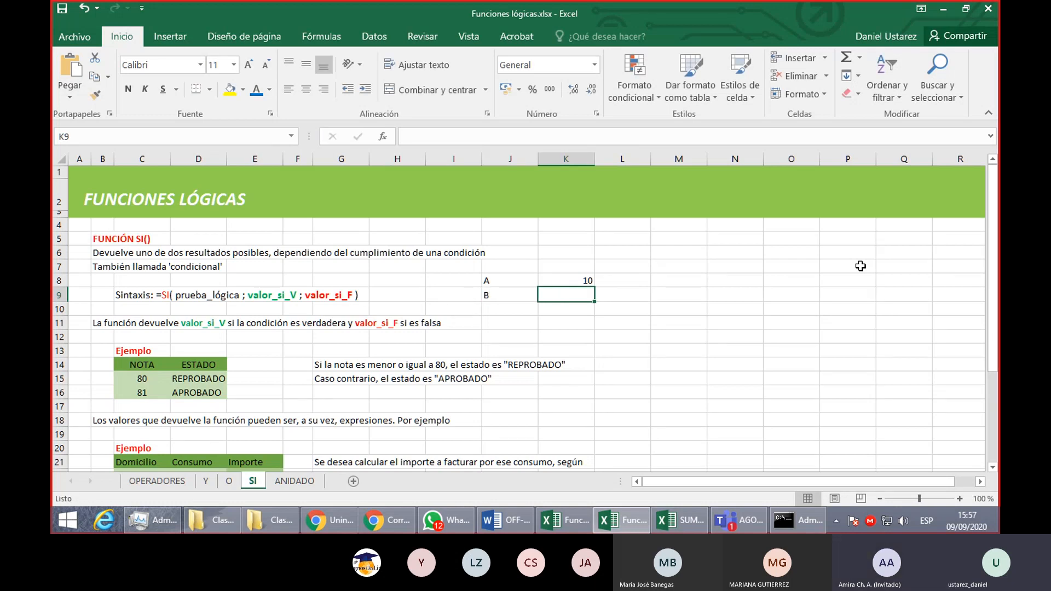
type("5")
key("Return")
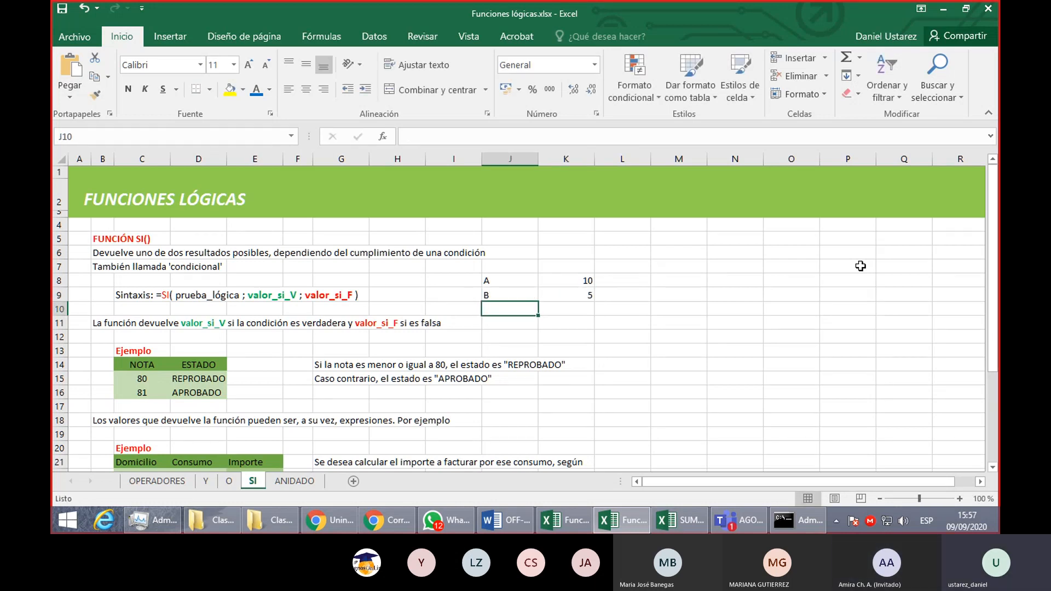
- Add the values of A and B in K10 with the formula =K8+K9 and check its cell references
key("Right")
type("=")
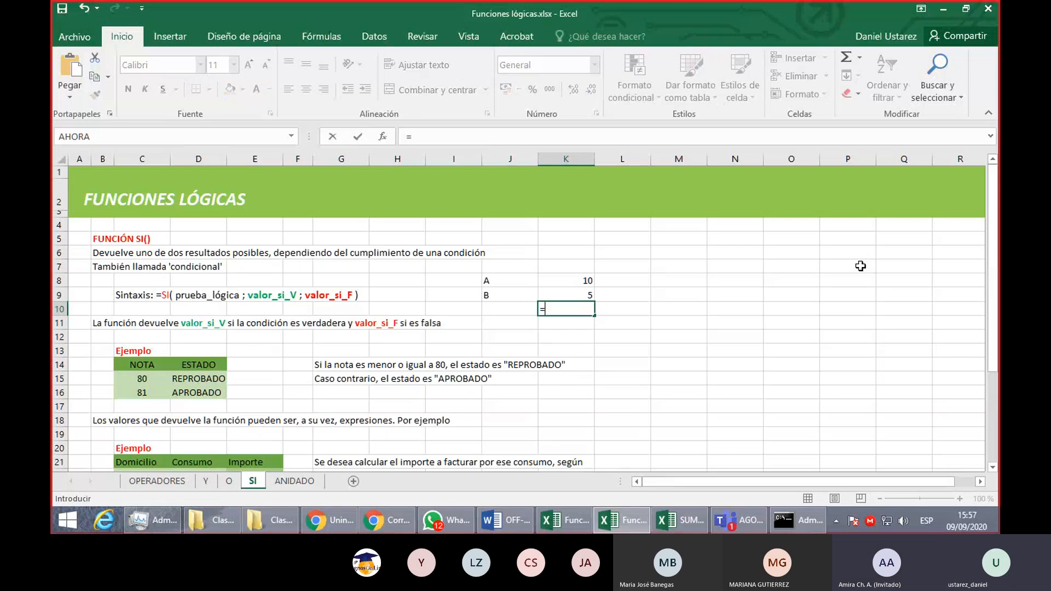
key("Up")
key("Up")
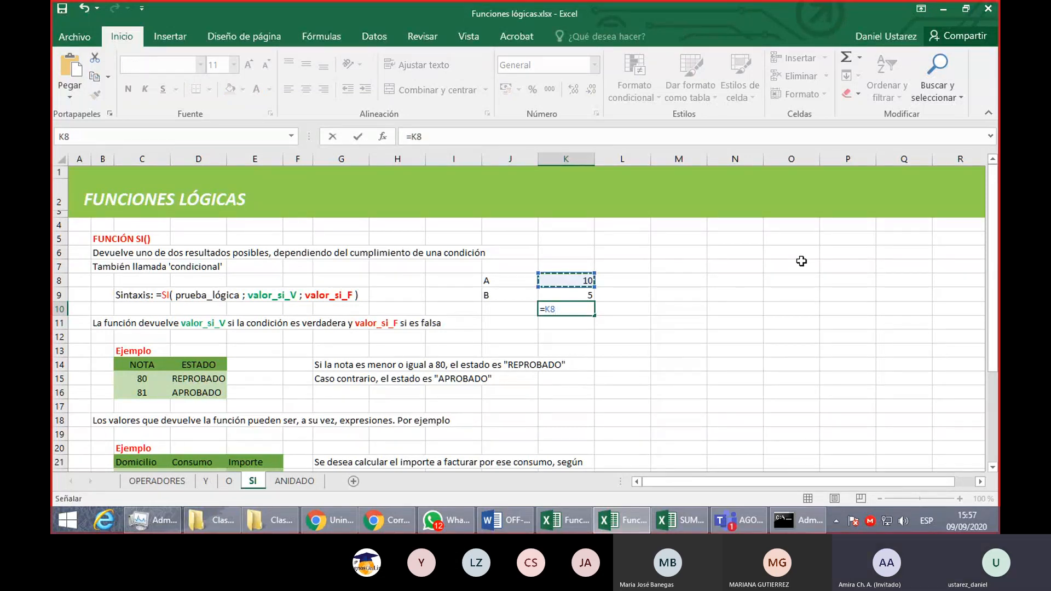
type("+")
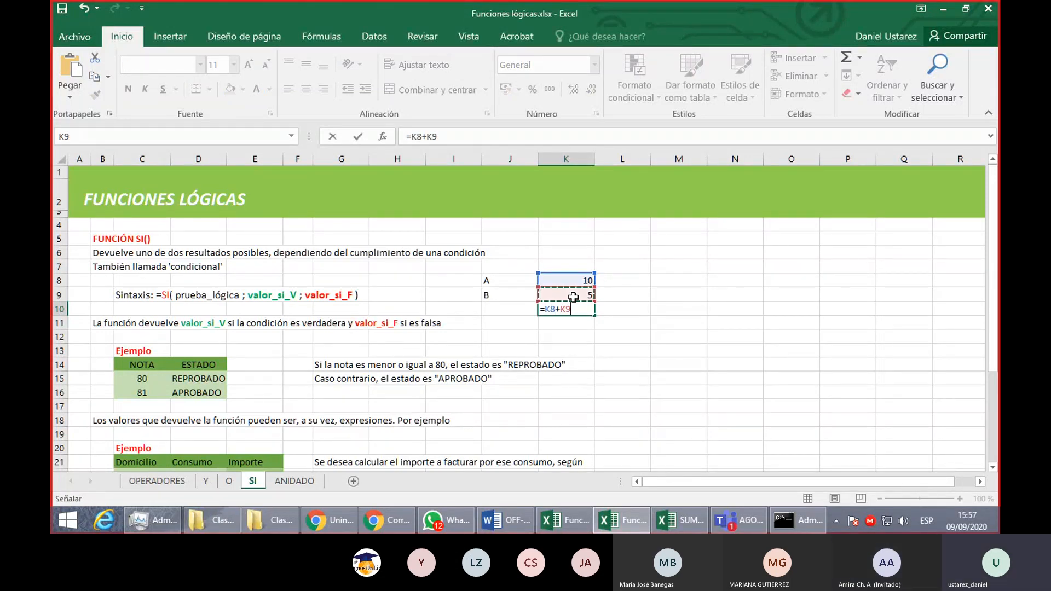
key("Return")
left_click(571, 306)
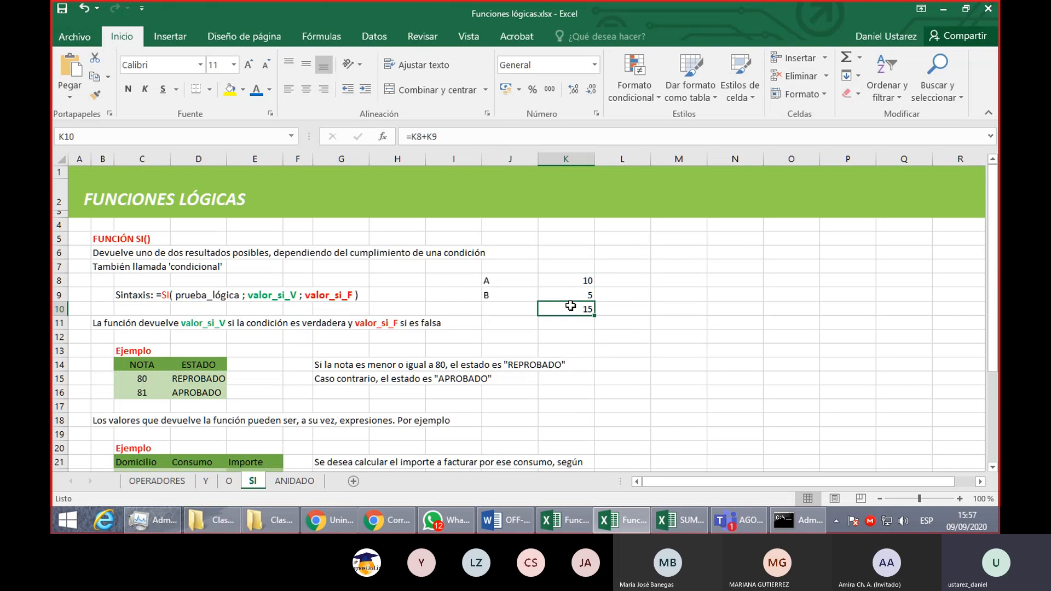
double_click(580, 310)
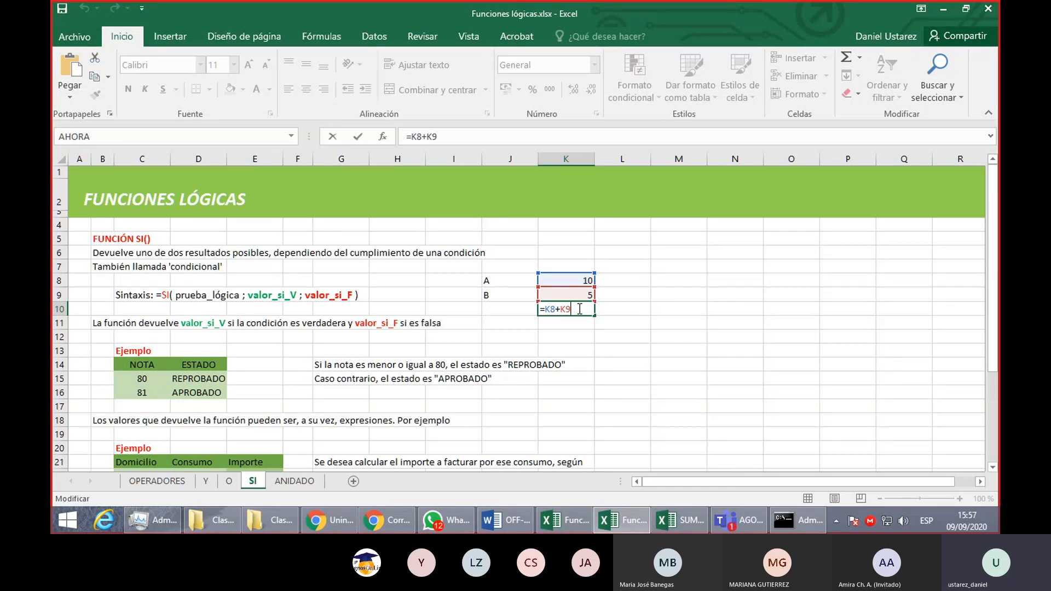
key("Return")
- Clear the A and B example from J8:K10 and return to the SI syntax in C9
left_click_drag(509, 280, 564, 309)
key("Delete")
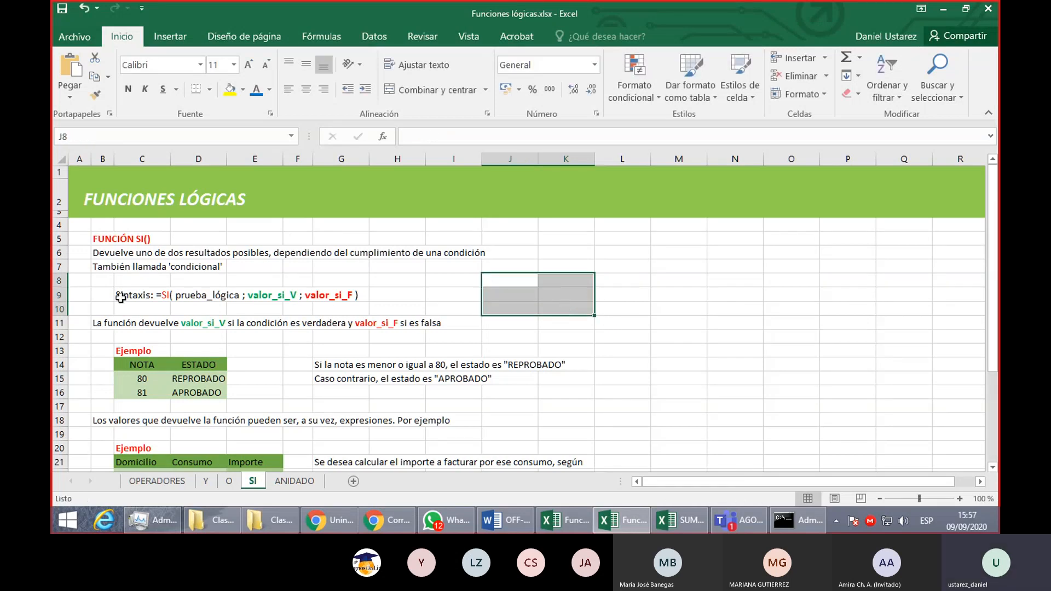
left_click(161, 295)
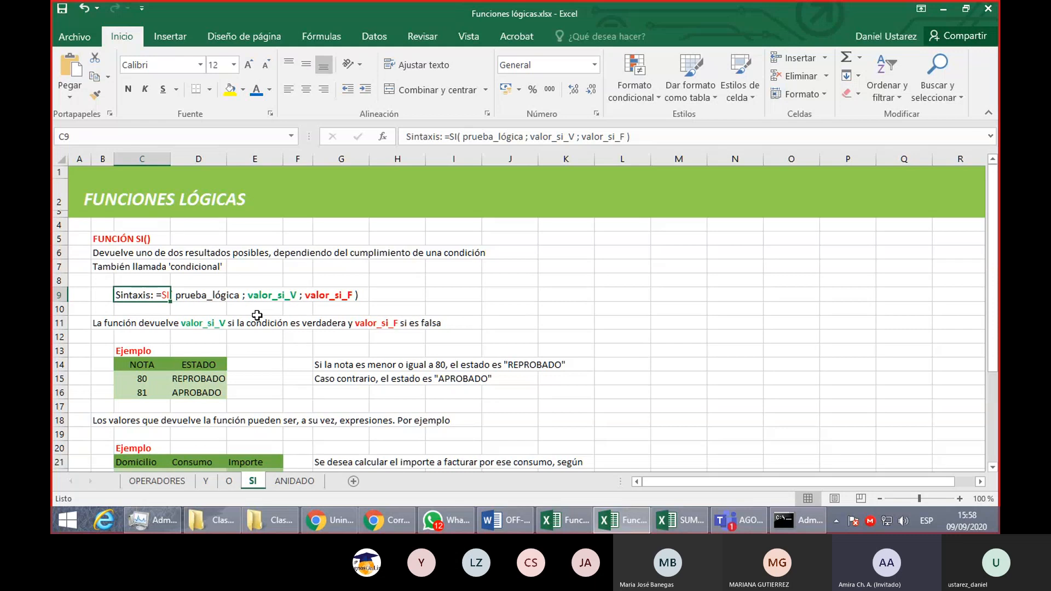
- Swap the result arguments in D15's SI formula to "APROBADO" if true and "REPROBADO" if false
left_click(215, 379)
double_click(215, 379)
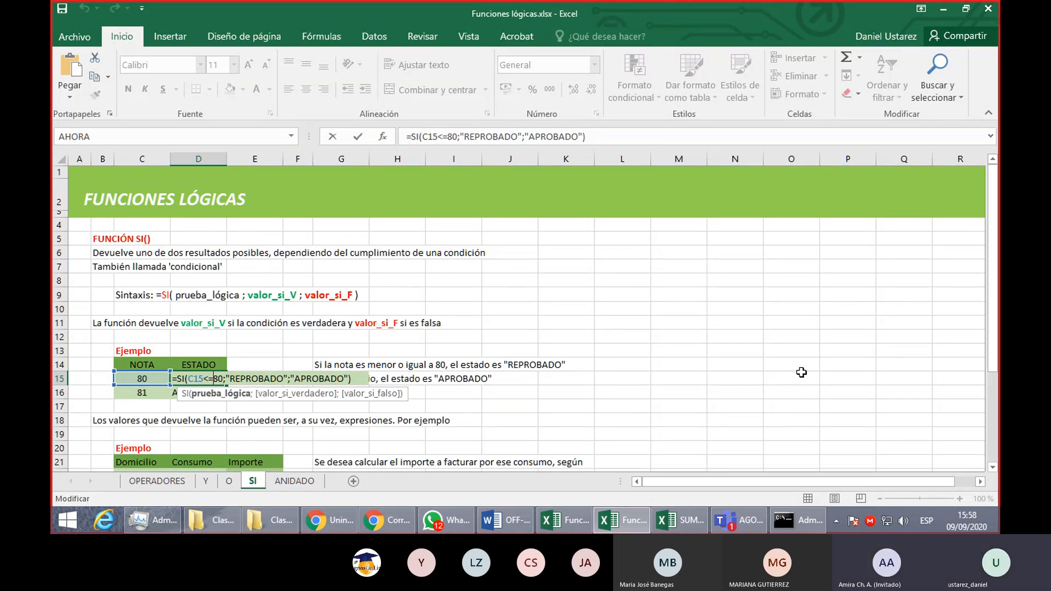
left_click(352, 379)
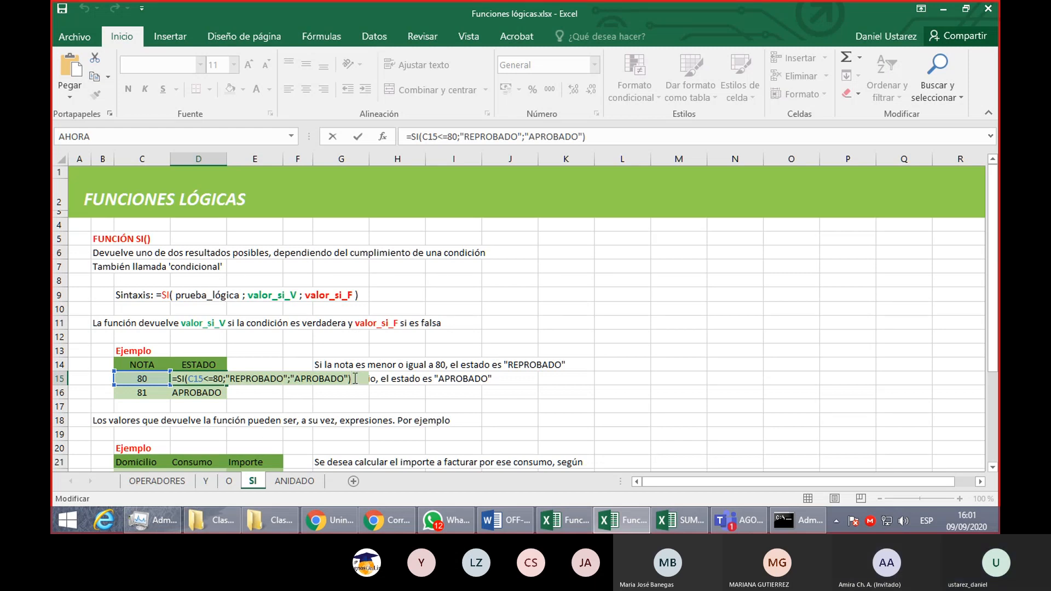
left_click_drag(226, 378, 349, 378)
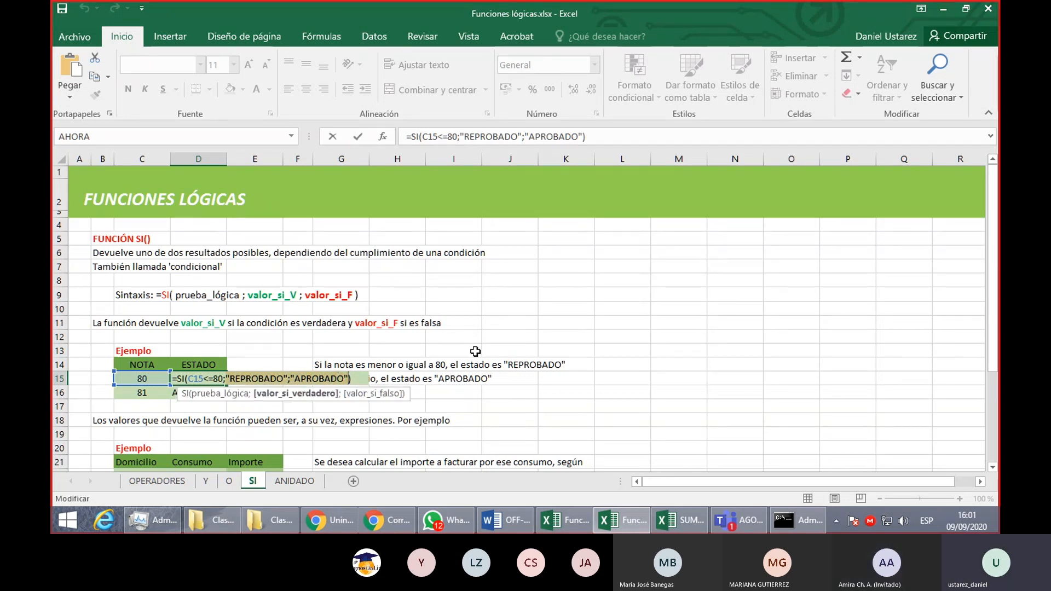
type("\"APROBADO\";\"REPRO")
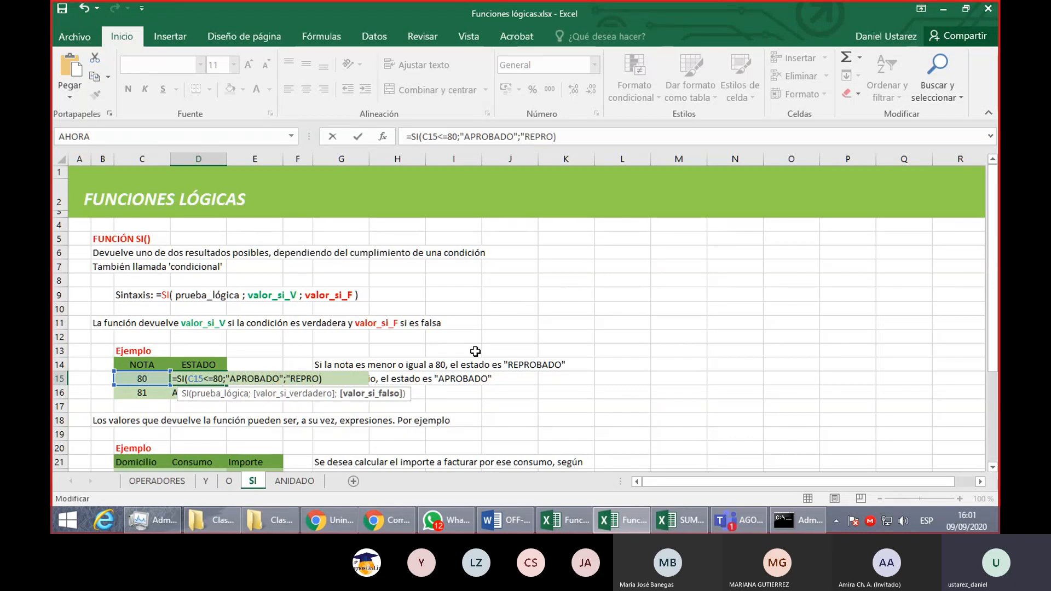
type("BADO\"!")
key("BackSpace")
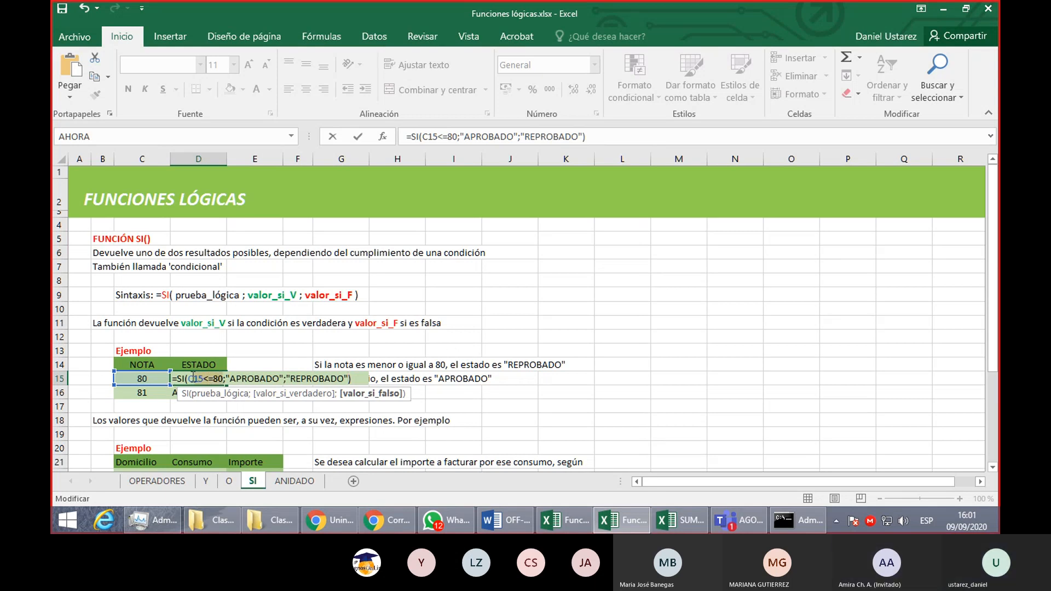
- Replace the logical test in D15's SI formula with C15>80 and fill the formula down to D16
left_click(193, 377)
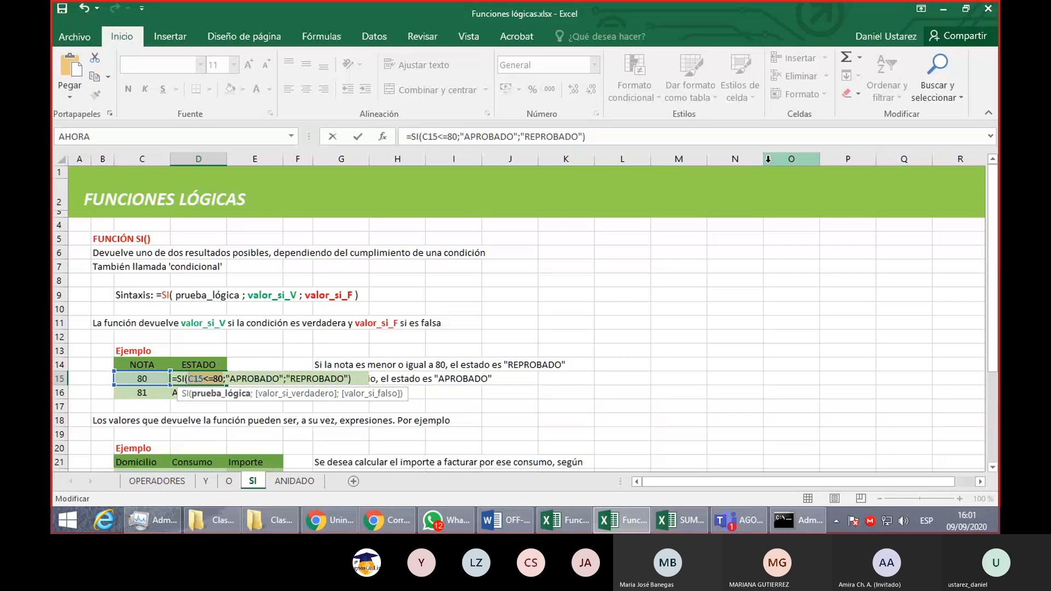
key("Delete")
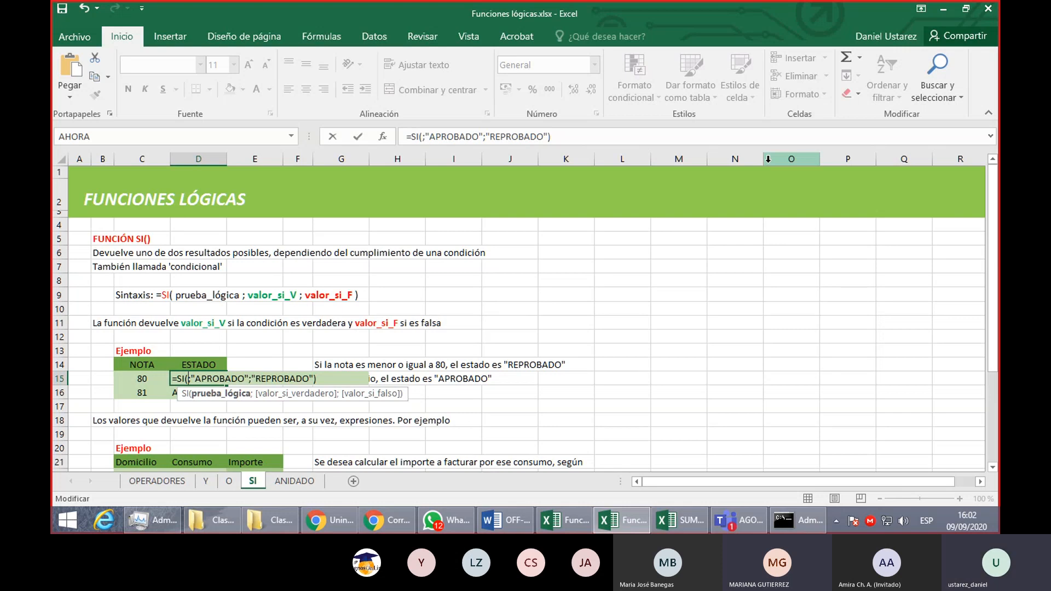
left_click(143, 378)
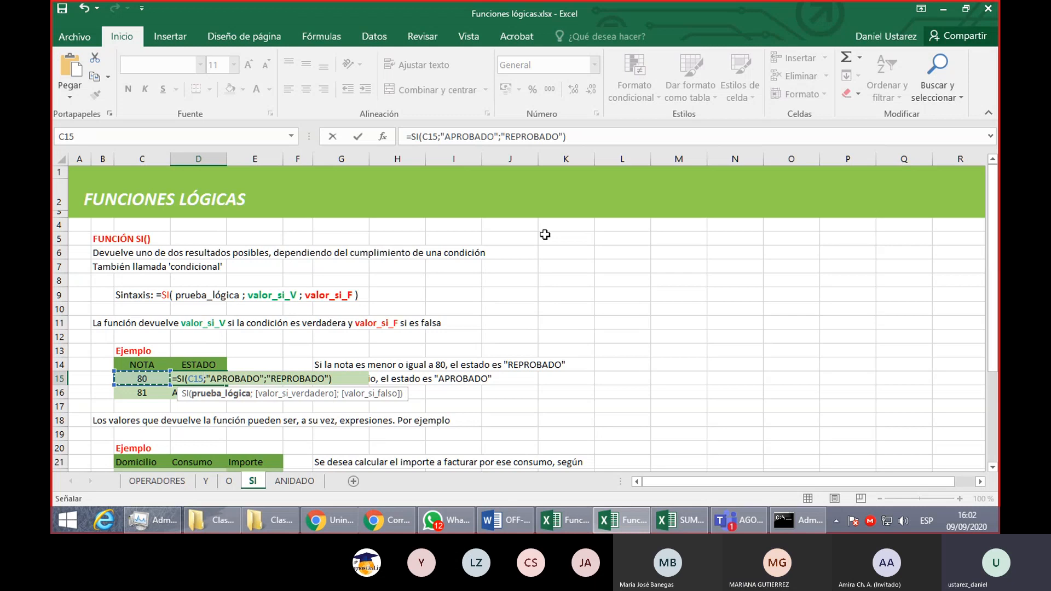
type(">")
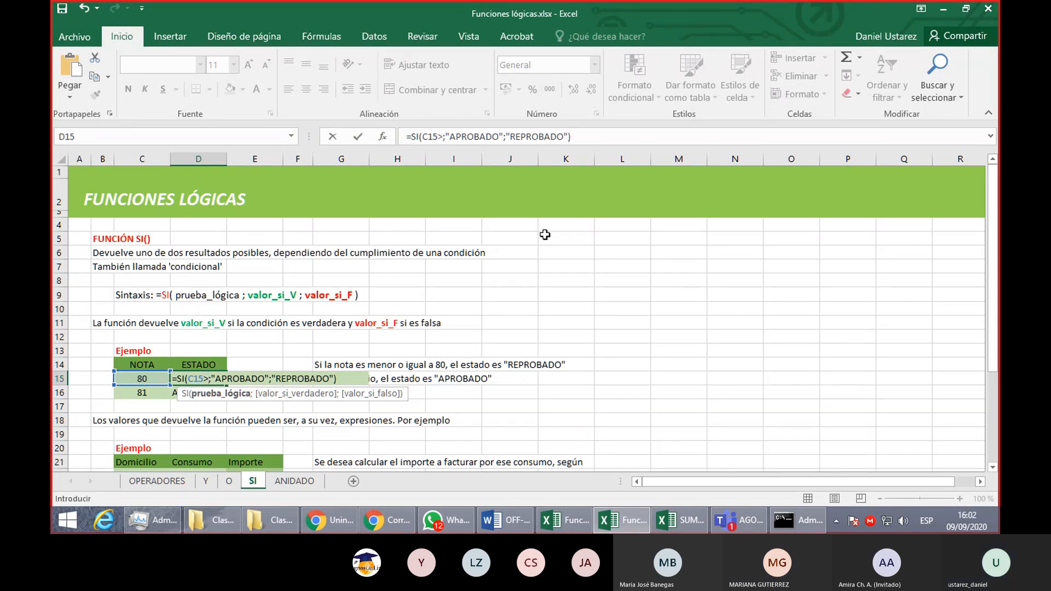
type("80")
key("Return")
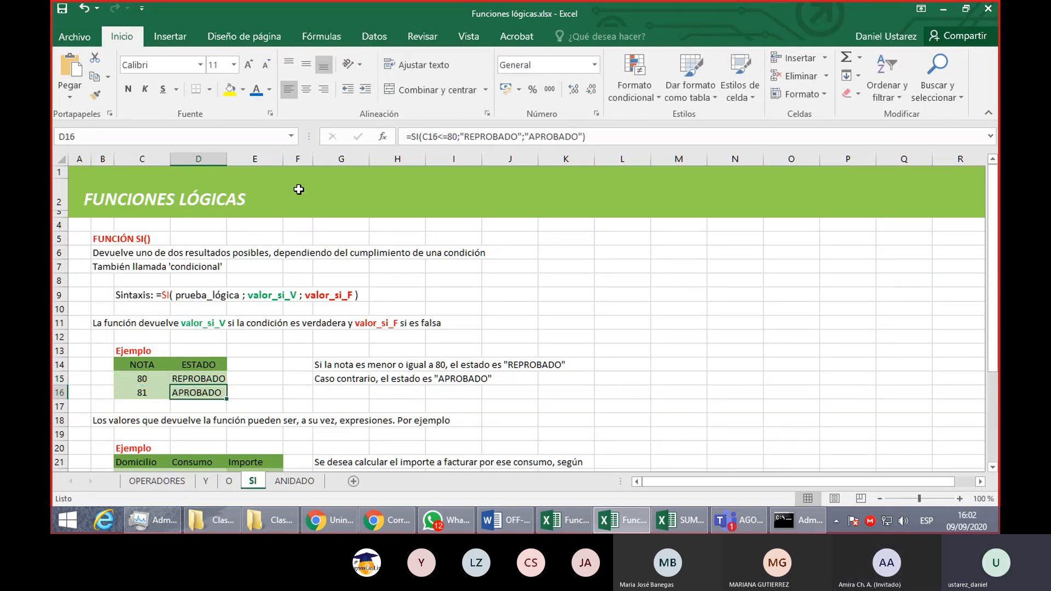
left_click(220, 381)
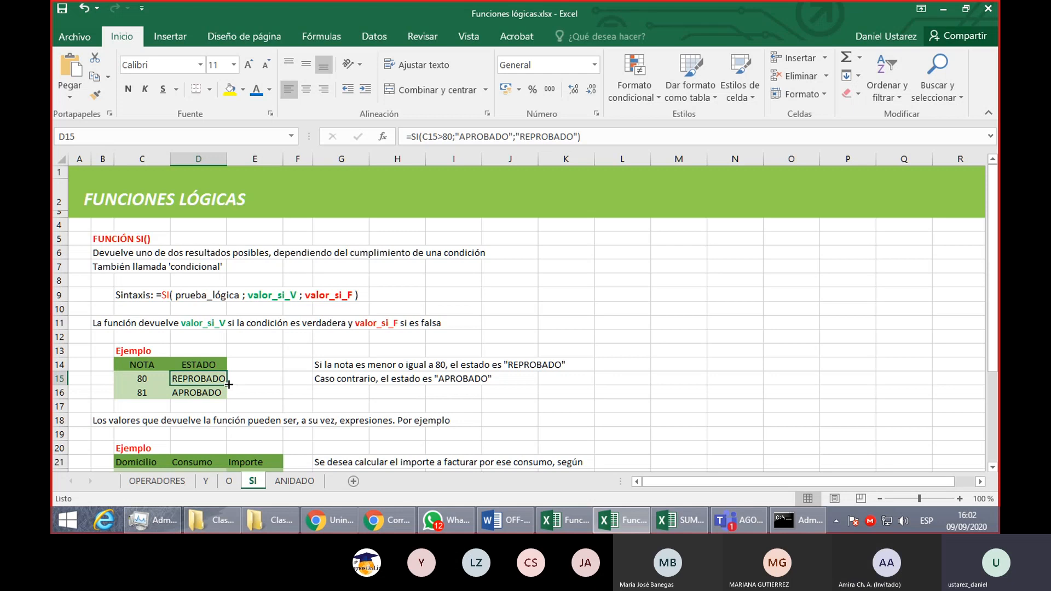
left_click_drag(229, 385, 227, 394)
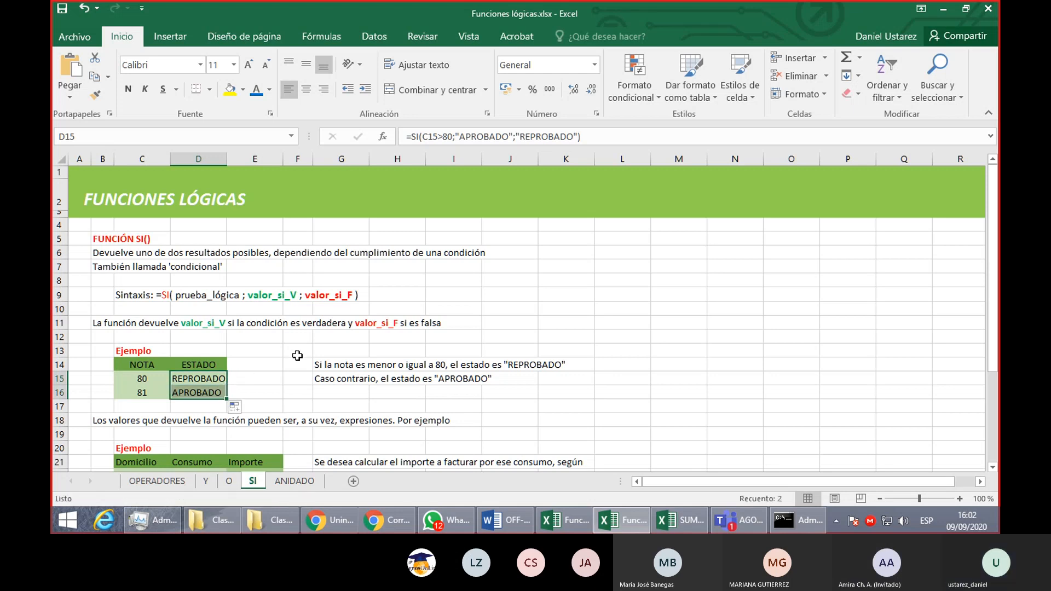
- Review the condition and the two result arguments in D15's rewritten SI formula, leaving it as it is
double_click(205, 383)
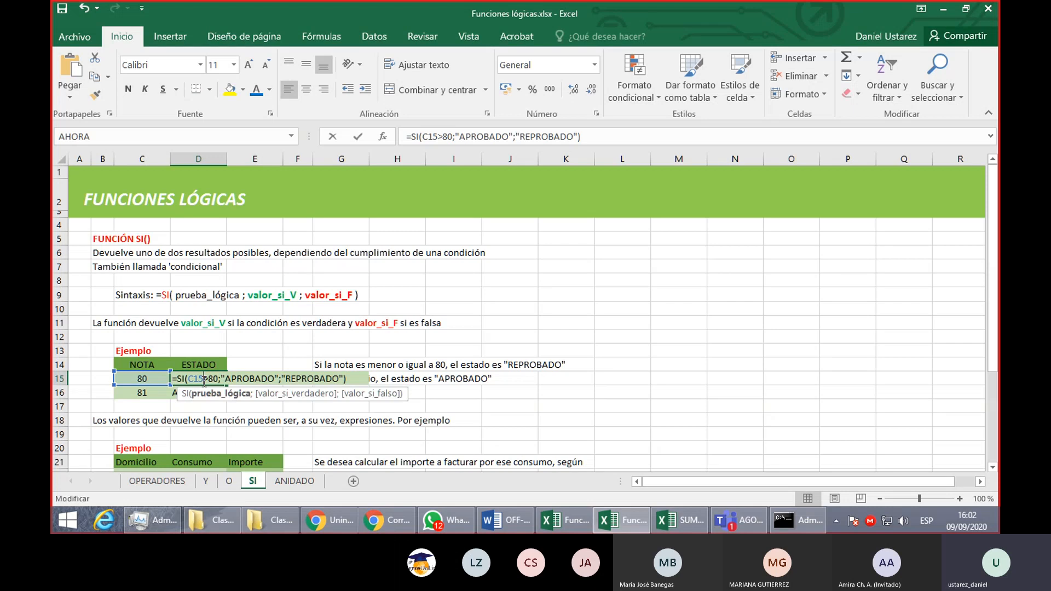
left_click_drag(222, 379, 346, 381)
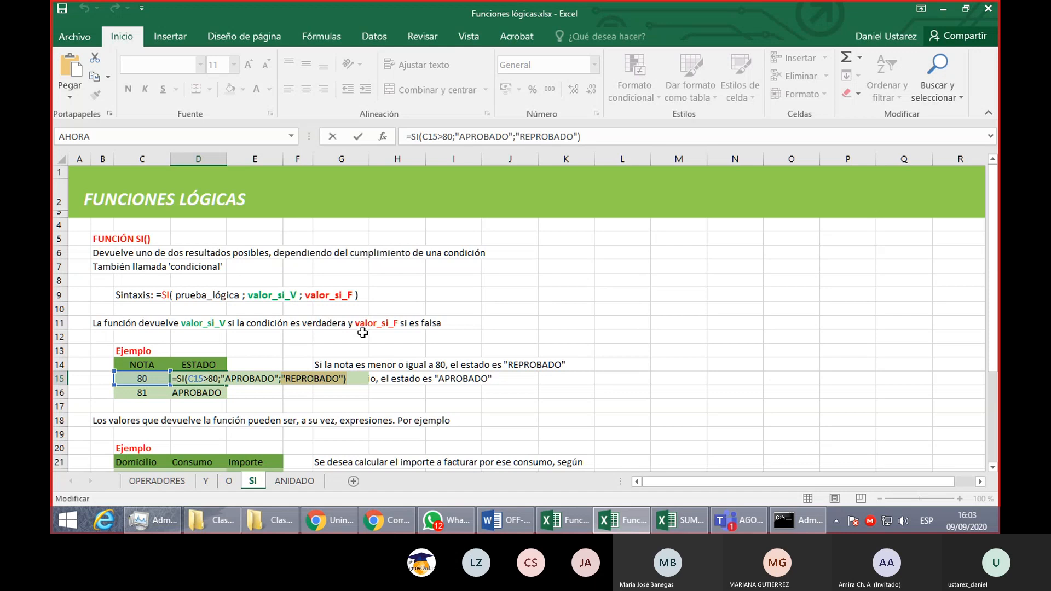
left_click(349, 382)
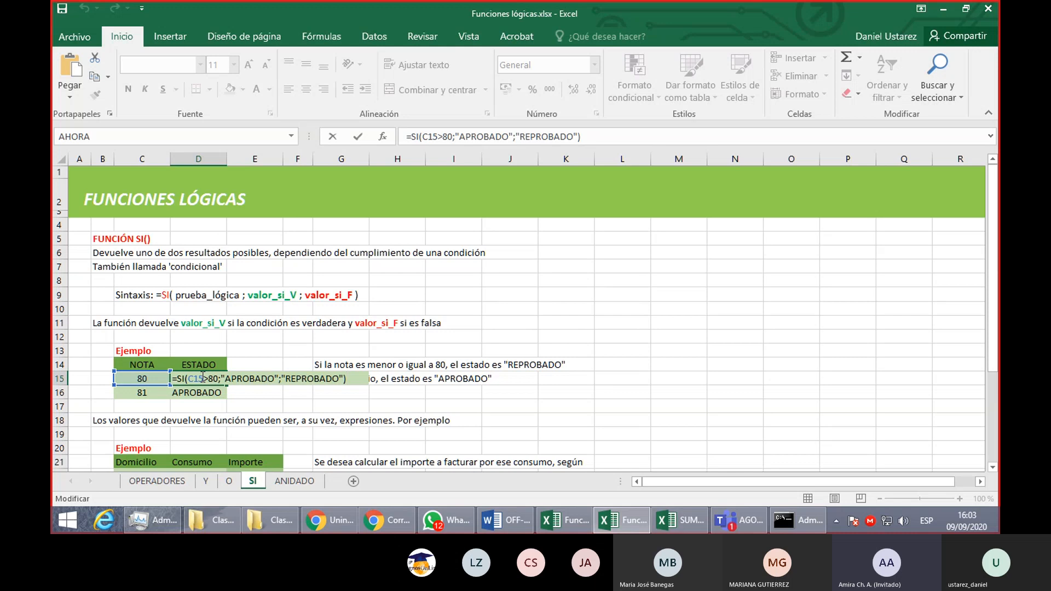
key("Return")
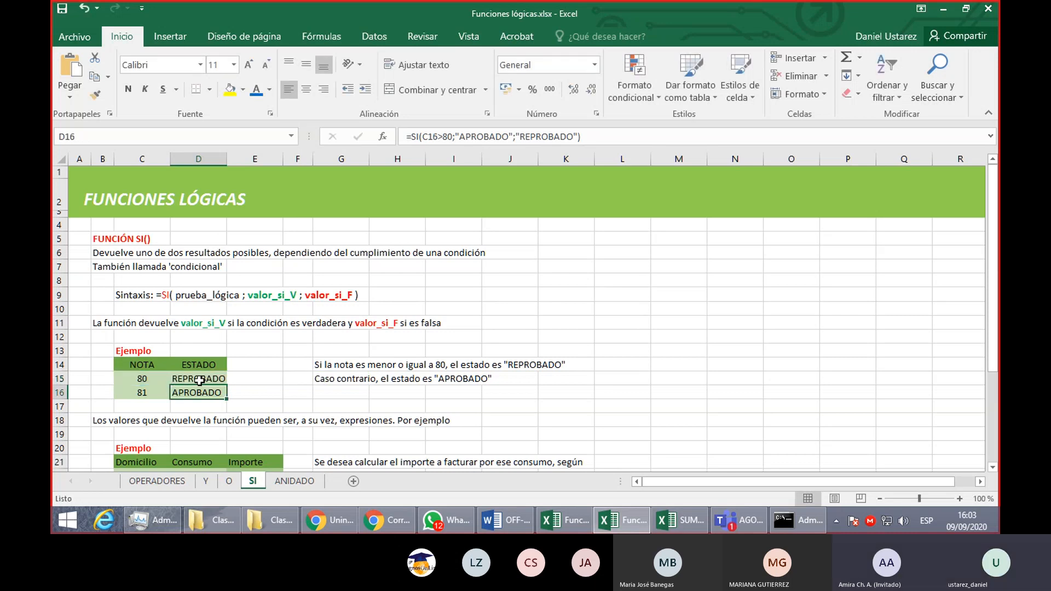
- Compare the SI formulas in D15 and D16, and refill D16 from D15
left_click(200, 380)
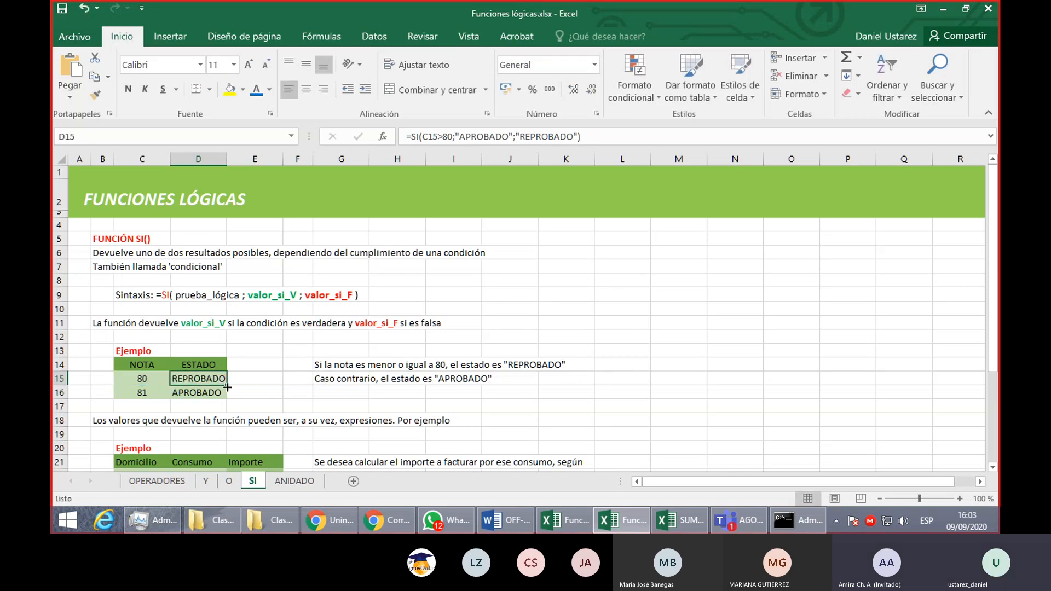
left_click(224, 393)
left_click(223, 379)
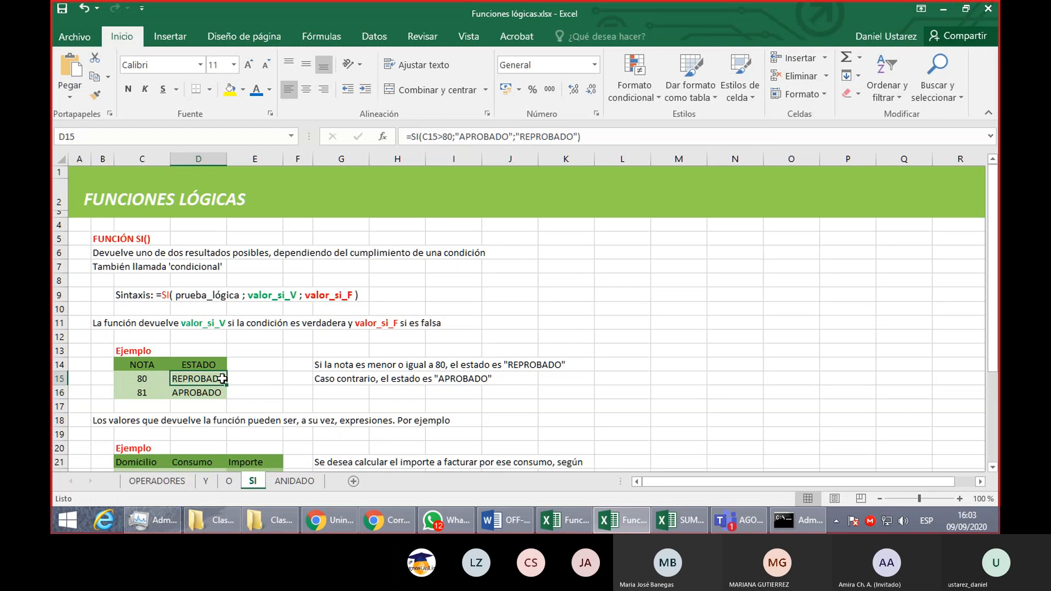
double_click(217, 391)
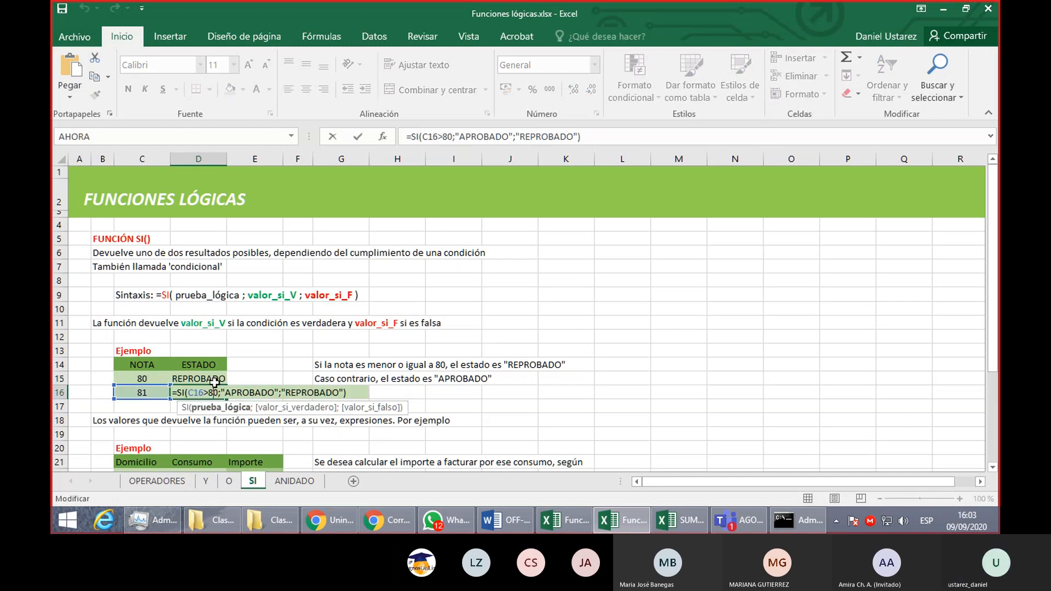
left_click(214, 383)
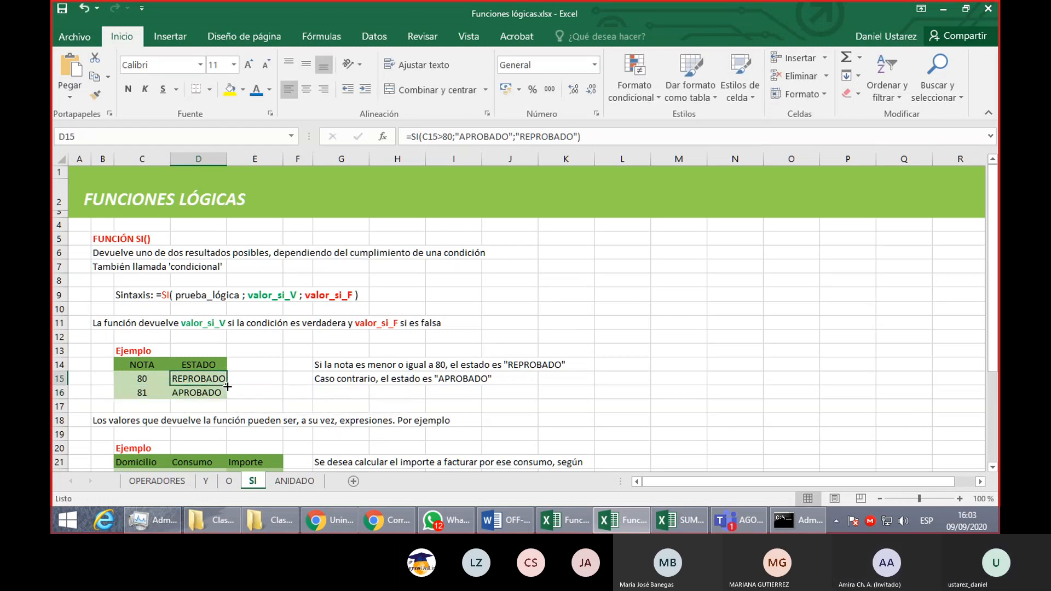
left_click_drag(227, 386, 225, 397)
left_click(208, 393)
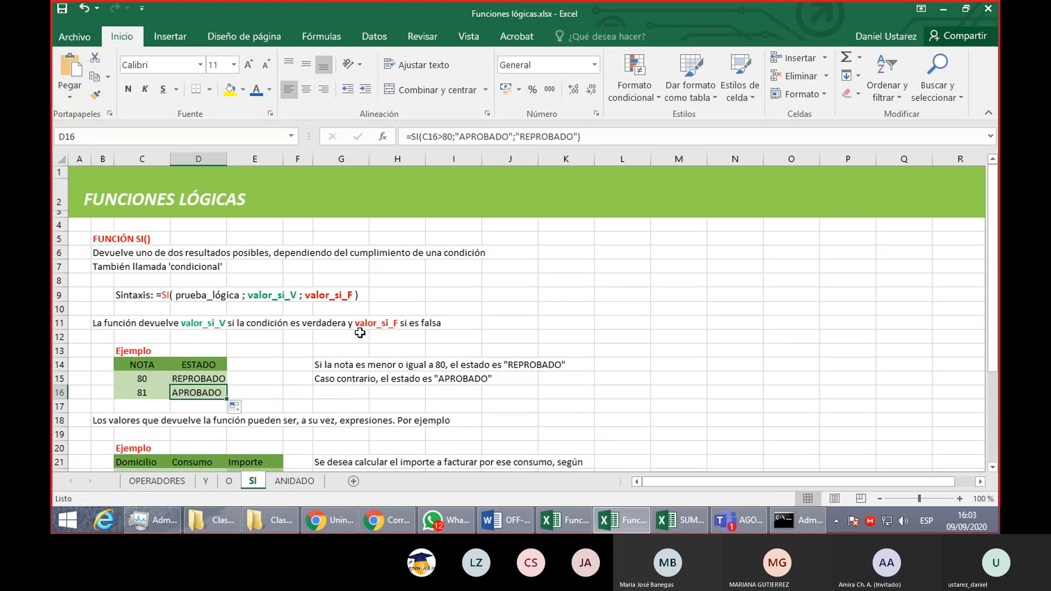
- Examine the second SI example in C20:E29, the consumption table with an empty Importe column, and its tariff notes
left_click(371, 325)
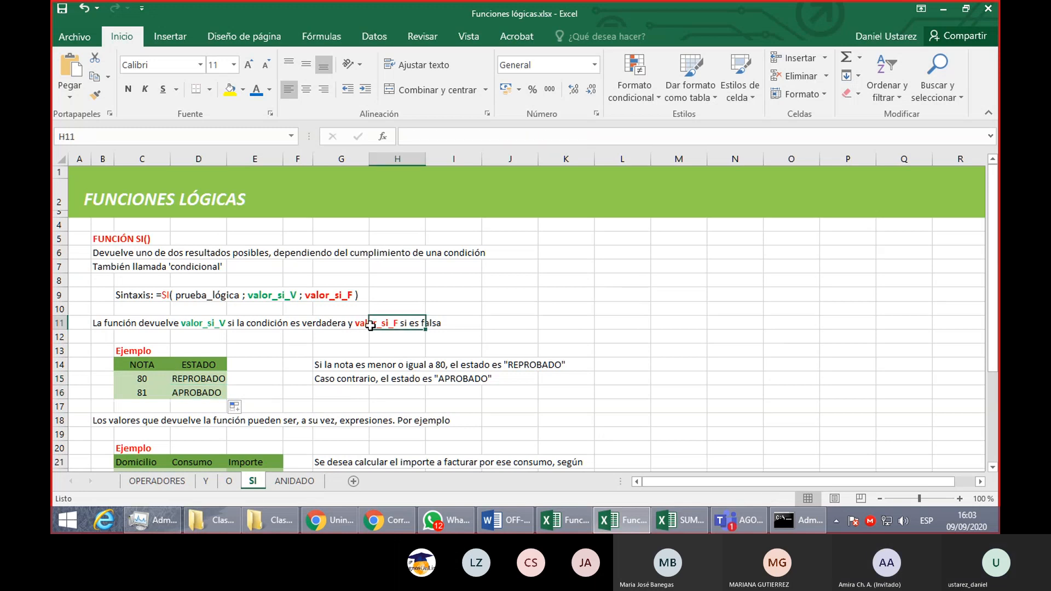
scroll(371, 326, "down", 4)
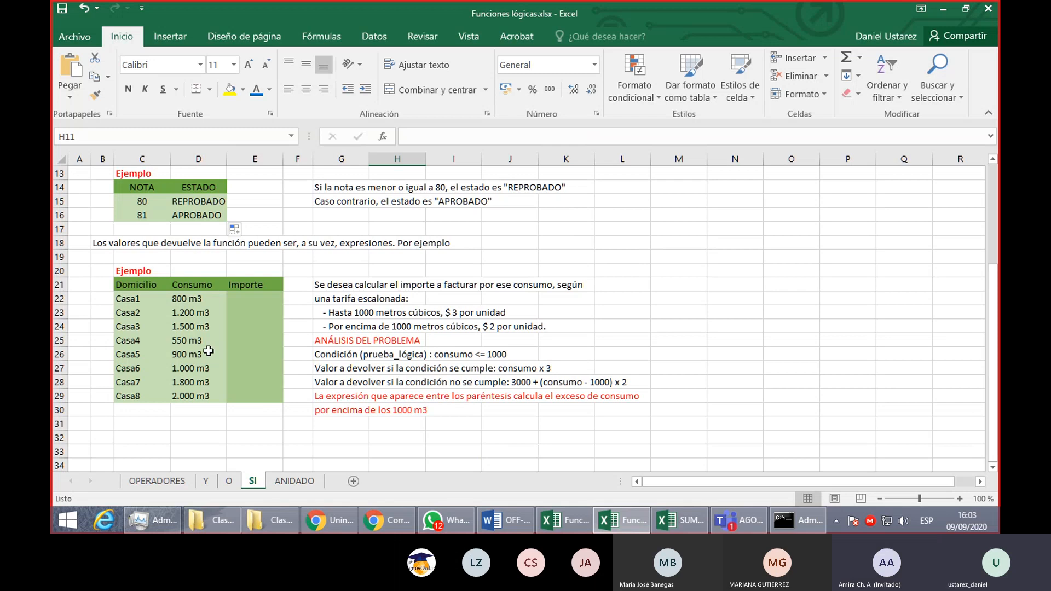
scroll(315, 334, "down", 2)
scroll(315, 333, "up", 2)
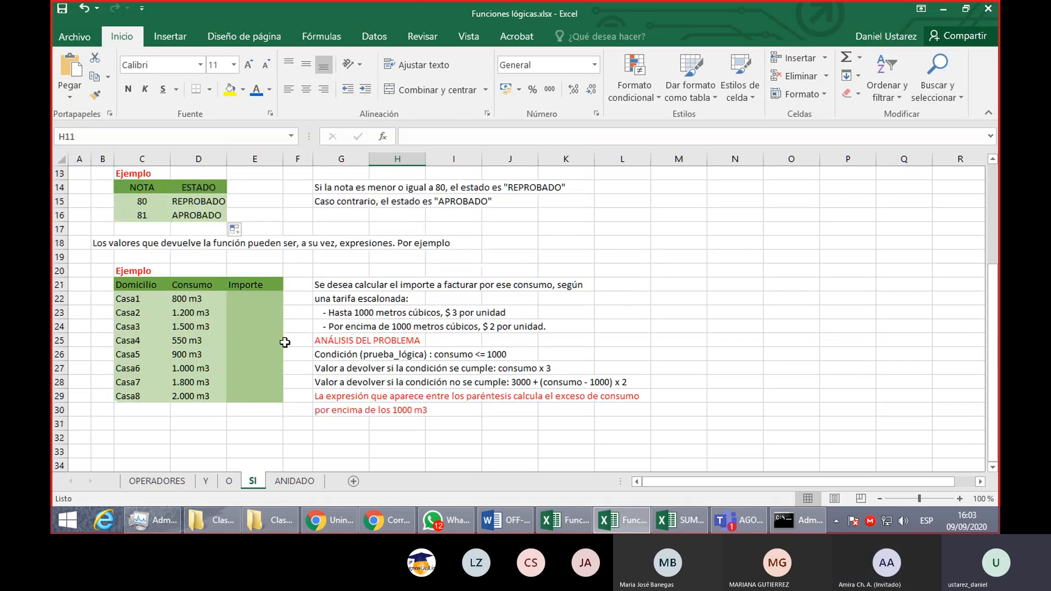
left_click_drag(146, 272, 271, 393)
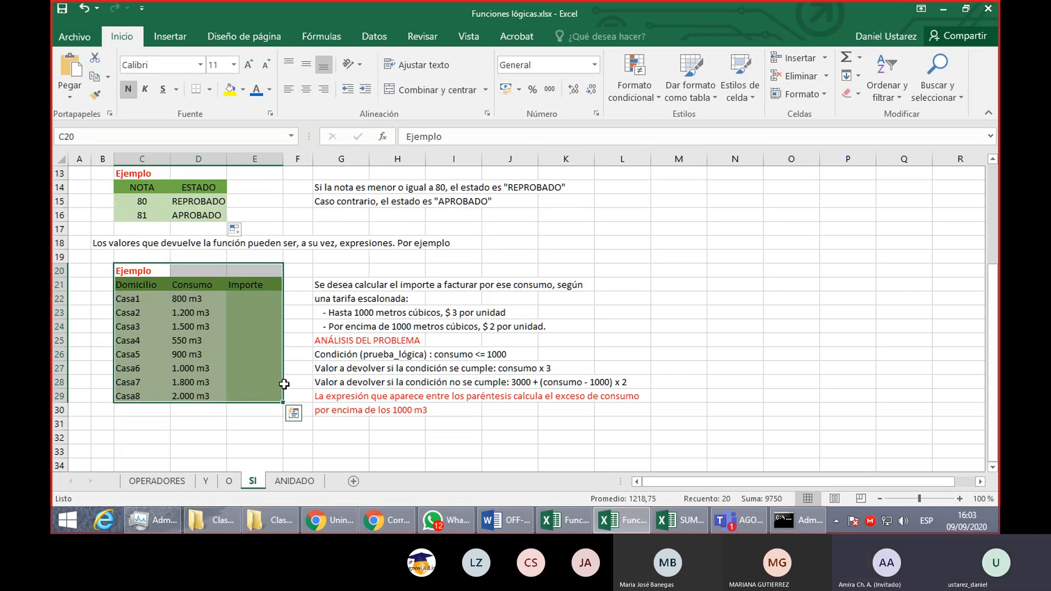
scroll(284, 384, "up", 1)
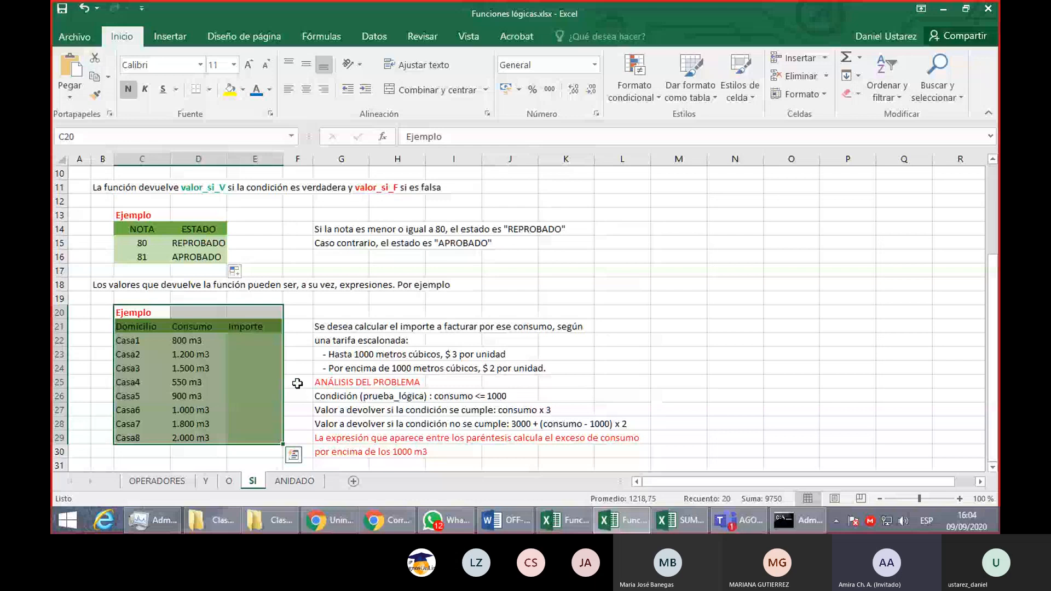
- Switch to the Teams meeting and mute the microphone
left_click(762, 529)
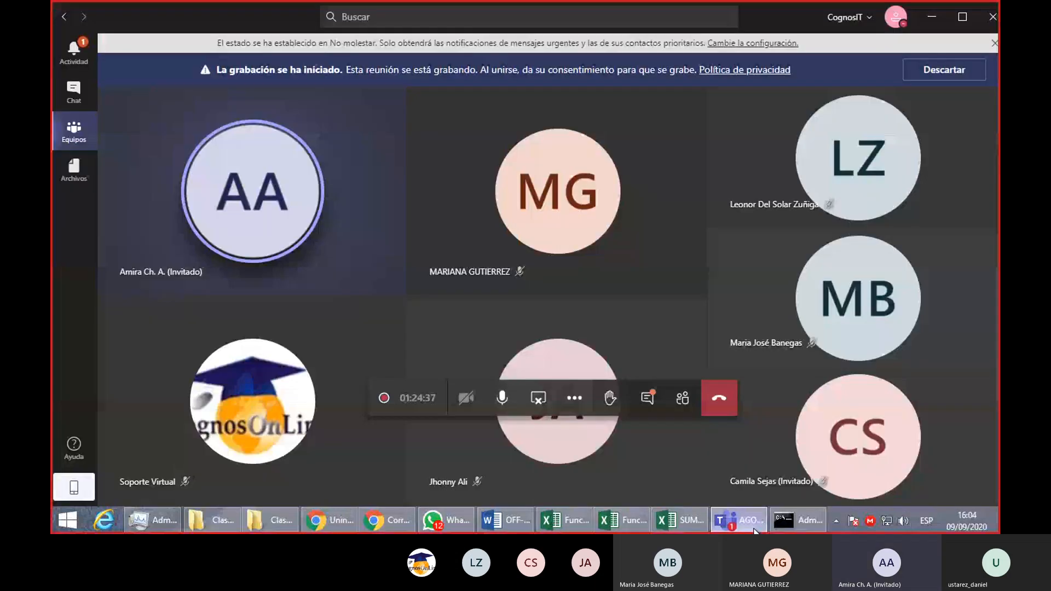
left_click(504, 399)
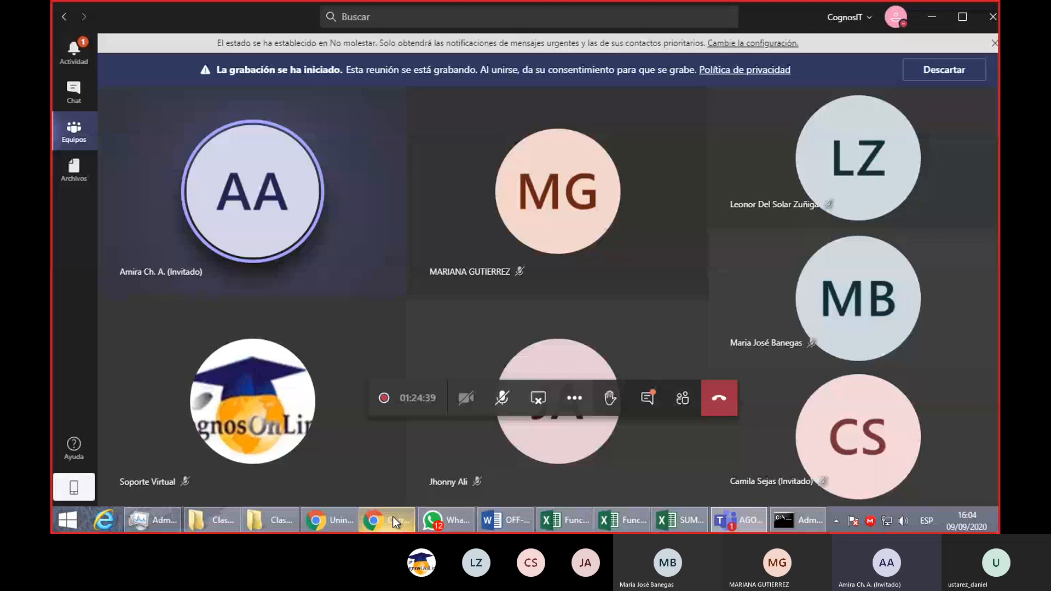
- Switch to PowerPoint 2016 and open the pinned presentation Presentación 1.pptx
left_click(267, 527)
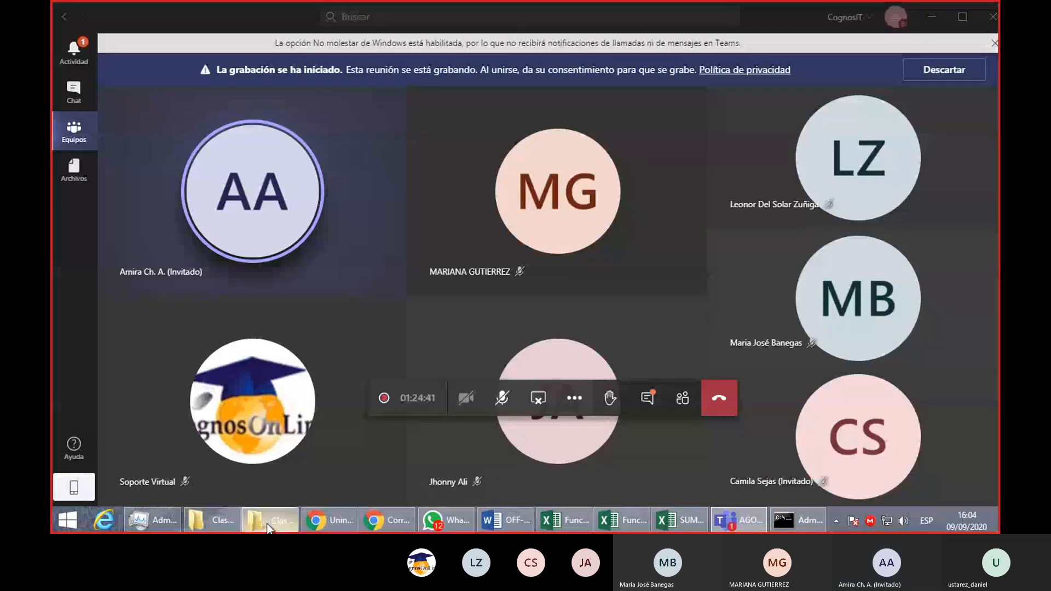
key("super")
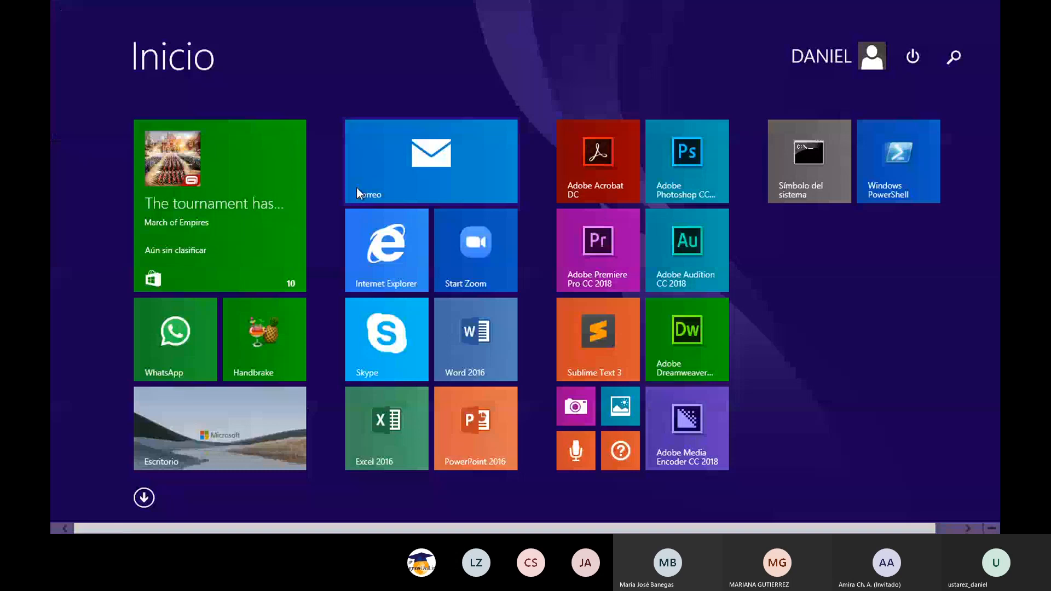
left_click(476, 428)
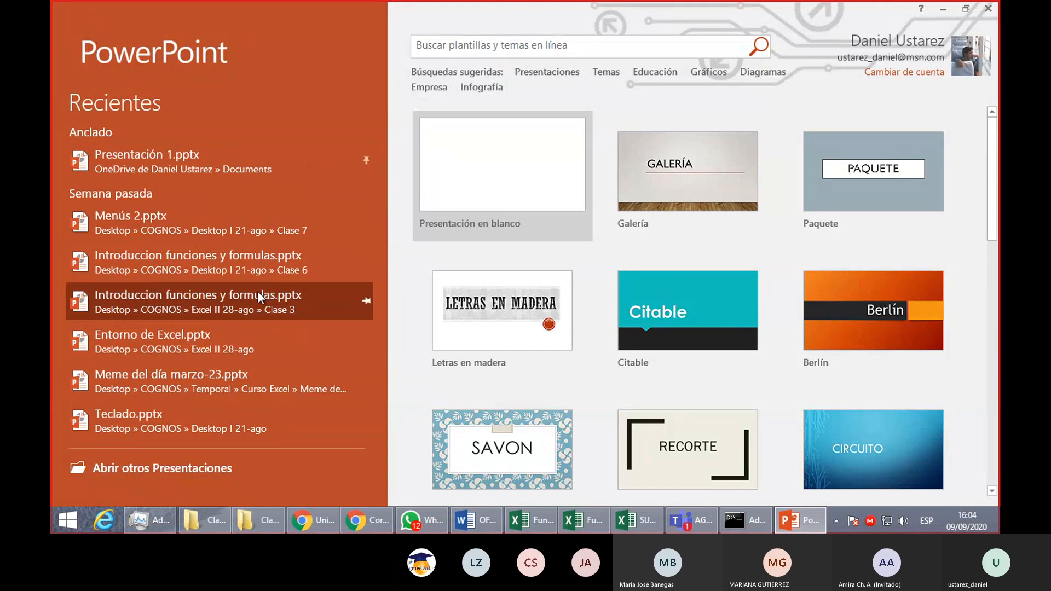
left_click(221, 166)
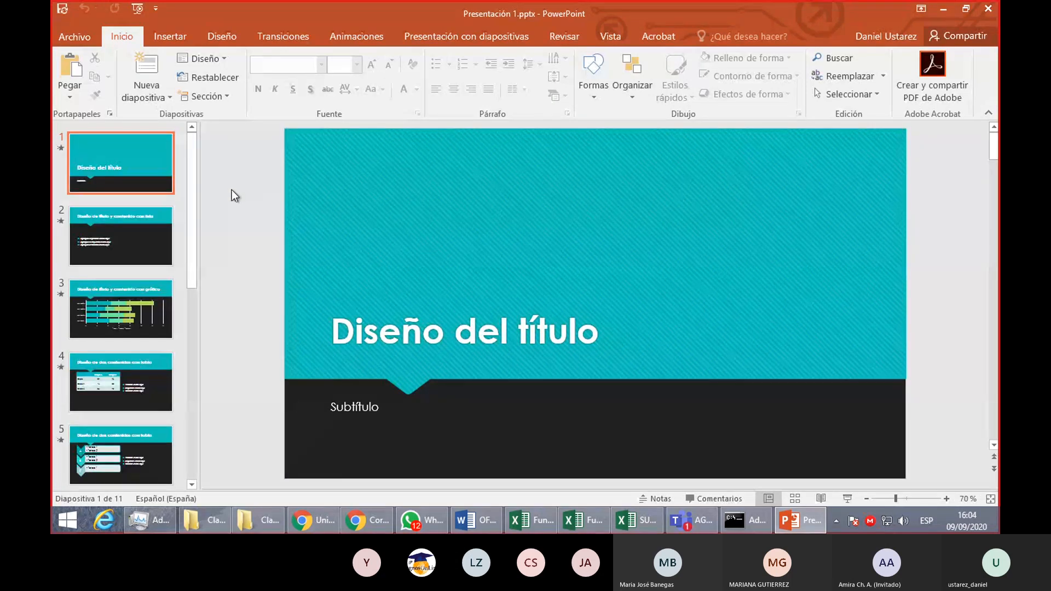
- Delete slides 2 through 11 of the presentation, keeping only the title slide
left_click(159, 322)
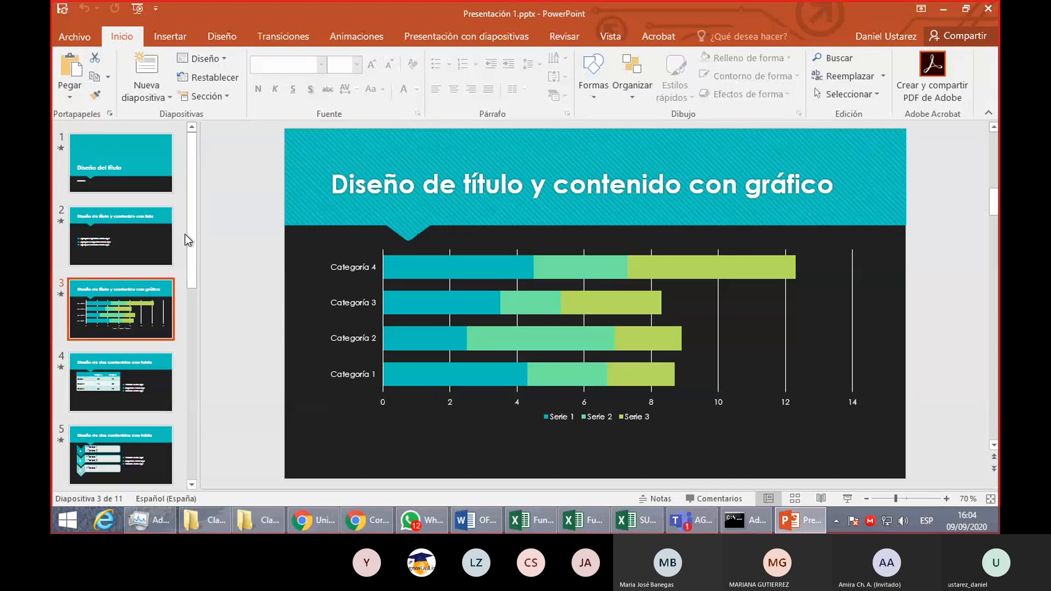
left_click(137, 229)
scroll(130, 452, "down", 5)
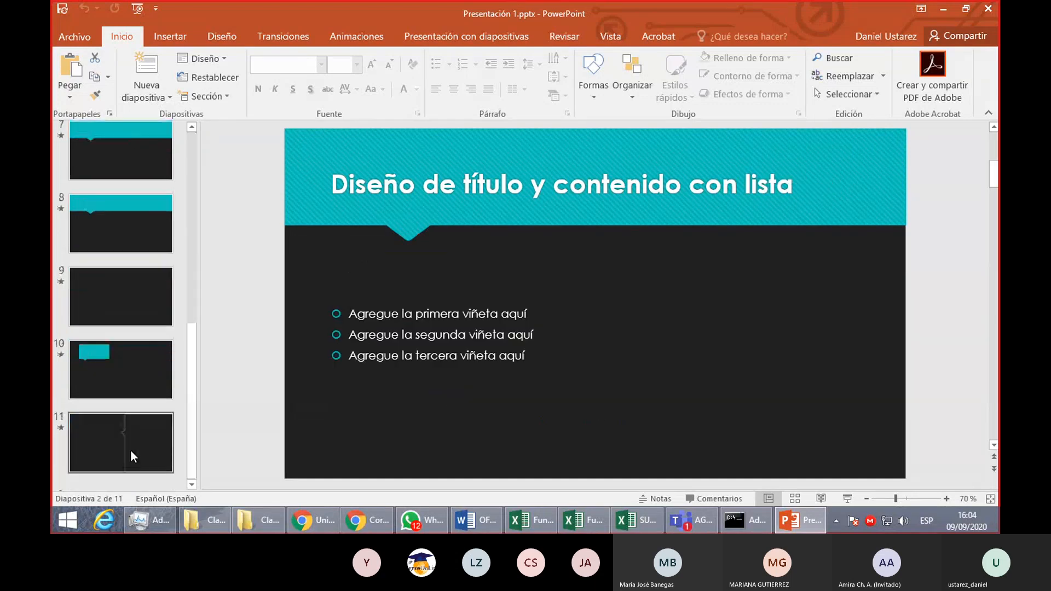
left_click(131, 444, "shift")
key("Delete")
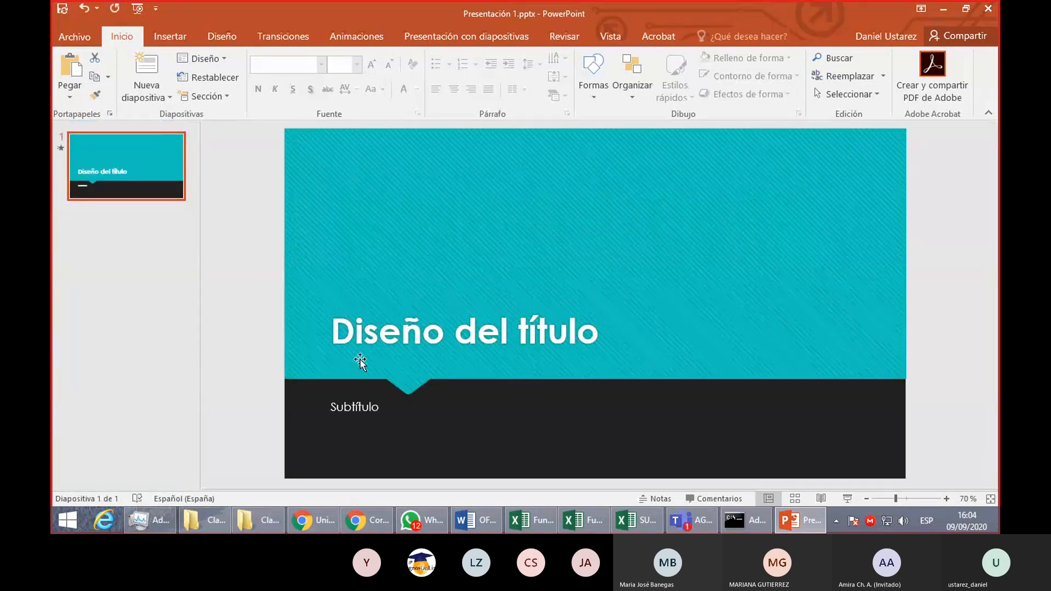
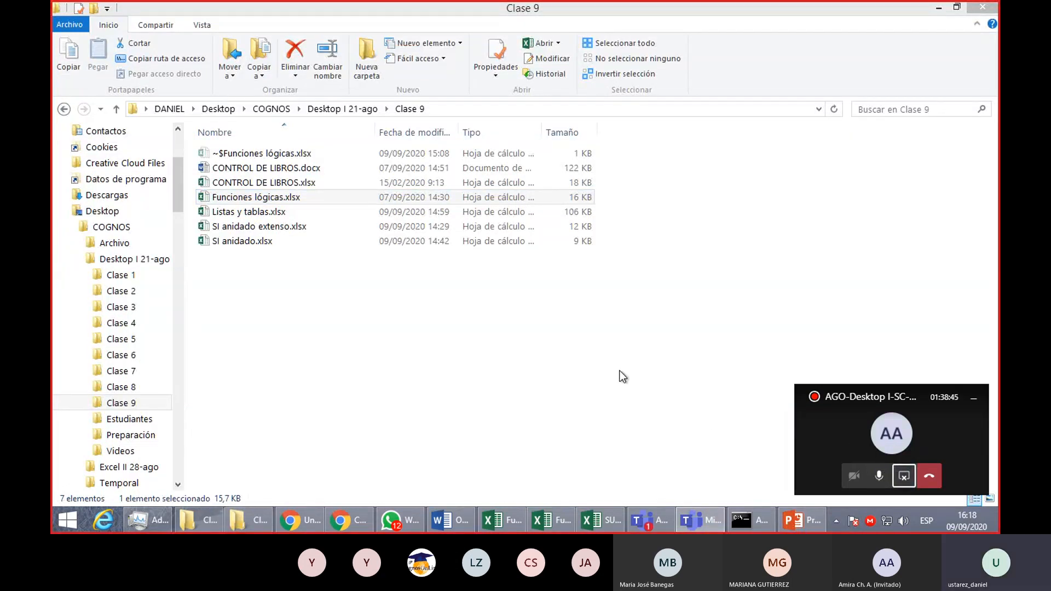
- Switch to the Excel workbook Funciones lógicas.xlsx and select E22, the Importe cell for Casa1
left_click(593, 521)
left_click(593, 521)
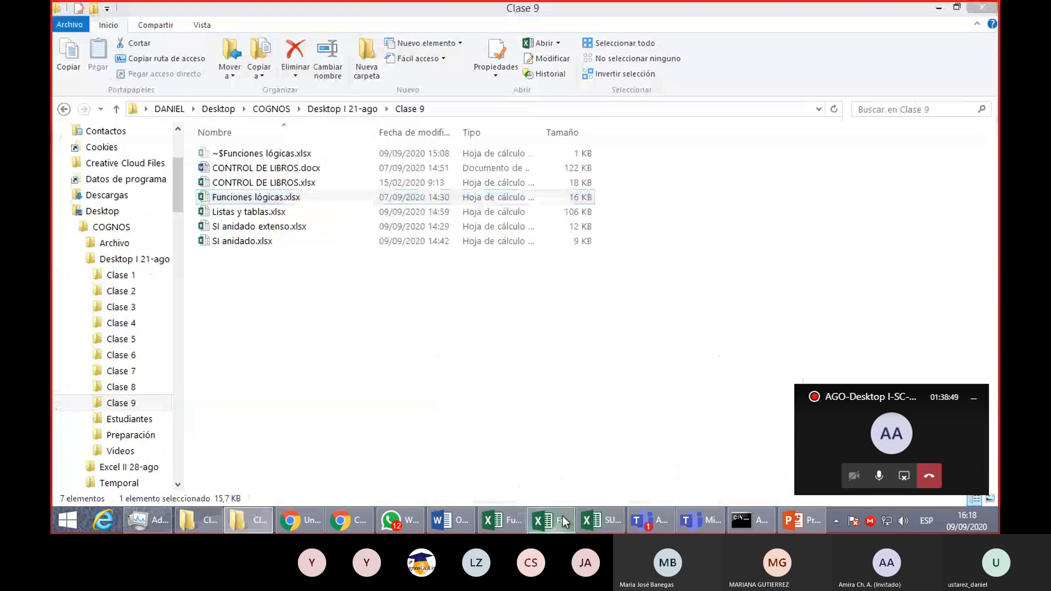
left_click(563, 519)
scroll(480, 391, "down", 2)
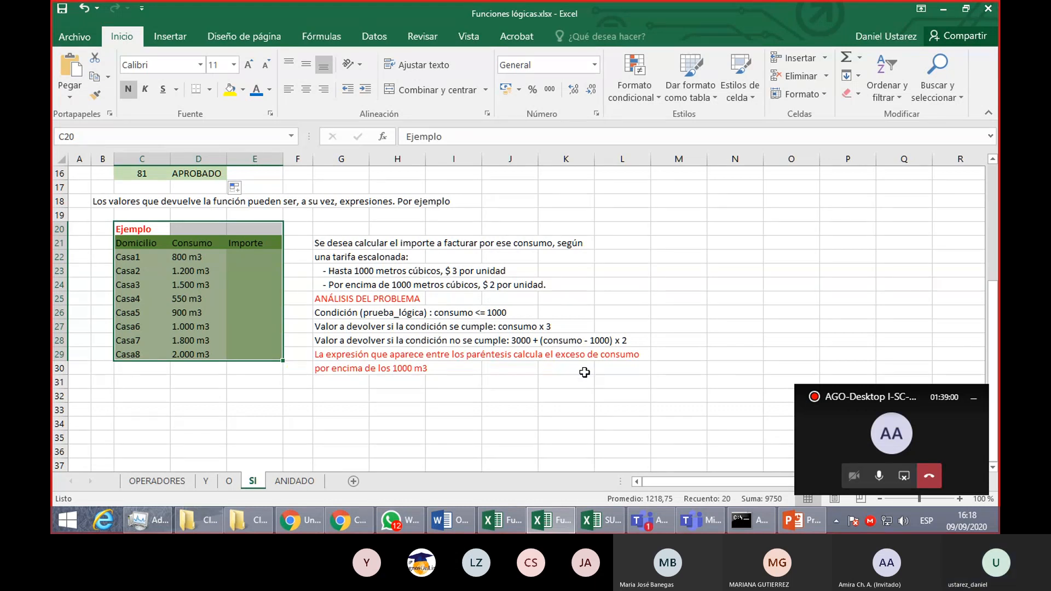
left_click(650, 371)
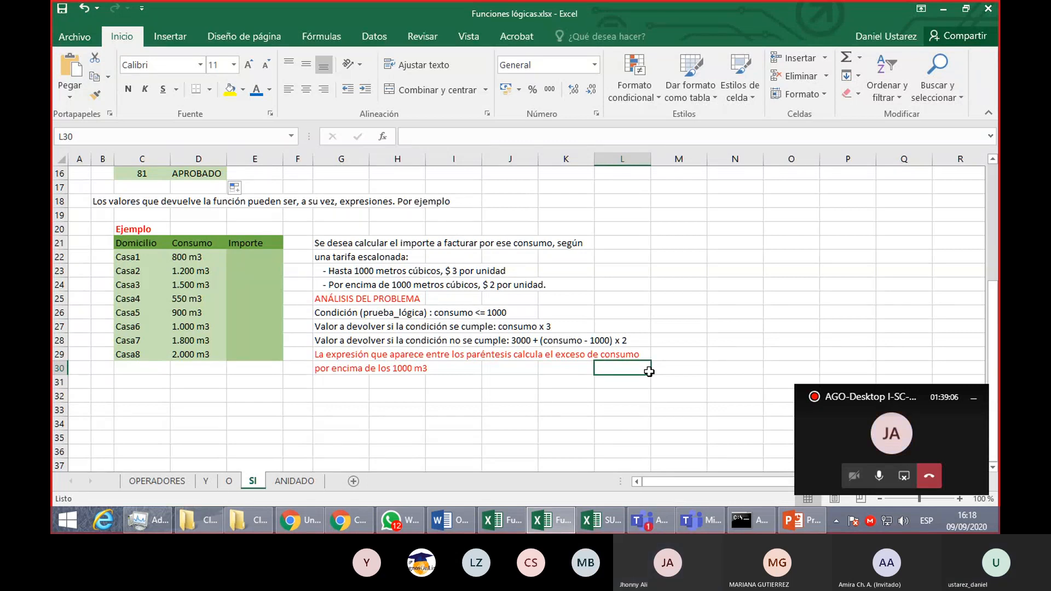
left_click(272, 261)
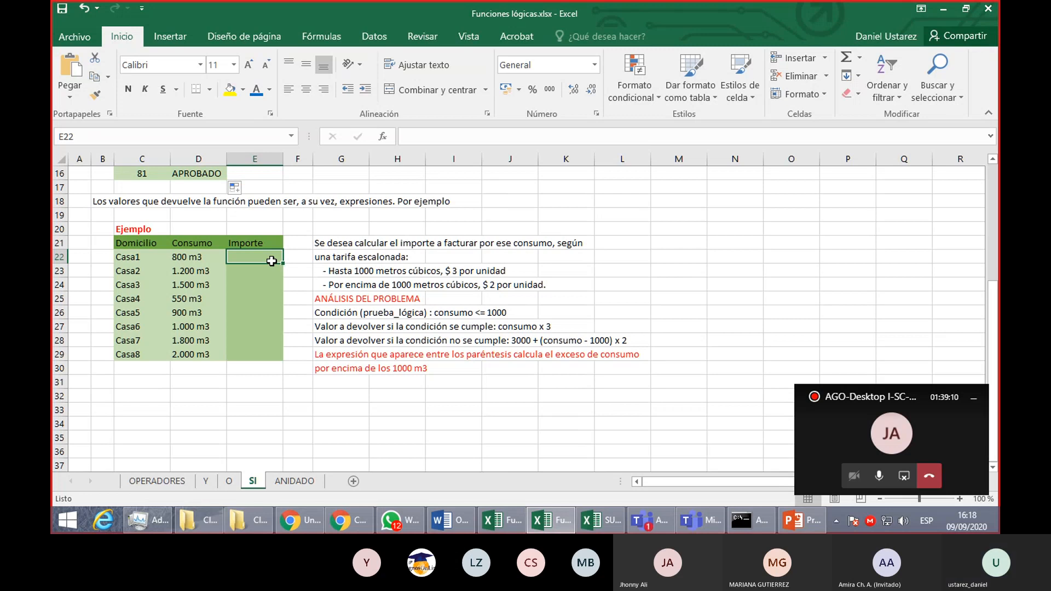
scroll(272, 261, "up", 1)
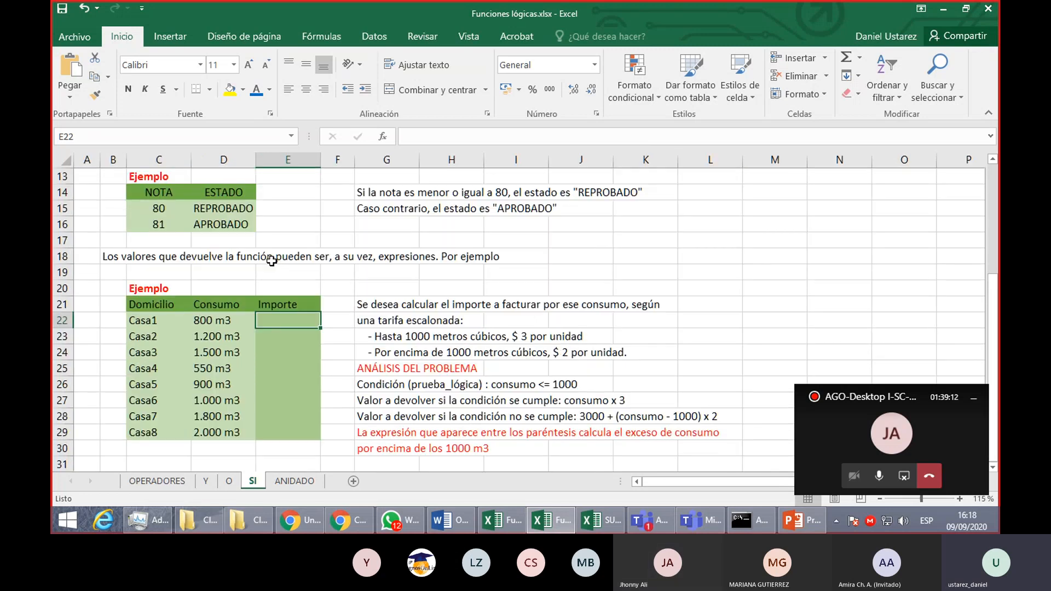
scroll(272, 261, "down", 2)
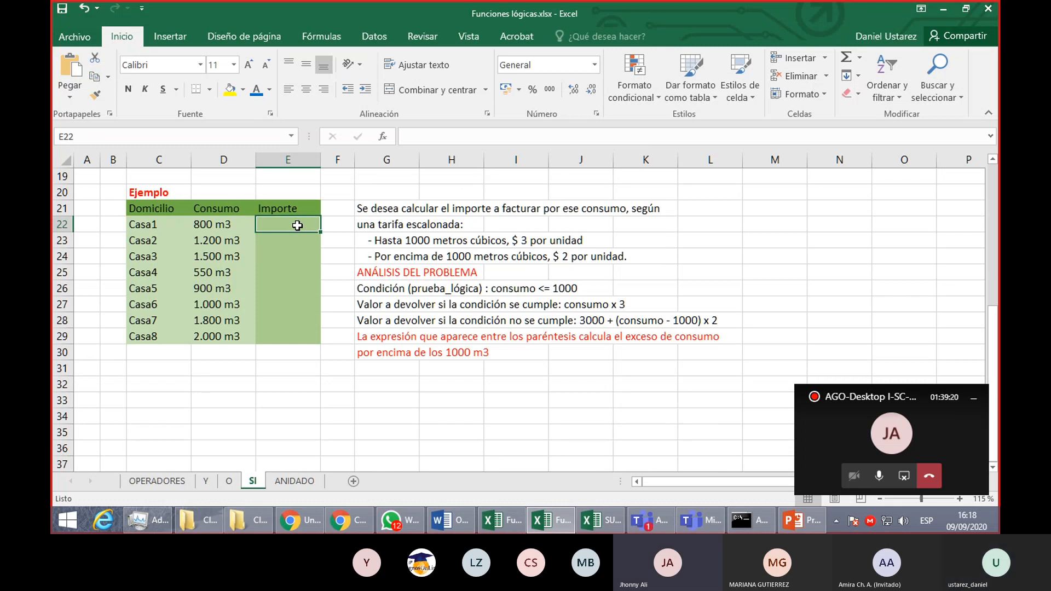
- Start an SI formula in E22 with the logical test D22<=1000
type("=")
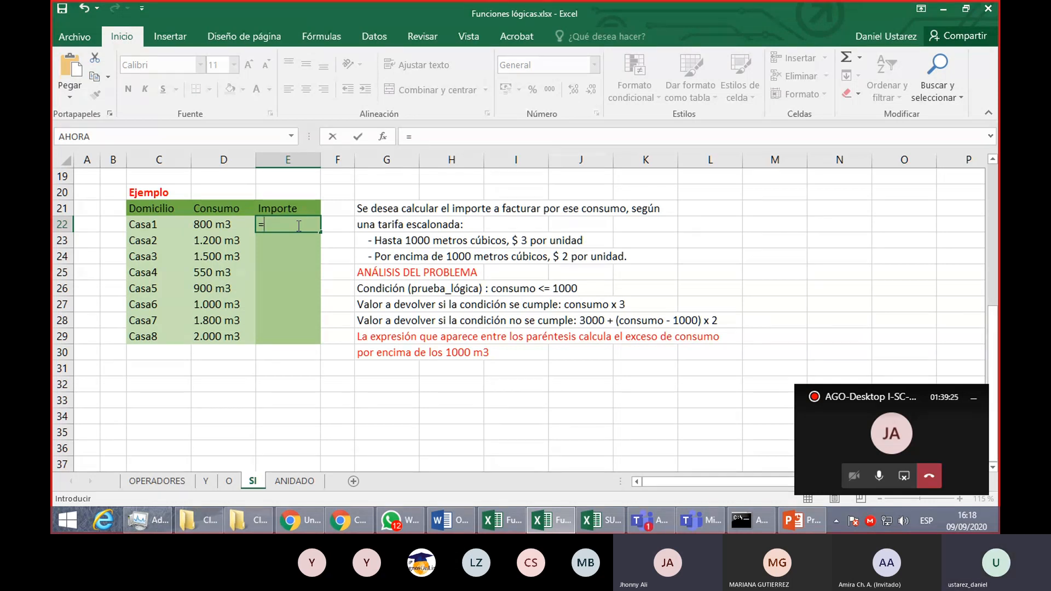
type("SI(")
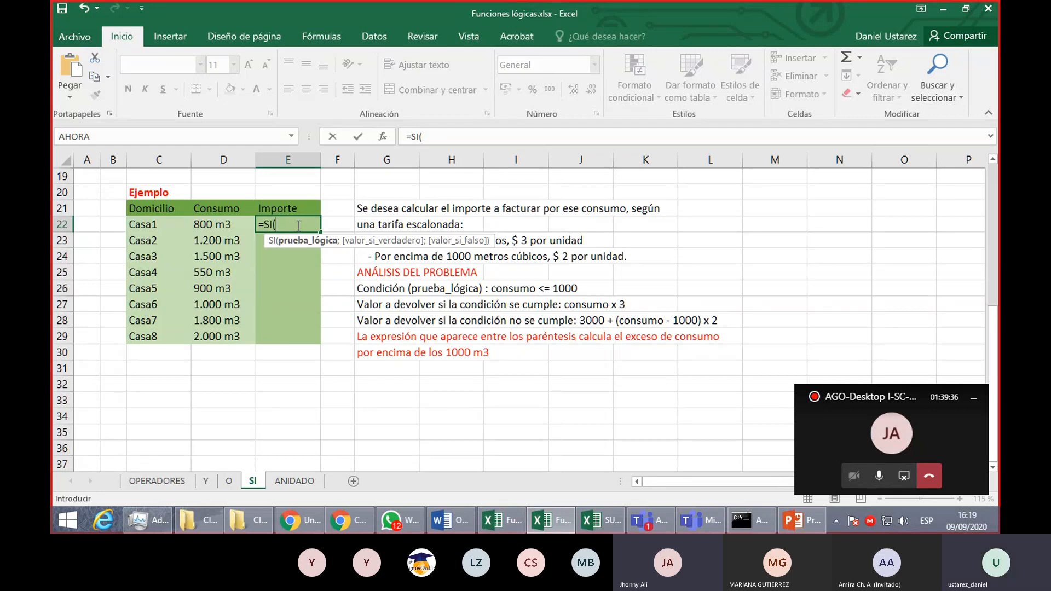
left_click(227, 222)
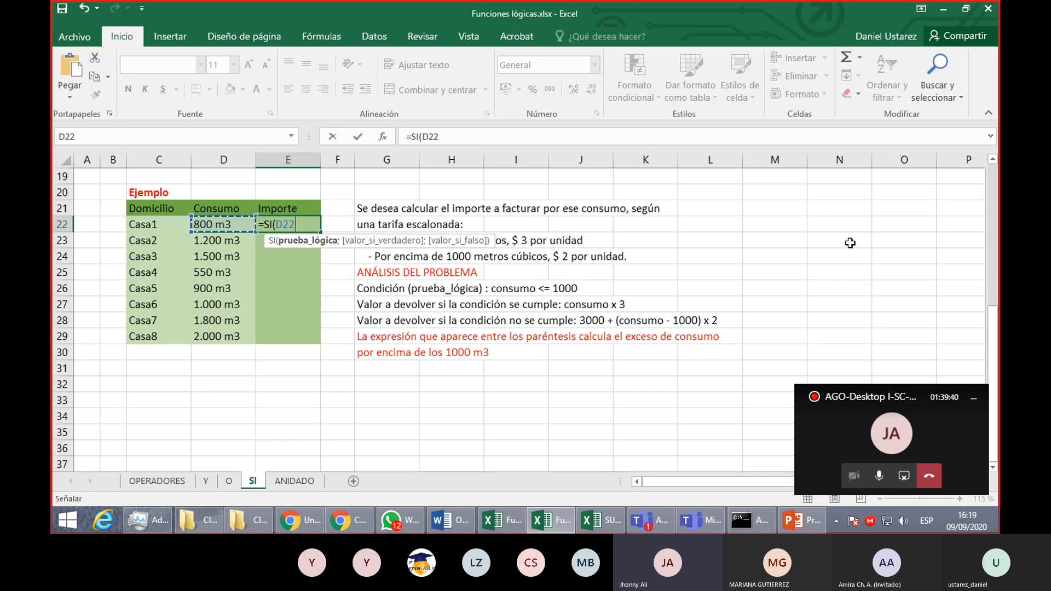
type("<=1000")
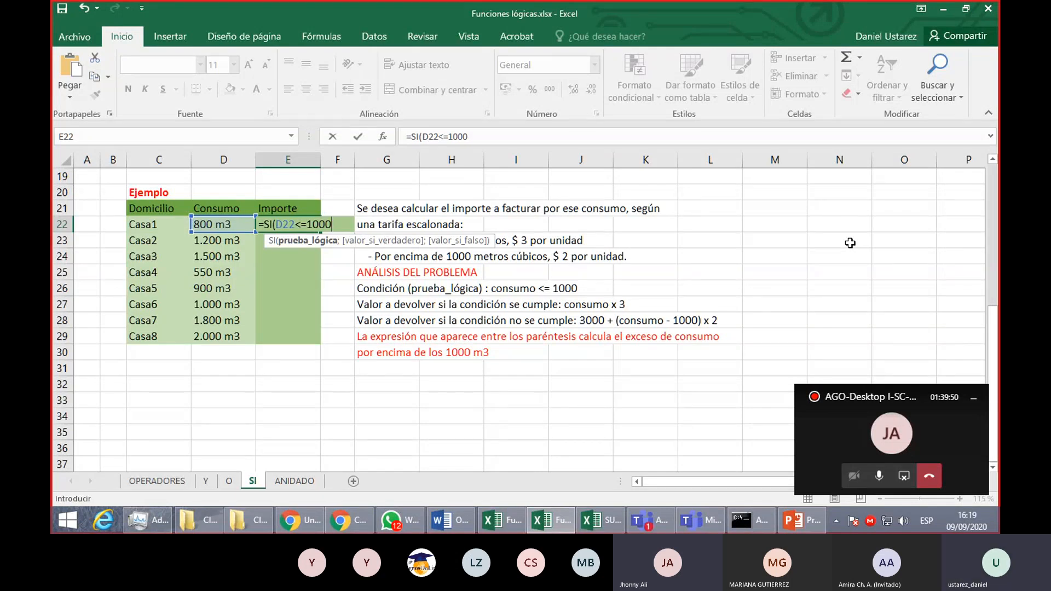
- Add D22*3 as the value if true in the E22 SI formula
type(";")
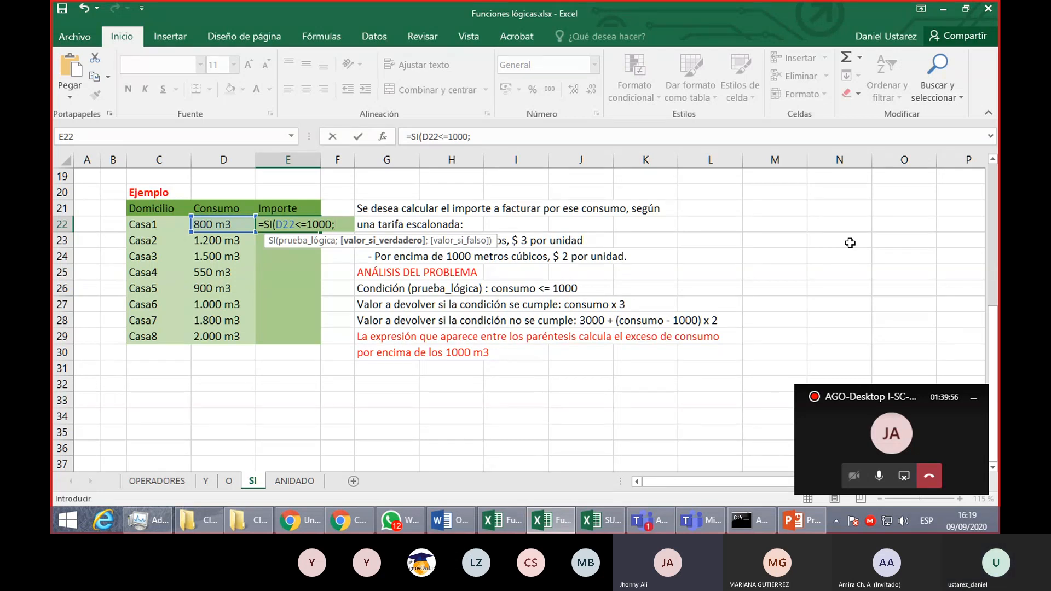
left_click(233, 222)
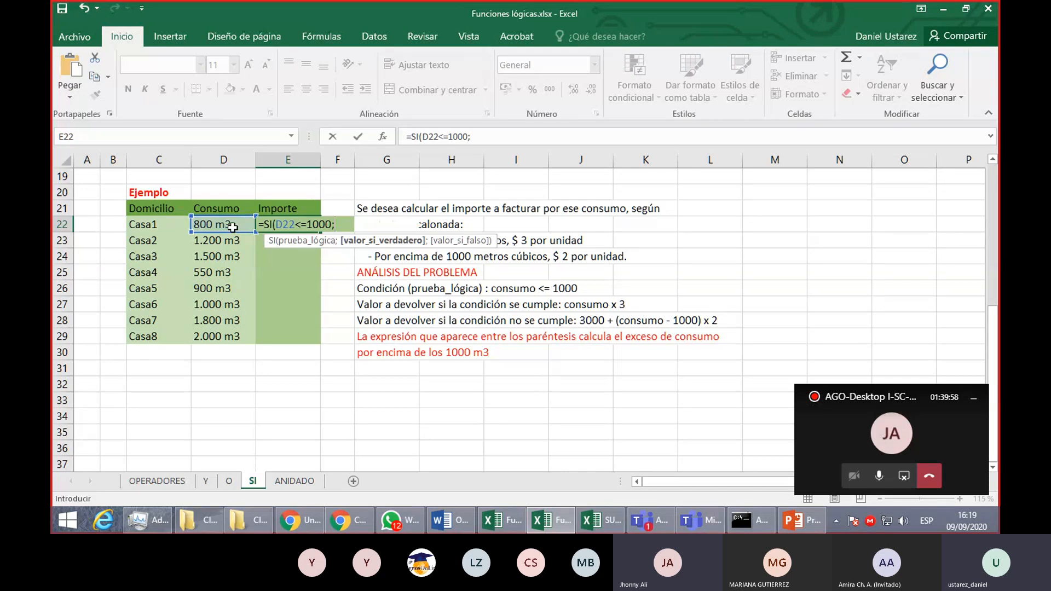
type("*3")
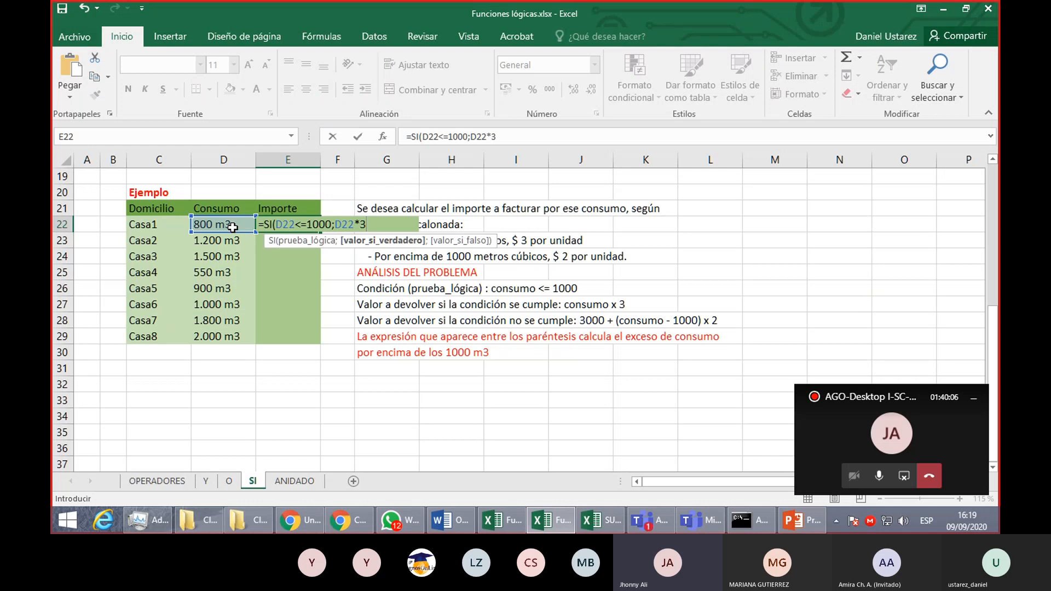
- Add 3000+(D22-1000)*2 as the value if false in the E22 formula and close the SI function
type(";")
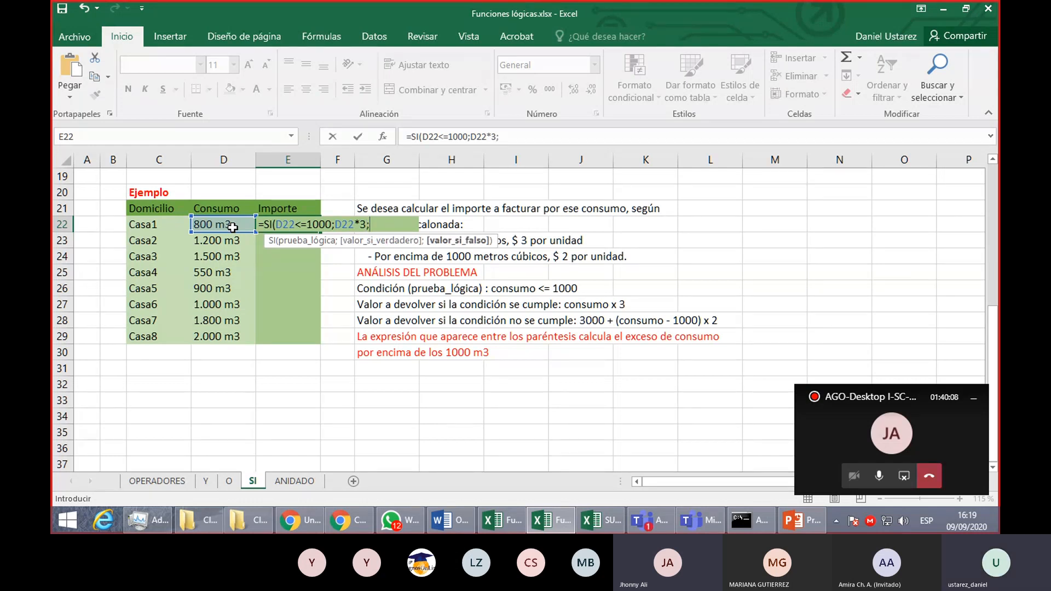
type("3000")
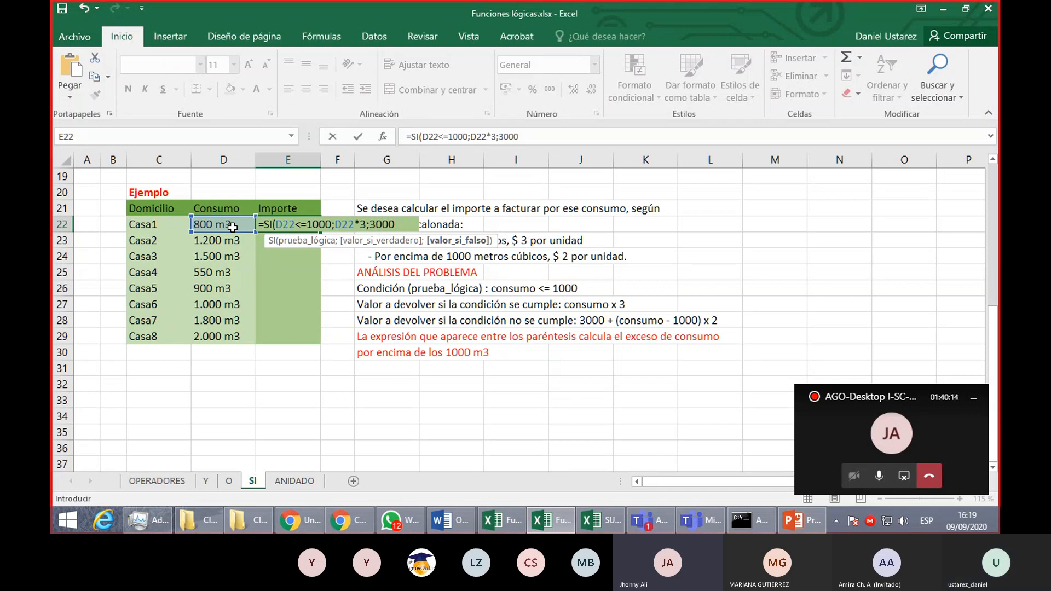
type("+(")
left_click(233, 228)
type("-")
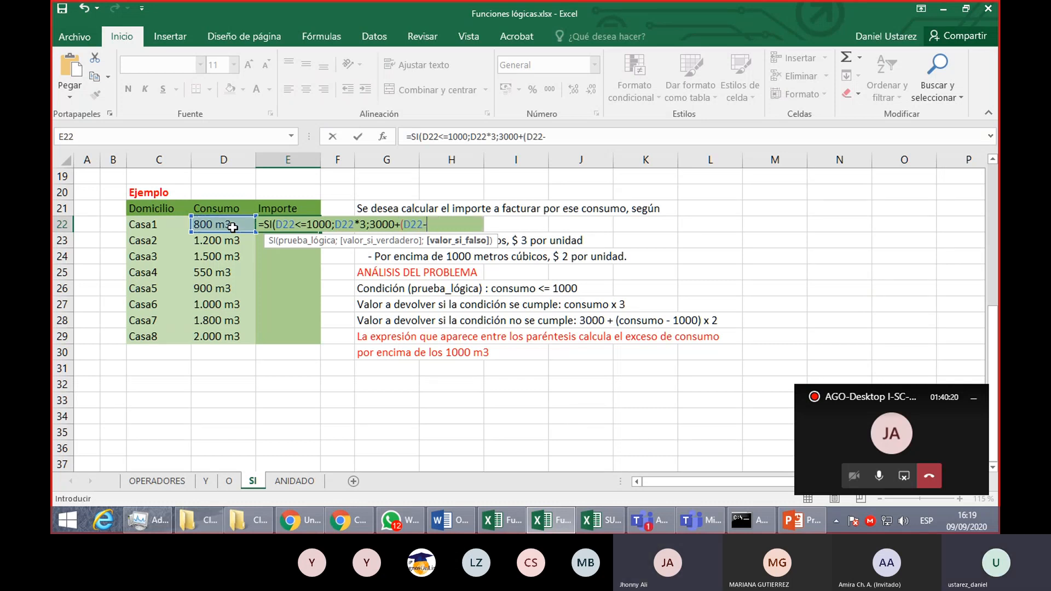
type("1000")
type(")")
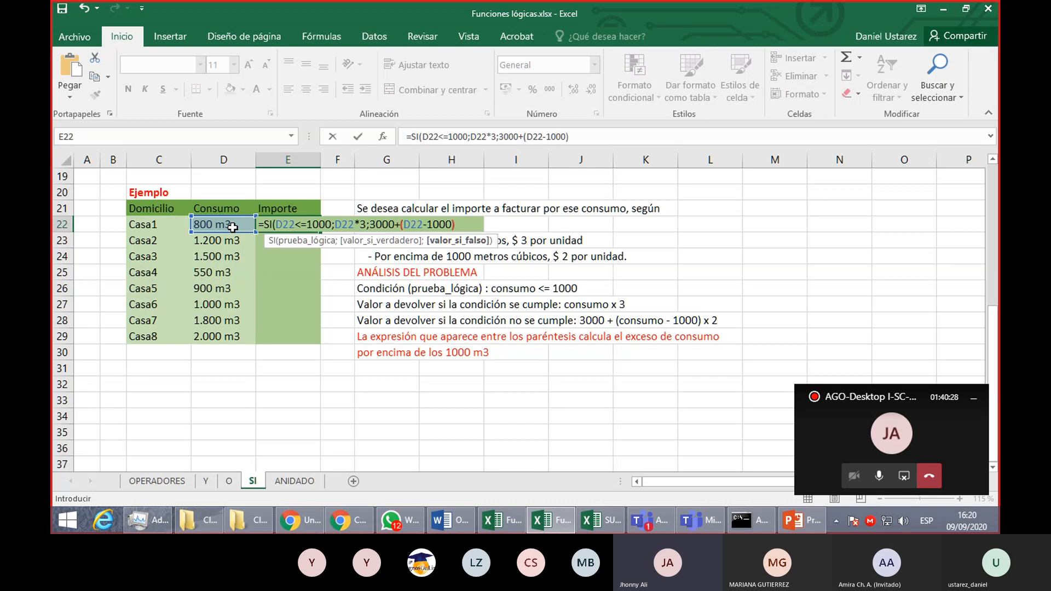
type("*2)")
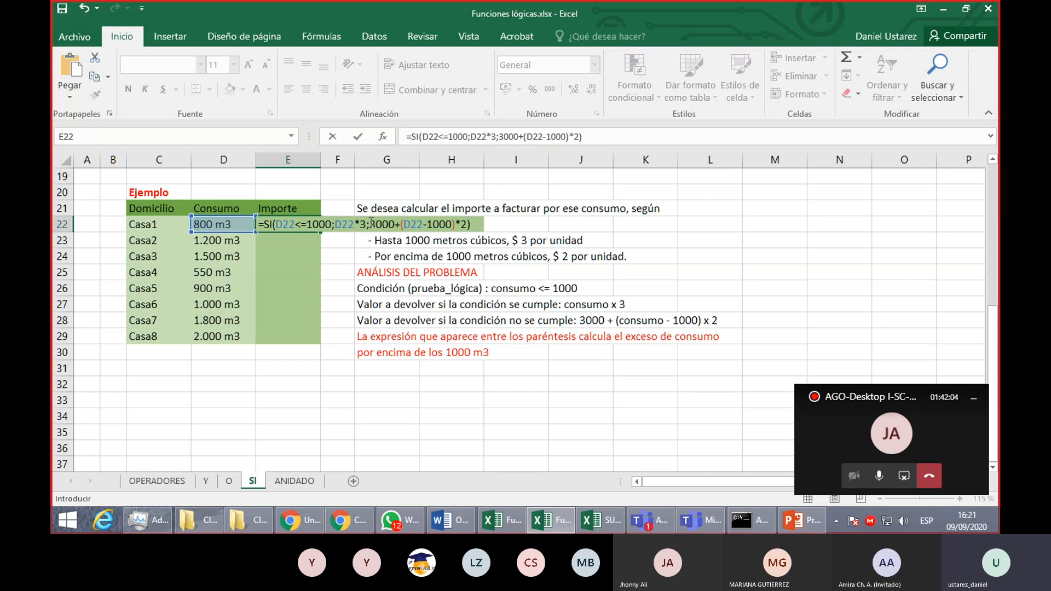
- Highlight the 3000 base amount and the (D22-1000)*2 excess expression within the E22 formula
left_click_drag(370, 221, 392, 221)
left_click_drag(398, 225, 397, 225)
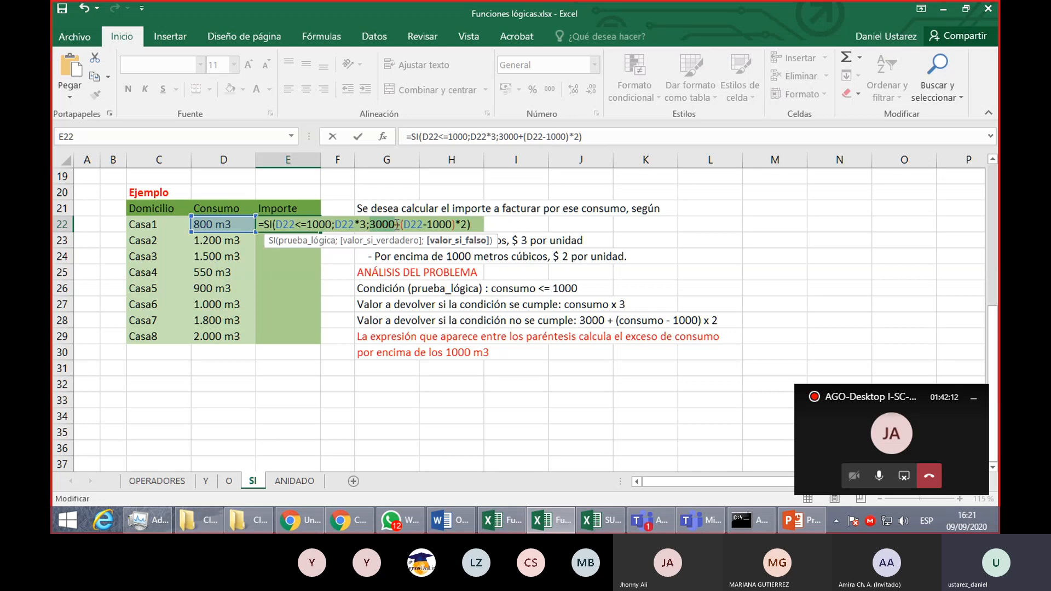
left_click(397, 225)
left_click_drag(397, 225, 466, 227)
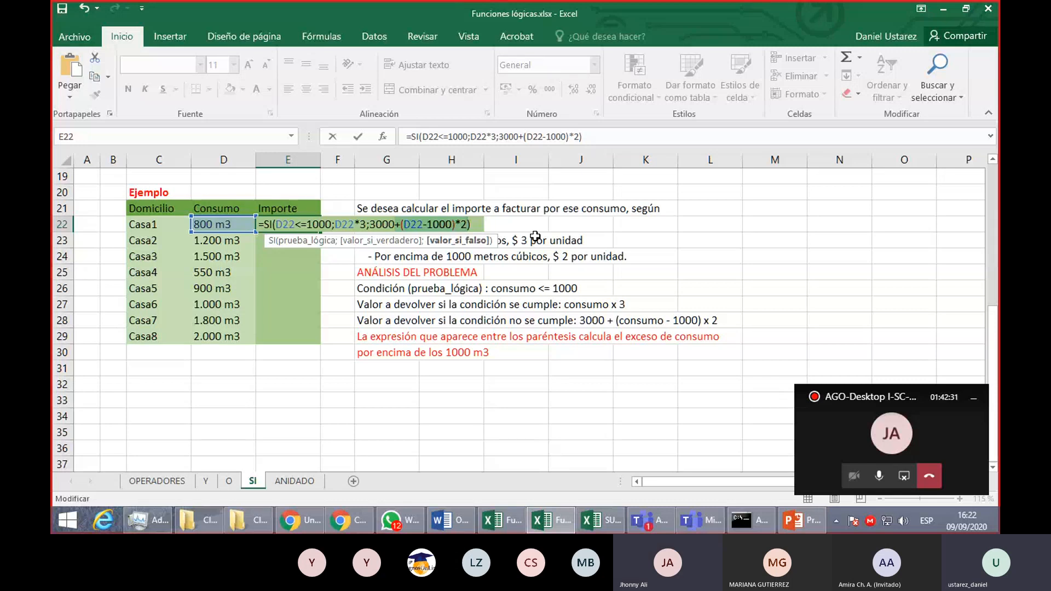
left_click(476, 226)
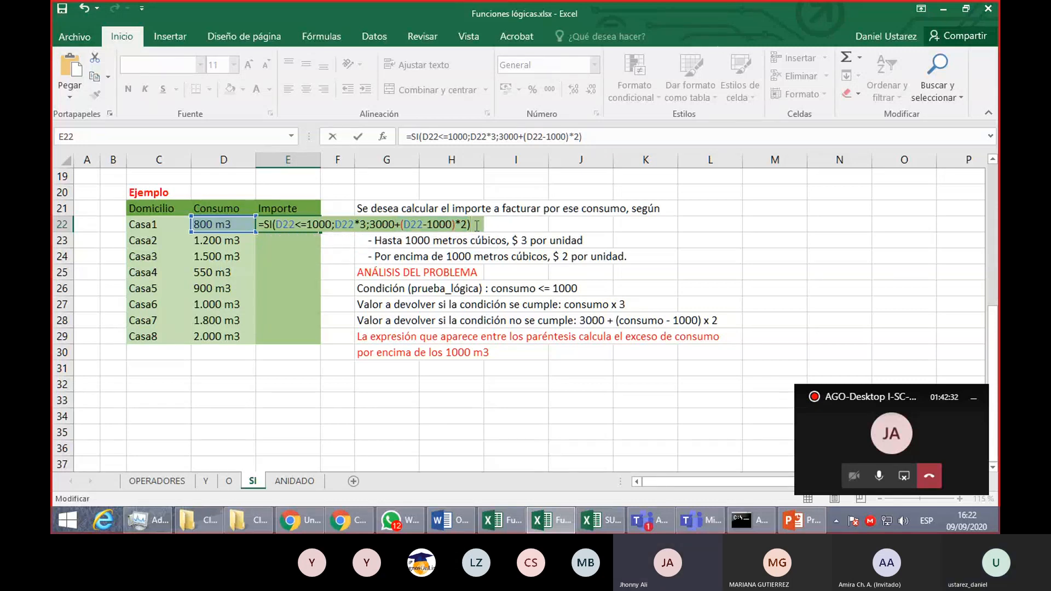
- Confirm the E22 formula and fill it down the Importe column through E29
key("Return")
left_click(300, 224)
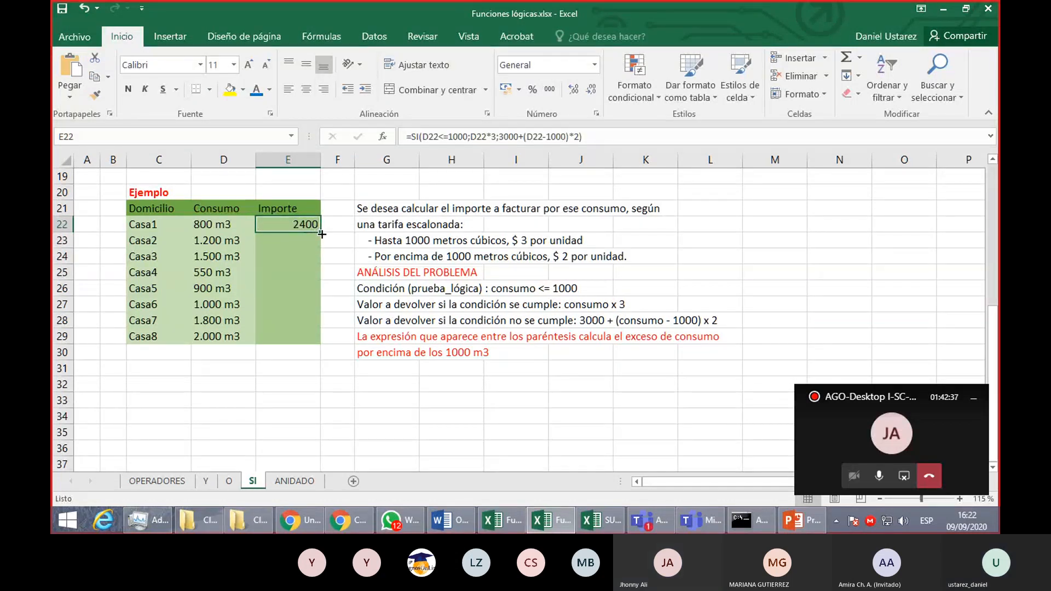
double_click(316, 229)
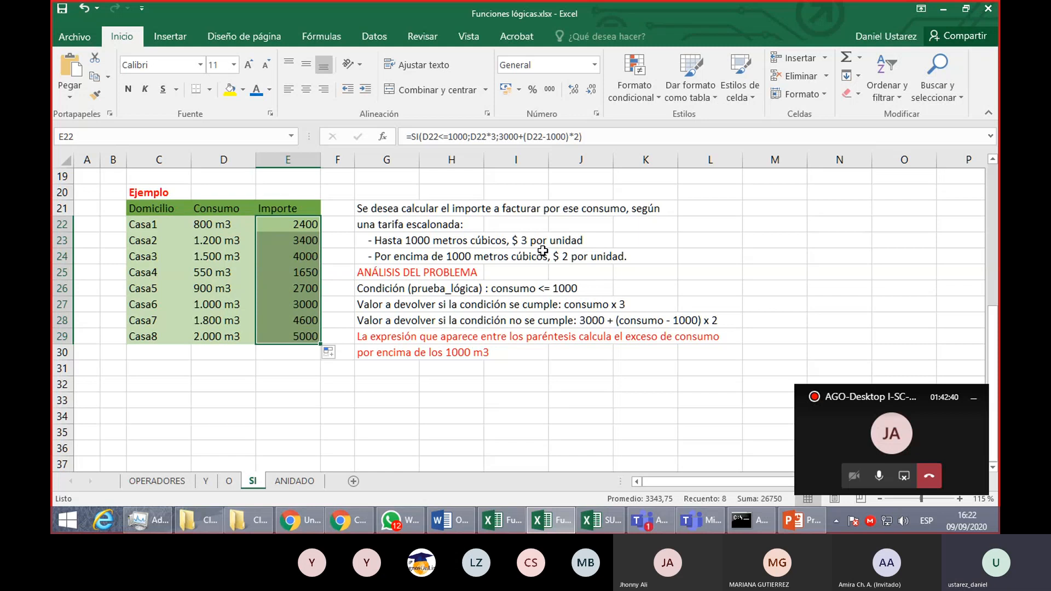
- Review the SI formula in E22 and its arguments against the tariff notes, leaving it as is
scroll(542, 251, "up", 1)
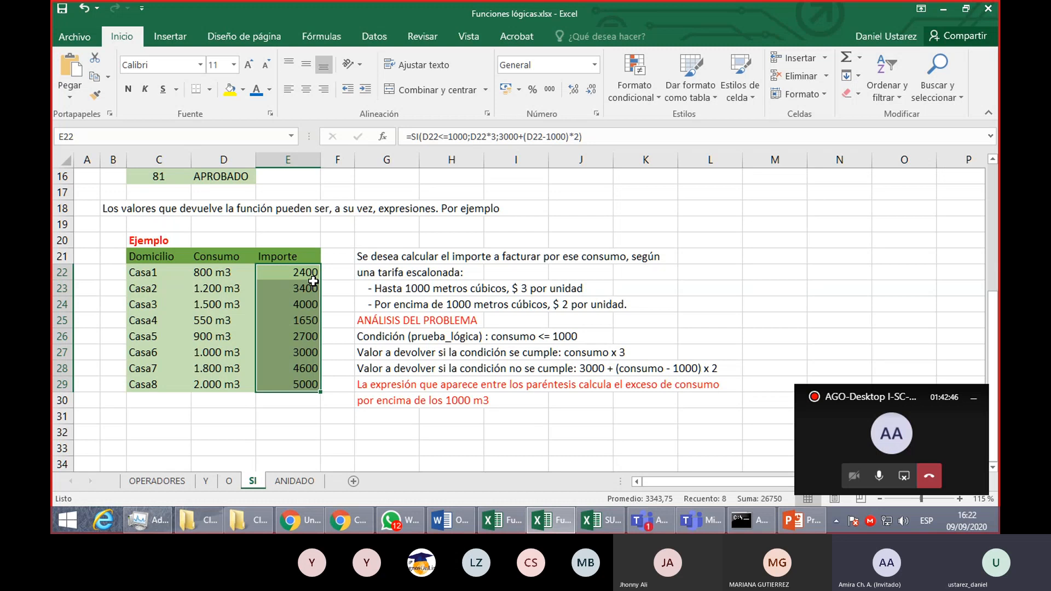
scroll(313, 281, "up", 1)
scroll(328, 300, "up", 1)
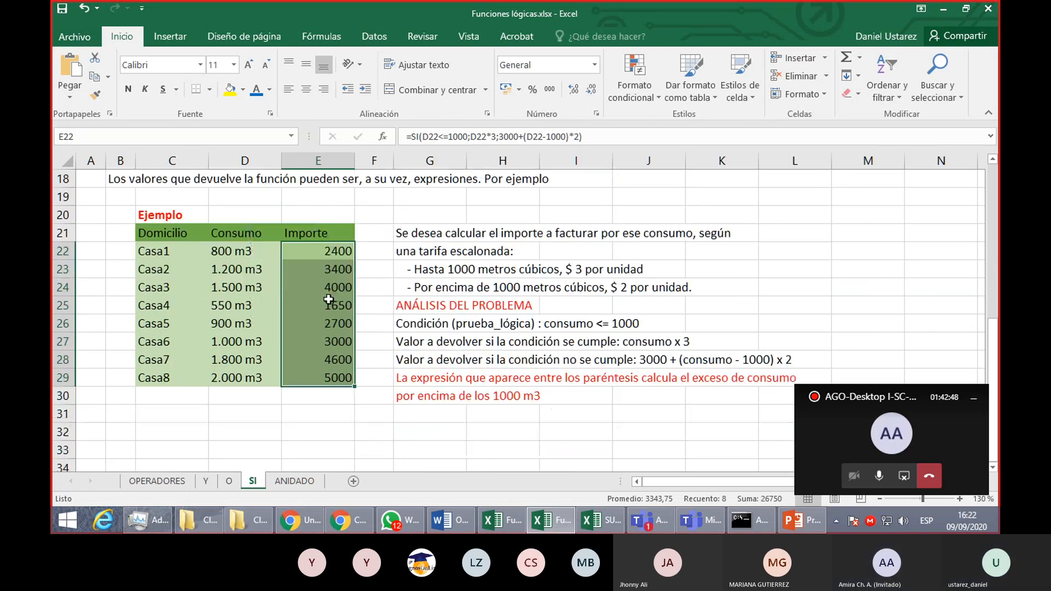
double_click(341, 254)
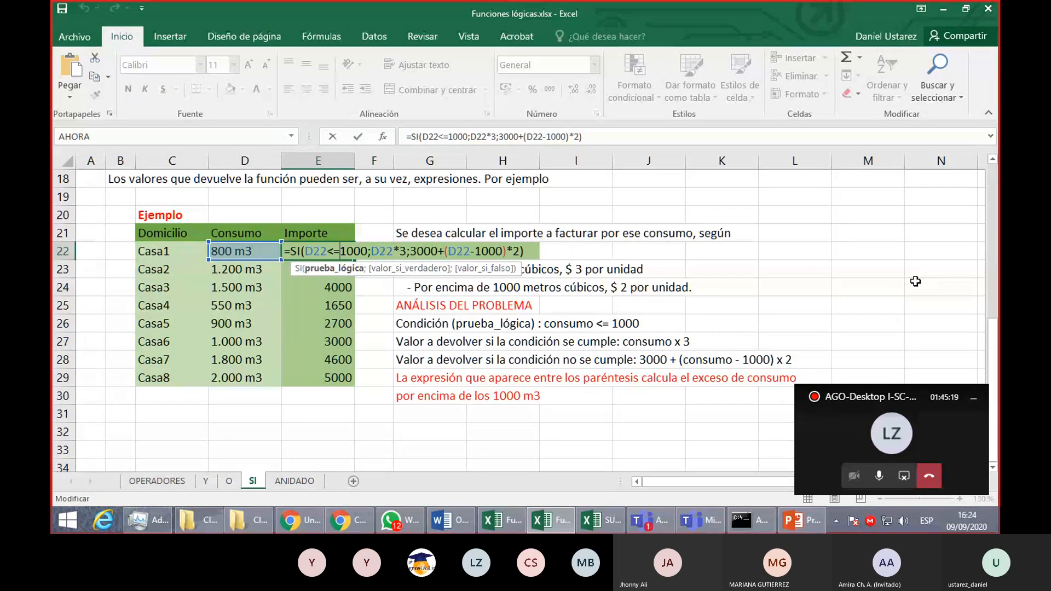
key("Return")
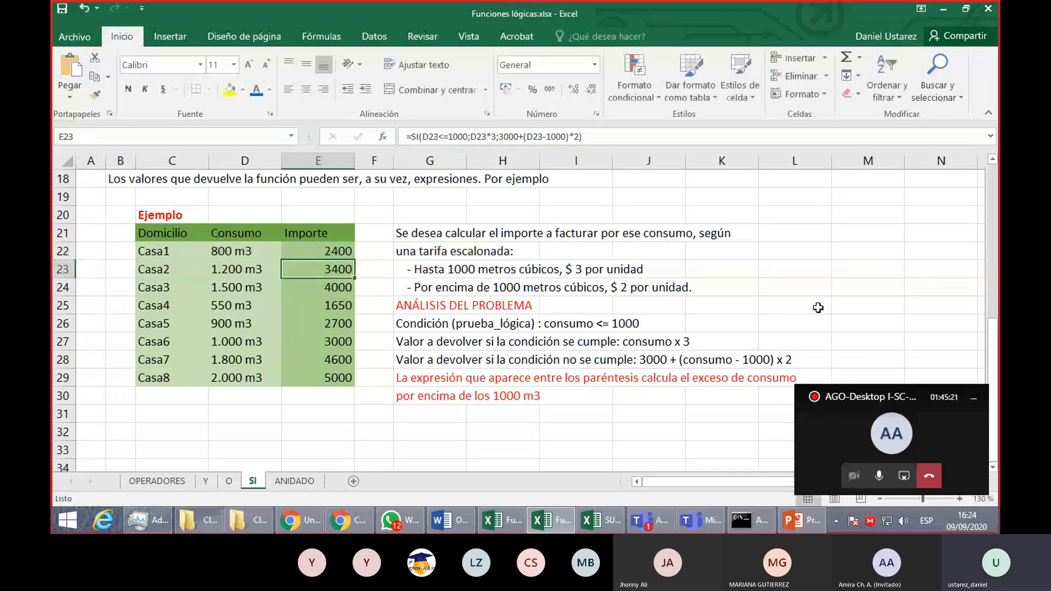
- Draw a diamond shape about 3.75 cm wide and 1.87 cm high below the problem analysis notes, around F31:H34
scroll(531, 340, "down", 1)
scroll(499, 334, "down", 1)
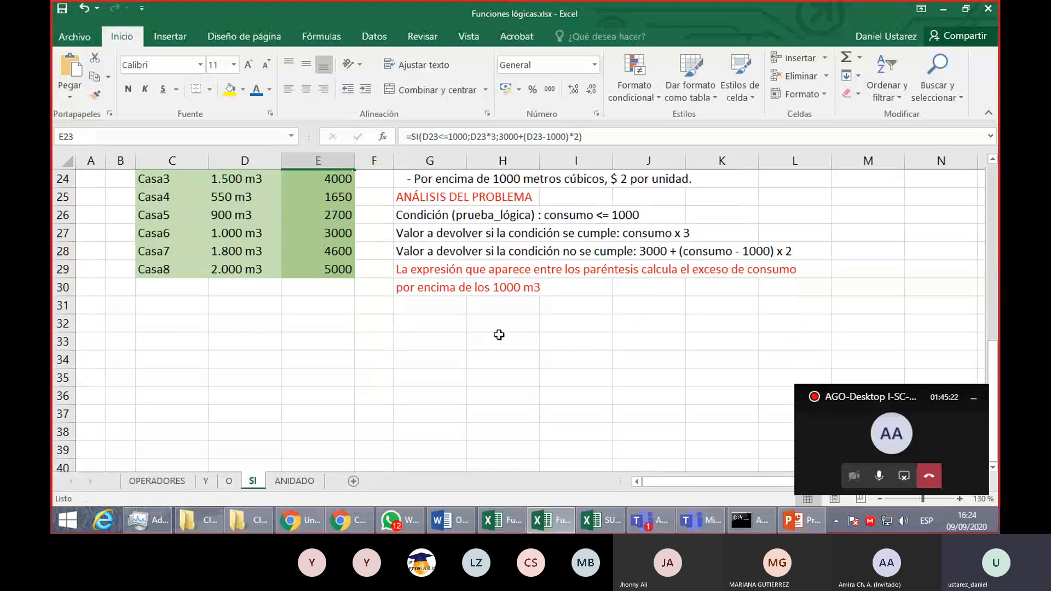
scroll(499, 335, "up", 1)
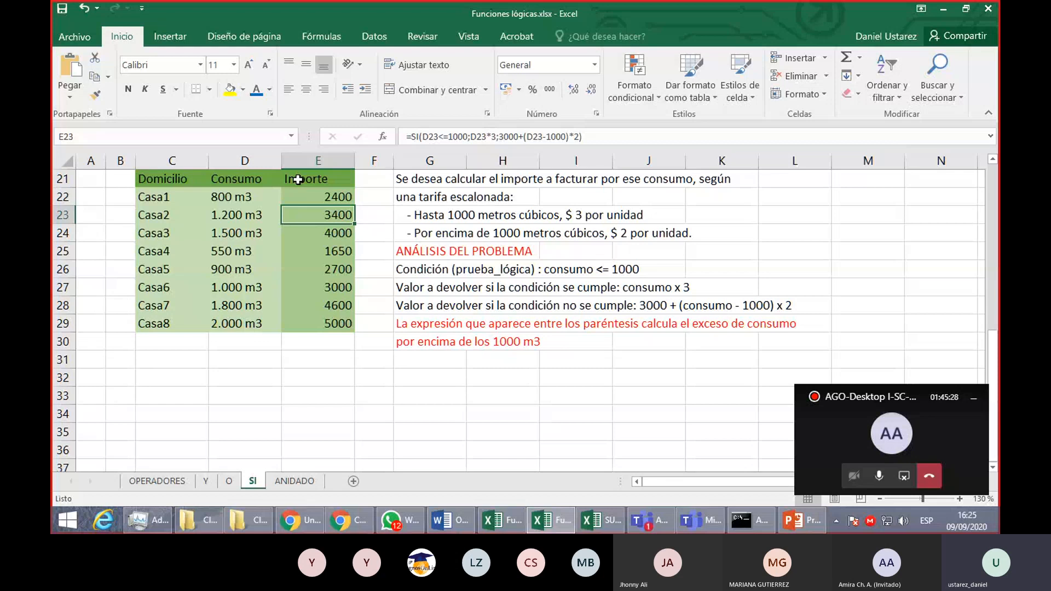
left_click(166, 35)
left_click(242, 85)
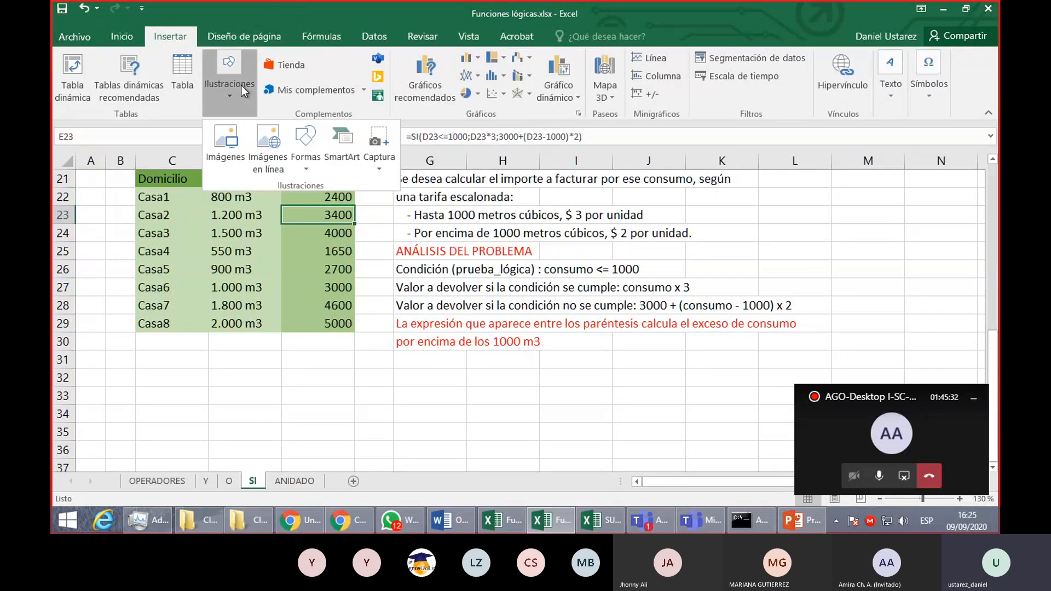
left_click(300, 159)
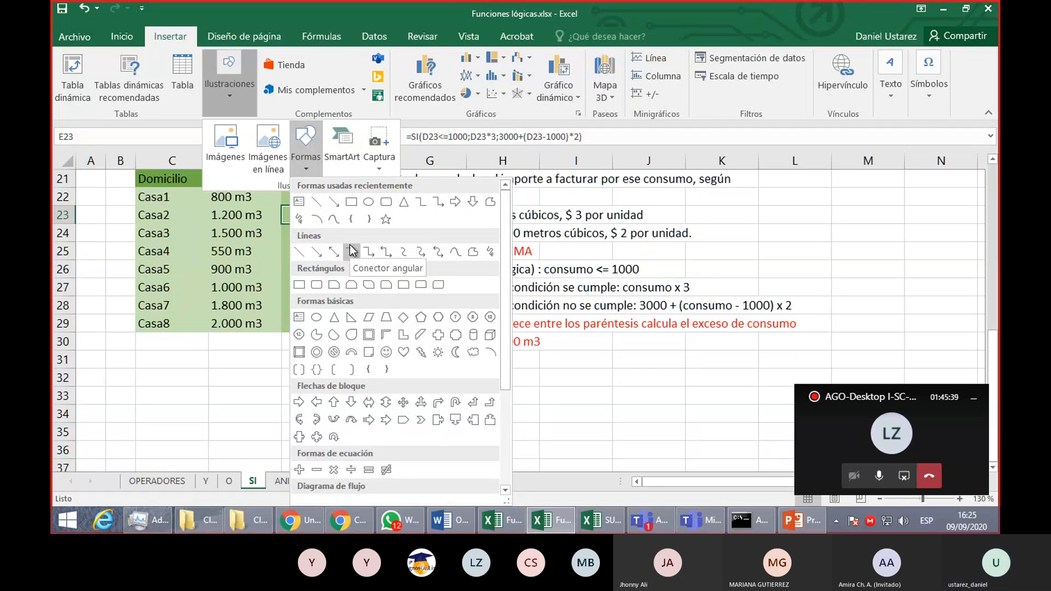
left_click(409, 316)
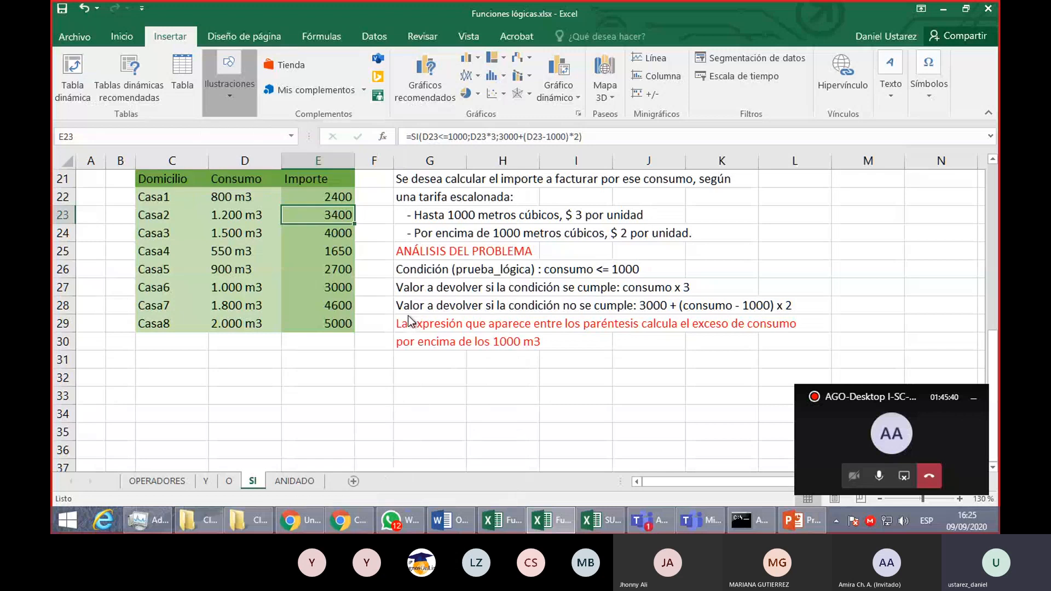
mouse_move(376, 361)
left_mouse_down()
mouse_move(518, 437)
mouse_move(505, 425)
left_mouse_up()
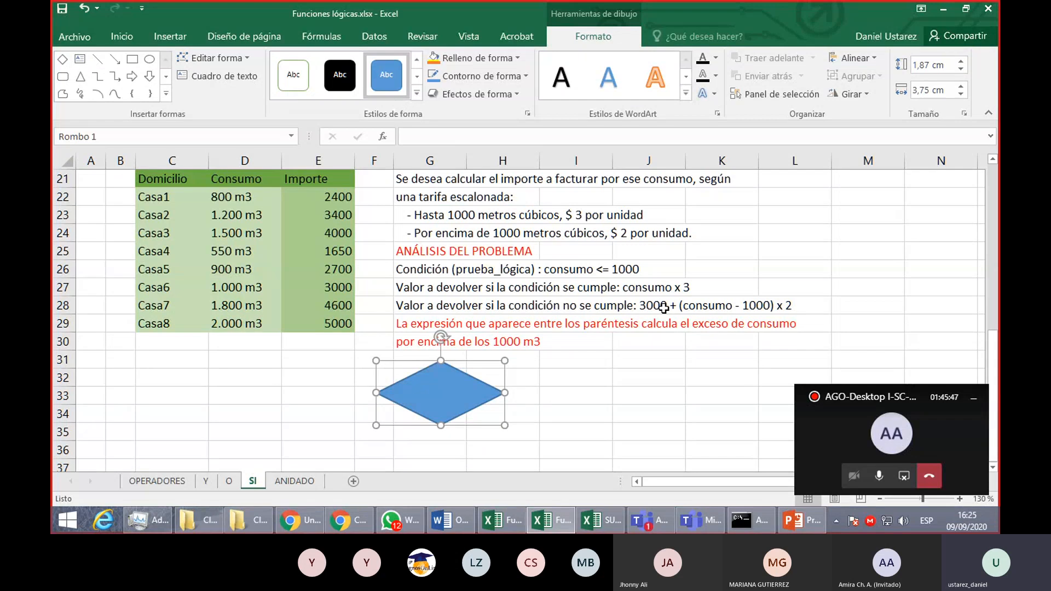
- Label the diamond "consumo <= 1000" and enlarge it to about 4.7 cm wide and 2.04 cm high
type("consumo<")
key("BackSpace")
type("<")
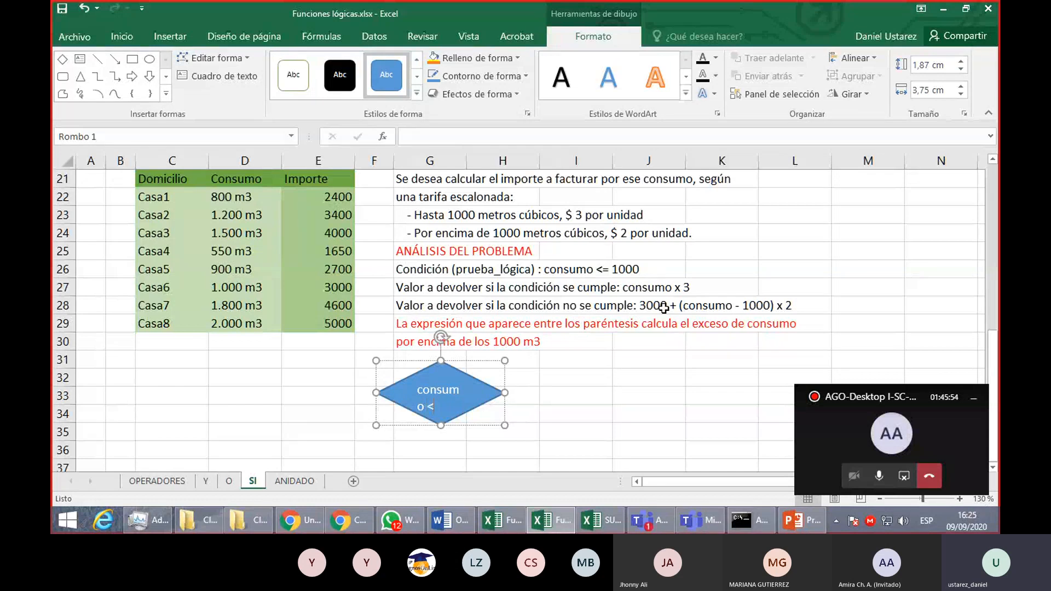
type("= 1000")
left_click_drag(505, 425, 537, 431)
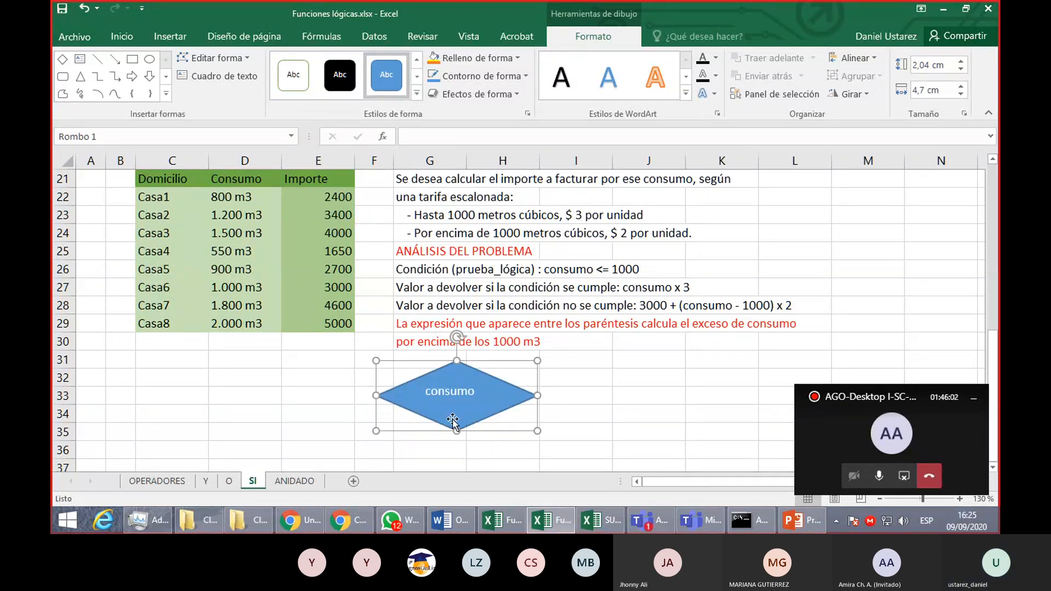
- Center the text inside the diamond and resize the shape to about 4.76 cm wide and 2.44 cm high
left_click_drag(456, 365, 456, 351)
left_click_drag(537, 391, 569, 391)
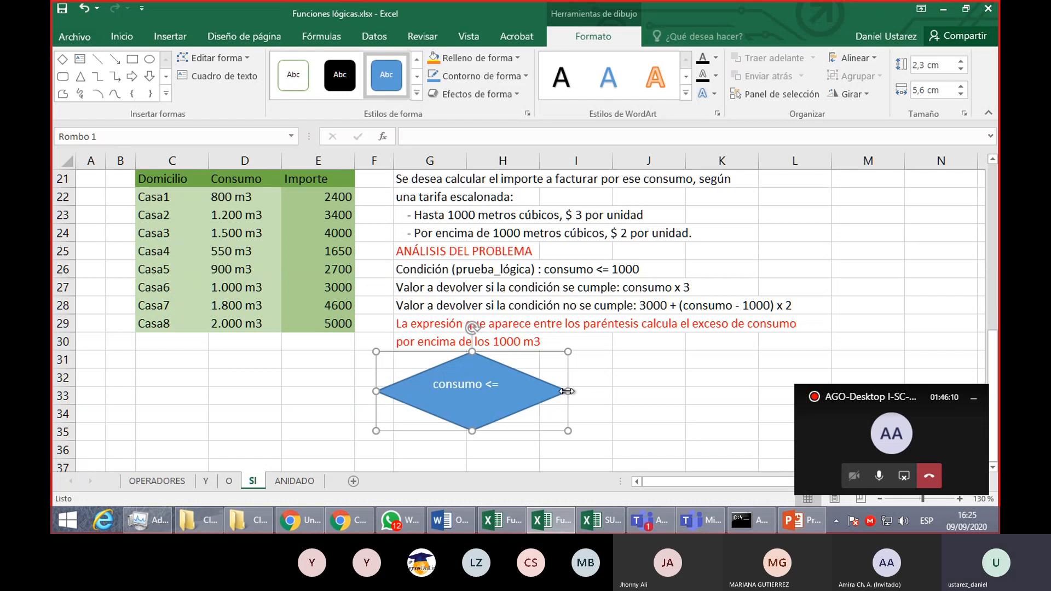
scroll(479, 399, "down", 1)
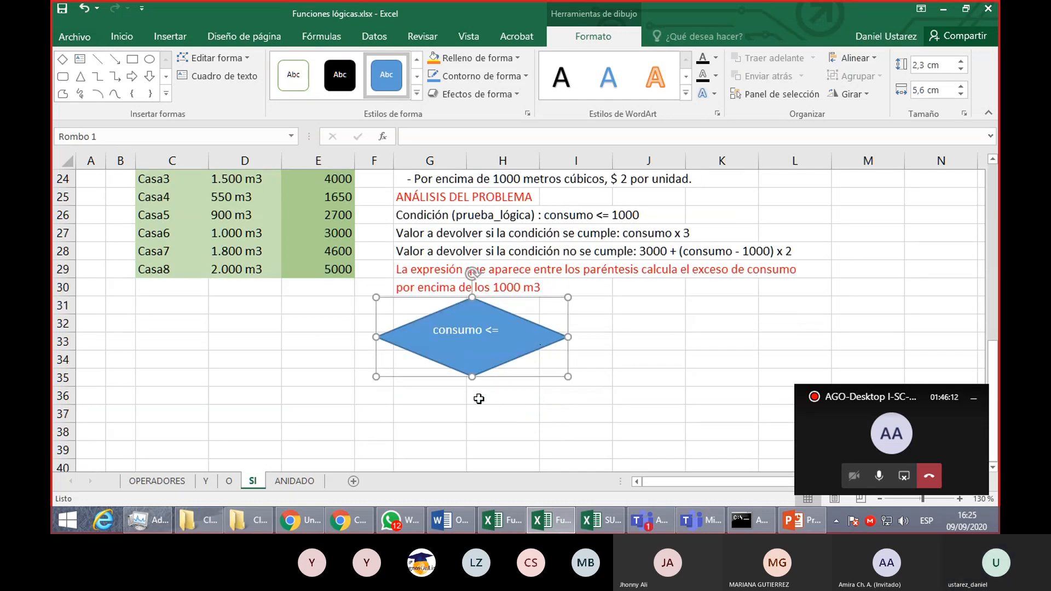
left_click_drag(472, 377, 472, 389)
left_click(124, 36)
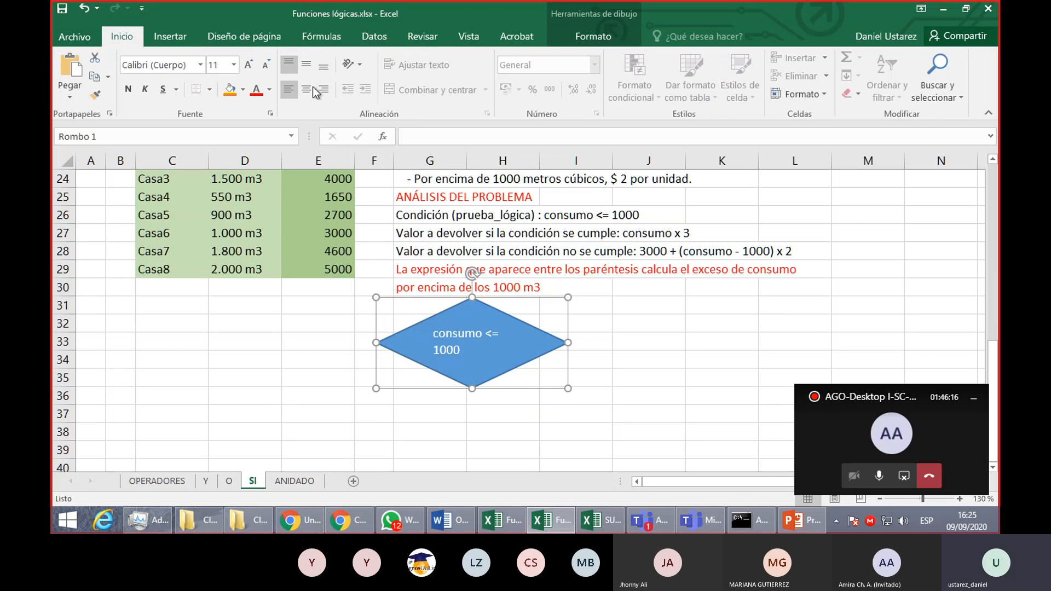
left_click(307, 91)
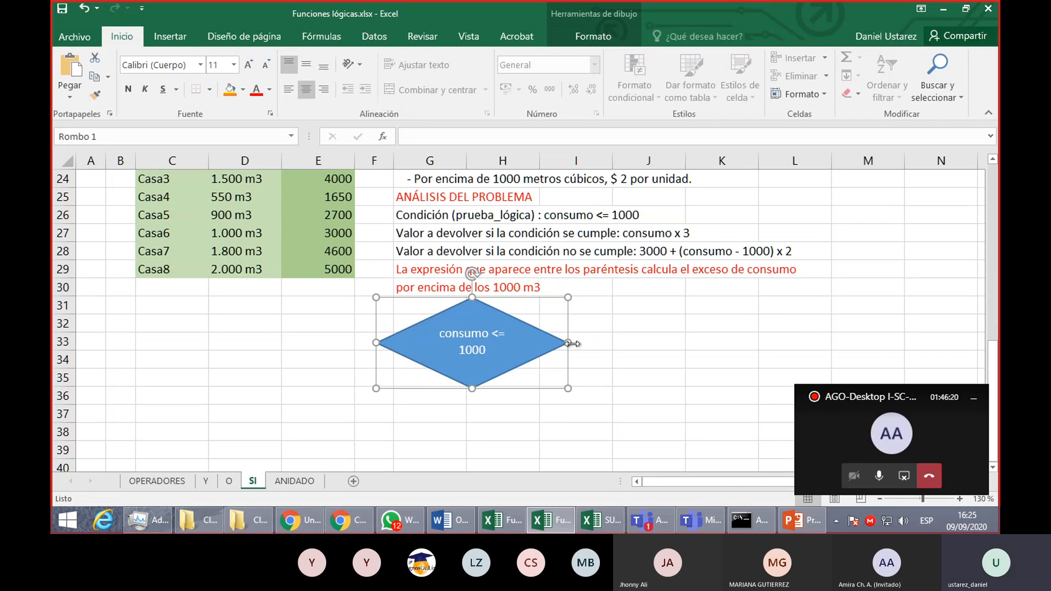
left_click_drag(568, 343, 540, 344)
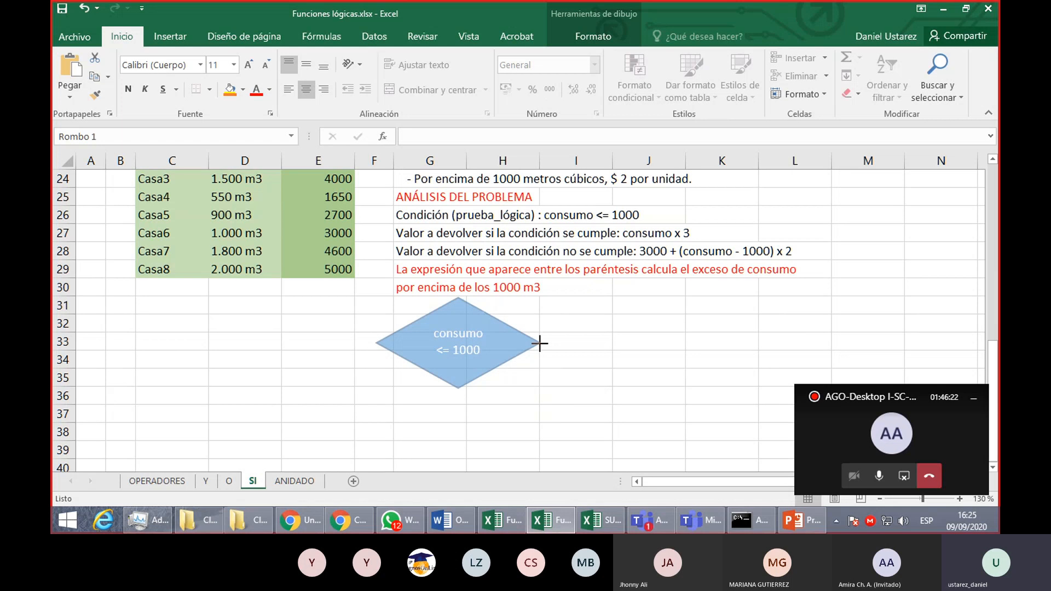
mouse_move(459, 387)
left_mouse_down()
mouse_move(457, 368)
mouse_move(458, 382)
left_mouse_up()
left_click(489, 425)
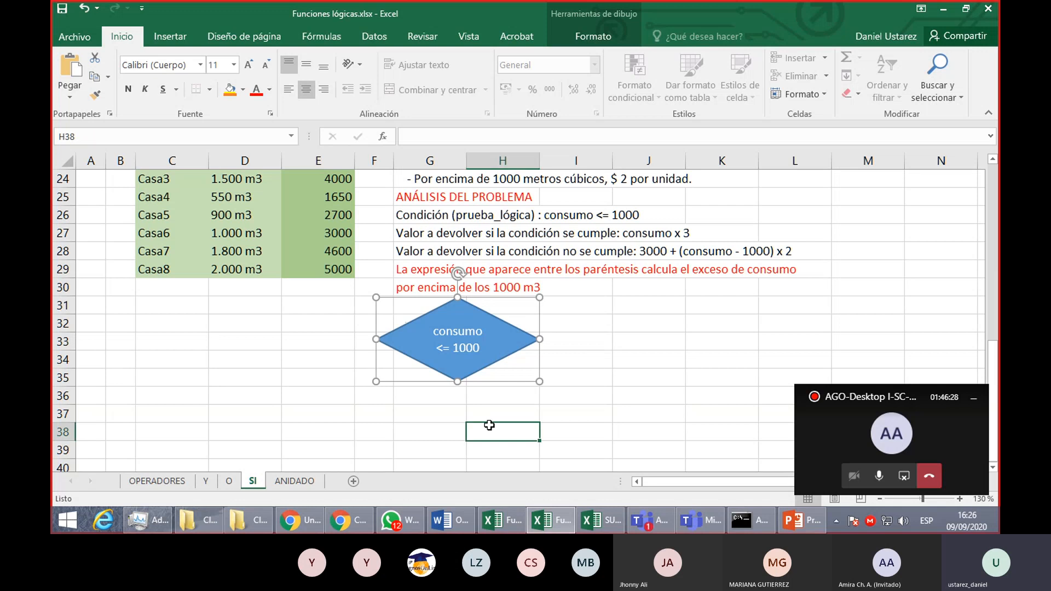
- Draw a rectangle about 4.27 cm wide and 1.34 cm high below and to the left of the diamond, around D36:G38
scroll(507, 392, "down", 1)
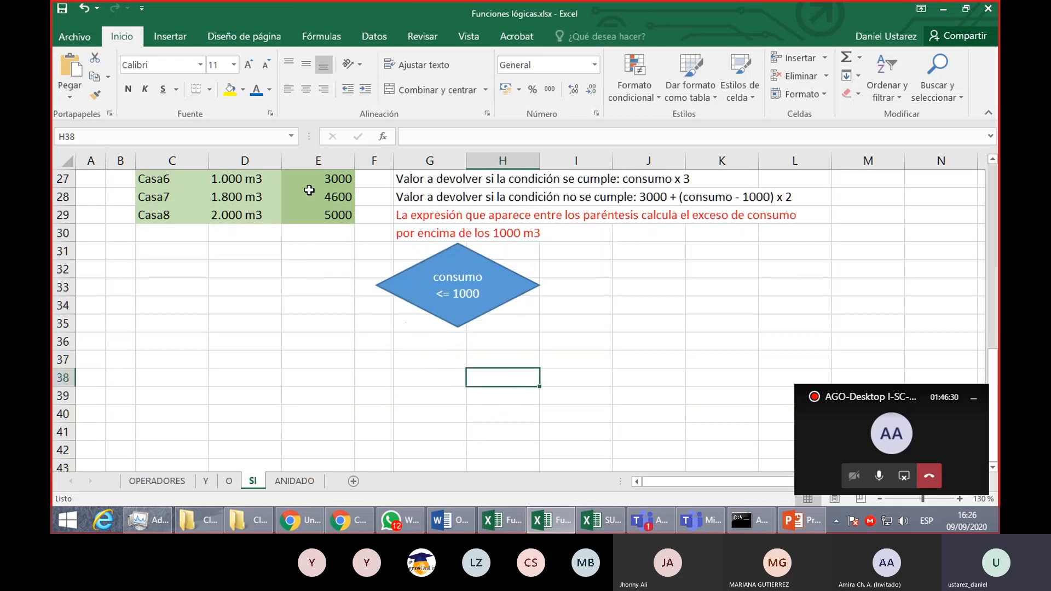
left_click(175, 40)
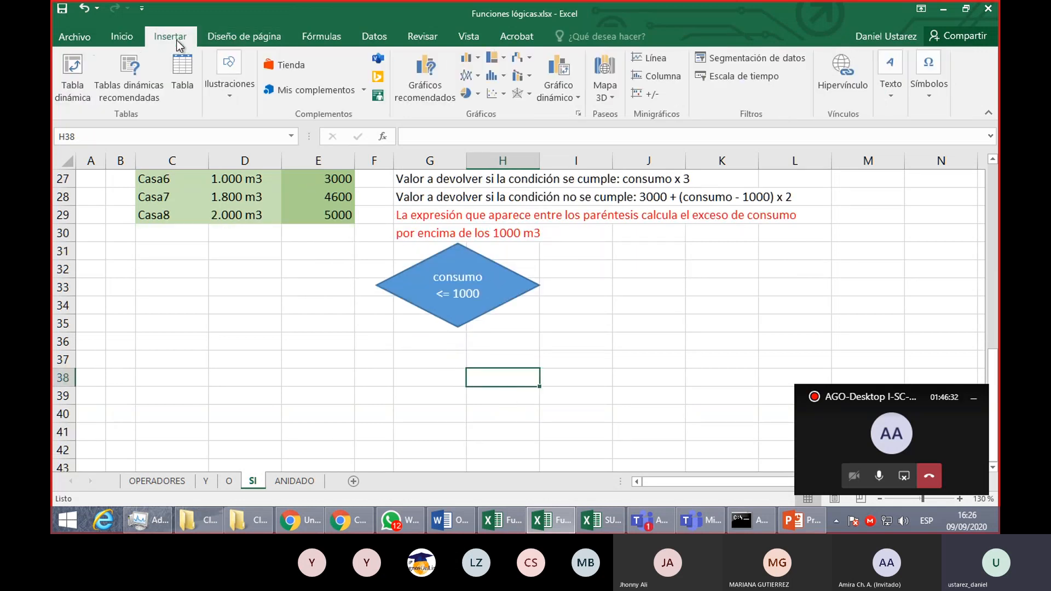
left_click(219, 88)
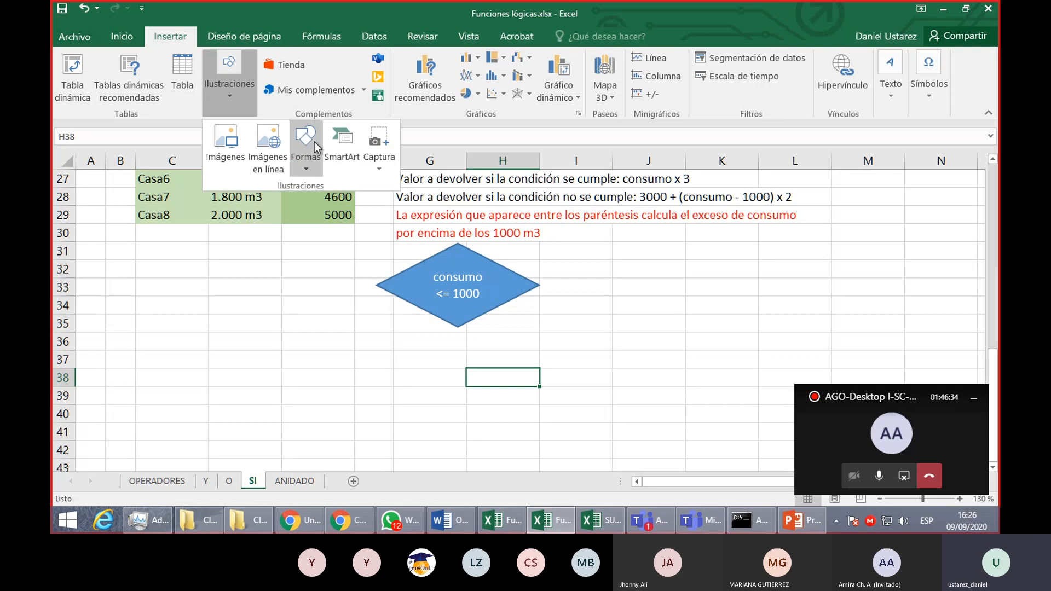
left_click(307, 148)
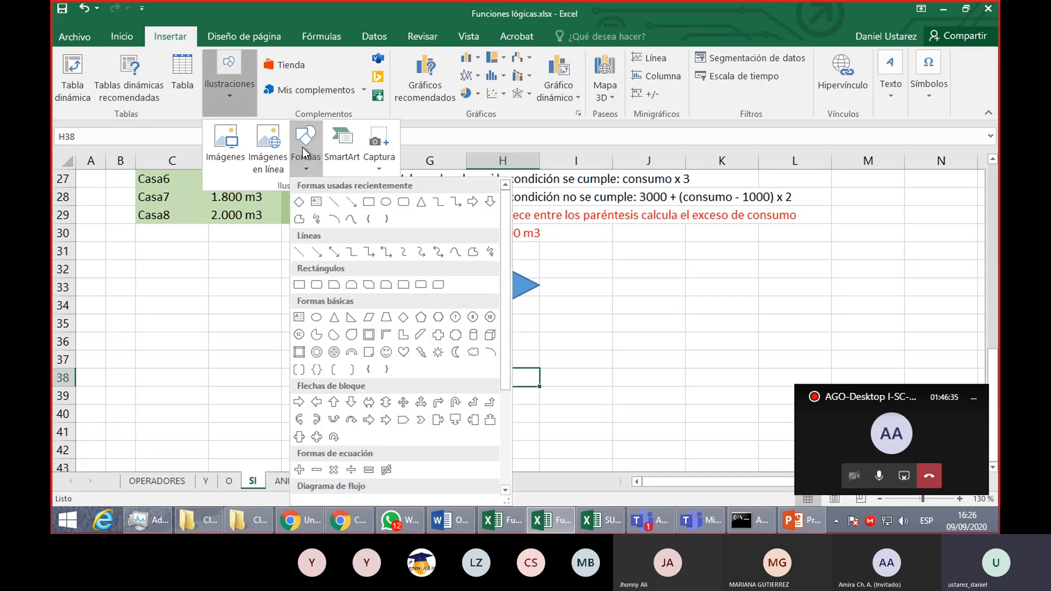
left_click(369, 202)
mouse_move(266, 341)
left_mouse_down()
mouse_move(410, 399)
mouse_move(413, 386)
left_mouse_up()
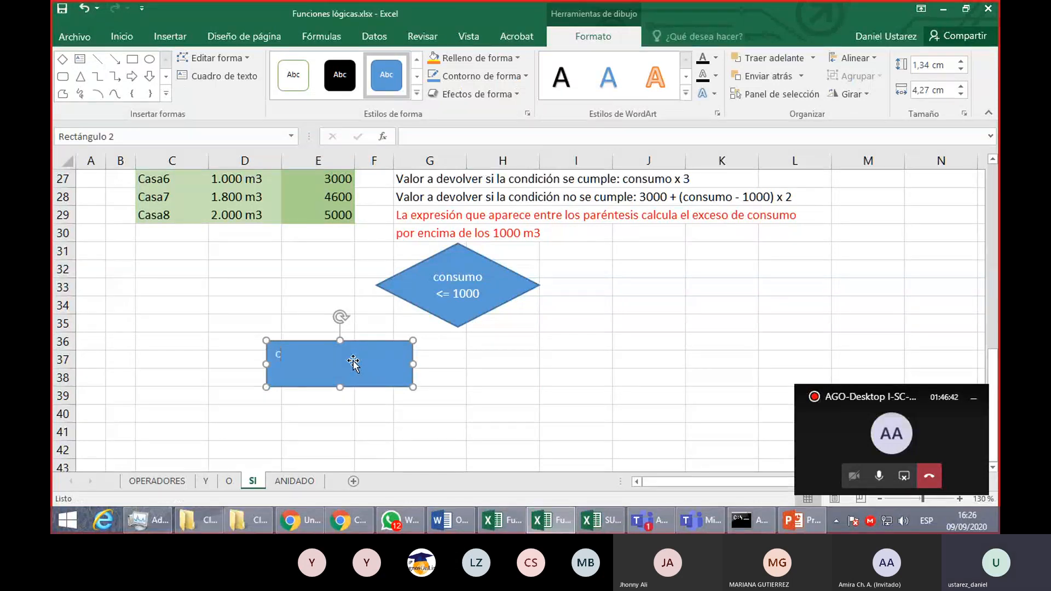
- Label the rectangle "importe = consumo * 3" and reduce its height to about 0.79 cm
key("BackSpace")
type("importe = consumo ")
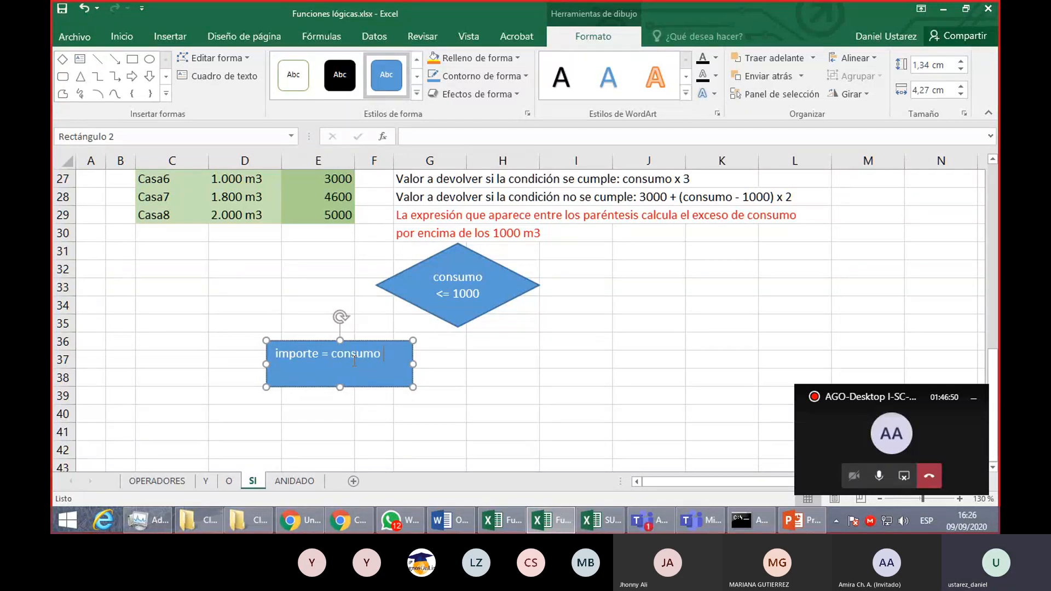
type("* 3")
left_click_drag(340, 388, 341, 368)
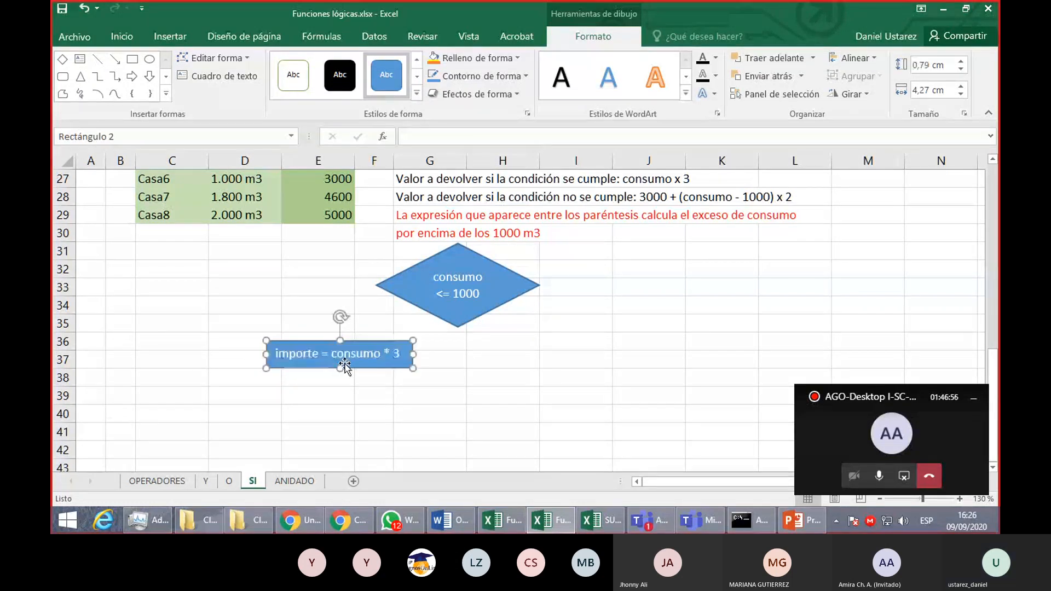
- Connect the diamond's left corner to the top centre of the "importe = consumo * 3" rectangle with a straight arrow
left_click(186, 36)
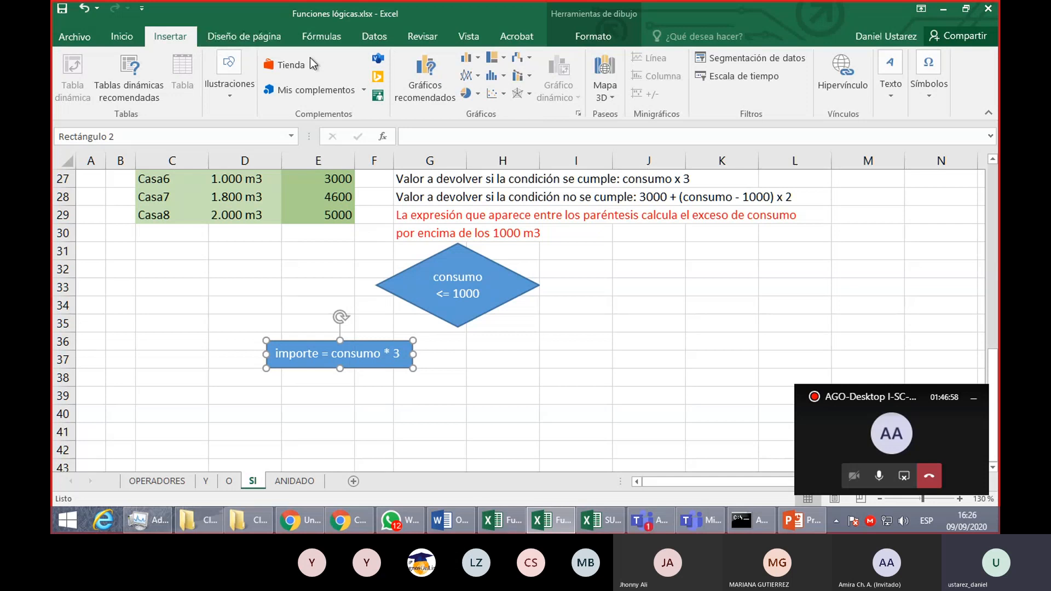
left_click(238, 81)
left_click(304, 159)
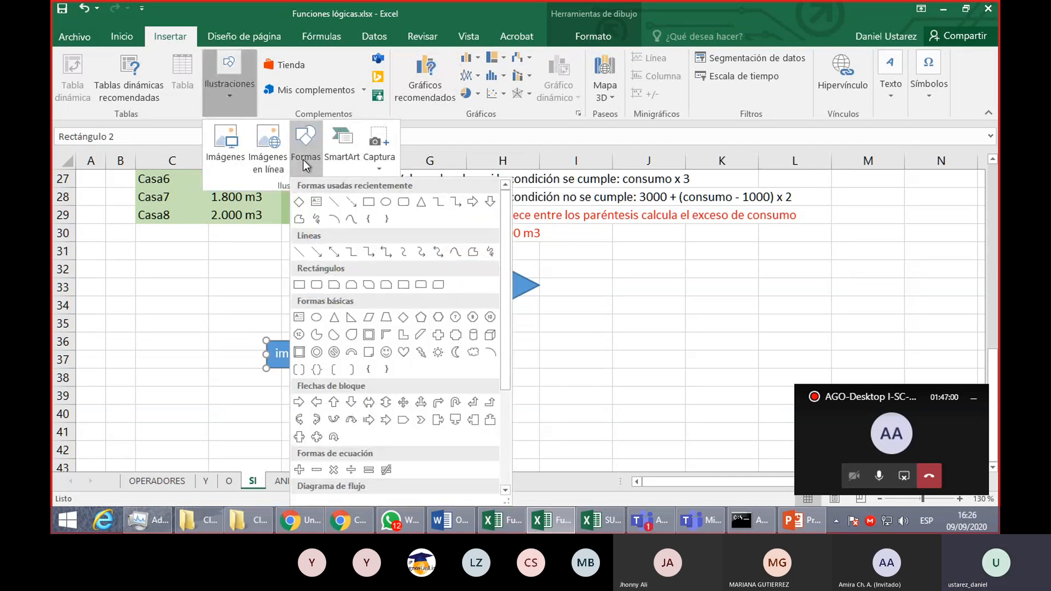
left_click(358, 204)
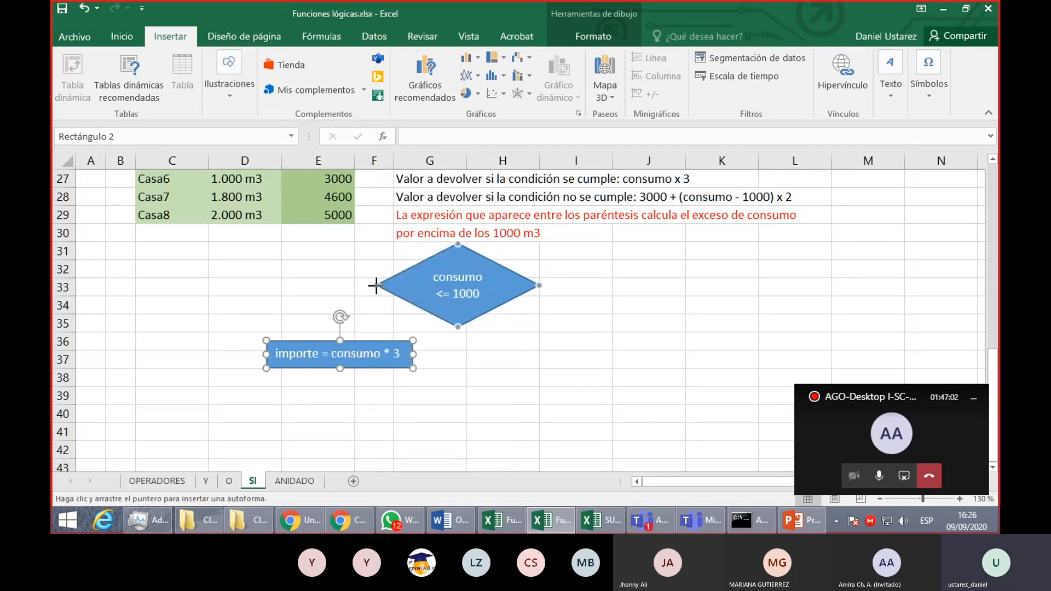
left_click_drag(376, 285, 340, 341)
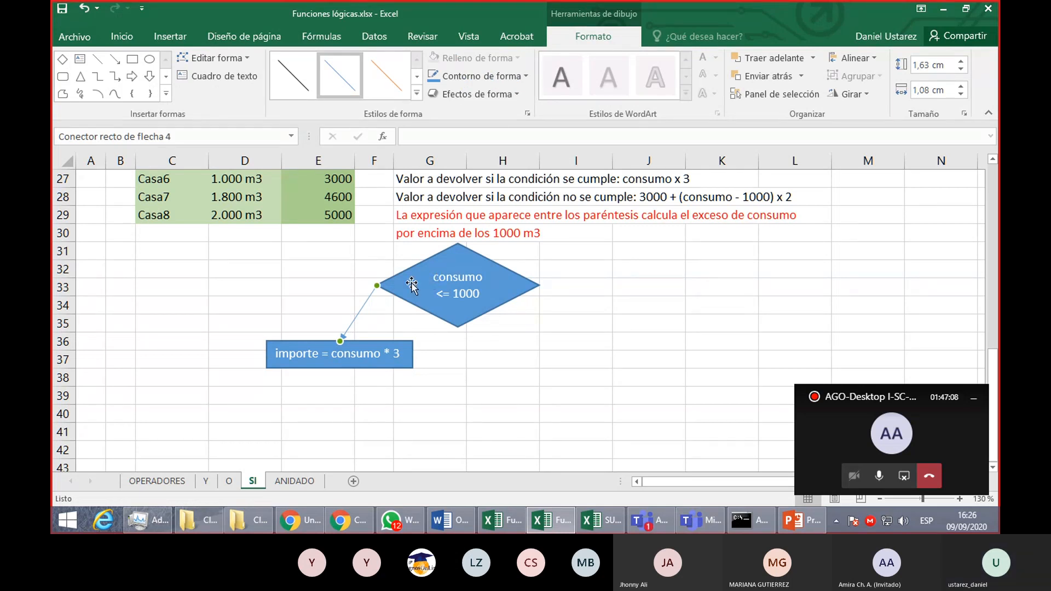
- Place a copy of the "importe = consumo * 3" rectangle level with it on the diamond's right side, around H36:J37
left_click(412, 283)
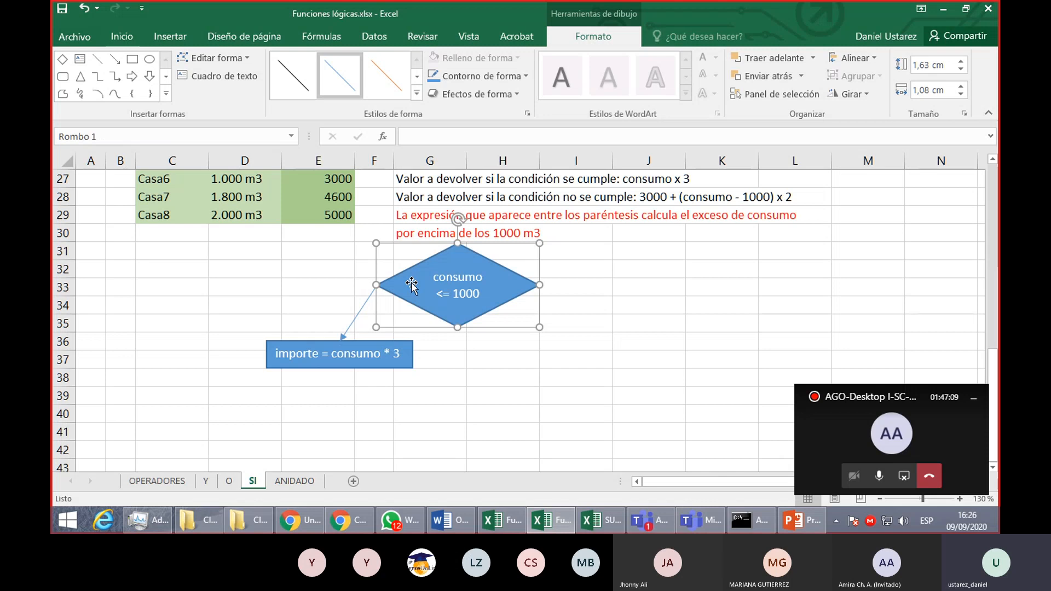
left_click(383, 366)
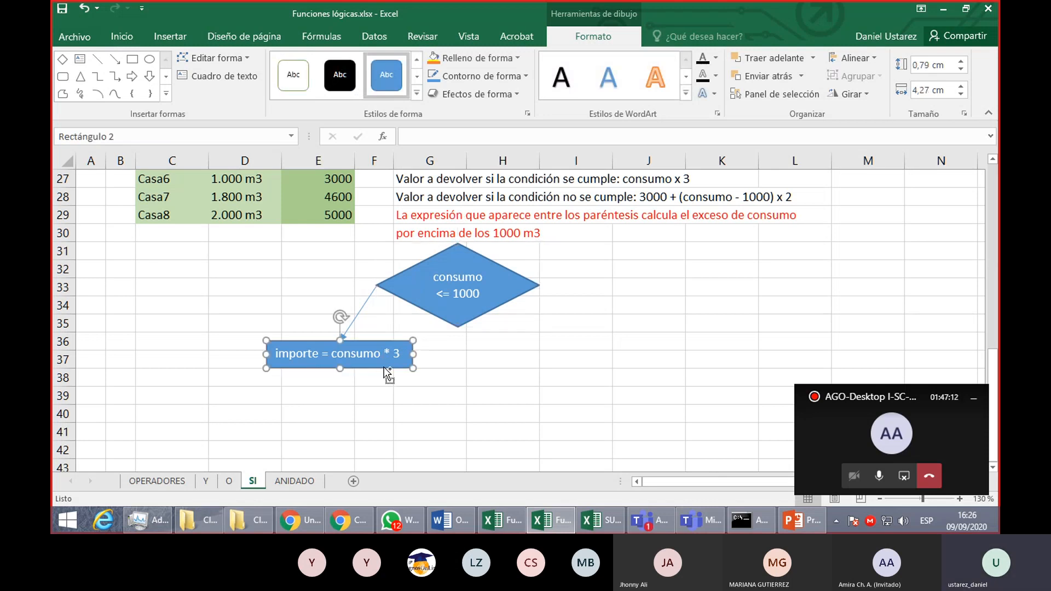
left_click_drag(383, 367, 630, 365)
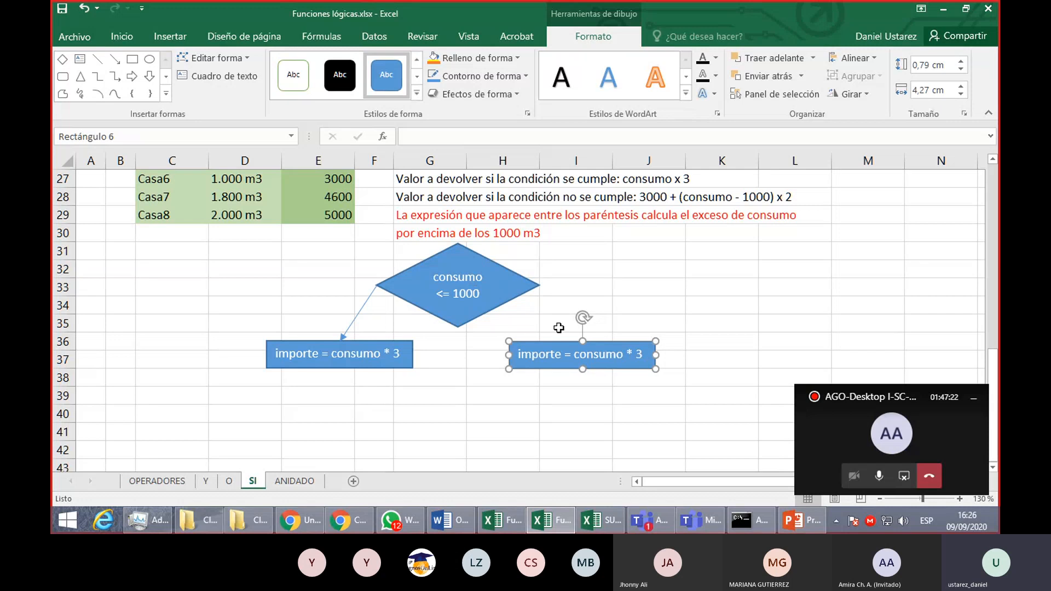
- Change the copied rectangle's text to "importe = 3000 + exceso * 2" and resize it to about 5.23 cm wide and 0.79 cm high
left_click_drag(573, 355, 674, 355)
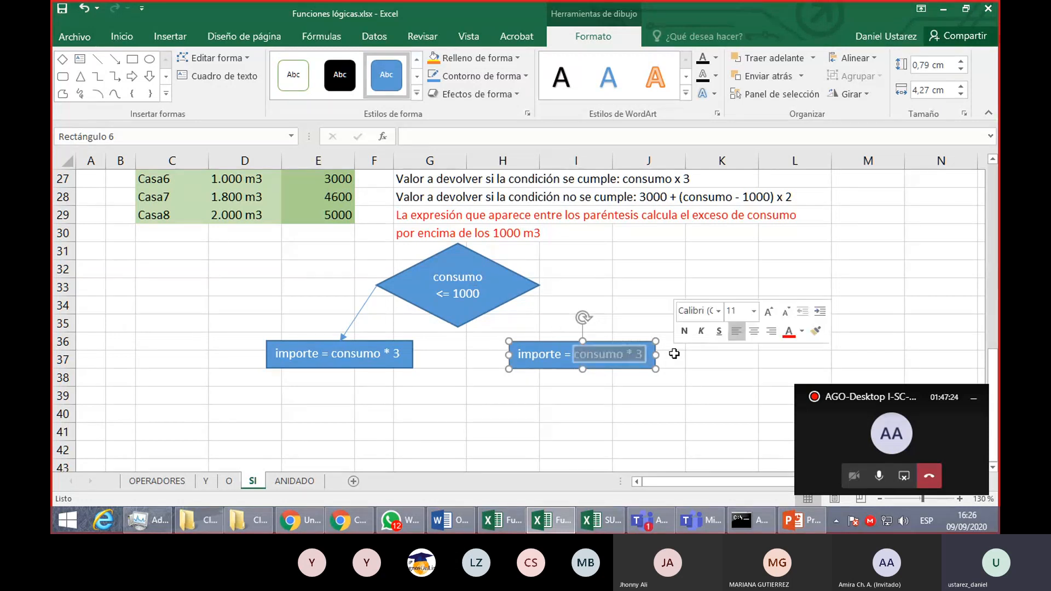
key("Delete")
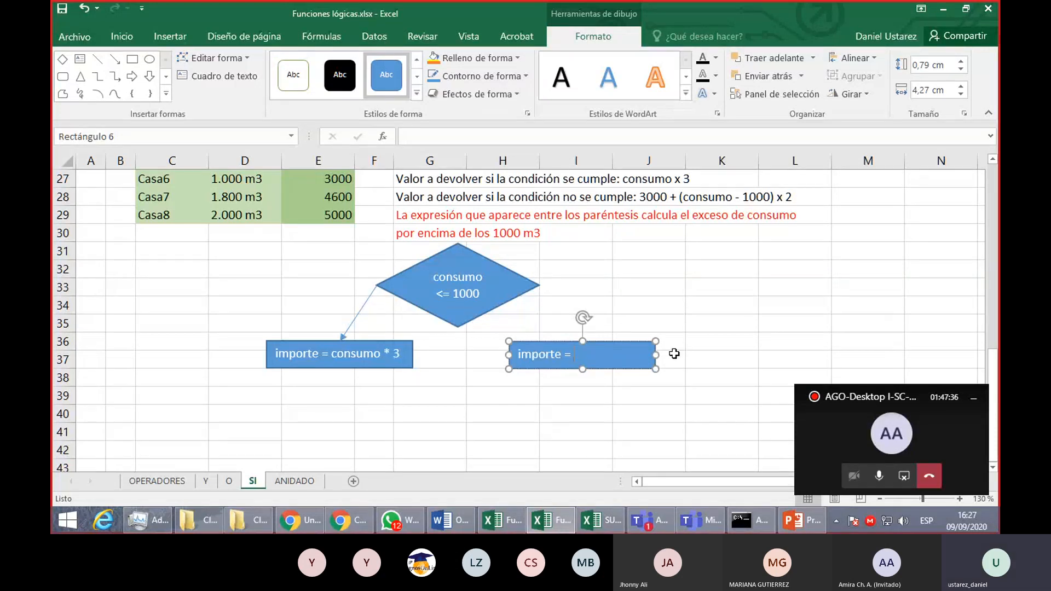
type("3000 +")
type("(consu")
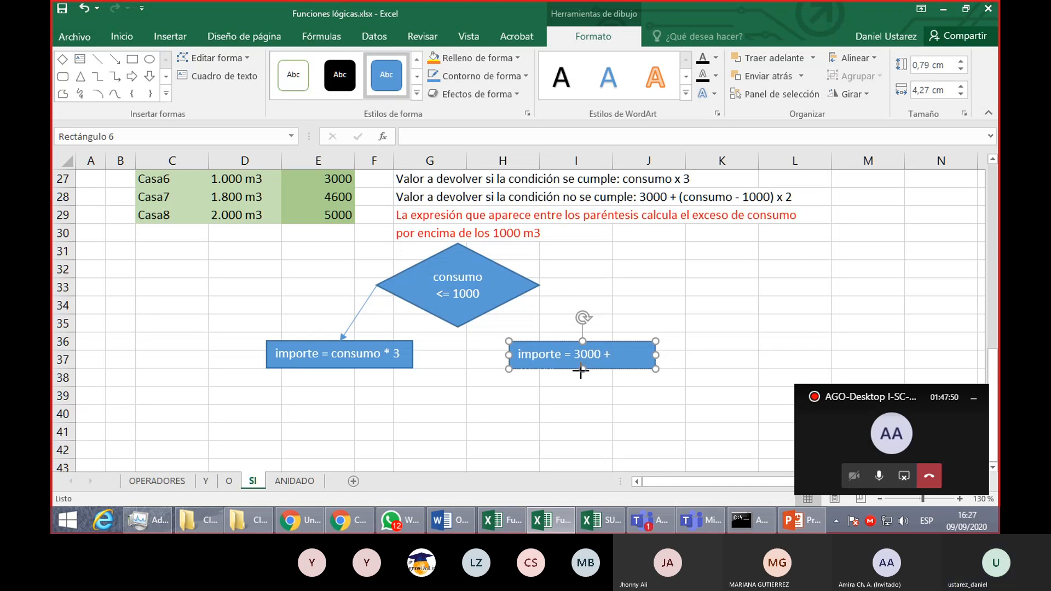
left_click_drag(581, 371, 582, 399)
left_click(556, 369)
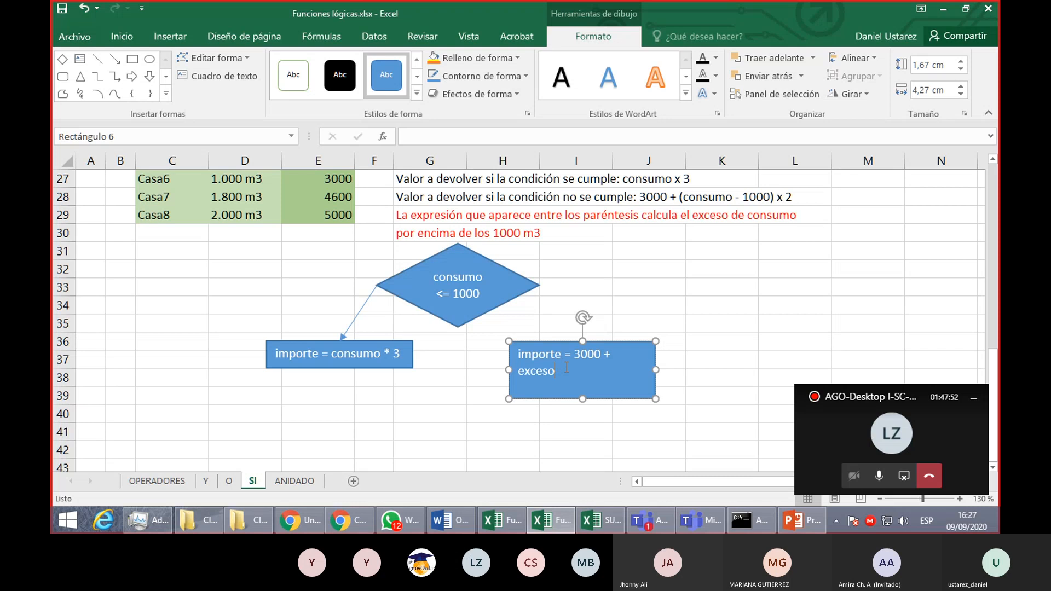
type("*")
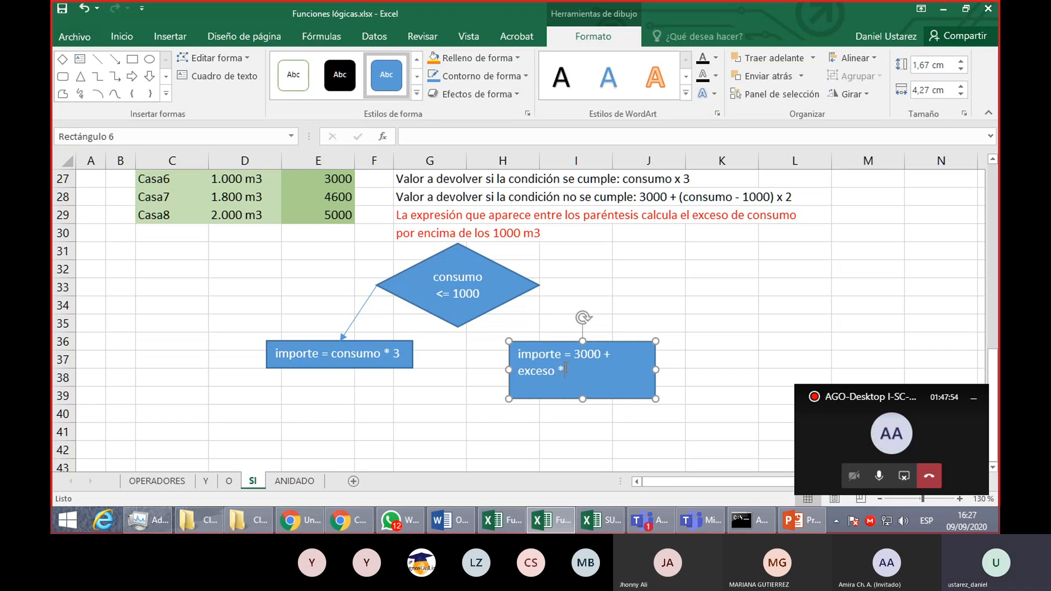
type(" 2")
left_click_drag(649, 367, 694, 366)
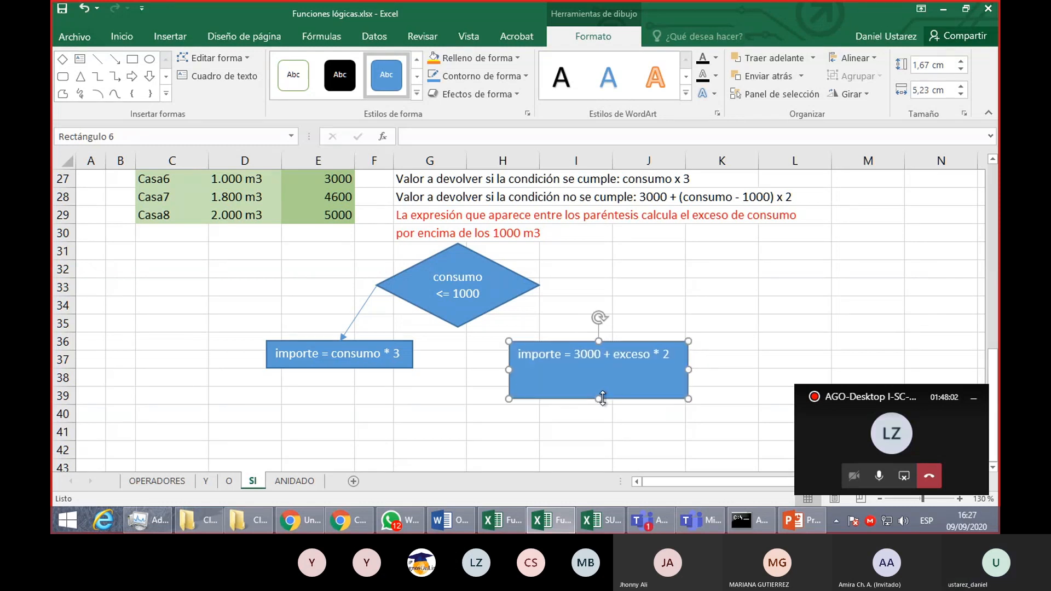
left_click_drag(602, 399, 602, 369)
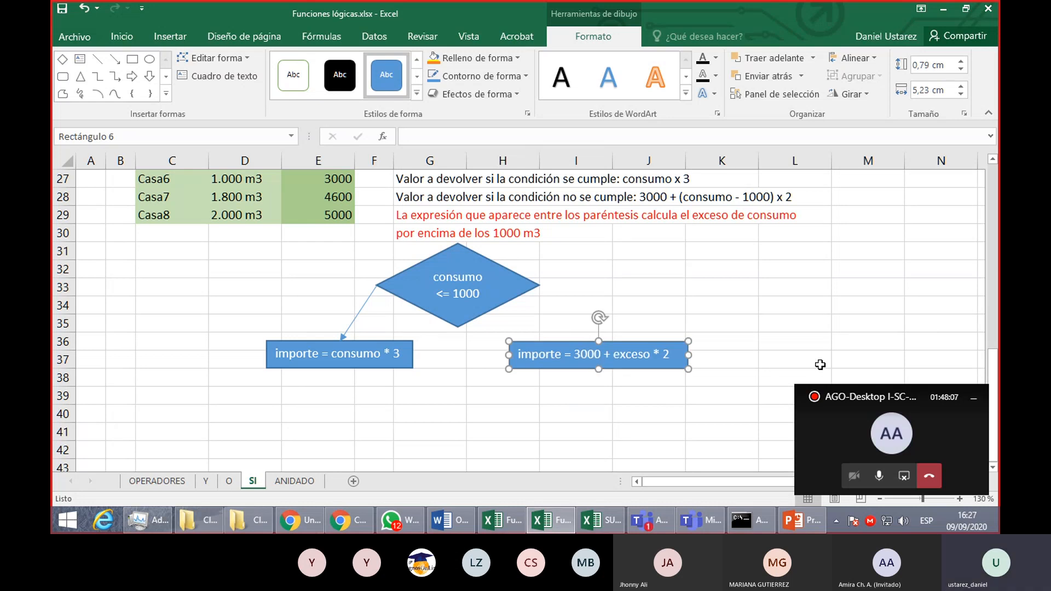
- Connect the diamond's right corner to the top centre of the "importe = 3000 + exceso * 2" rectangle with a straight arrow
left_click(126, 38)
left_click(166, 37)
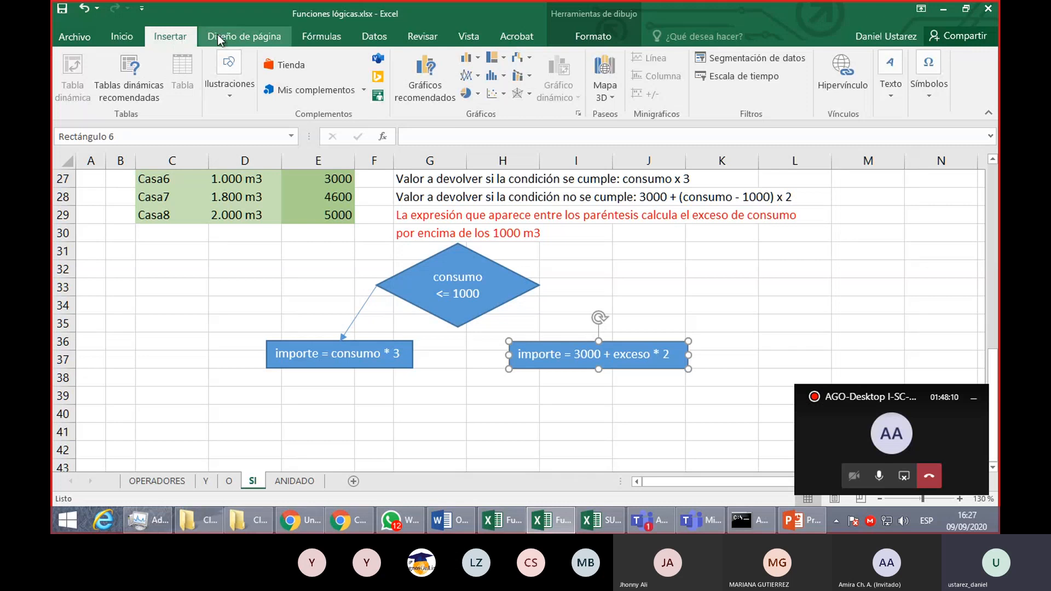
left_click(223, 74)
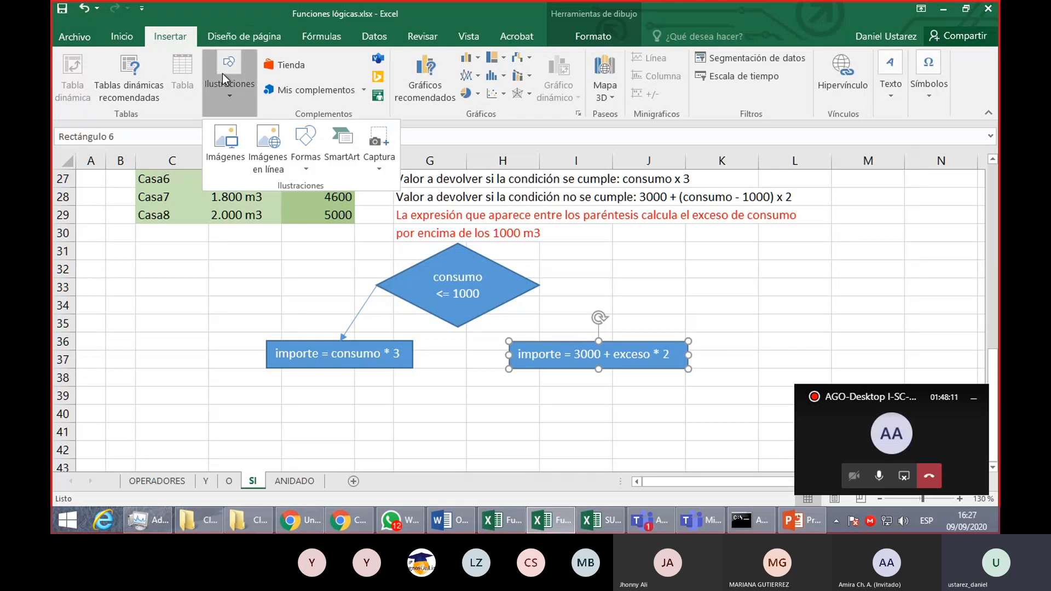
left_click(303, 156)
left_click(351, 202)
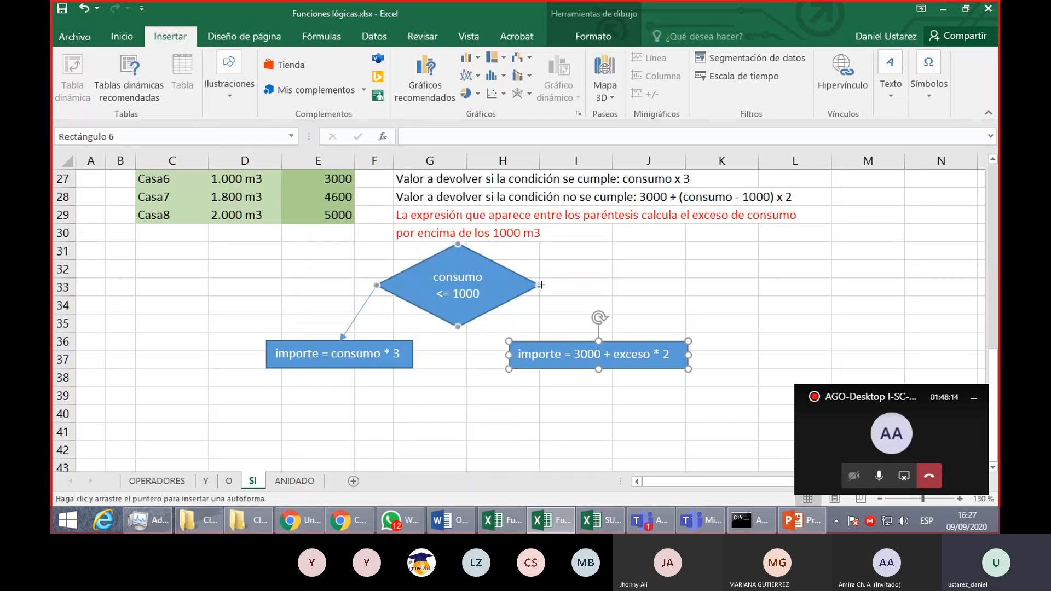
left_click_drag(540, 285, 599, 336)
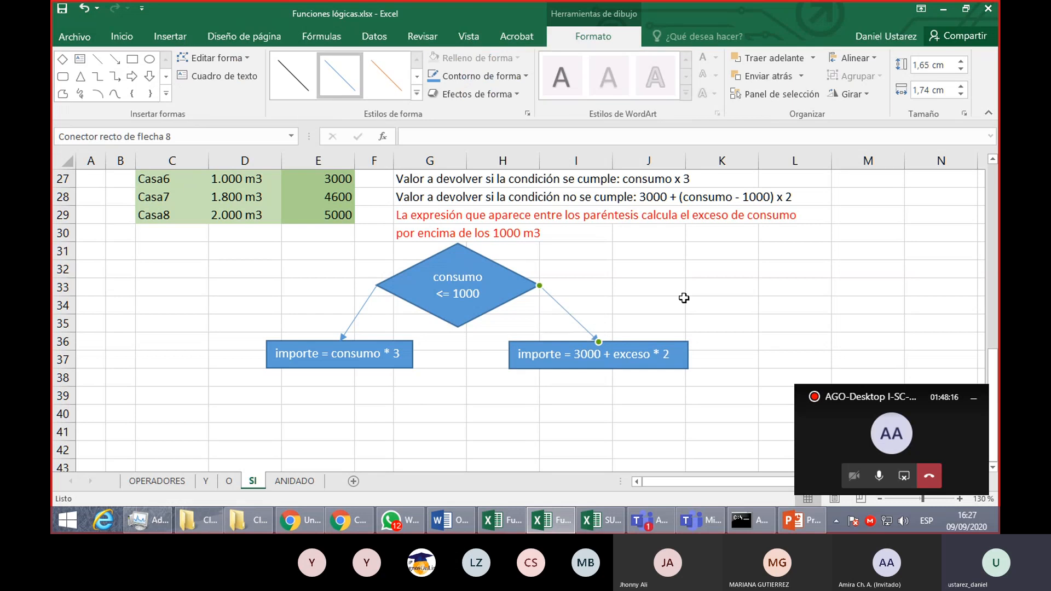
left_click(460, 264)
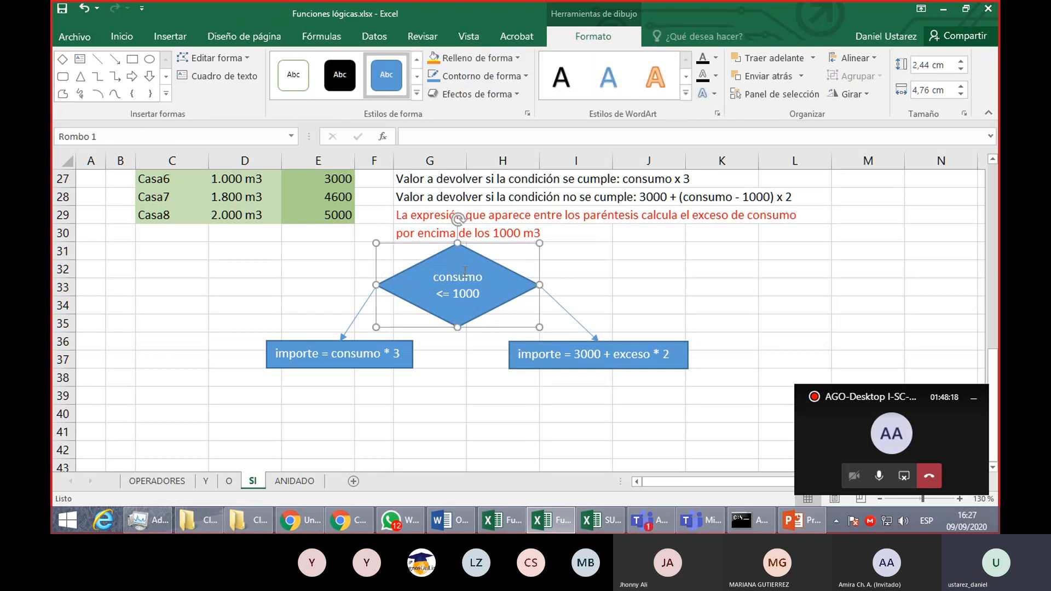
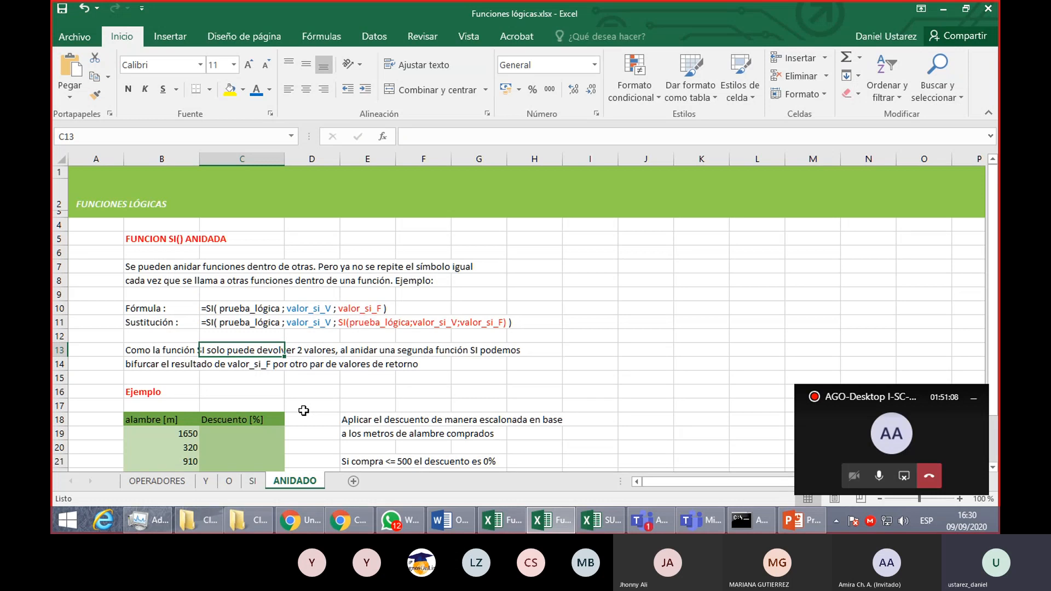
- Examine the ANIDADO sheet's explanation of nesting a second SI in place of valor_si_F in rows 7 to 14
left_click(176, 267)
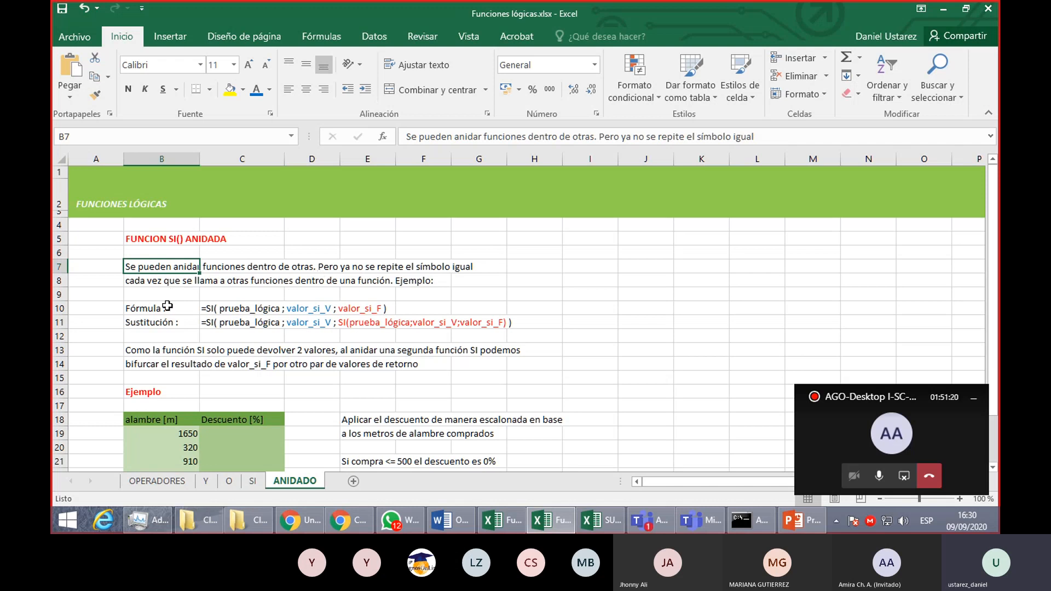
left_click_drag(195, 308, 387, 305)
left_click(465, 308)
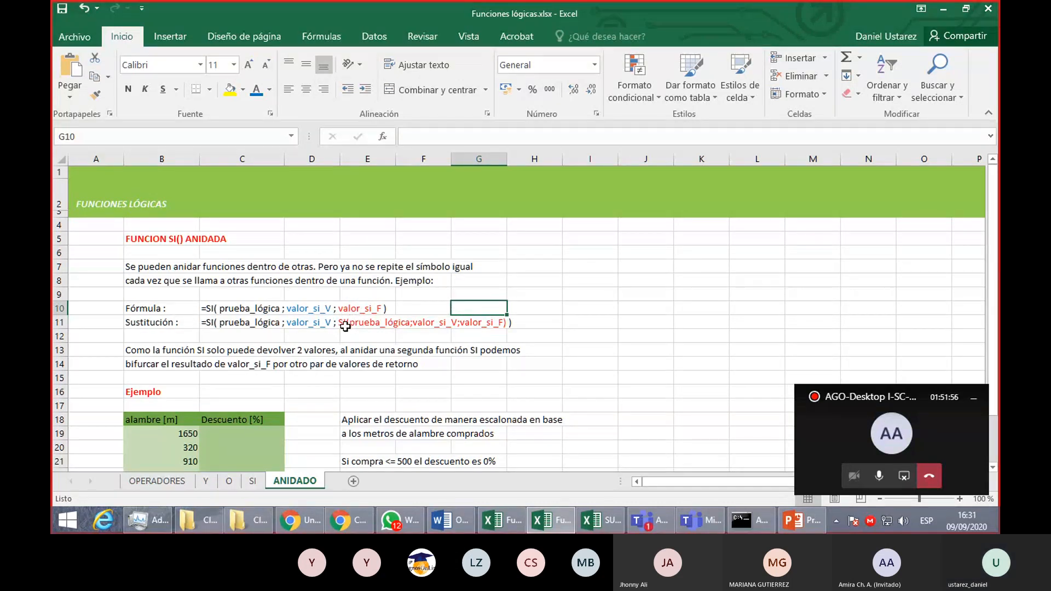
scroll(343, 329, "down", 1)
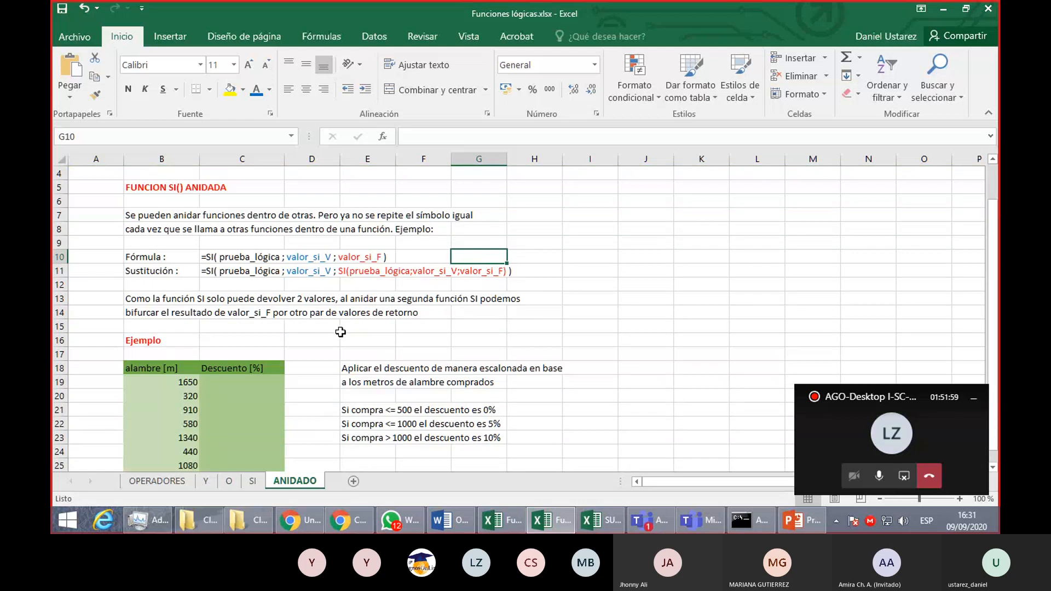
left_click(338, 330)
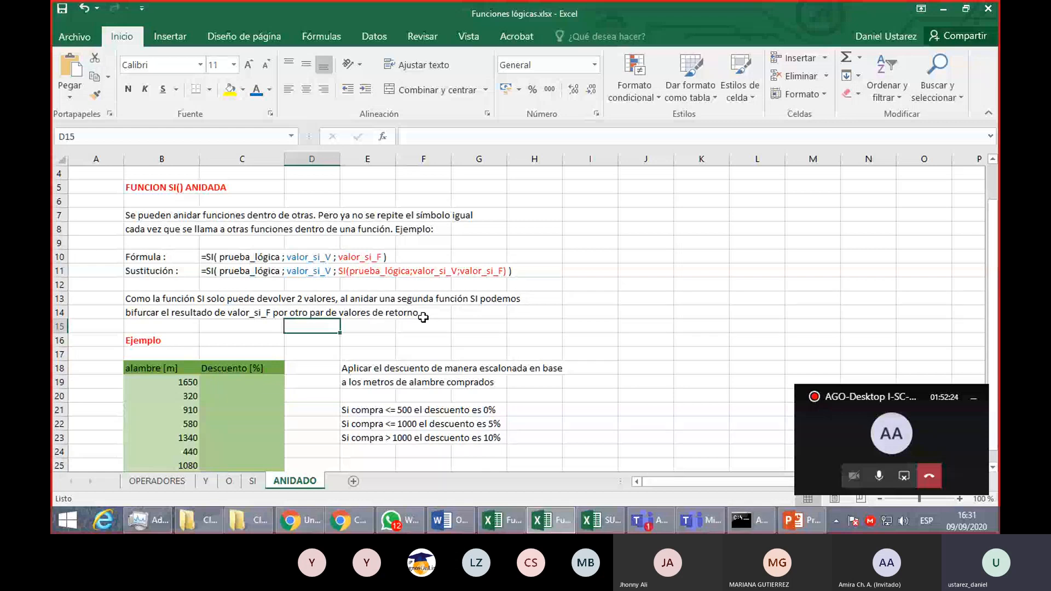
- Examine the wire-discount example: the three tier rules in rows 21 to 23 and the alambre and Descuento columns
scroll(368, 349, "down", 2)
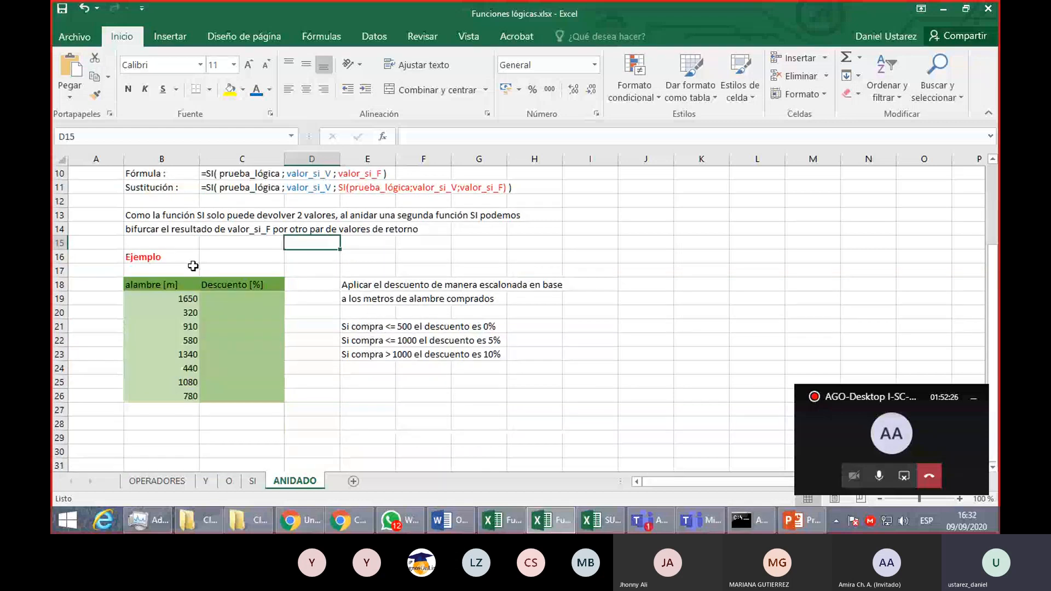
left_click(503, 325)
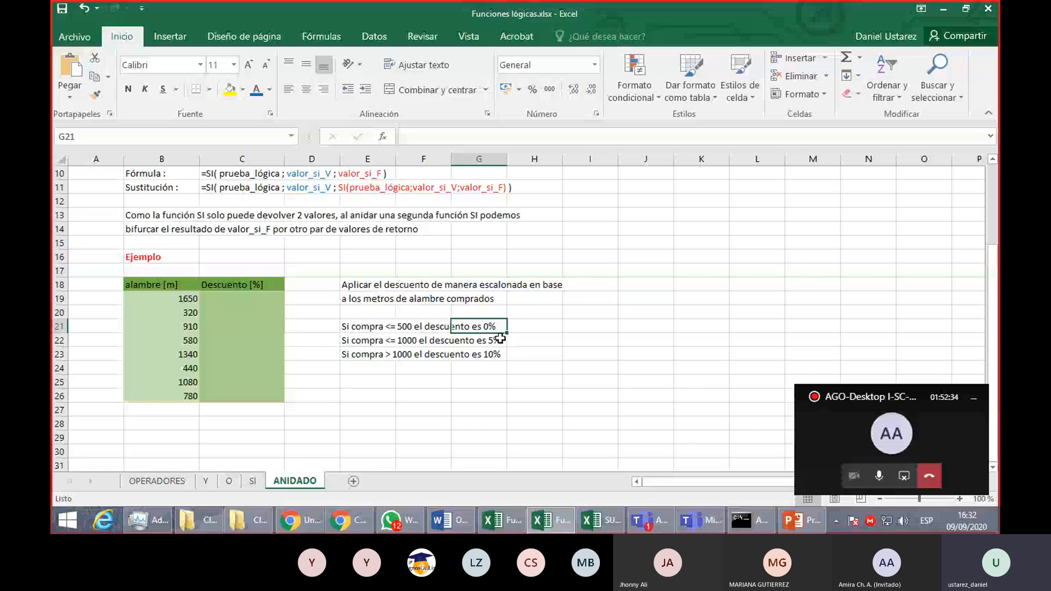
left_click(501, 339)
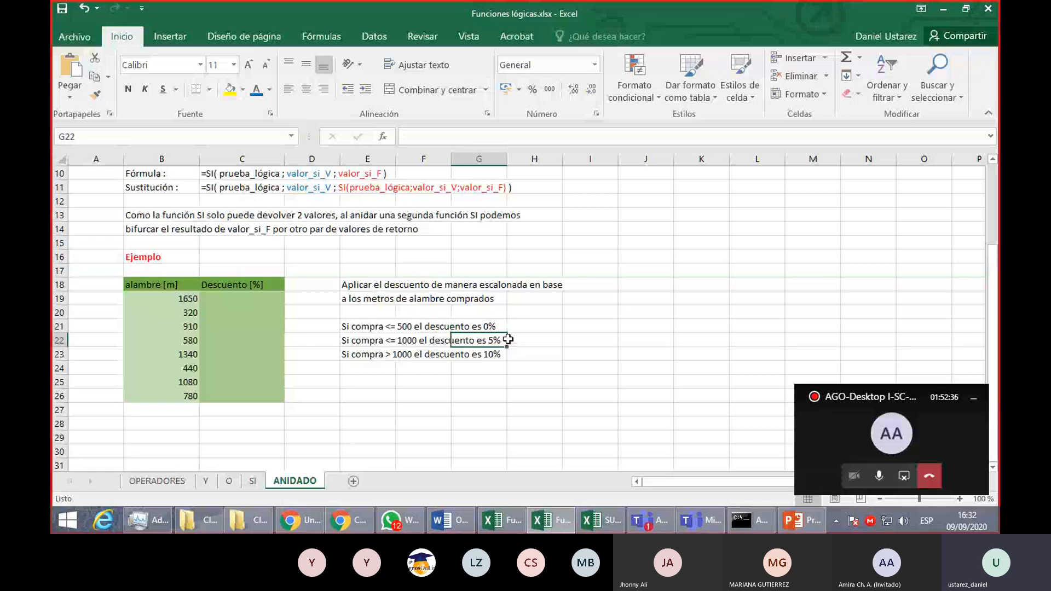
left_click(493, 354)
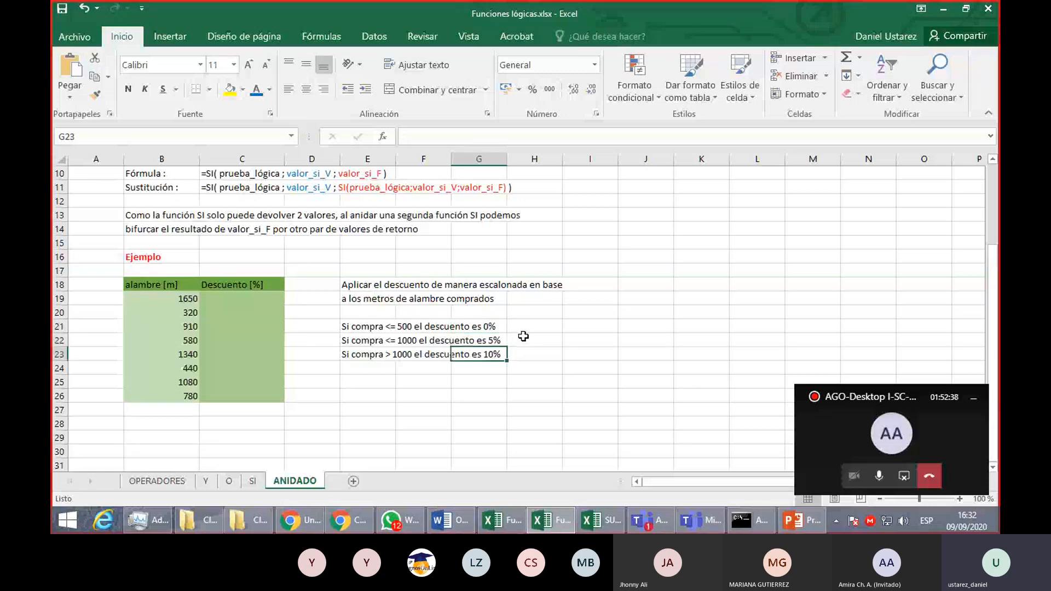
left_click_drag(489, 327, 490, 356)
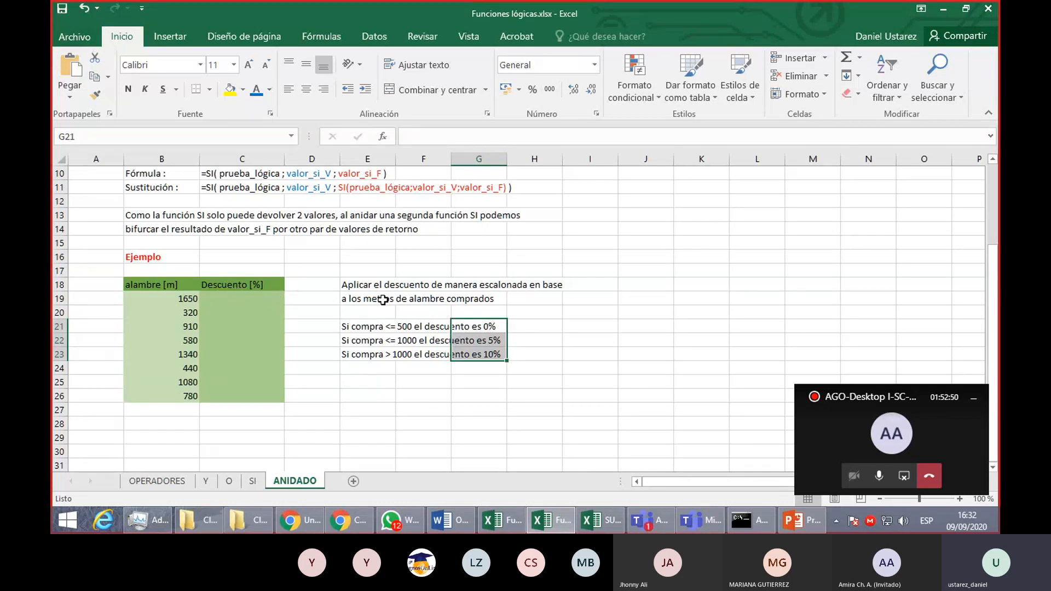
left_click(144, 285)
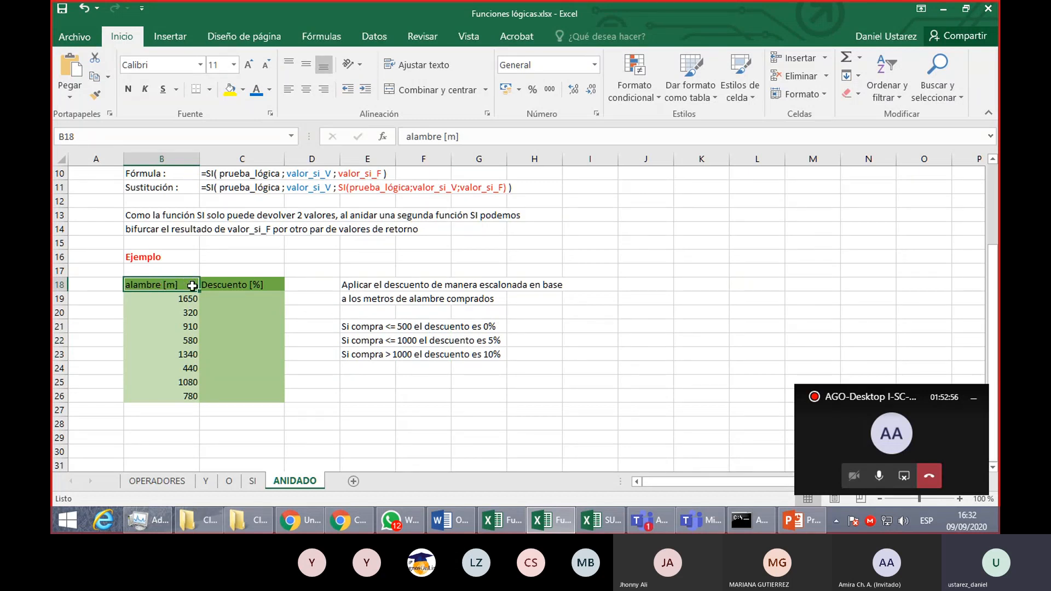
left_click(236, 284)
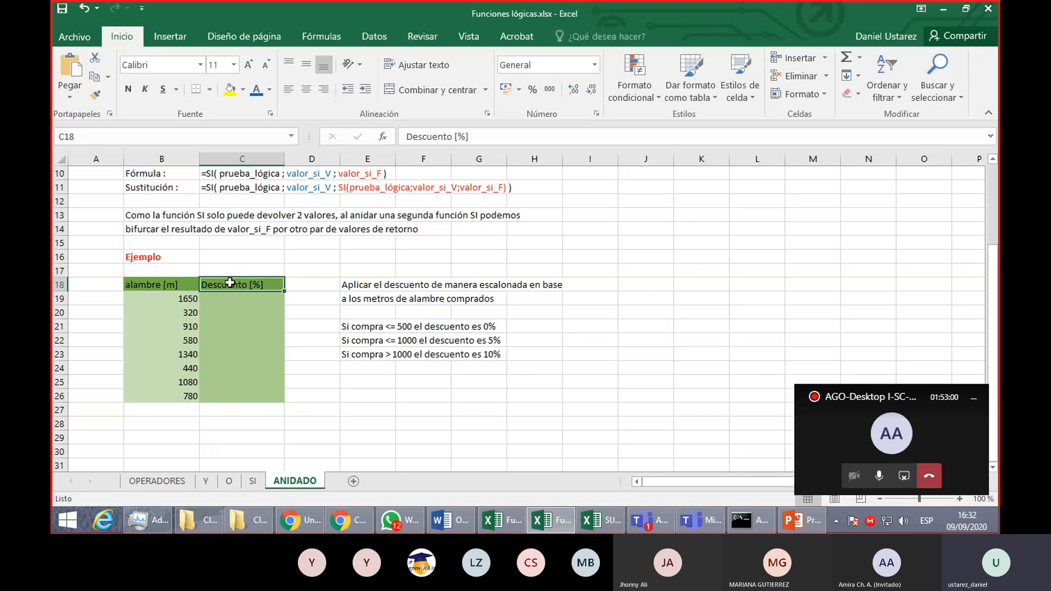
left_click(360, 281)
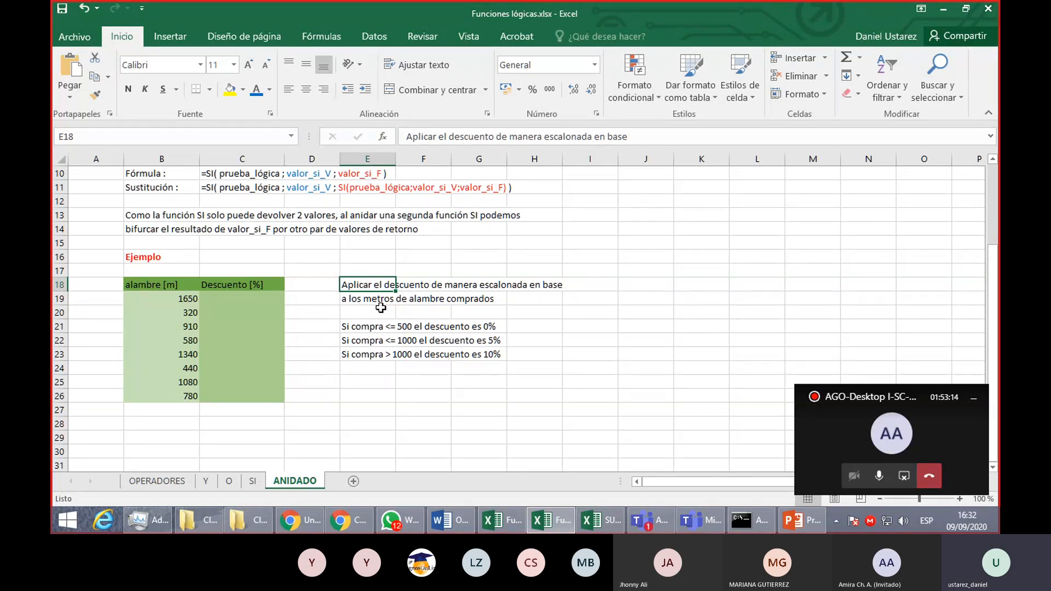
- Start an SI formula in C19 that tests B19<=500 and returns 0% when true
left_click(264, 300)
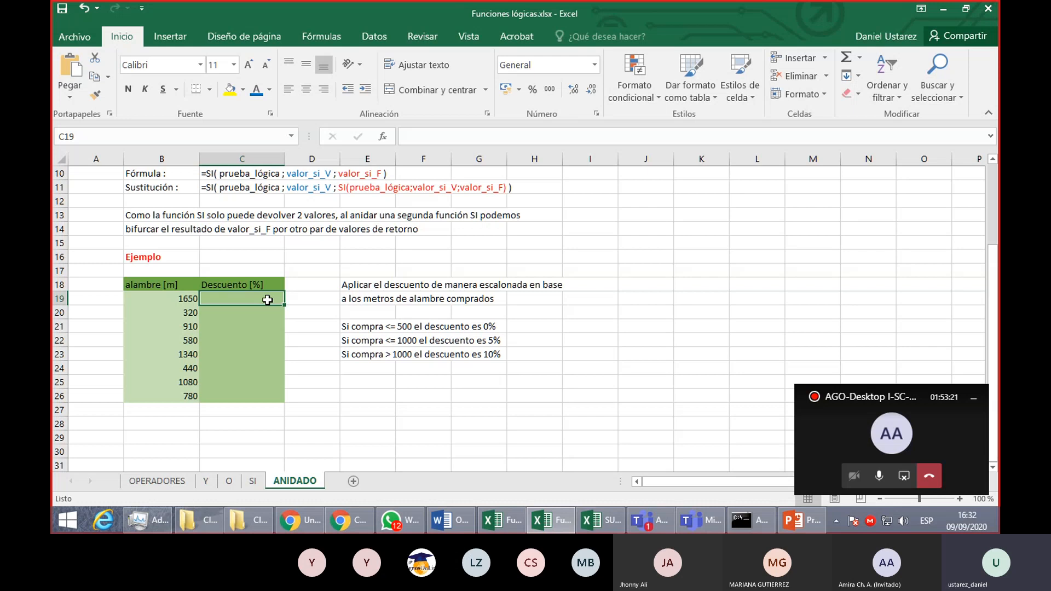
scroll(268, 299, "up", 1, "ctrl")
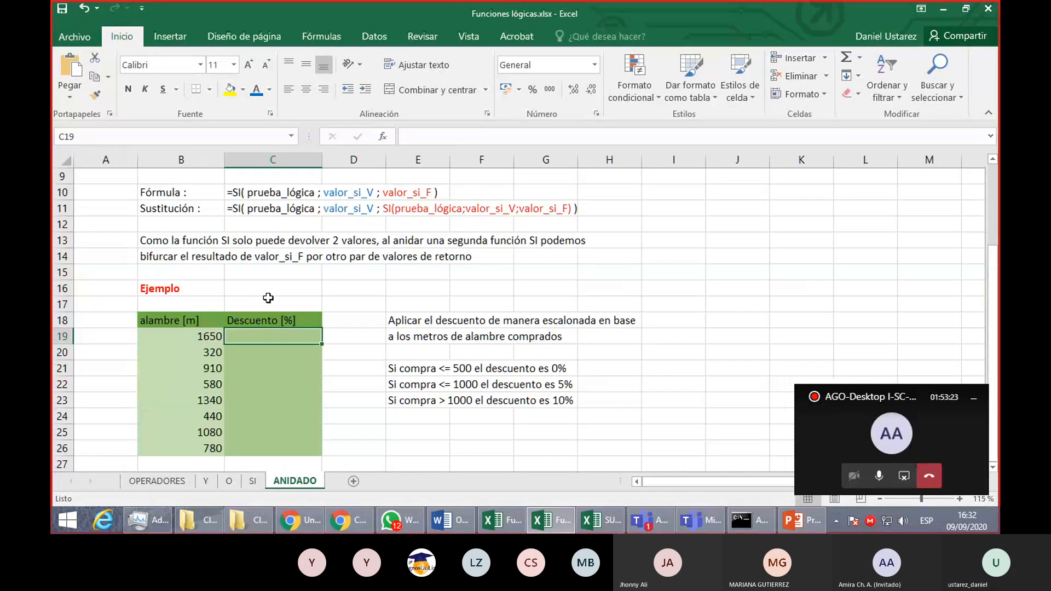
scroll(268, 298, "up", 1, "ctrl")
type("=SI")
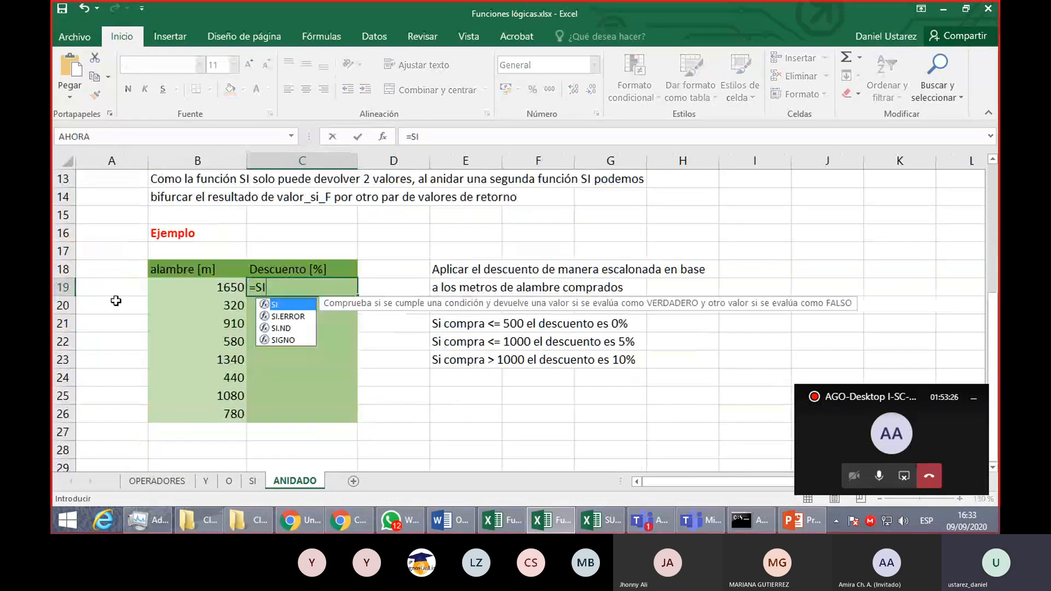
type("(")
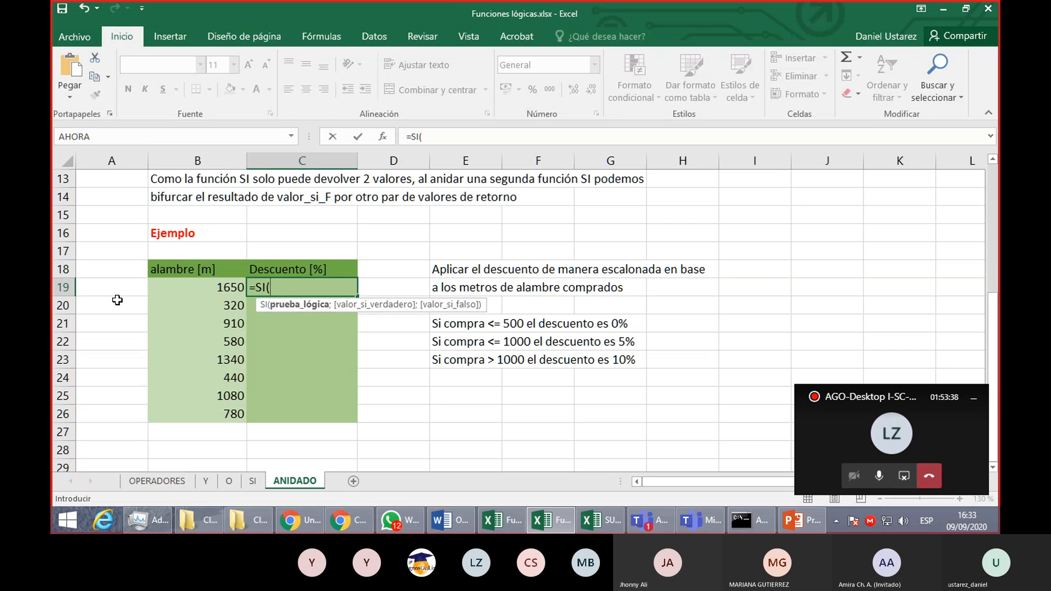
left_click(195, 287)
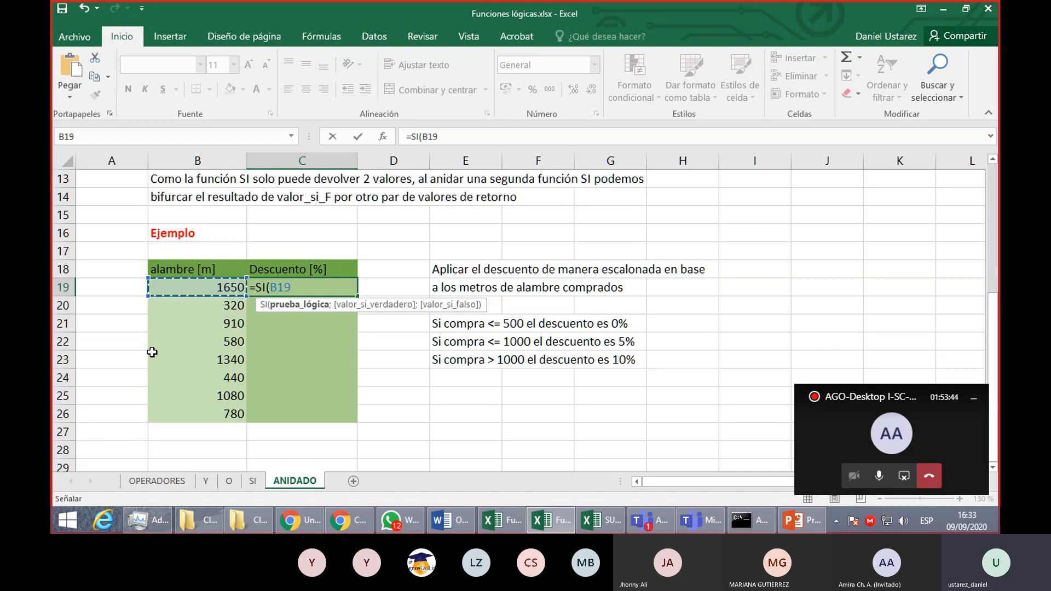
type("<")
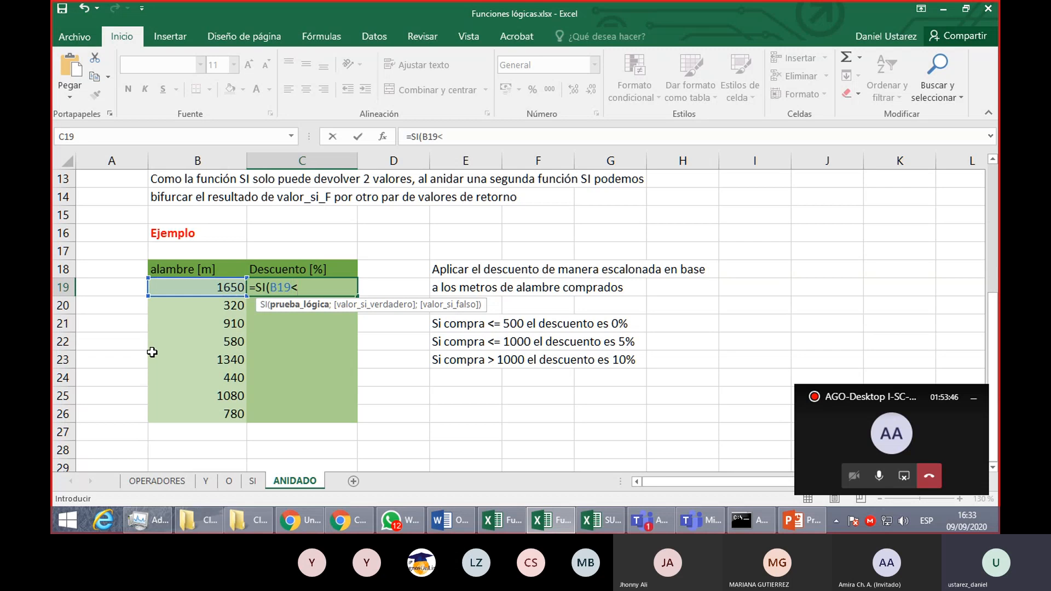
type("=500;")
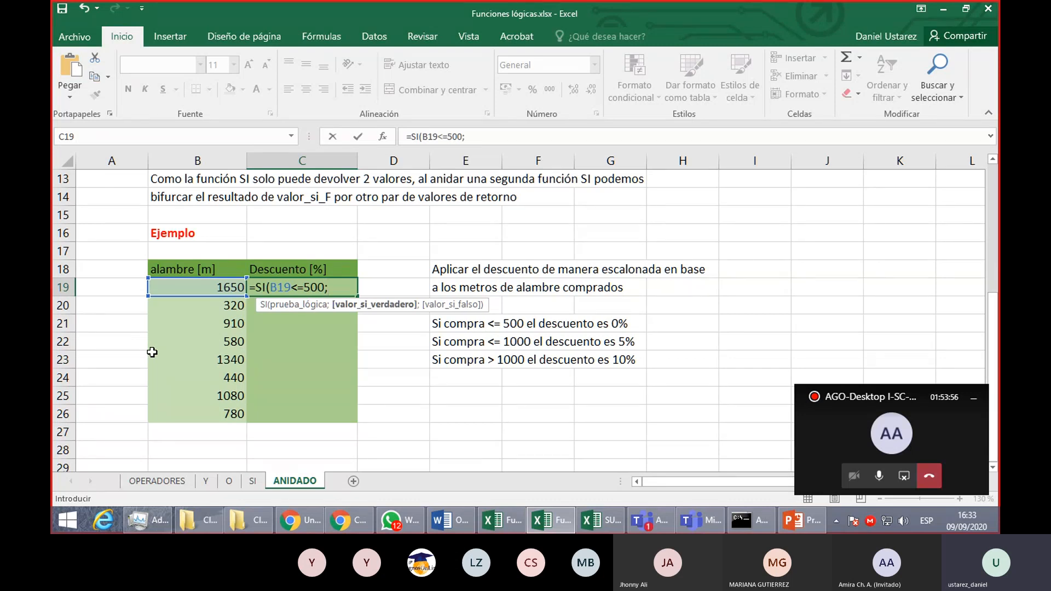
type("0%")
type(";")
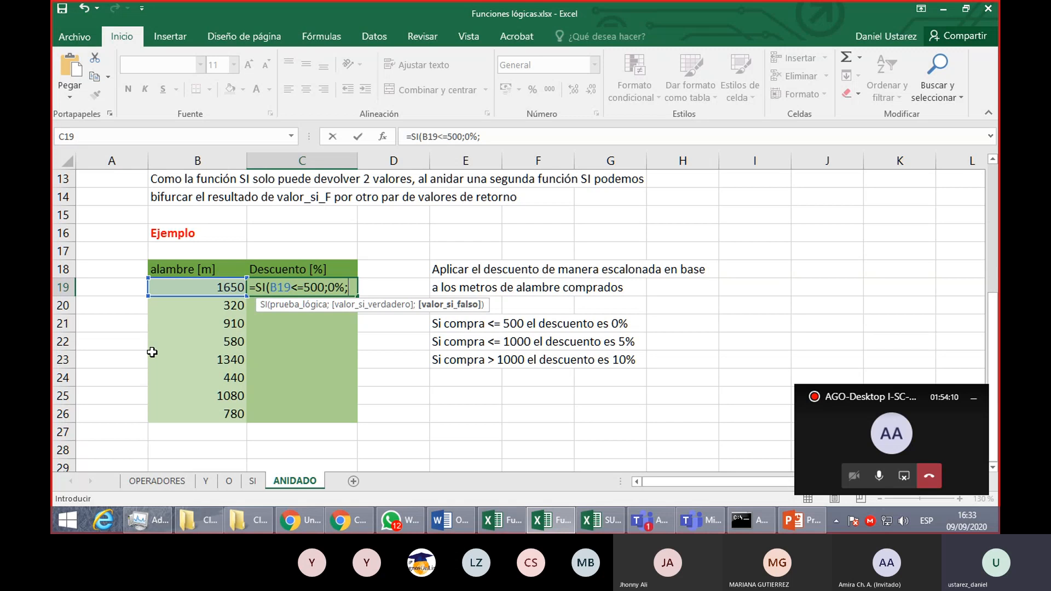
- Nest a second SI as the false value of the C19 formula, with the condition B19<=1000
type("SI")
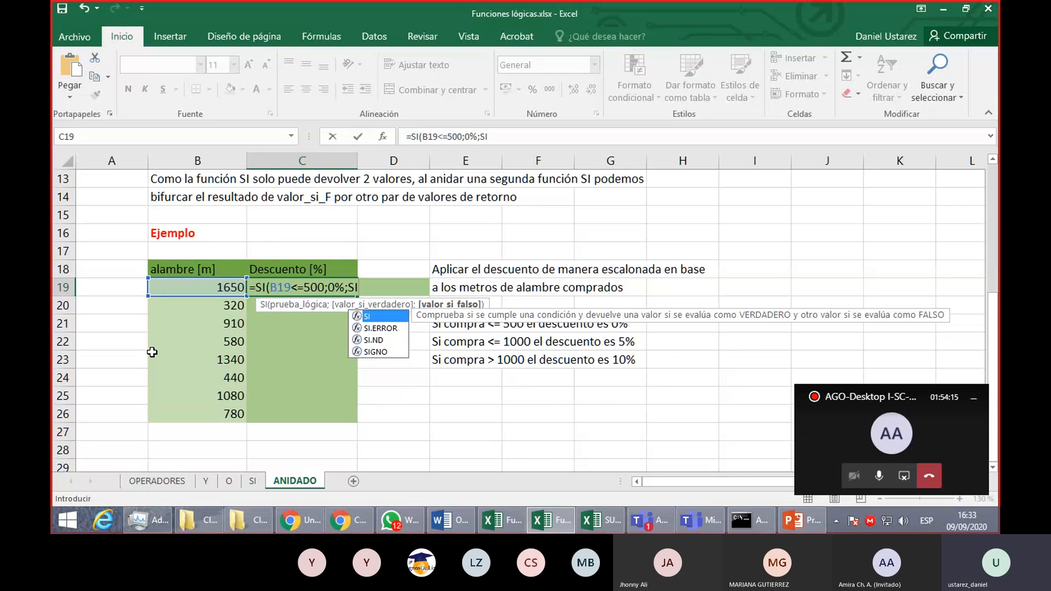
type("(")
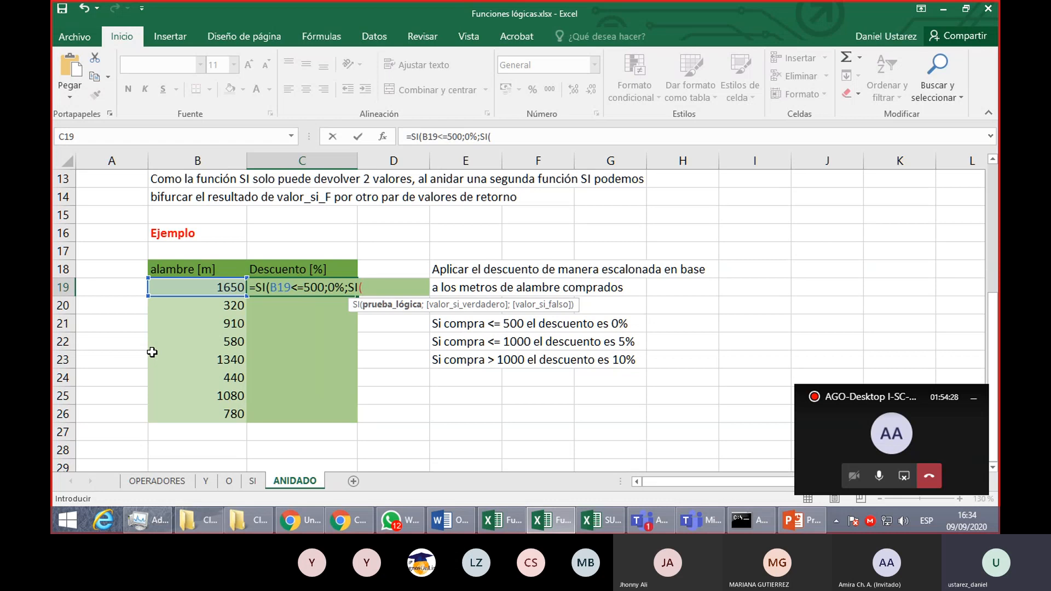
left_click(212, 287)
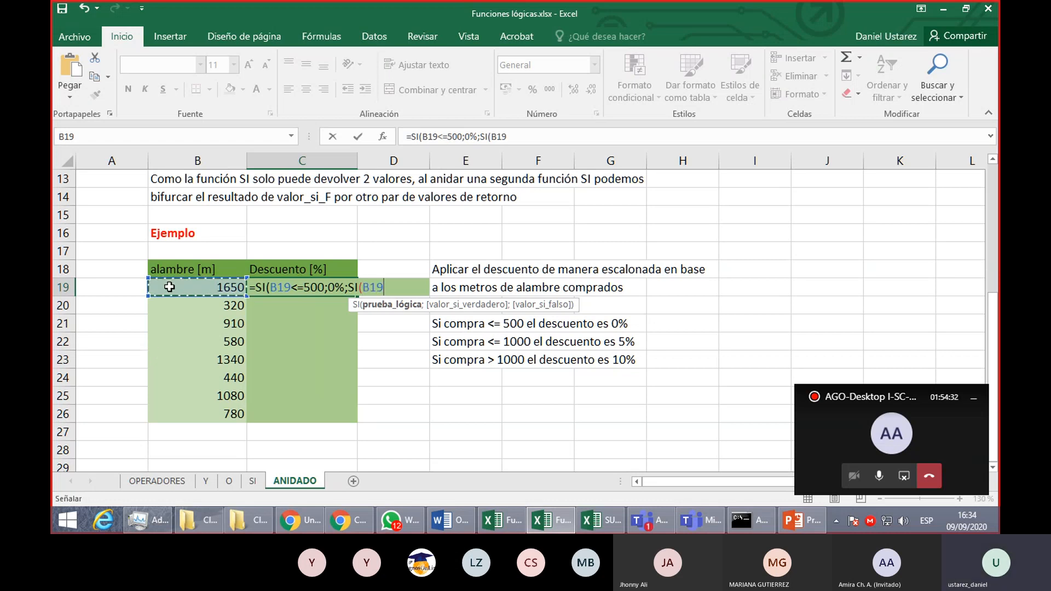
type("<=")
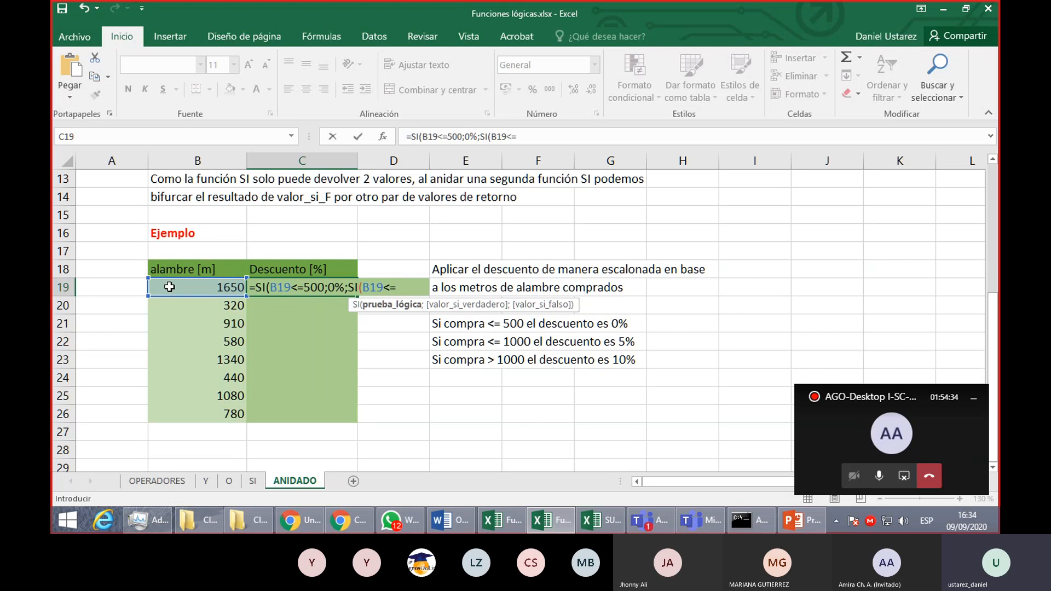
type("1000;")
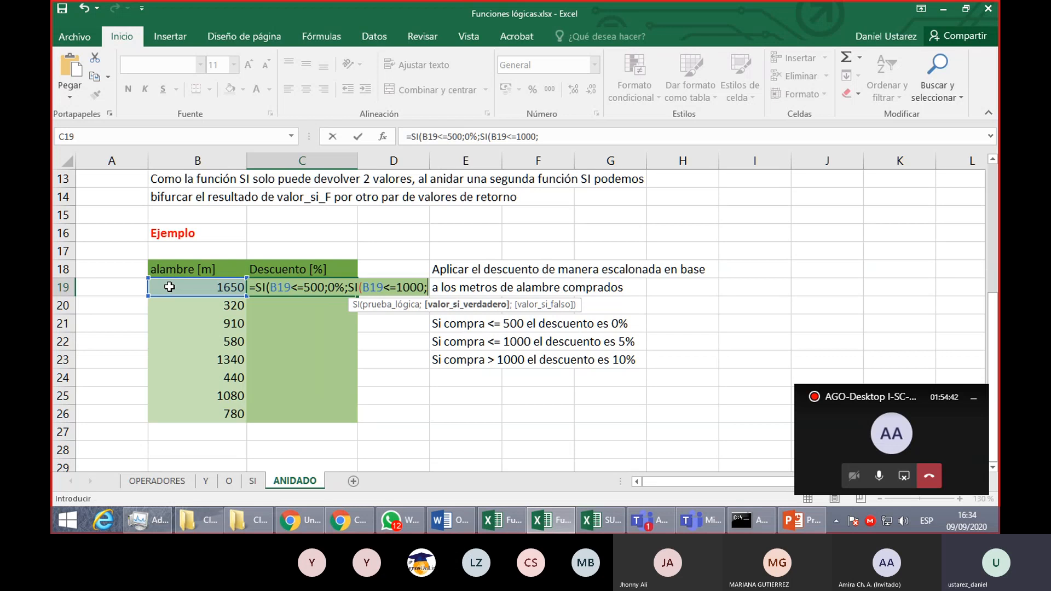
- Give the nested SI 5% as its true value and 10% as its false value, with a closing parenthesis
type("%")
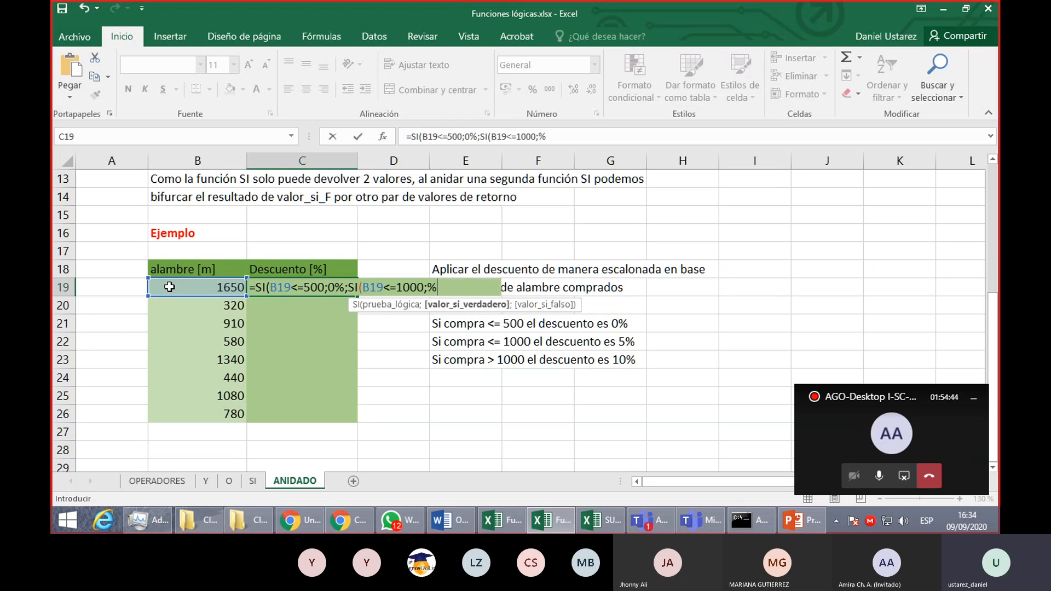
key("BackSpace")
type("5%")
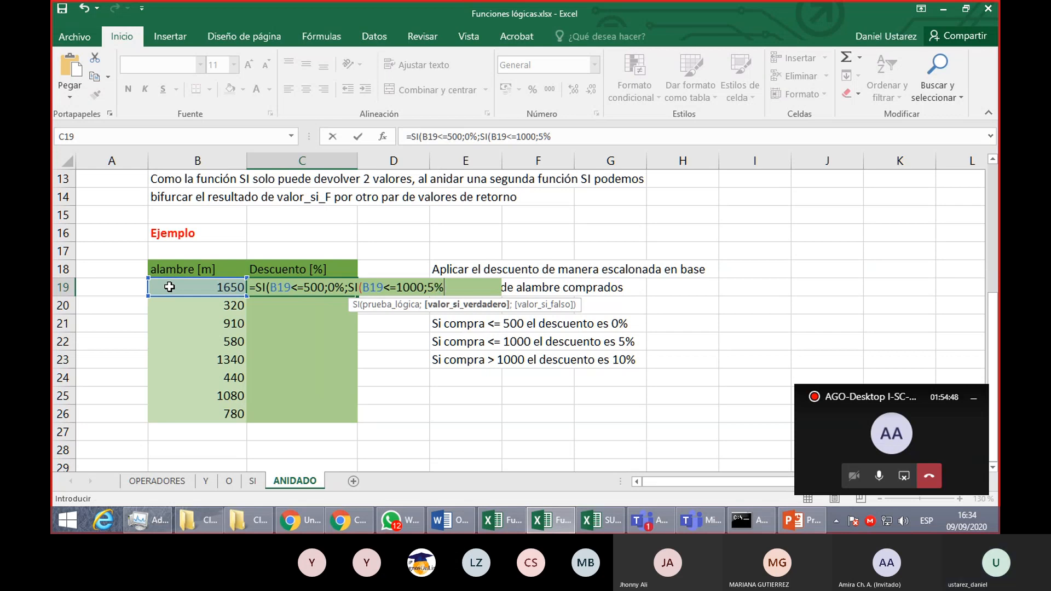
type(";")
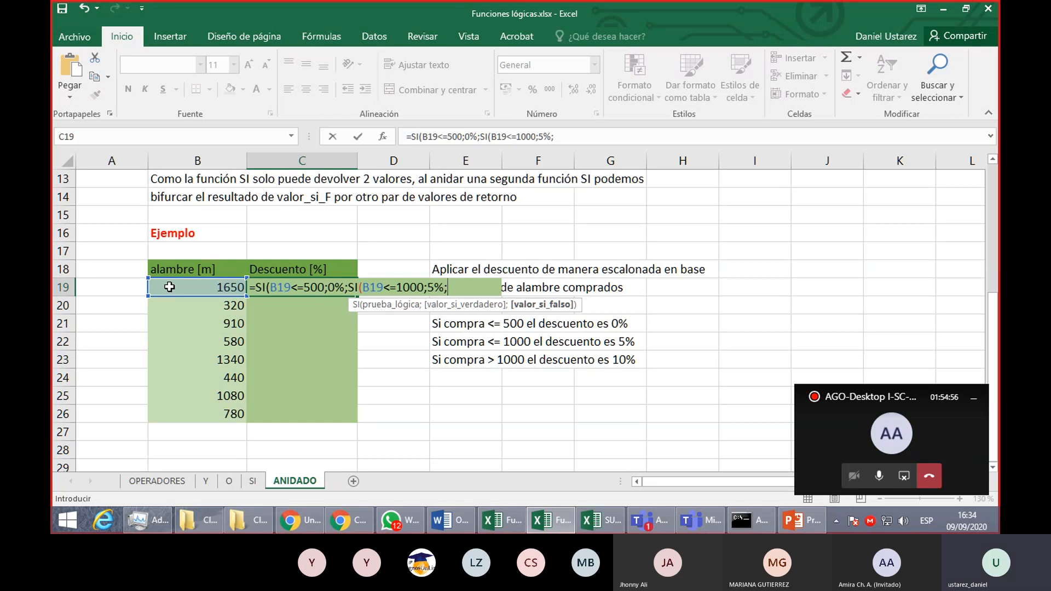
type("10%)")
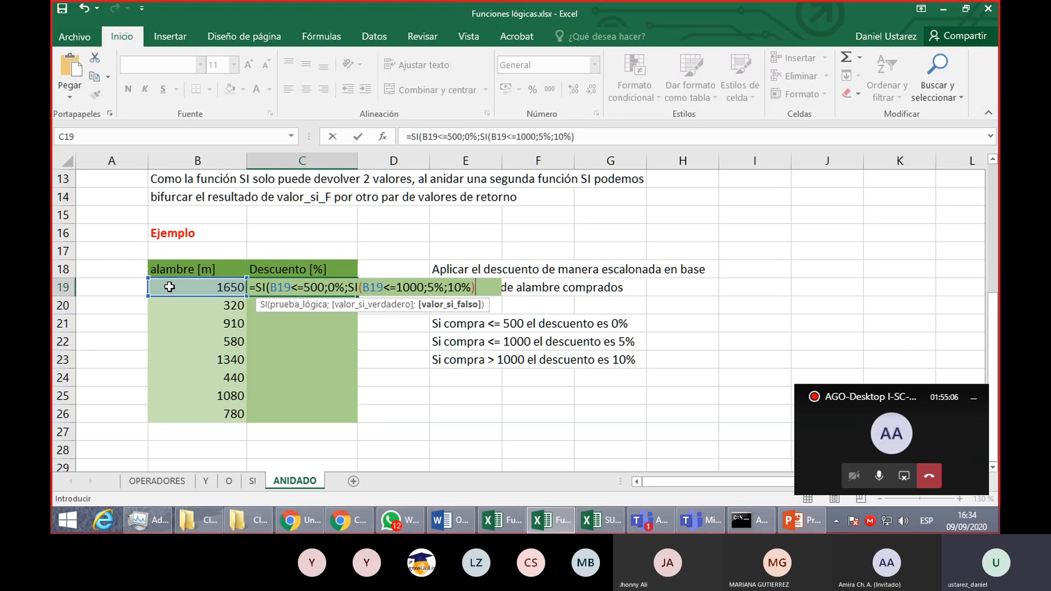
- Review the formula's parentheses, then close both SI functions and enter =SI(B19<=500;0%;SI(B19<=1000;5%;10%)) in C19, reselecting that cell
left_click_drag(449, 288, 470, 288)
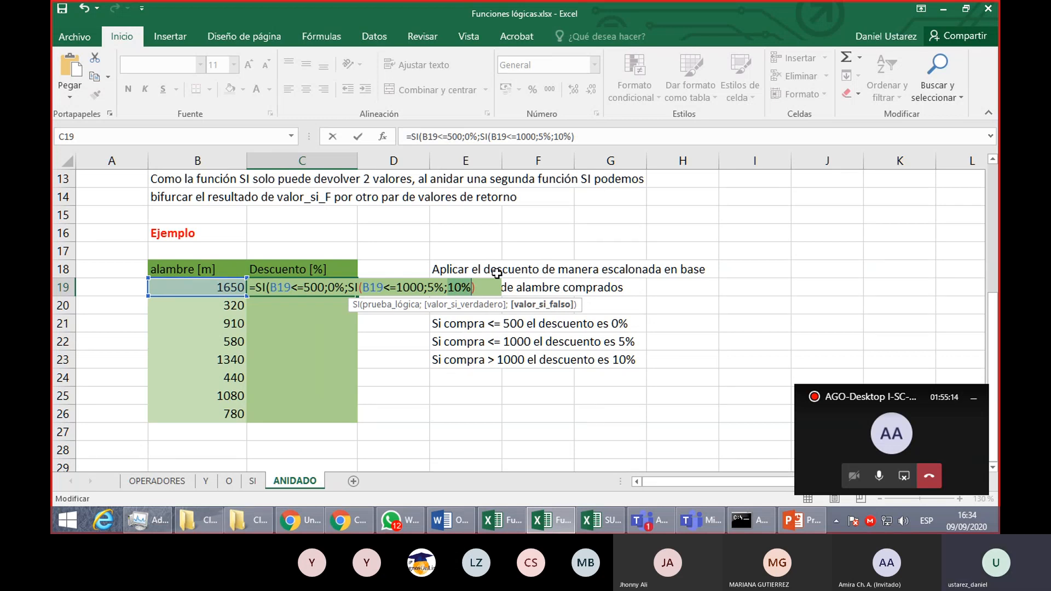
left_click_drag(427, 289, 469, 298)
left_click(480, 288)
key("BackSpace")
left_click_drag(264, 290, 273, 291)
left_click_drag(360, 291, 366, 292)
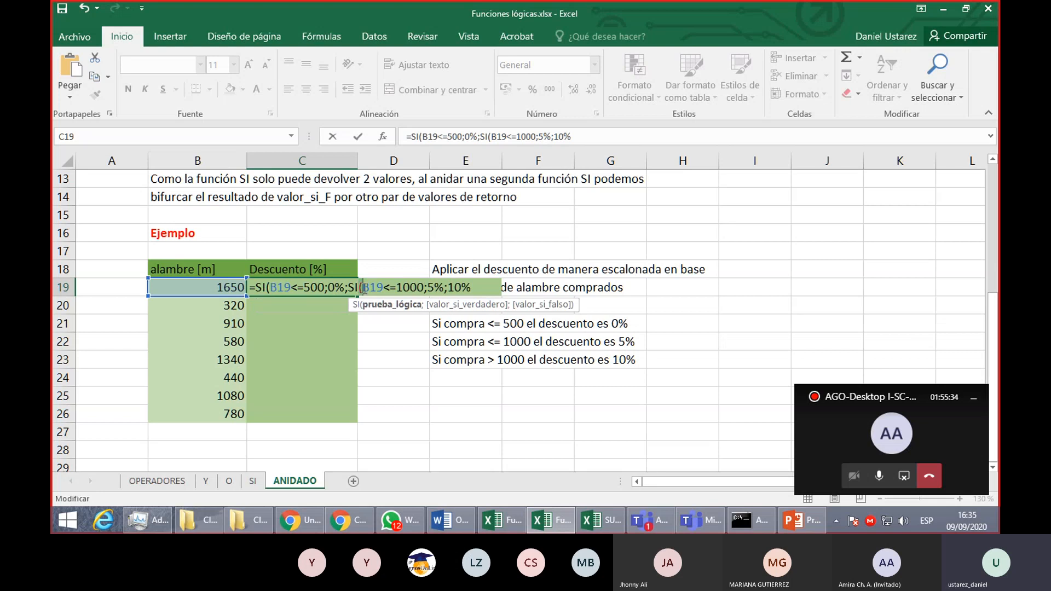
left_click(483, 286)
type(")")
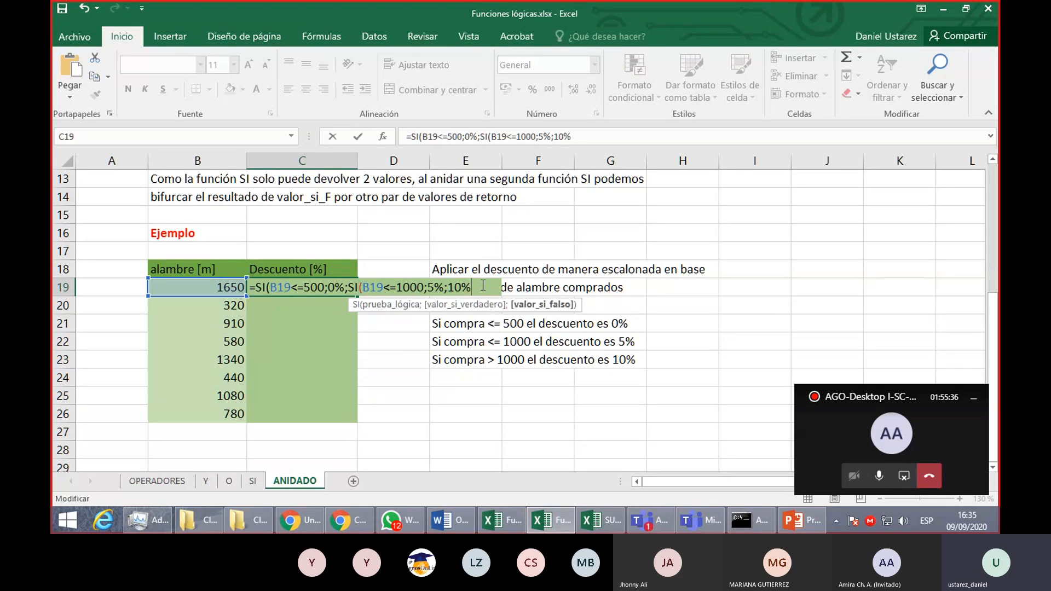
type(")")
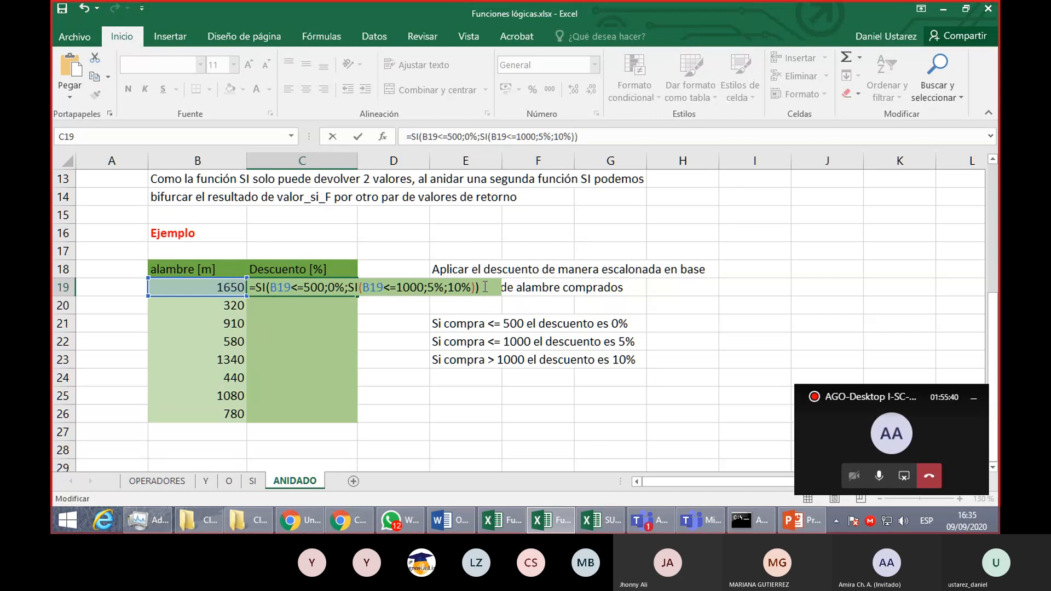
key("Return")
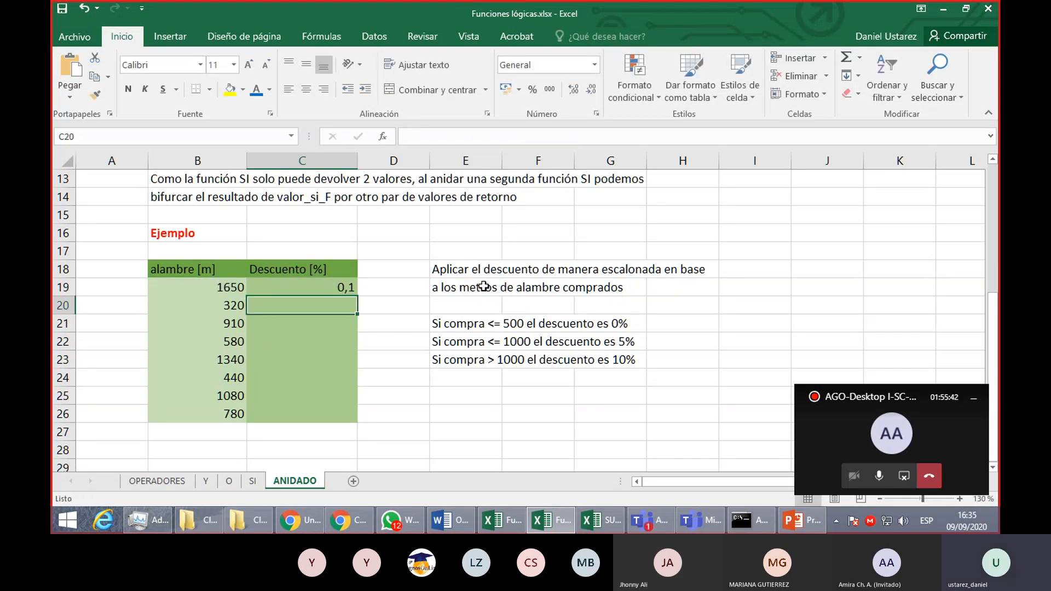
left_click(345, 289)
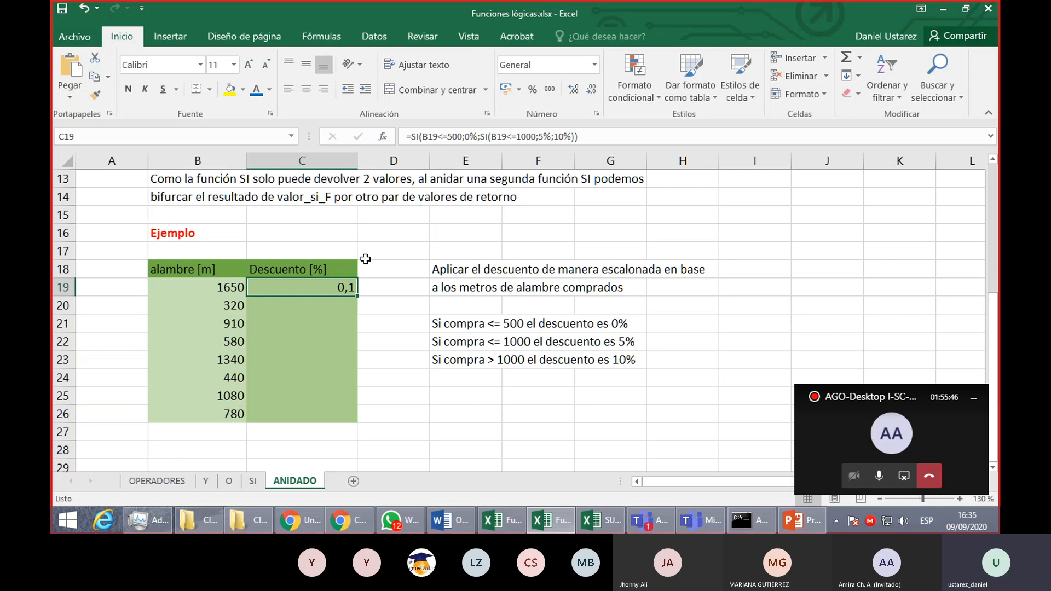
- Format C19 as a percentage and fill its formula down to C26, then undo both changes
left_click(533, 89)
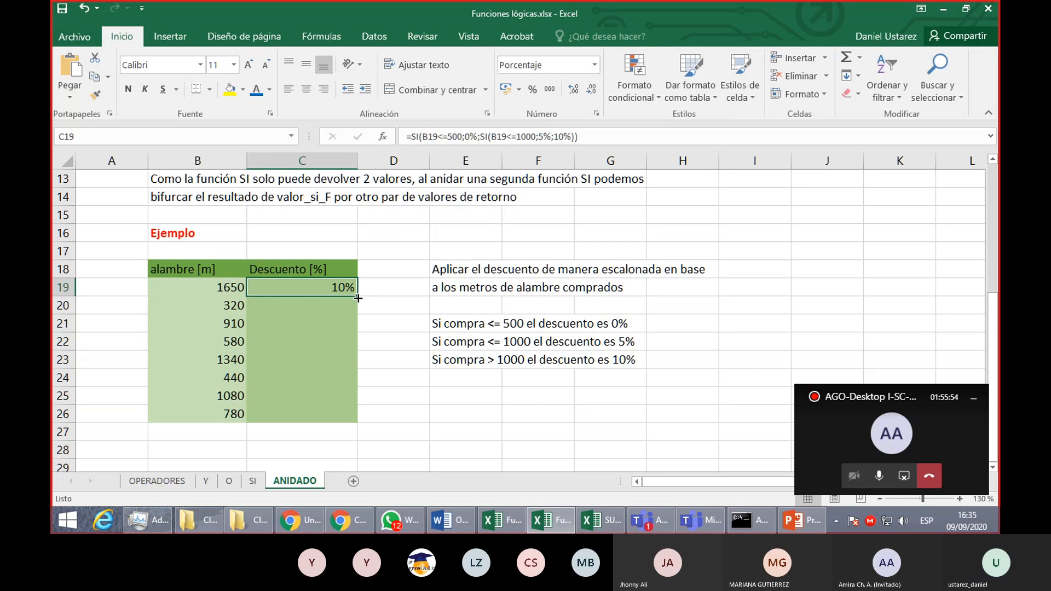
left_click_drag(358, 298, 357, 422)
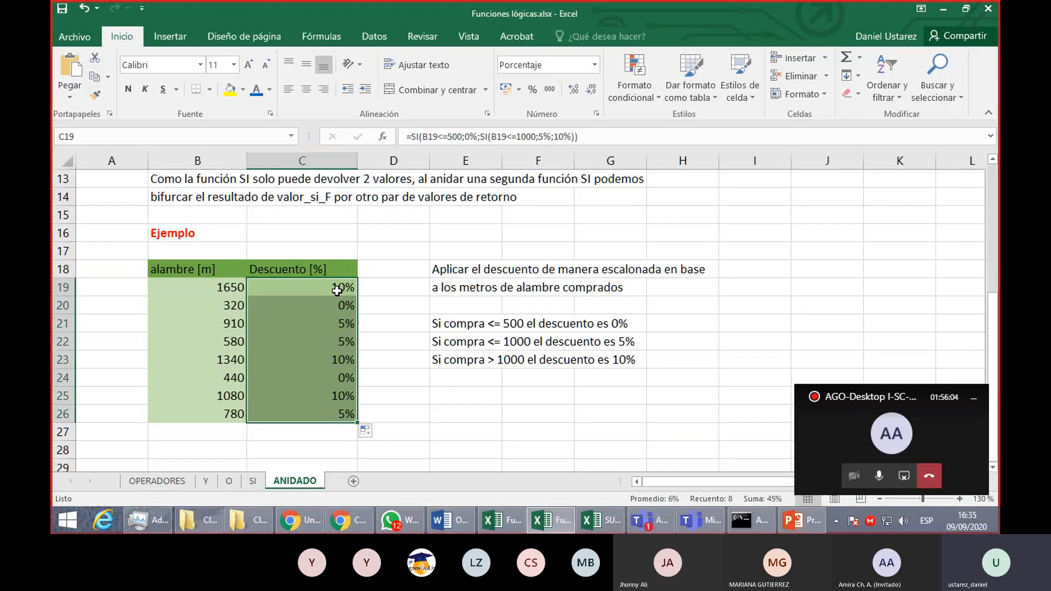
key("ctrl+z")
key("ctrl+z")
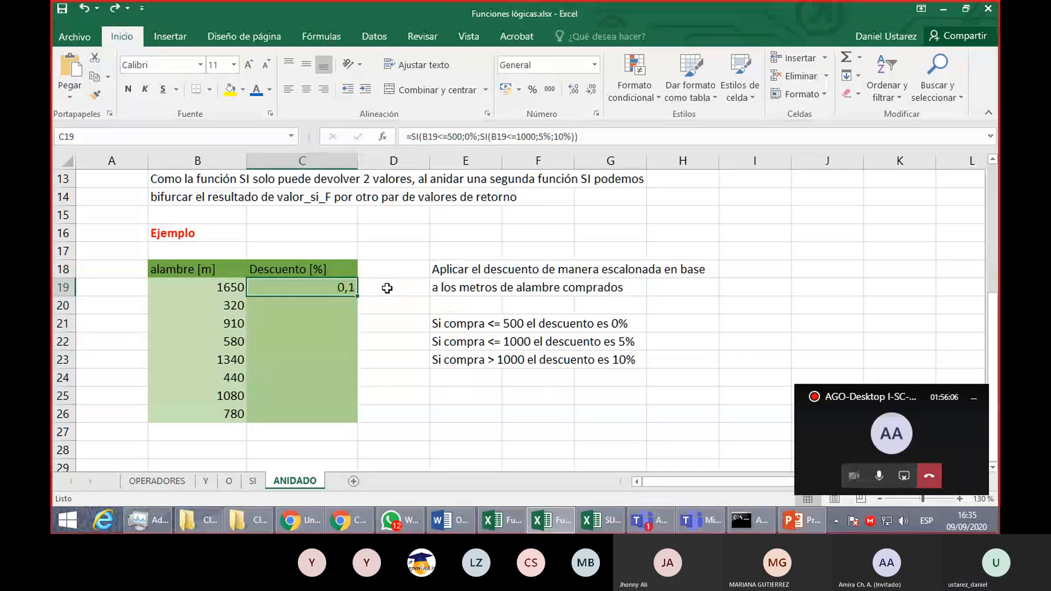
- Clear C19 and start a new SI formula that tests B19<=500 and returns 0% when true
key("Delete")
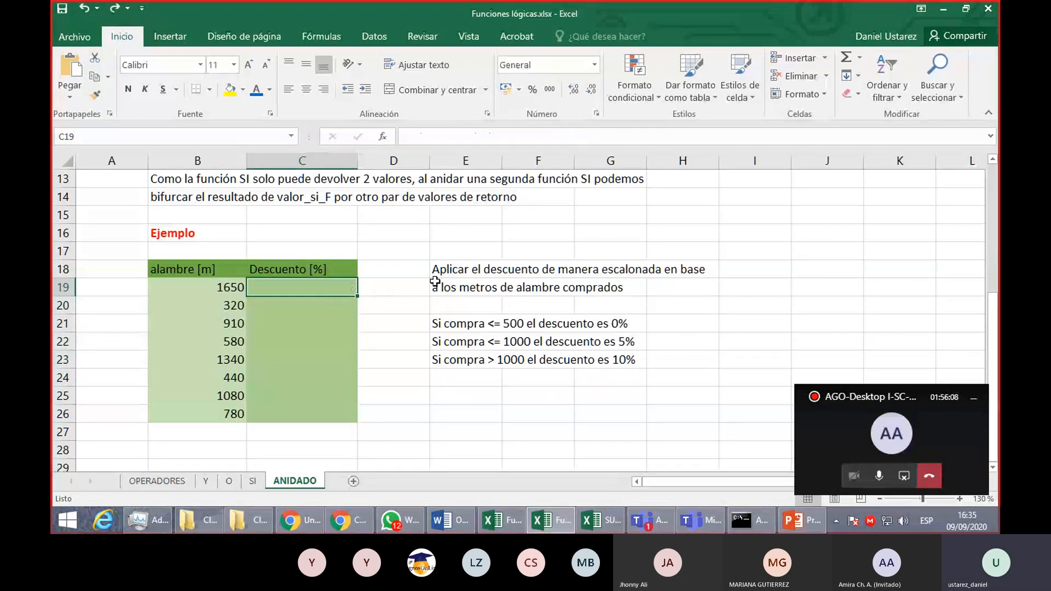
type("=")
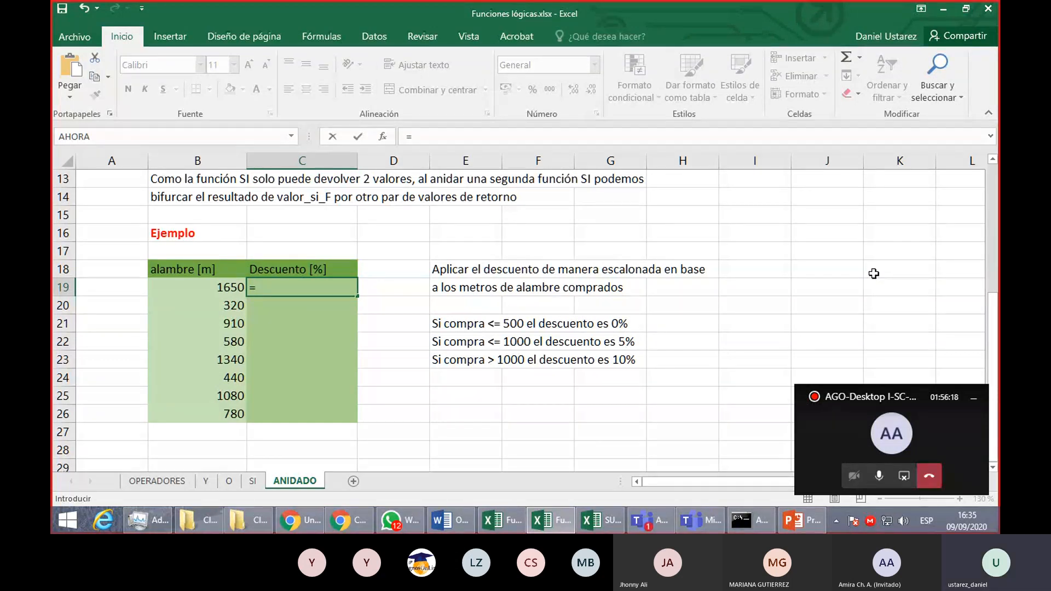
type("SI")
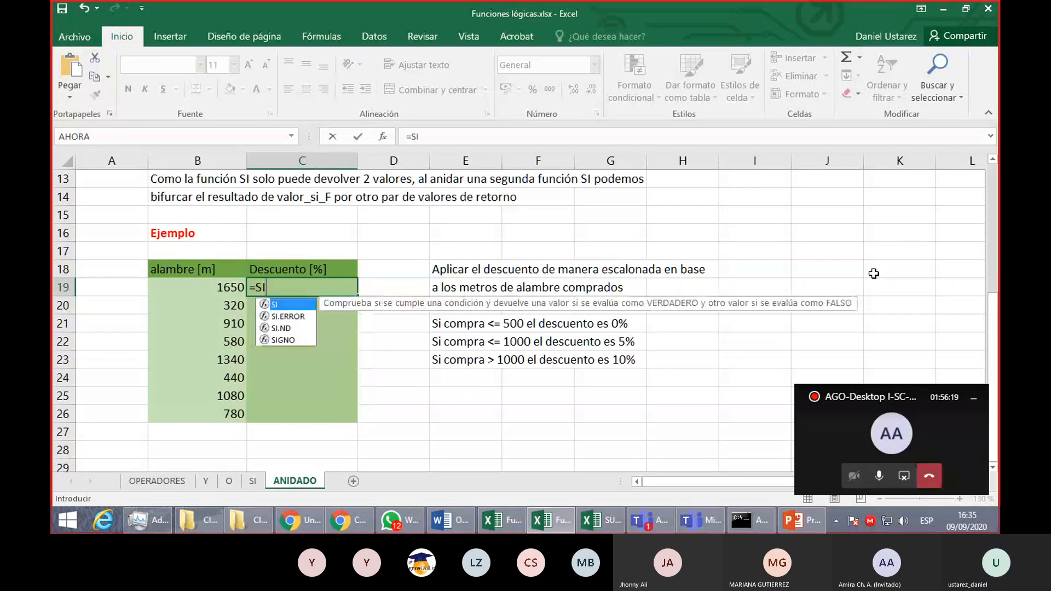
type("(")
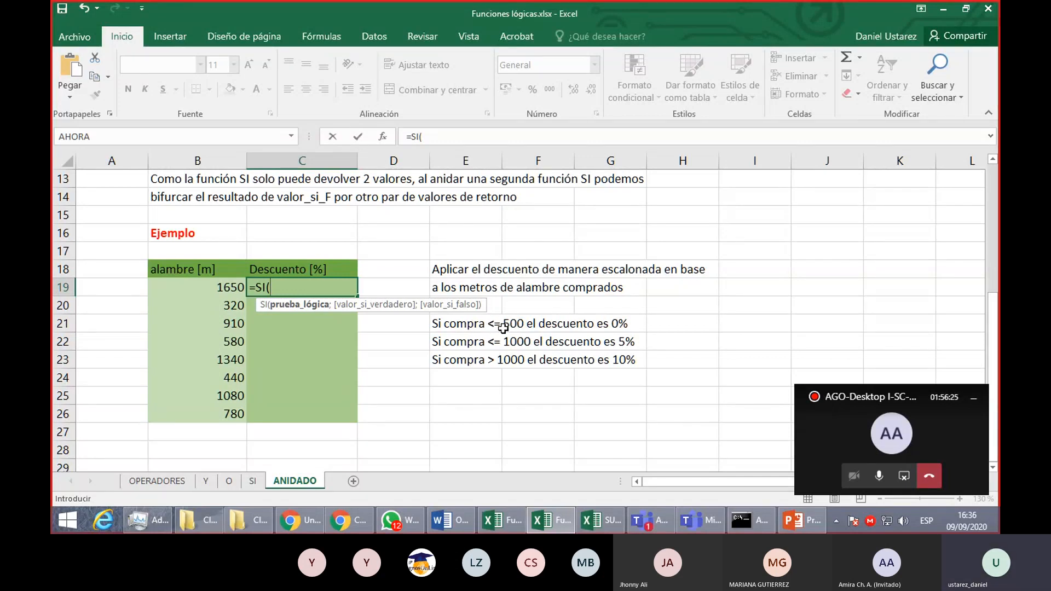
left_click(221, 287)
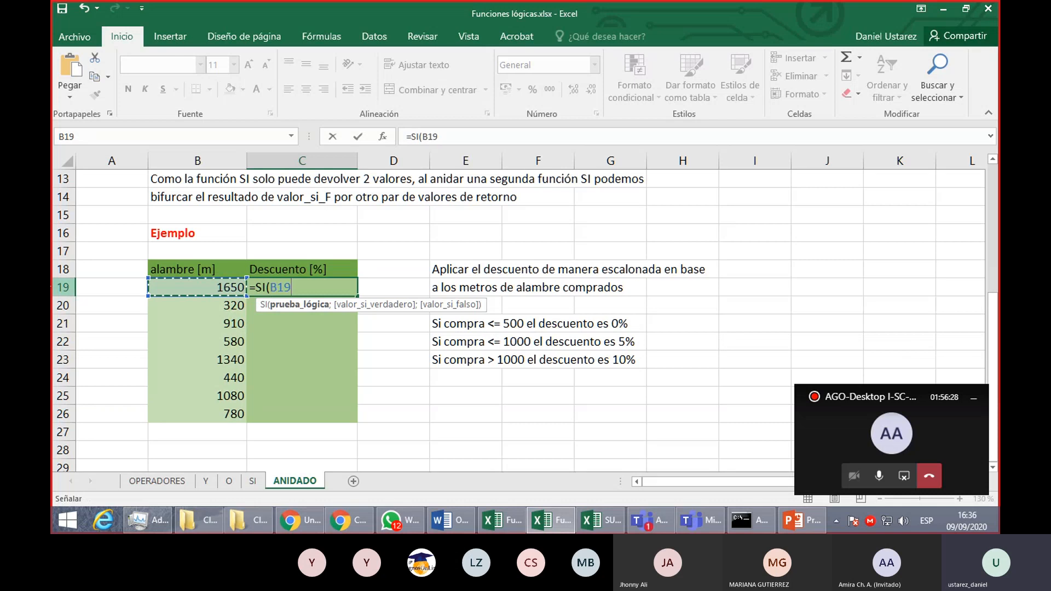
type("<=")
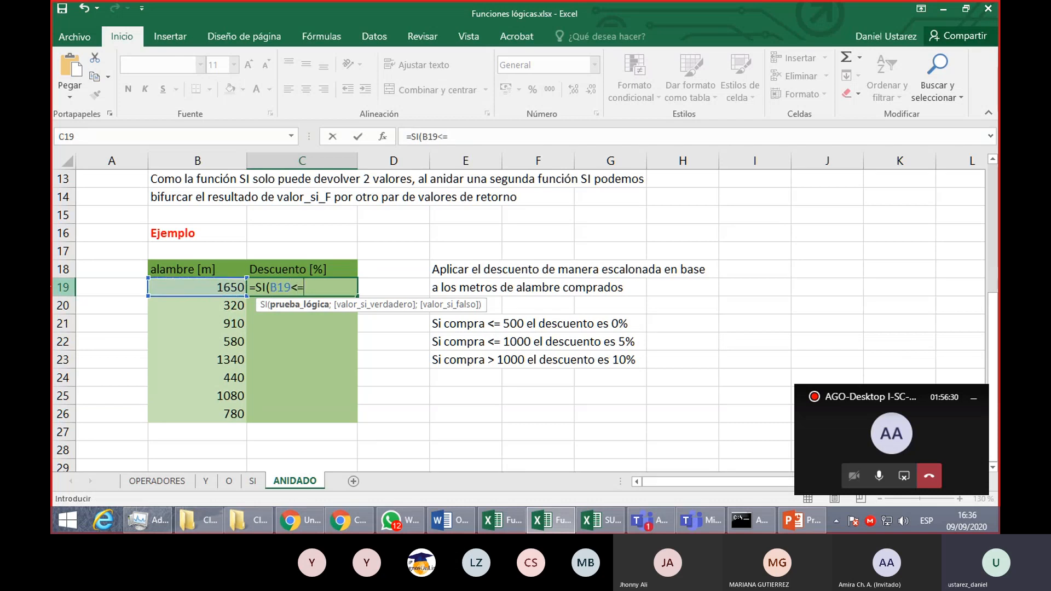
type("500;")
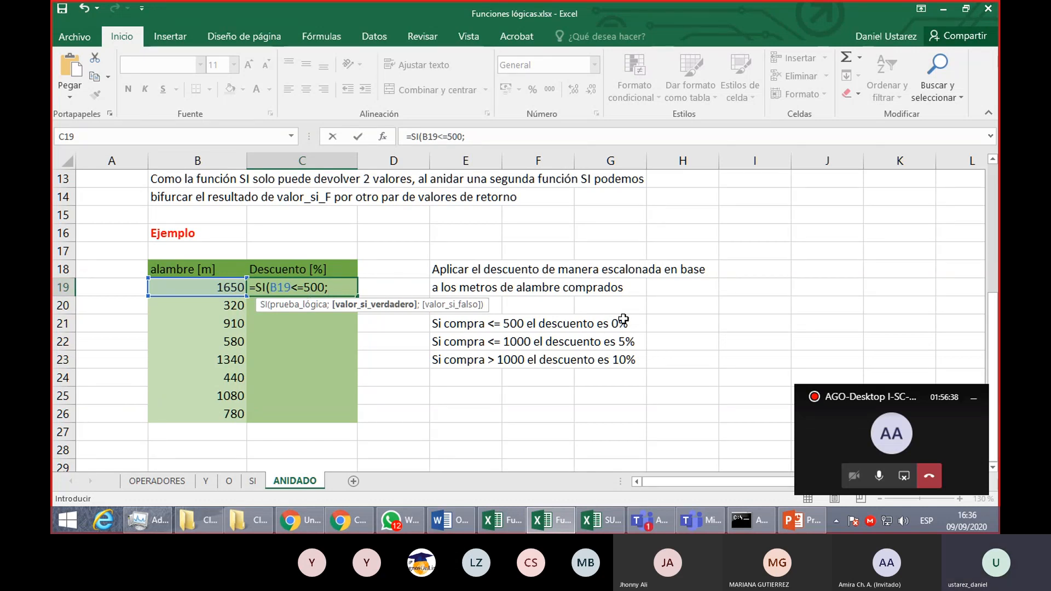
type("0")
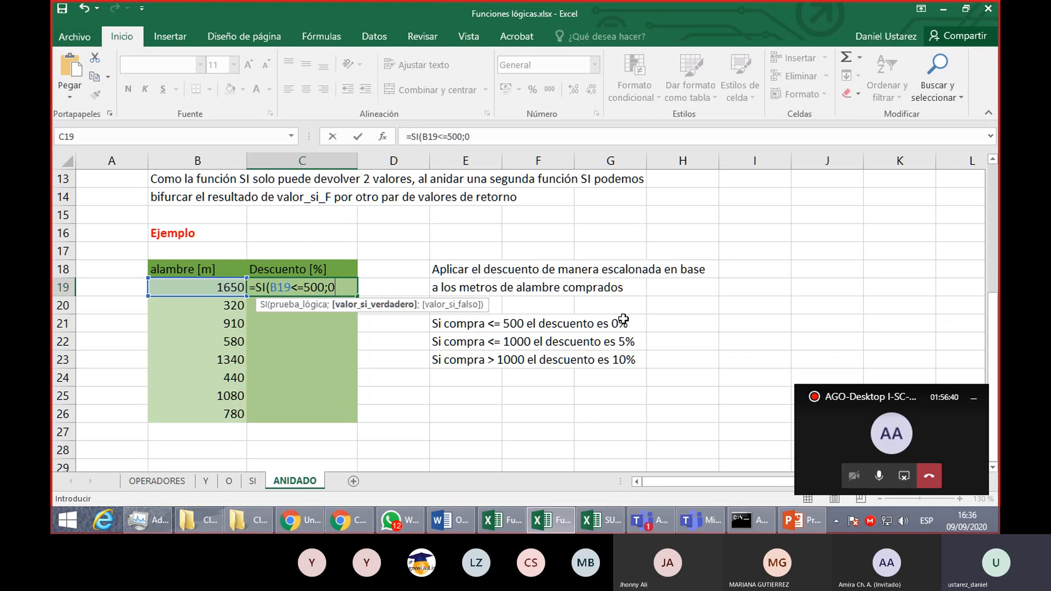
type("%")
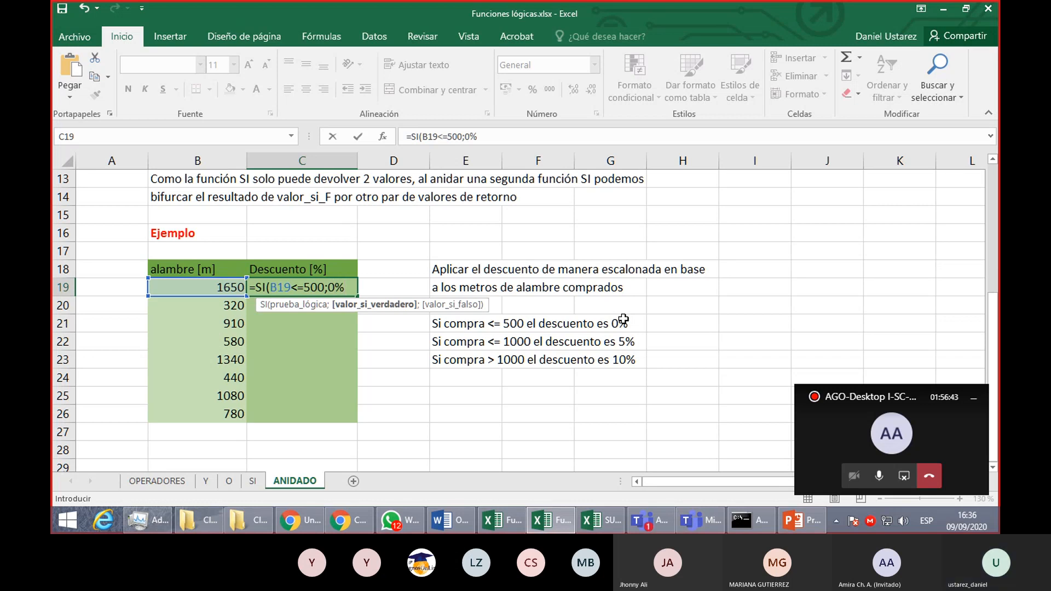
type(";")
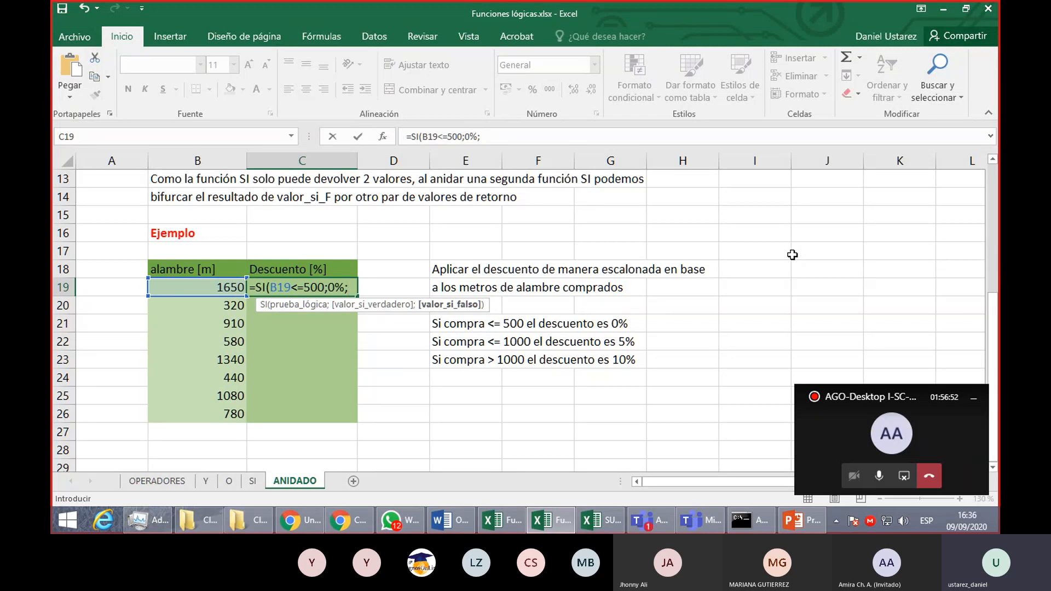
- Nest another SI as the false value of the C19 formula, testing B19<=1000
type("SI")
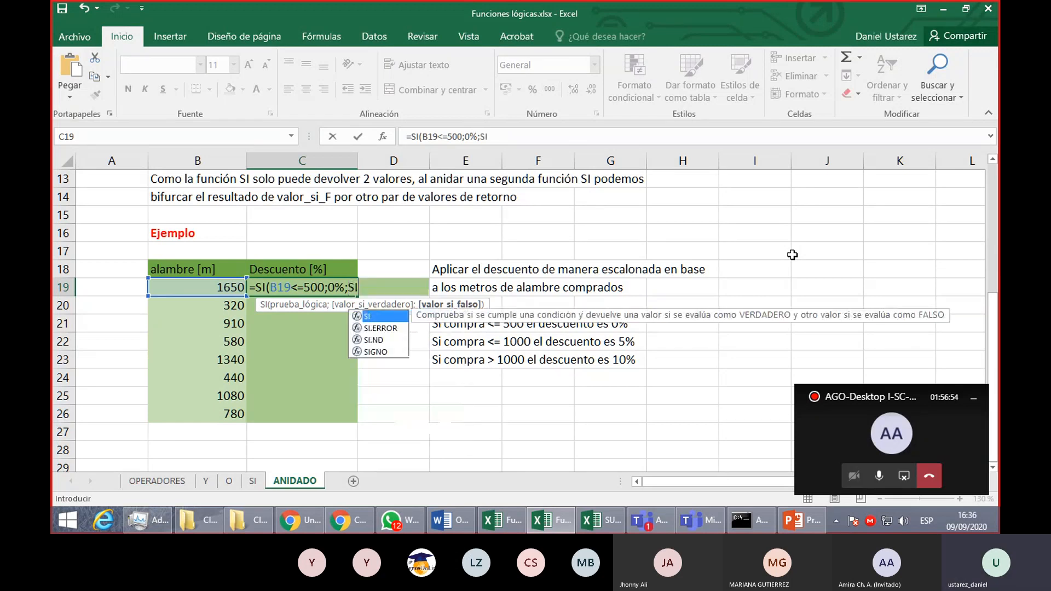
type("(")
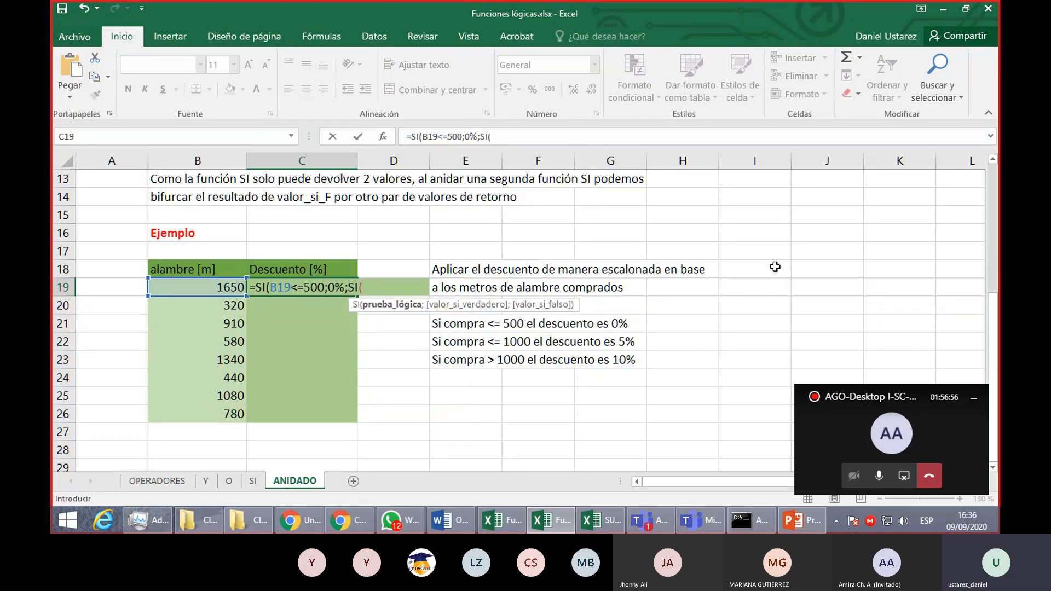
left_click(223, 287)
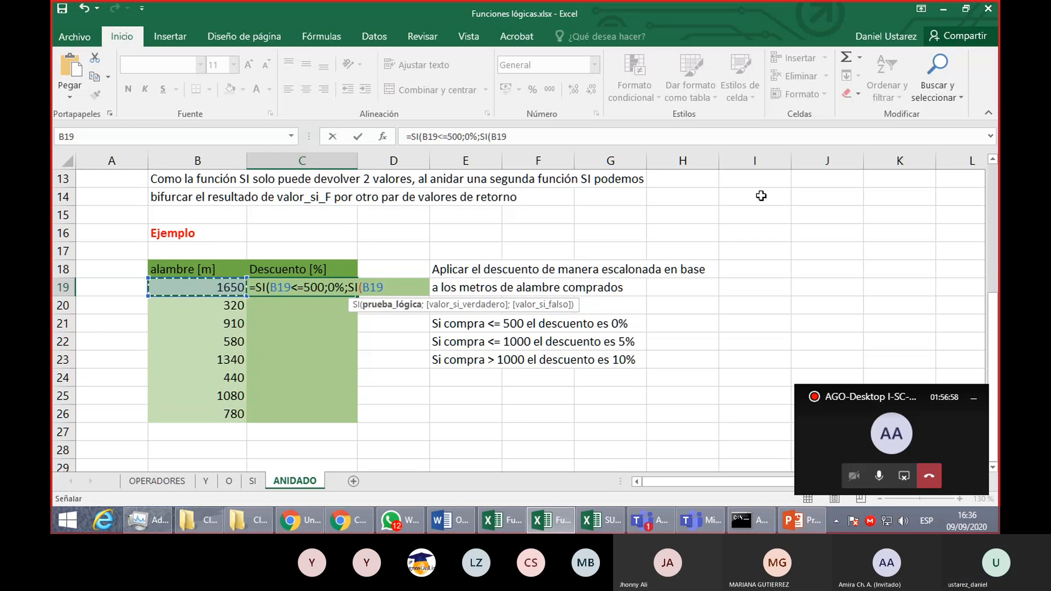
type("<=")
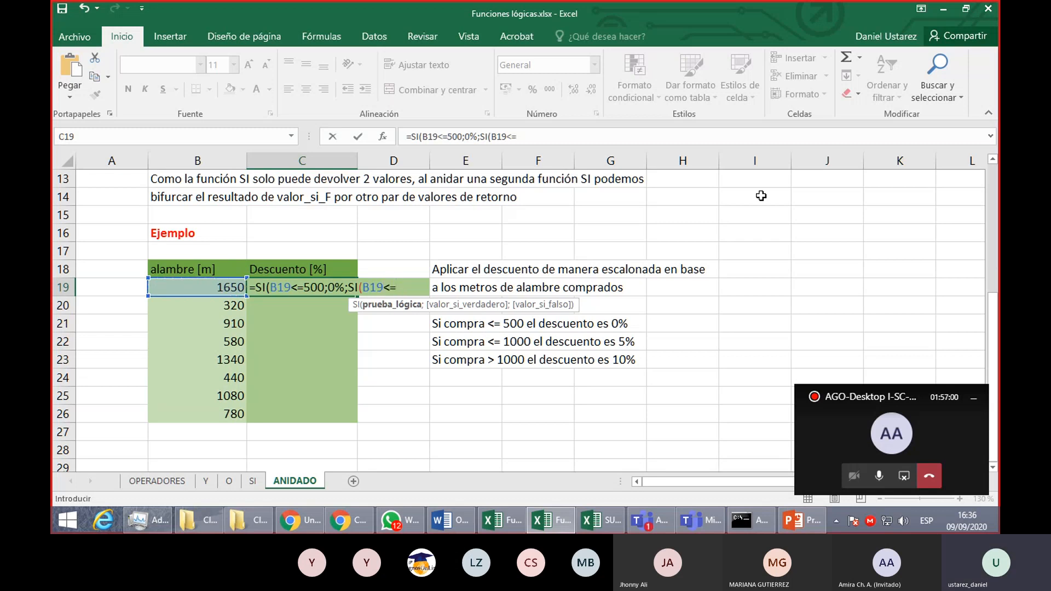
type("1000;")
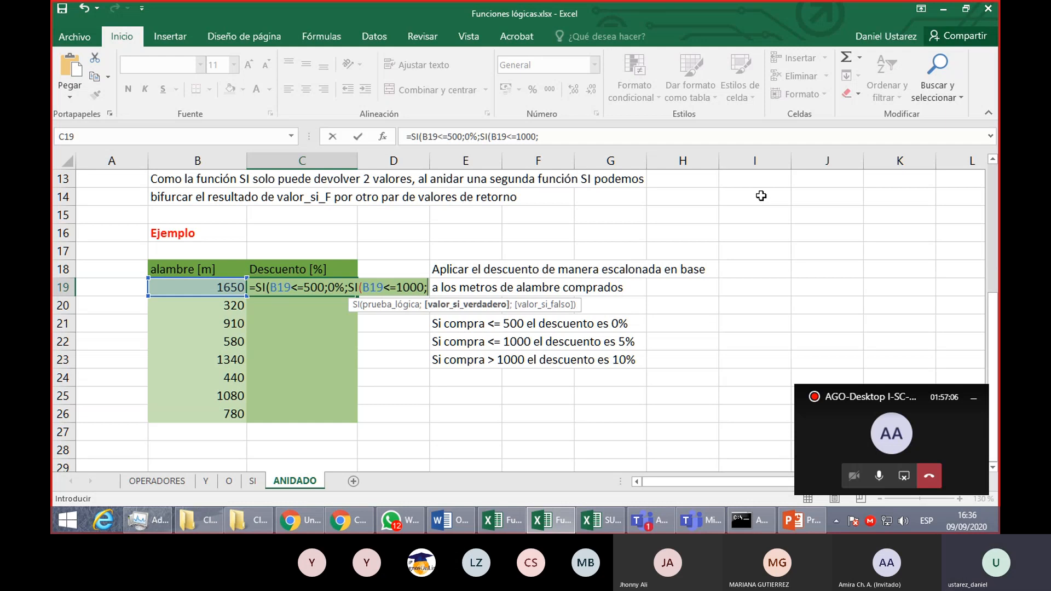
type("5")
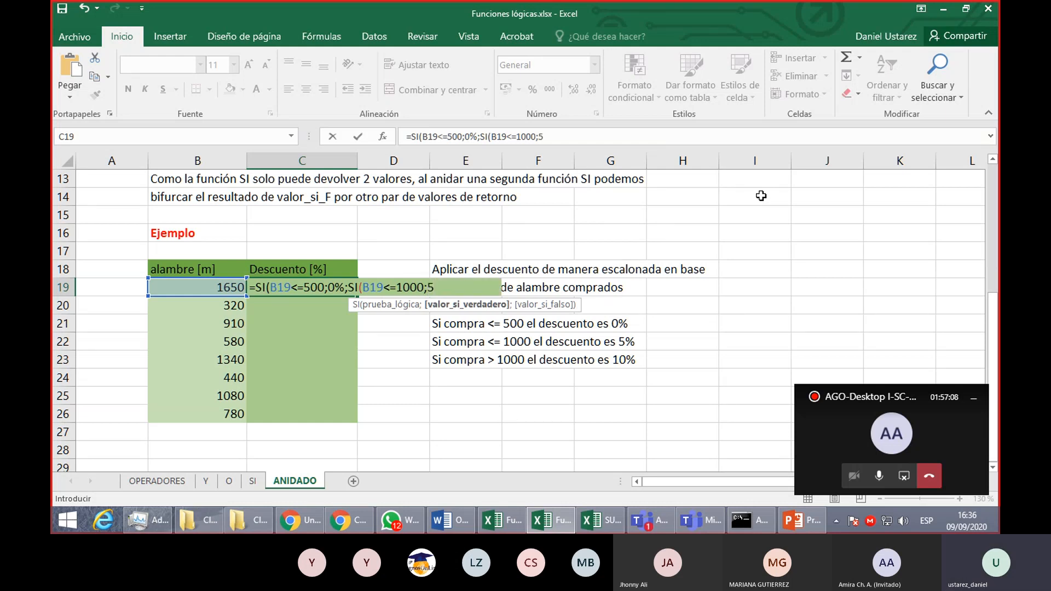
type("%;")
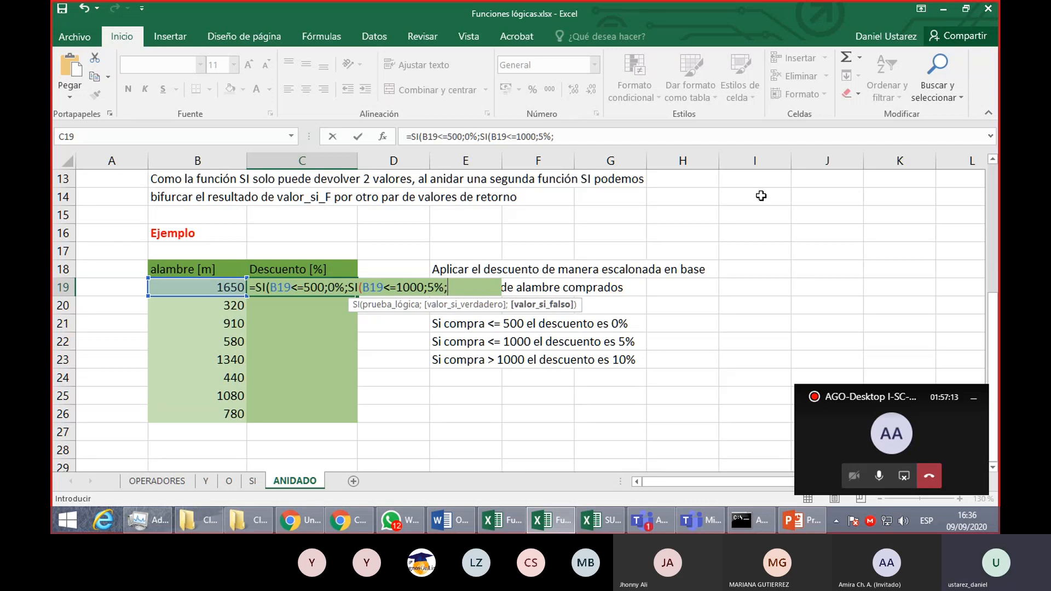
type("10%")
- Complete the nested SI with 5% when true and 10% when false, close both functions and enter the C19 formula
type("))")
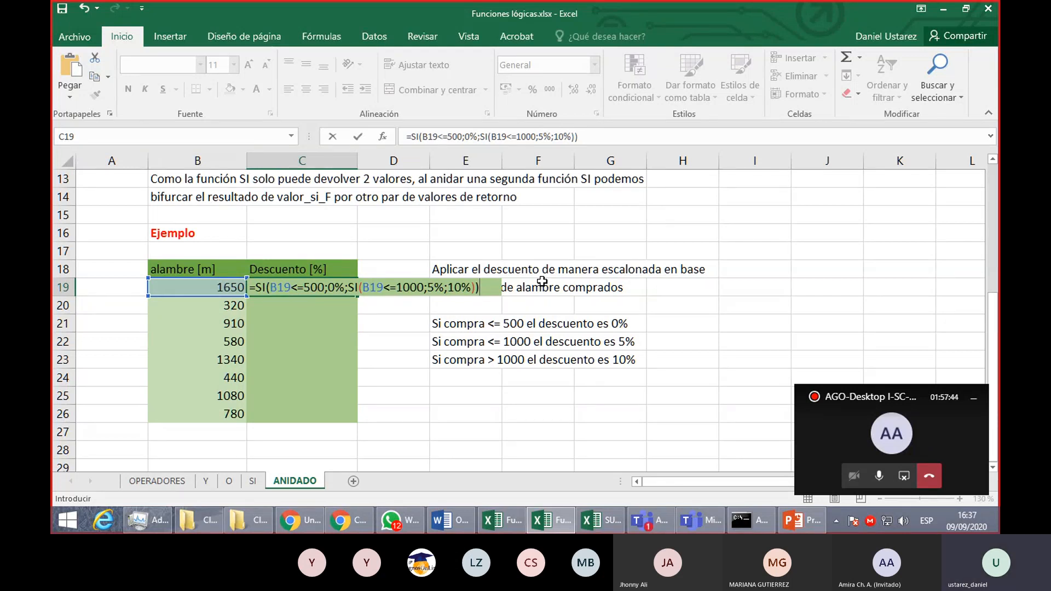
key("Return")
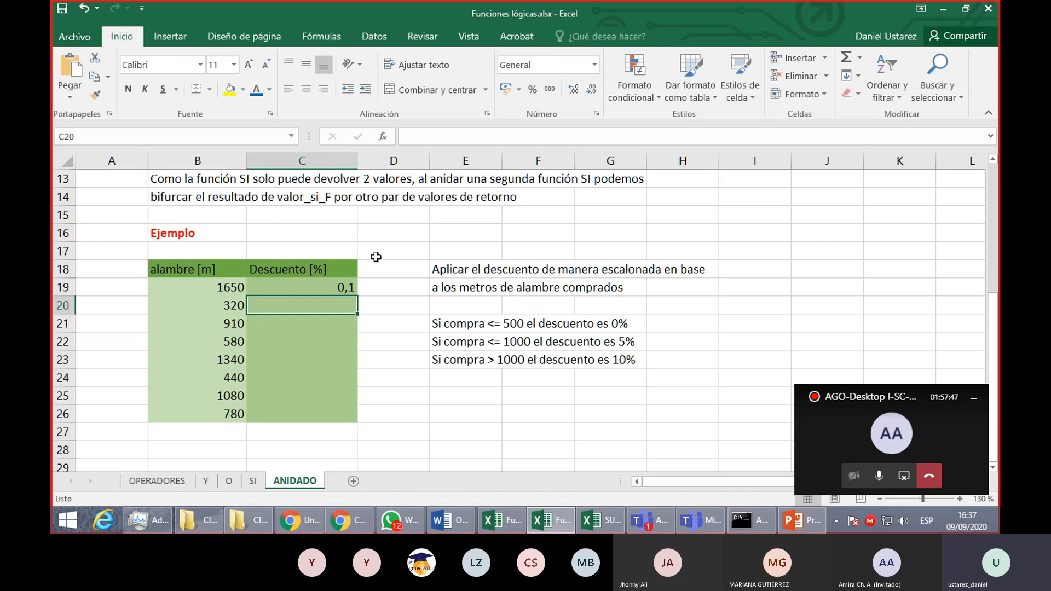
- Format C19 as a percentage and fill its formula down through C26
key("Up")
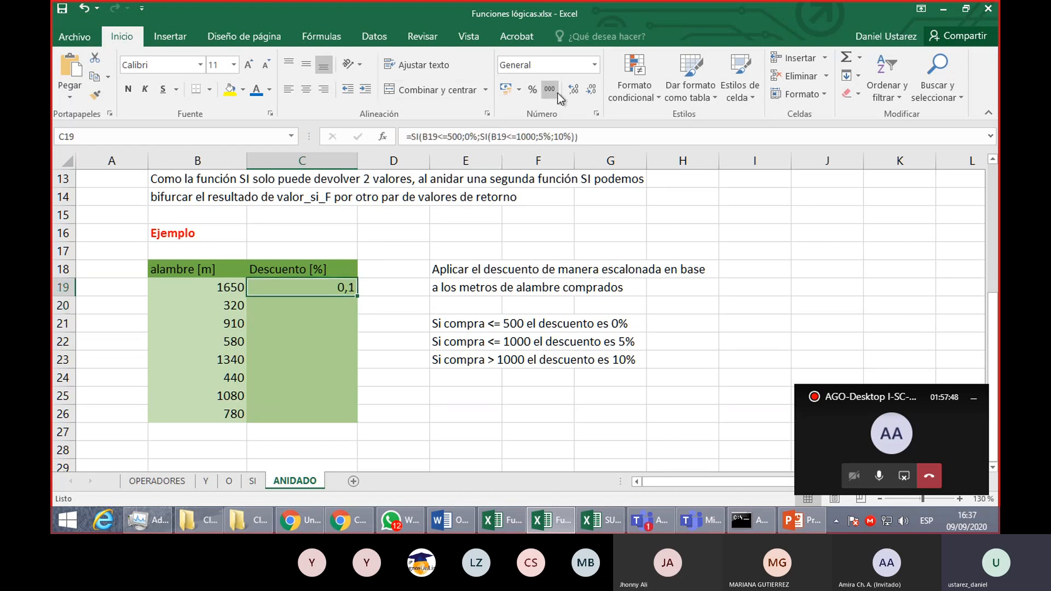
left_click(536, 89)
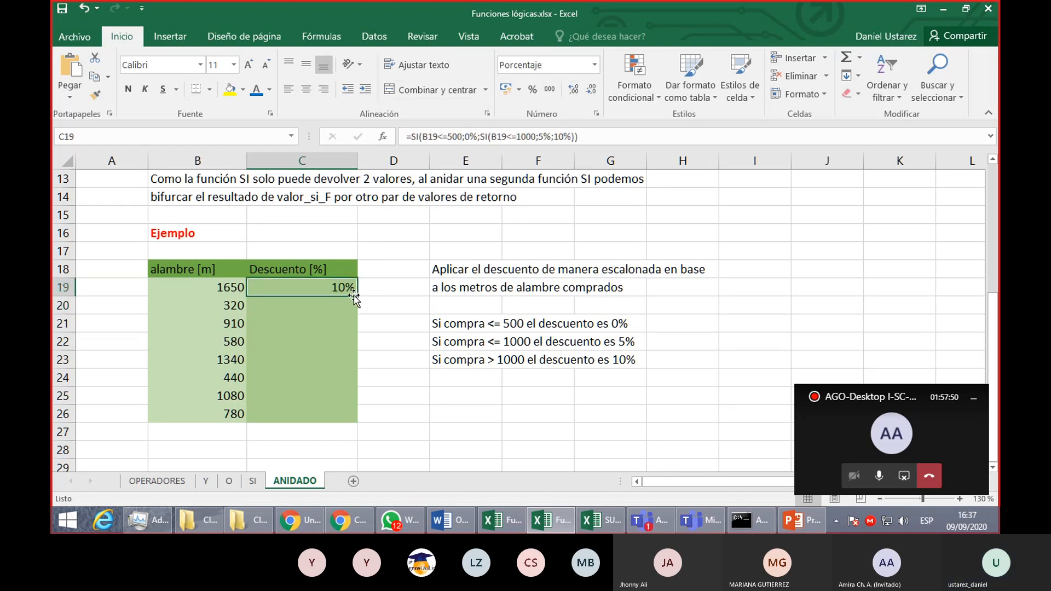
double_click(359, 296)
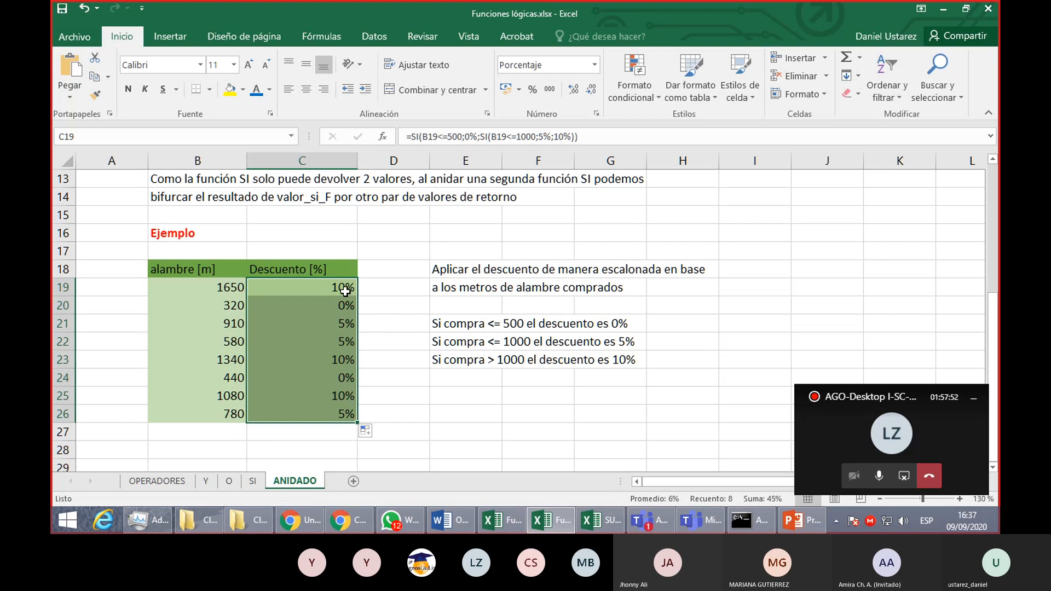
- Copy the C19 formula into E25 as plain text, preceded by an apostrophe
left_click(345, 290)
double_click(345, 291)
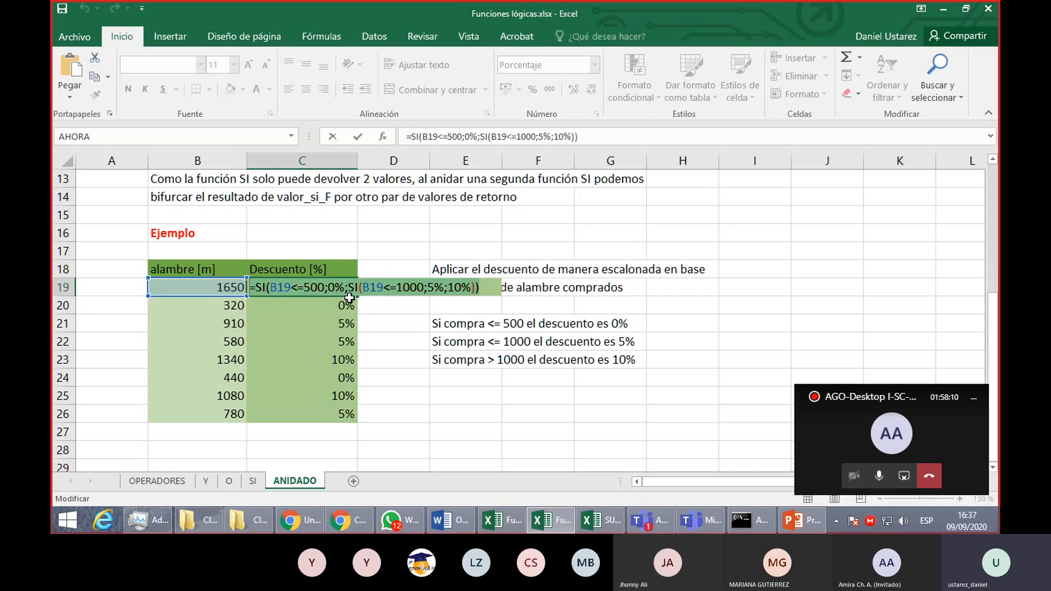
left_click(468, 395)
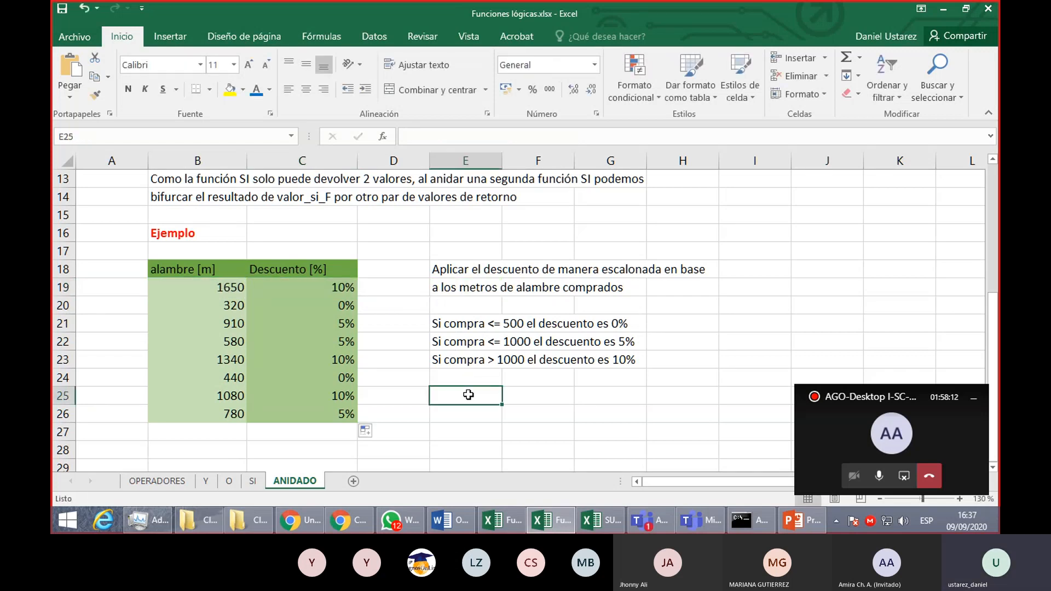
type("'")
key("ctrl+v")
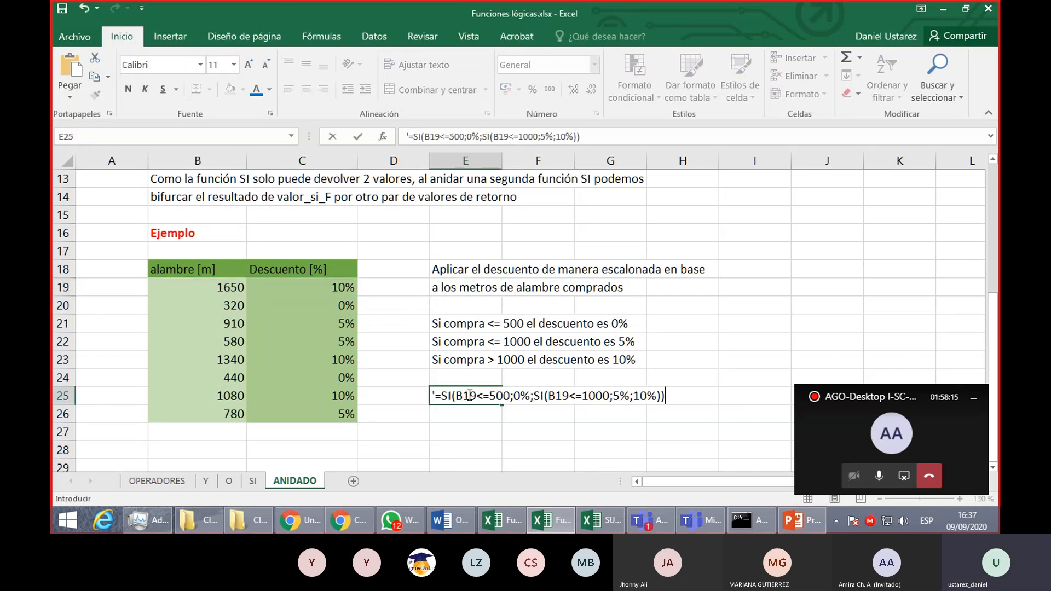
left_click(456, 378)
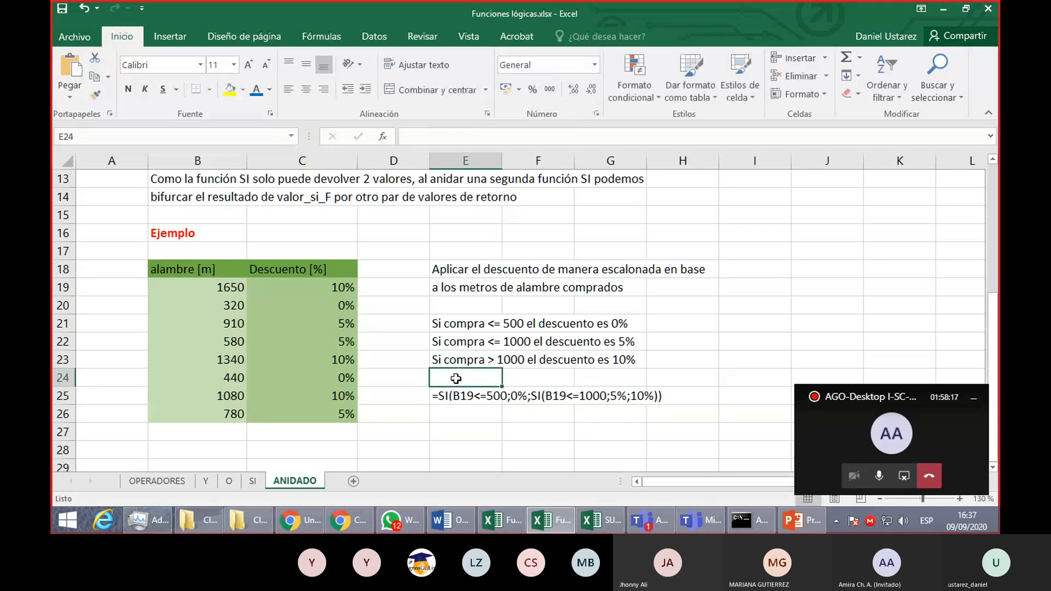
- Move the formula text from E25 down one row to E26
left_click(466, 398)
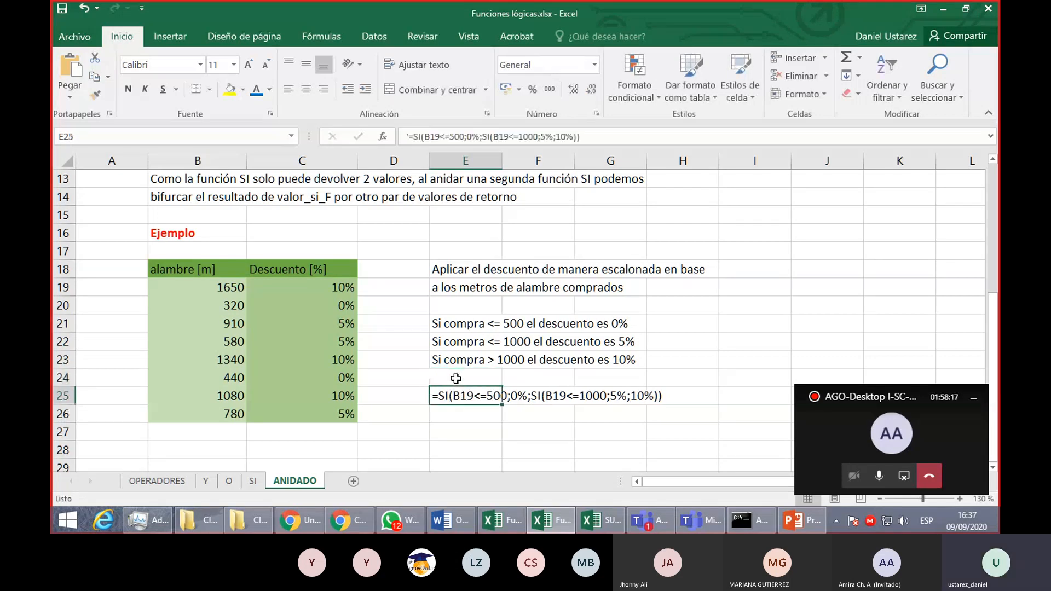
left_click(468, 406)
left_click(470, 403)
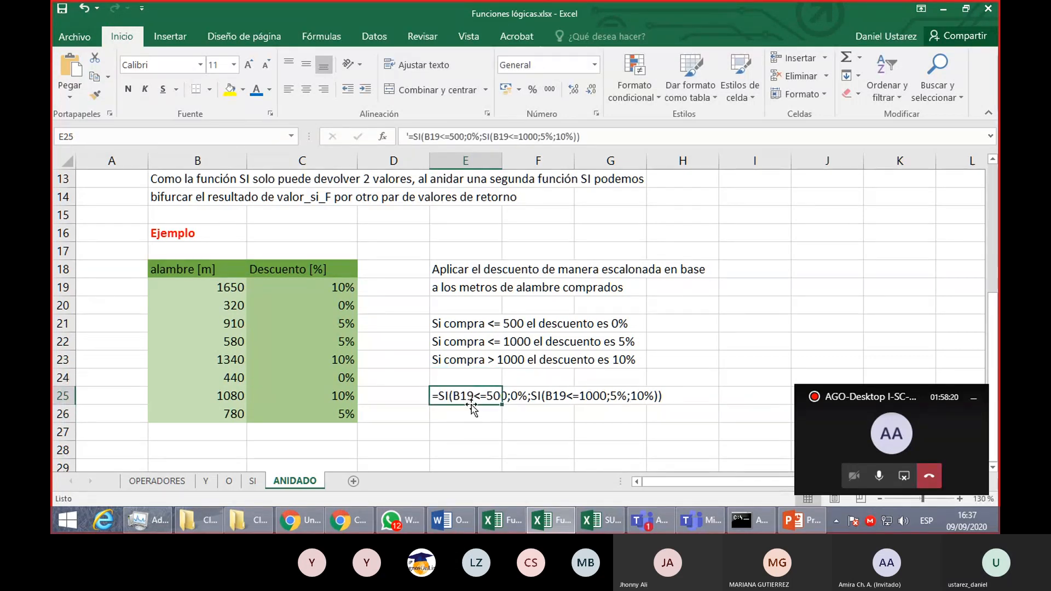
left_click_drag(471, 409, 472, 428)
- Enter the label Respuesta in E25 and set its font color to red
double_click(469, 393)
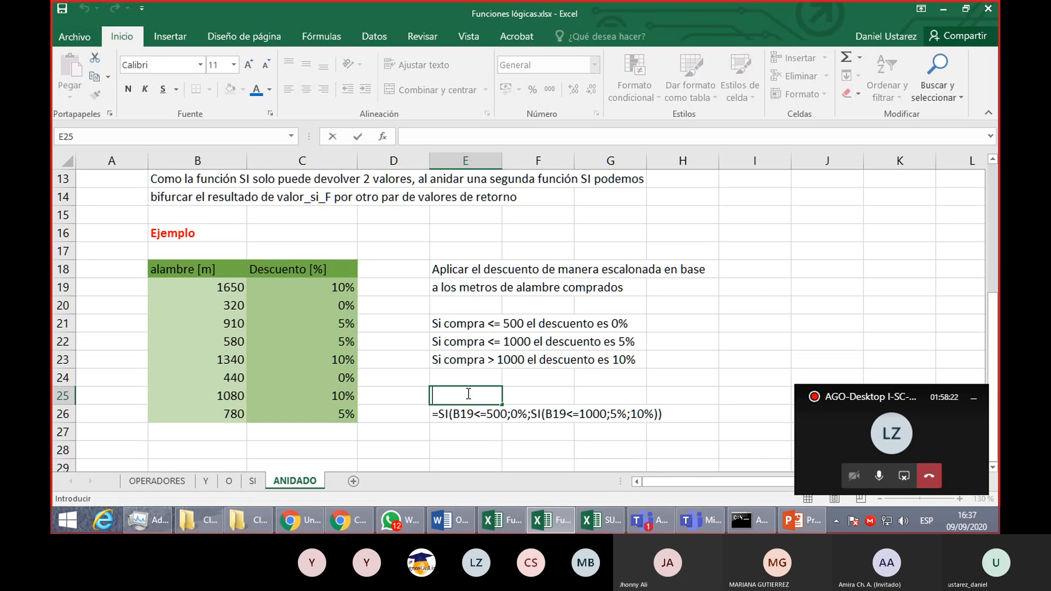
type("Respuesta")
key("Return")
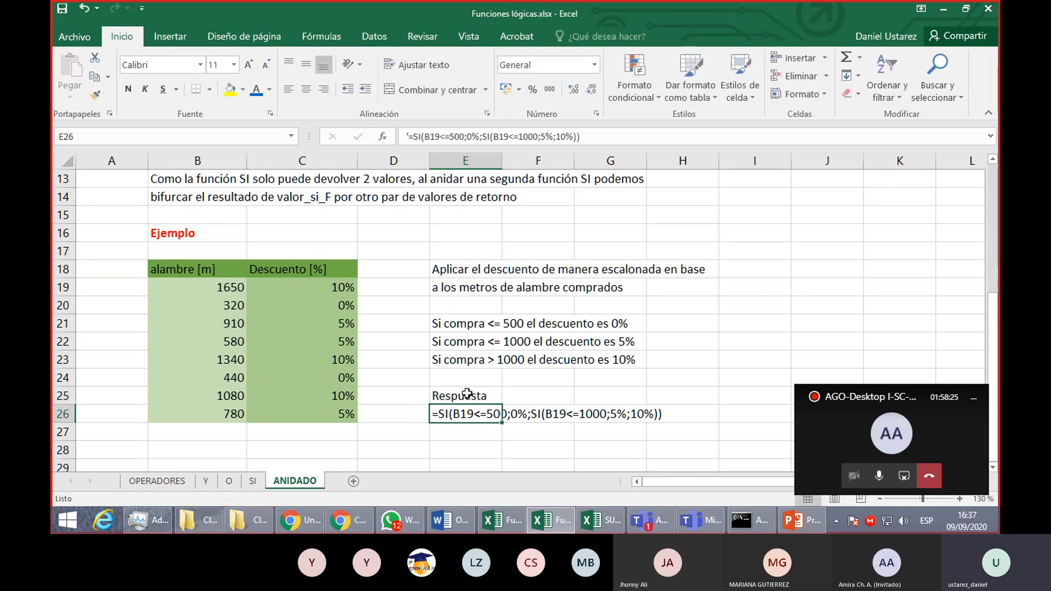
left_click(467, 394)
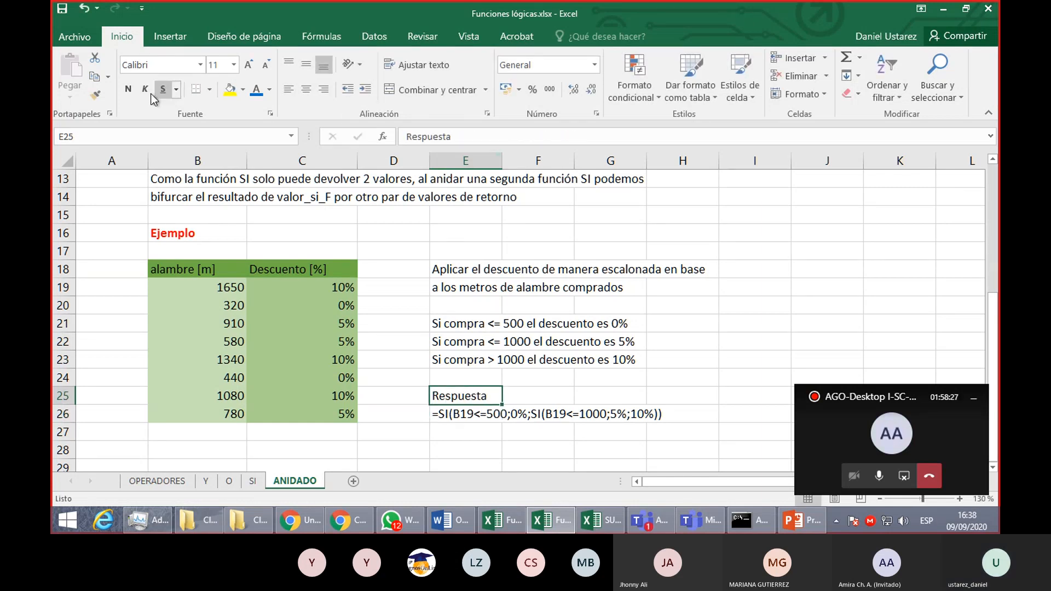
left_click(269, 89)
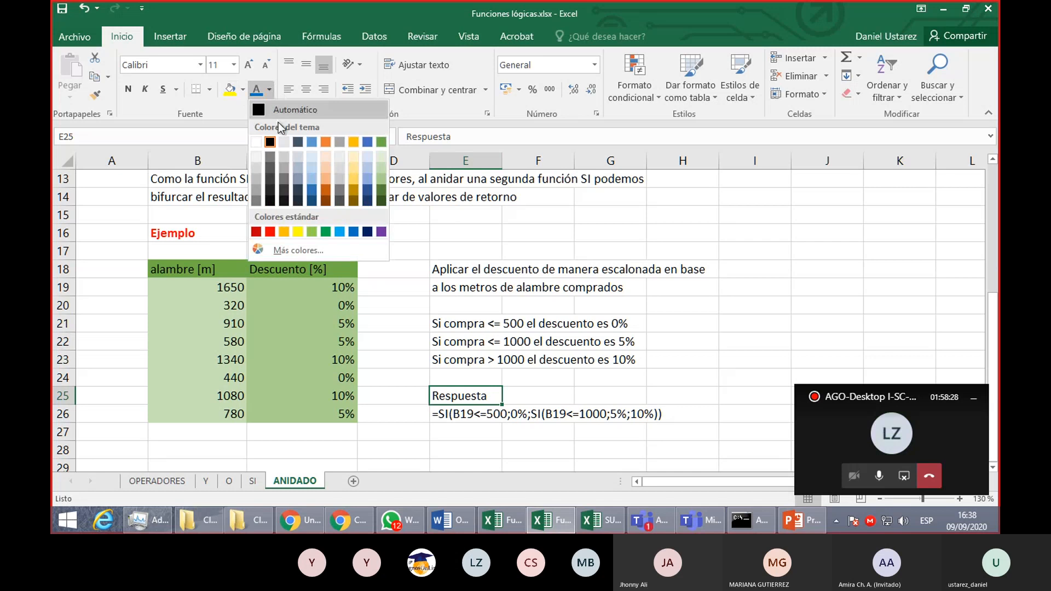
left_click(269, 235)
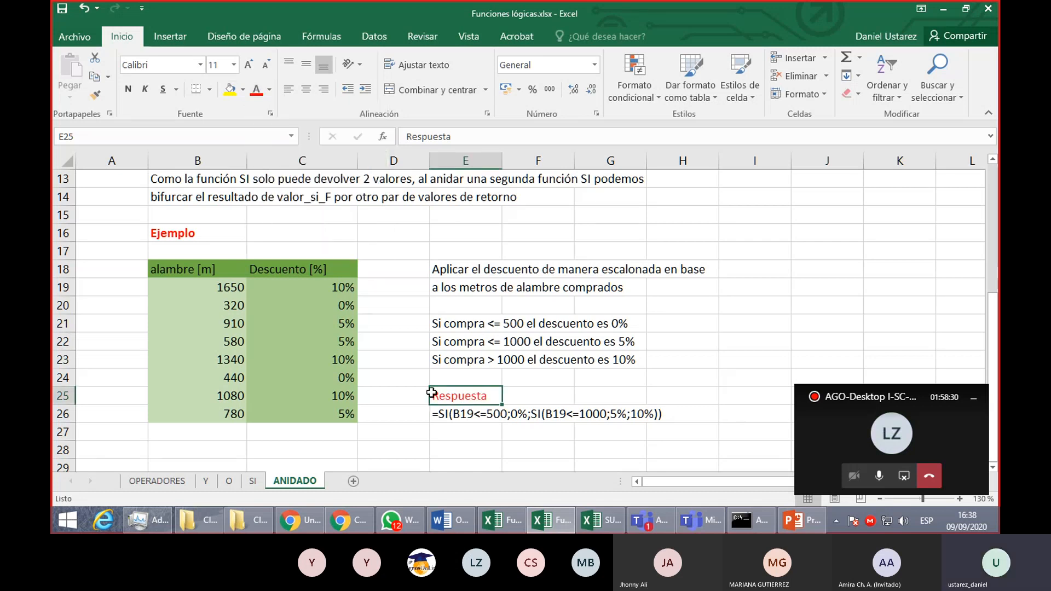
- Set off the nested SI(B19<=1000;5%;10%) in E26's formula text with spaces and set its font color to red
left_click(449, 415)
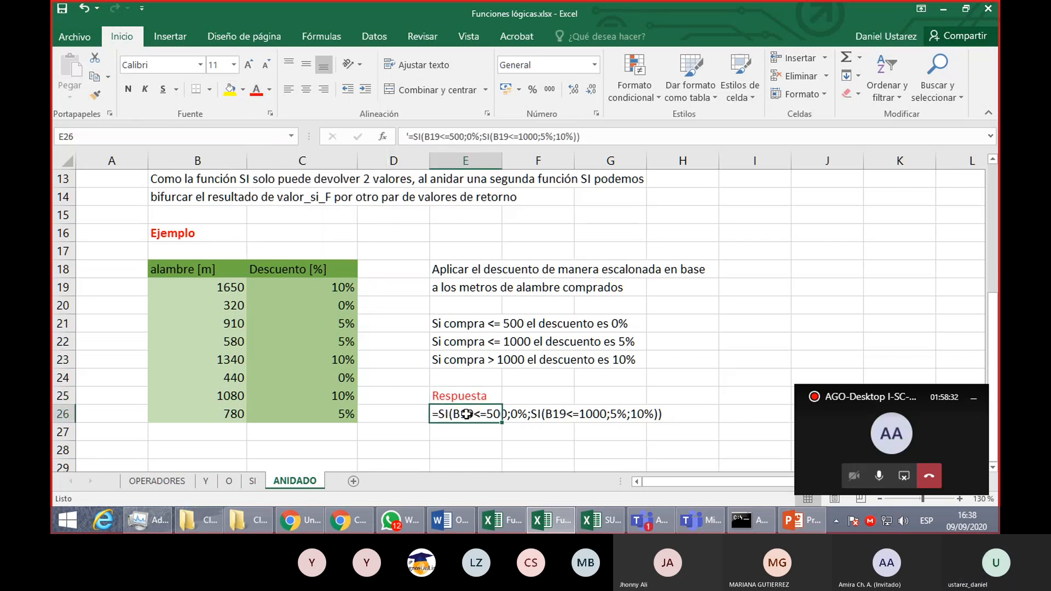
double_click(468, 414)
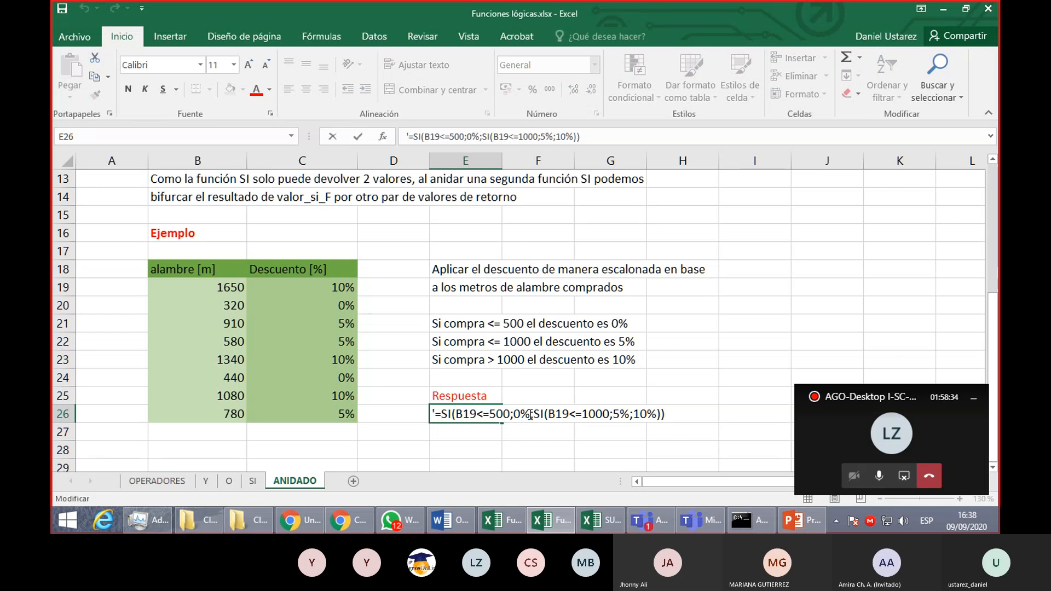
left_click_drag(533, 414, 657, 414)
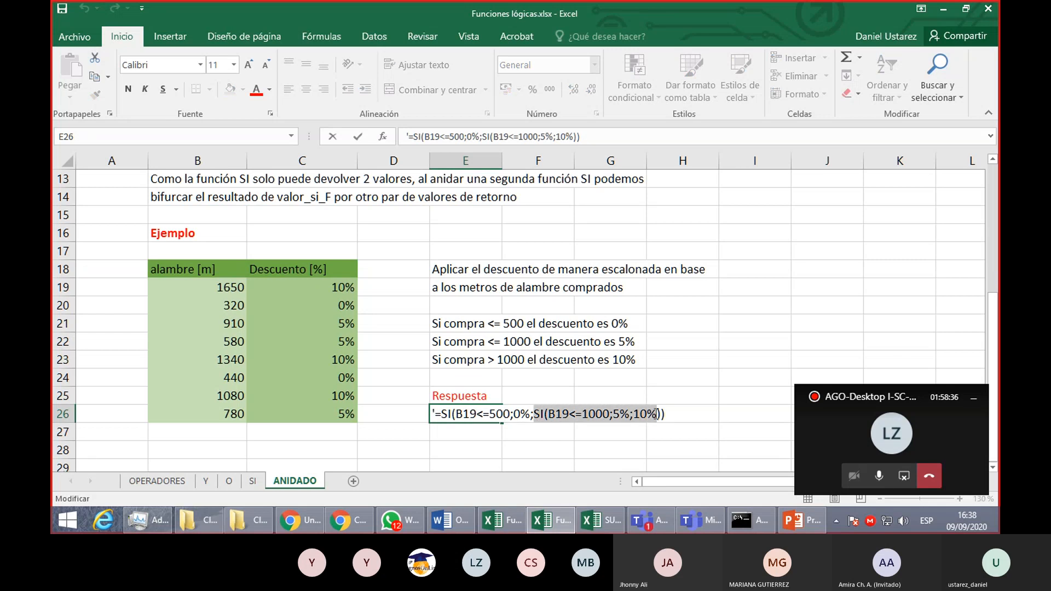
left_click(660, 415)
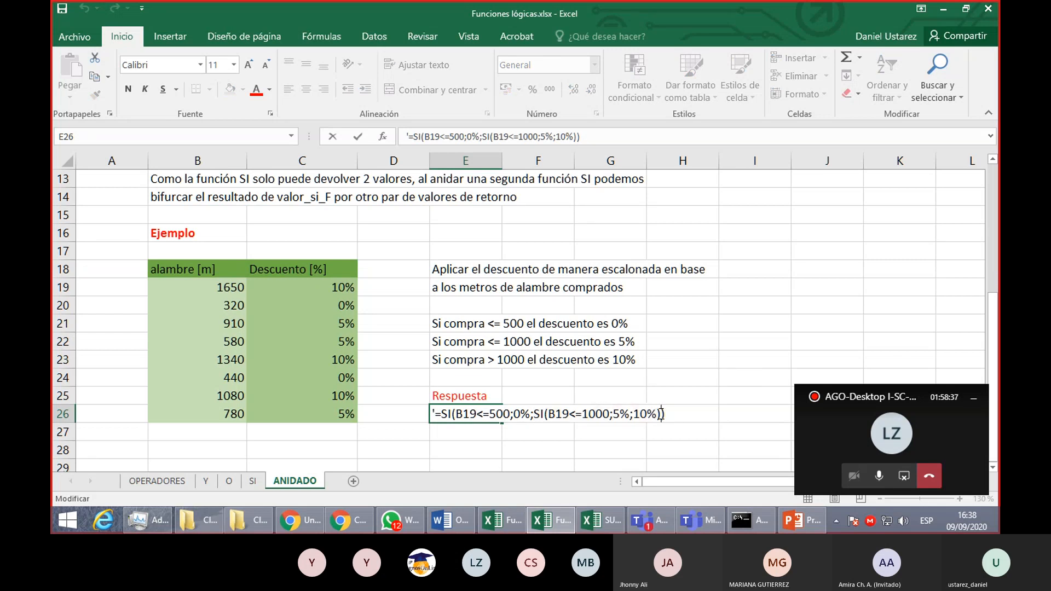
left_click(535, 415)
left_click_drag(537, 415, 665, 415)
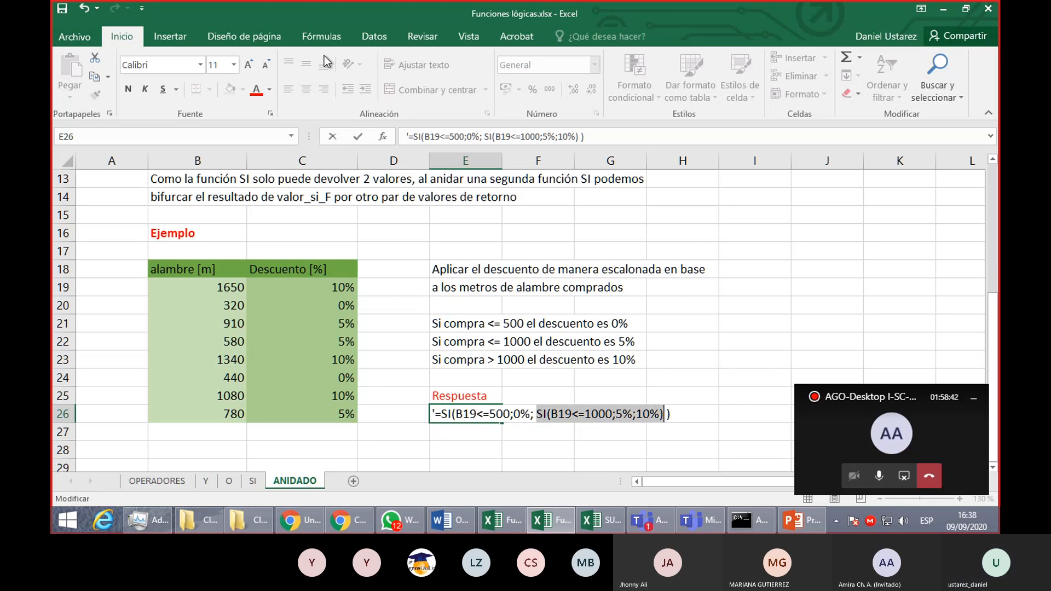
left_click(256, 94)
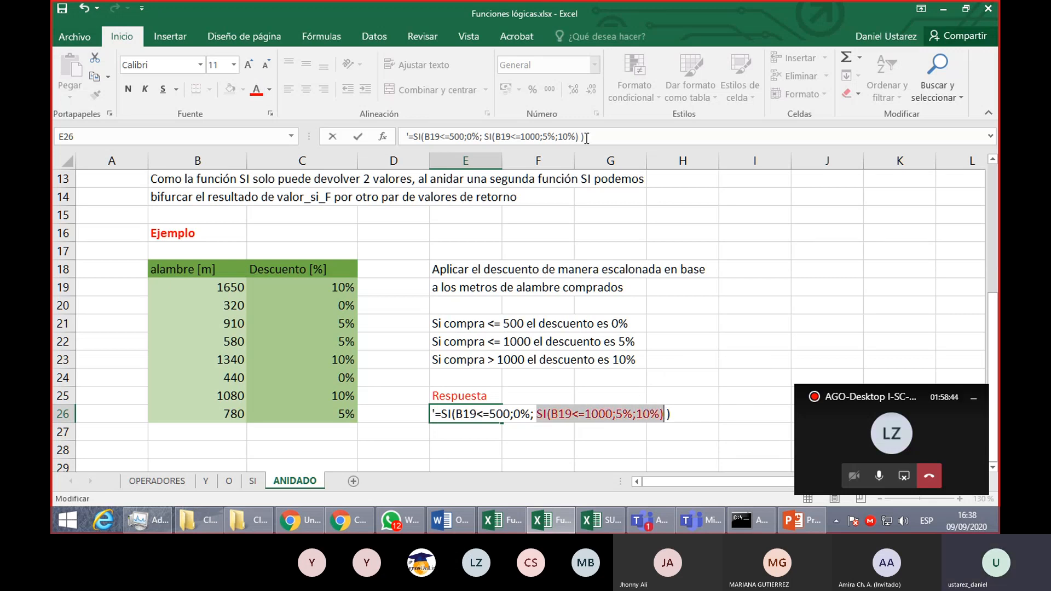
key("Return")
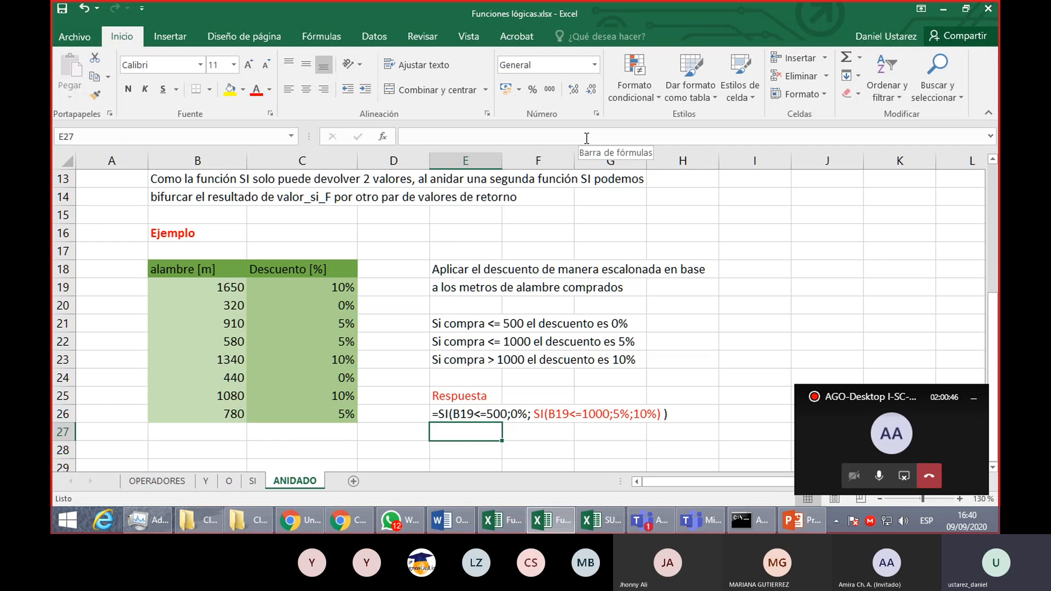
- Compare the general Fórmula and Sustitución syntax in rows 10 and 11 with the answer formula under Respuesta
scroll(323, 222, "up", 4)
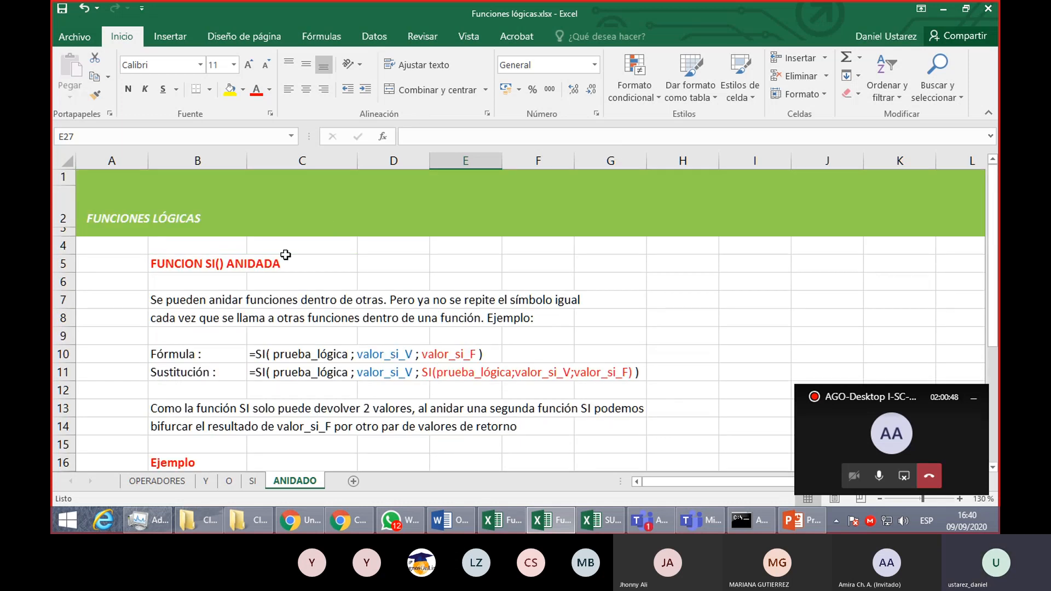
scroll(285, 255, "down", 2)
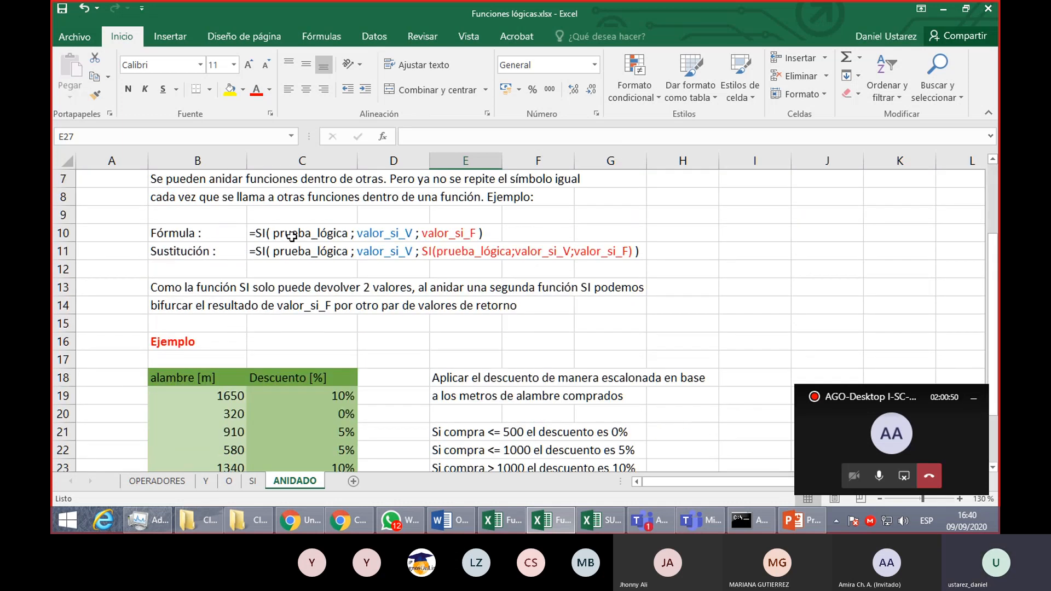
left_click(292, 235)
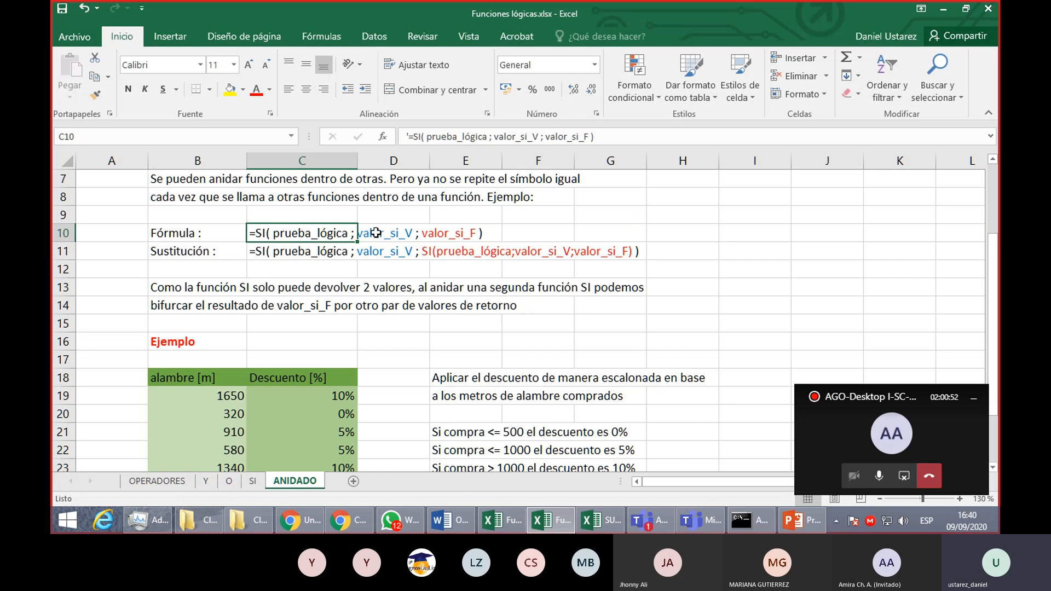
left_click(439, 230)
scroll(437, 245, "down", 2)
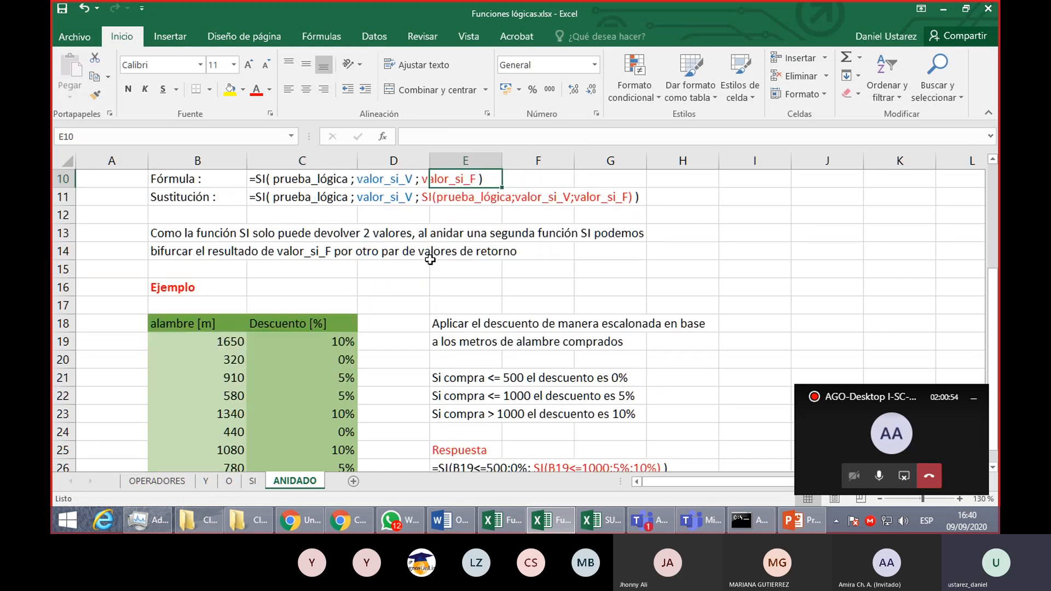
scroll(463, 355, "up", 1)
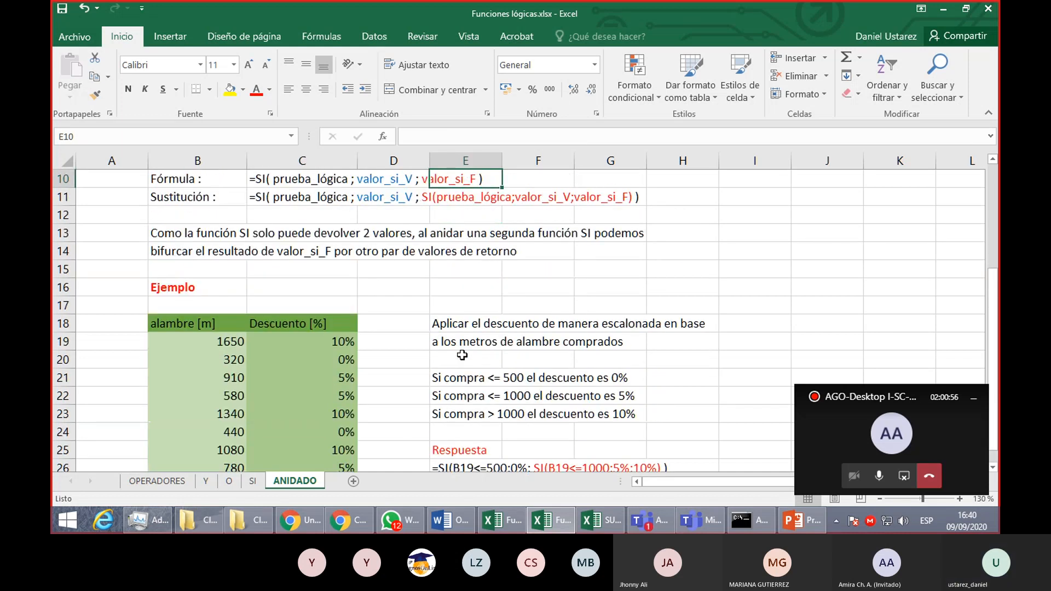
scroll(462, 355, "down", 1)
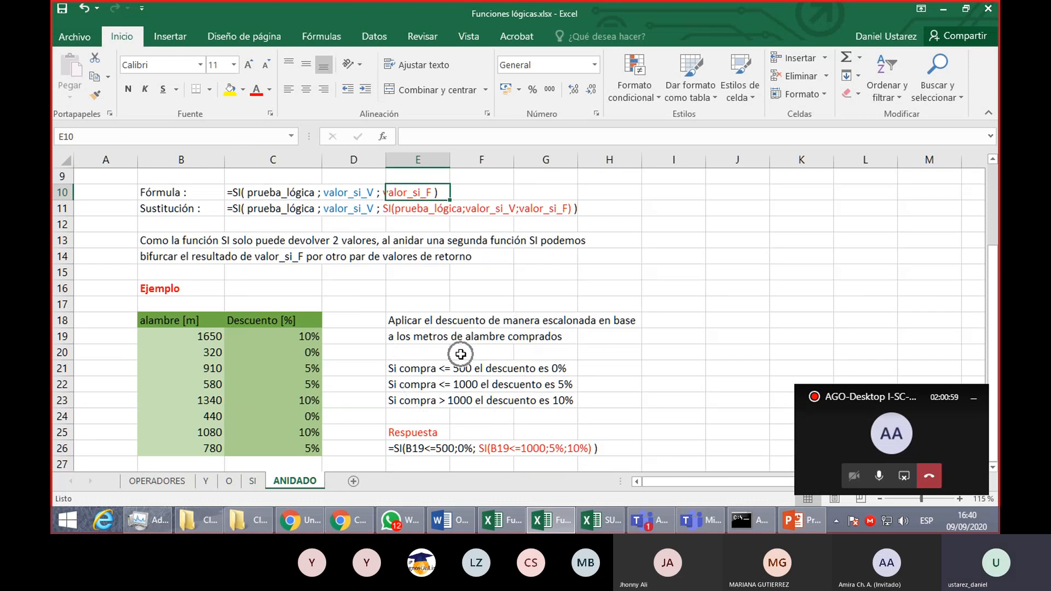
left_click(583, 305)
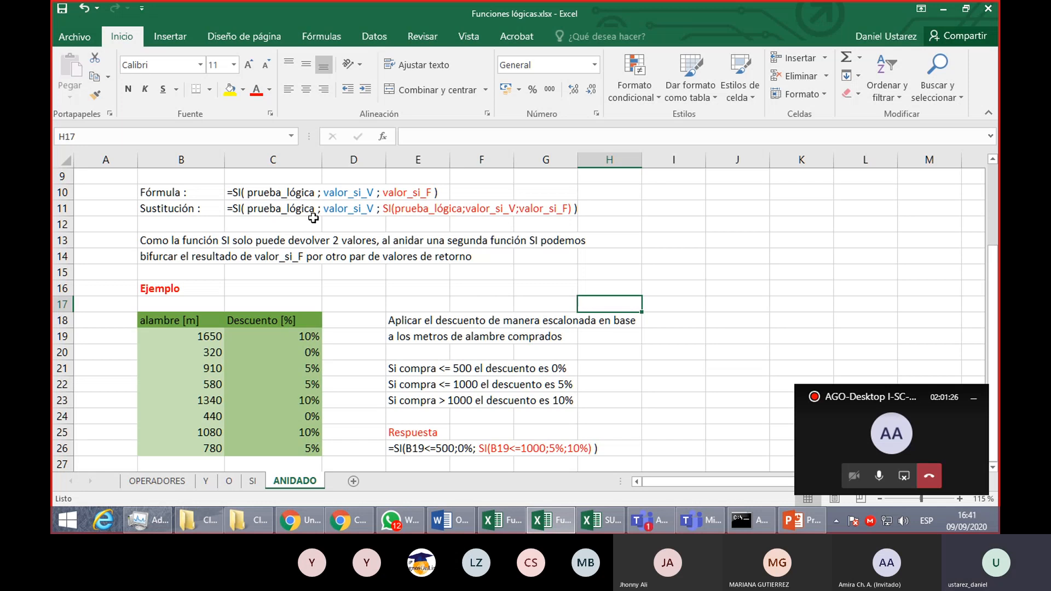
- Copy the Sustitución syntax text from C11 into B29
left_click(289, 211)
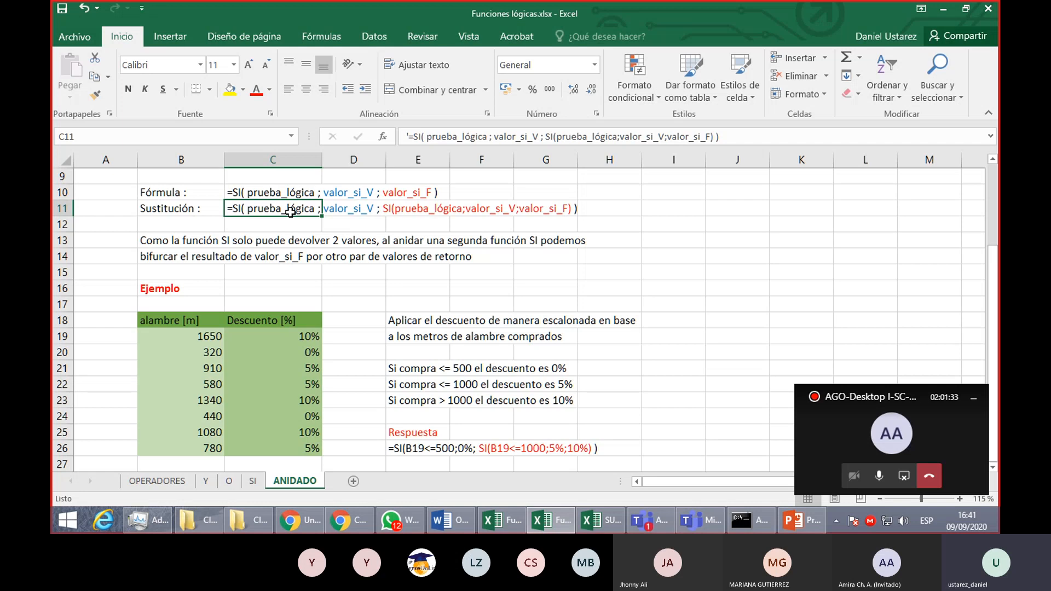
key("ctrl+c")
scroll(290, 212, "down", 1)
scroll(289, 273, "down", 4)
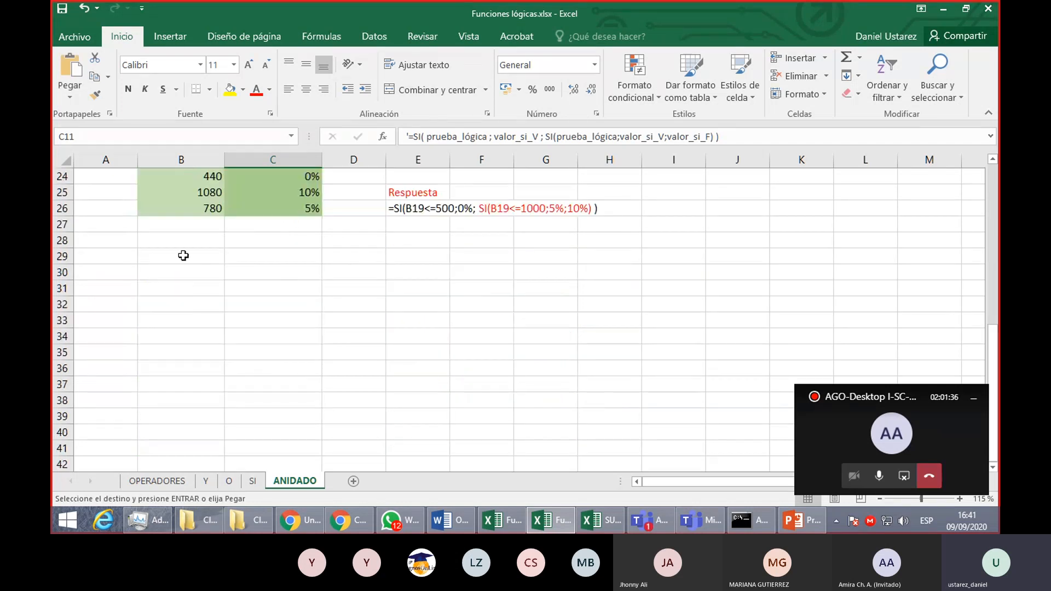
left_click(186, 252)
key("Return")
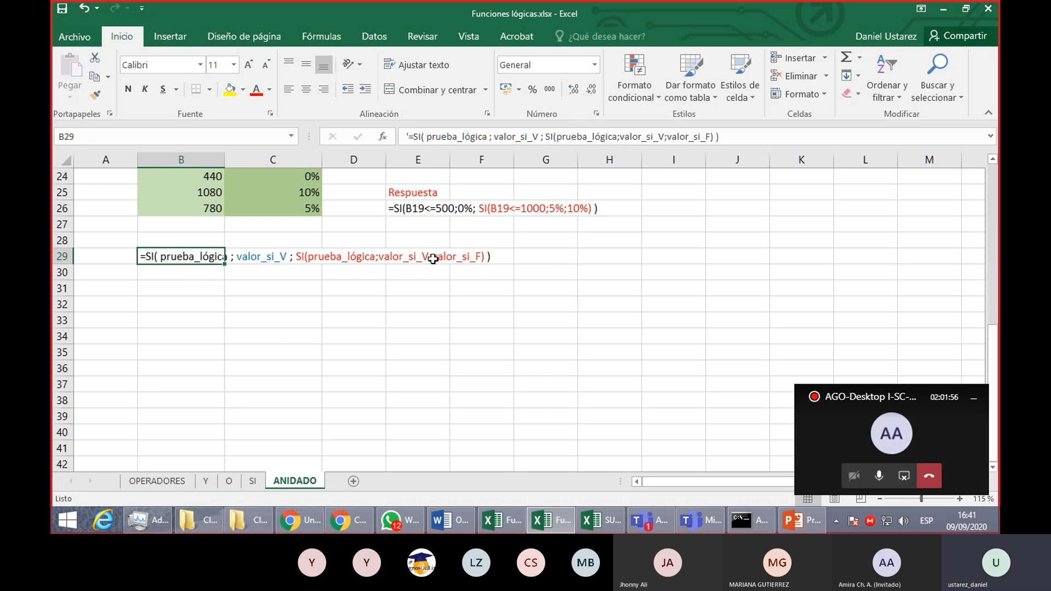
- Replace the final valor_si_F in B29 with a third nested function, SI(prueba_lógica; valor_si_V; valor_si_F), keeping the closing parentheses balanced
double_click(198, 257)
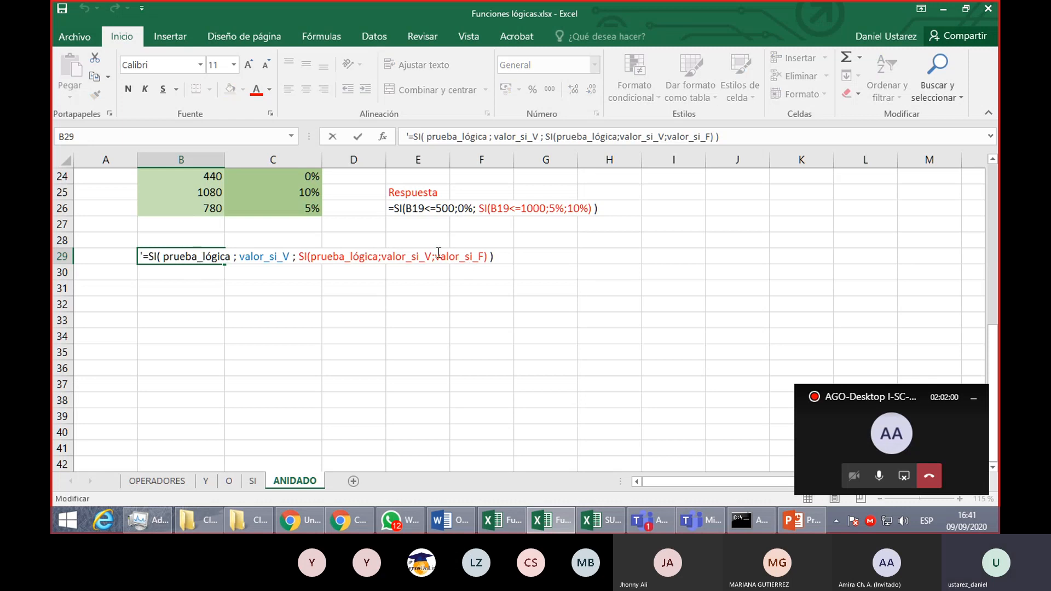
left_click_drag(437, 255, 485, 256)
type("SI")
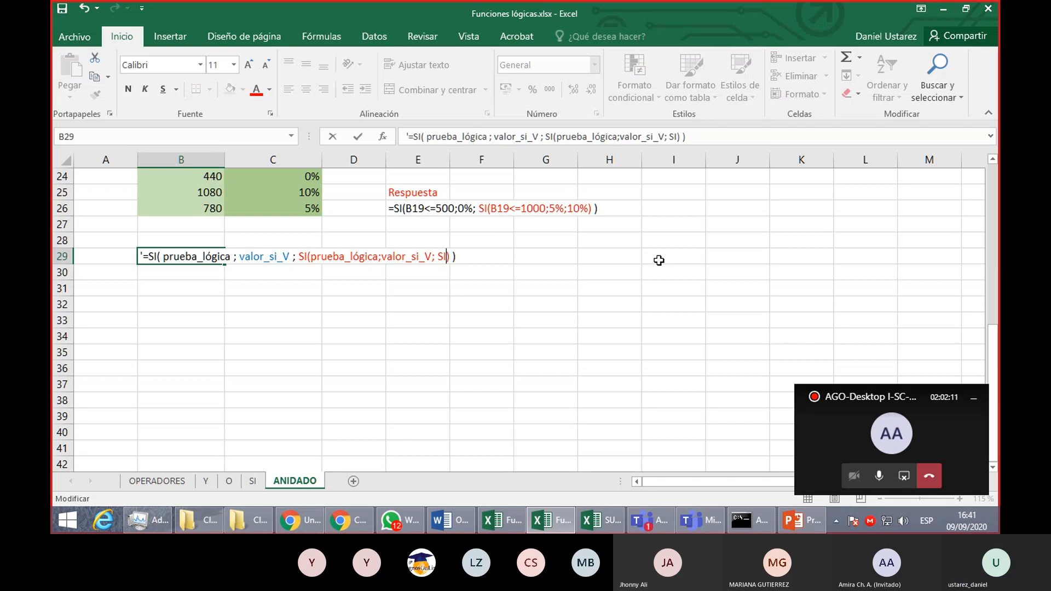
type("(")
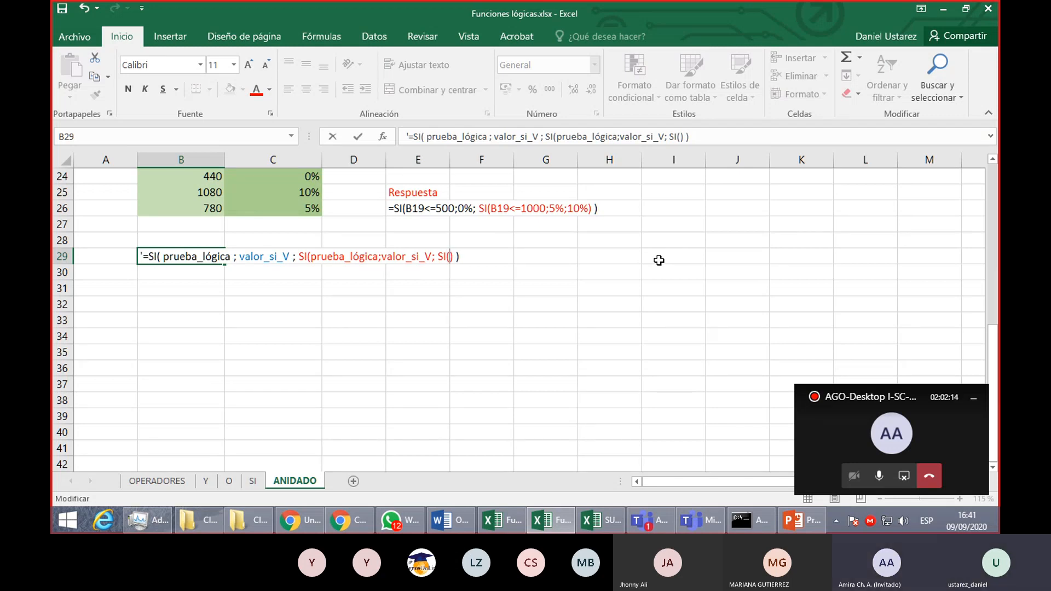
type("prueba_")
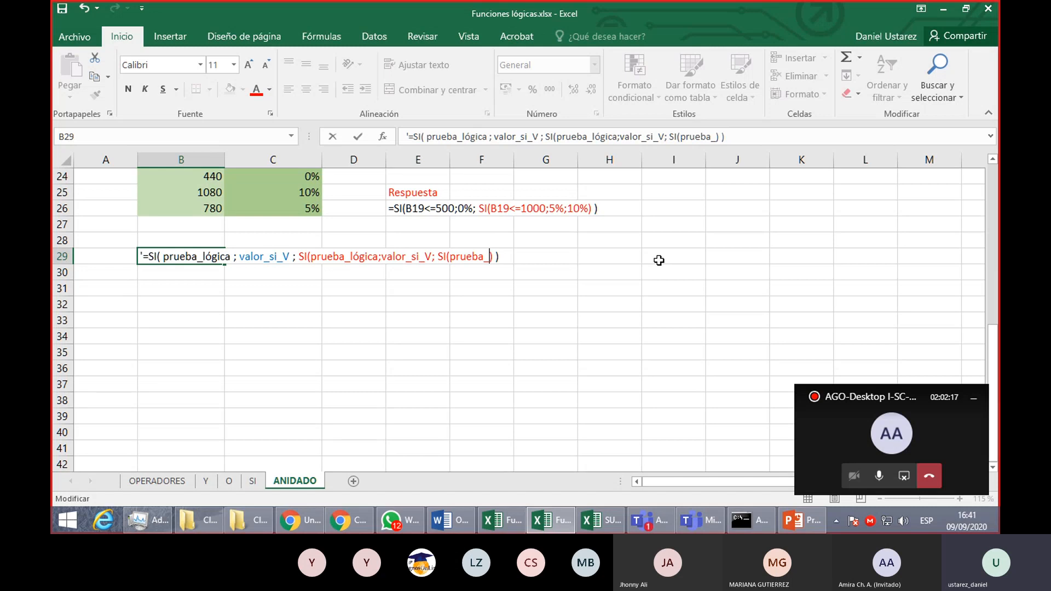
type("lógica; valor")
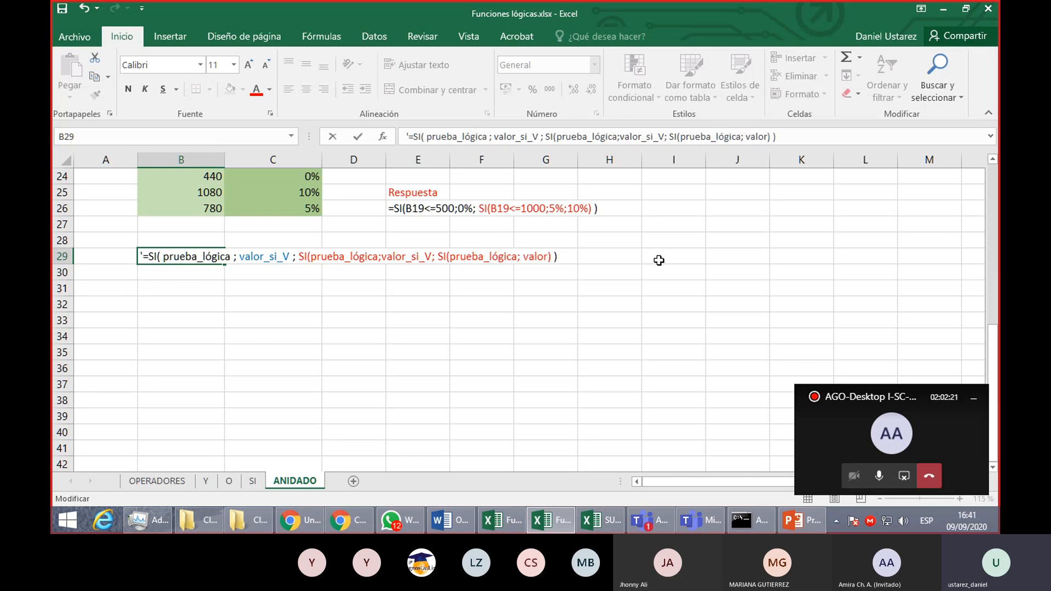
type("_si_V; ")
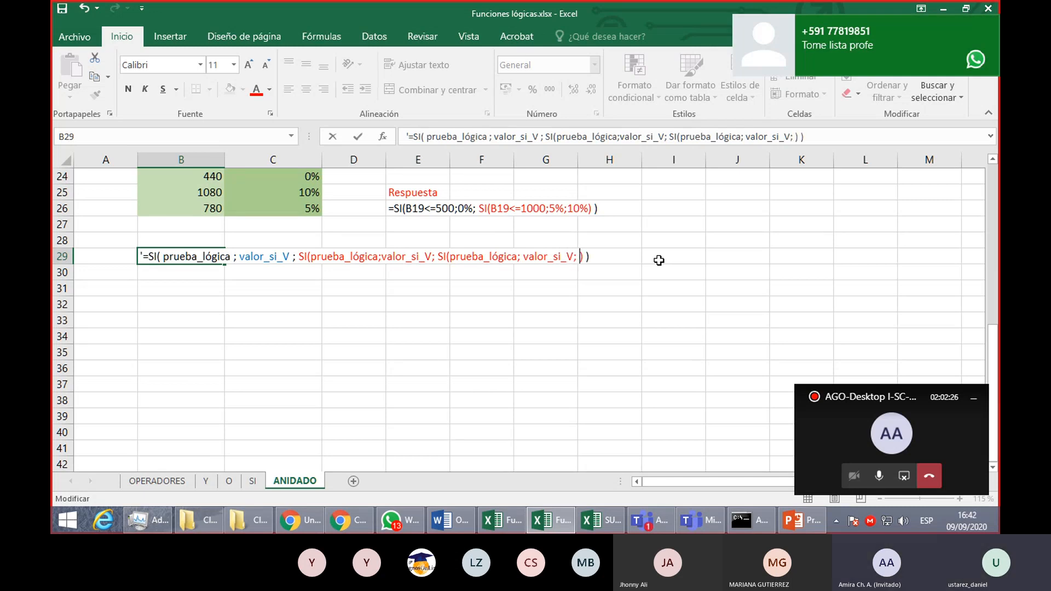
type("valor_si")
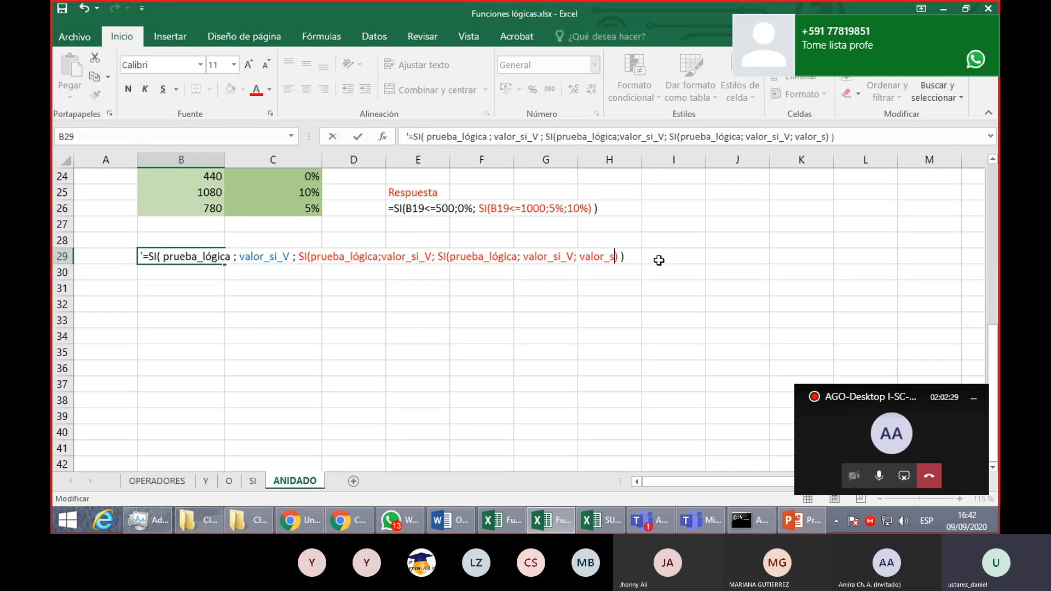
type("_F")
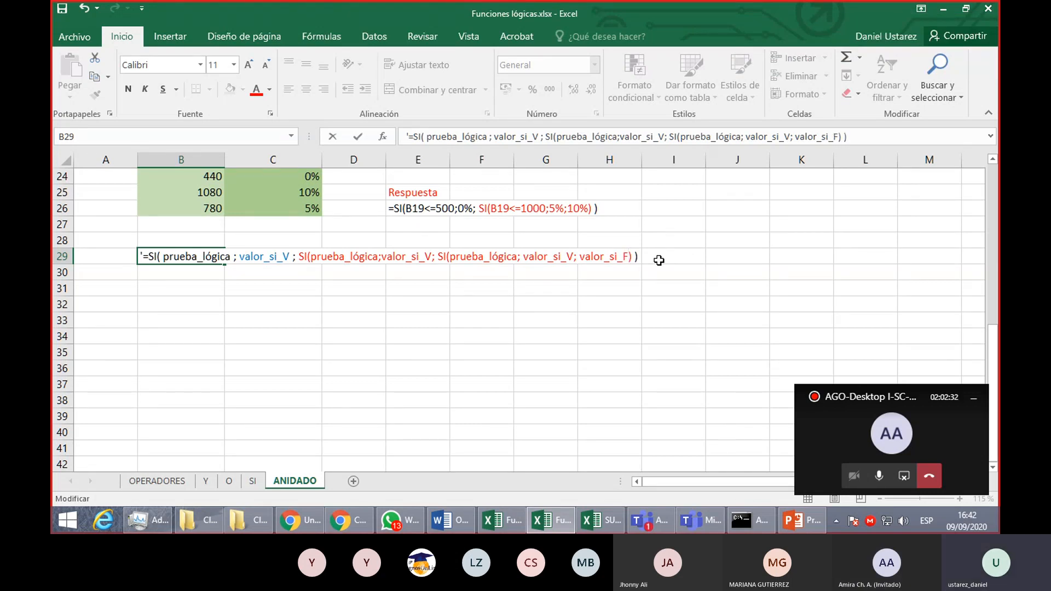
type(")")
- Set the font color of the innermost SI(prueba_lógica; valor_si_V; valor_si_F) in B29 to green
left_click_drag(439, 258, 632, 259)
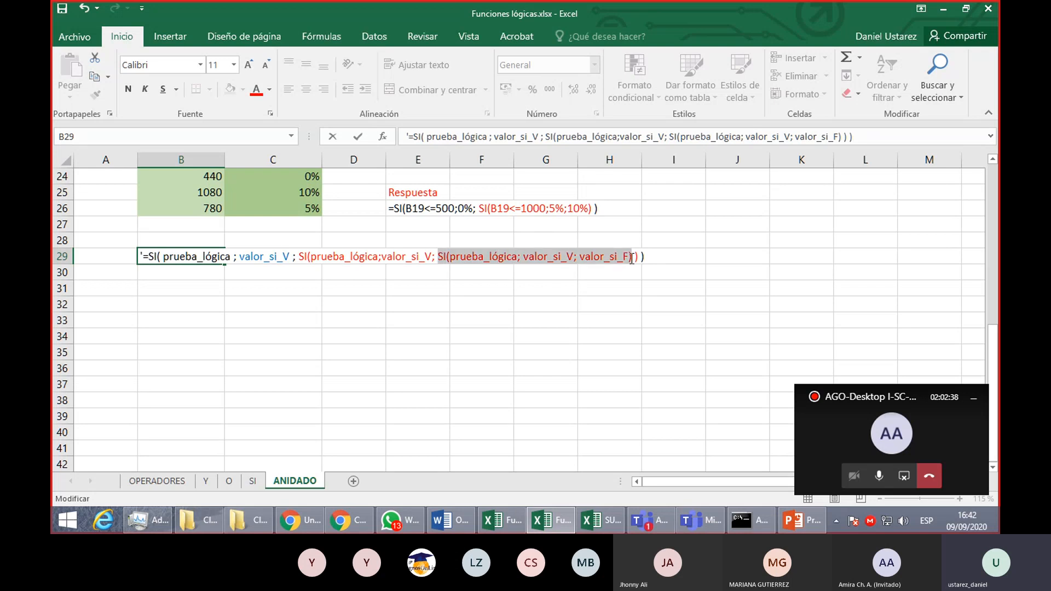
left_click(269, 90)
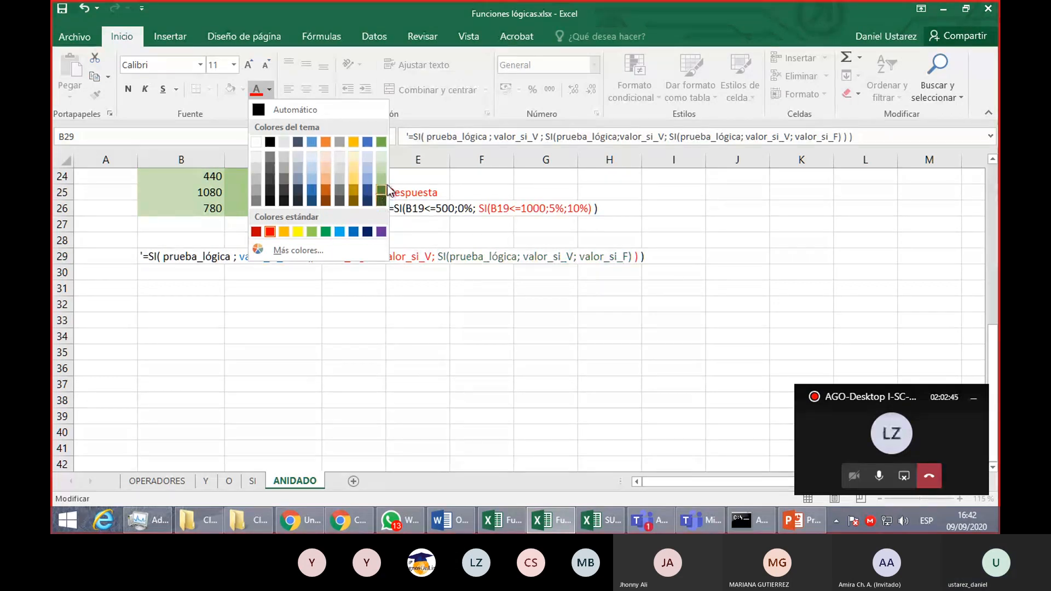
left_click(327, 229)
key("Return")
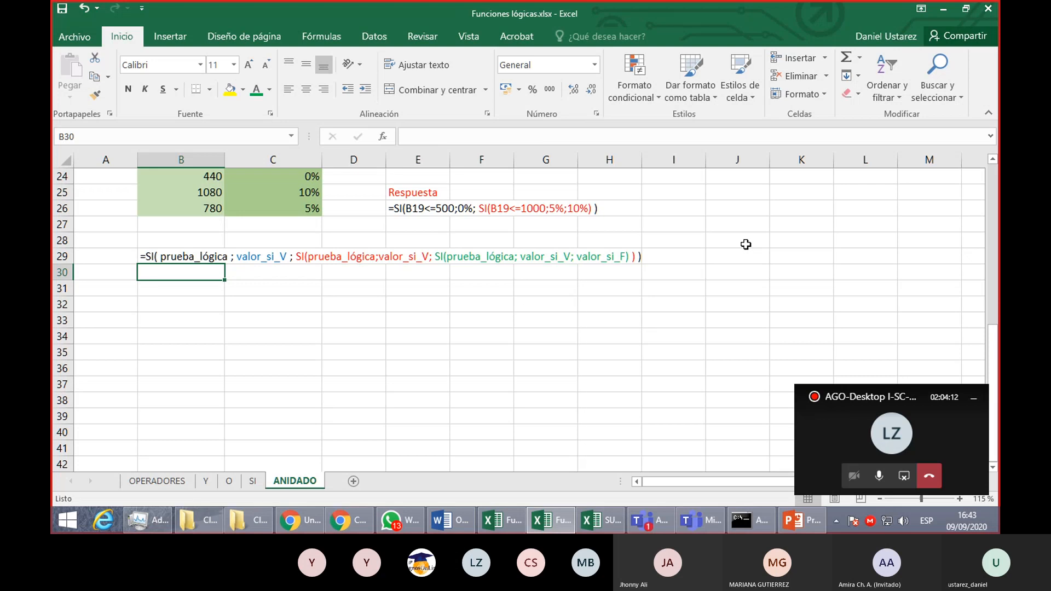
- Open the workbook SI anidado.xlsx from the Clase 9 folder
scroll(746, 244, "up", 2)
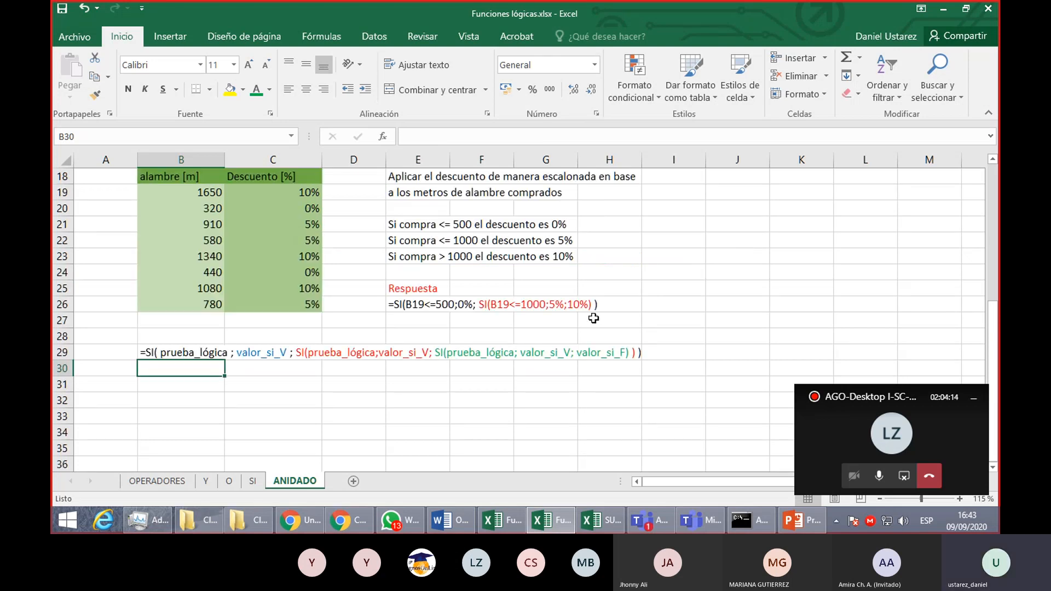
left_click(257, 524)
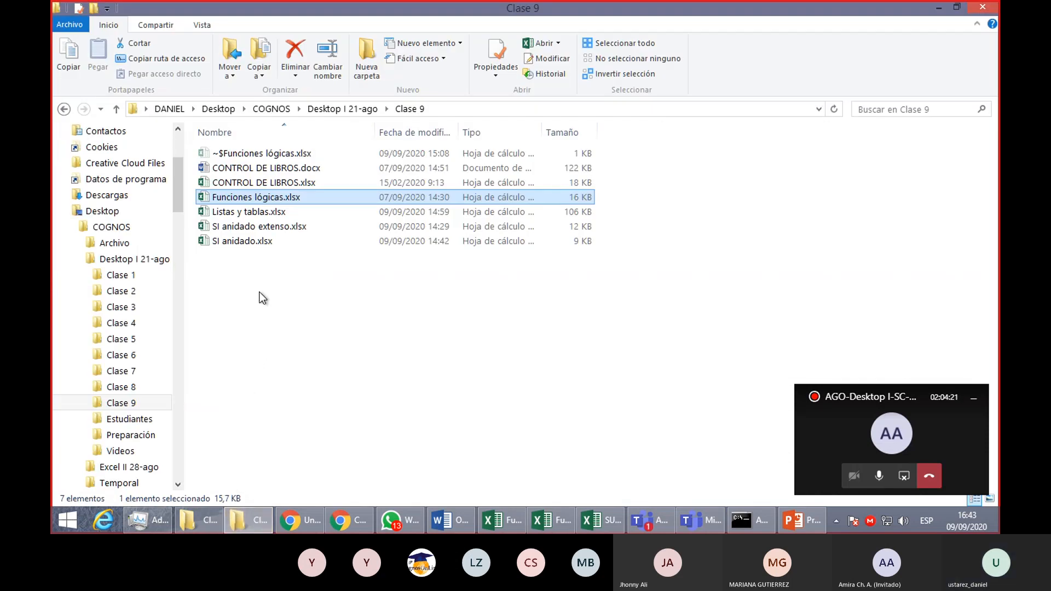
left_click(254, 242)
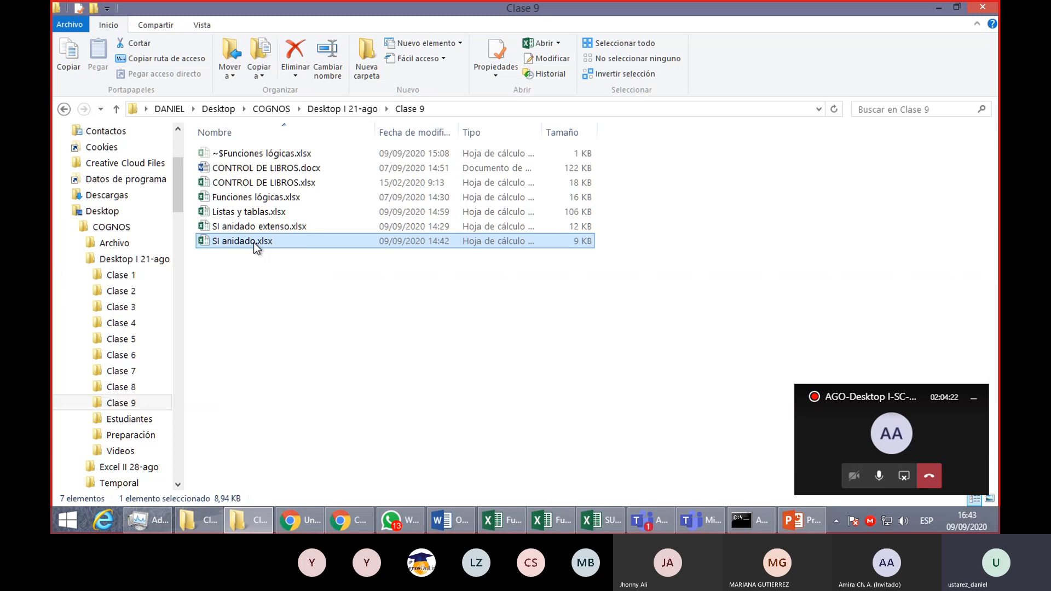
double_click(254, 242)
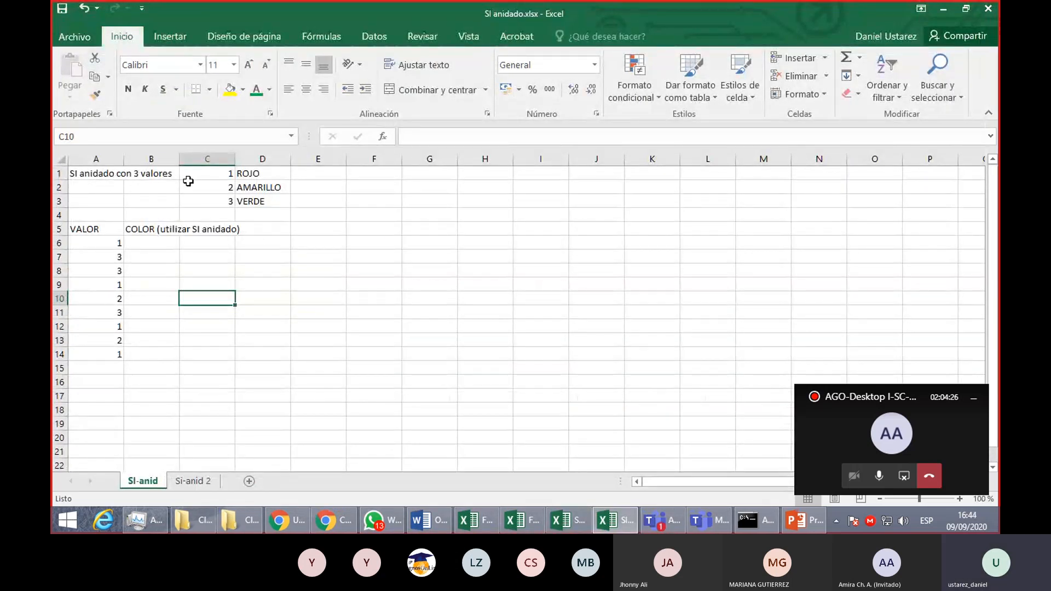
- Examine the number-to-color key in C1:D3 and the VALOR and COLOR ranges in A6:B14 on the SI-anid sheet
left_click_drag(221, 172, 272, 192)
left_click(252, 173)
left_click(224, 202)
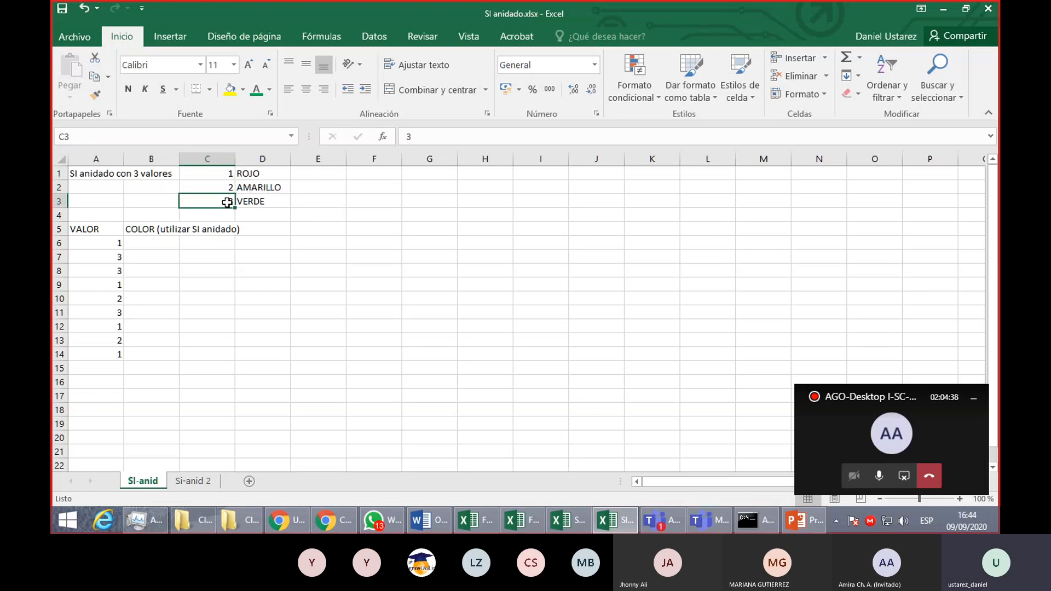
left_click(254, 202)
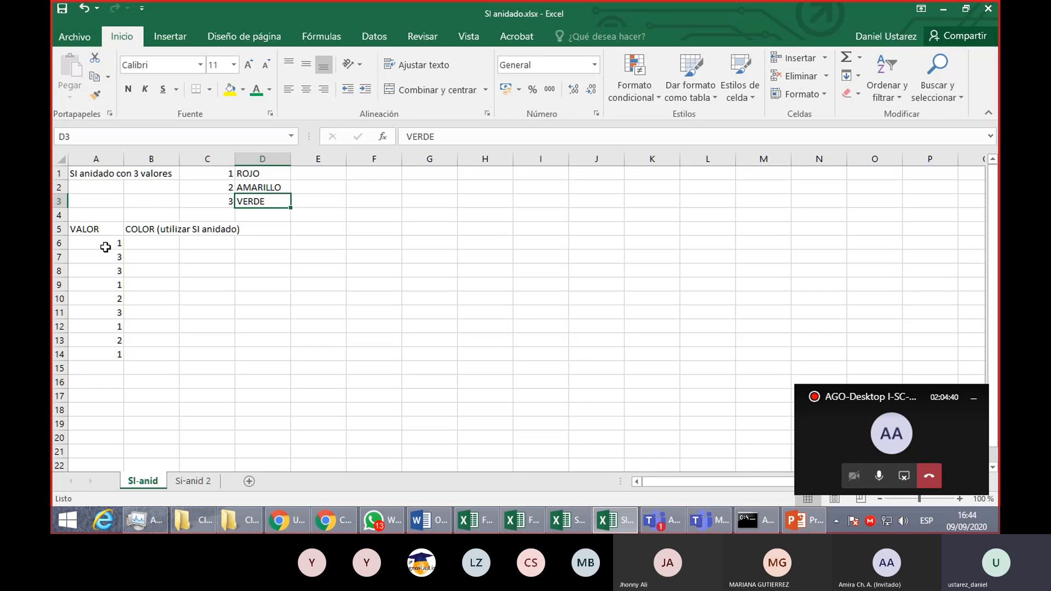
left_click_drag(106, 247, 106, 359)
left_click_drag(166, 239, 162, 352)
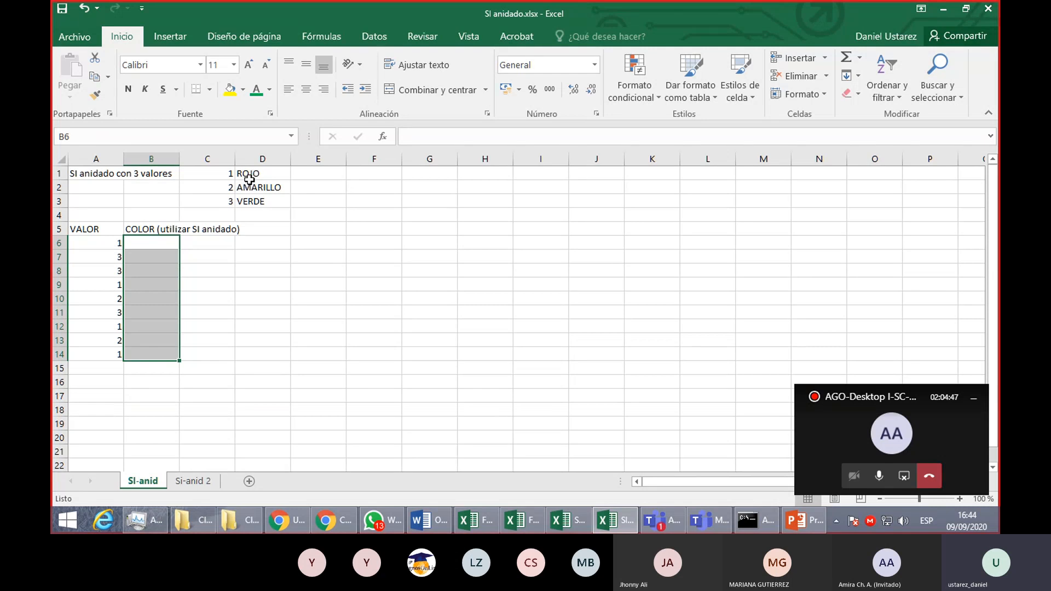
- Examine the number-to-direction key in C1:D4 and the VALOR range A7:A18 on the Si-anid 2 sheet
left_click(197, 485)
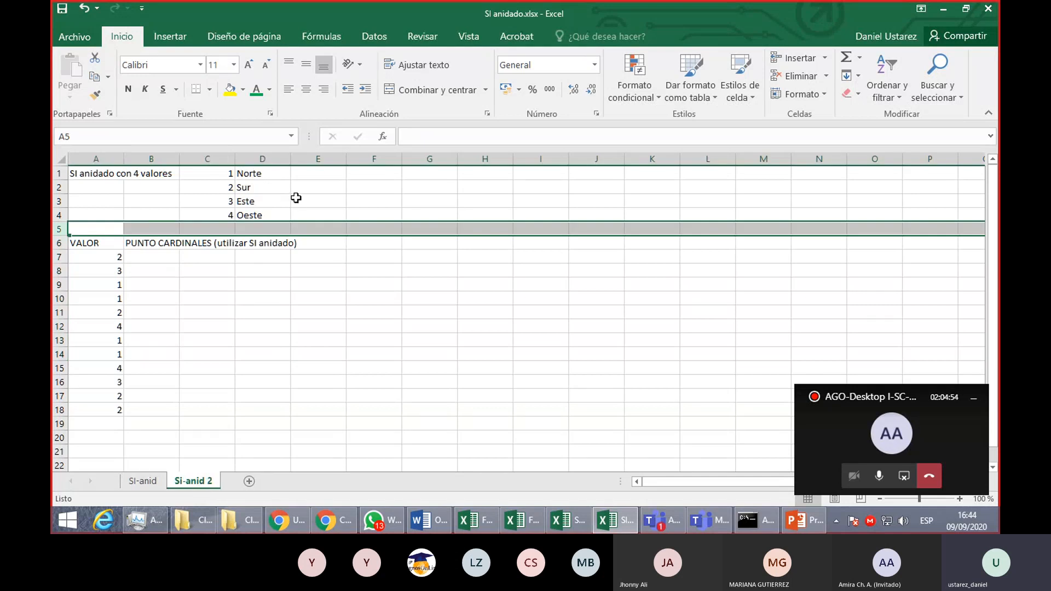
left_click_drag(239, 170, 273, 215)
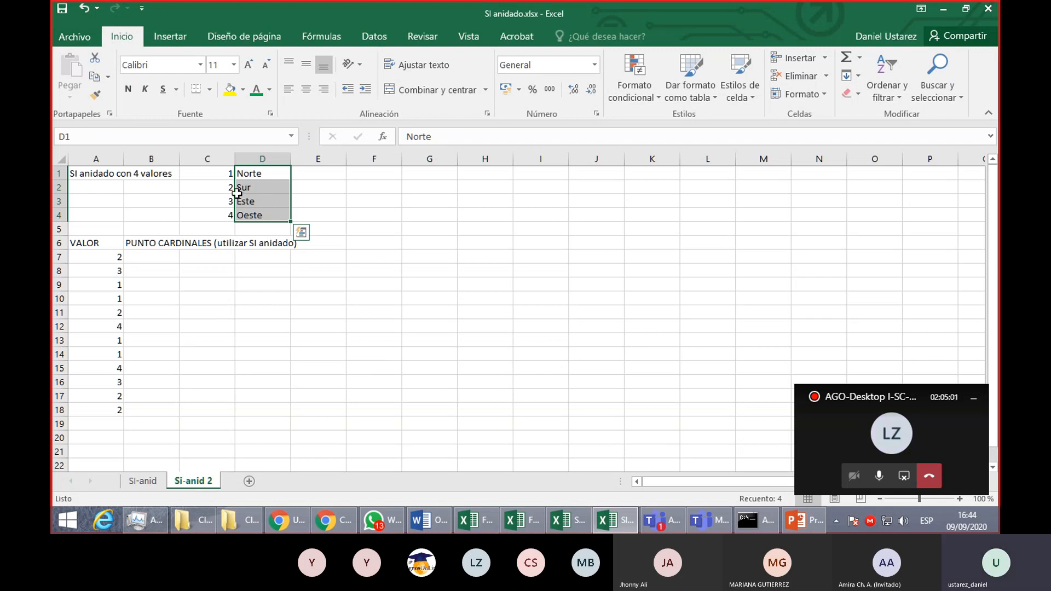
left_click_drag(229, 175, 241, 203)
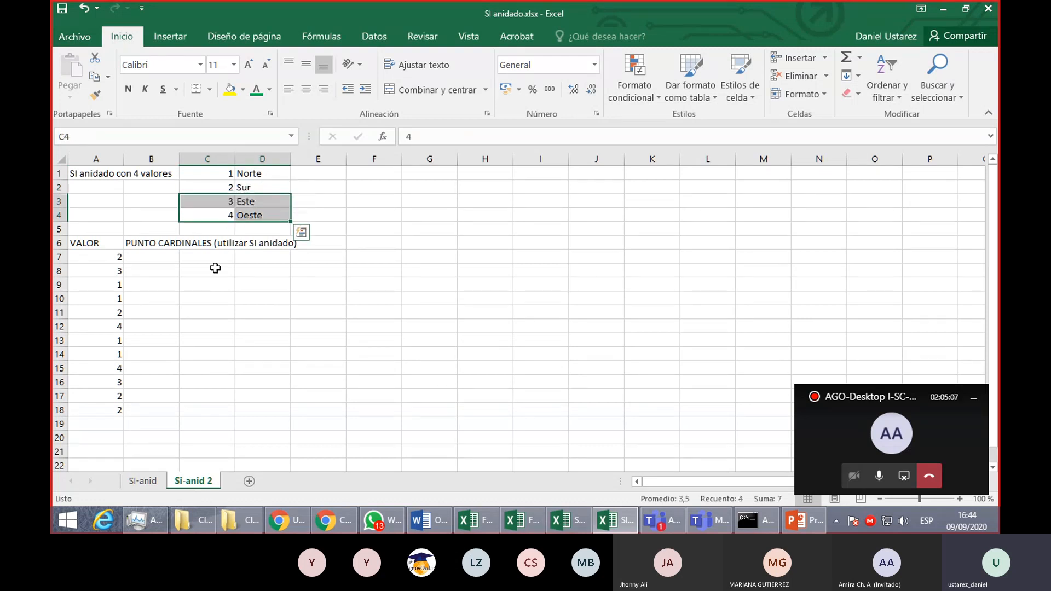
left_click_drag(97, 258, 104, 408)
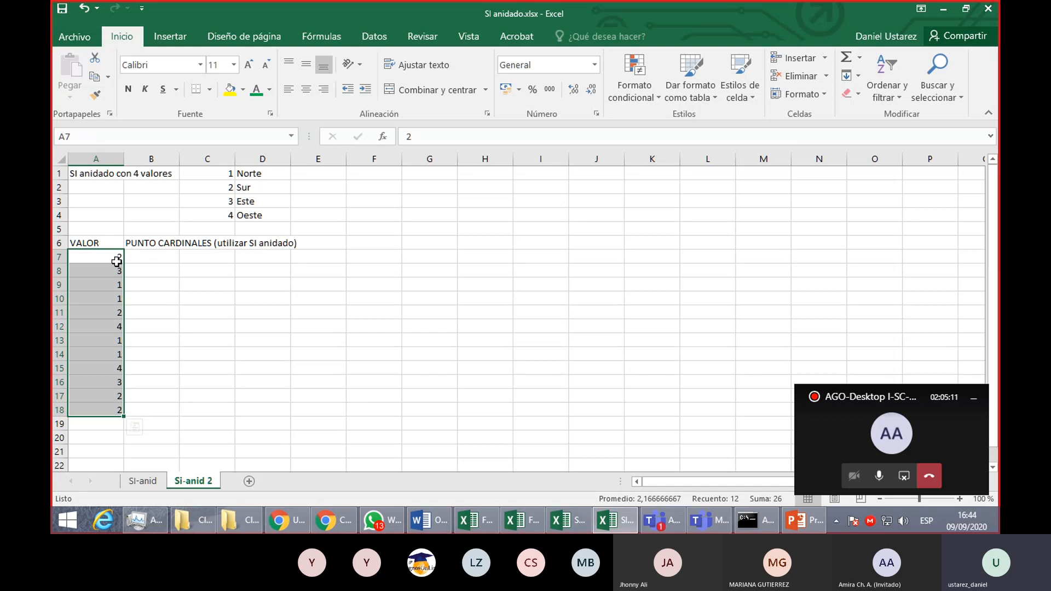
left_click(110, 260)
left_click(144, 258)
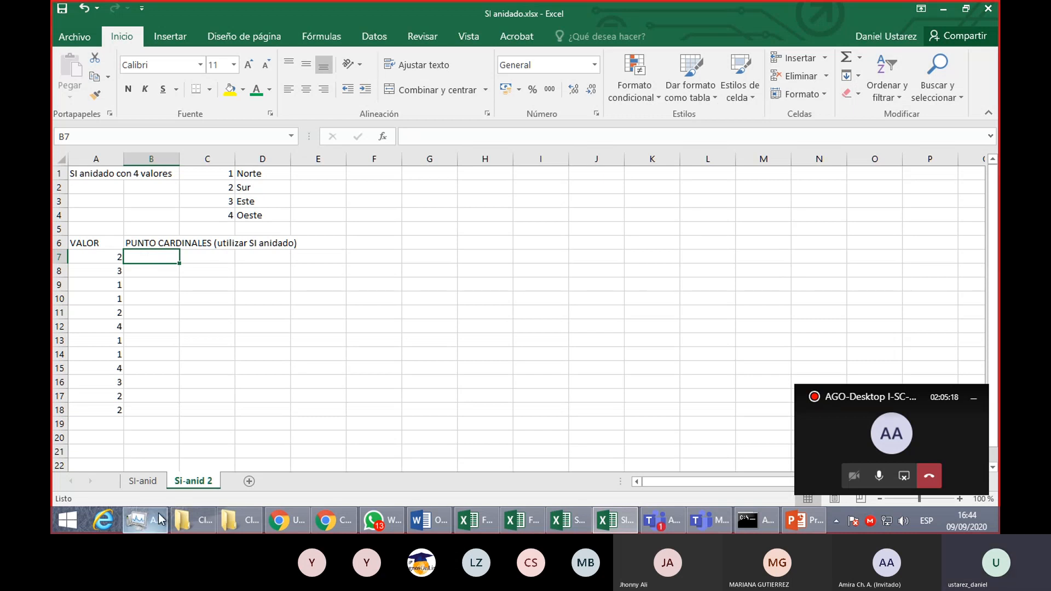
- On the SI-anid sheet, begin an SI formula in B6 that tests A6=1 and returns D1 when true
left_click(143, 481)
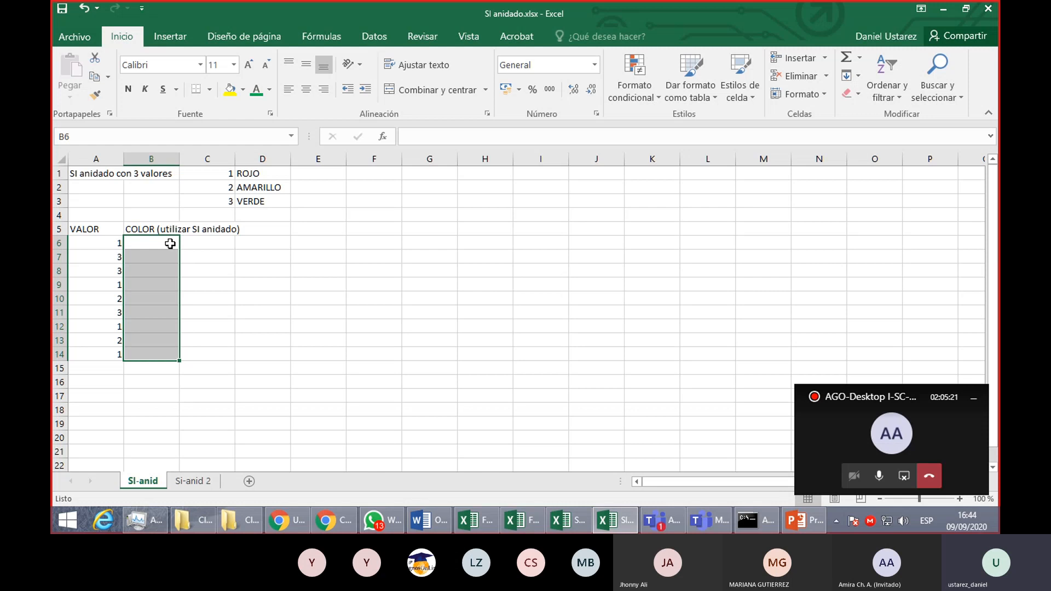
left_click(170, 244)
type("=")
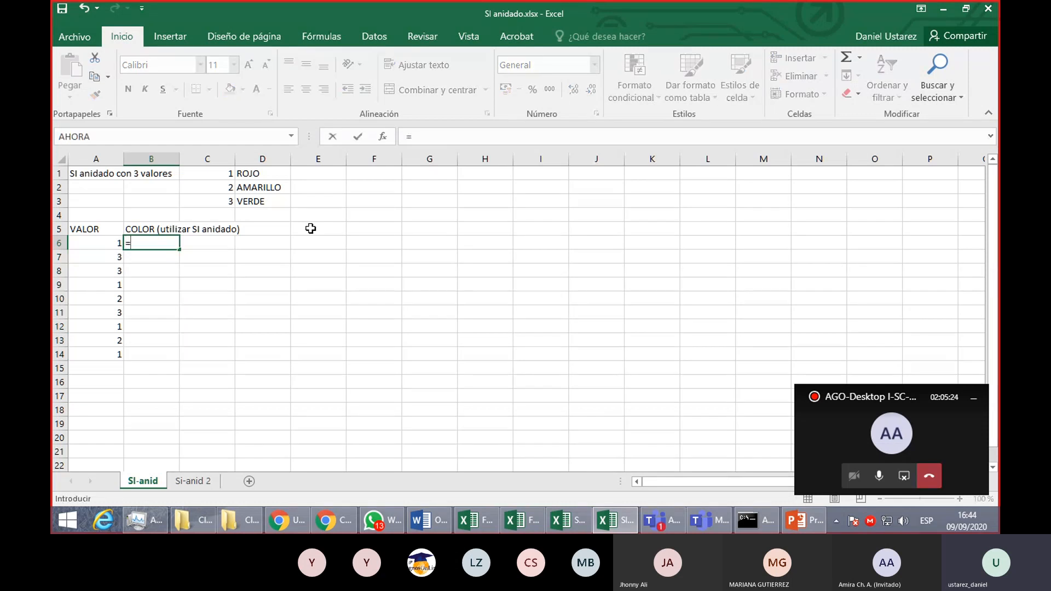
type("S")
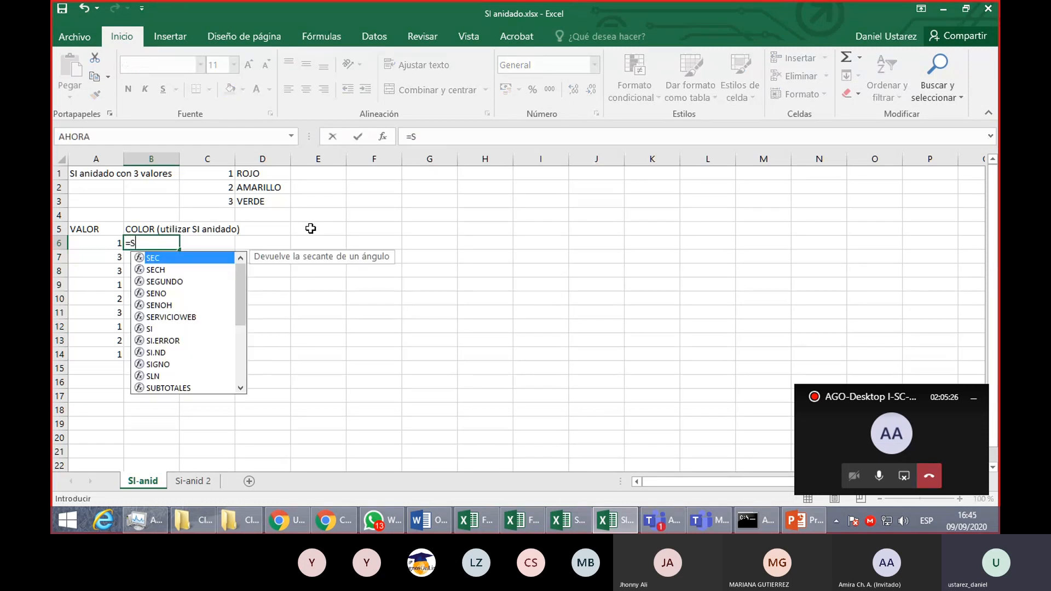
type("I(")
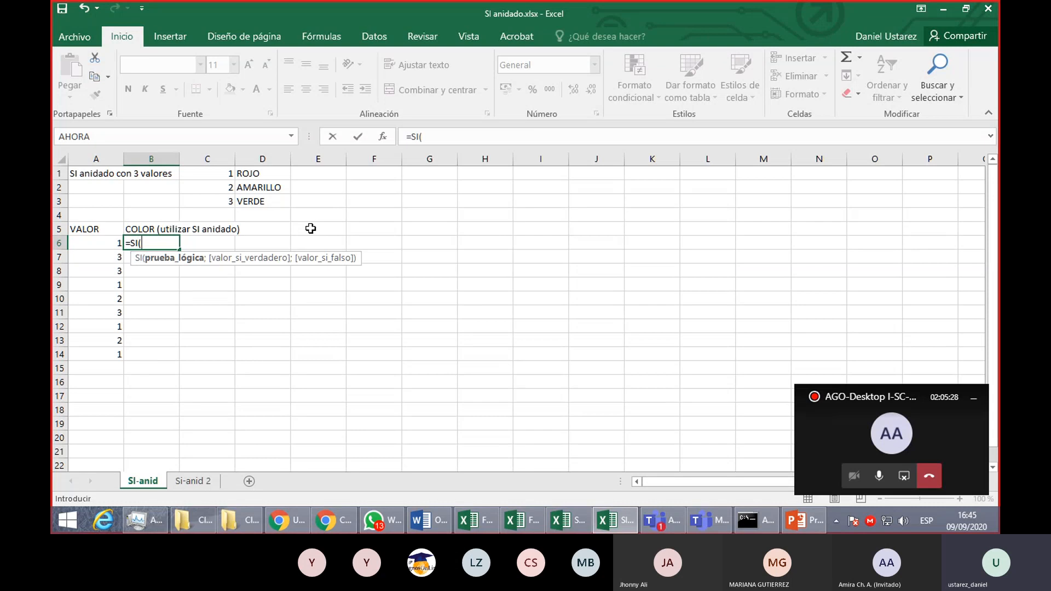
left_click(105, 243)
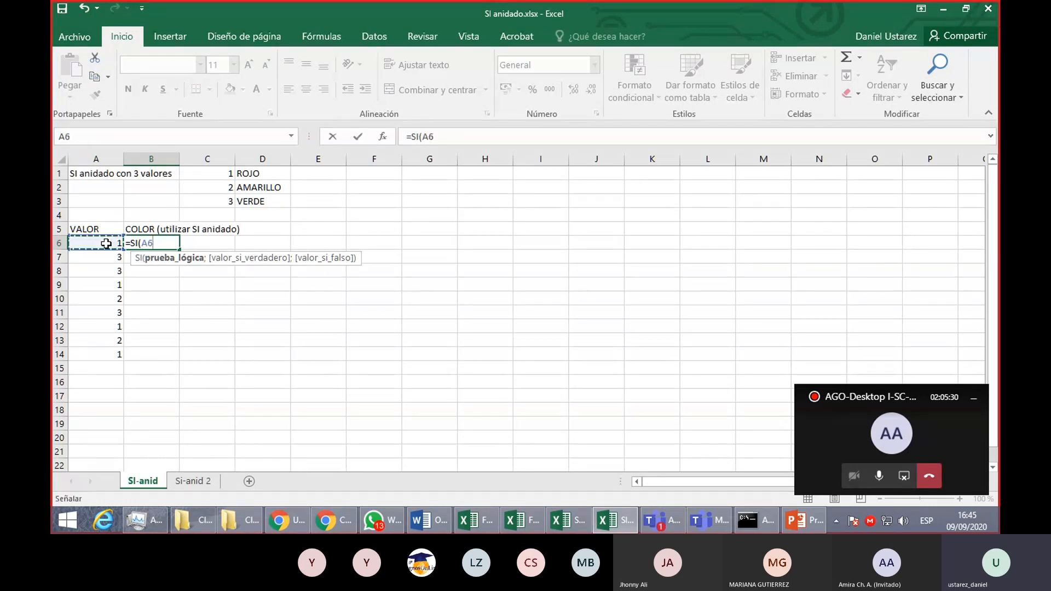
type("=1;")
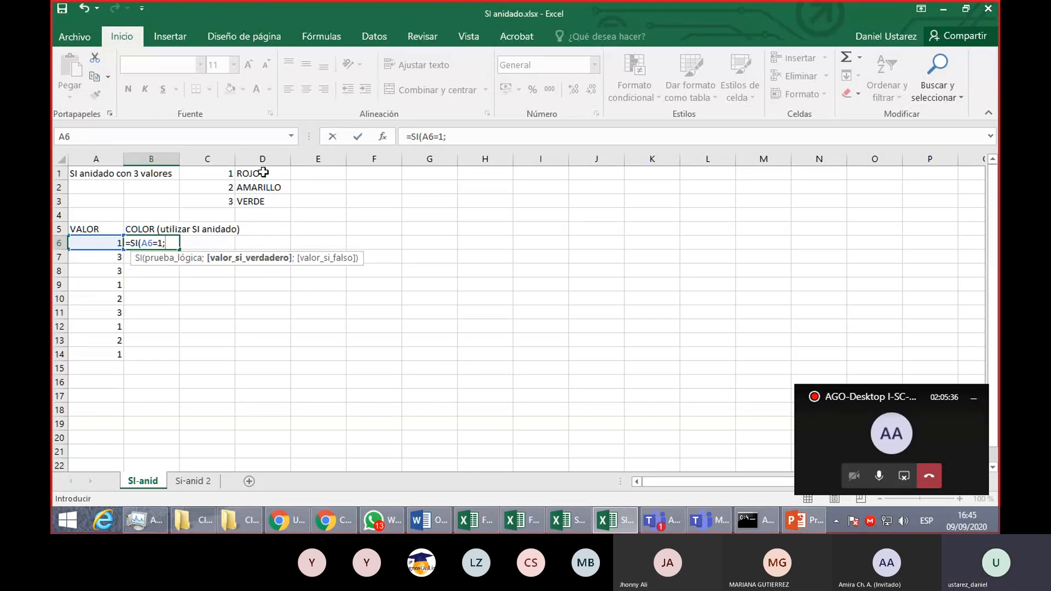
left_click(264, 173)
mouse_move(264, 172)
left_mouse_down()
mouse_move(228, 269)
mouse_move(260, 170)
left_mouse_up()
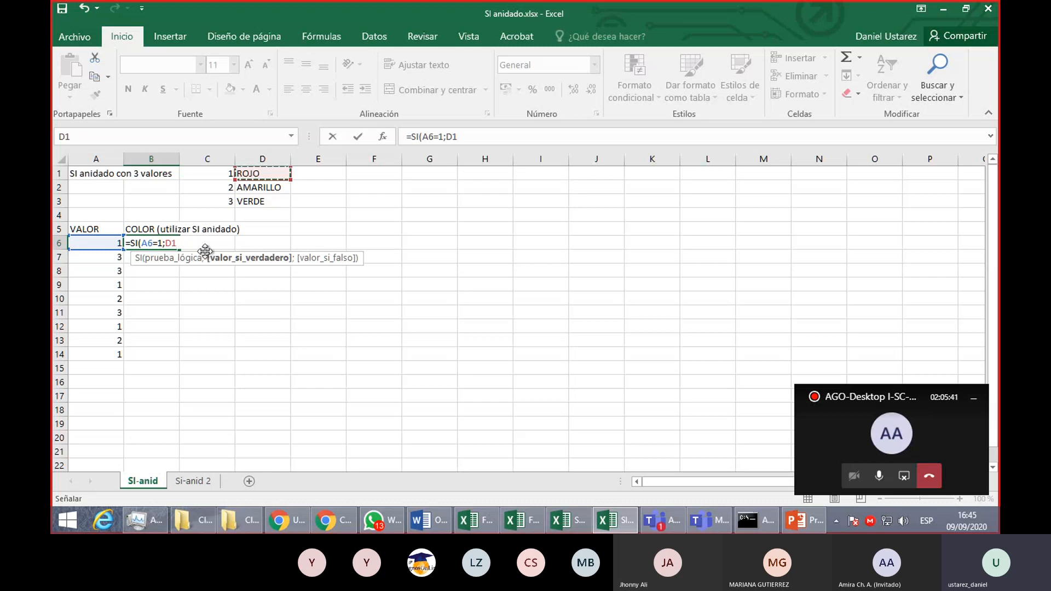
- Rewrite the unfinished SI test in B6 to compare A6 with cell C1, returning D1 when true
key("BackSpace")
key("BackSpace")
key("BackSpace")
key("BackSpace")
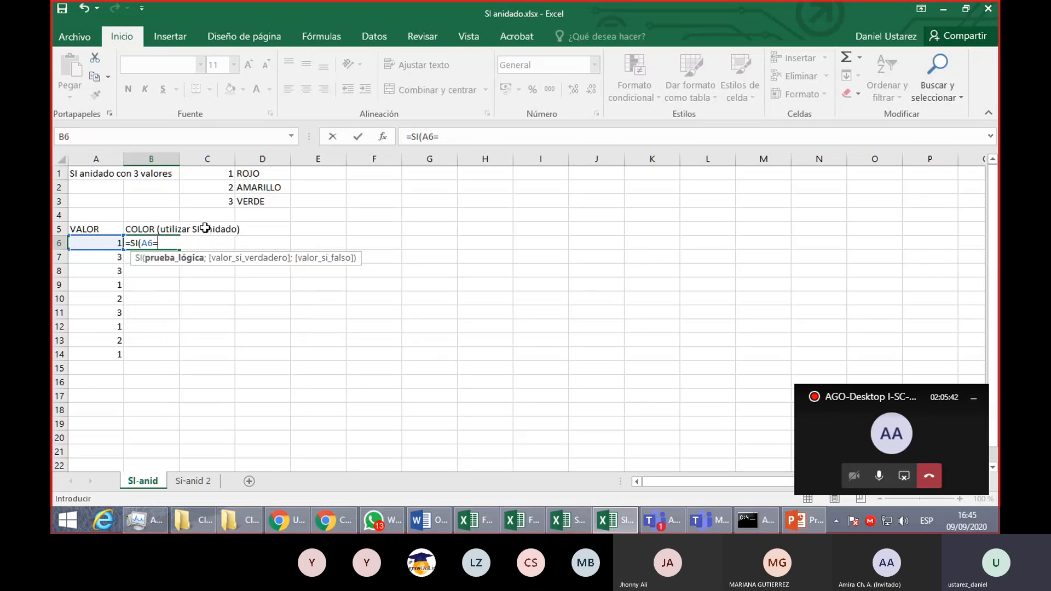
left_click(222, 171)
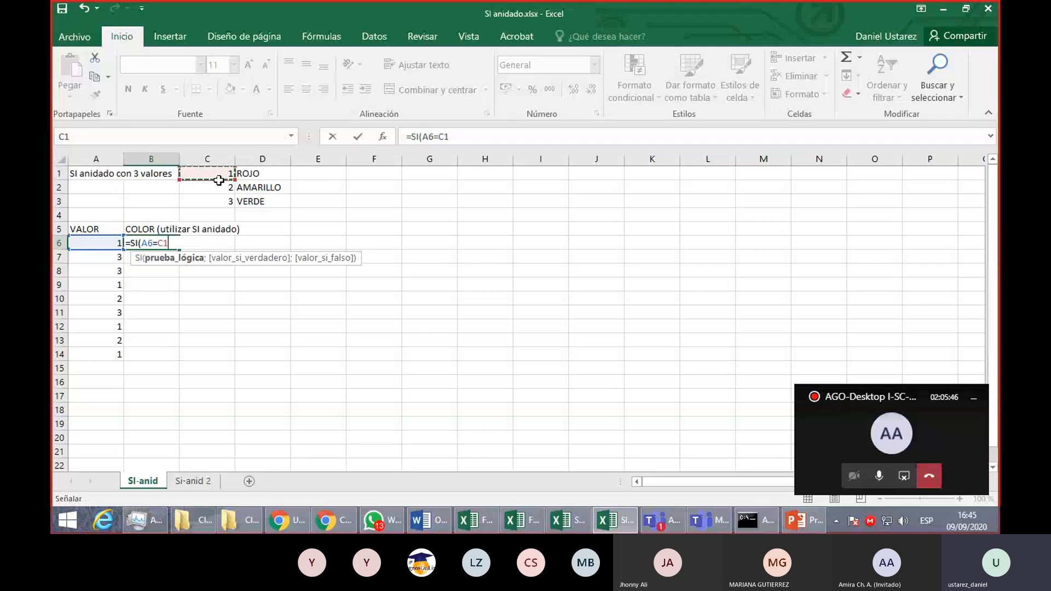
type(";")
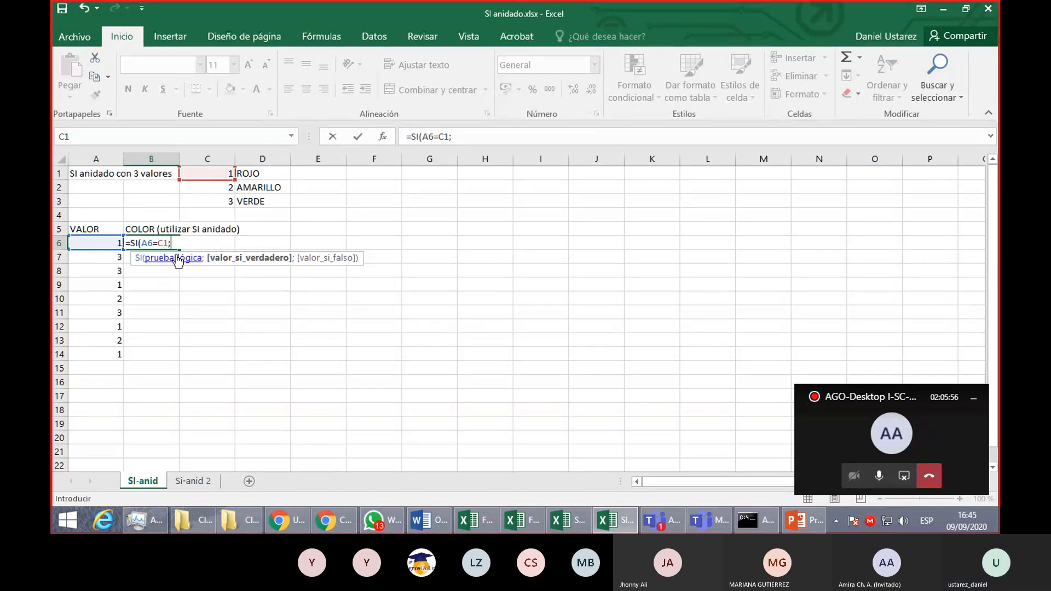
left_click(265, 173)
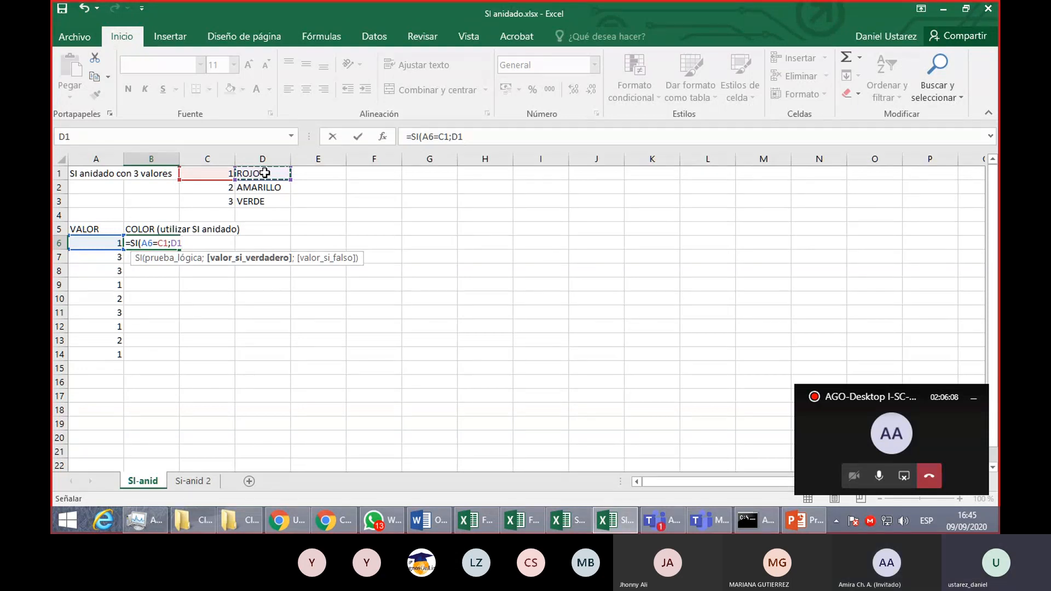
type(";")
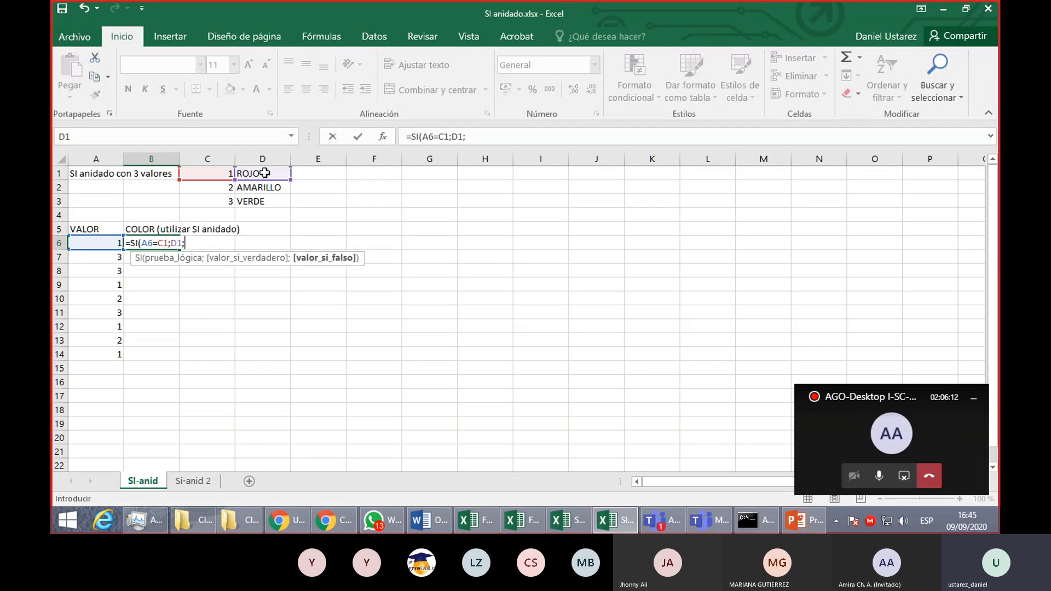
type("SI(")
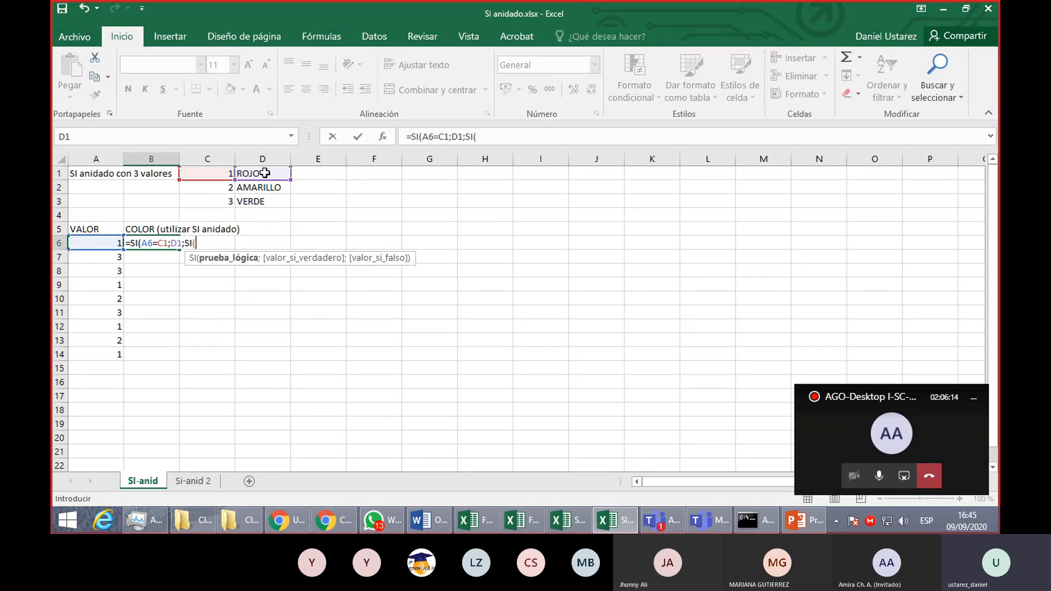
- Complete the B6 formula with a nested SI that tests A6=C2, returning D2 when true and D3 otherwise
left_click(94, 242)
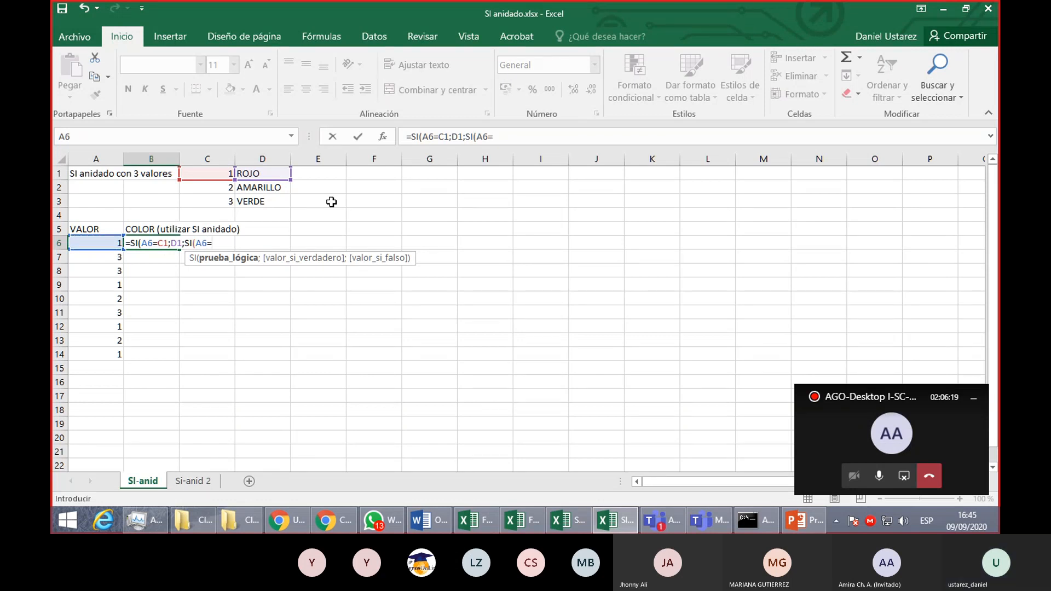
type("=")
left_click(219, 189)
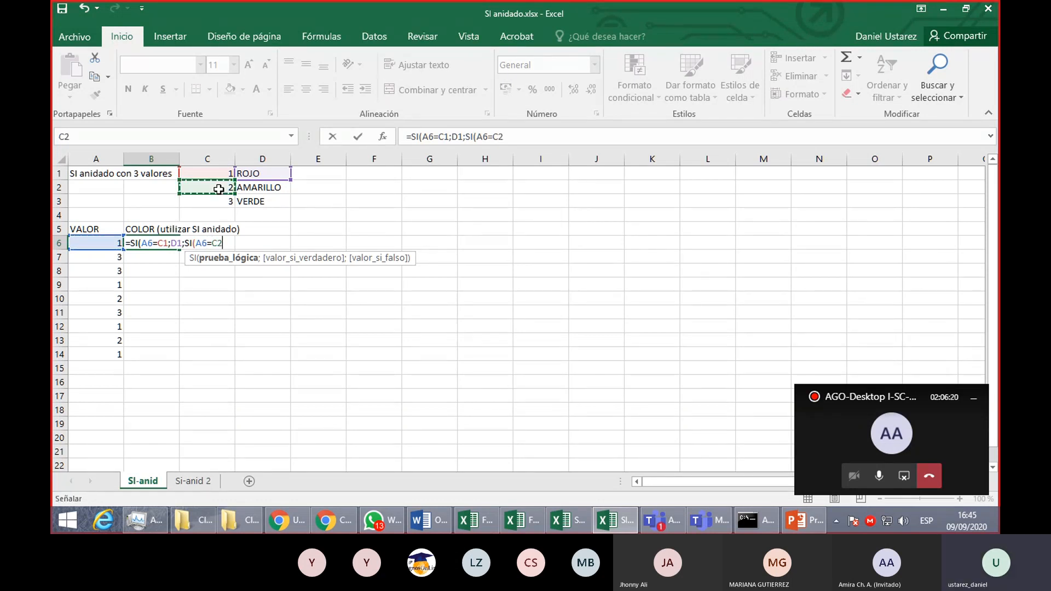
type(";")
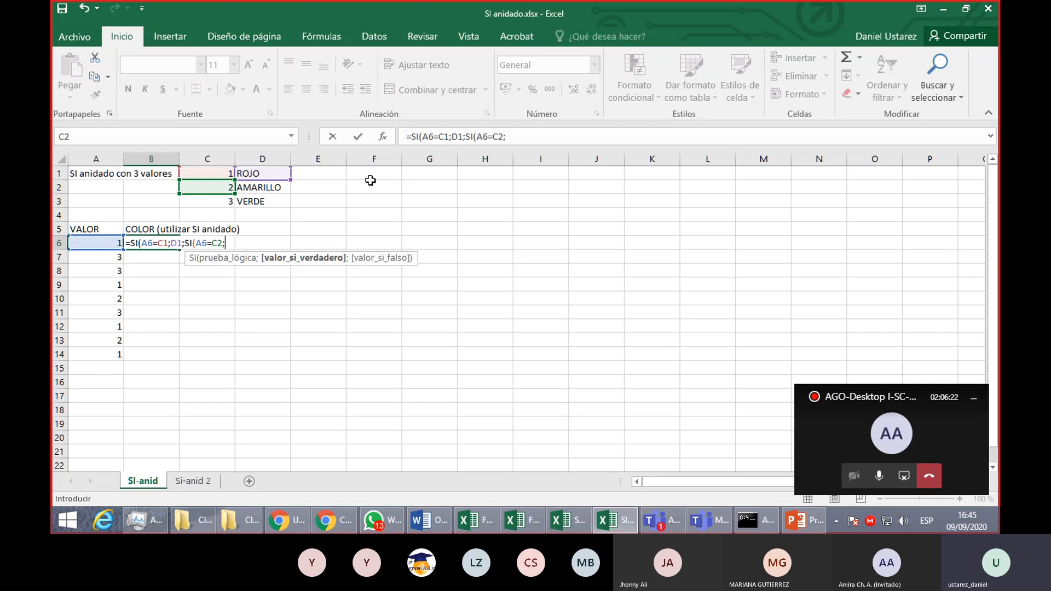
left_click(268, 186)
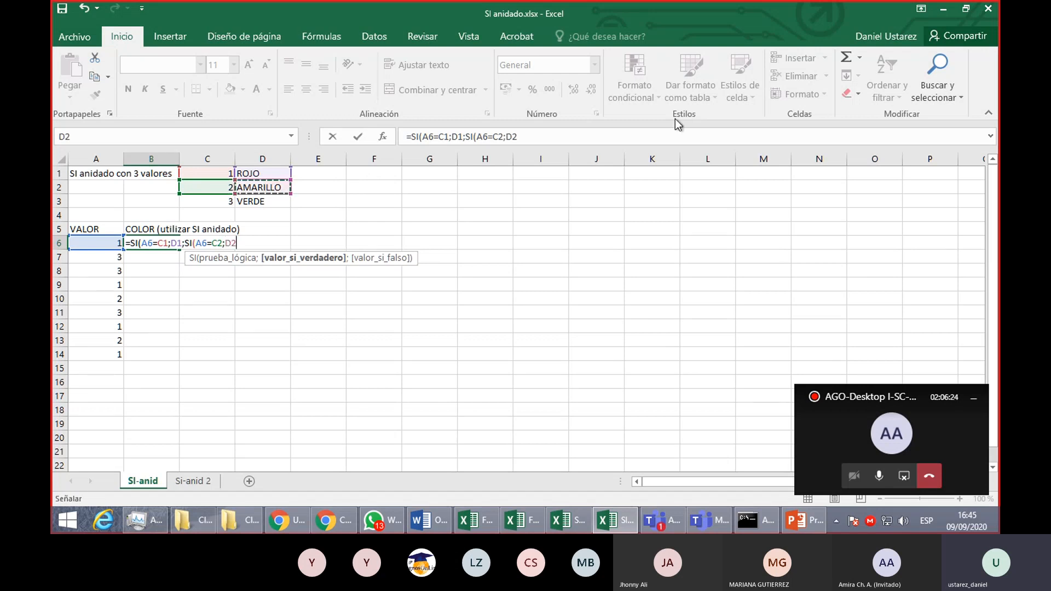
type(";")
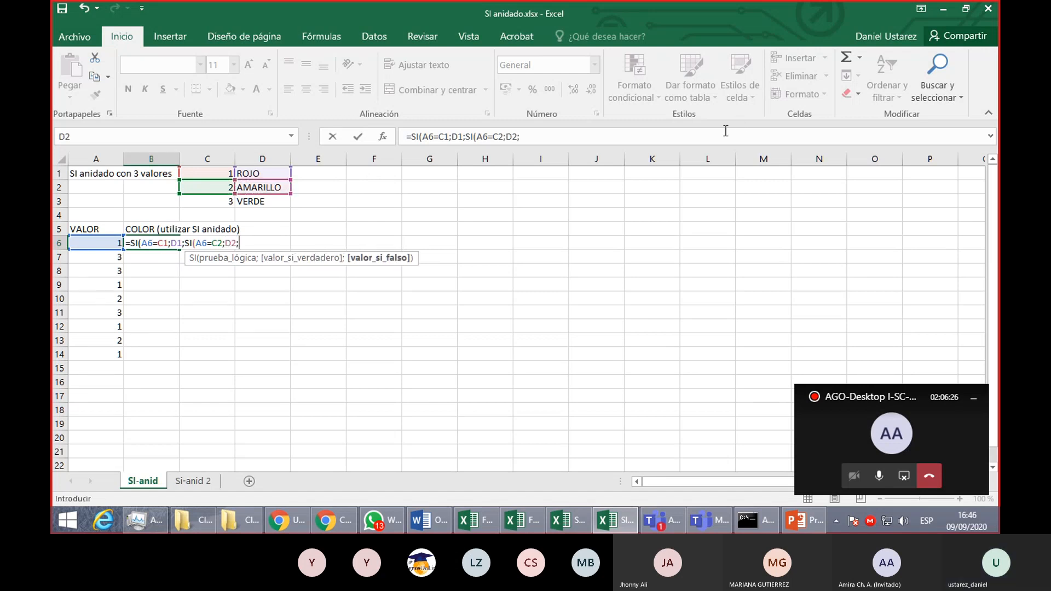
left_click(265, 202)
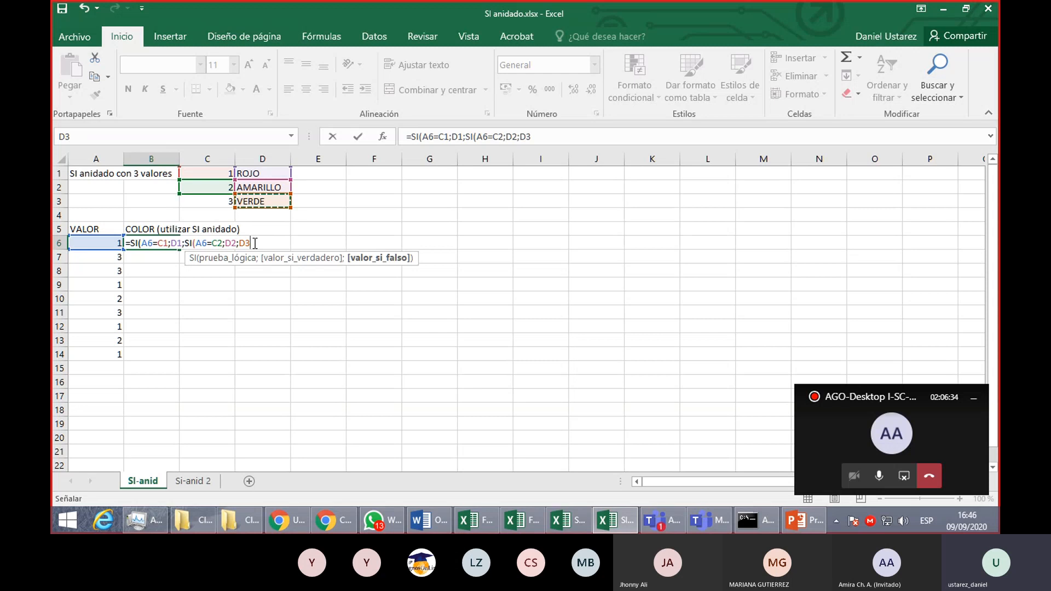
type("))")
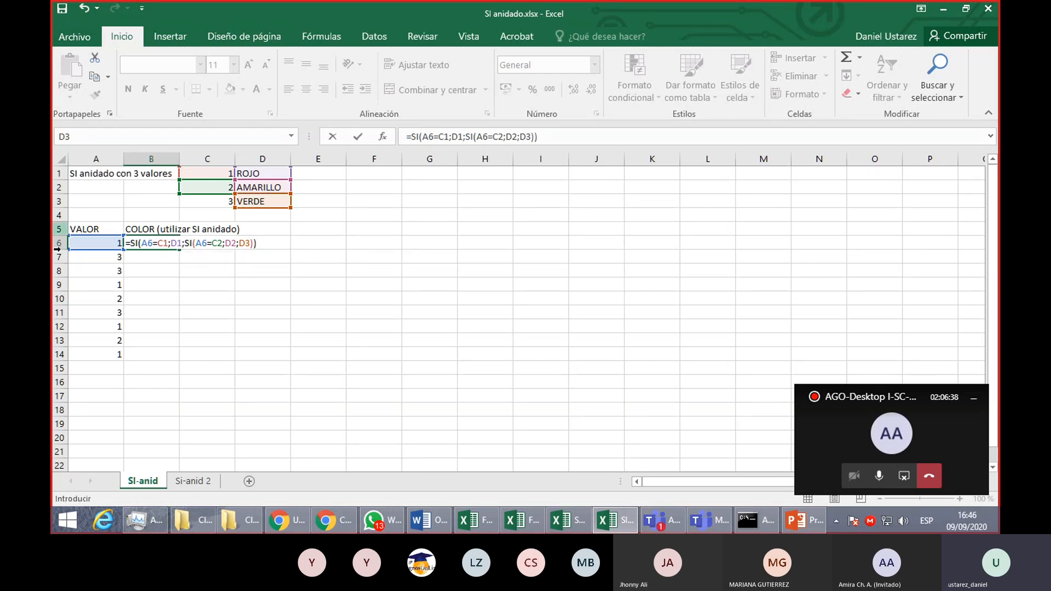
key("Return")
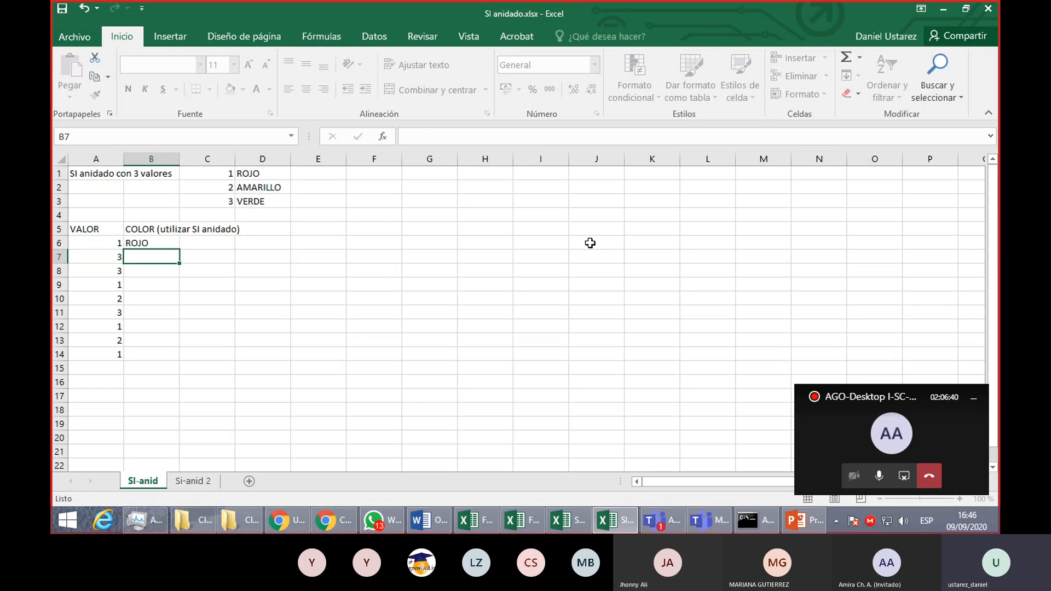
- Fill the B6 formula down through B14 and inspect the cell references of the copy in B7
left_click(157, 248)
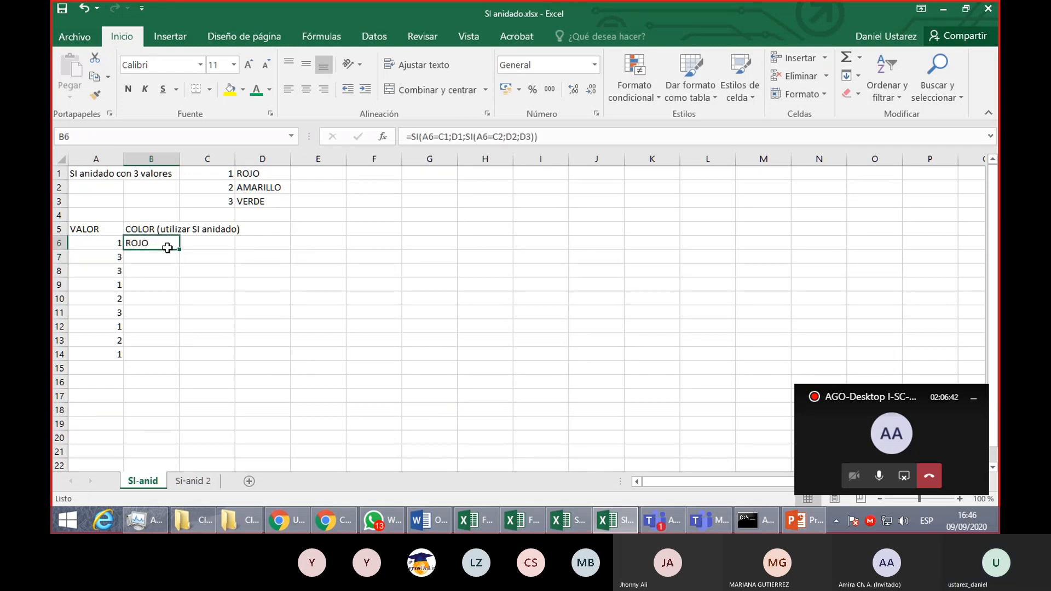
left_click_drag(180, 249, 175, 362)
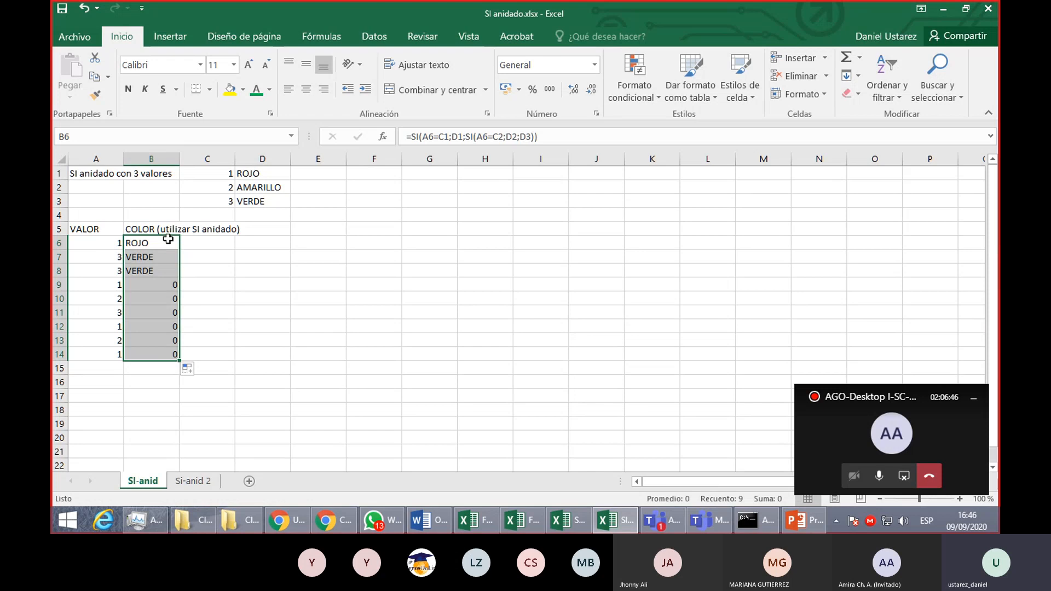
left_click(168, 240)
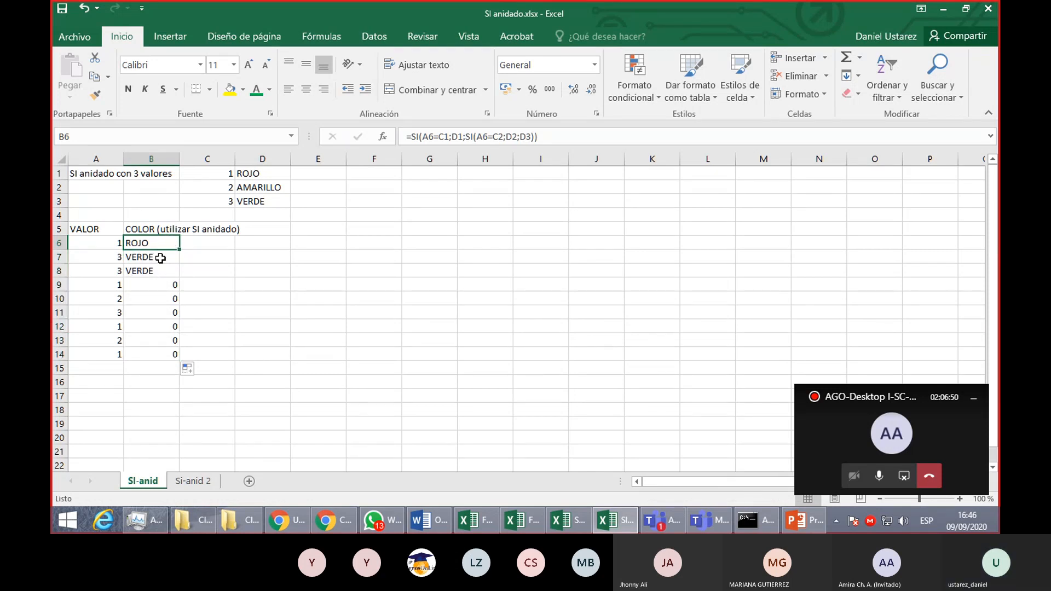
double_click(161, 257)
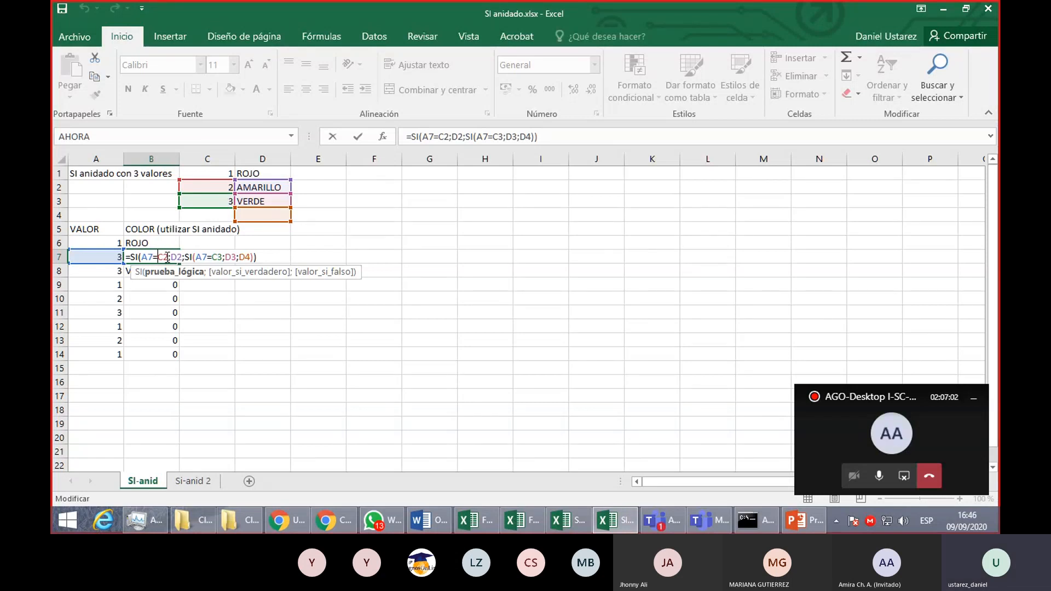
key("ctrl+Return")
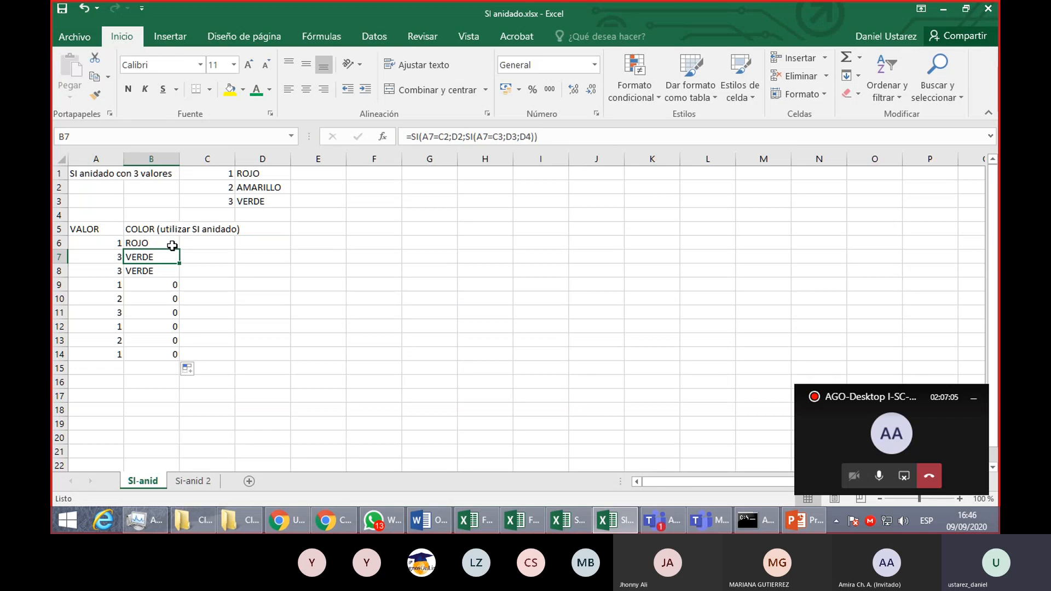
- Make the C1 and D1 references absolute ($C$1 and $D$1) in the B6 formula
left_click(169, 242)
double_click(170, 241)
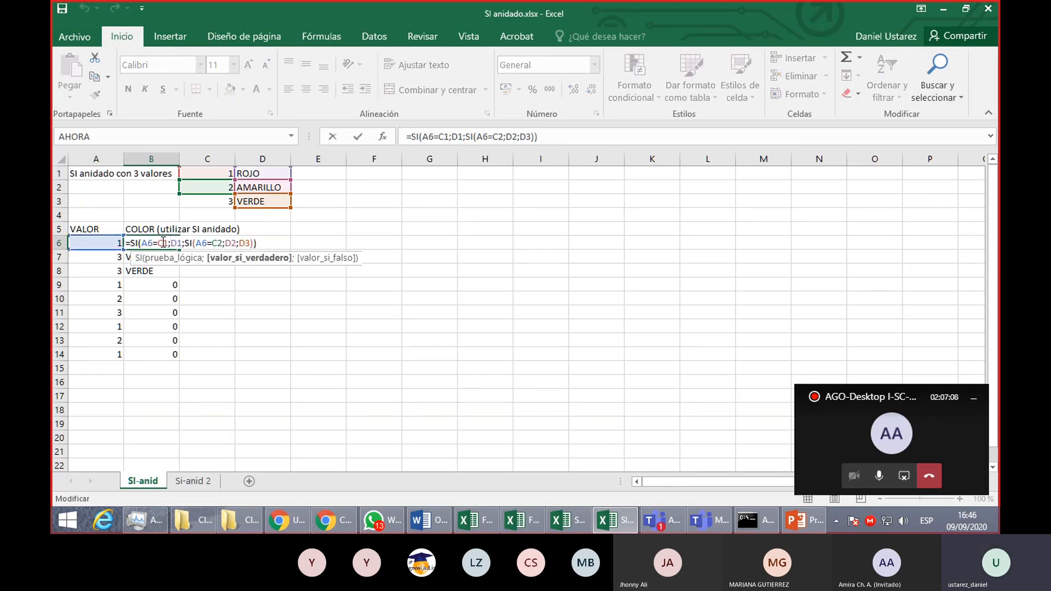
left_click(163, 243)
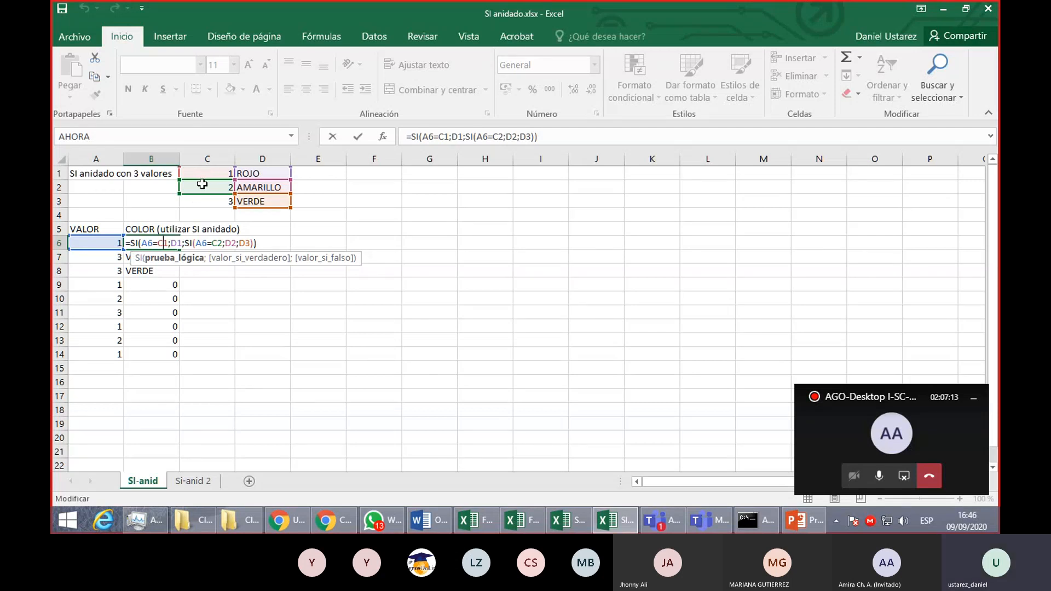
key("F4")
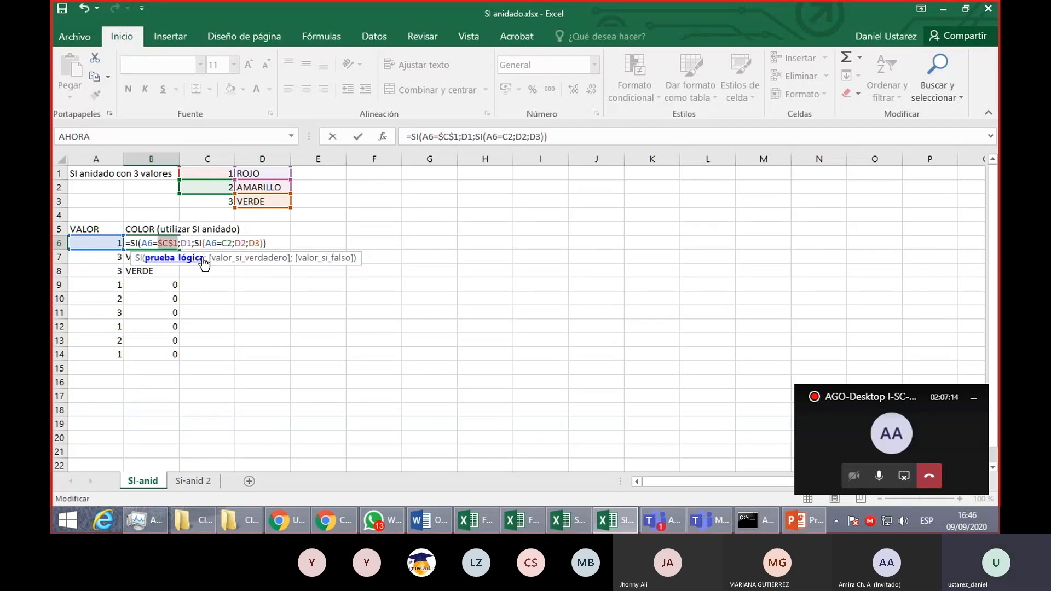
left_click(189, 242)
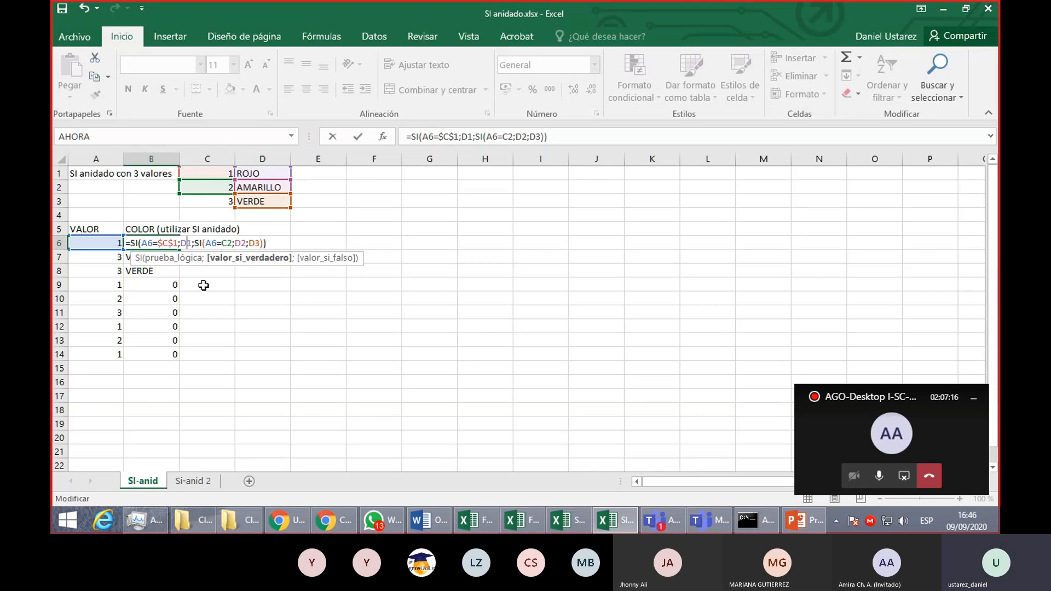
key("F4")
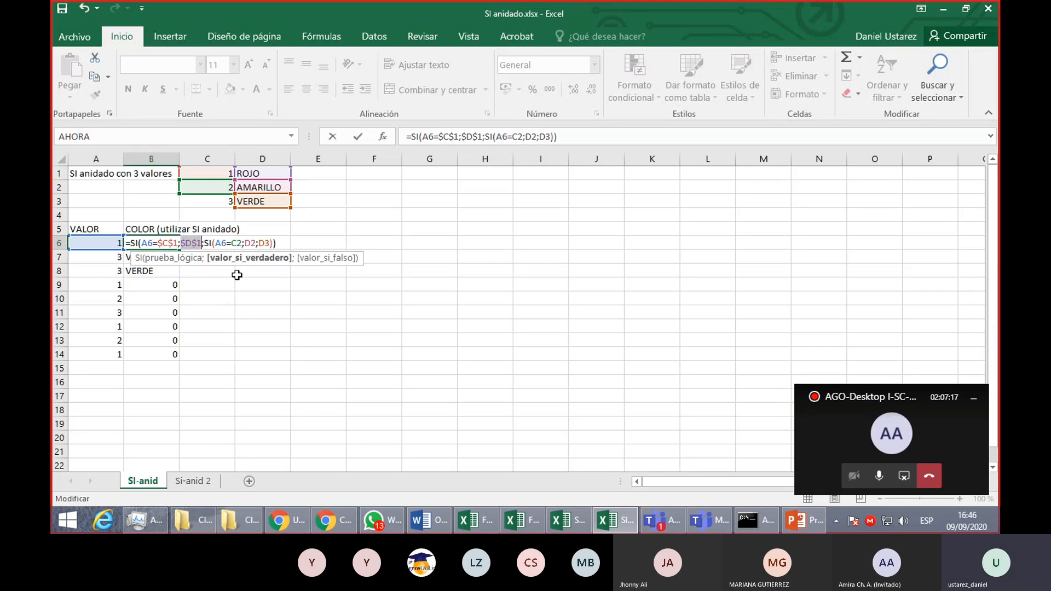
- Make the nested SI's references to D2, D3 and C2 absolute in the B6 formula and accept it
left_click(254, 243)
key("F4")
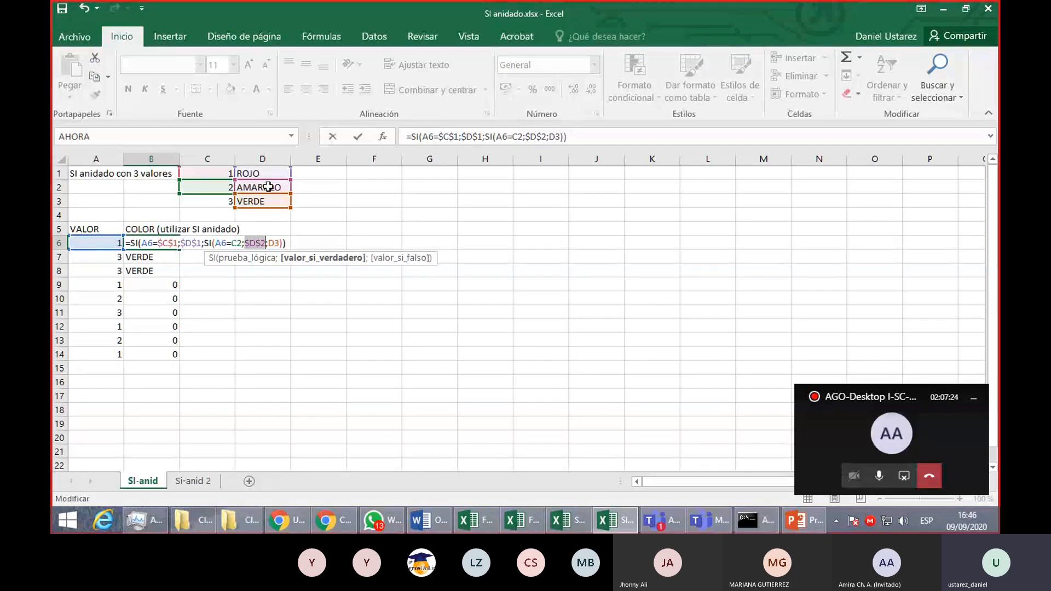
left_click(275, 243)
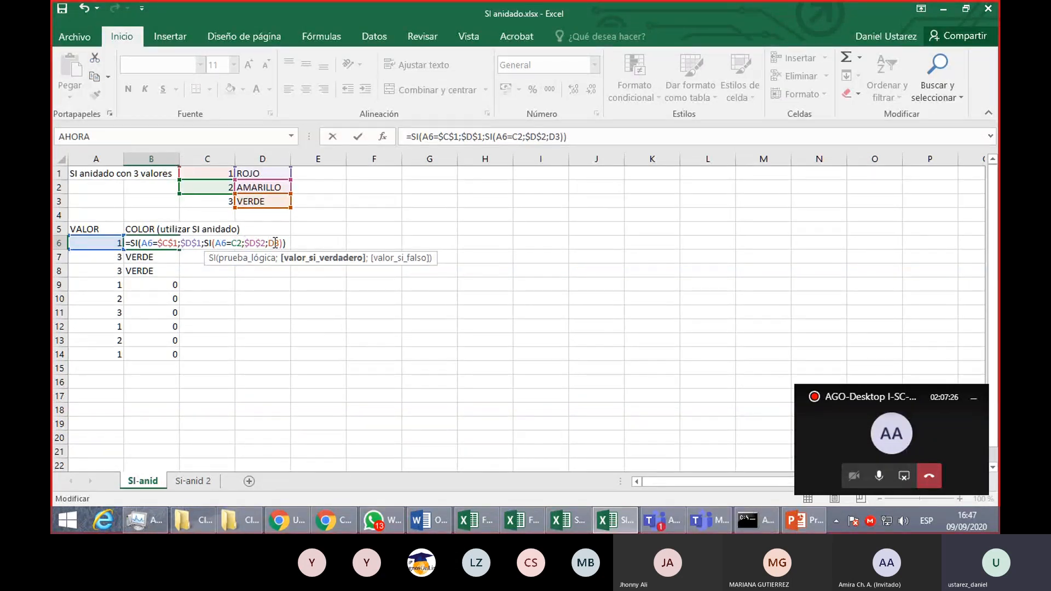
key("F4")
left_click(234, 242)
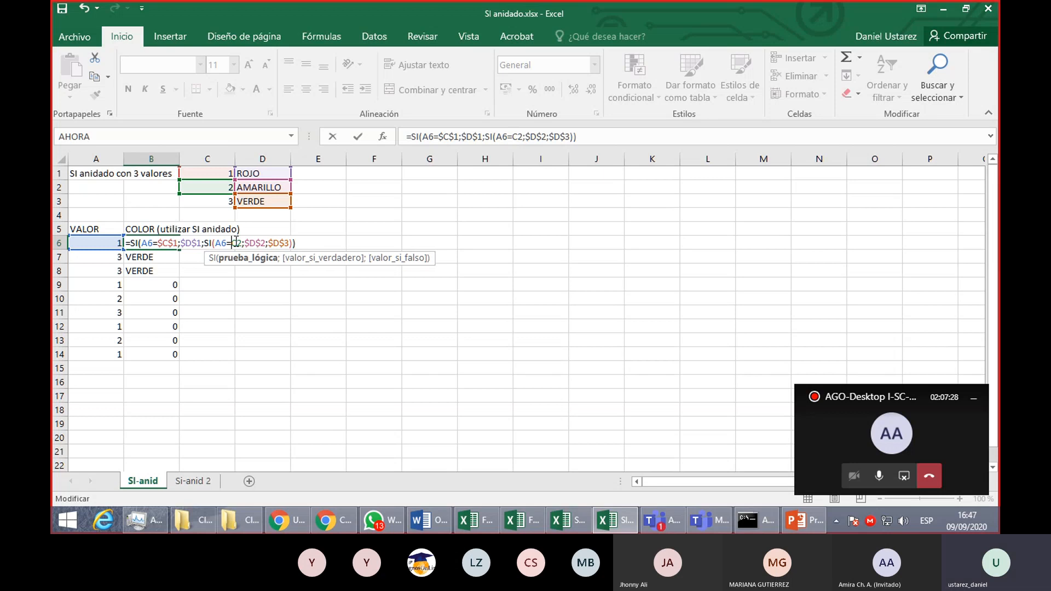
left_click_drag(234, 242, 244, 243)
key("F4")
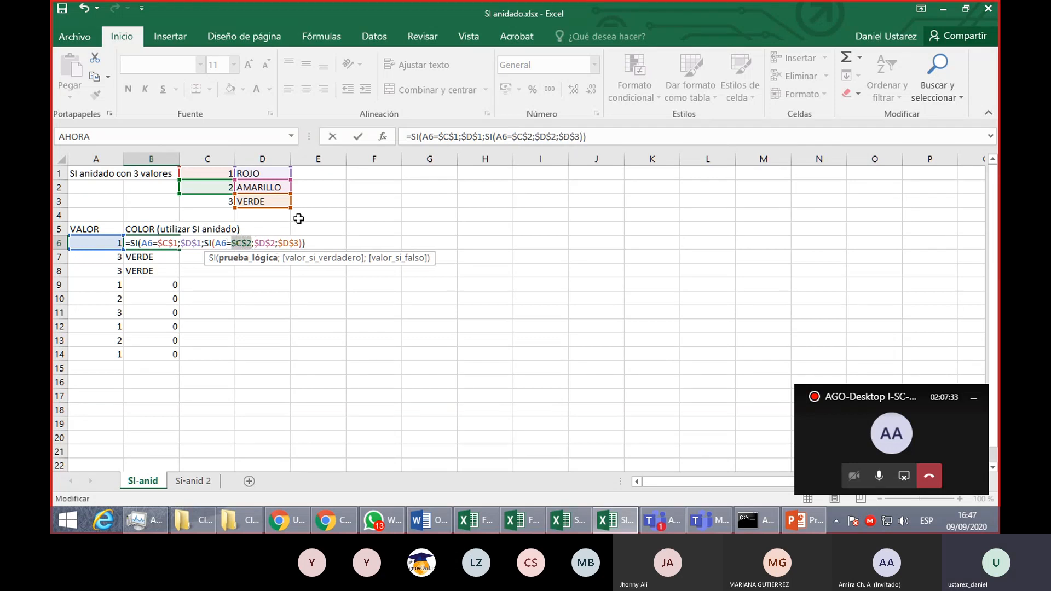
key("Return")
- Fill the B6 formula down through B14 and inspect the cell references in B6, B10 and B13
left_click(174, 244)
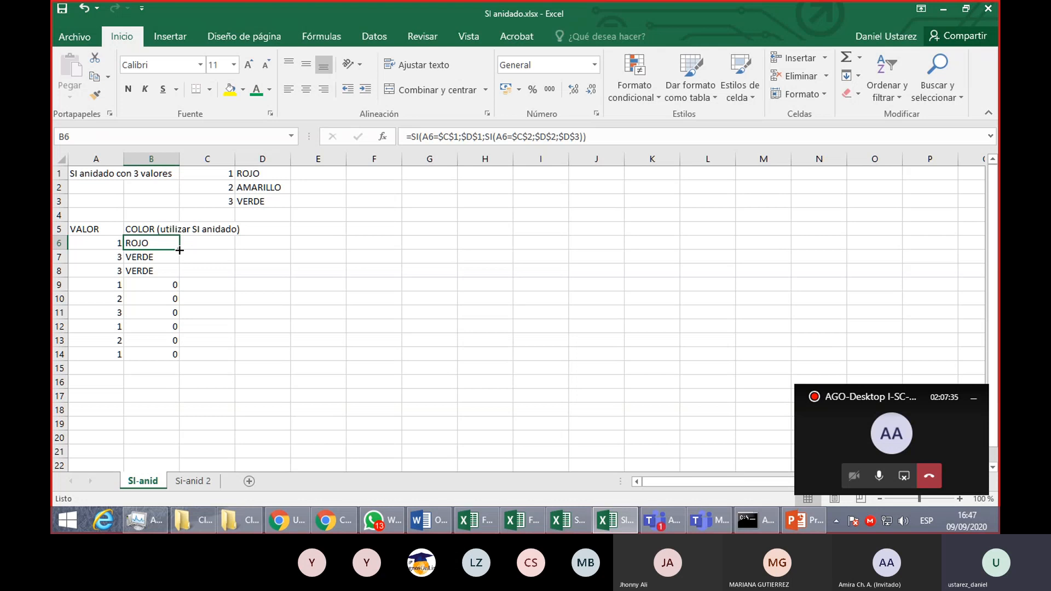
left_click_drag(179, 251, 175, 357)
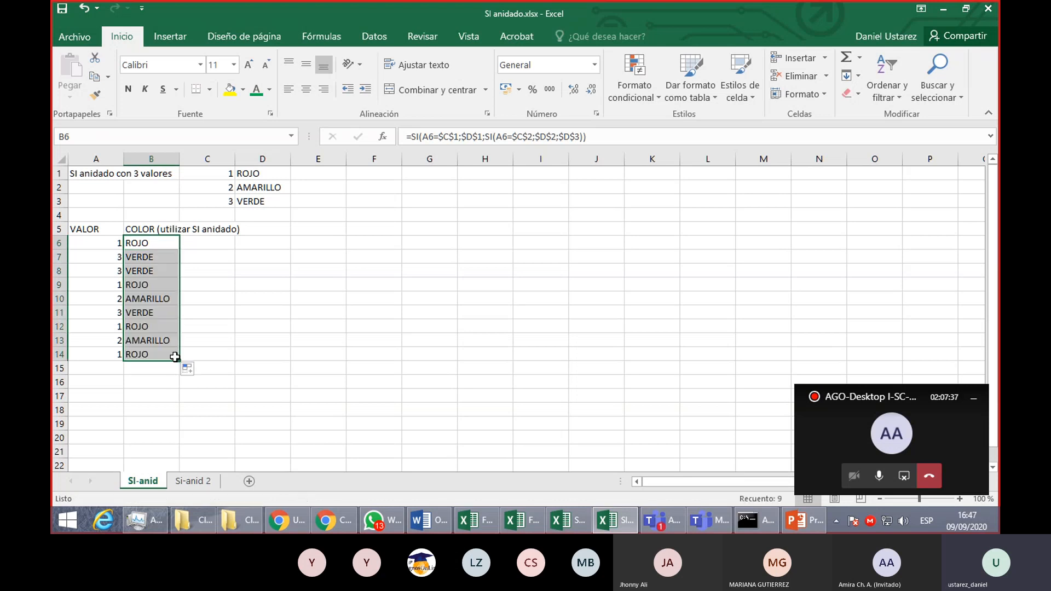
double_click(165, 243)
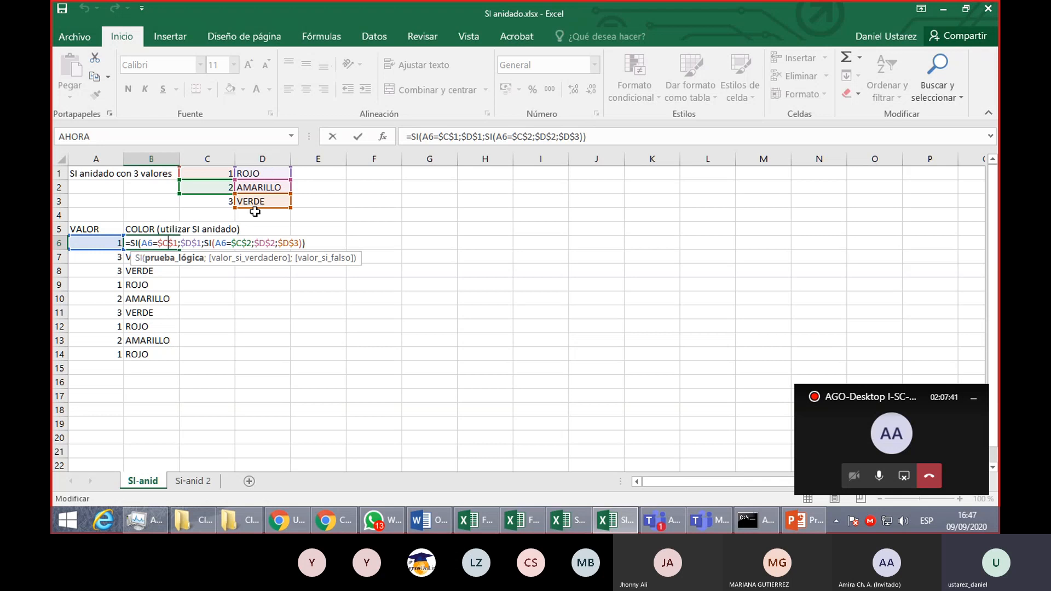
key("Escape")
double_click(155, 299)
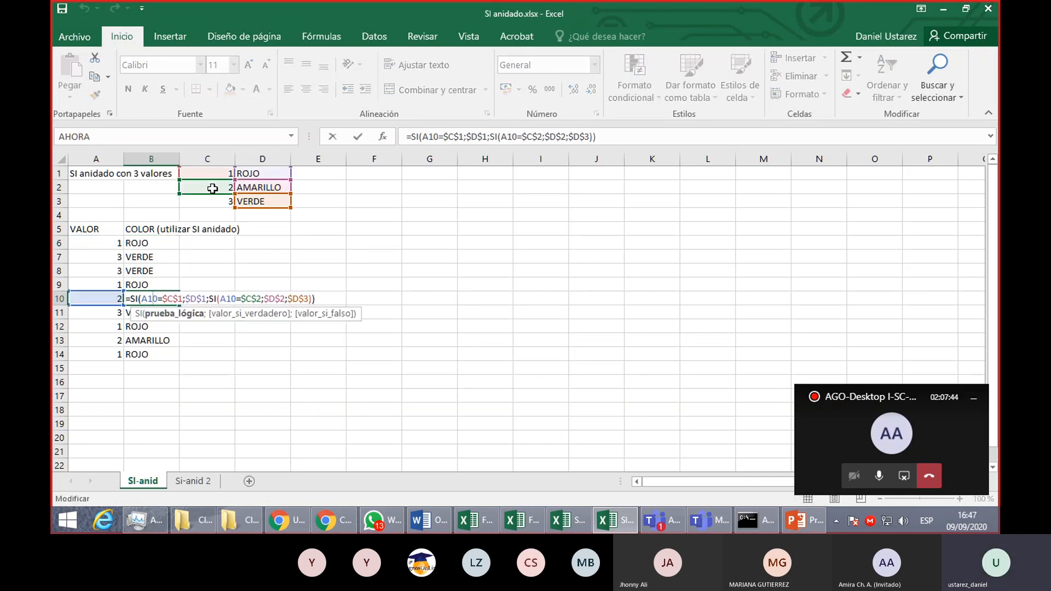
key("Escape")
double_click(153, 340)
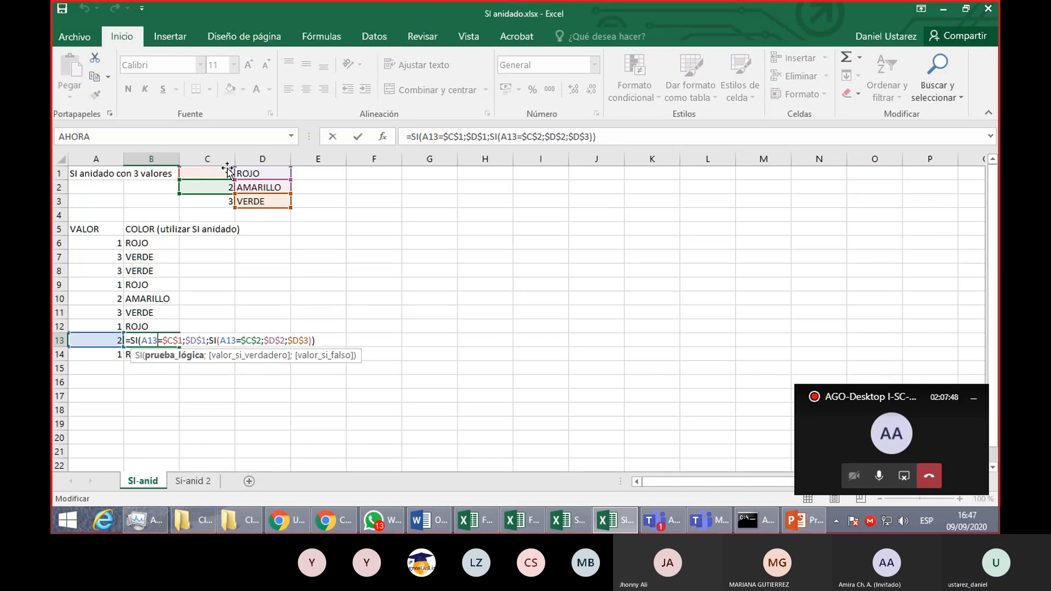
key("Escape")
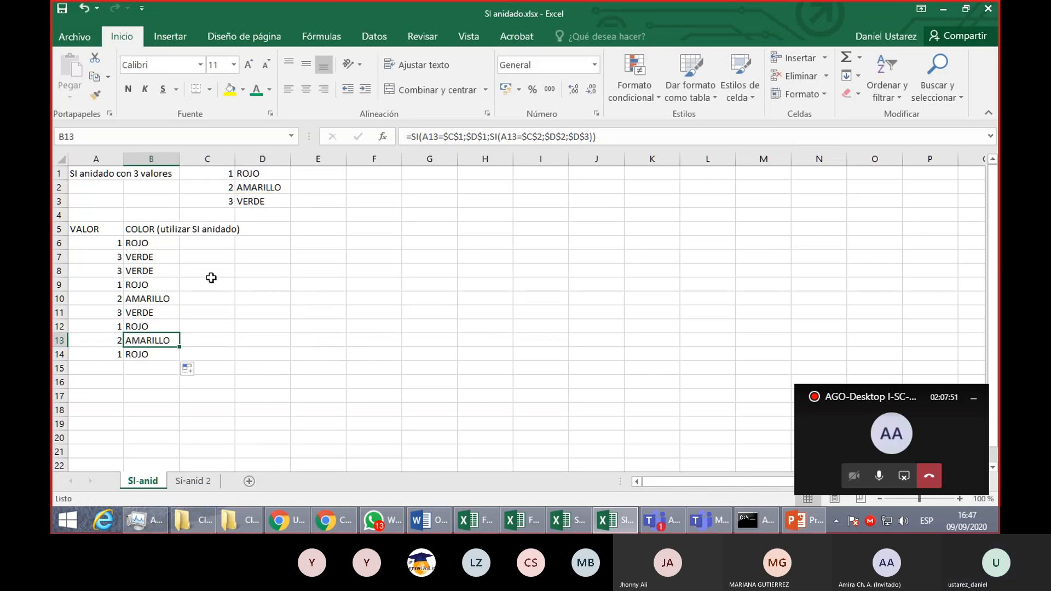
- Undo the last fill and inspect the relative references in the B10 formula for comparison
key("ctrl+z")
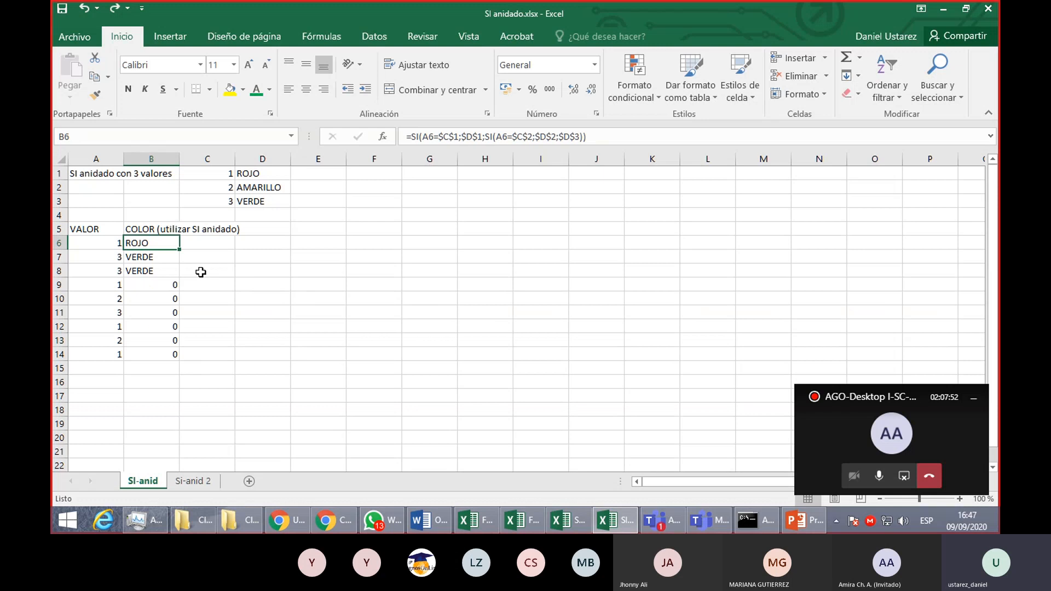
double_click(173, 298)
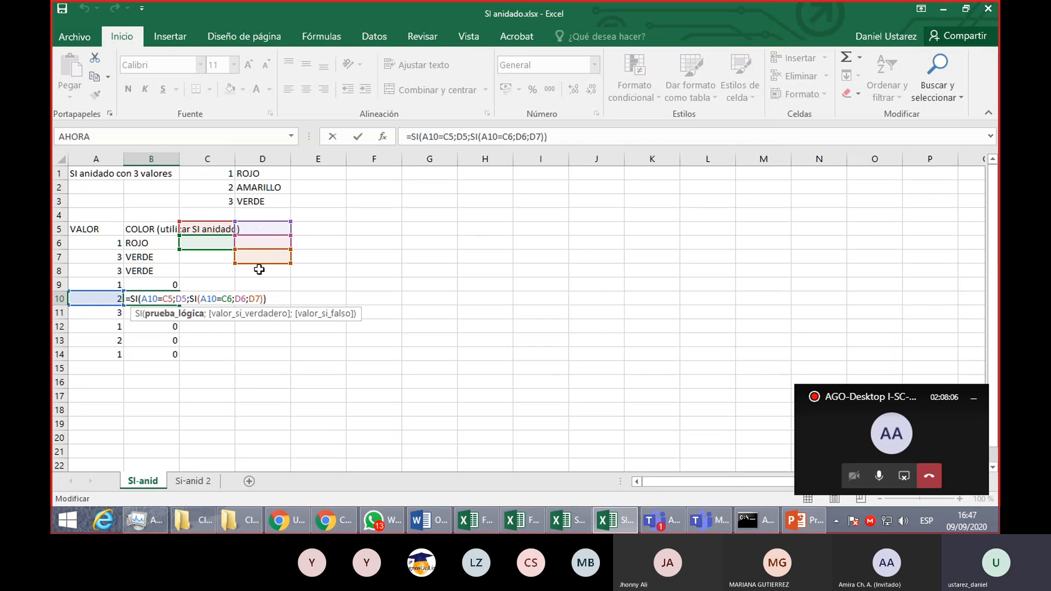
key("Escape")
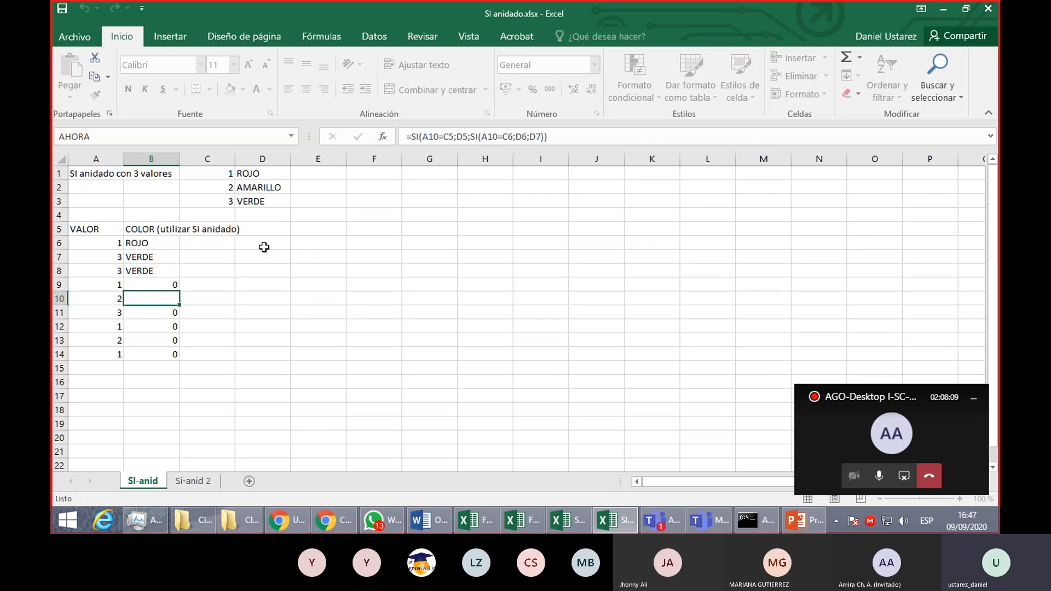
- Examine the B6 formula argument by argument, matching each absolute reference to its key cell in C1:D3
double_click(153, 241)
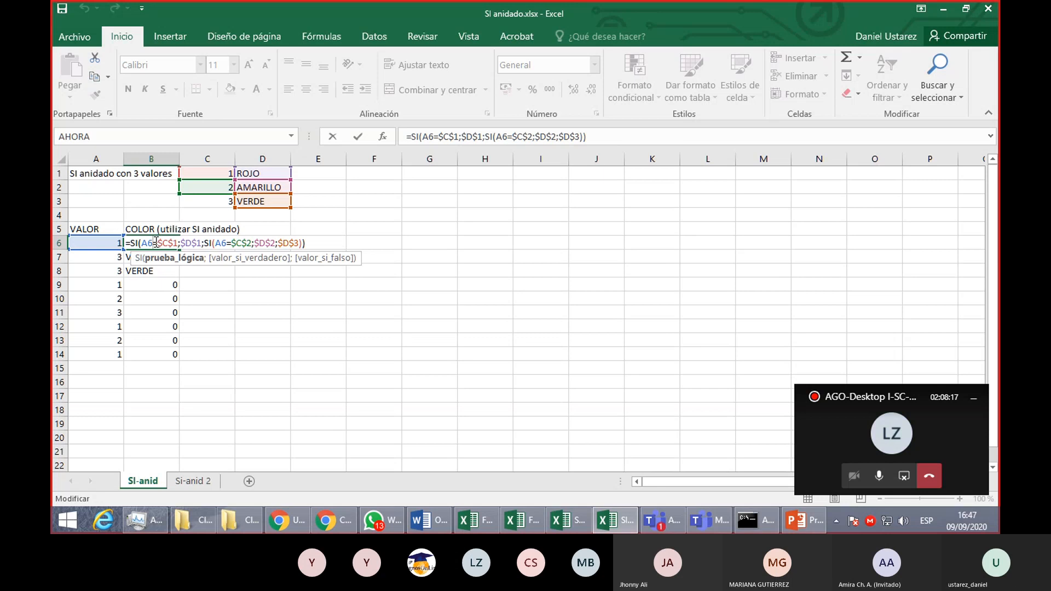
left_click_drag(159, 243, 178, 243)
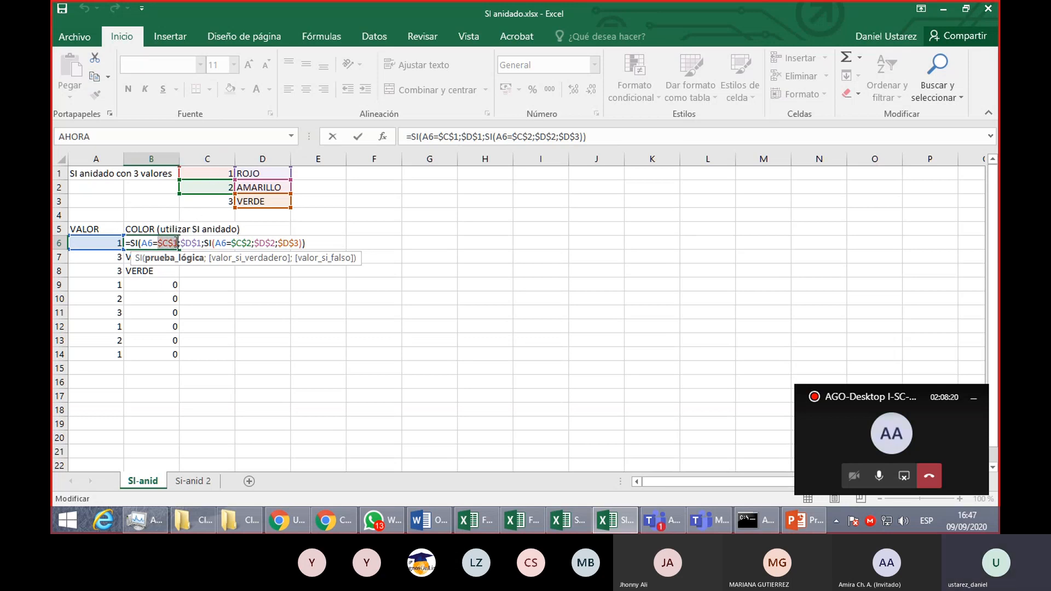
left_click_drag(181, 242, 202, 243)
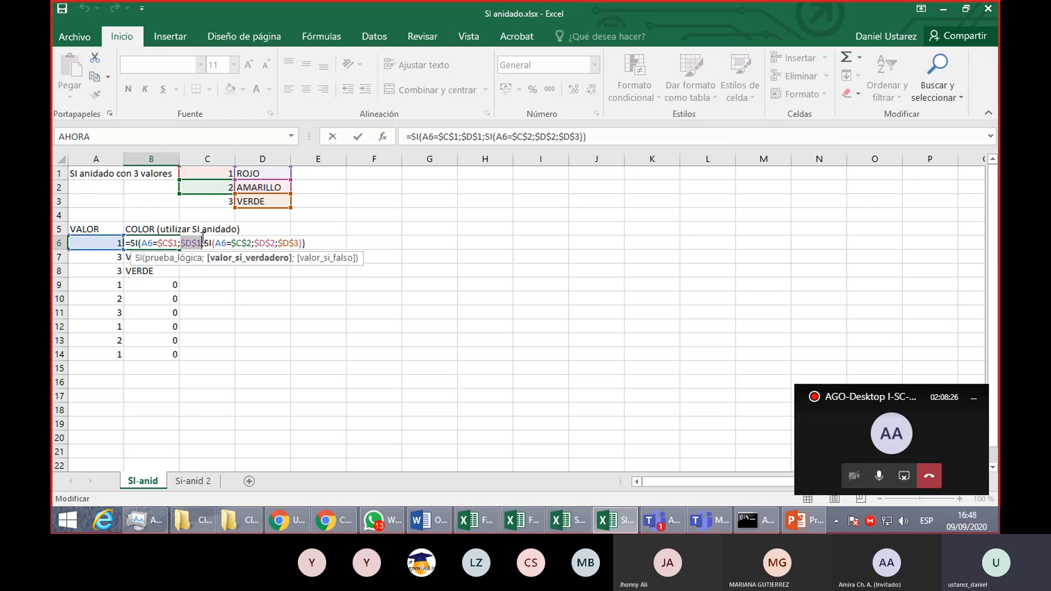
left_click(195, 245)
left_click(182, 245)
left_click(245, 244)
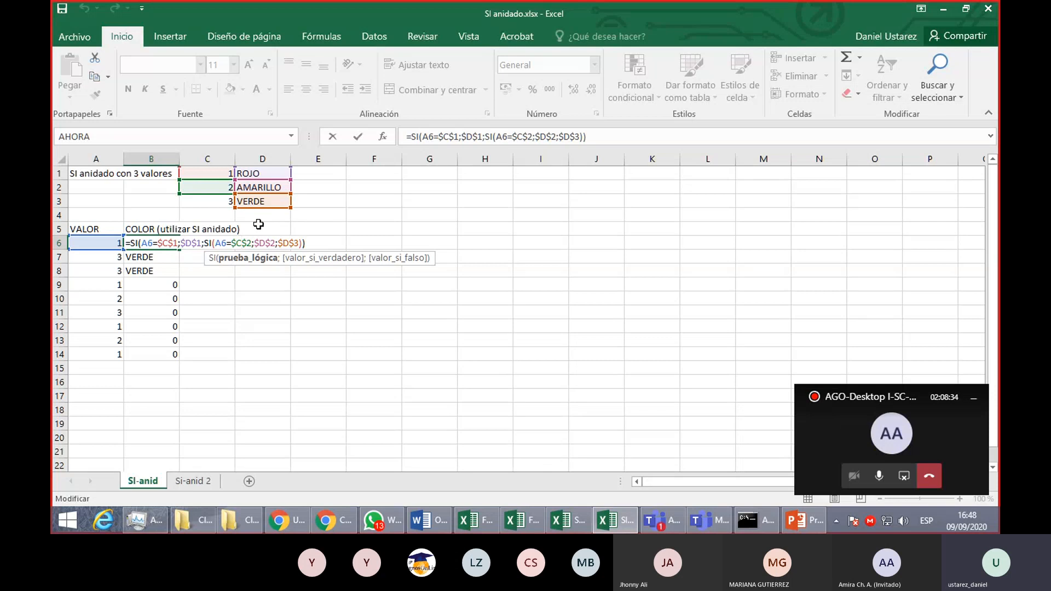
left_click(269, 243)
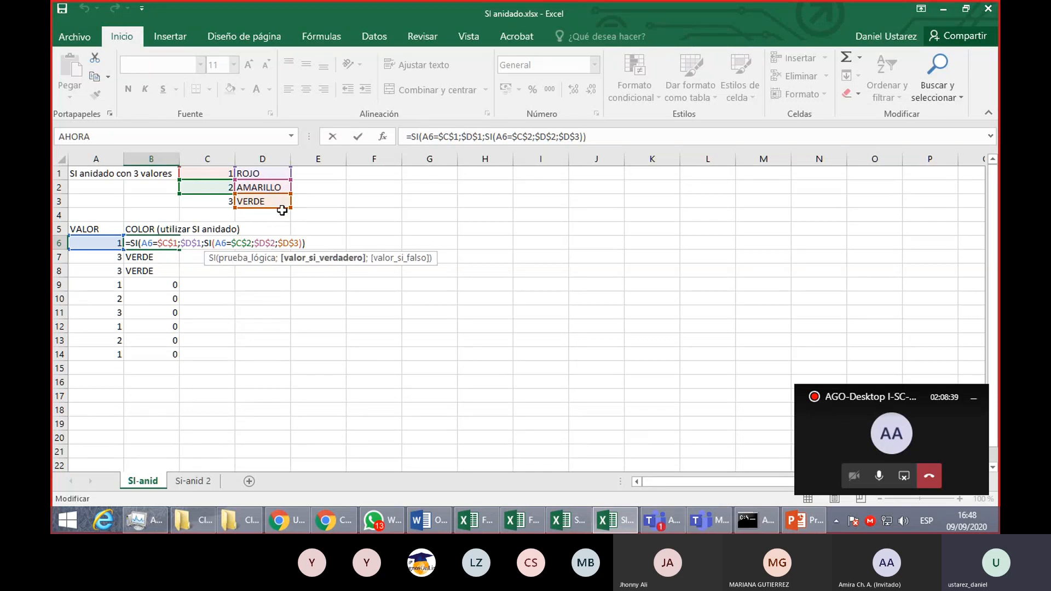
left_click(291, 243)
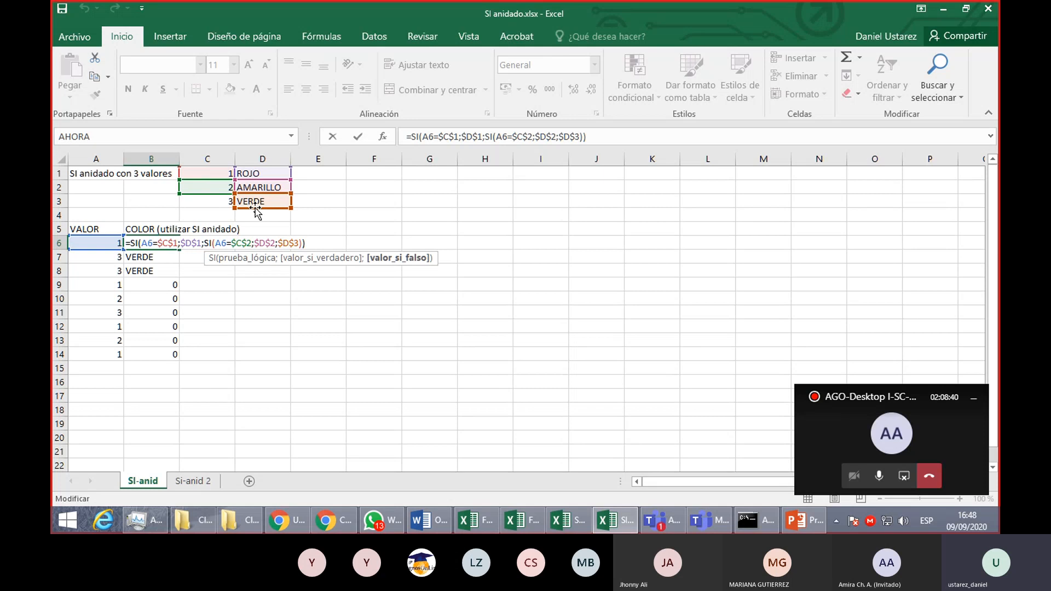
key("Return")
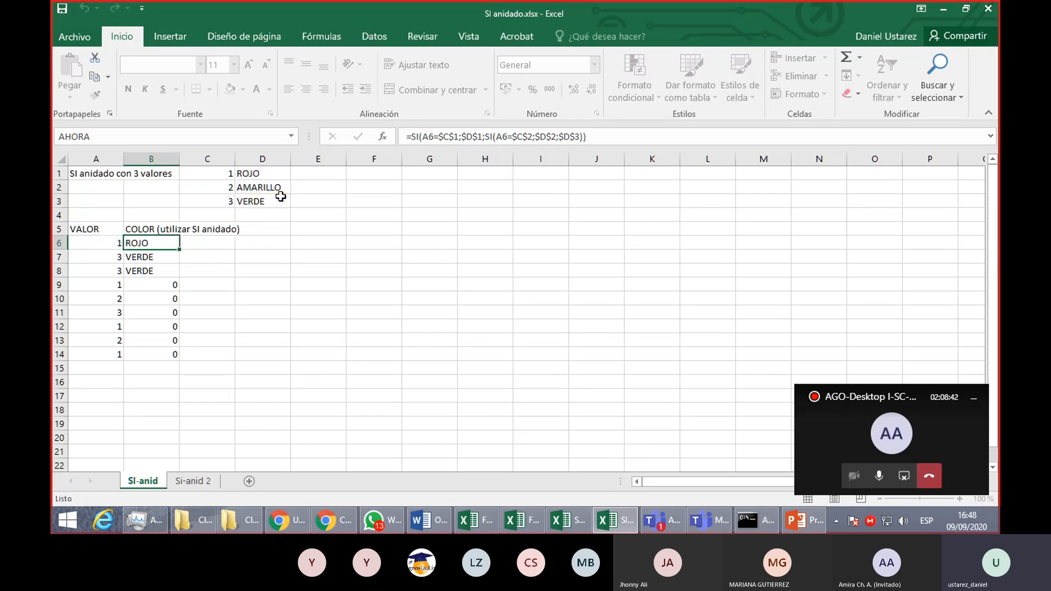
- Fill the B6 formula with absolute references down through B14
left_click(159, 243)
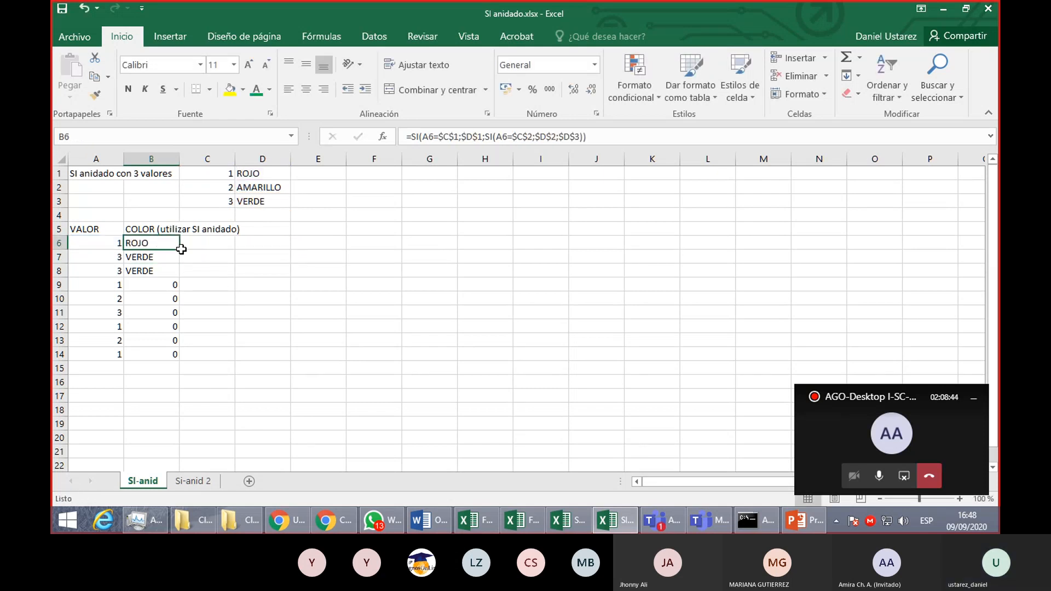
left_click_drag(181, 247, 165, 344)
left_click(165, 245)
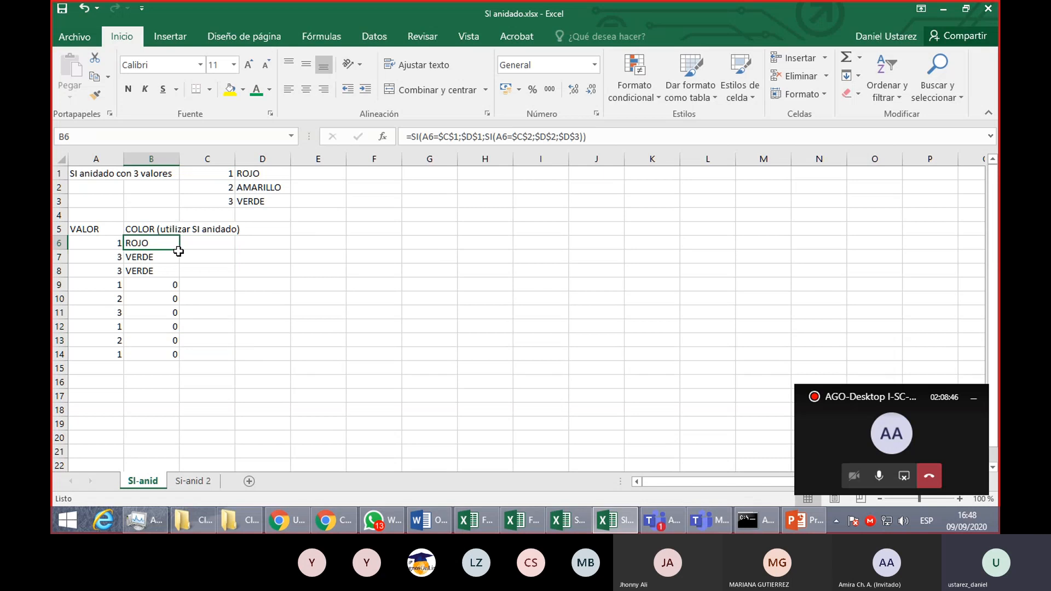
left_click_drag(178, 251, 167, 357)
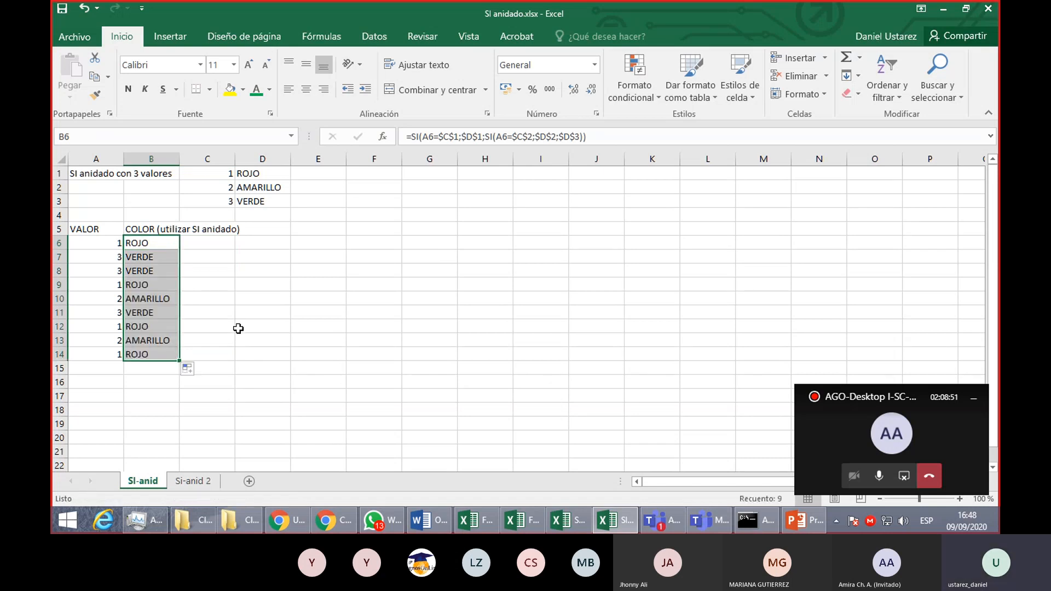
- Open SI anidado extenso.xlsx from the Clase 9 folder and review its TABLA DE IMC and the Altura, Peso and IMC columns
left_click(206, 514)
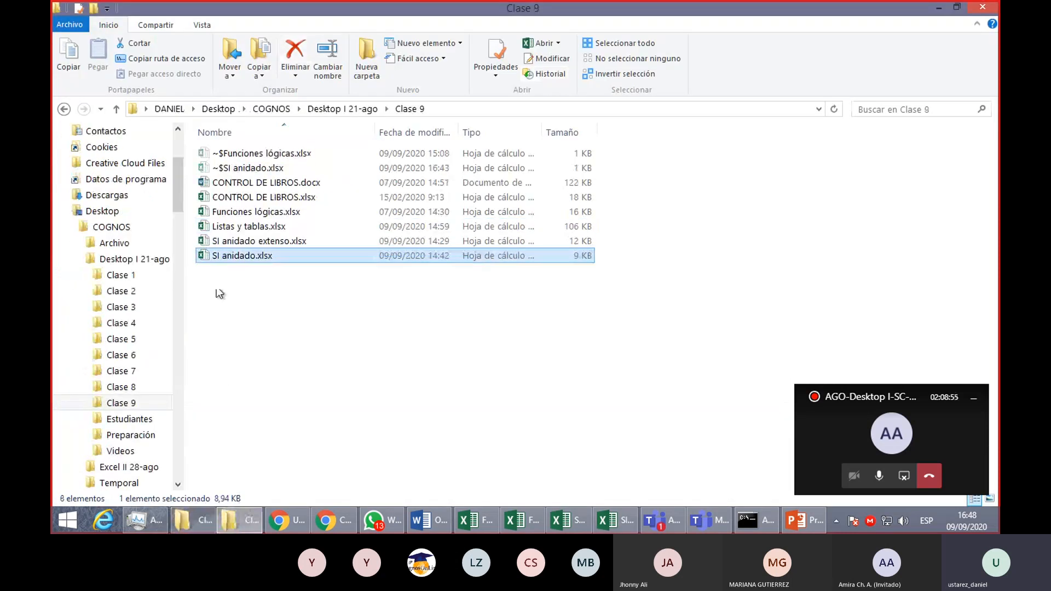
double_click(253, 242)
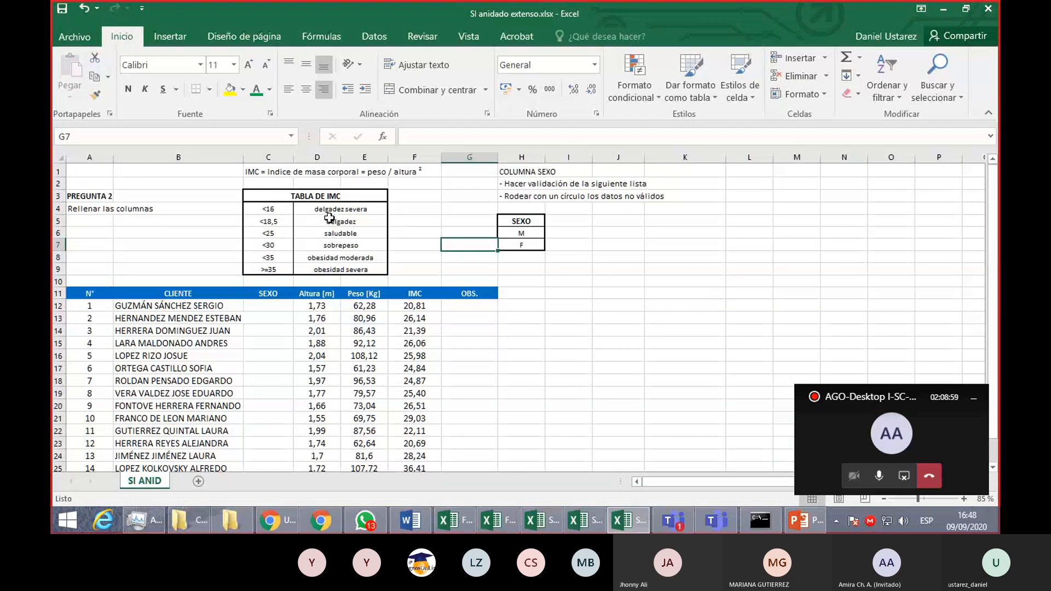
left_click_drag(271, 209, 275, 271)
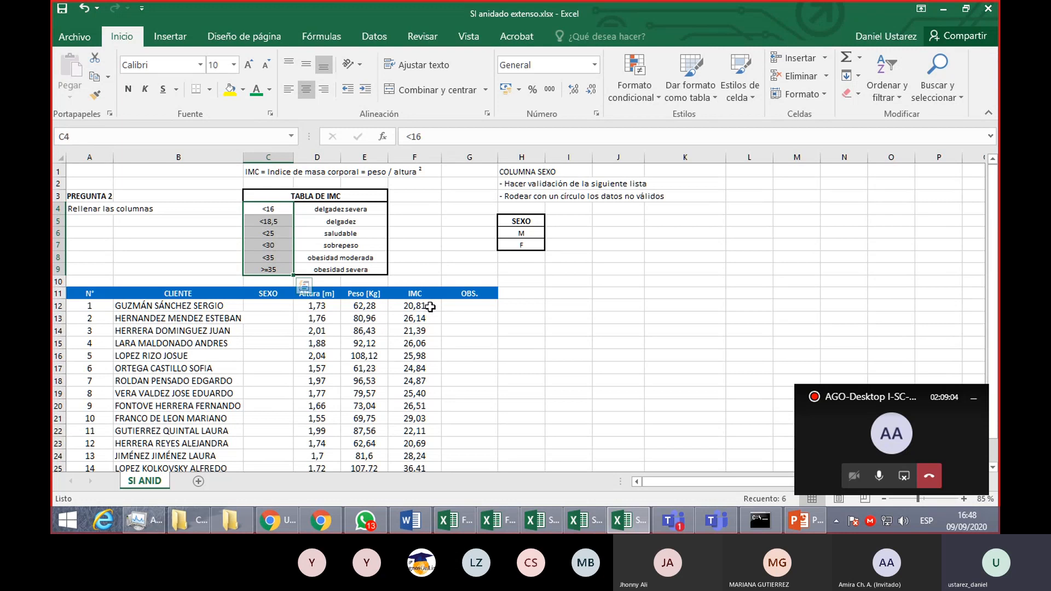
left_click(322, 305)
left_click(374, 308)
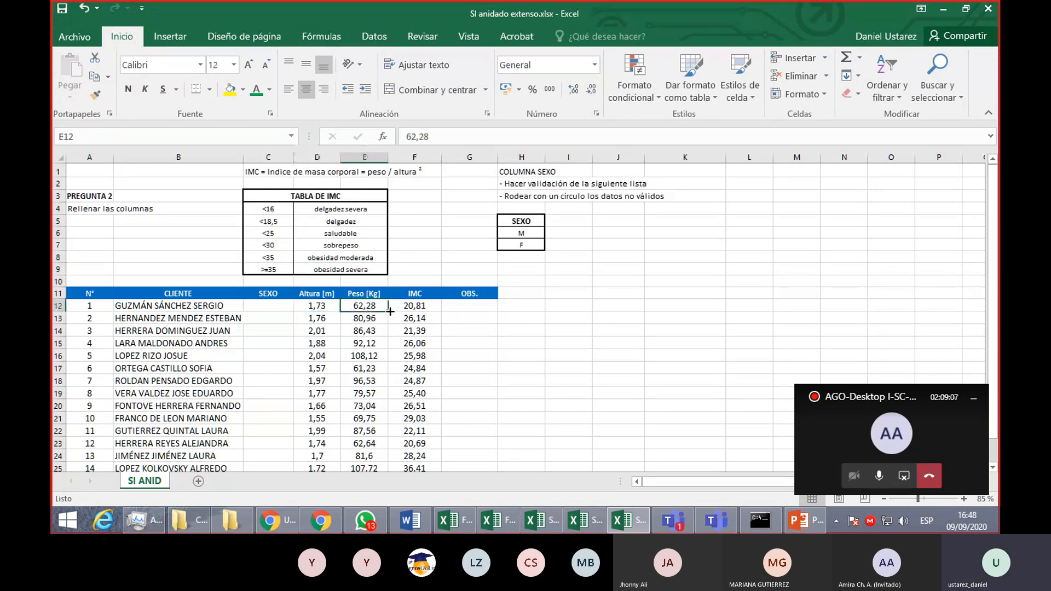
left_click_drag(416, 305, 416, 420)
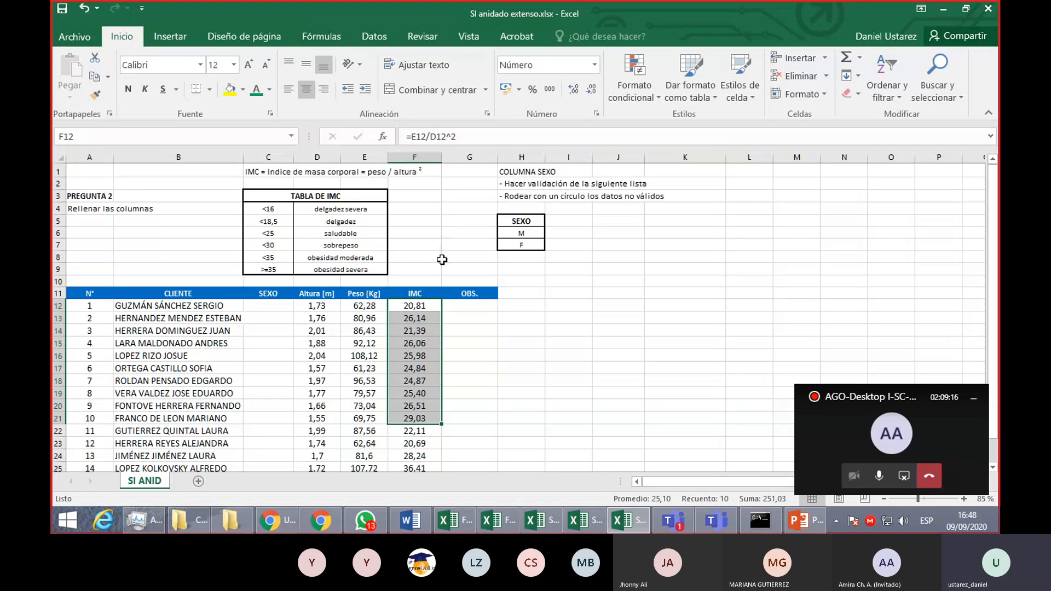
left_click(430, 305)
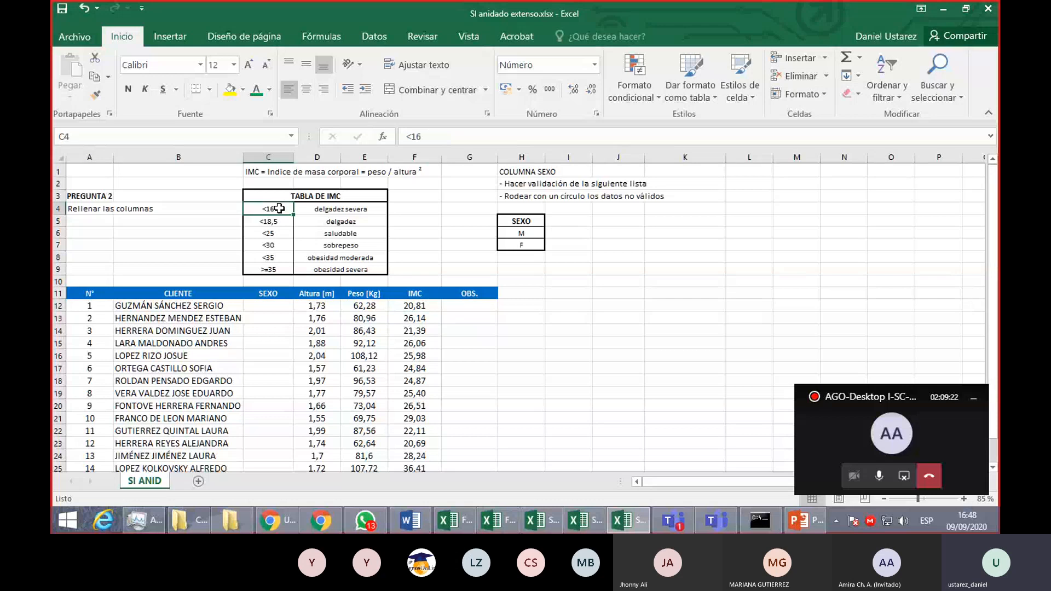
left_click_drag(268, 209, 356, 271)
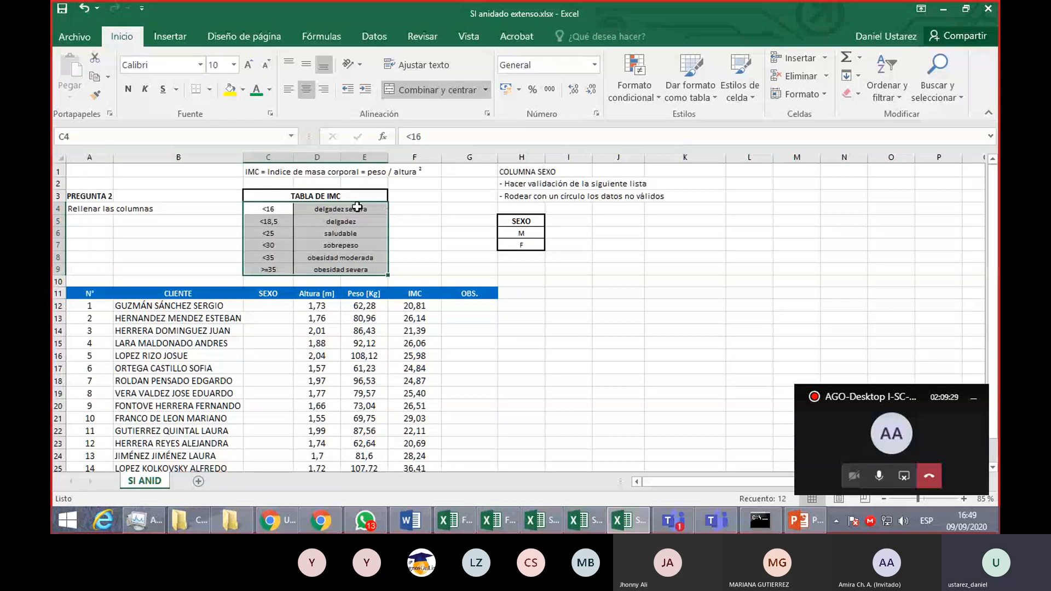
- Examine the thresholds and labels in TABLA DE IMC against the first client's IMC and the empty OBS. cell
left_click(414, 305)
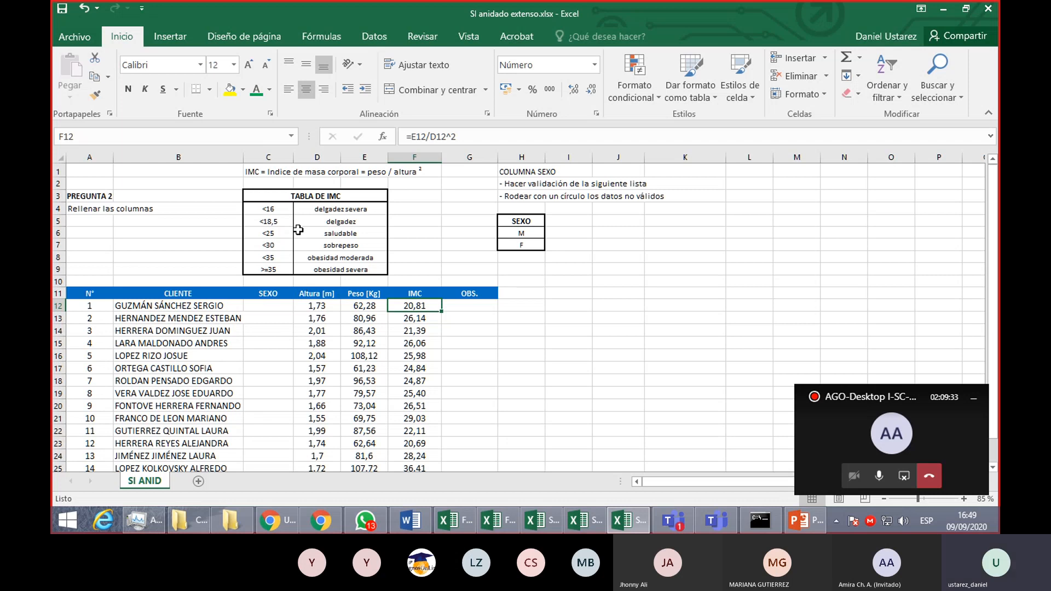
left_click_drag(282, 223, 324, 233)
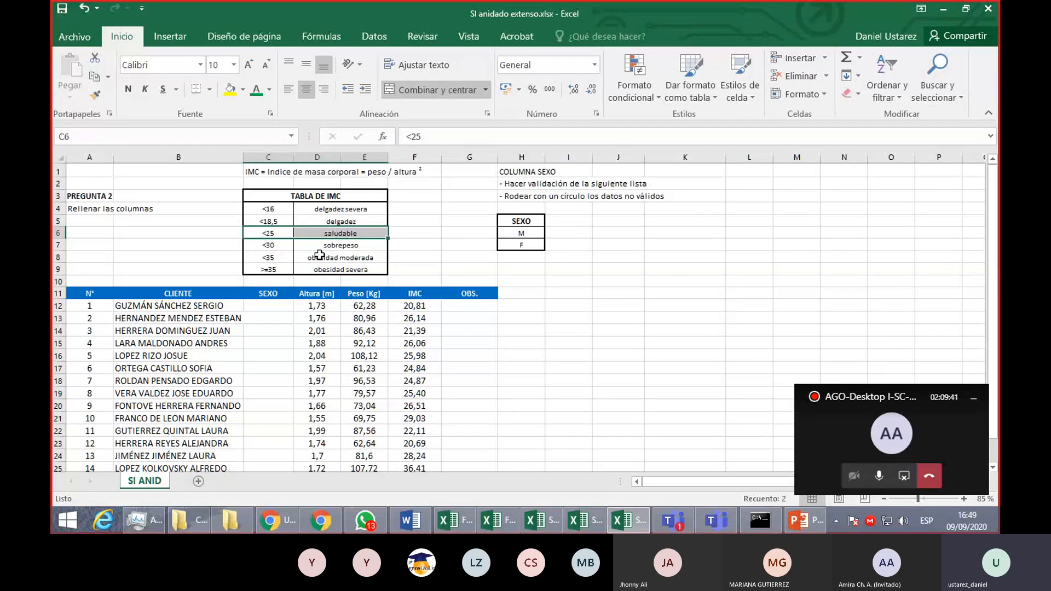
left_click(283, 221)
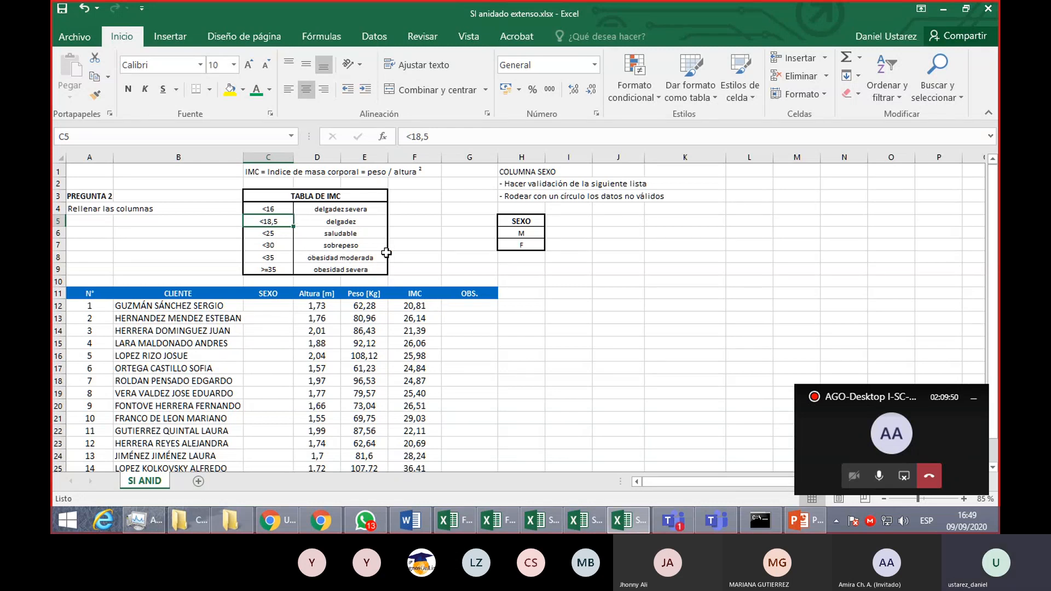
left_click(361, 210)
left_click(349, 222)
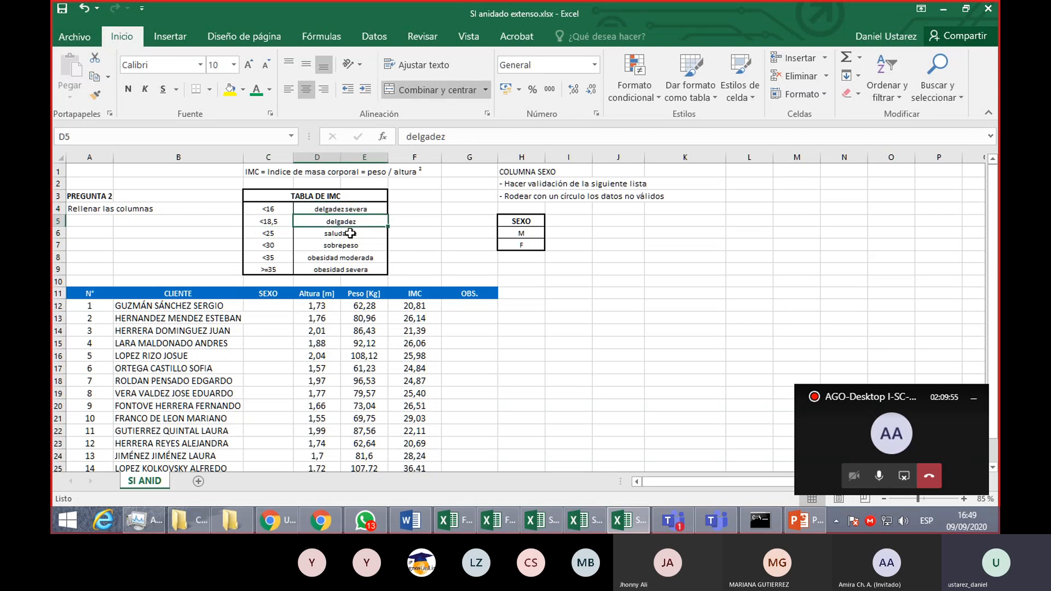
left_click(350, 234)
left_click(357, 245)
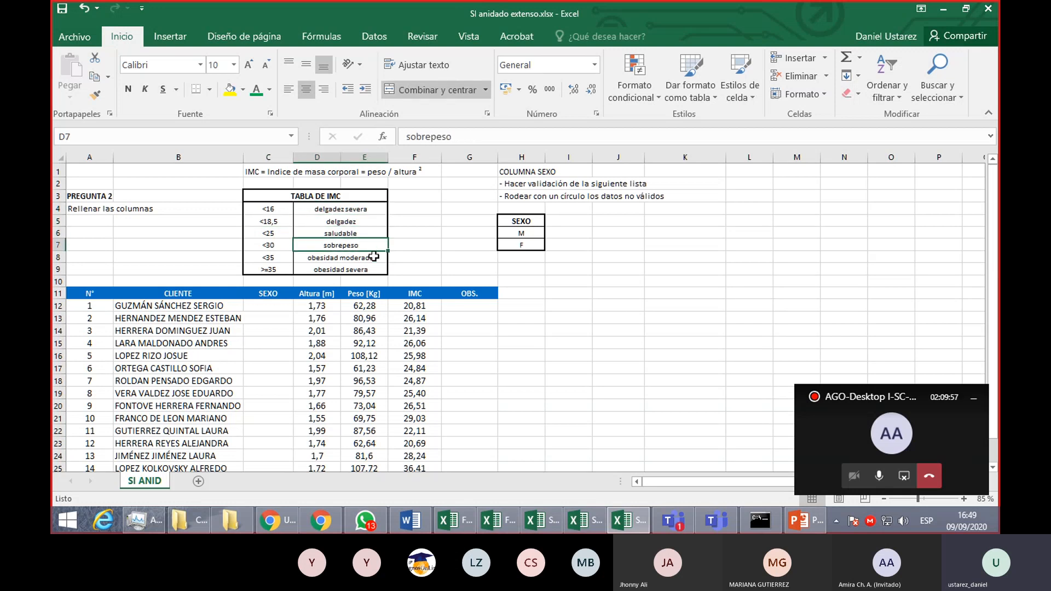
left_click(373, 256)
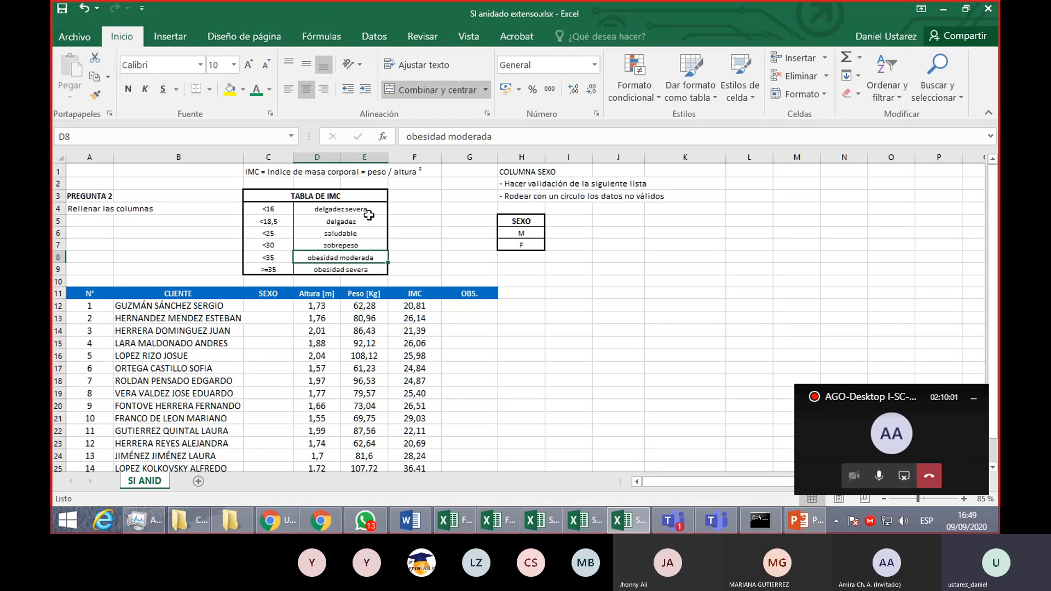
left_click_drag(369, 209, 373, 258)
left_click(458, 307)
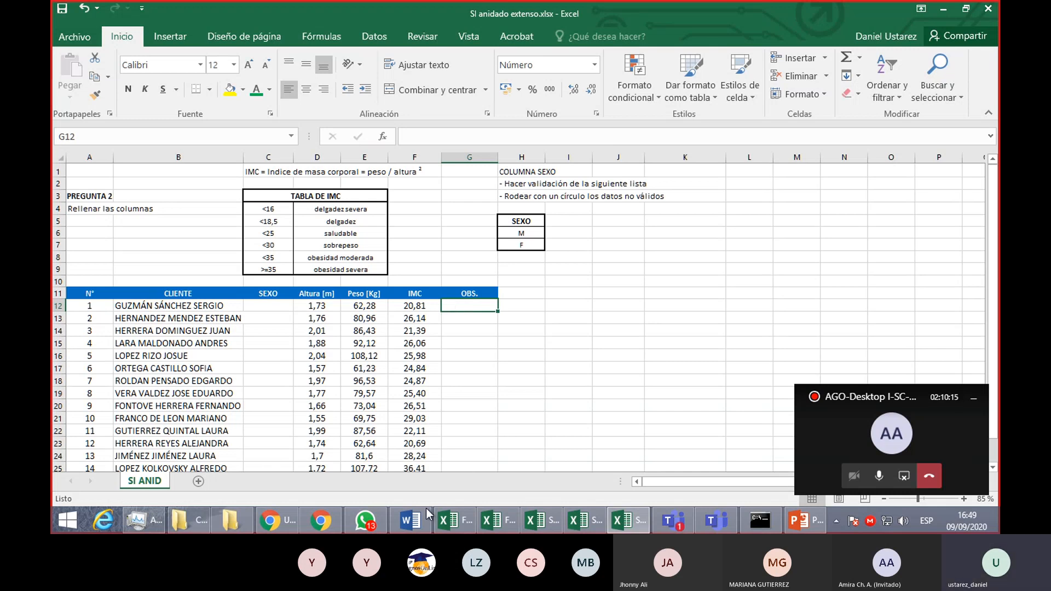
- Switch to the Funciones lógicas.xlsx workbook and review the Descuento [%] example on the ANIDADO sheet
left_click(704, 519)
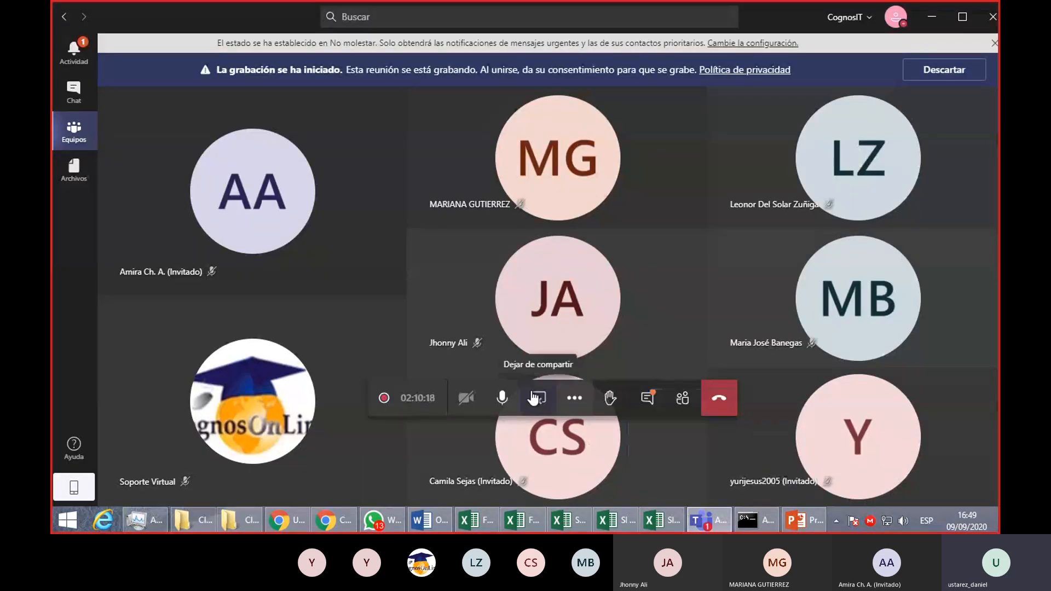
left_click(538, 398)
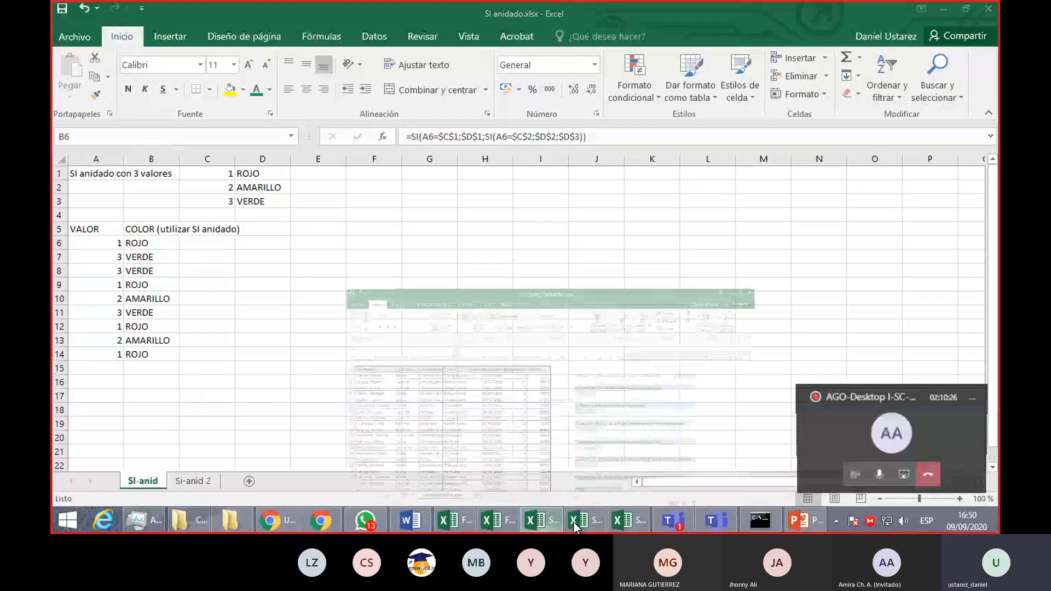
left_click(574, 521)
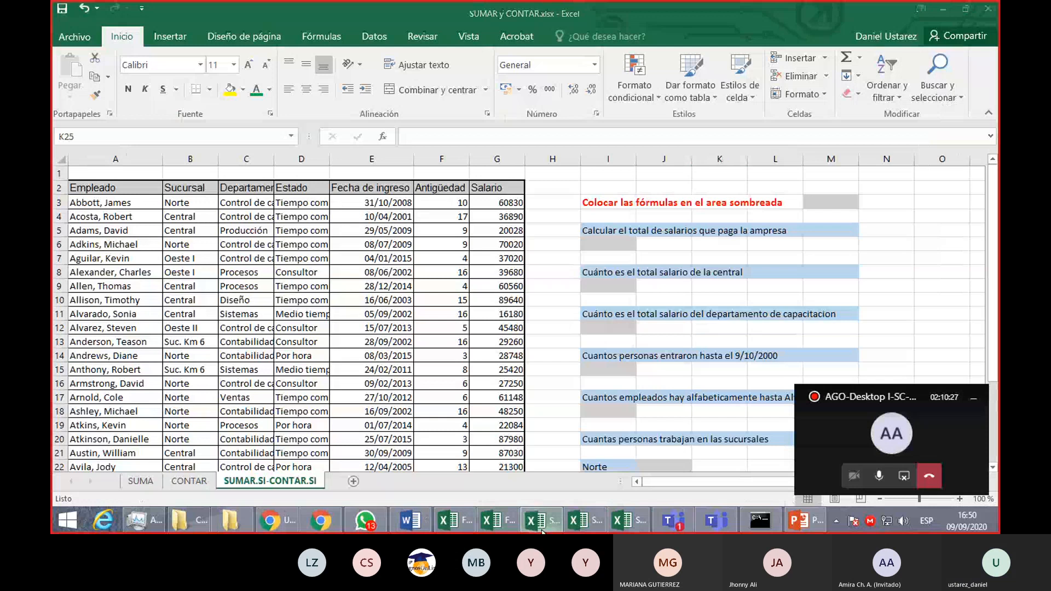
left_click(495, 520)
scroll(435, 447, "up", 6)
scroll(434, 446, "down", 3)
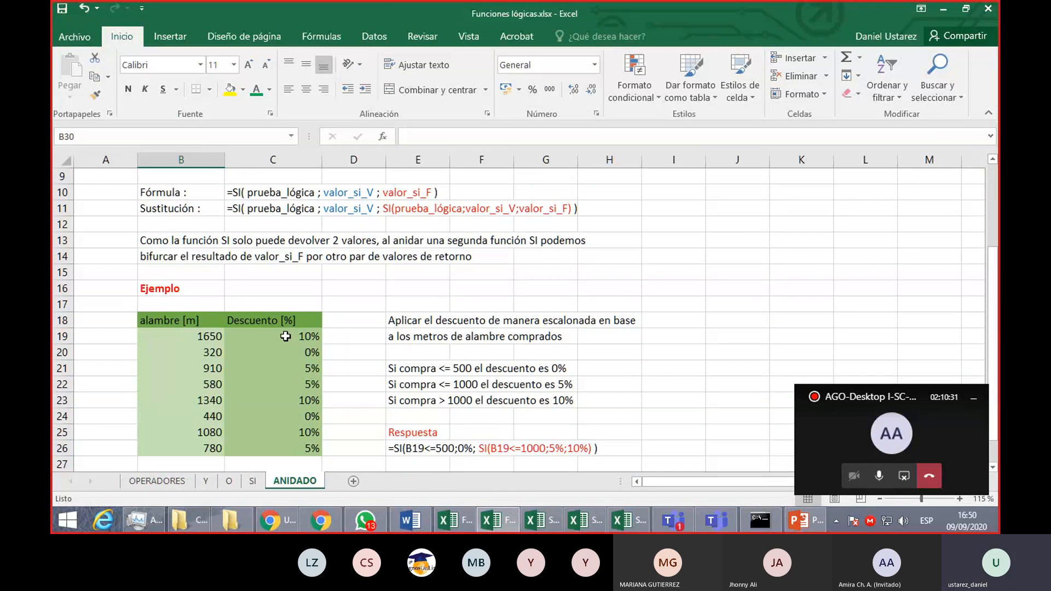
left_click_drag(296, 336, 294, 449)
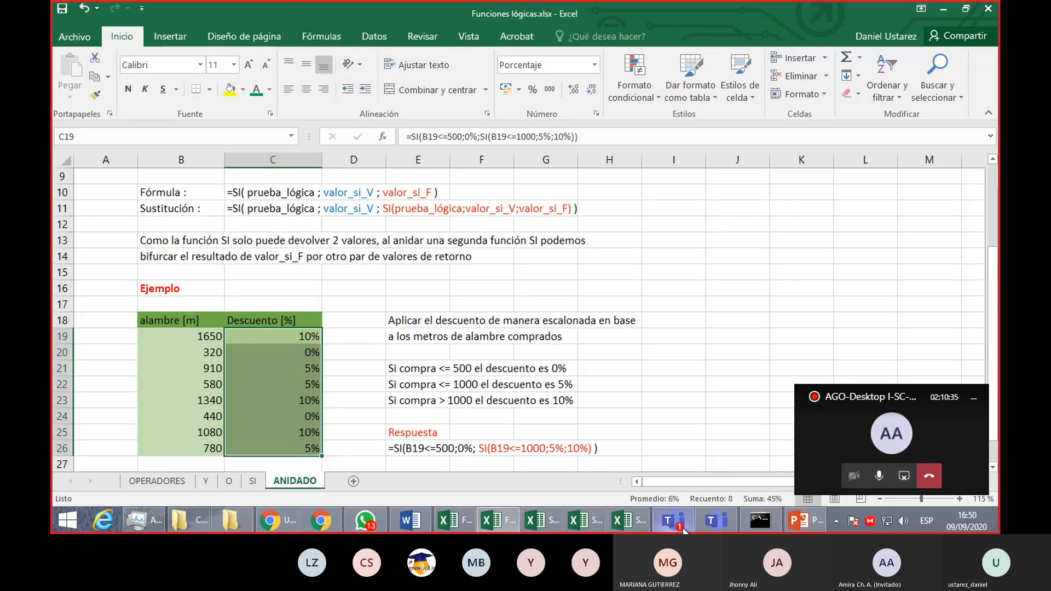
- Switch to the Teams meeting and stop sharing the screen
mouse_move(684, 530)
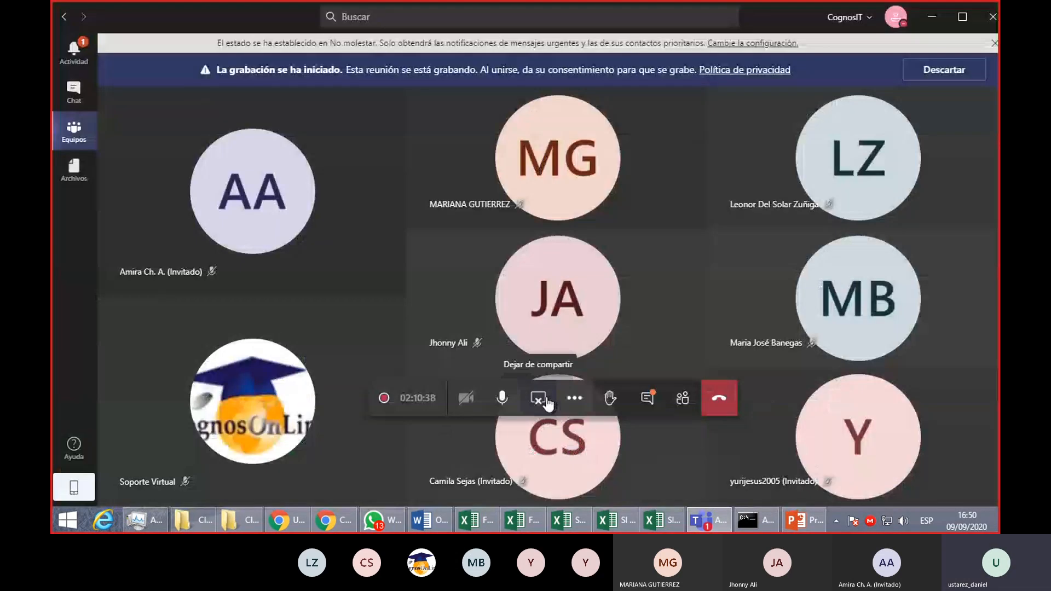
left_click(541, 402)
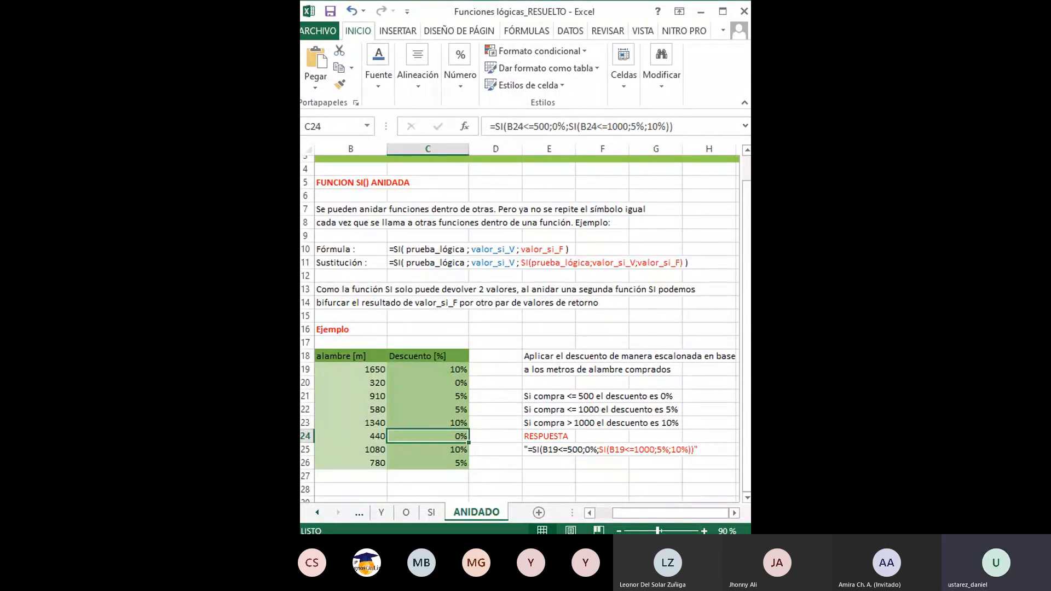
- Maximize the Funciones lógicas_RESUELTO workbook and clear the discount formula in C19 on the ANIDADO sheet
left_click(726, 13)
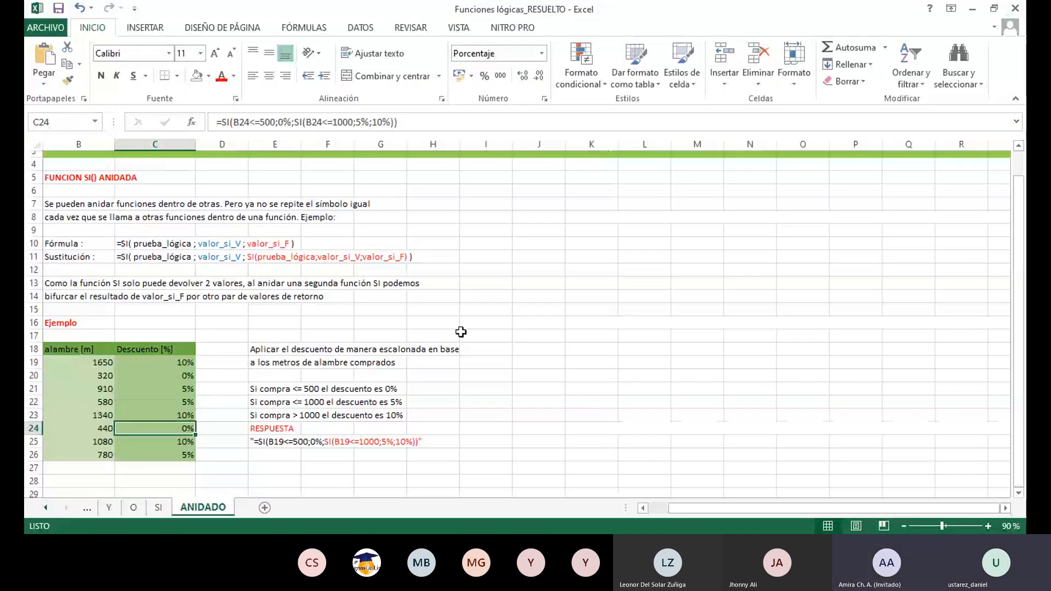
left_click(145, 364)
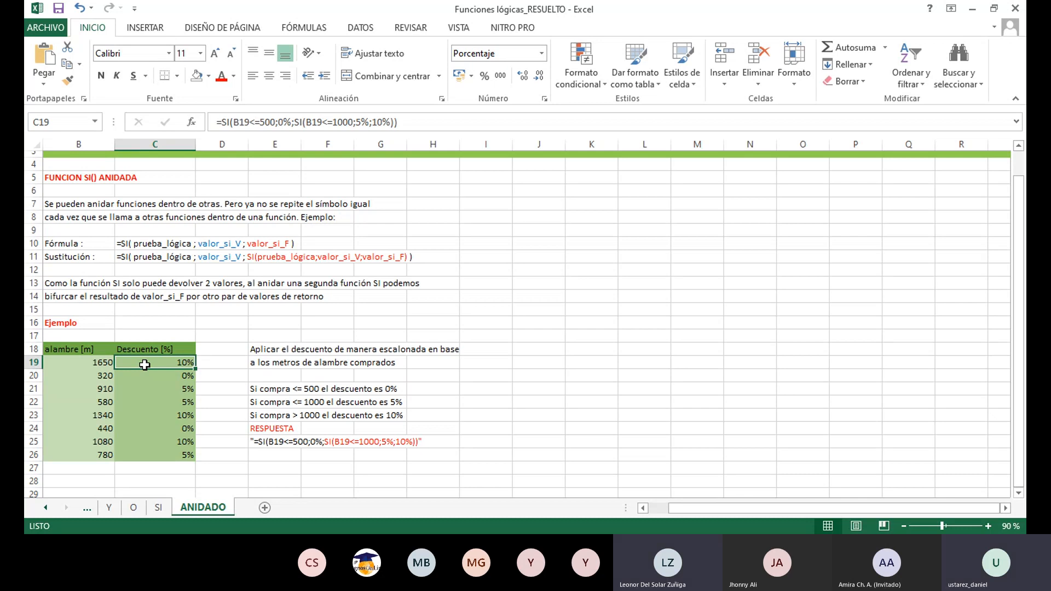
key("BackSpace")
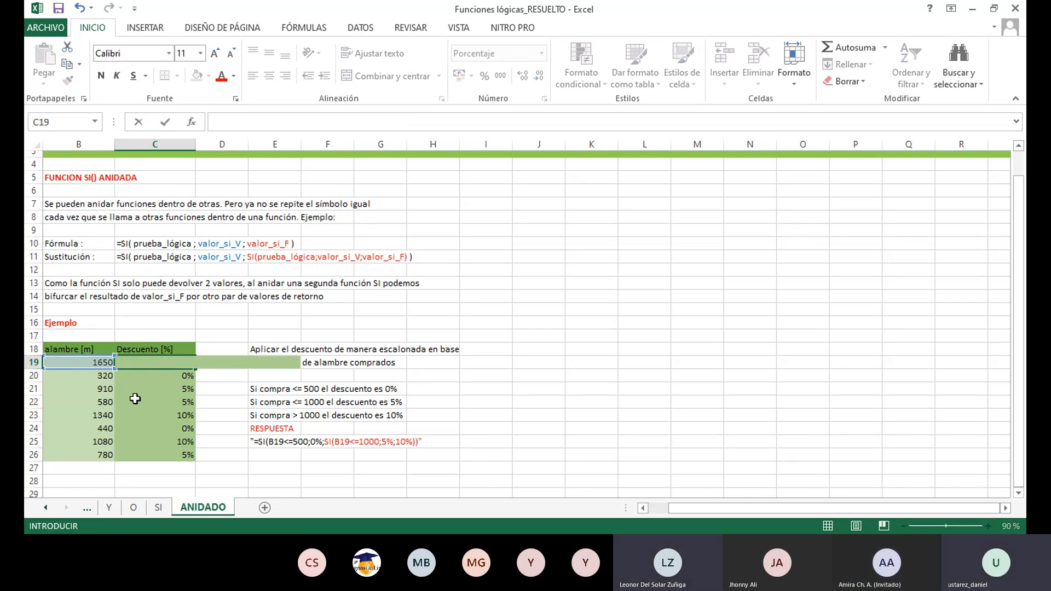
key("Escape")
key("Delete")
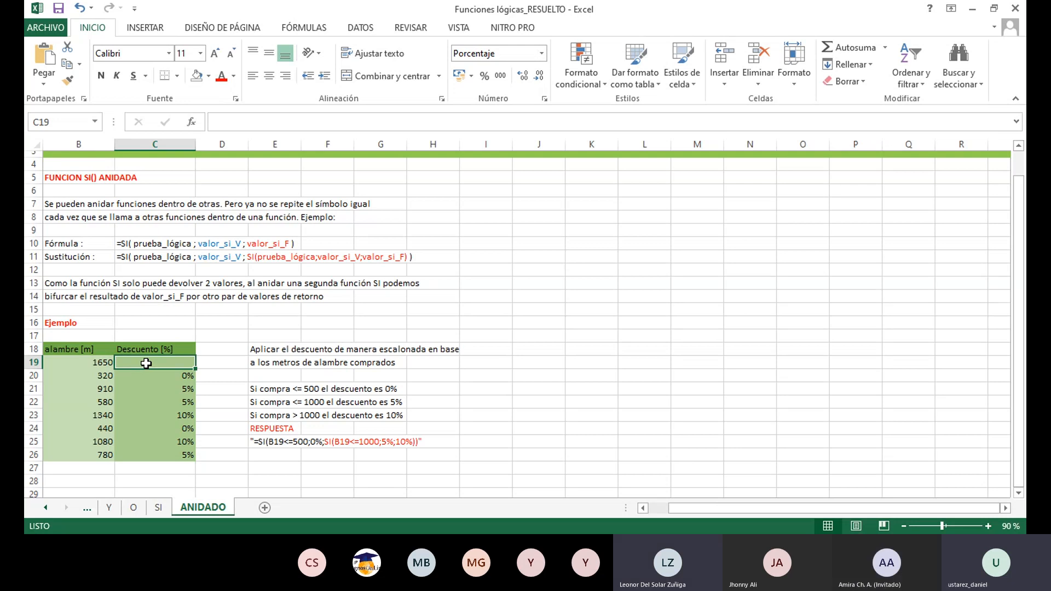
- Start a SI formula in C19 with the test B19<=500 and 0% as its true value
type("=si")
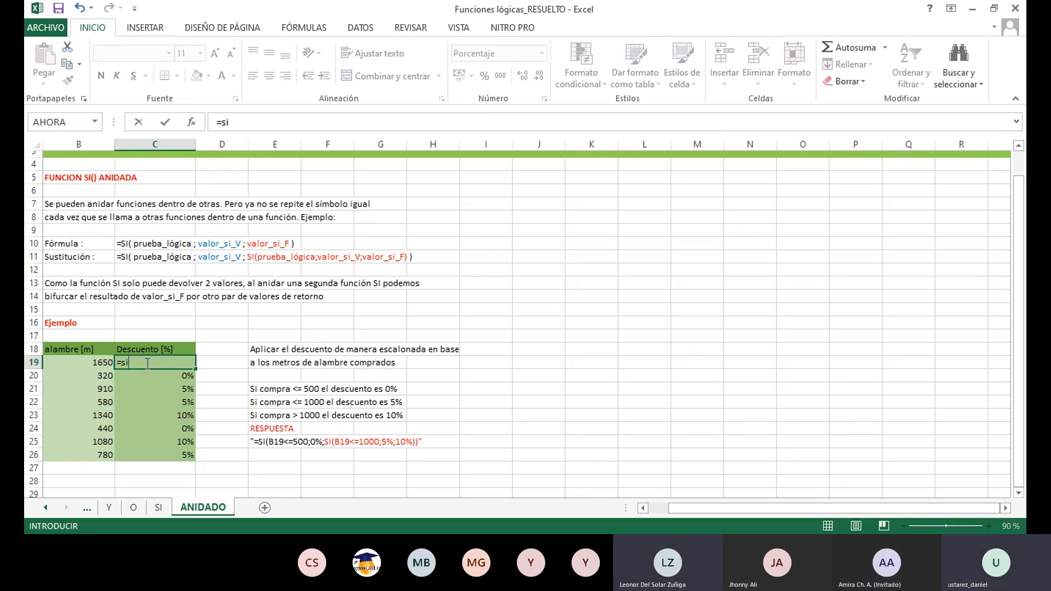
key("BackSpace")
key("BackSpace")
type("SI")
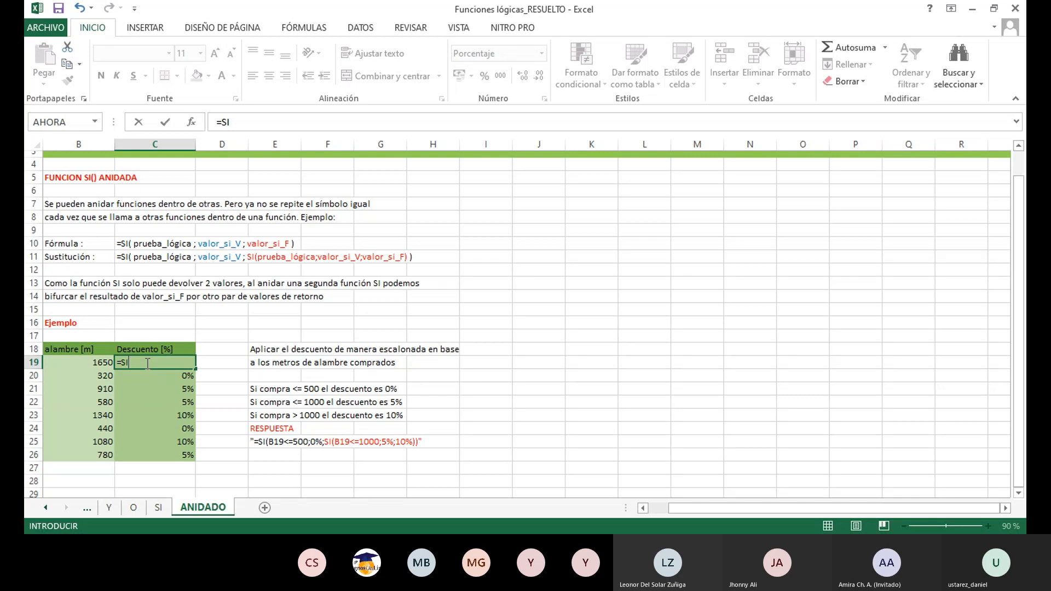
type("(")
left_click(69, 362)
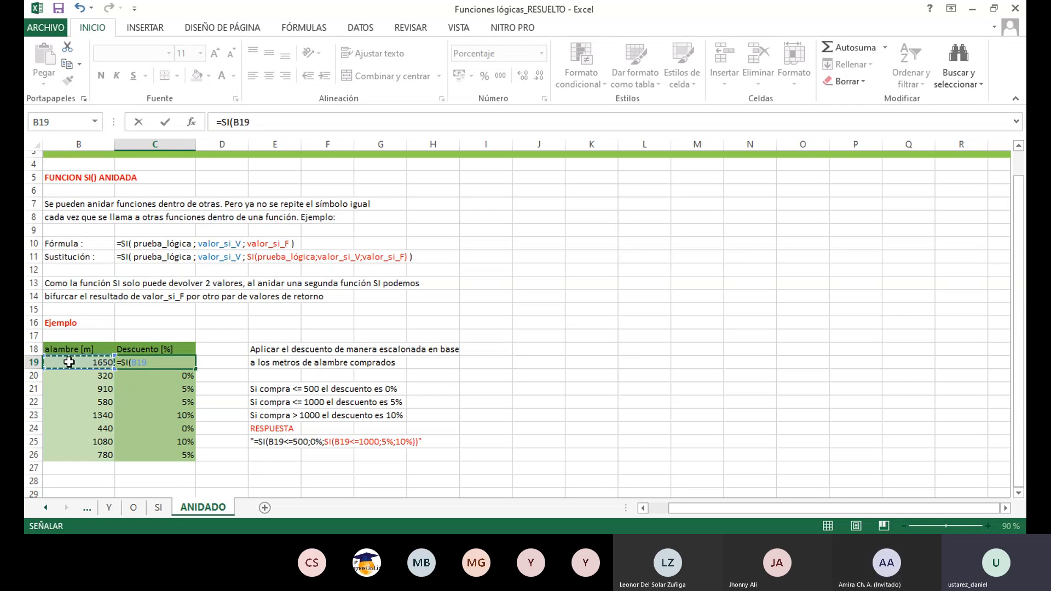
type("<=")
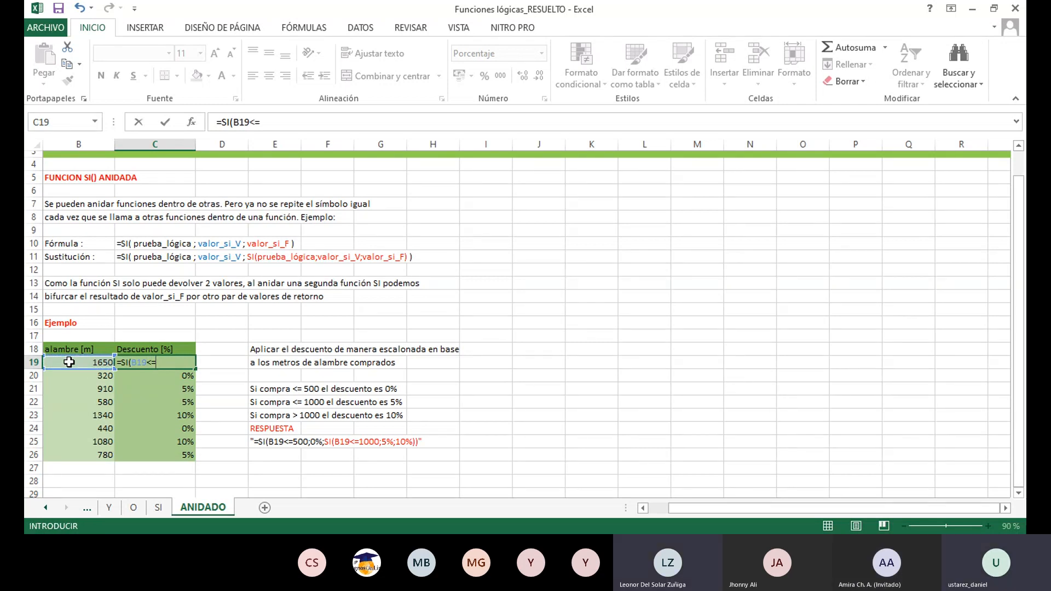
type("500")
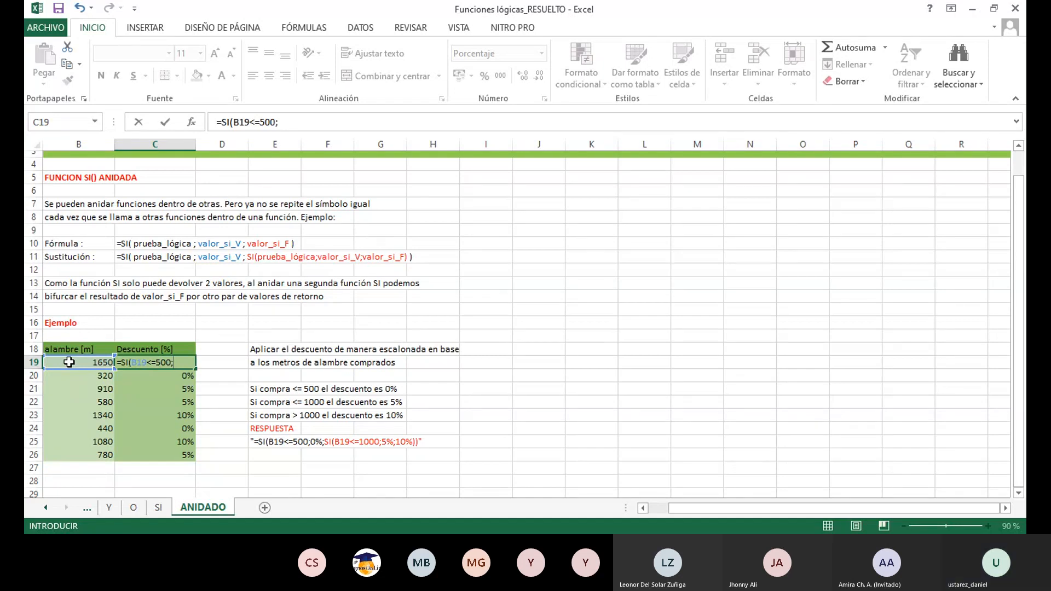
type(";0%")
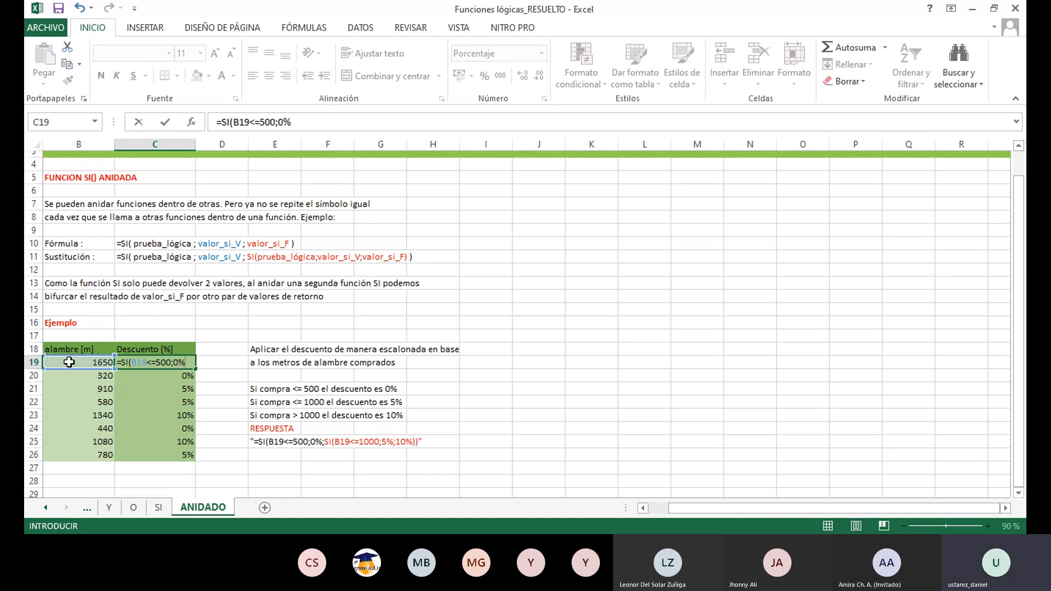
type(";SI")
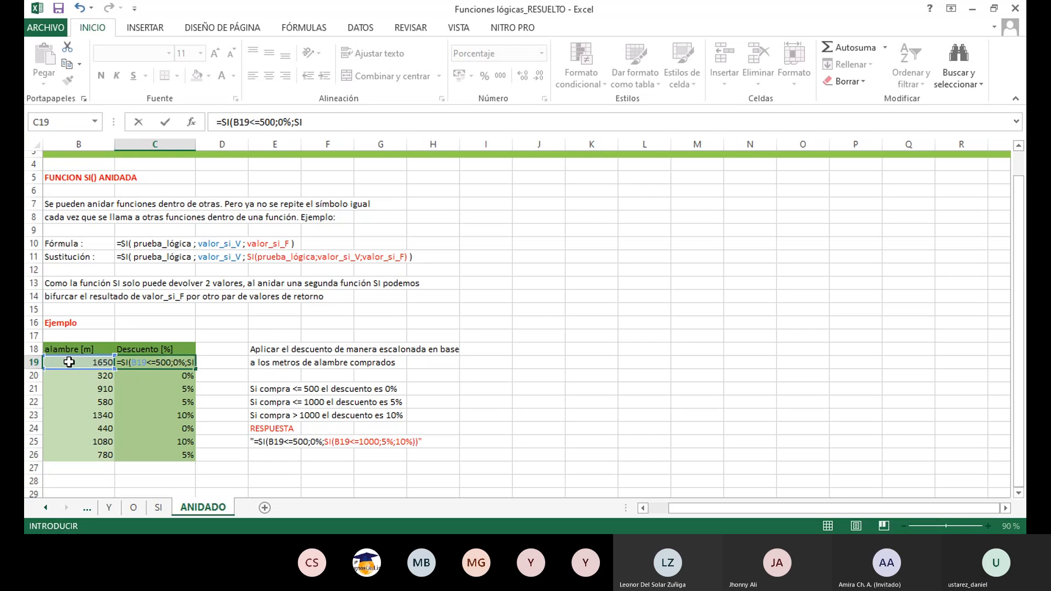
type("(")
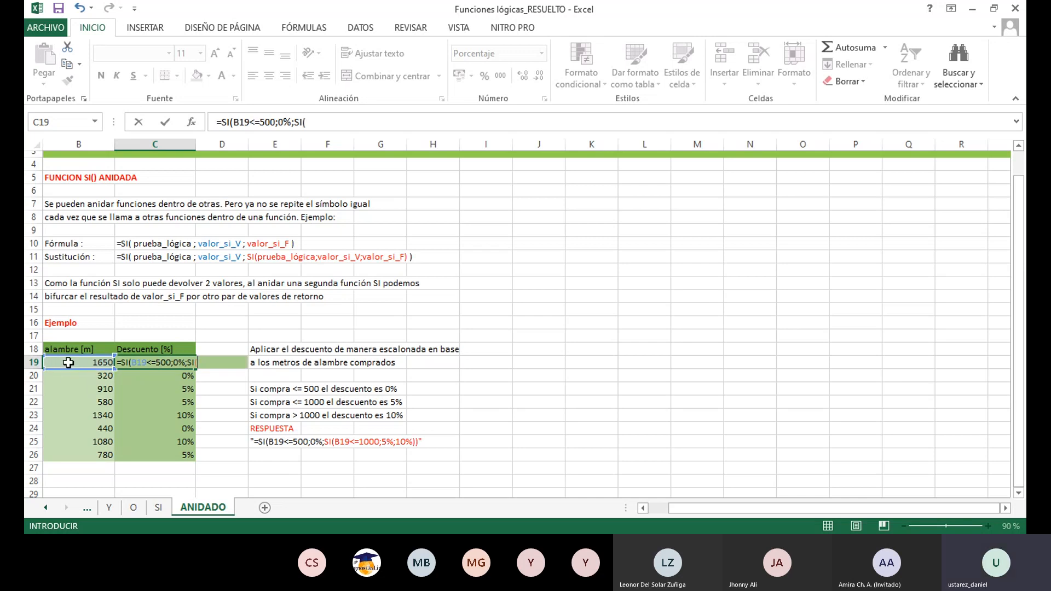
- Complete the C19 formula with a nested SI that tests B19<=1000 and returns 5% if true or 10% otherwise
left_click(68, 362)
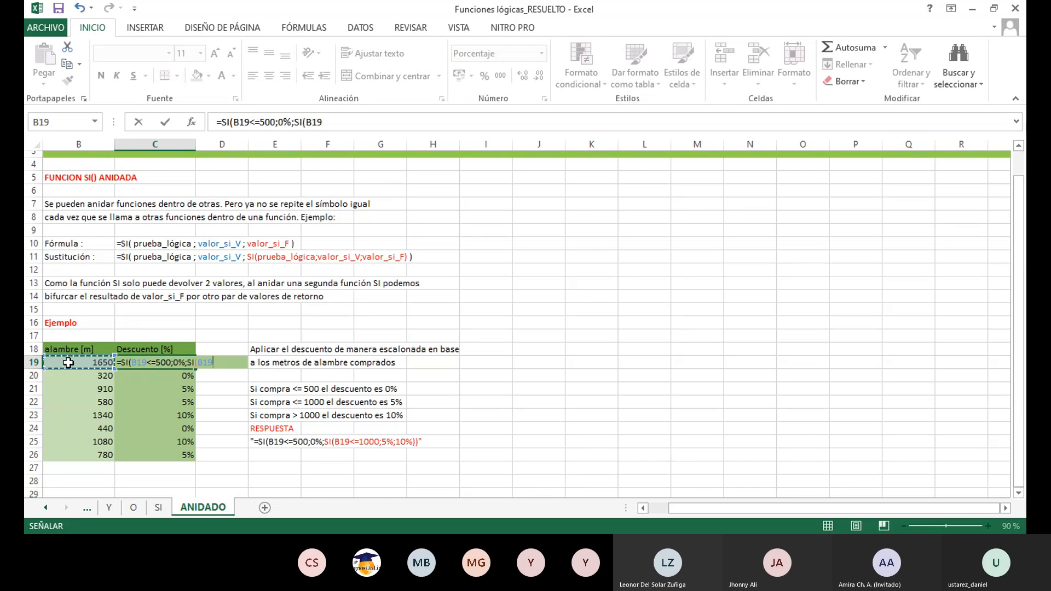
type("<=")
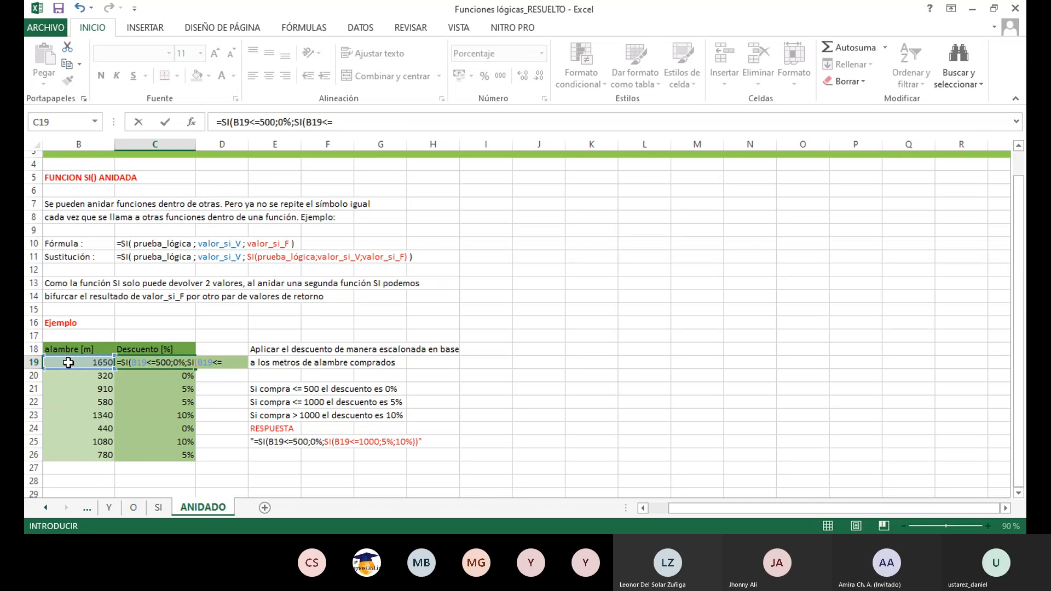
type("1000")
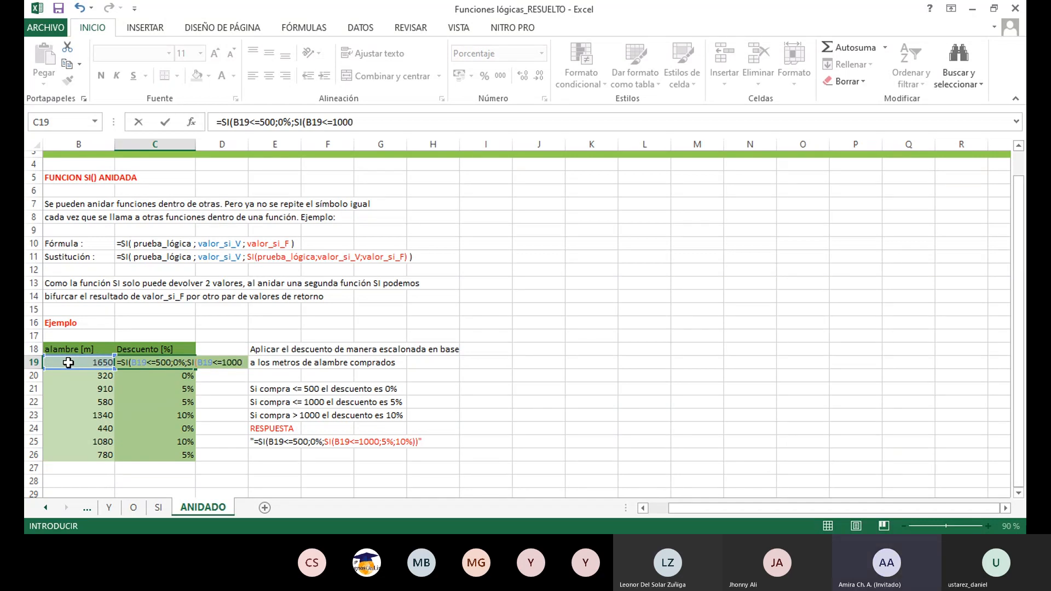
type(";5")
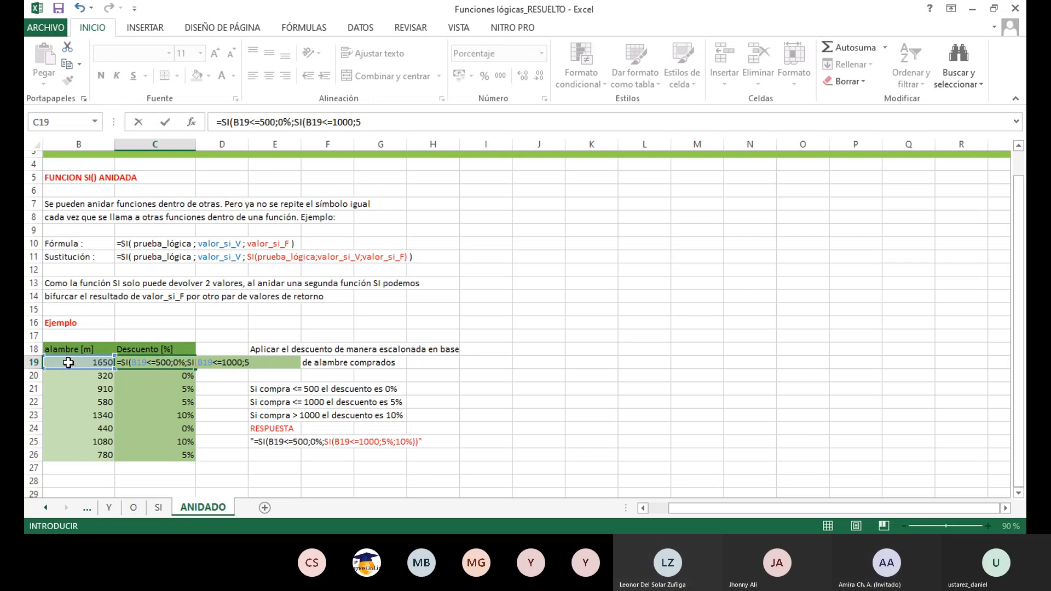
type("%;10%)")
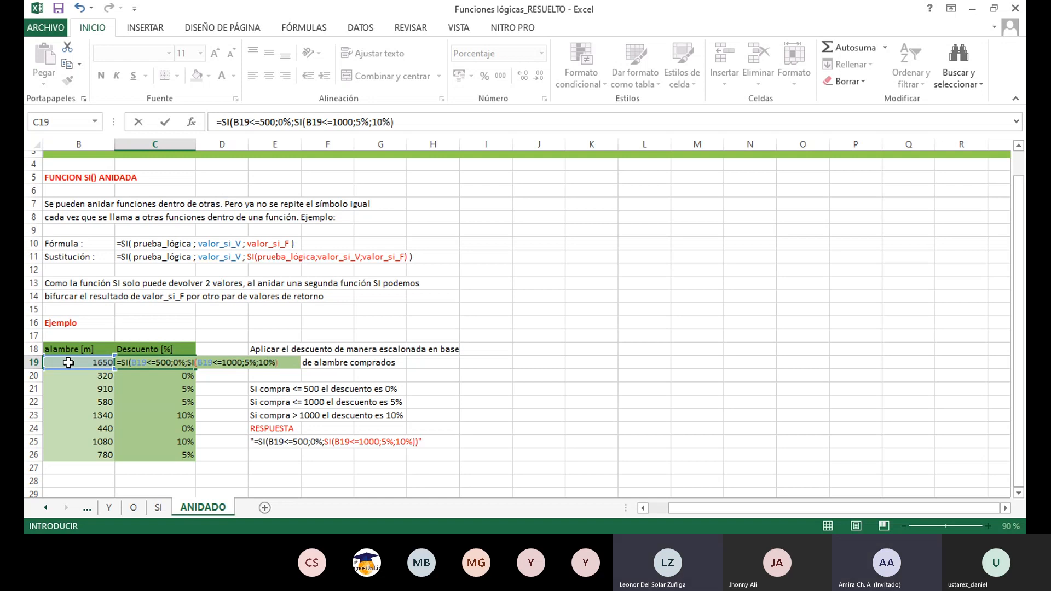
type(")")
key("Return")
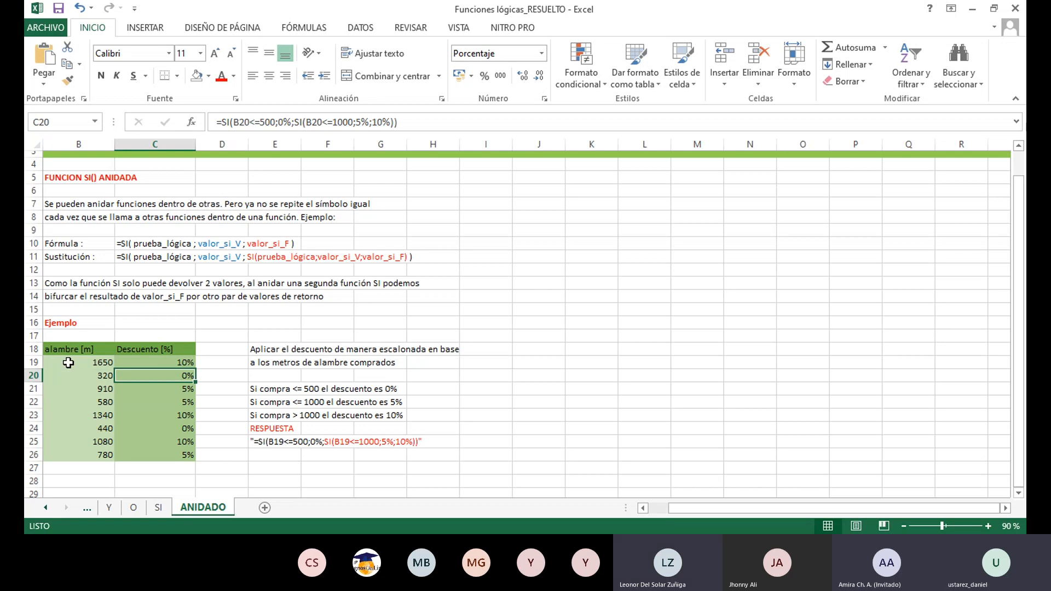
left_click(142, 364)
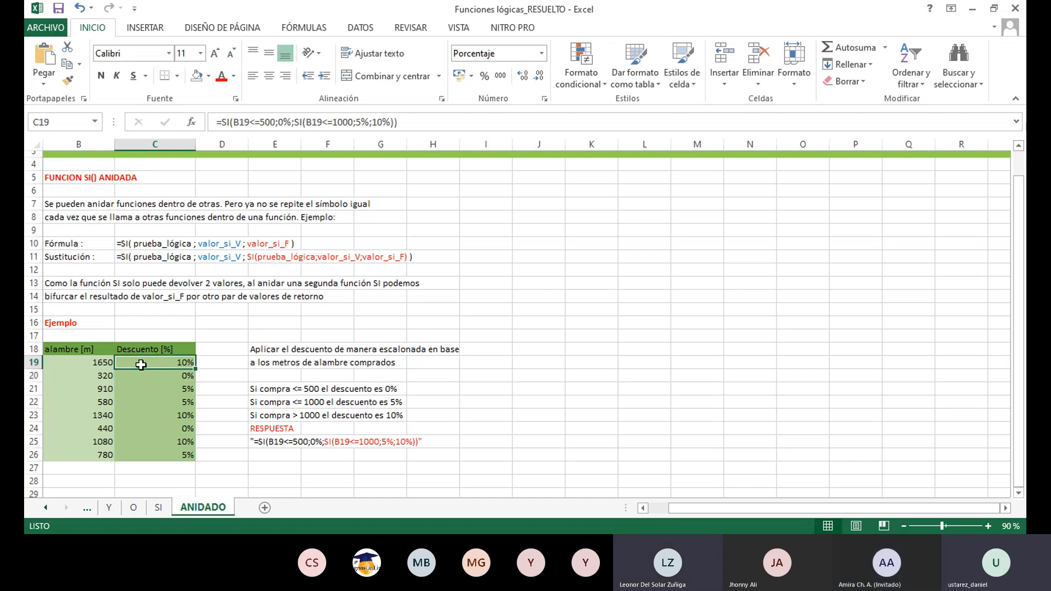
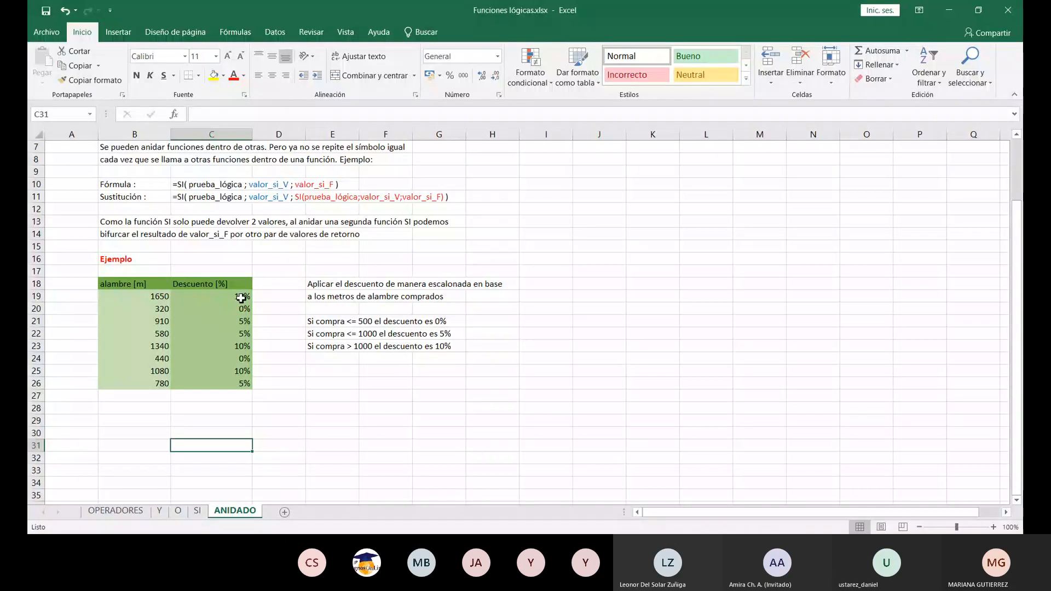
- Clear the discount formula in C19 on the ANIDADO sheet
key("BackSpace")
key("BackSpace")
key("BackSpace")
key("BackSpace")
key("BackSpace")
key("BackSpace")
key("BackSpace")
key("BackSpace")
key("BackSpace")
key("BackSpace")
key("BackSpace")
key("BackSpace")
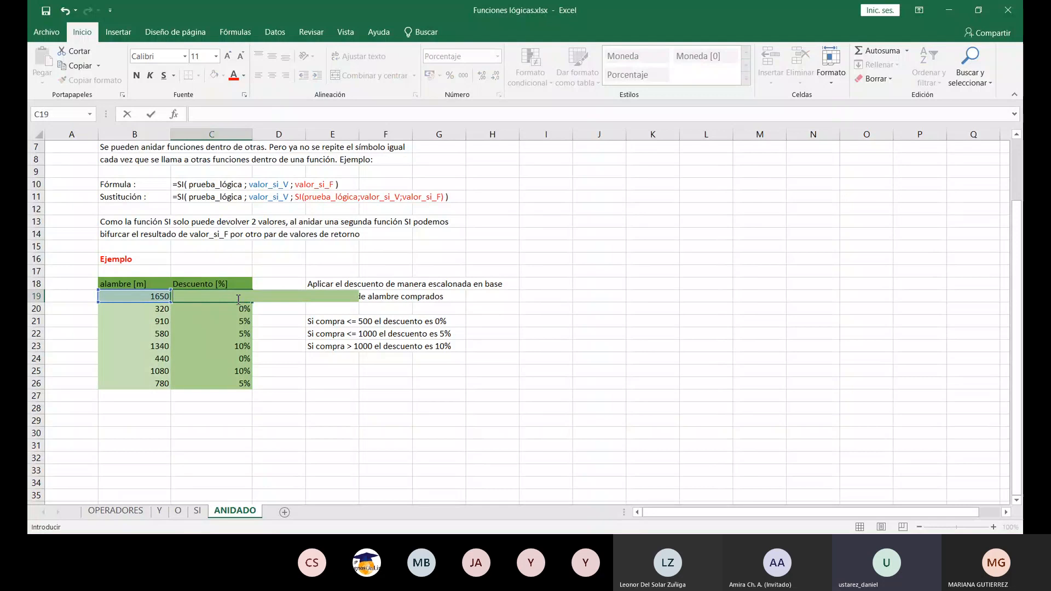
left_click(269, 331)
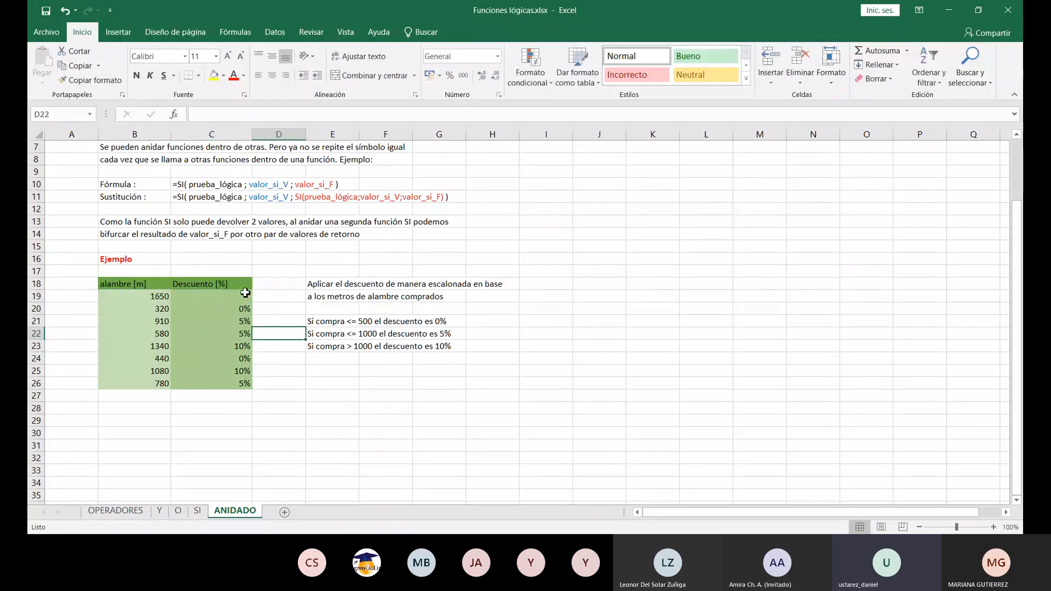
- Start a SI formula in C19 that tests B19<=500 and returns 0% when true
left_click(245, 297)
type("=")
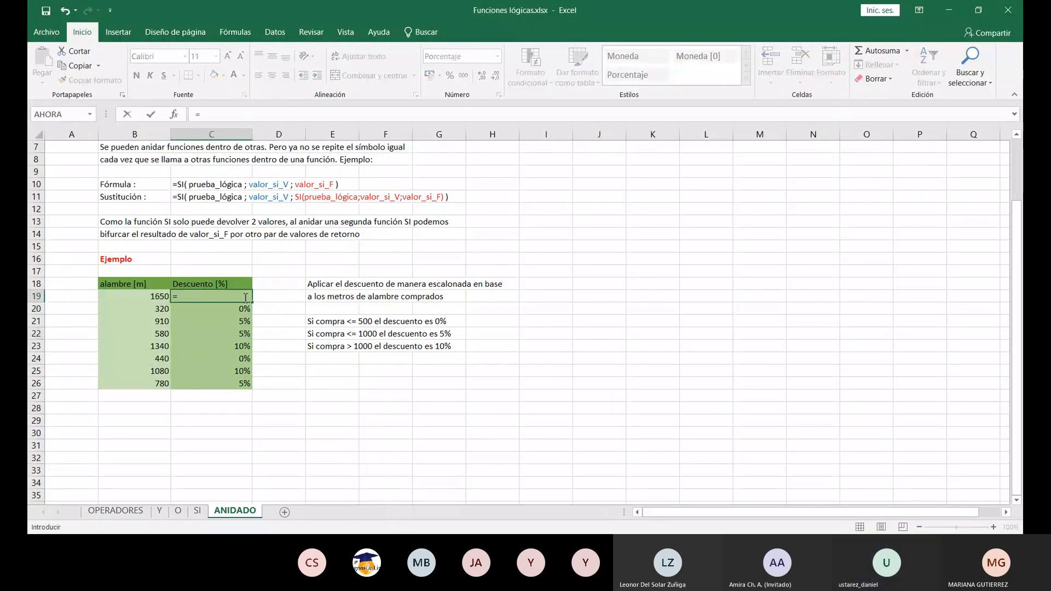
type("SI(")
left_click(142, 298)
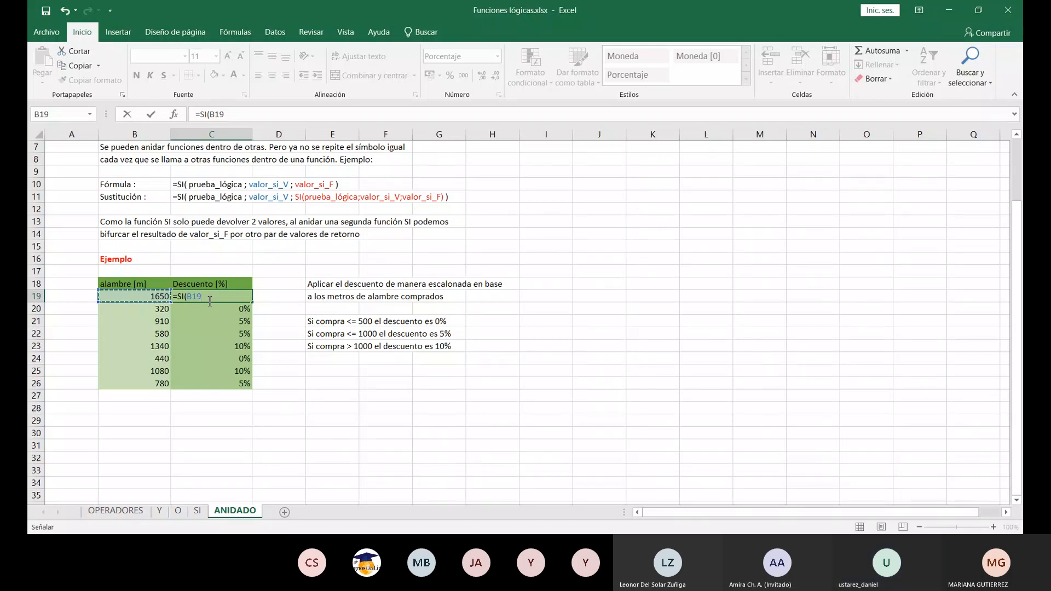
type("<")
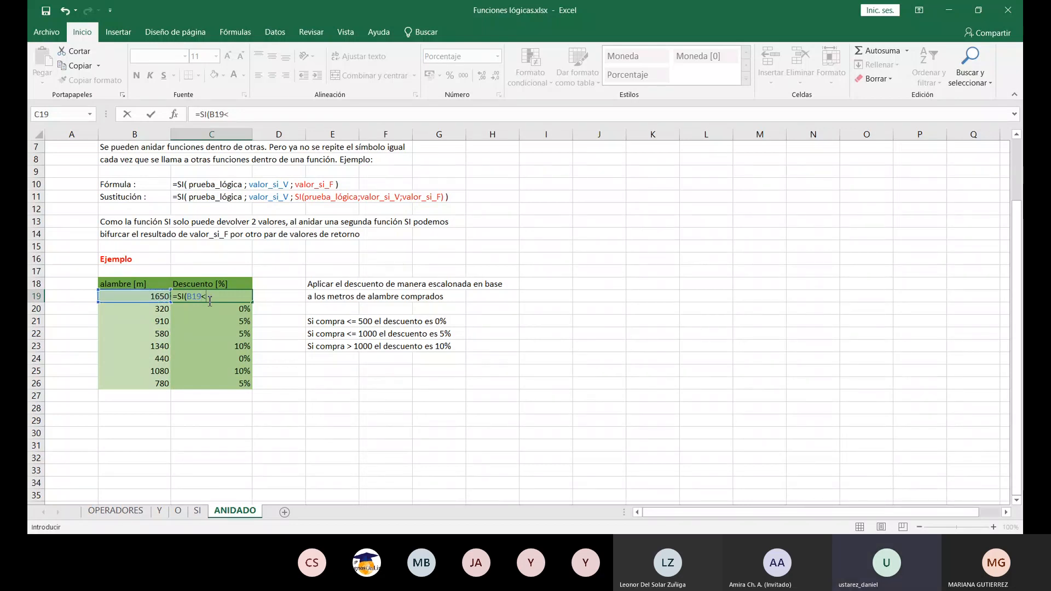
type("=")
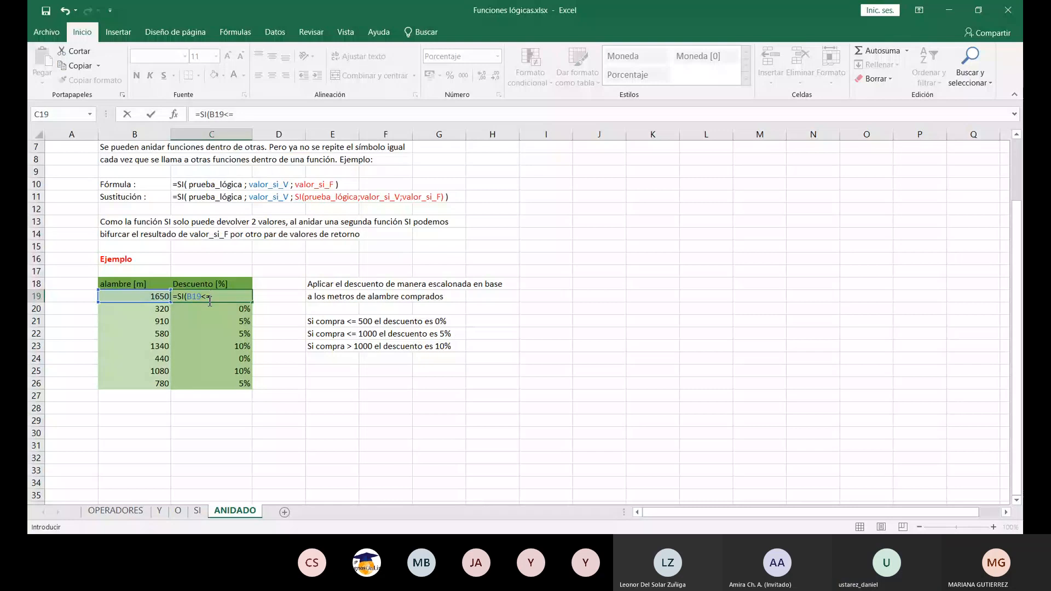
type("500;")
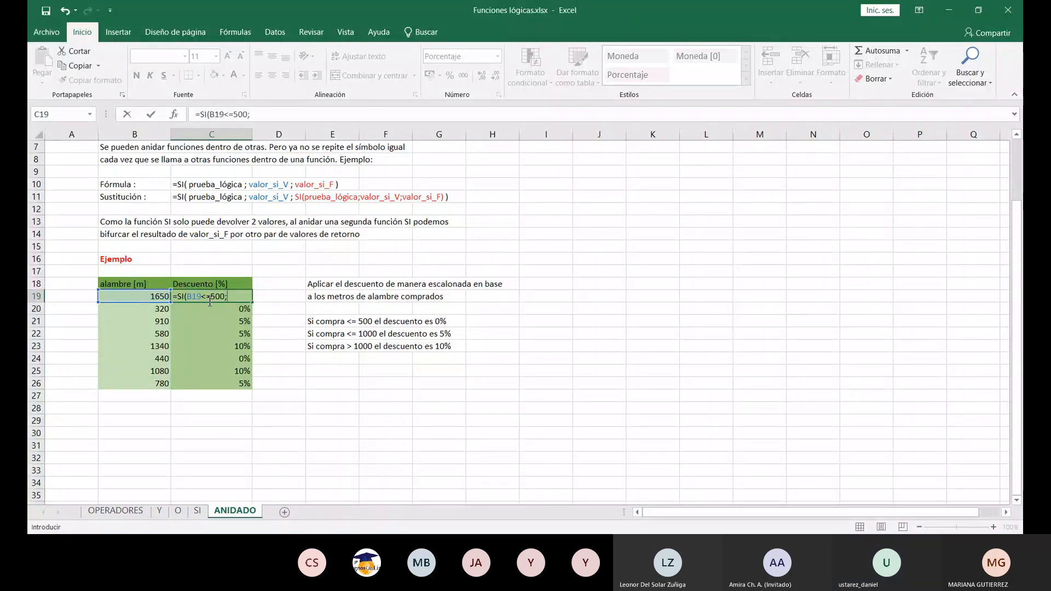
type("0%")
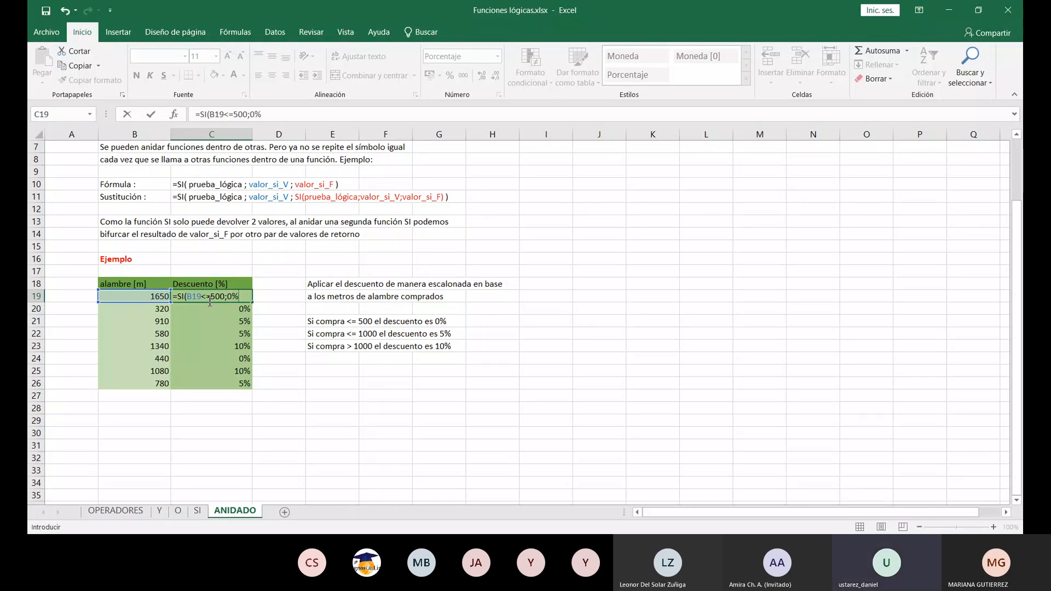
type(";SI")
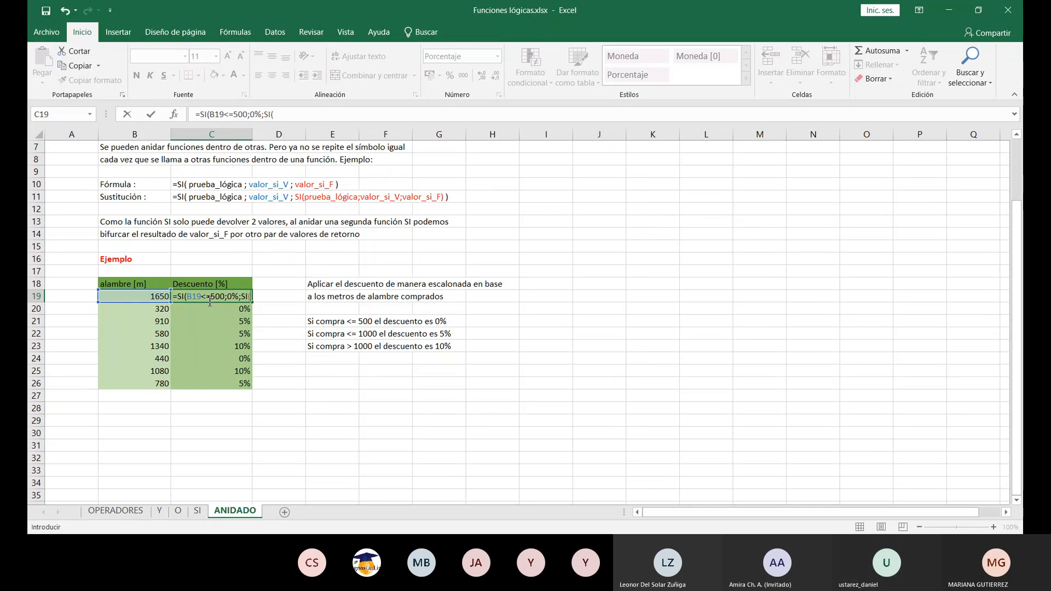
type("(")
- Nest a second SI as the false value of the C19 formula, testing B19<=1000
left_click(152, 296)
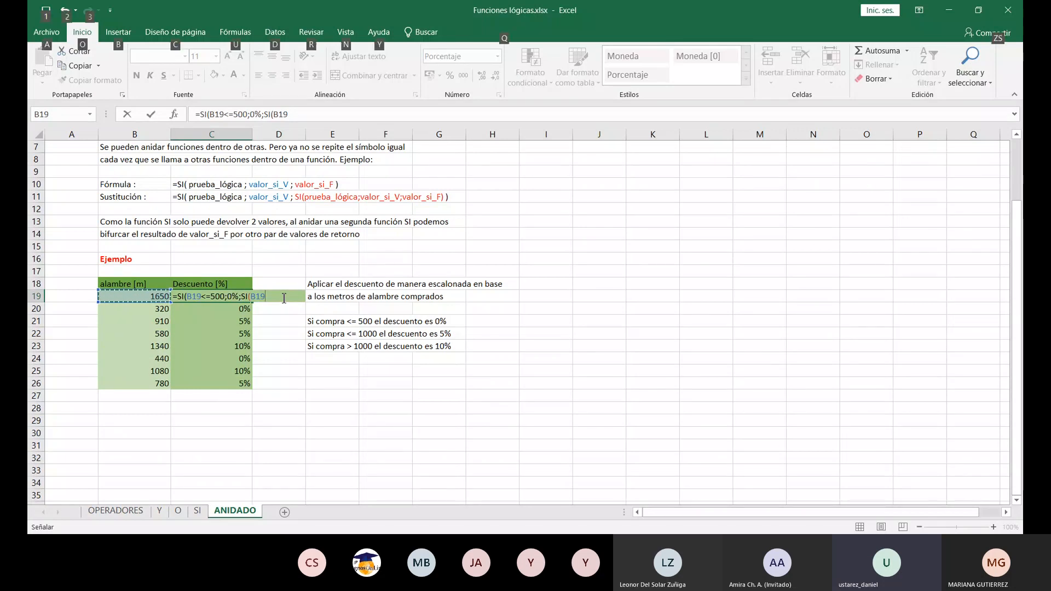
type("<")
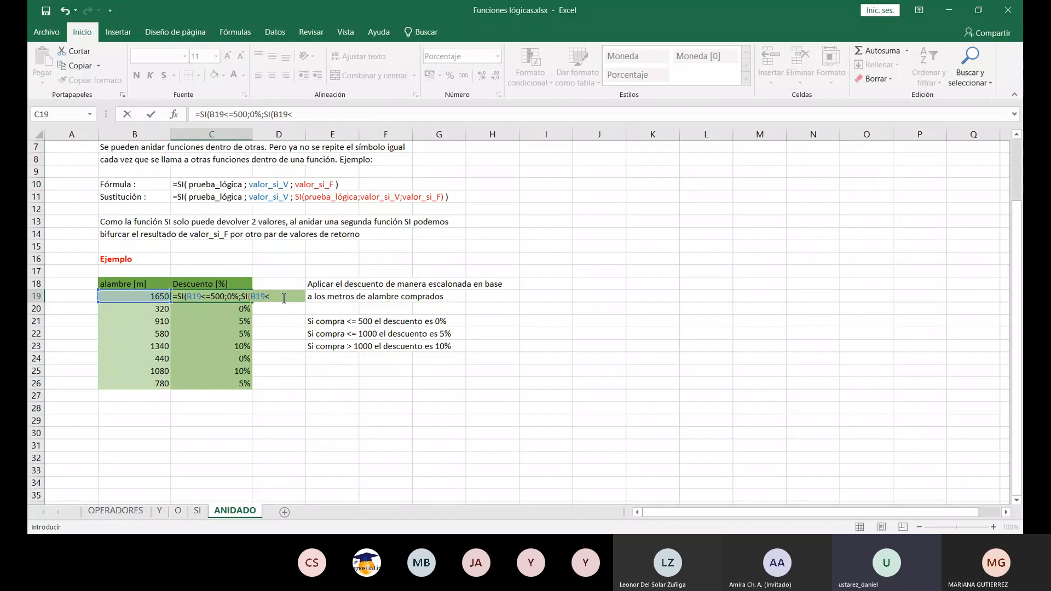
type("=1000")
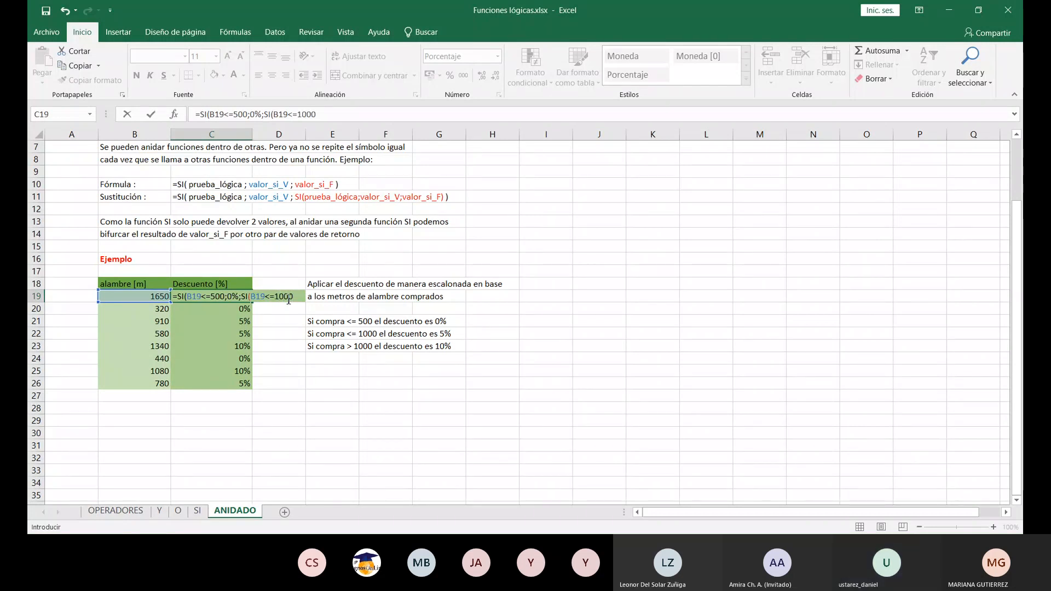
type(";5%")
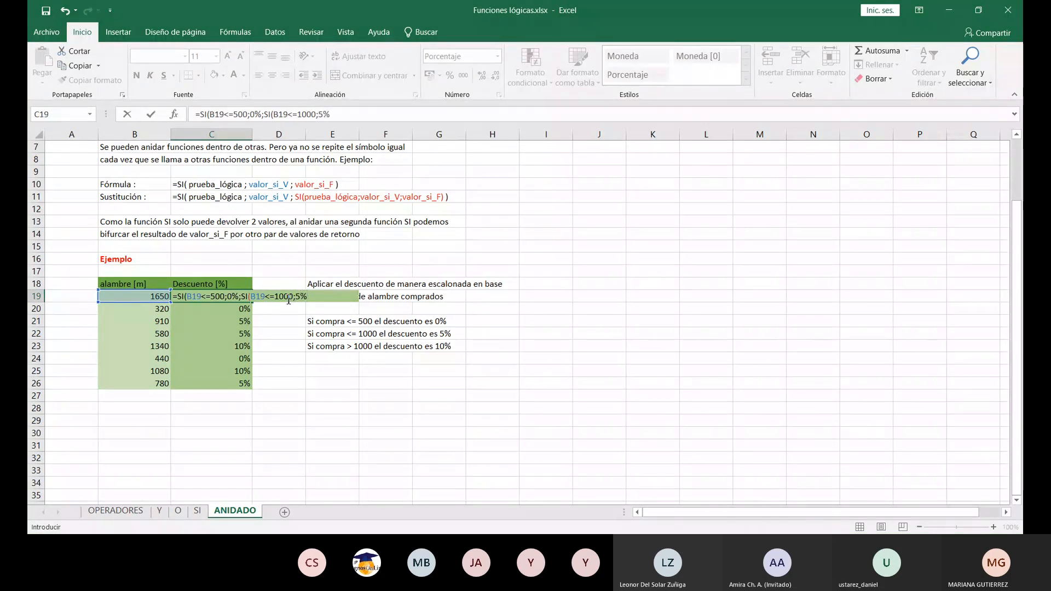
type(";")
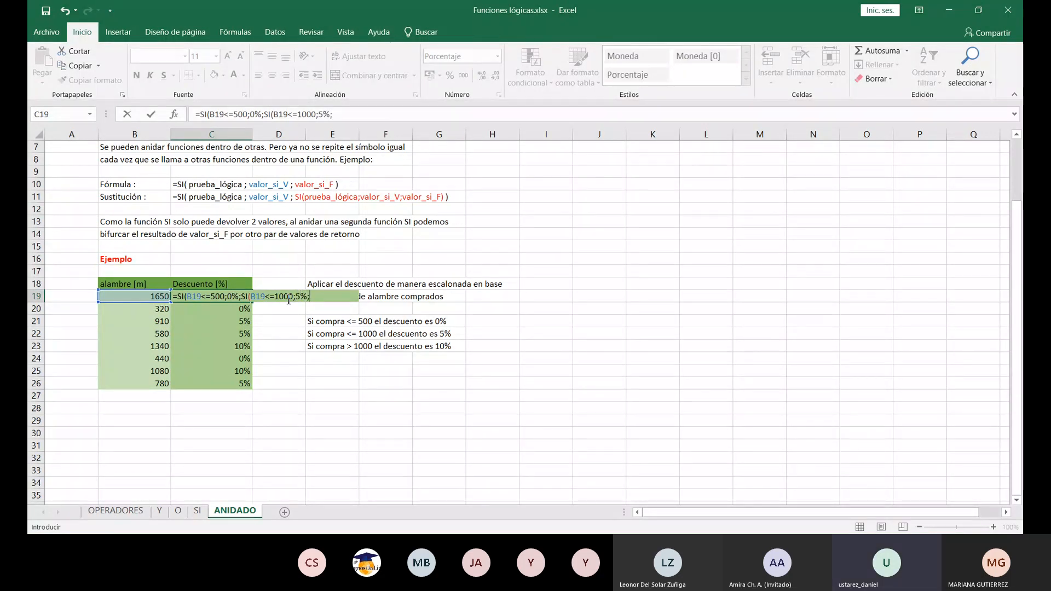
type("10%")
- Complete the nested SI in C19 with 5% as the true value and 10% as the false value
type("))")
key("Return")
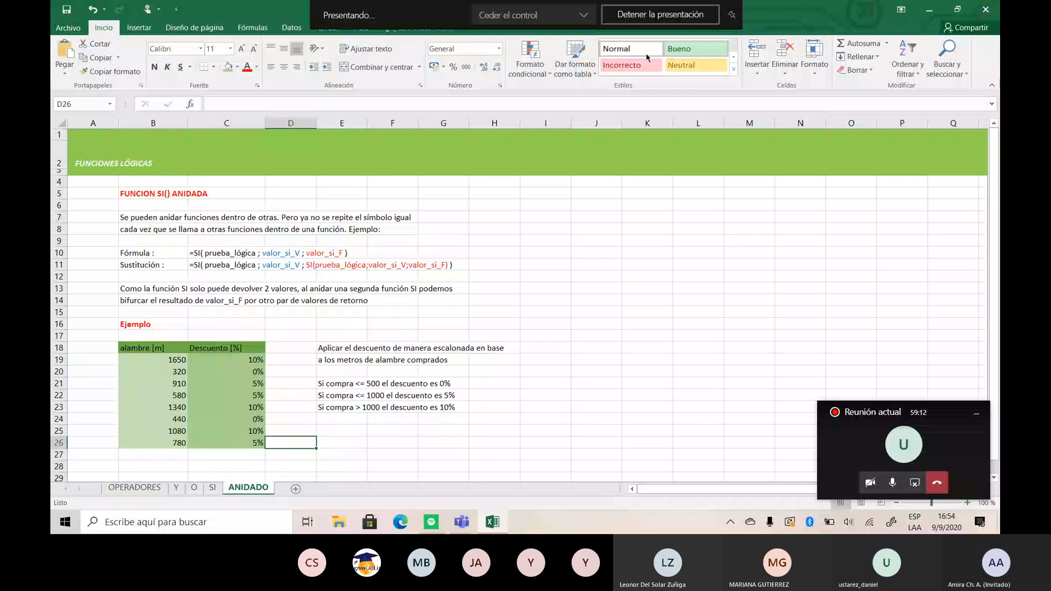
- Clear the discount formulas in C19 and C20 of the Funciones lógicas workbook
left_click_drag(247, 360, 247, 443)
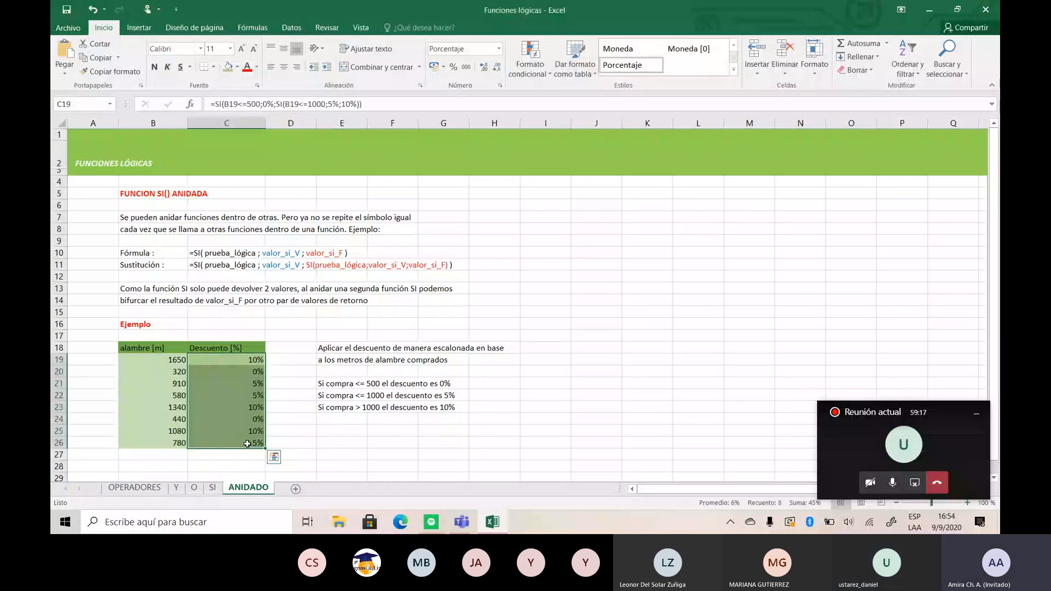
key("BackSpace")
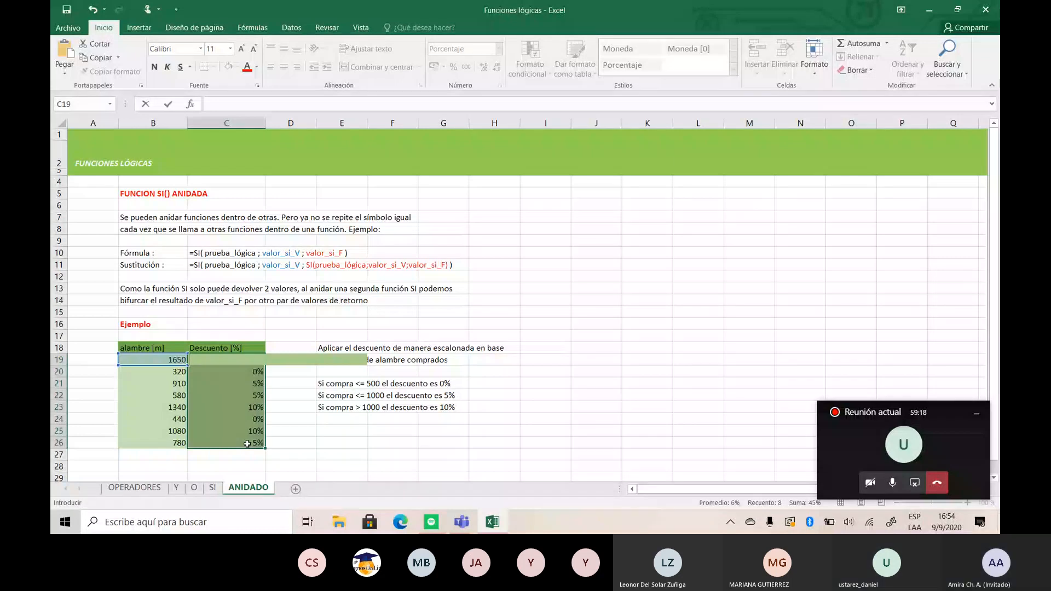
left_click(444, 312)
left_click(256, 372)
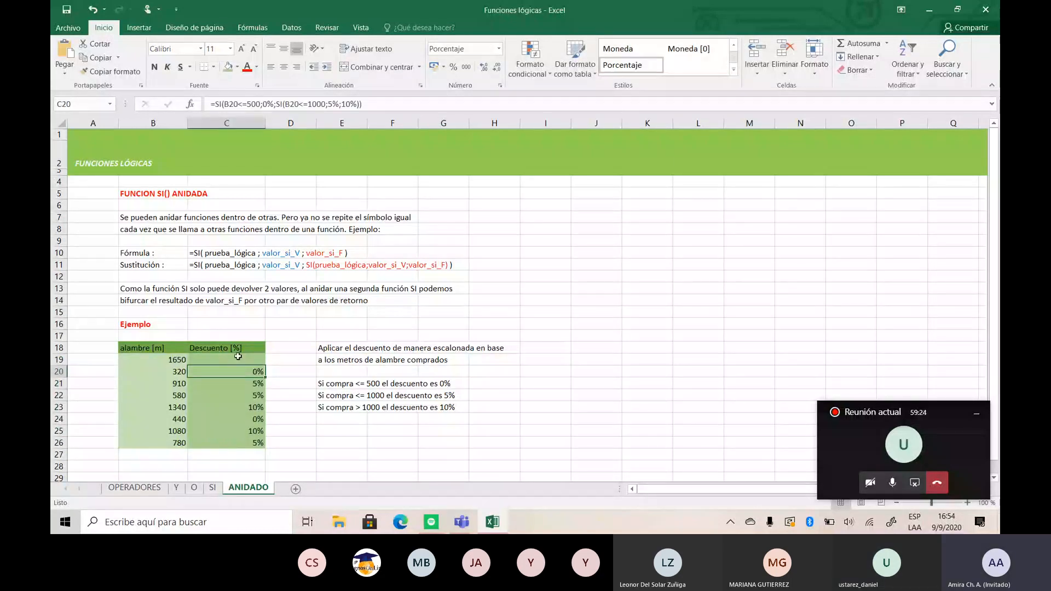
left_click_drag(263, 376, 266, 447)
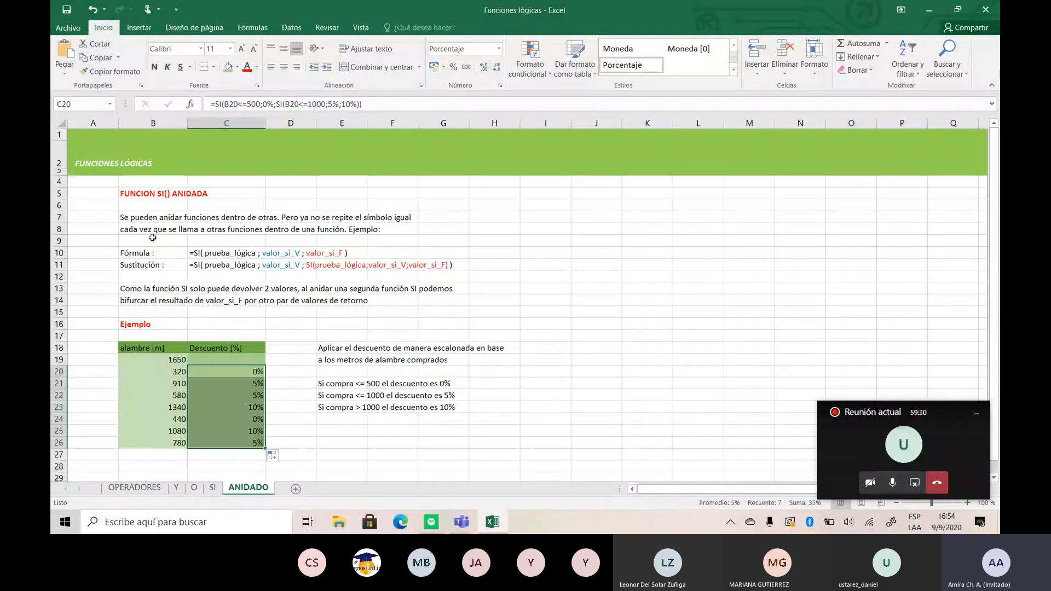
key("BackSpace")
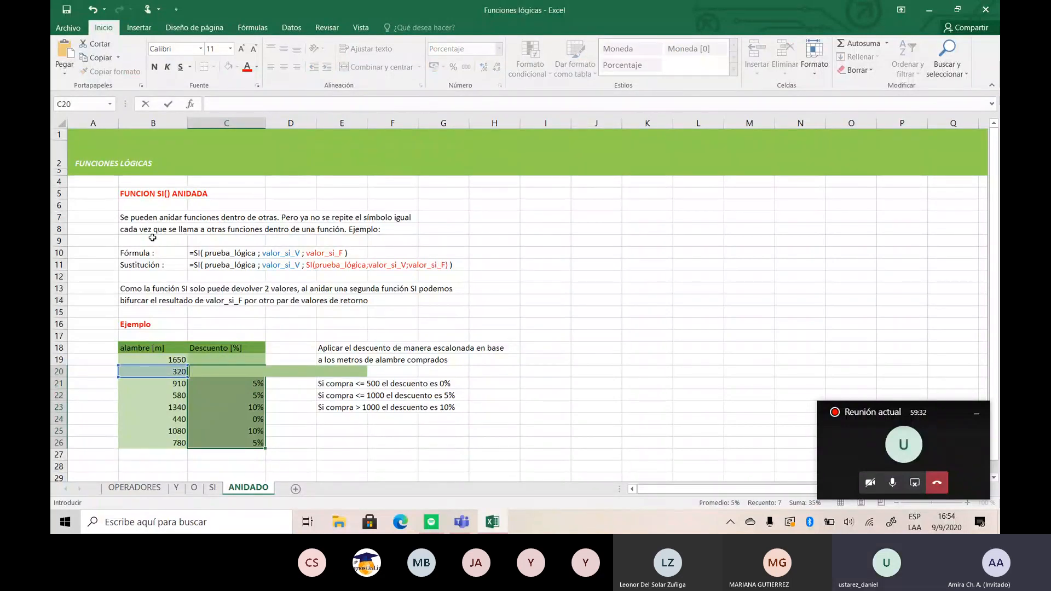
- Start a SI formula in C19 with the logical test B19<=500
left_click(209, 359)
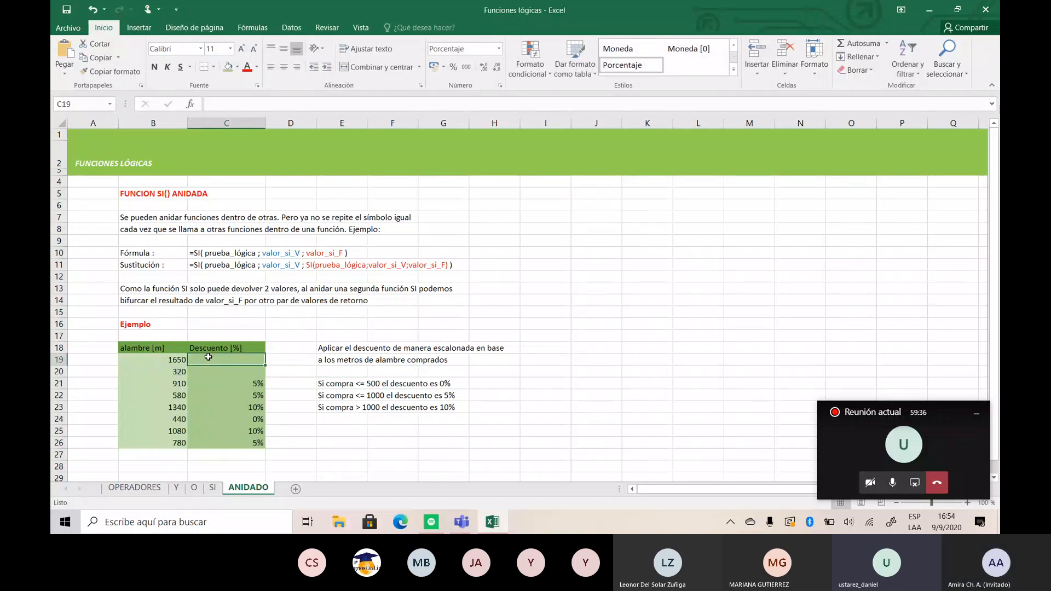
type("=")
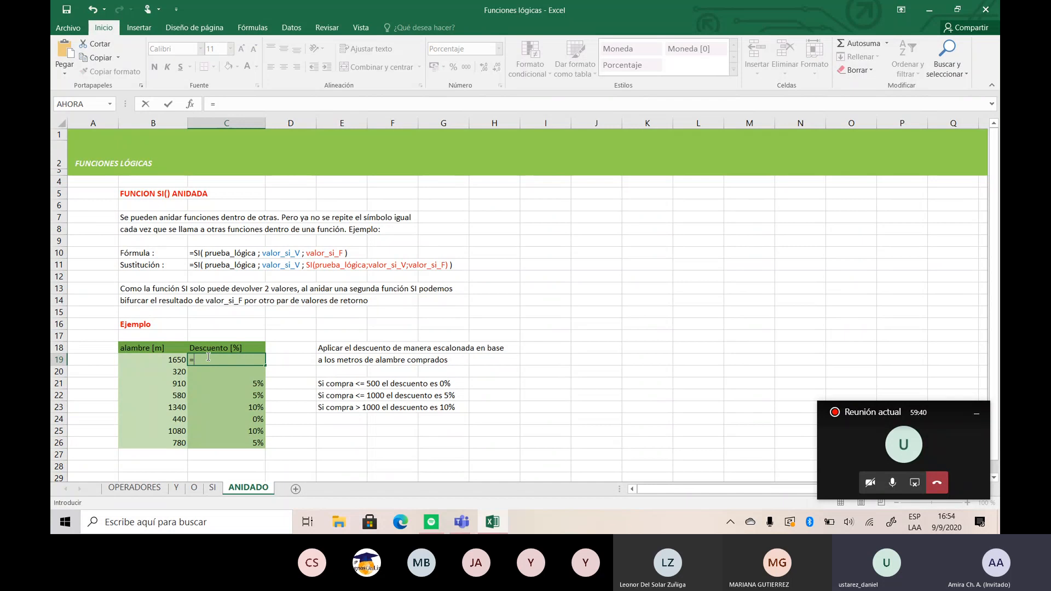
type("S")
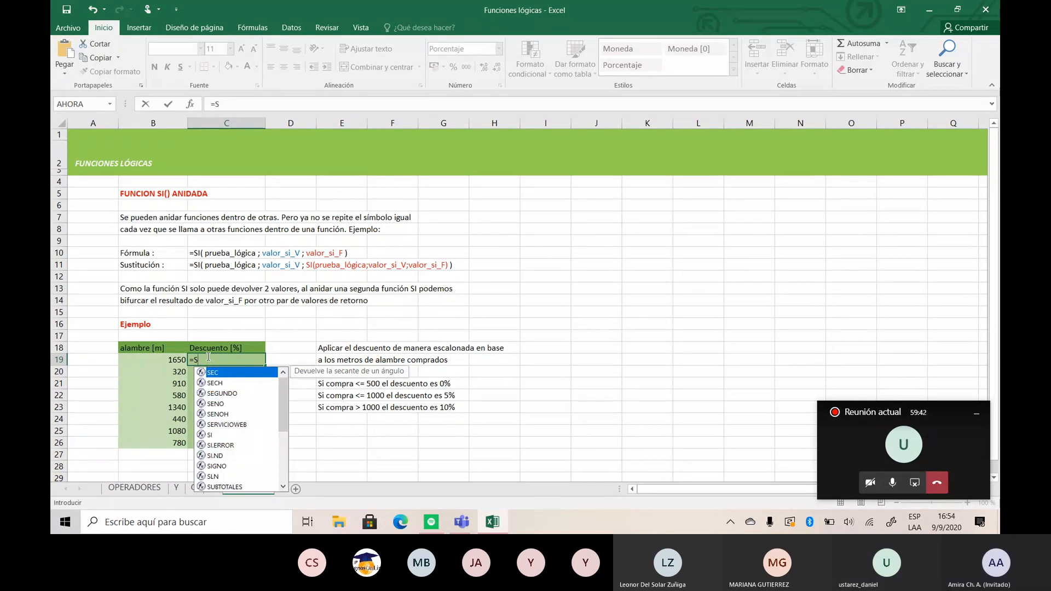
type("I")
key("Escape")
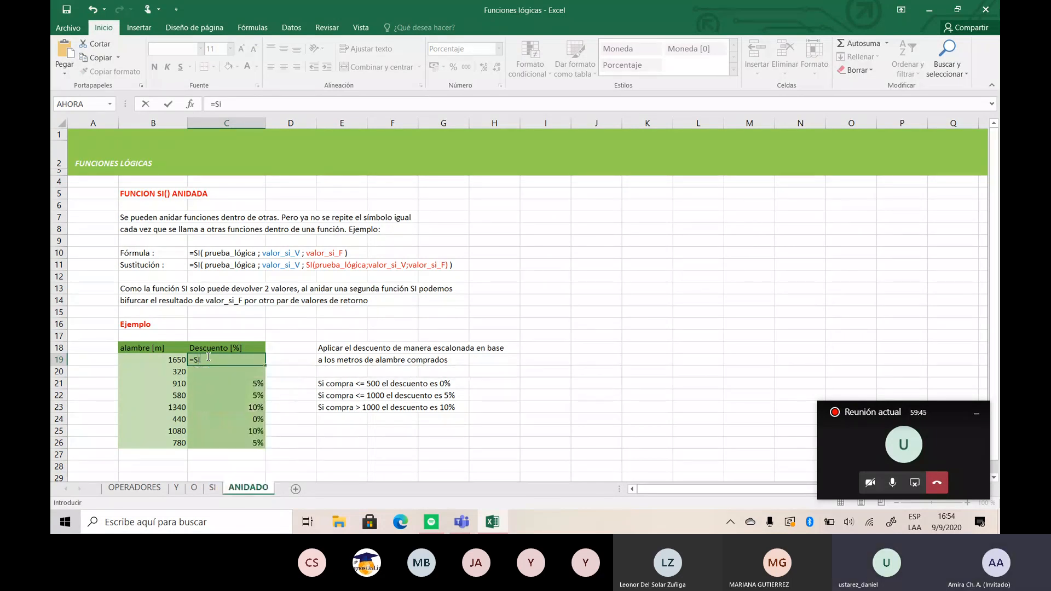
type("(")
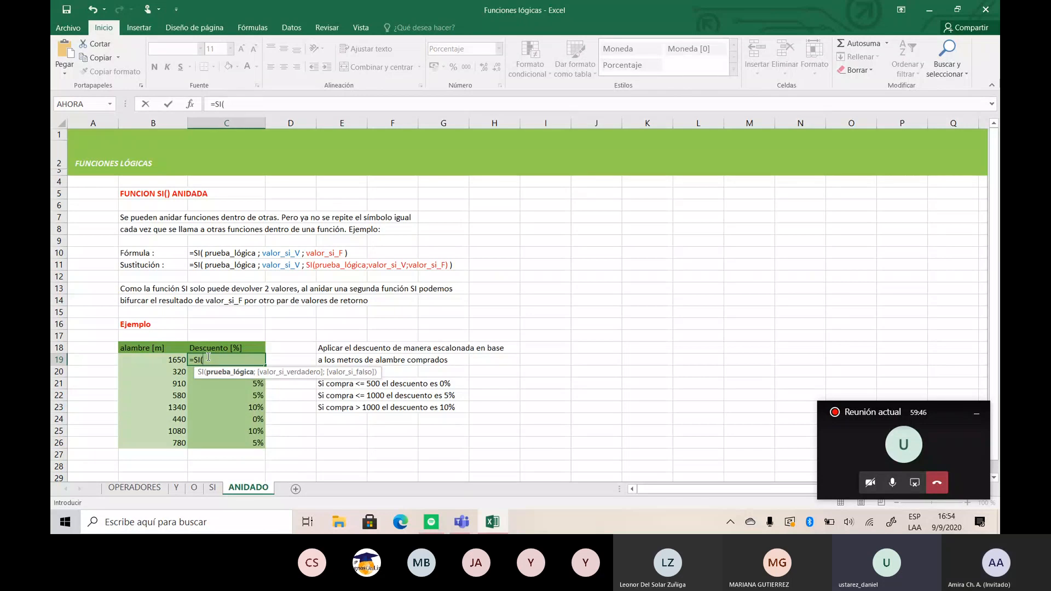
left_click(163, 359)
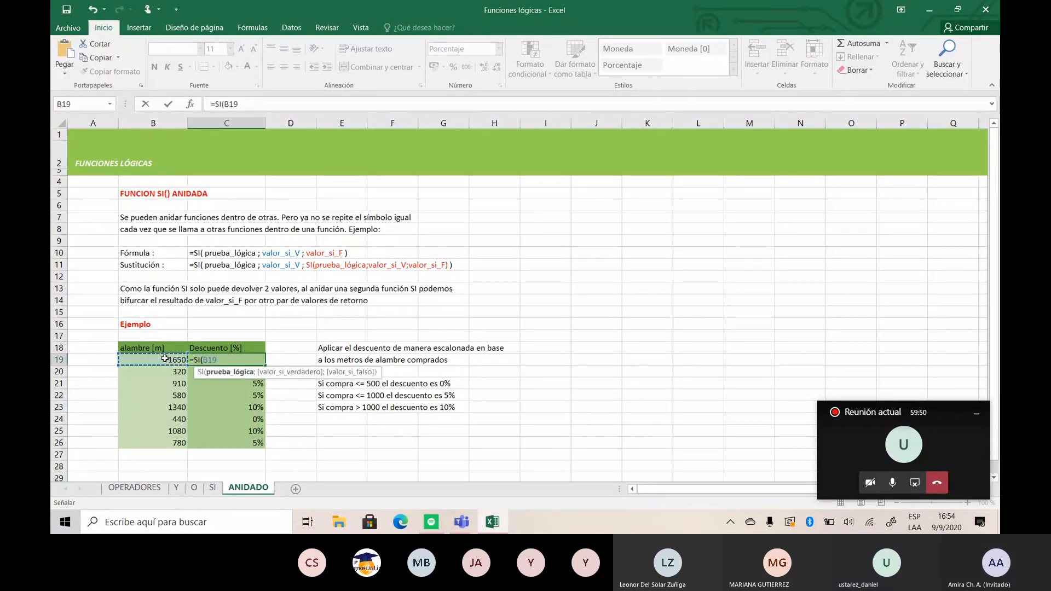
type(";")
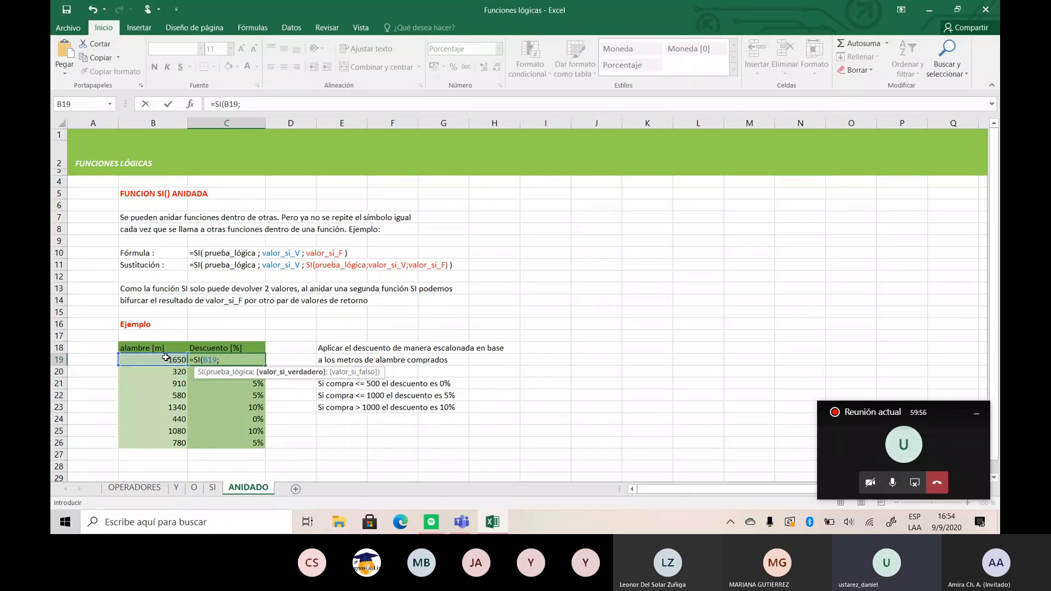
key("BackSpace")
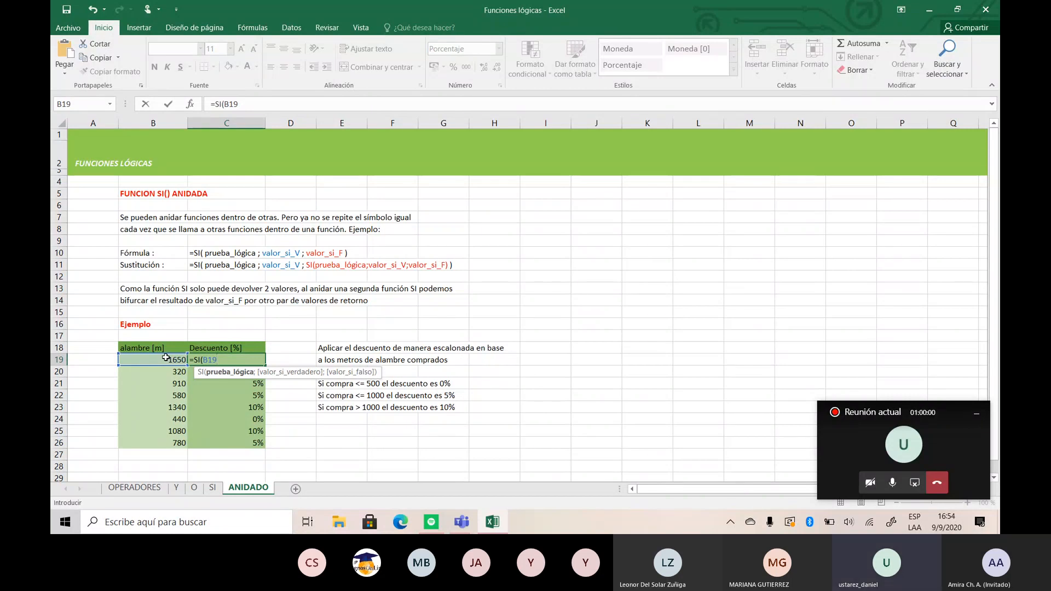
type("<")
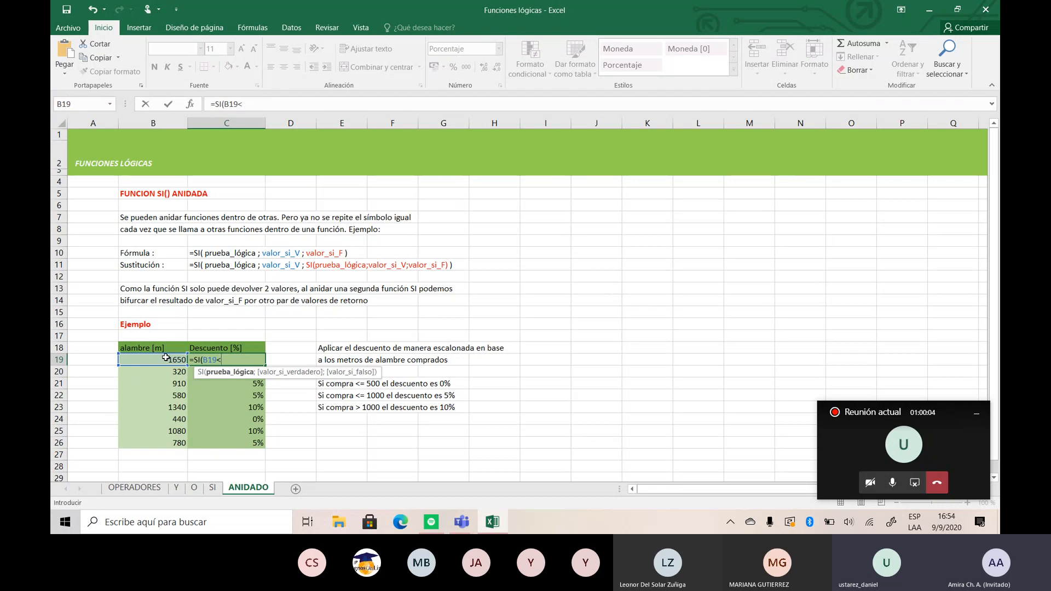
type("=")
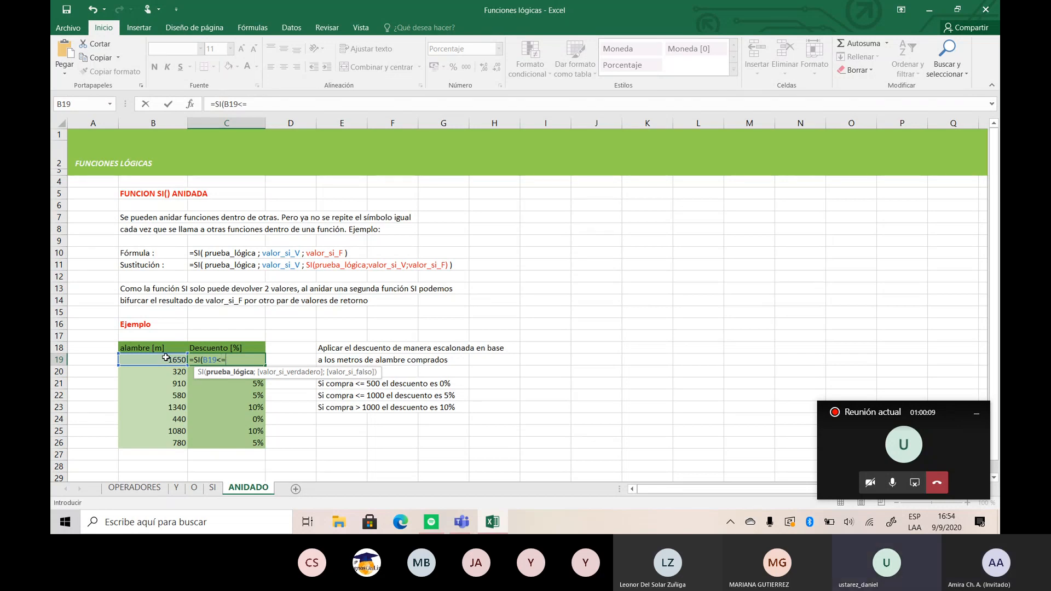
type("500")
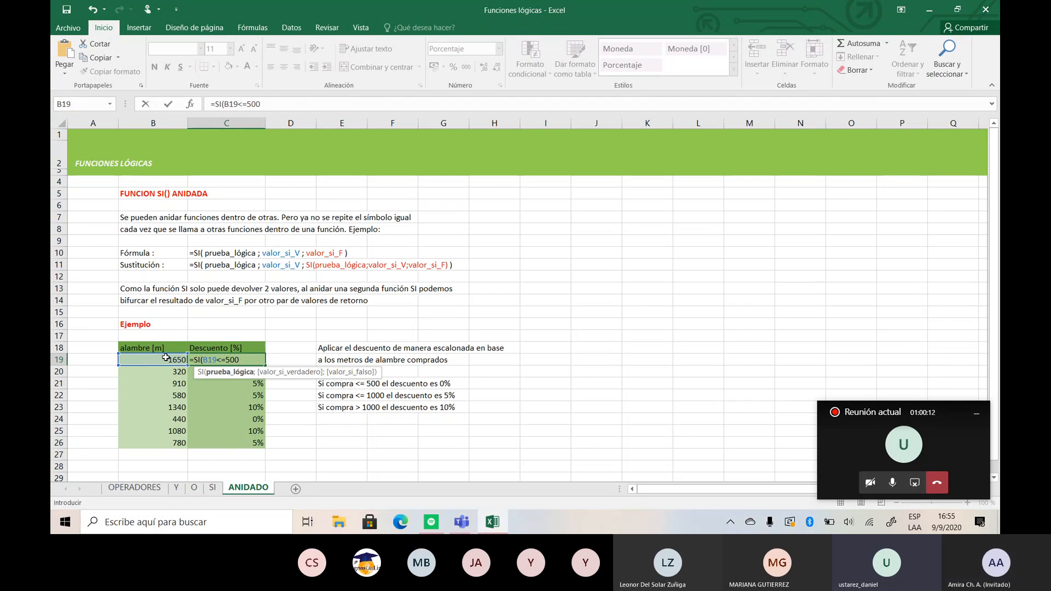
type(";")
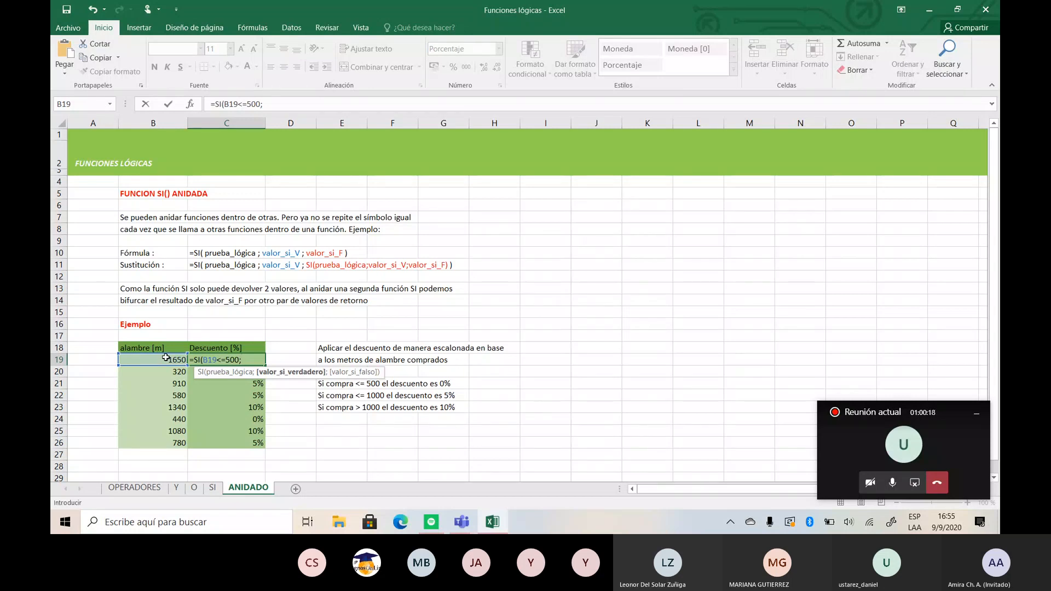
type("0")
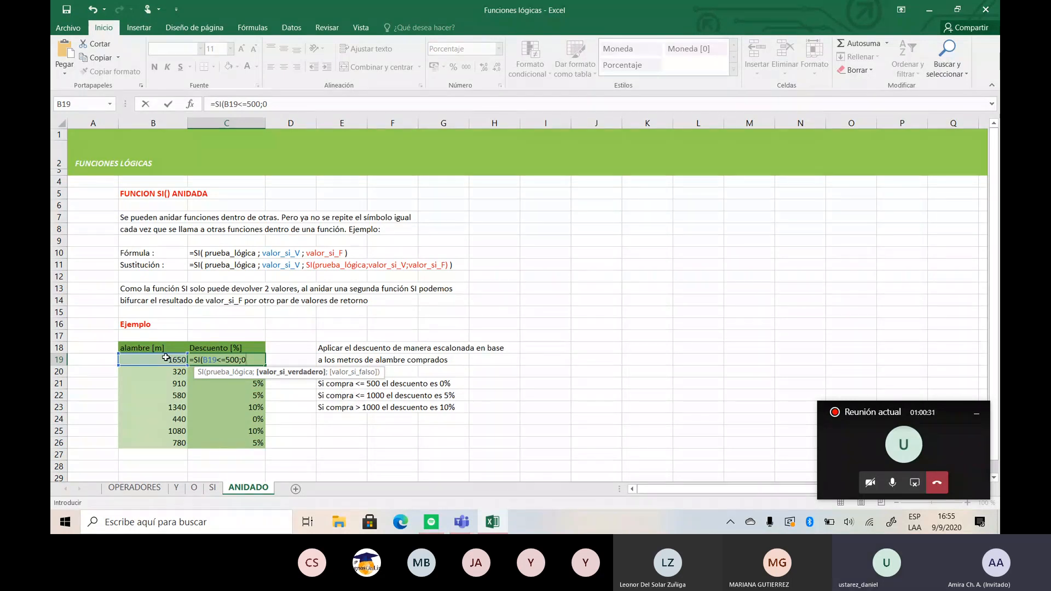
- Add 0% as the true value of the C19 formula and open its false-value argument
type("%")
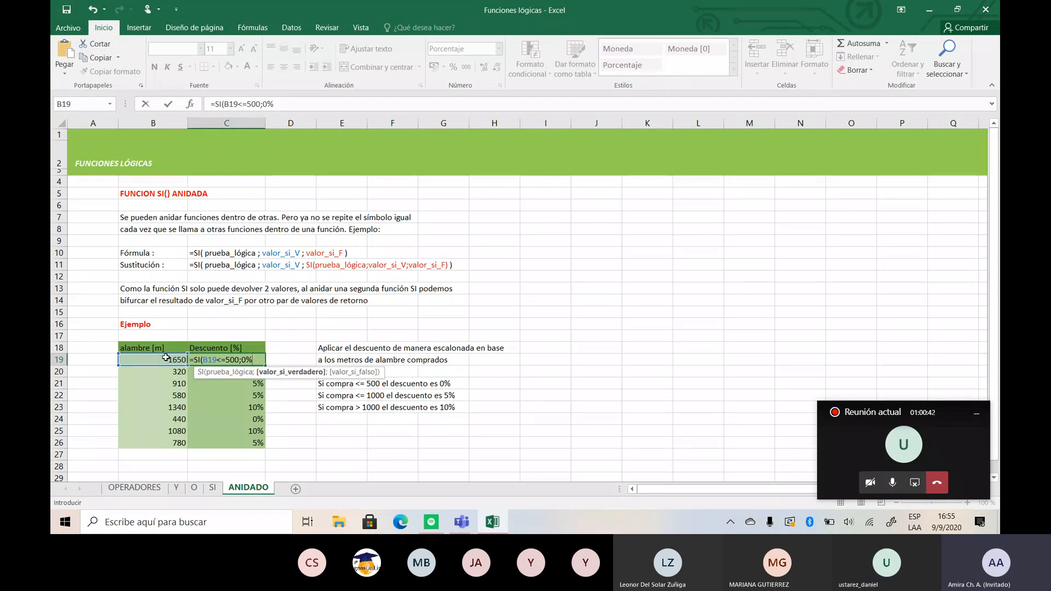
type(";")
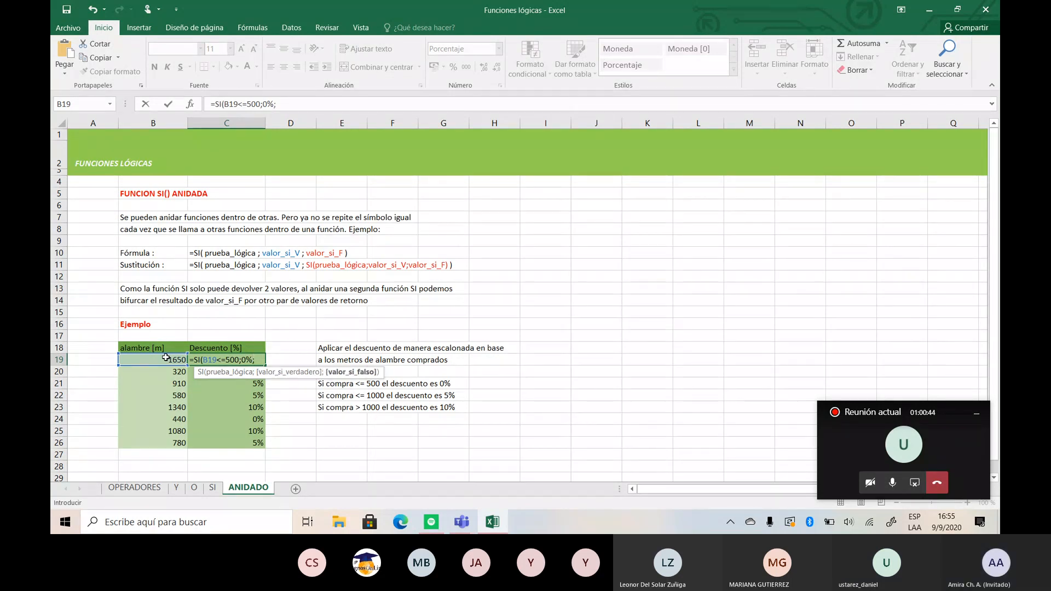
type("S")
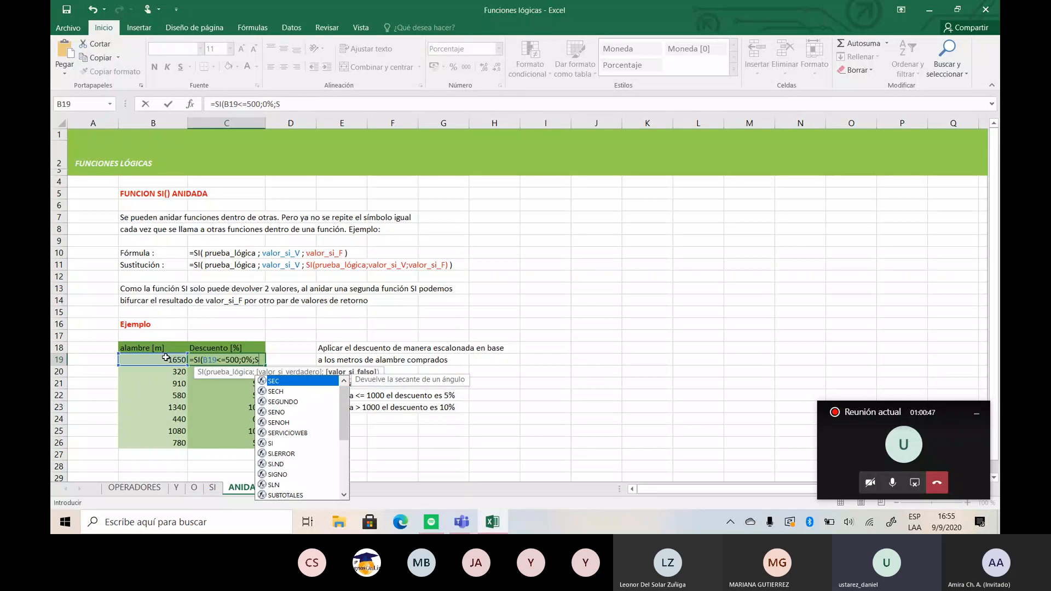
type("I")
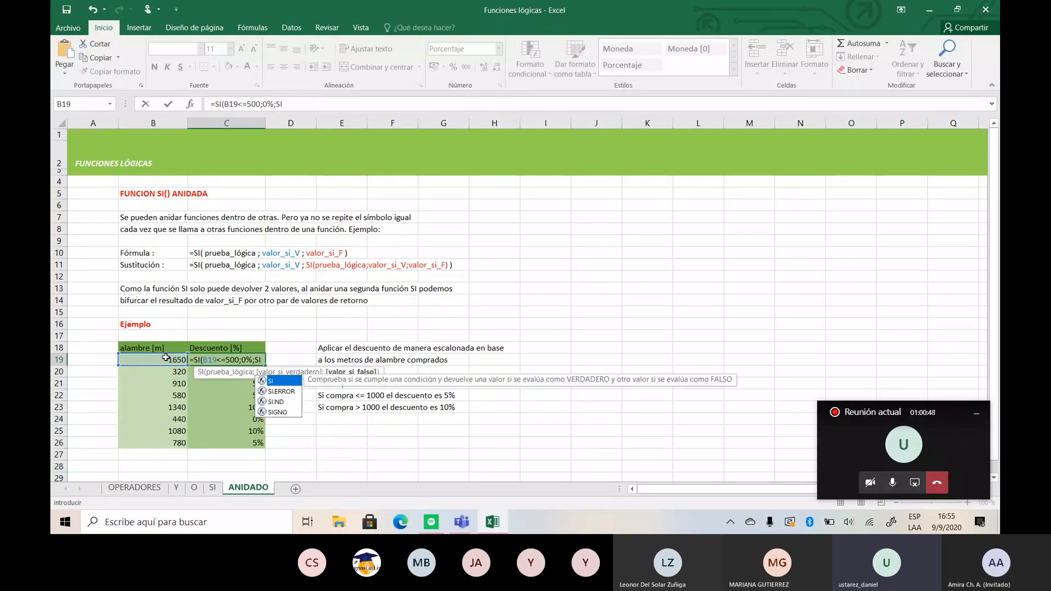
type("(")
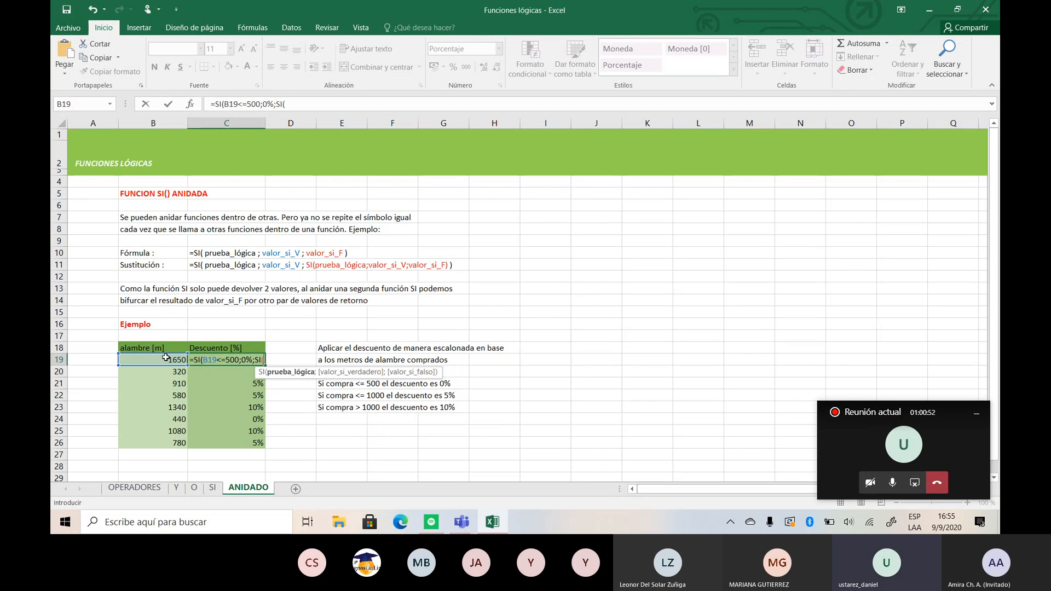
- Nest a second SI function as the false value in C19, with the logical test B19<=1000
left_click(154, 359)
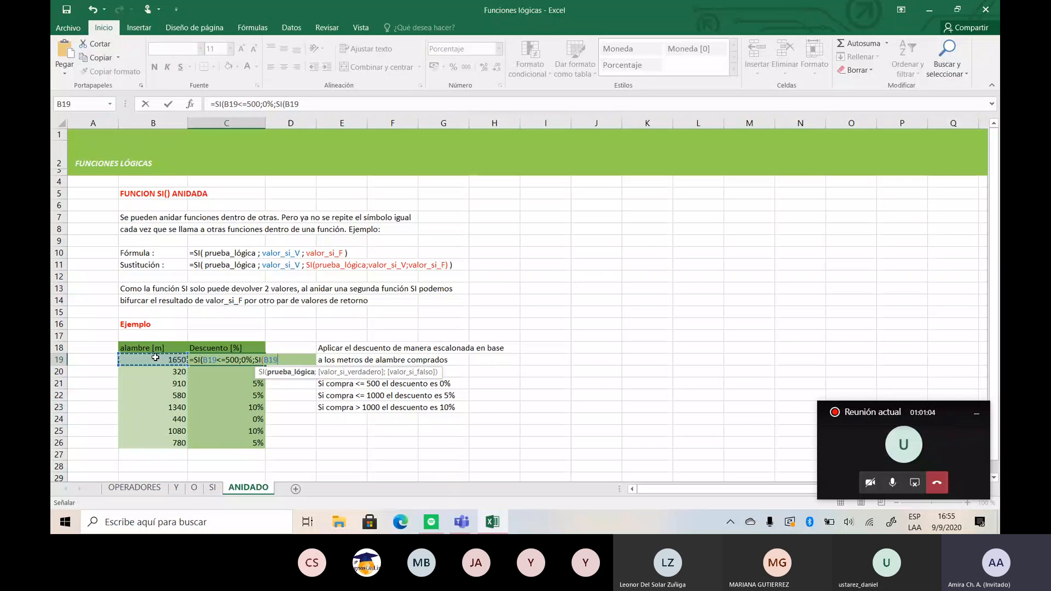
type("<=")
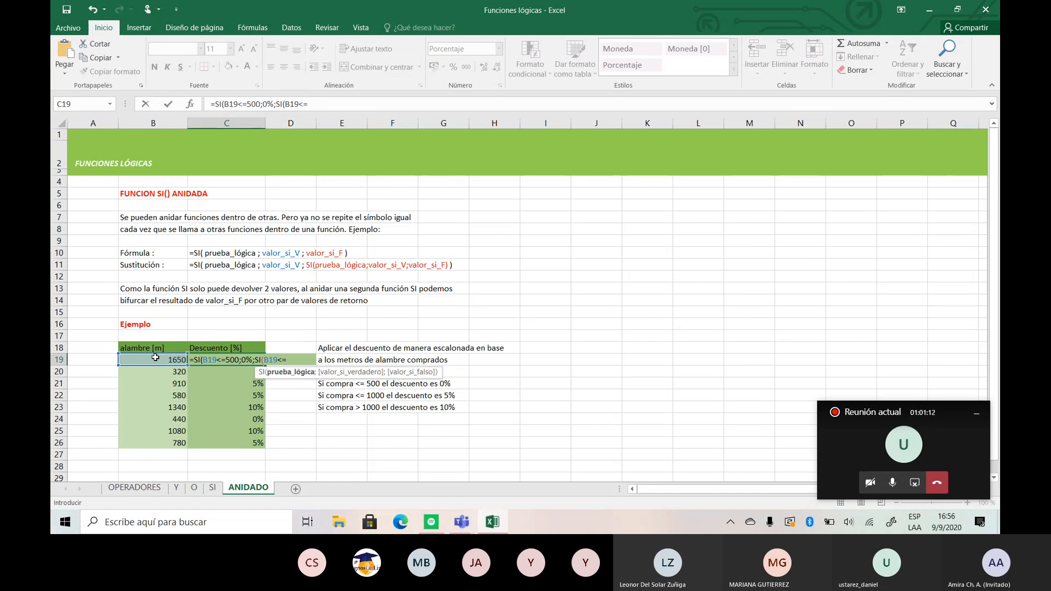
type("1")
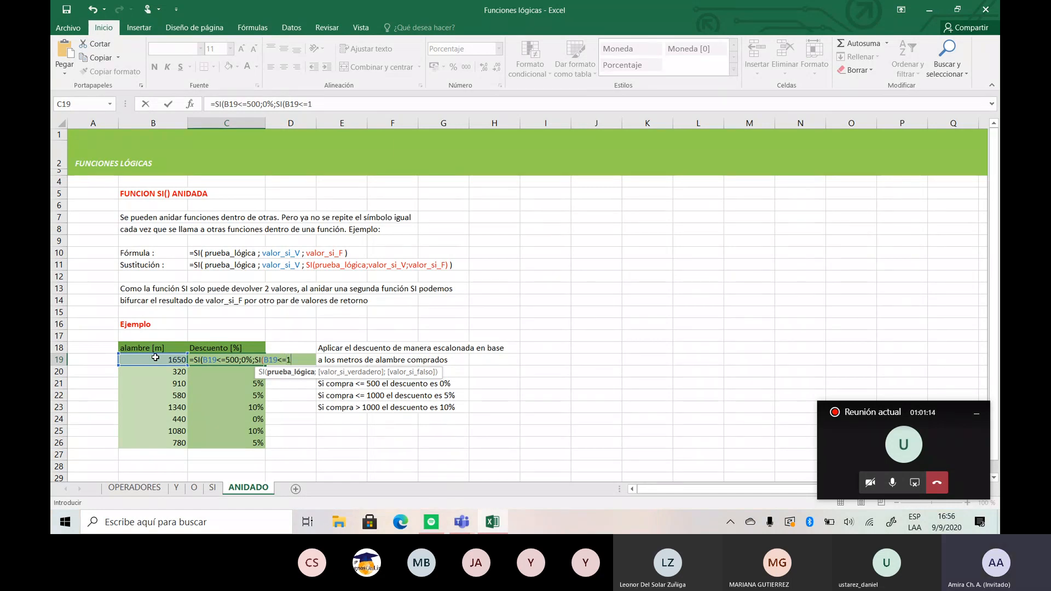
type("000")
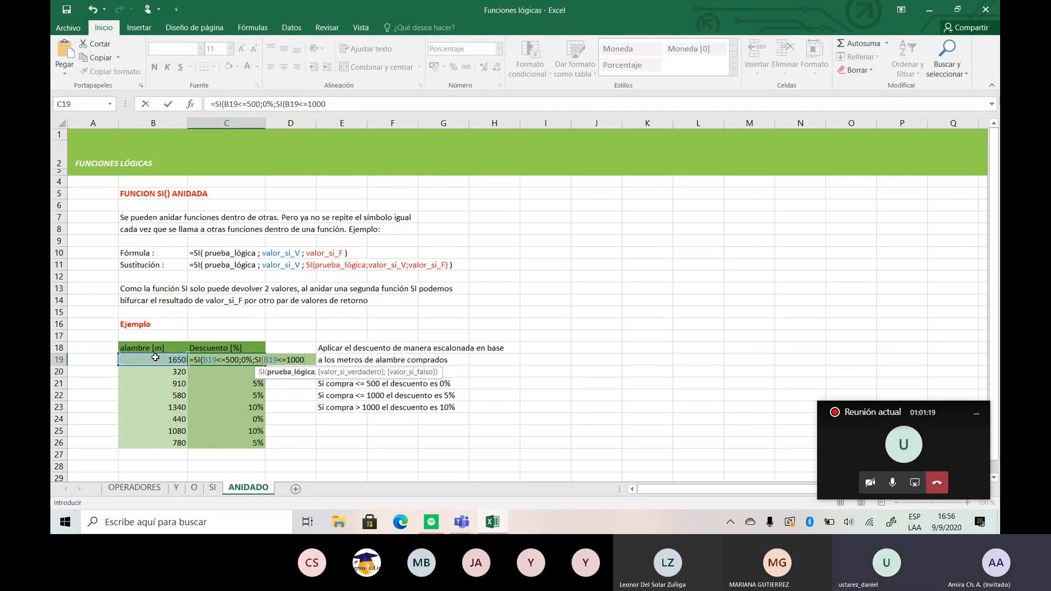
type(";5")
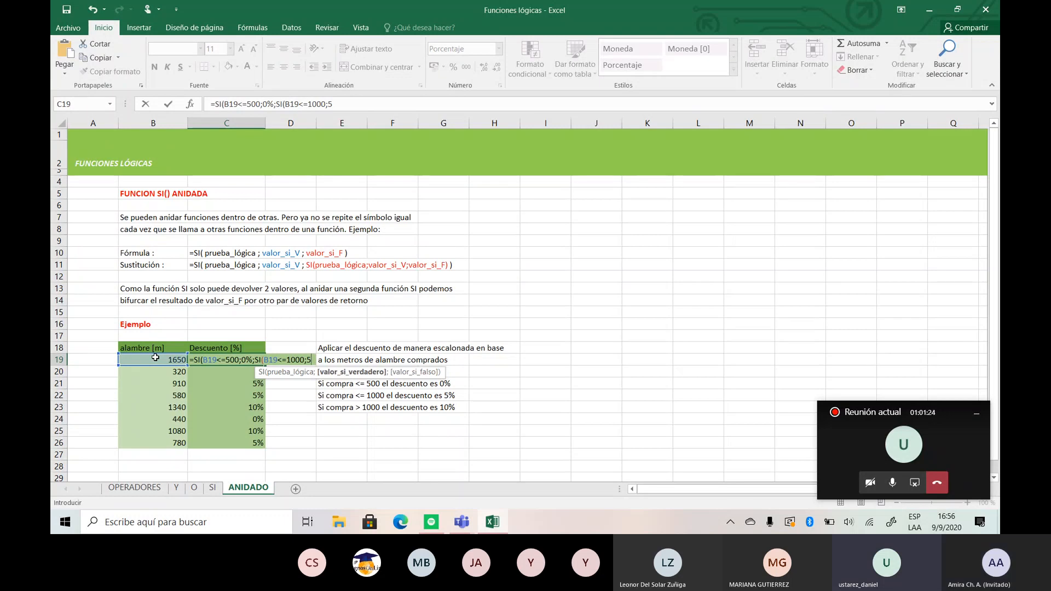
- Complete the nested SI in C19 with 5% as true value and 10% as false value, and fill it down to C26
type("%")
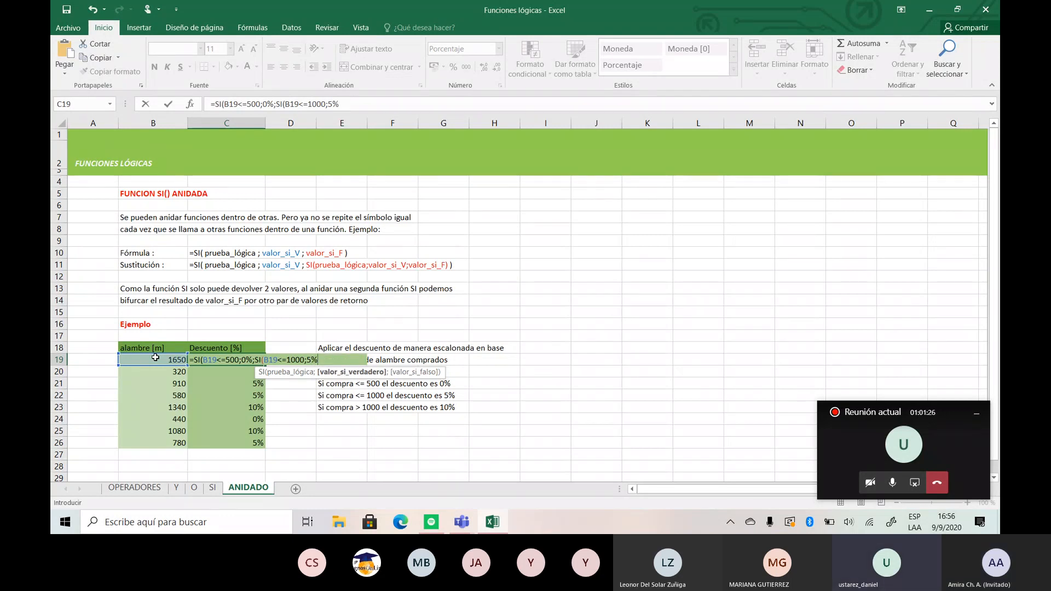
type(";")
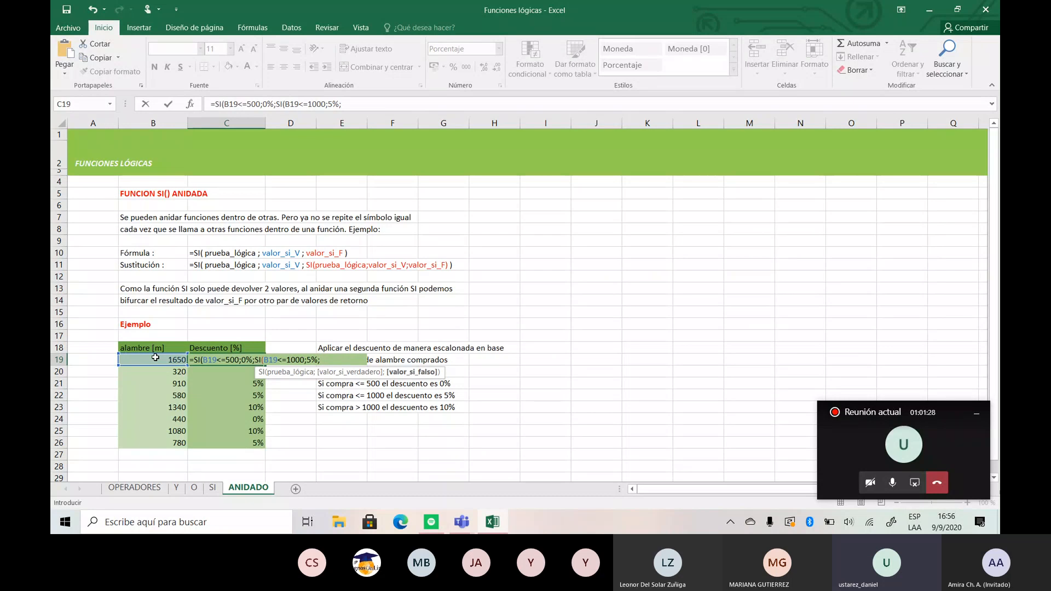
type("10%")
key("BackSpace")
type("))")
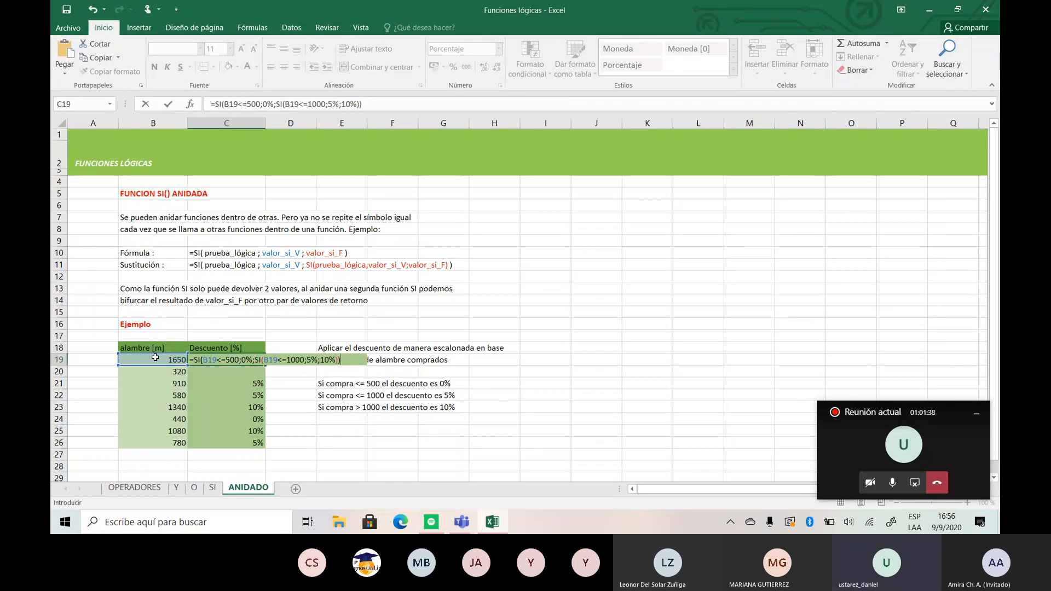
key("Return")
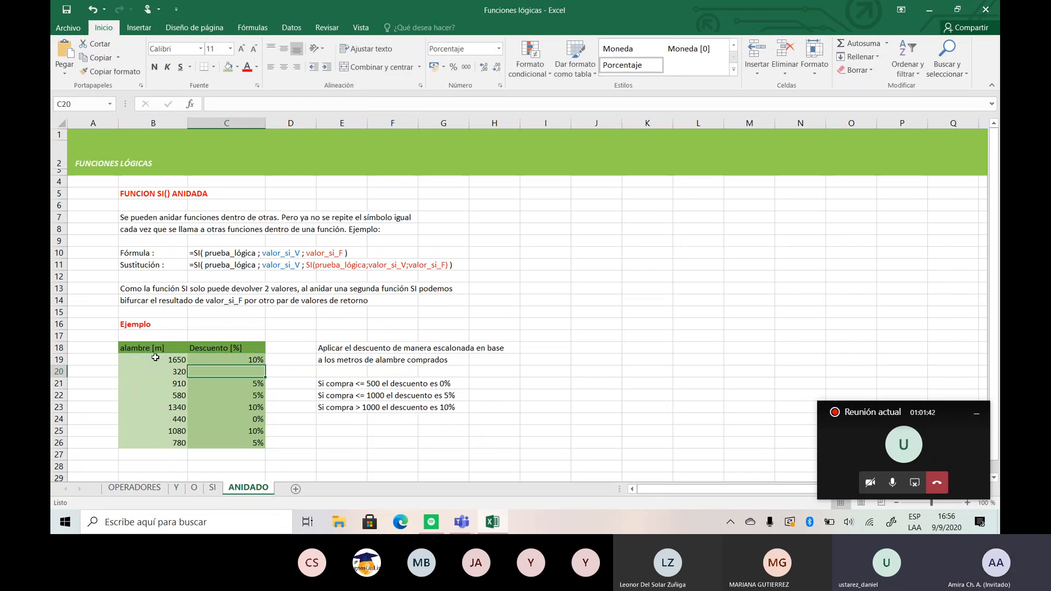
left_click(261, 359)
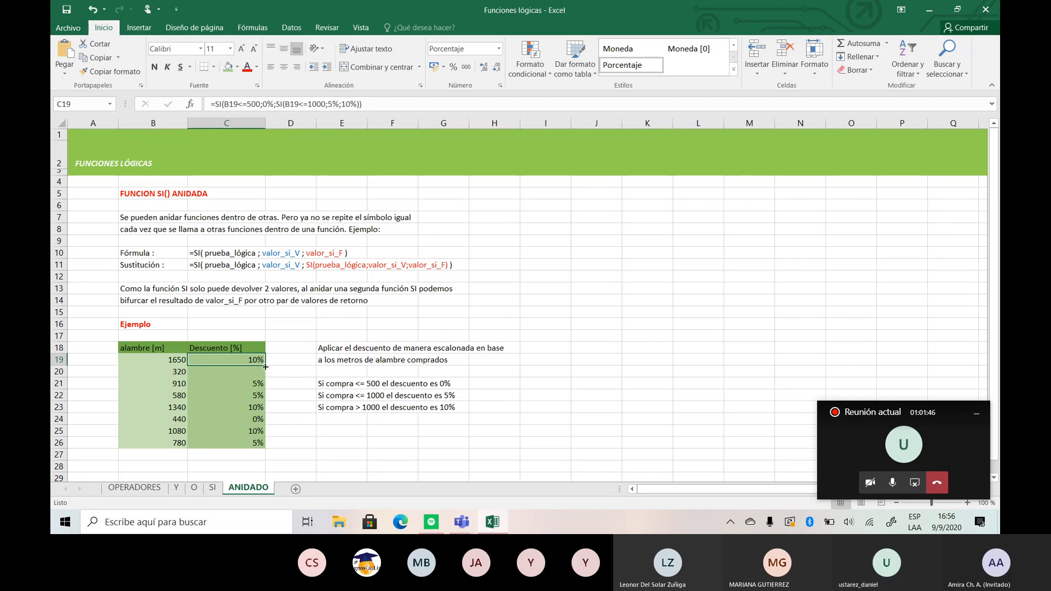
left_click_drag(264, 365, 270, 444)
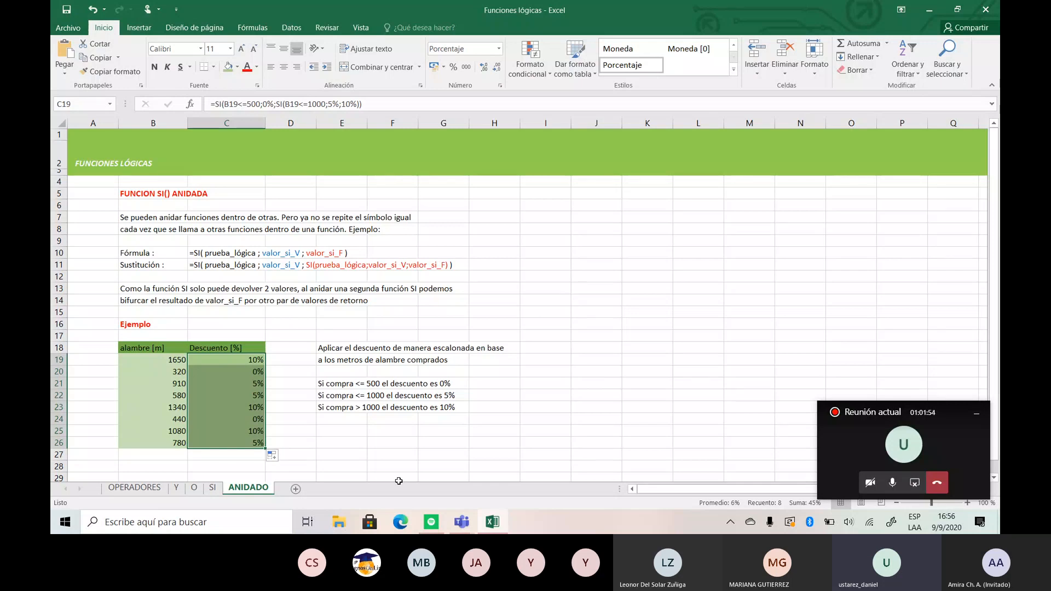
- Try a third nested SI in place of the final false value in C19, and restore 10% with both closing parentheses
left_click(254, 360)
double_click(253, 360)
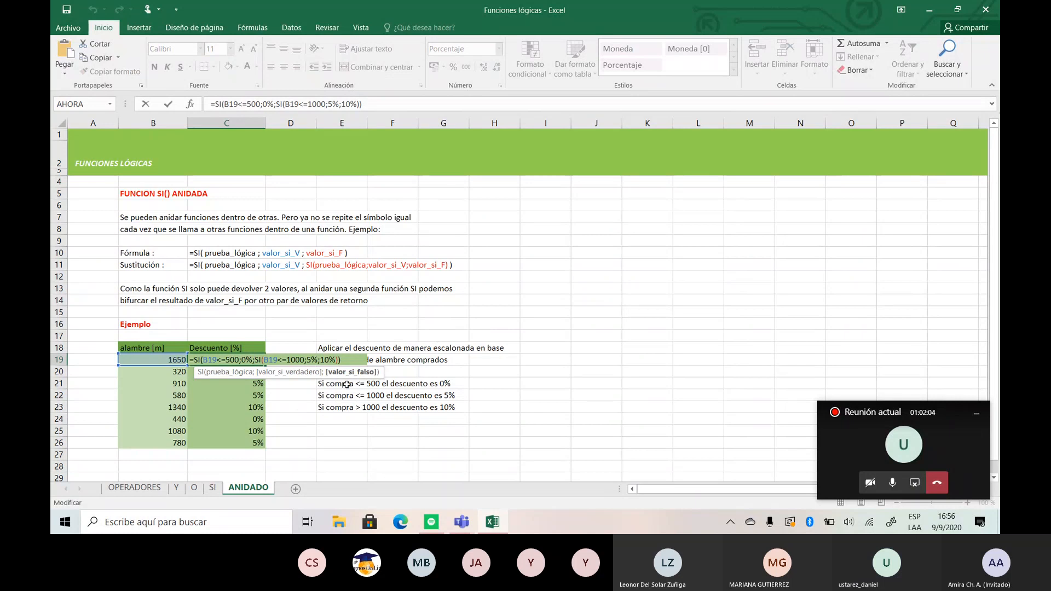
left_click(348, 361)
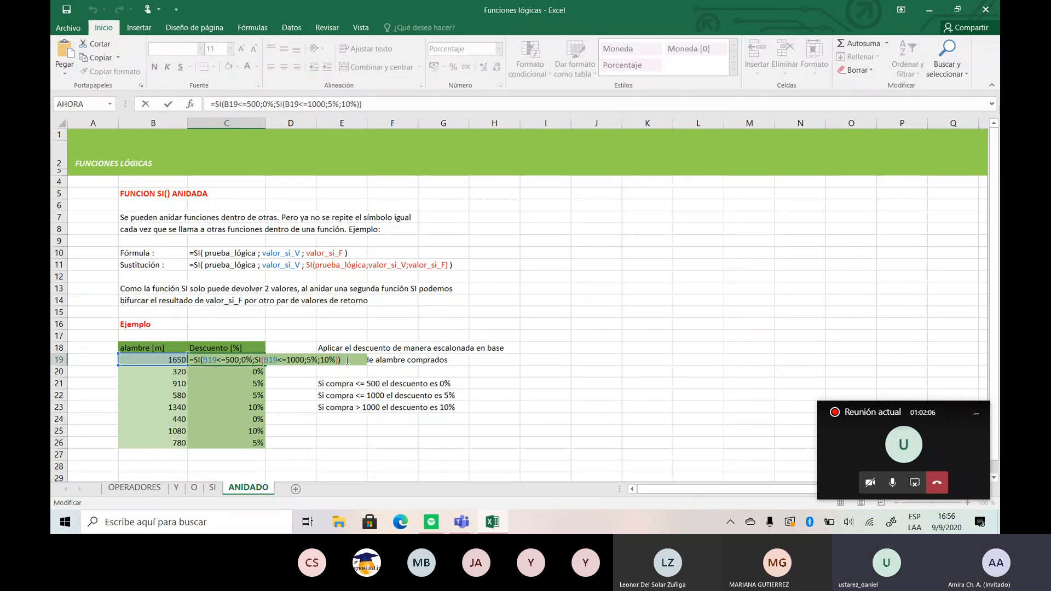
key("BackSpace")
key("BackSpace")
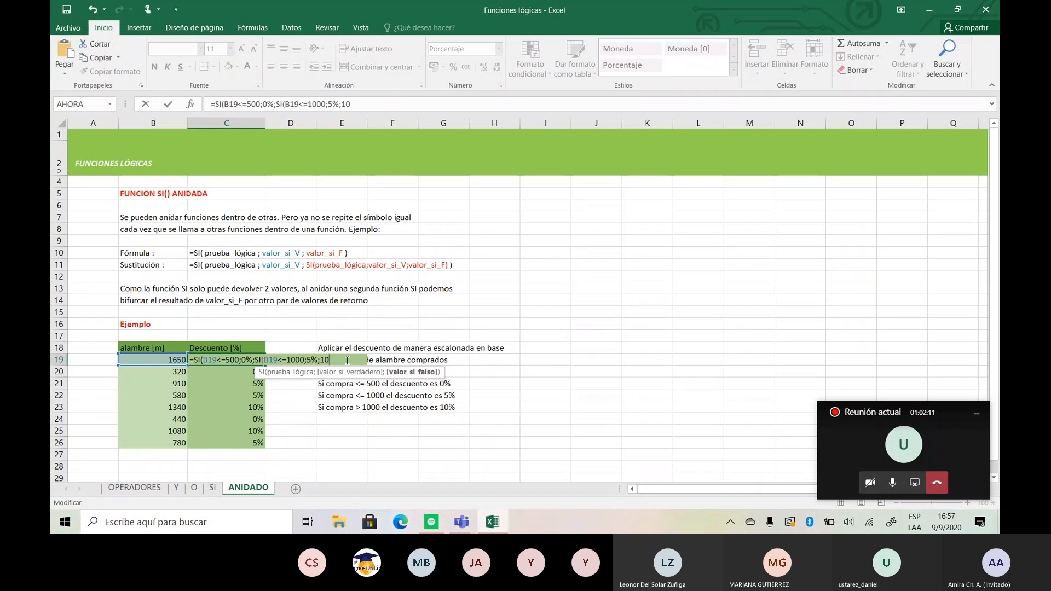
key("BackSpace")
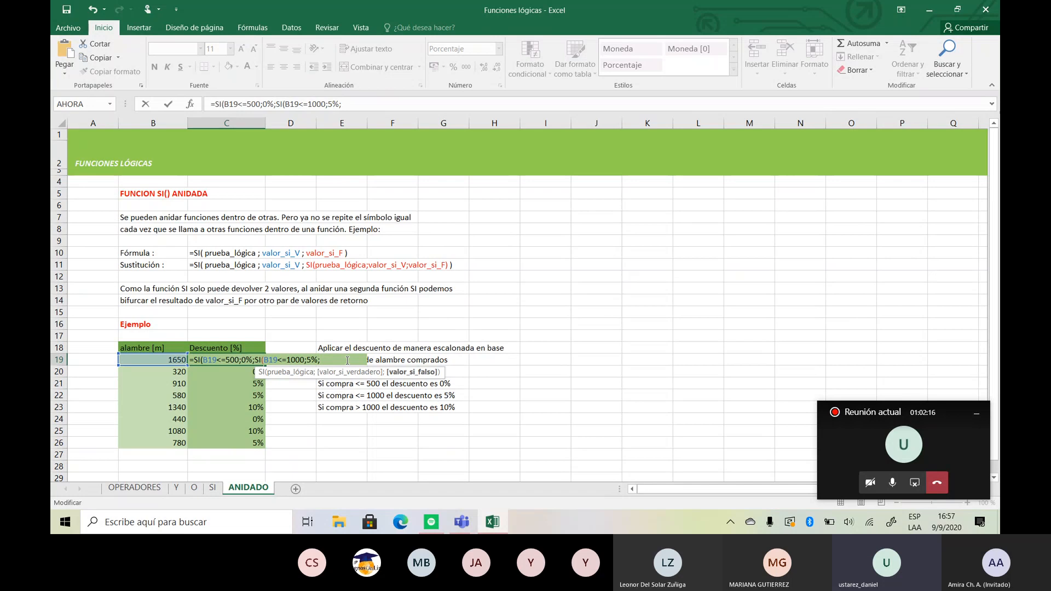
type("SI")
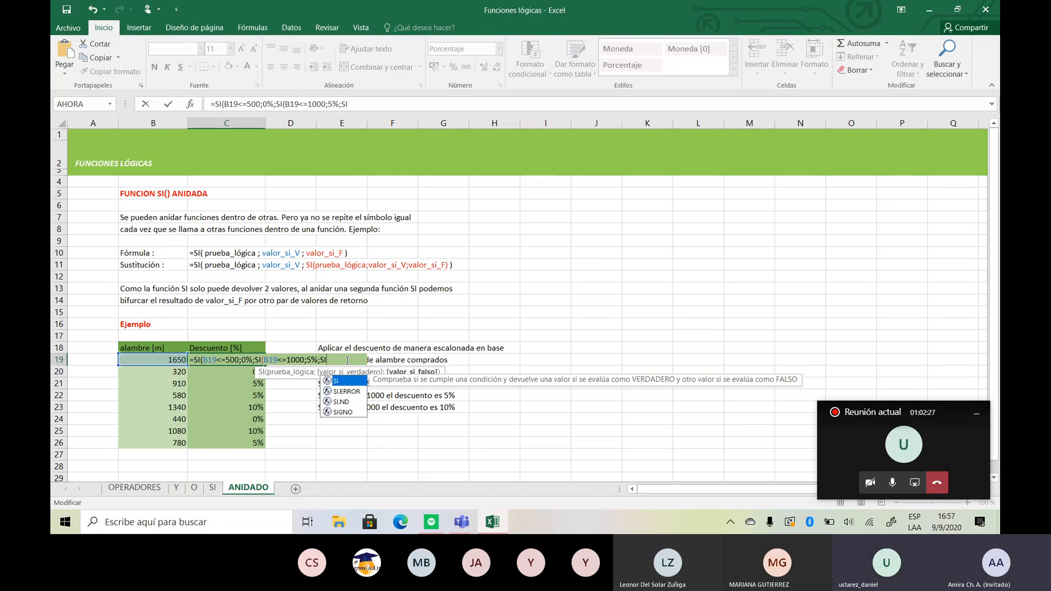
key("BackSpace")
key("BackSpace")
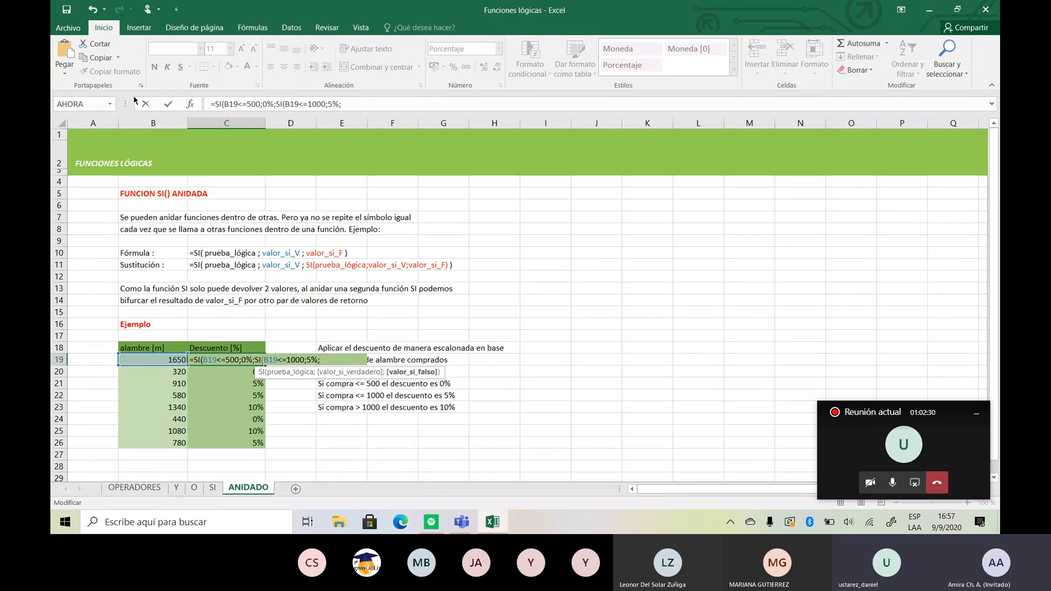
type("10%))")
key("ctrl+Return")
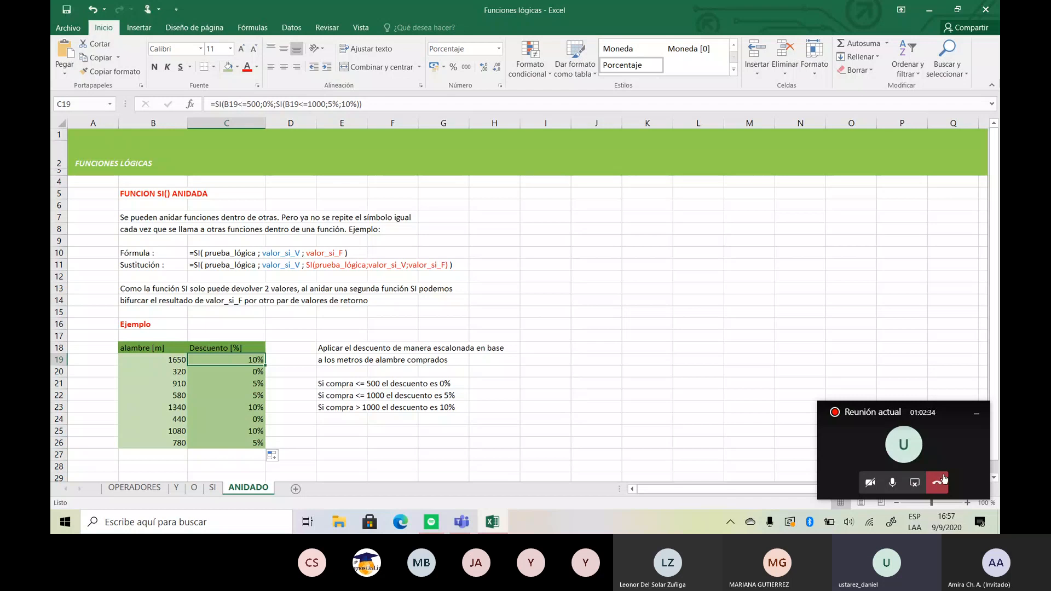
- Stop sharing the screen in the Teams meeting
left_click(920, 483)
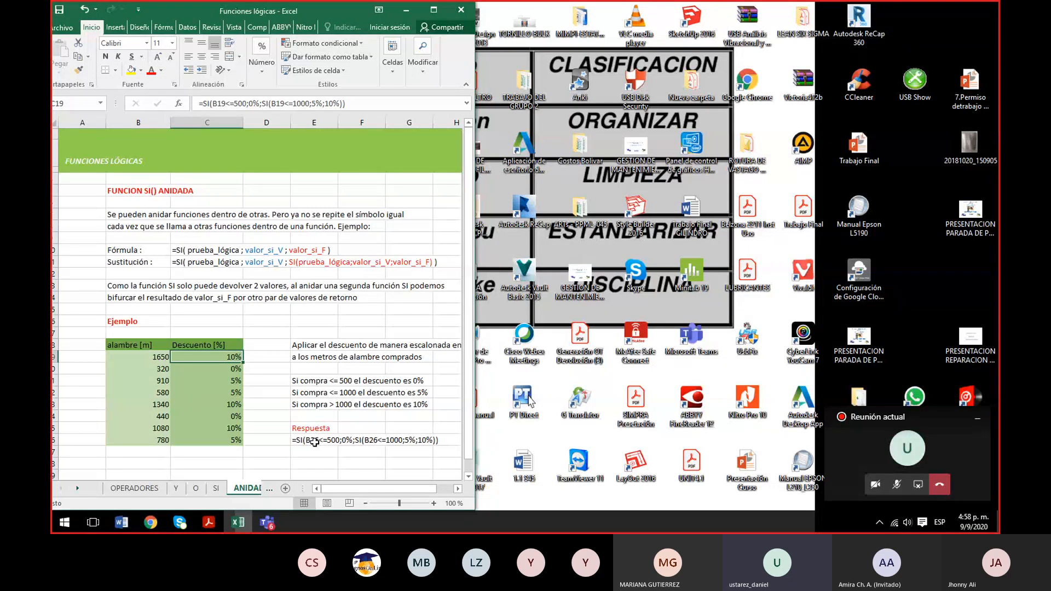
- Clear C19 in the participant's workbook and start a SI formula there with the logical test B19<=500
key("Delete")
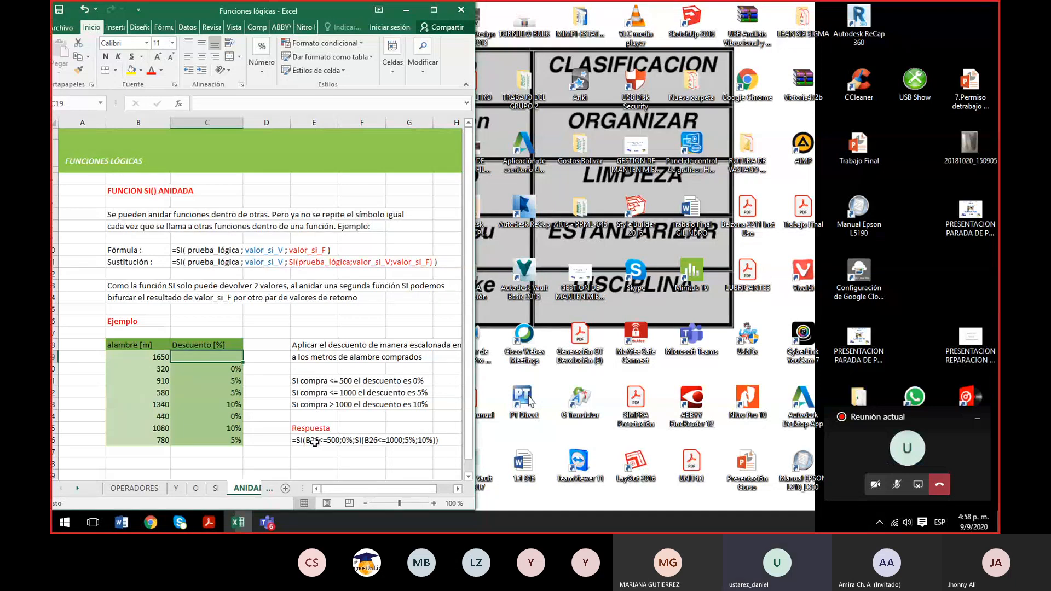
type("=")
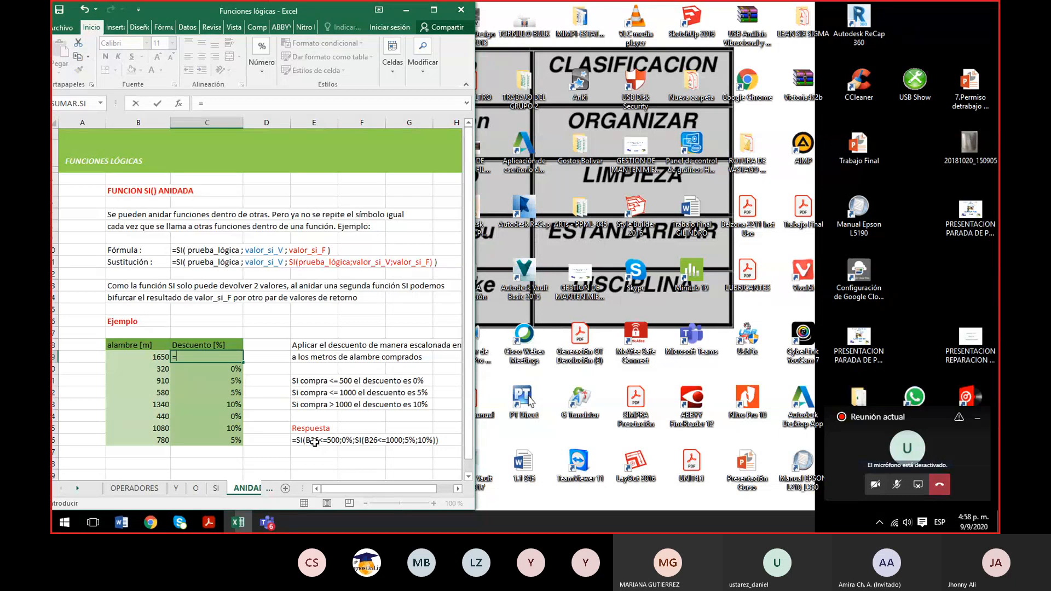
type("SI")
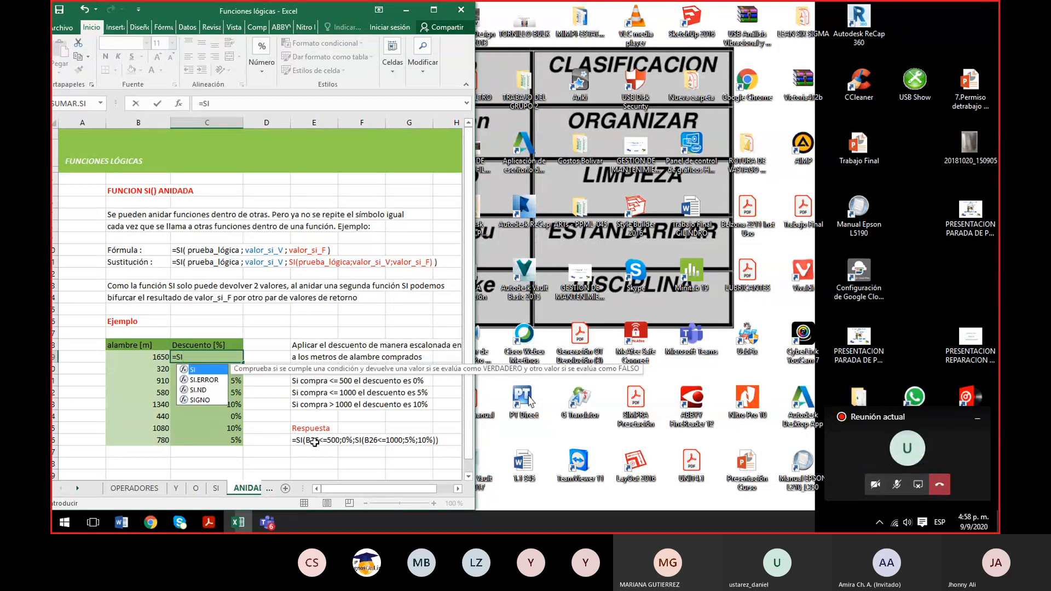
type("(")
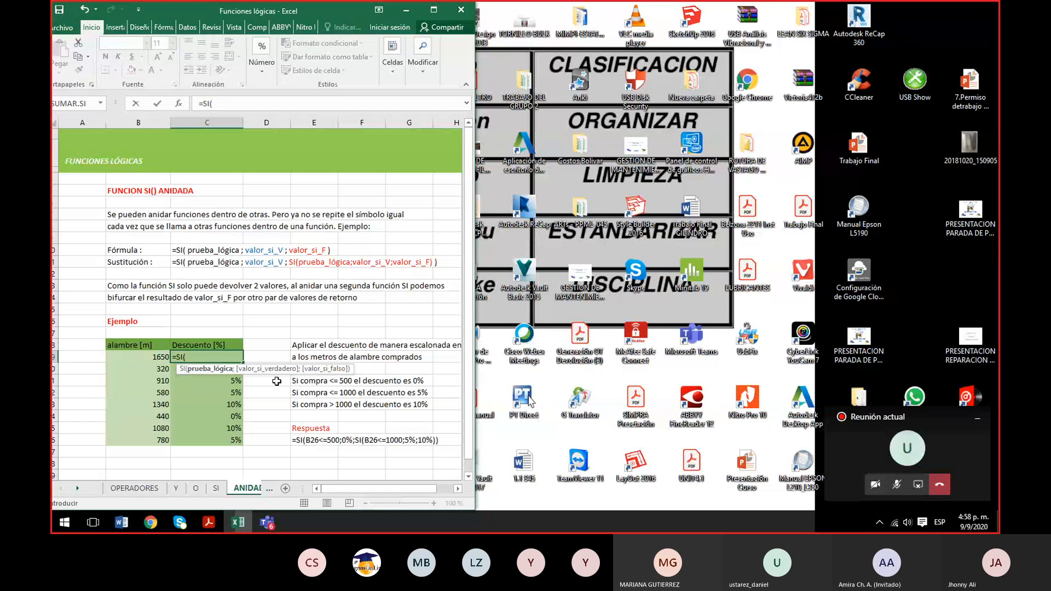
left_click(145, 357)
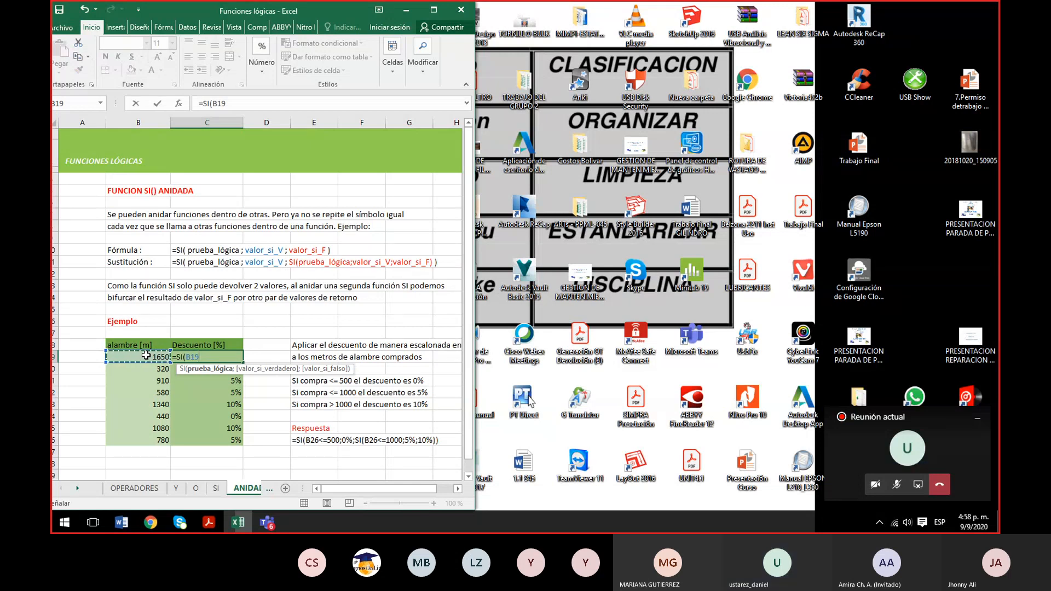
type(">")
key("BackSpace")
type("<")
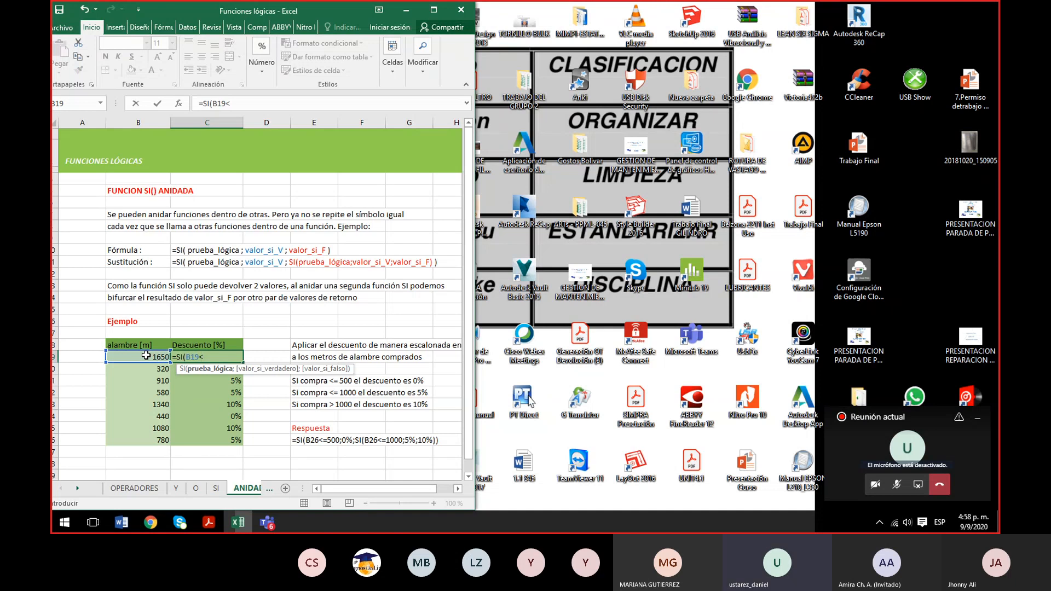
type("=500;")
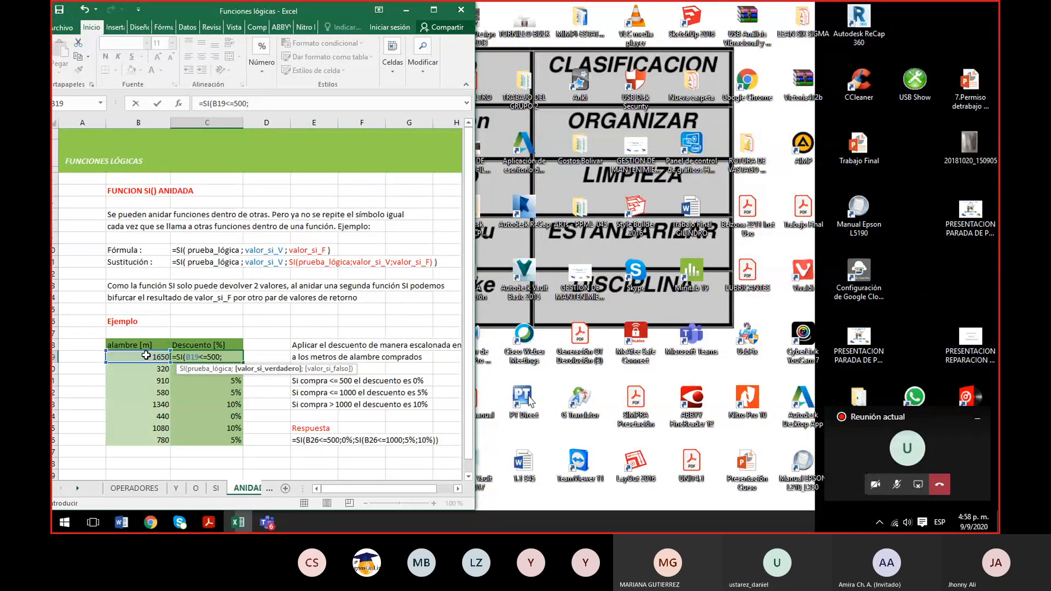
type("0")
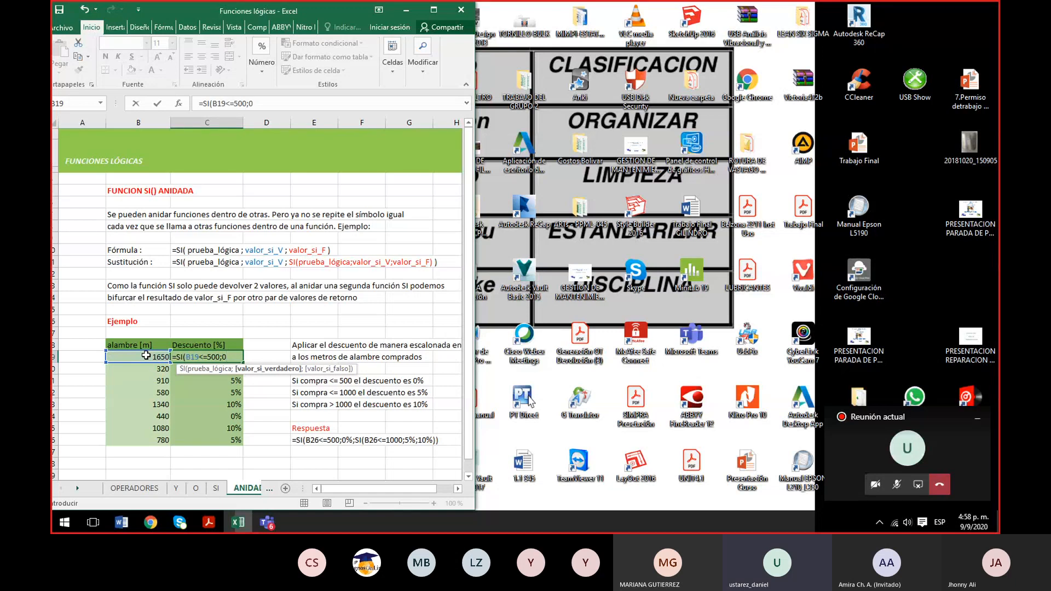
type("%;")
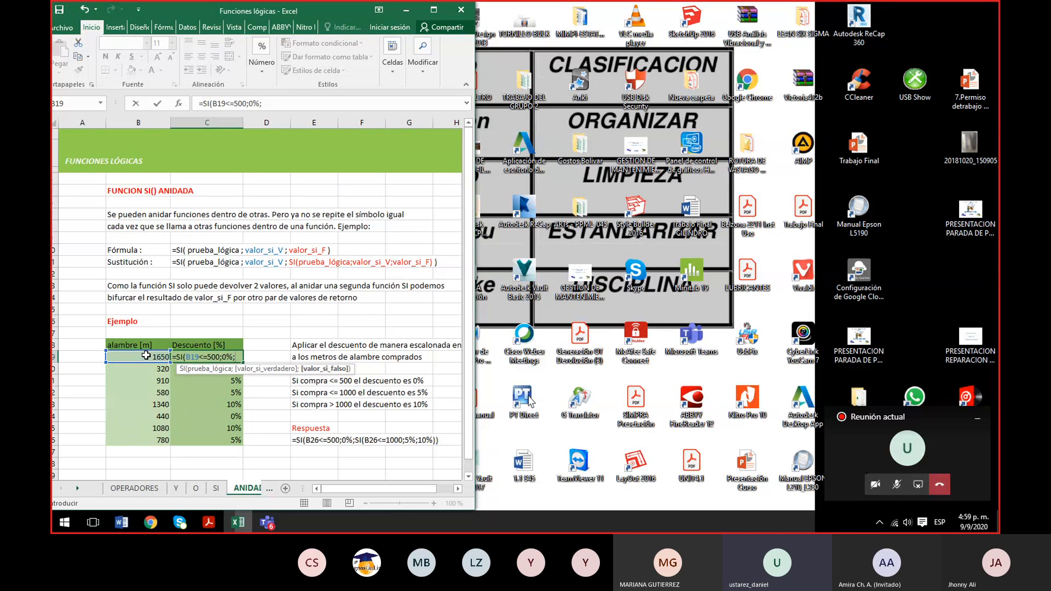
- Nest a second SI in the false-value argument of C19 with the logical test B19<=1000
type("si")
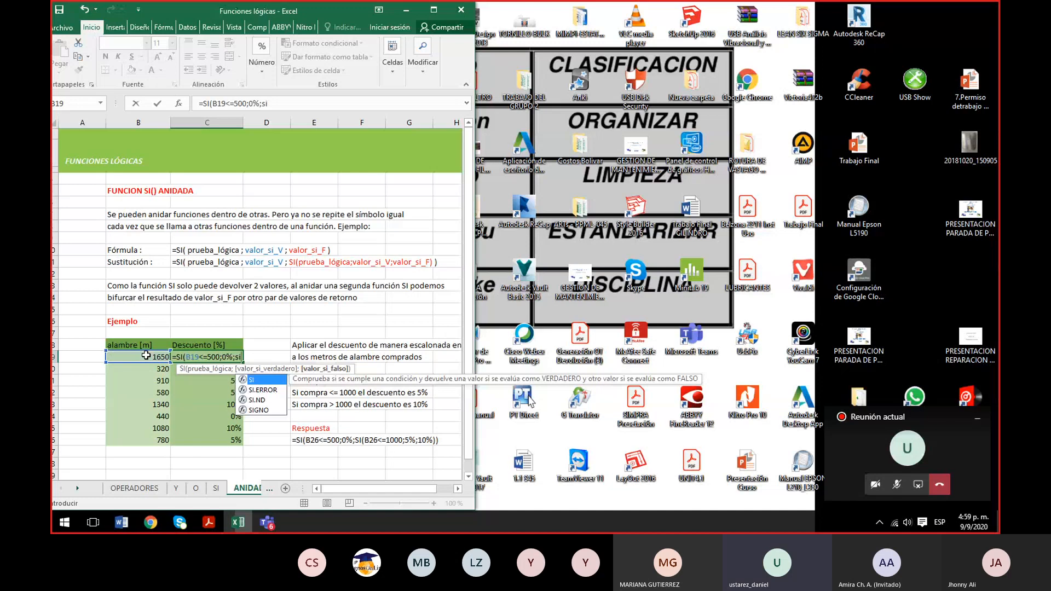
type("(")
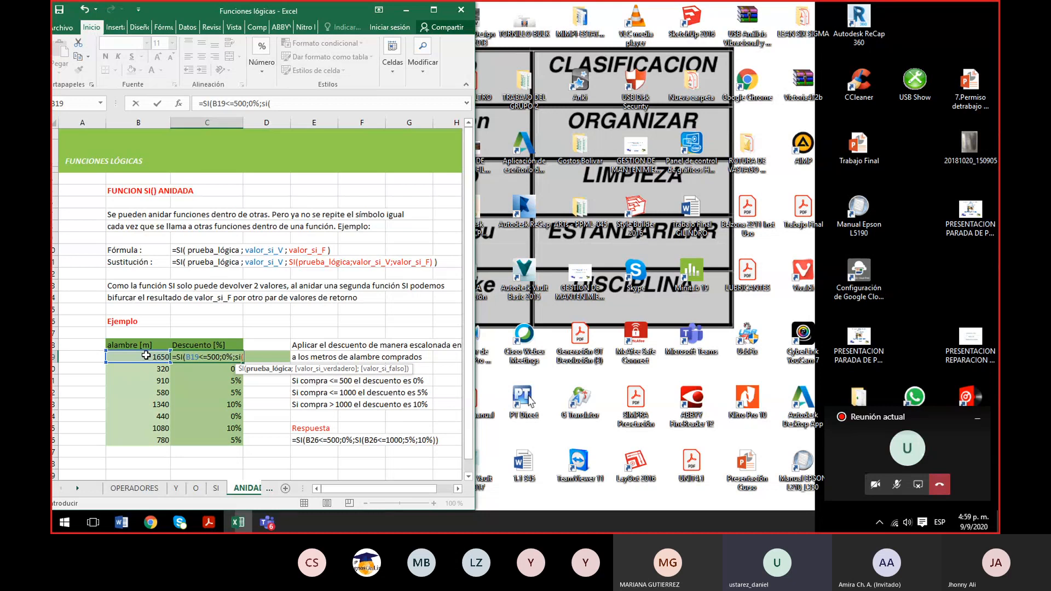
left_click(146, 356)
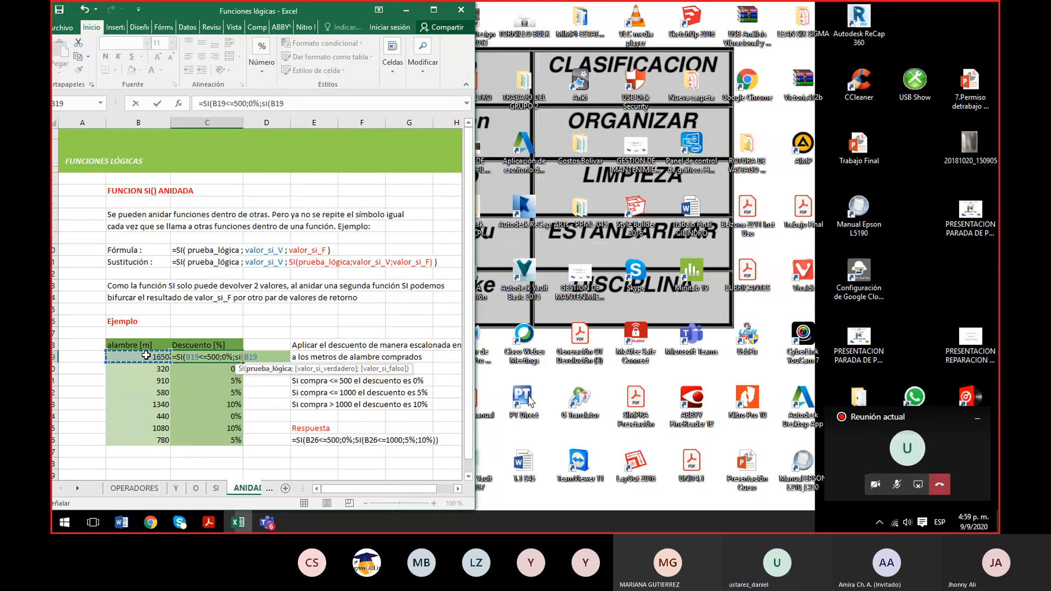
type("<=1000")
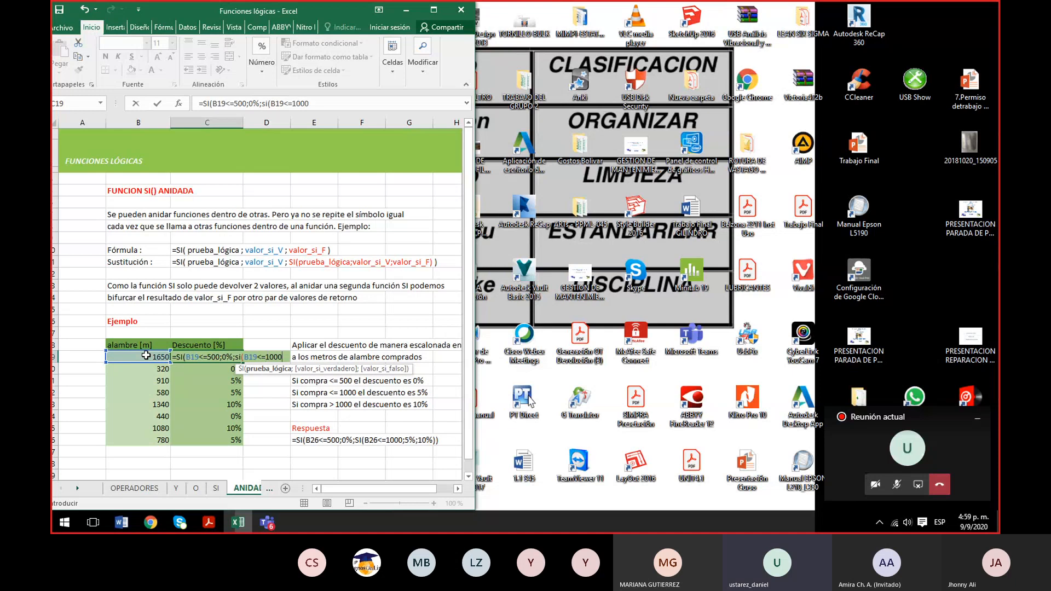
type(";")
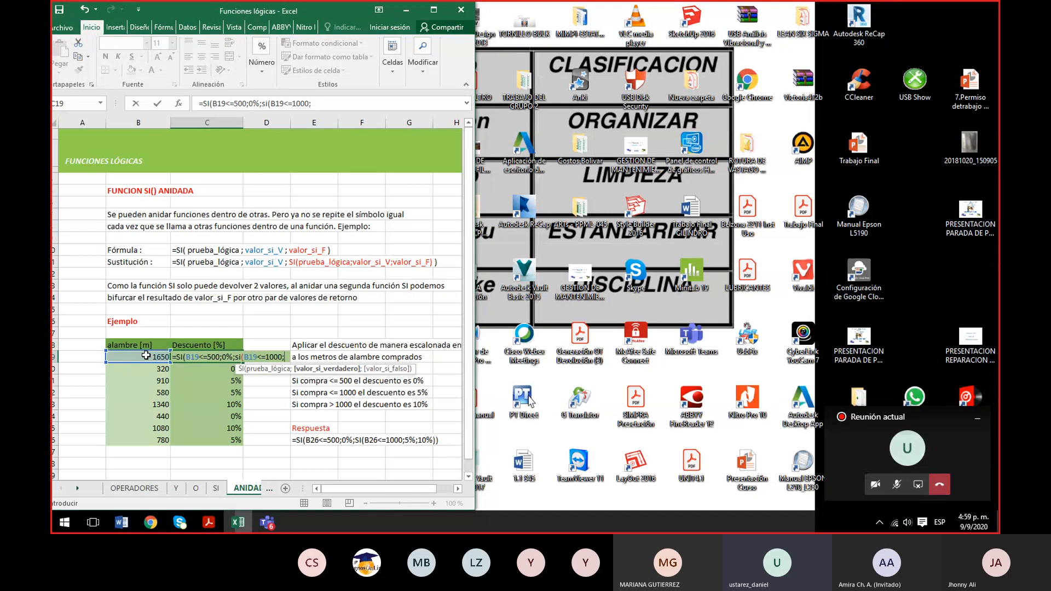
type("5")
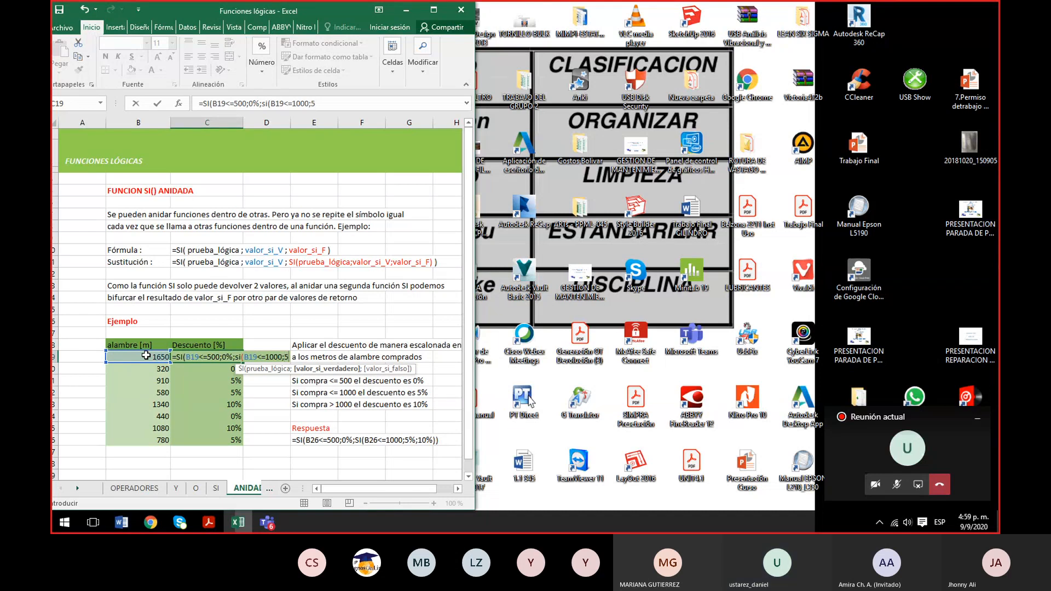
type("%")
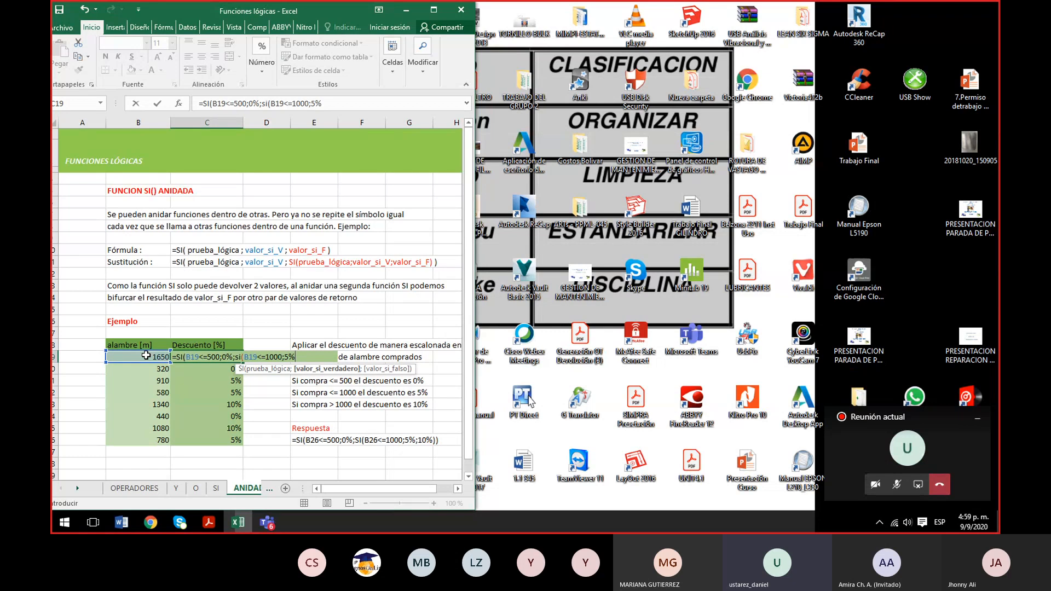
type(";")
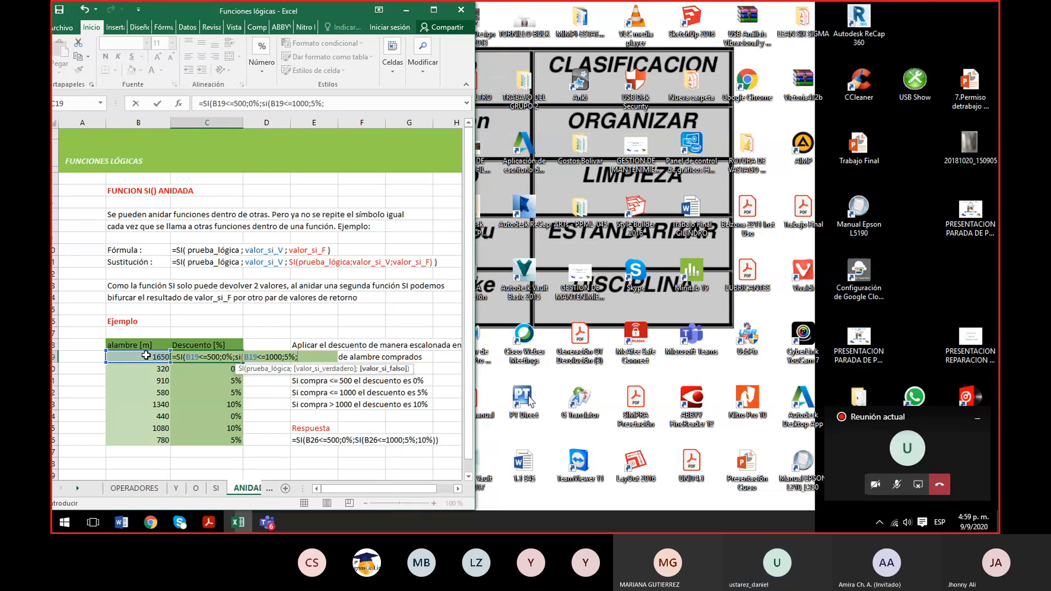
type("10")
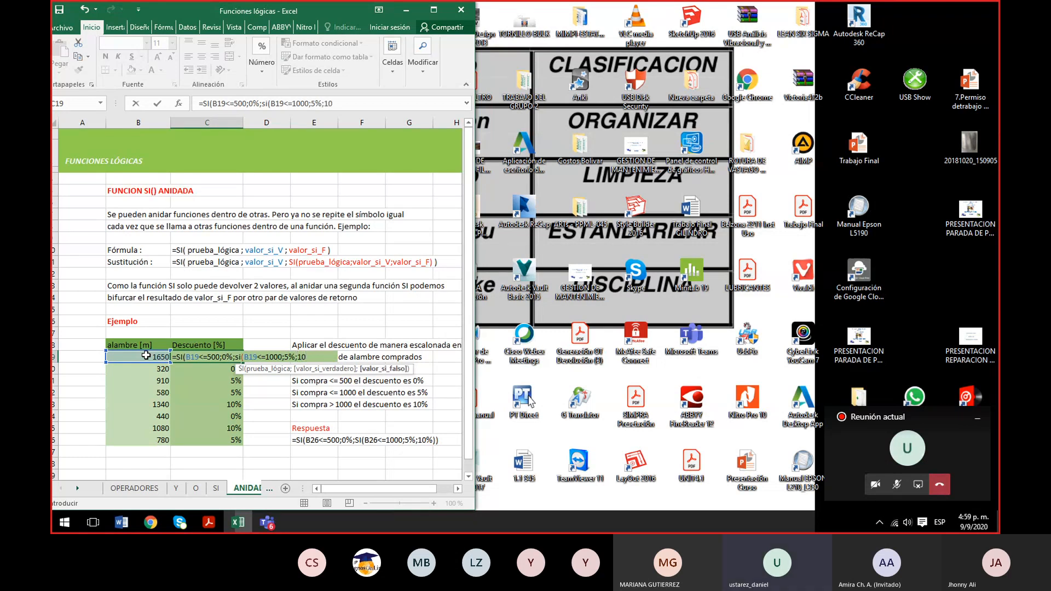
type("%))")
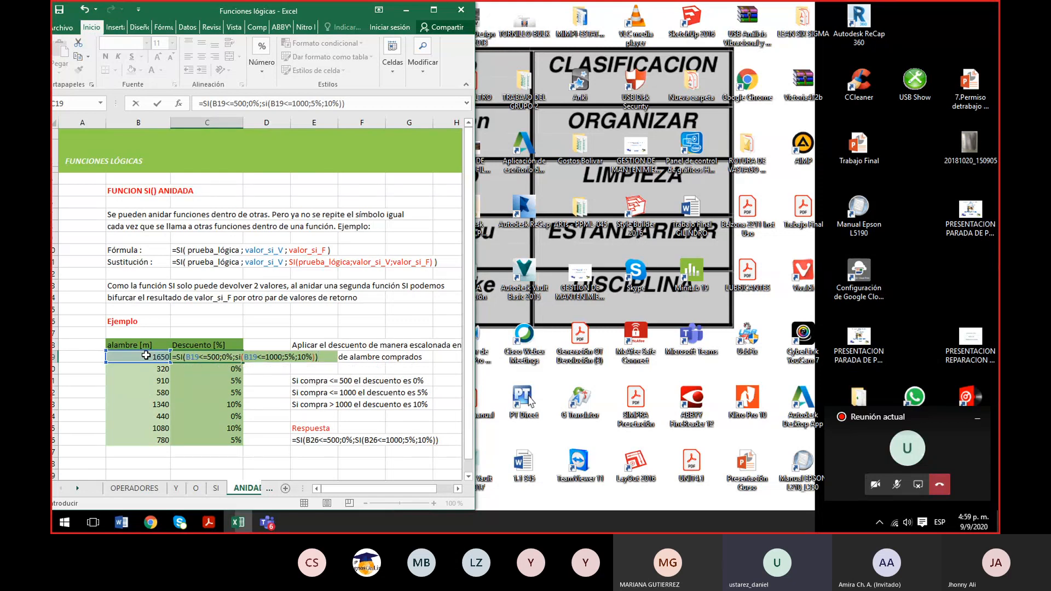
- Complete the nested SI in C19 with 5% as its true value and 10% as its false value, and enter the formula
key("Return")
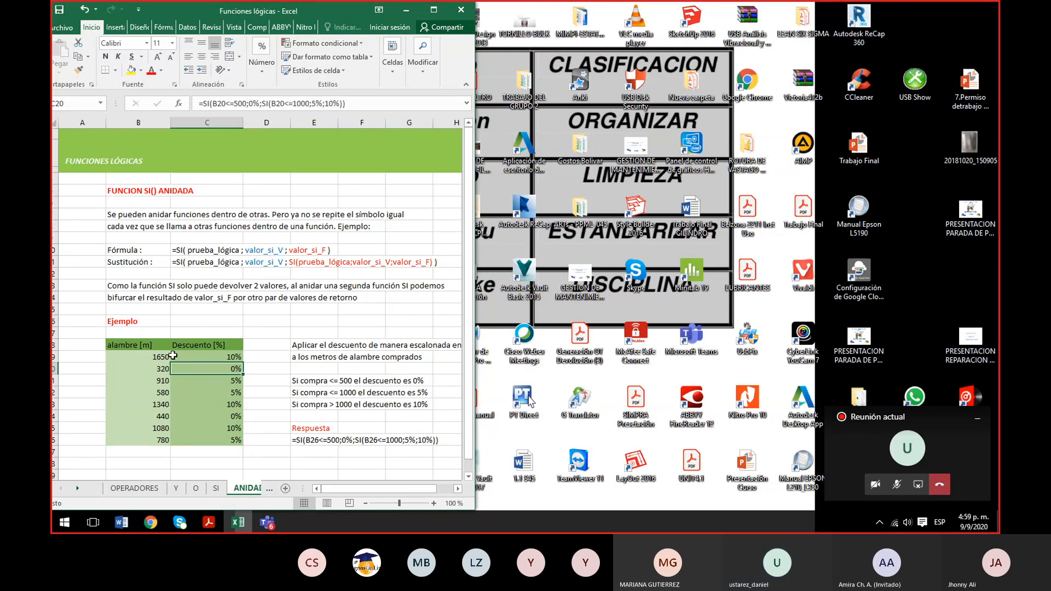
left_click(192, 359)
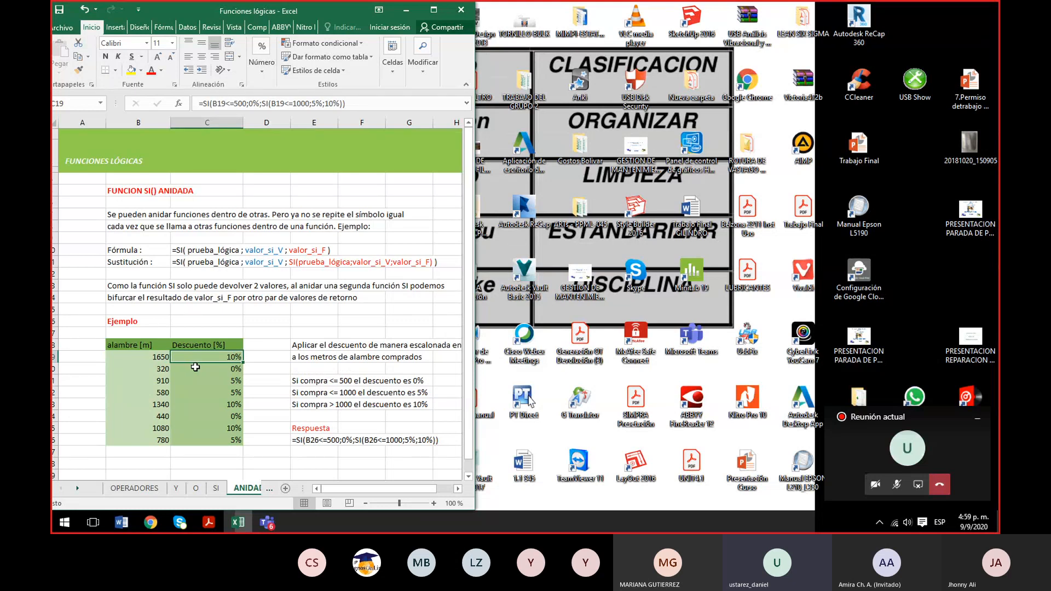
- Copy the 10% discount rule from E23 into E24
left_click(303, 414)
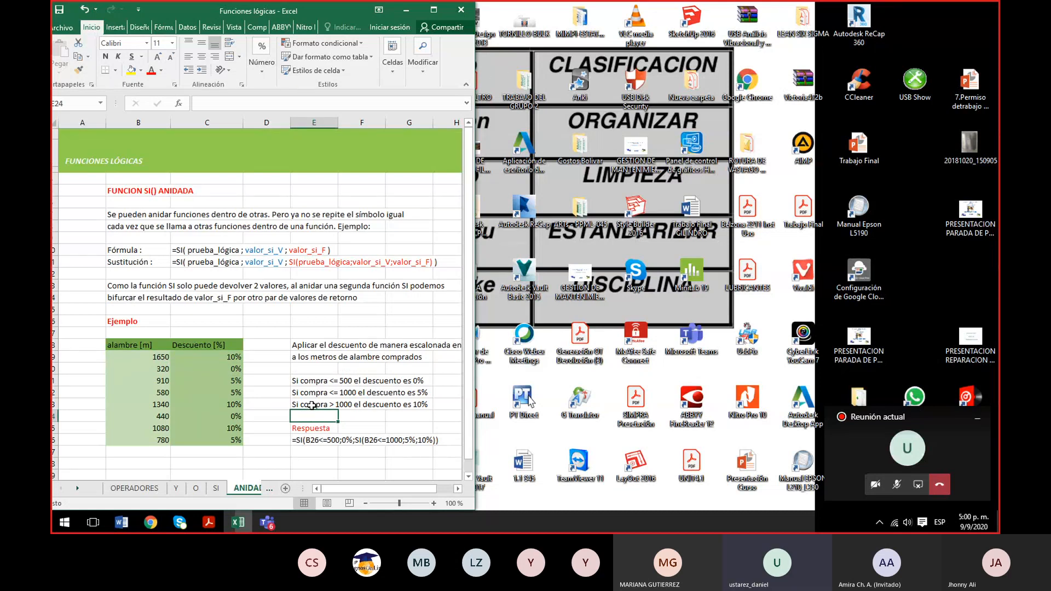
left_click(312, 406)
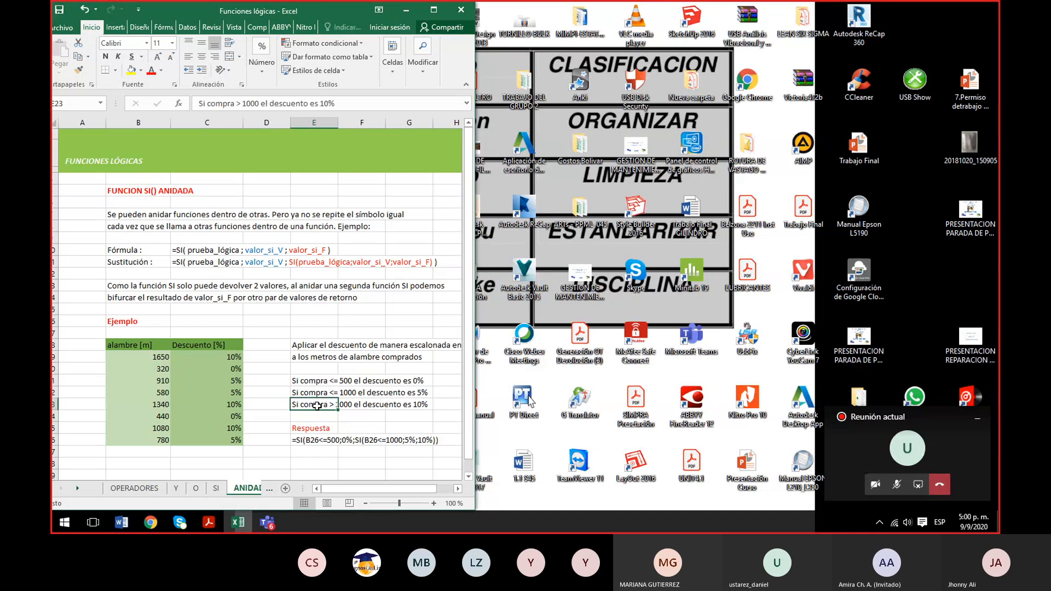
key("ctrl+c")
left_click(315, 418)
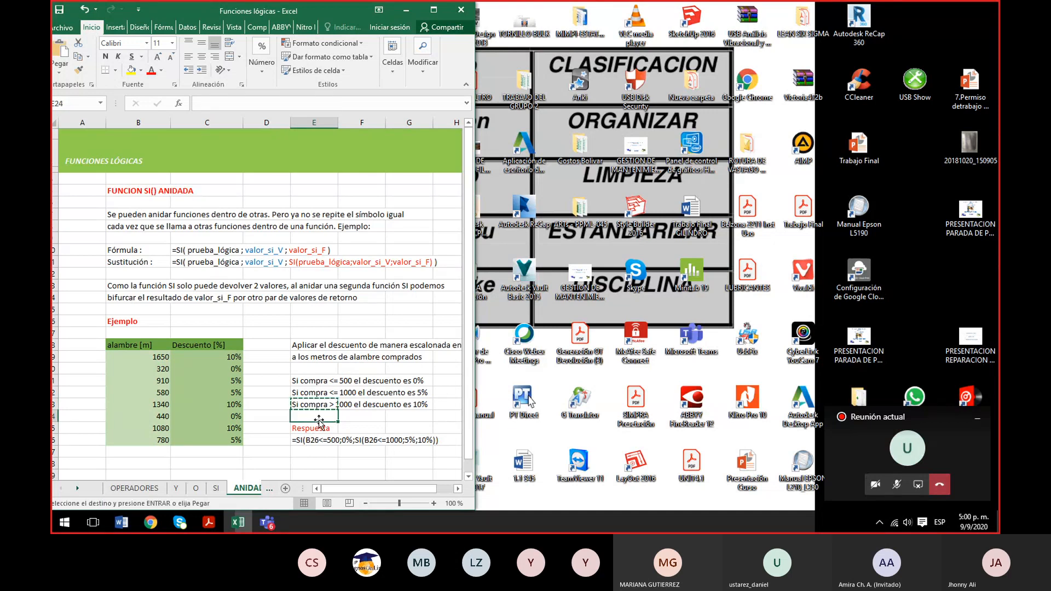
key("ctrl+v")
key("Escape")
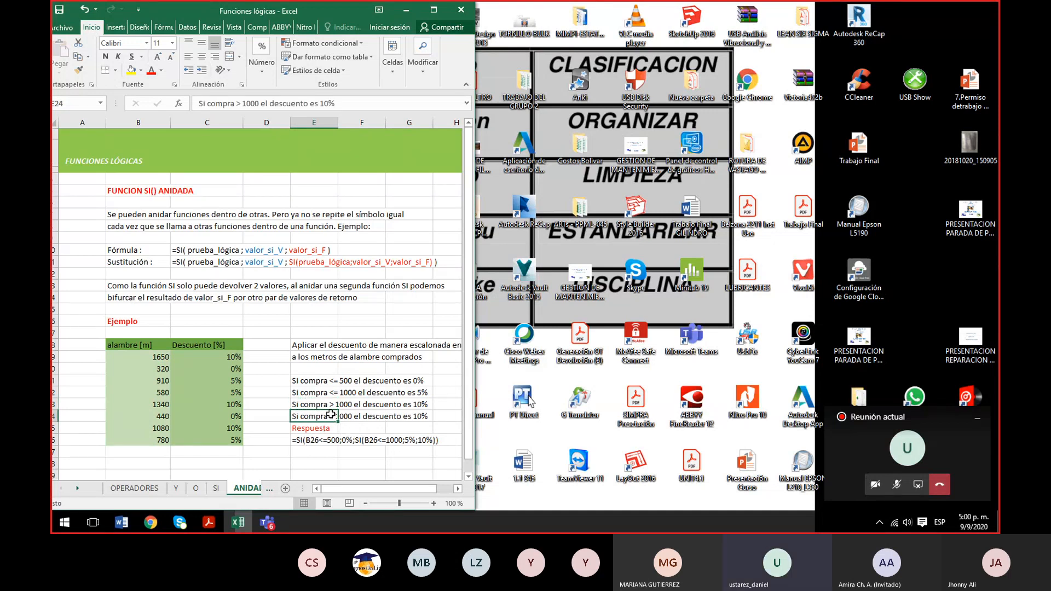
- Edit the rule in E24 to read "Si compra > 1200 el descuento es 15%"
double_click(249, 104)
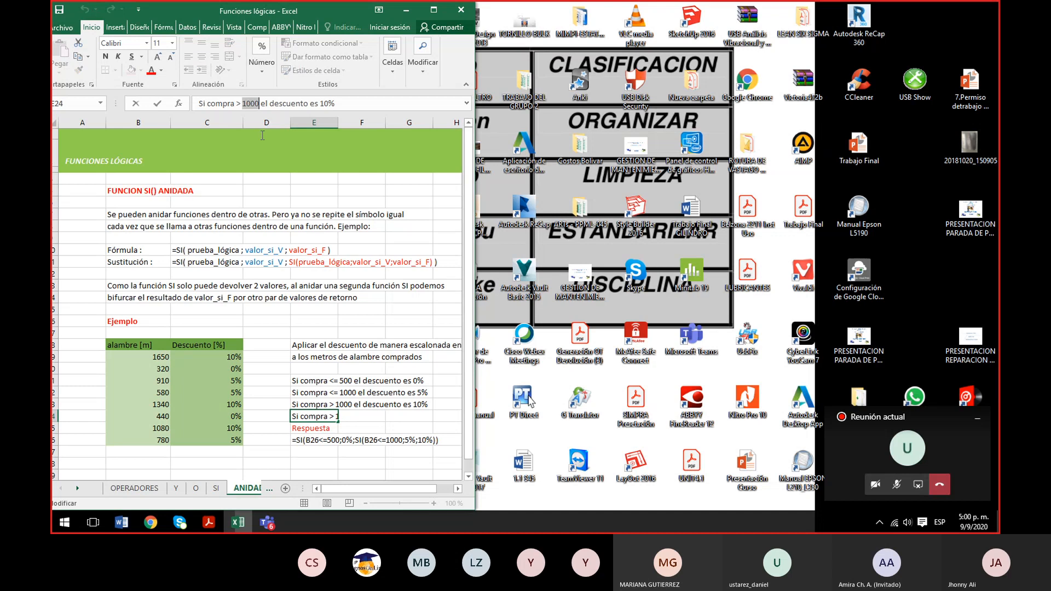
type("1200")
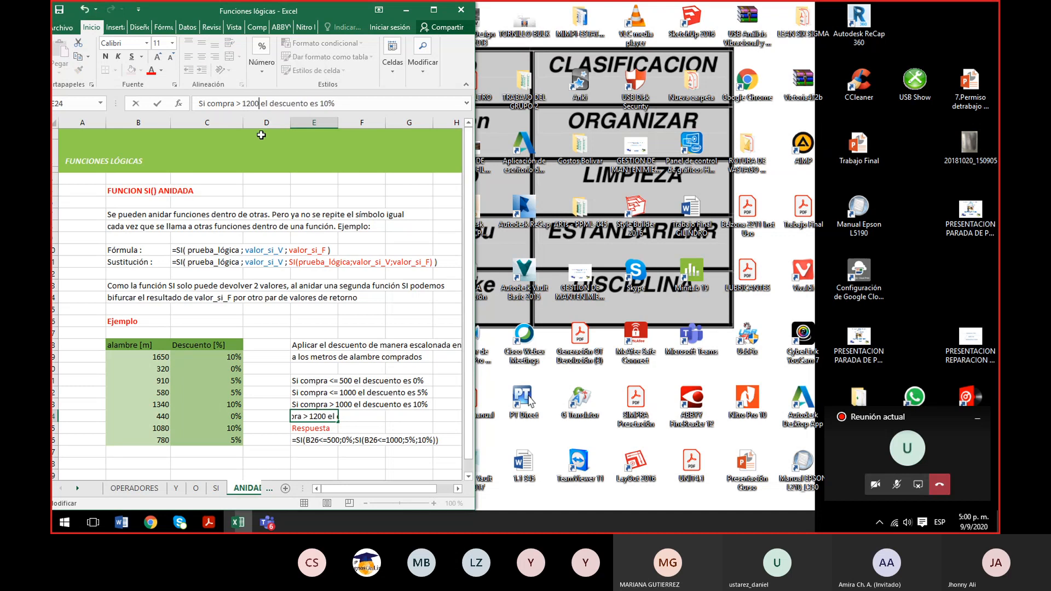
key("Right")
key("Right")
key("Right")
key("Right")
key("Right")
key("Right")
key("Right")
key("Right")
key("Right")
key("Right")
key("Right")
key("Right")
key("Right")
key("Right")
key("Right")
key("Right")
key("Right")
key("Right")
key("Right")
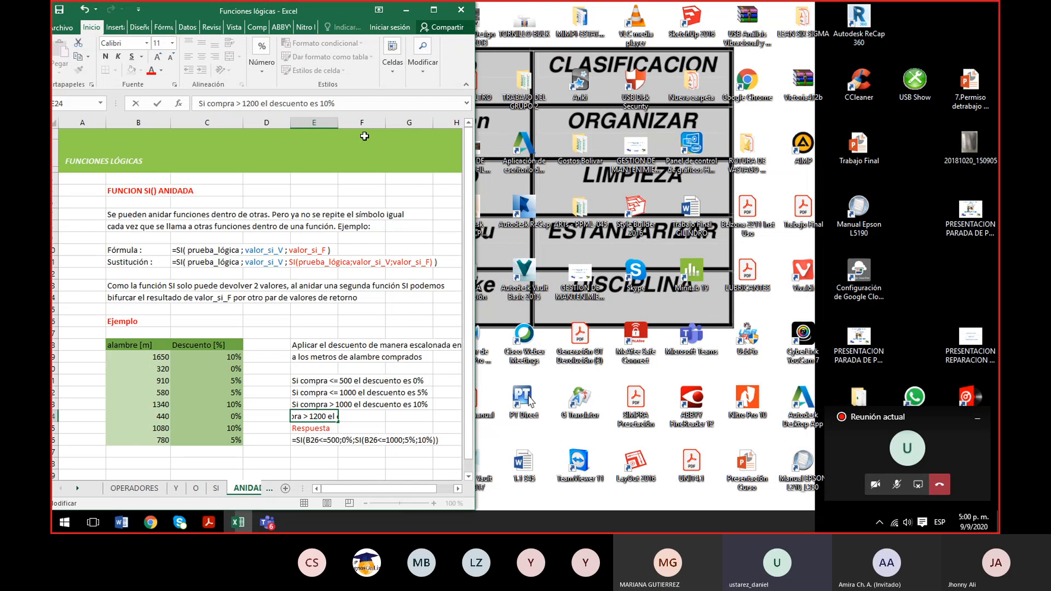
key("BackSpace")
type("5")
key("Return")
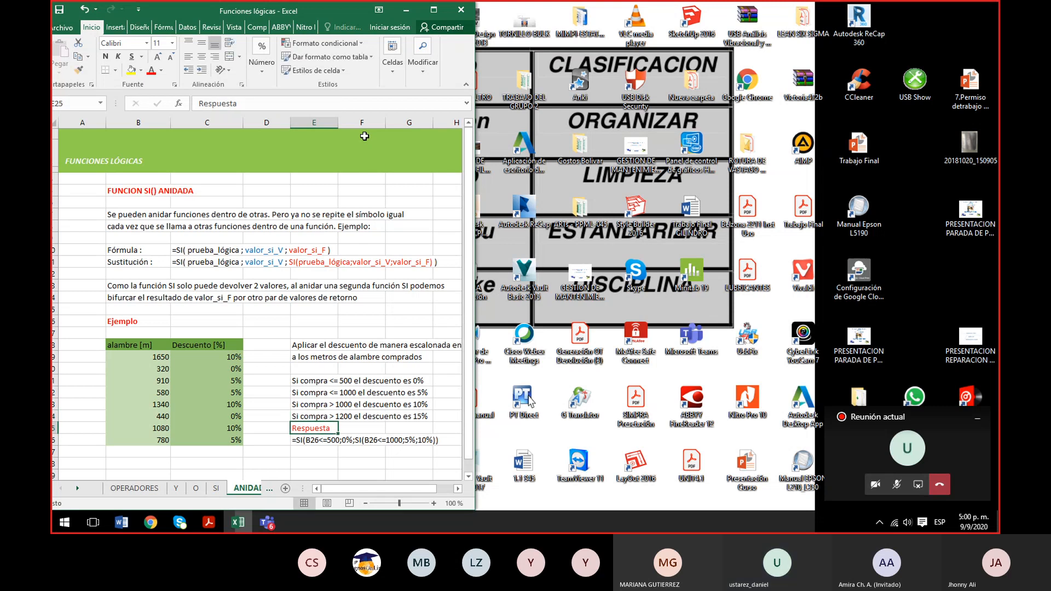
- Try changing the condition of the 10% discount rule in E23 to >=1100
left_click(224, 359)
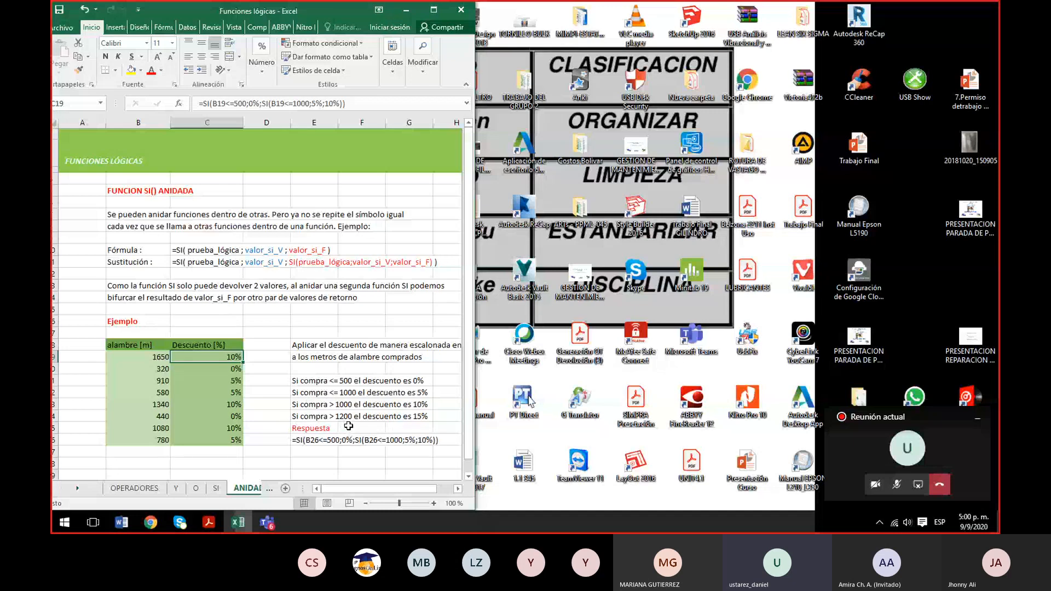
left_click(314, 407)
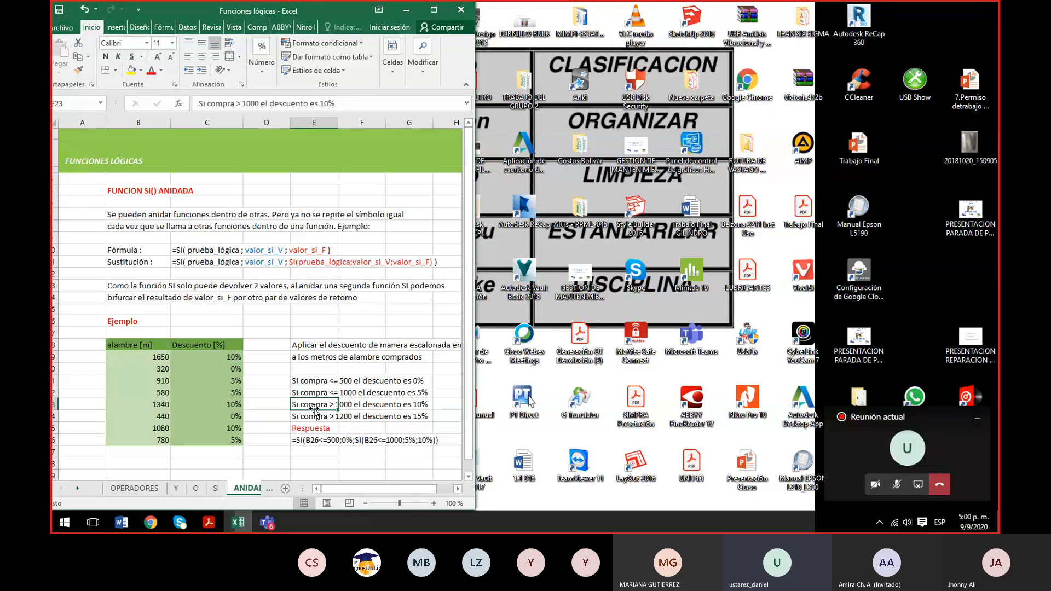
left_click(259, 105)
key("BackSpace")
key("BackSpace")
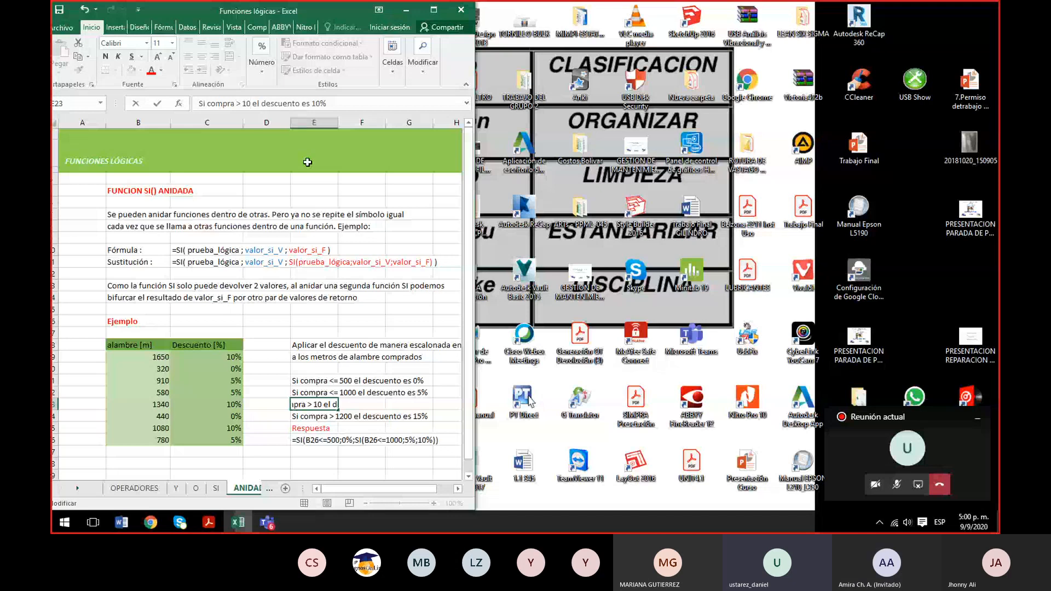
key("BackSpace")
key("BackSpace")
type("=11")
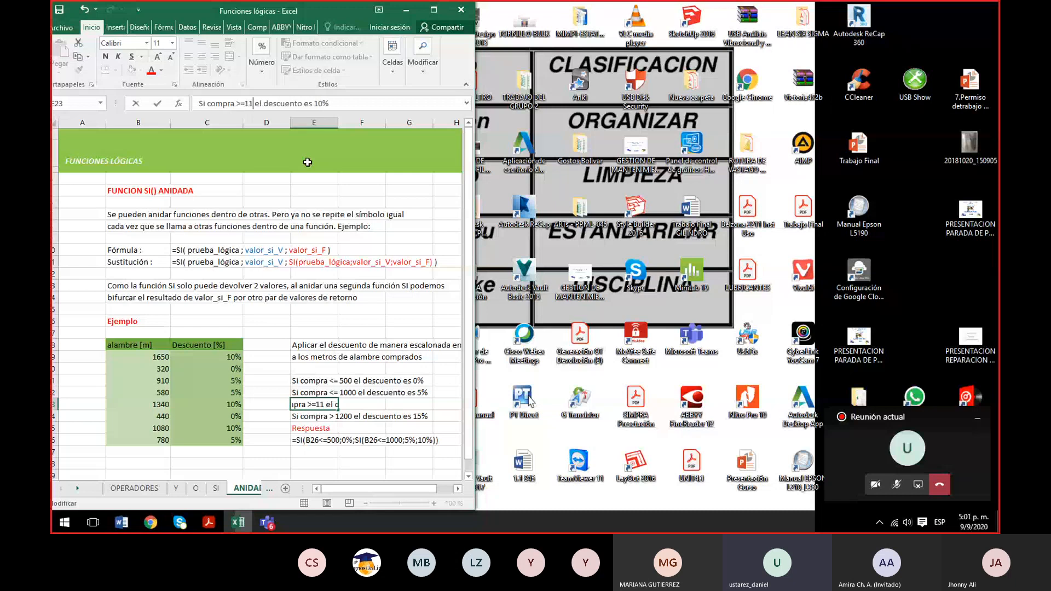
type("00")
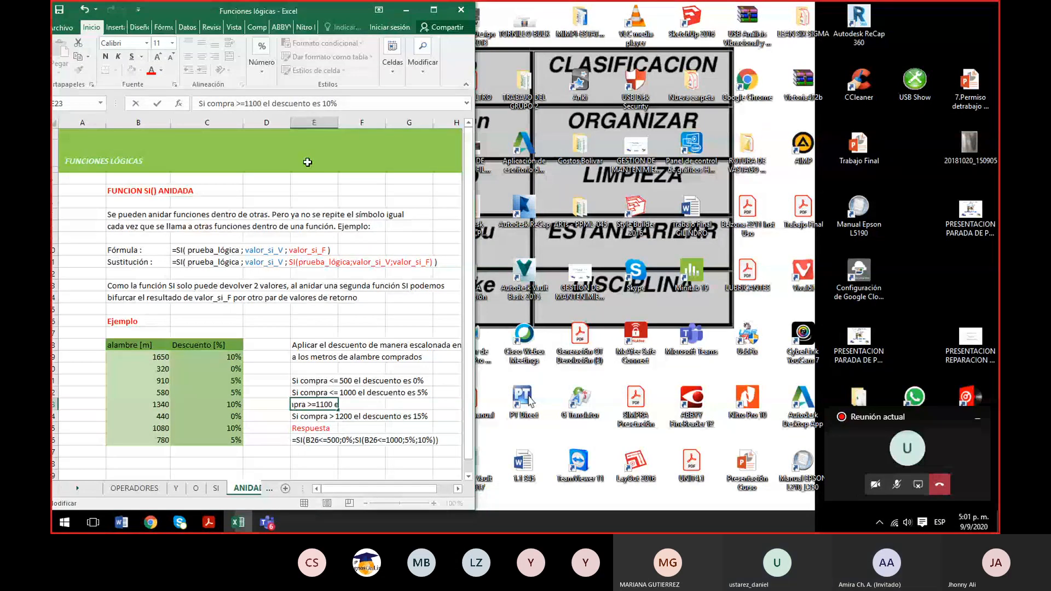
- Rewrite the condition of the 10% discount rule in E23 as <=1100
key("BackSpace")
key("BackSpace")
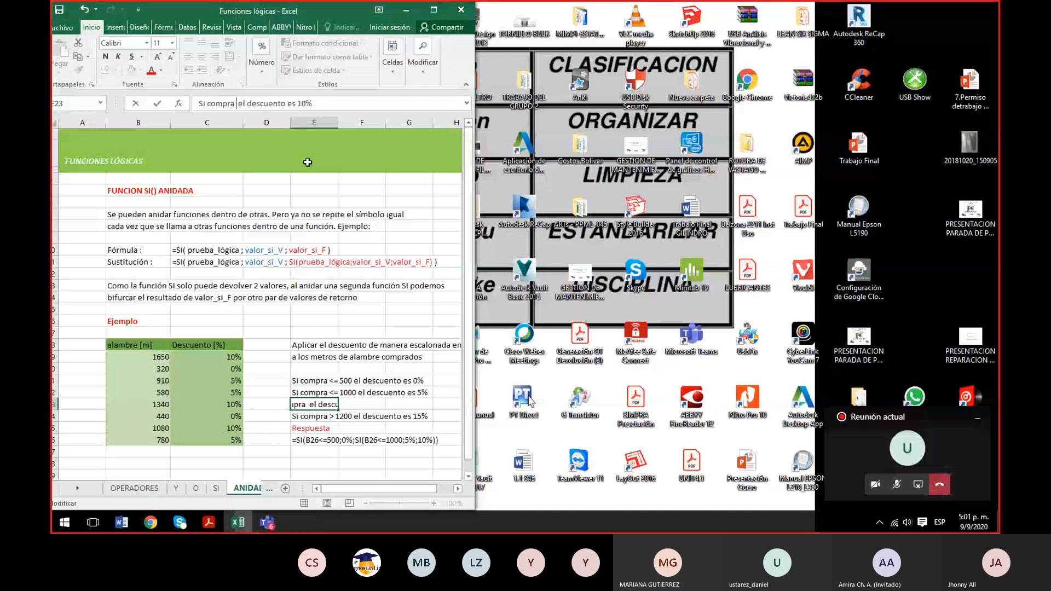
key("BackSpace")
key("BackSpace")
key("BackSpace")
key("BackSpace")
type("<")
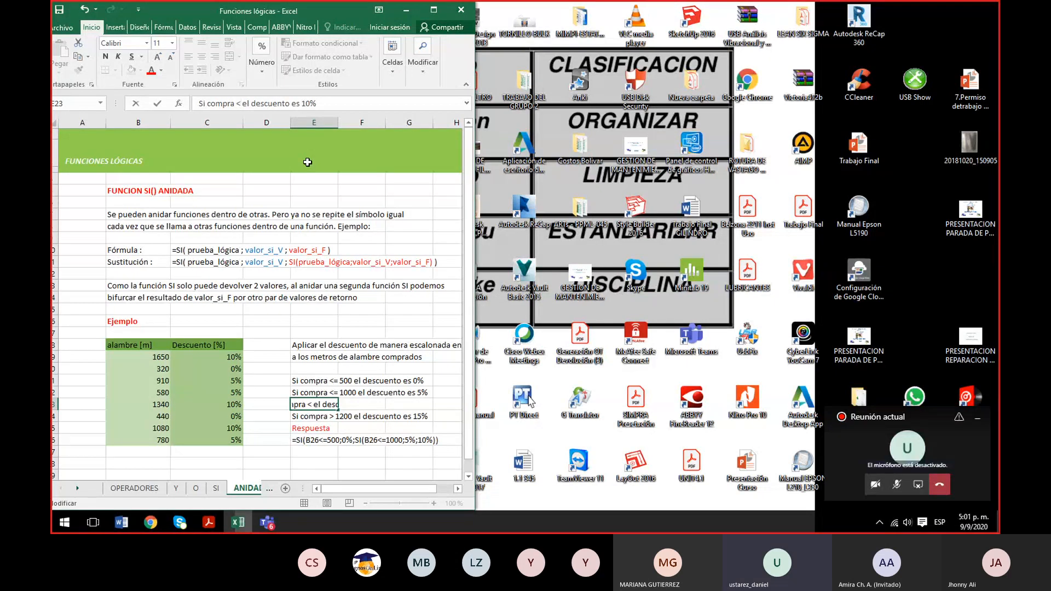
type("=11")
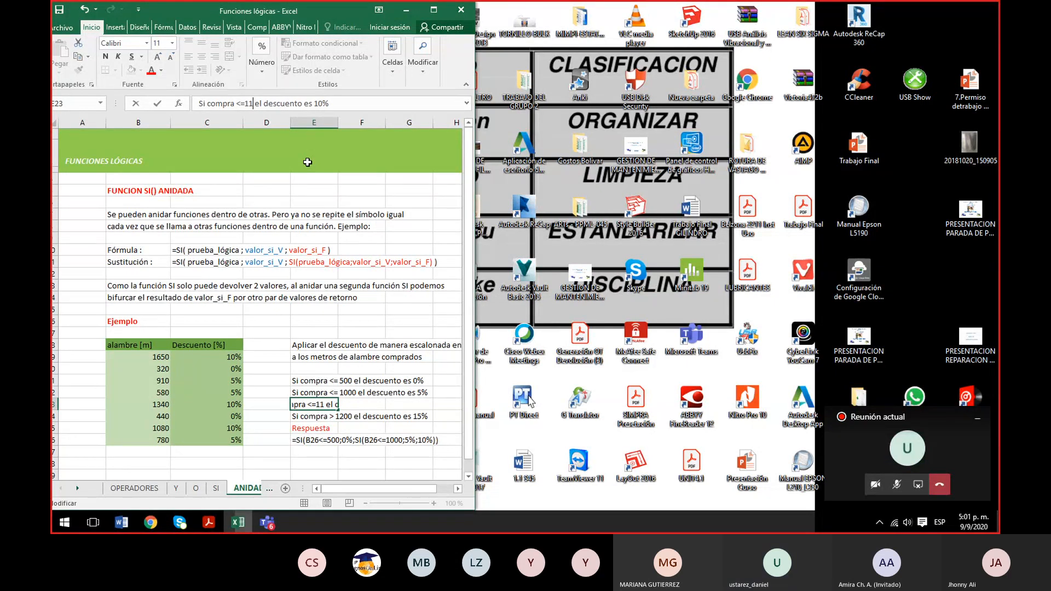
type("00")
key("Return")
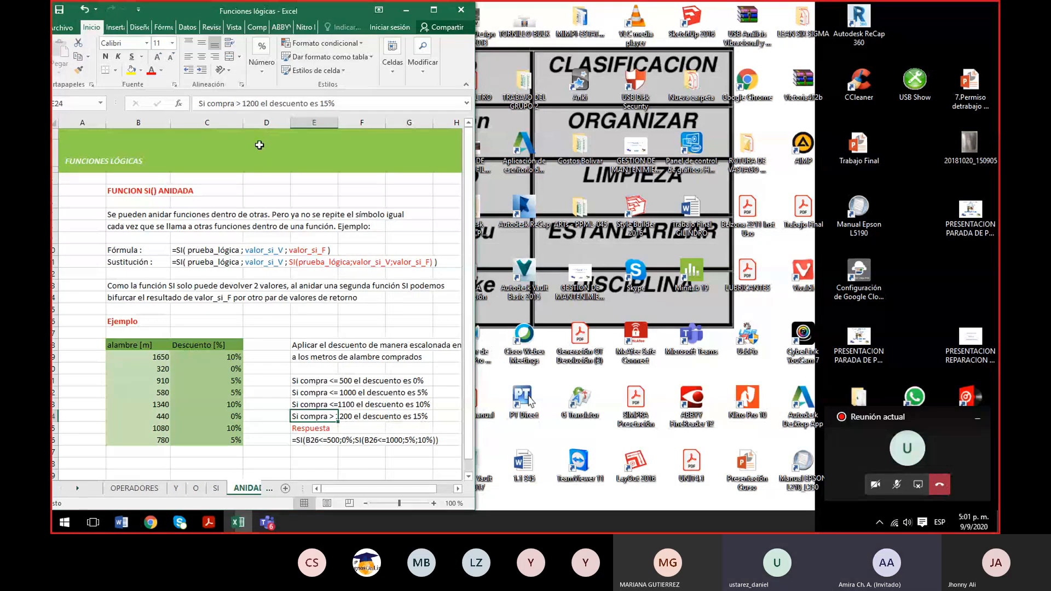
- Set the threshold of the 15% discount rule in E24 to 1100
left_click(246, 103)
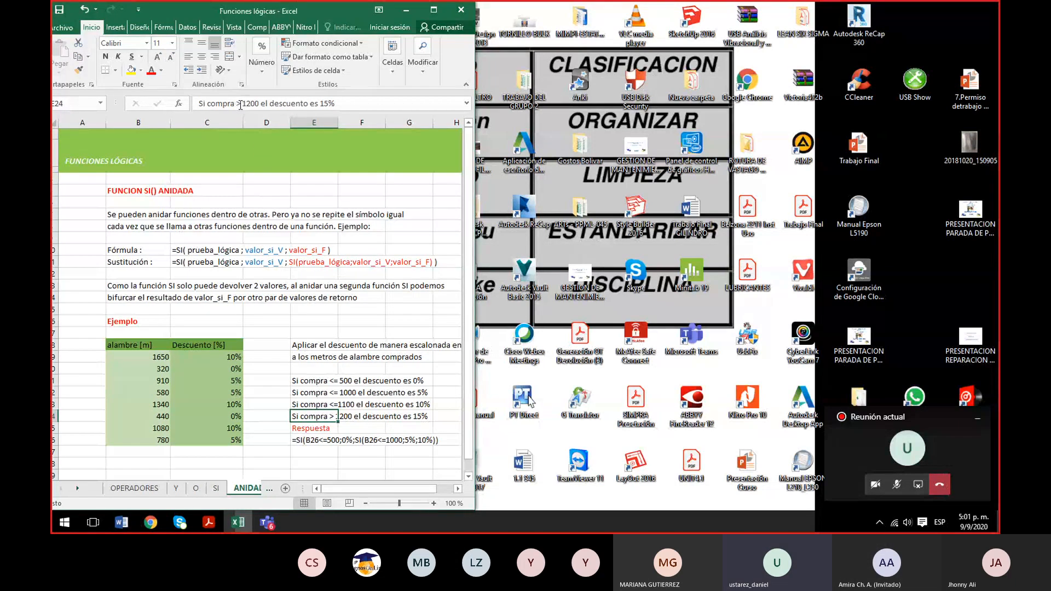
key("BackSpace")
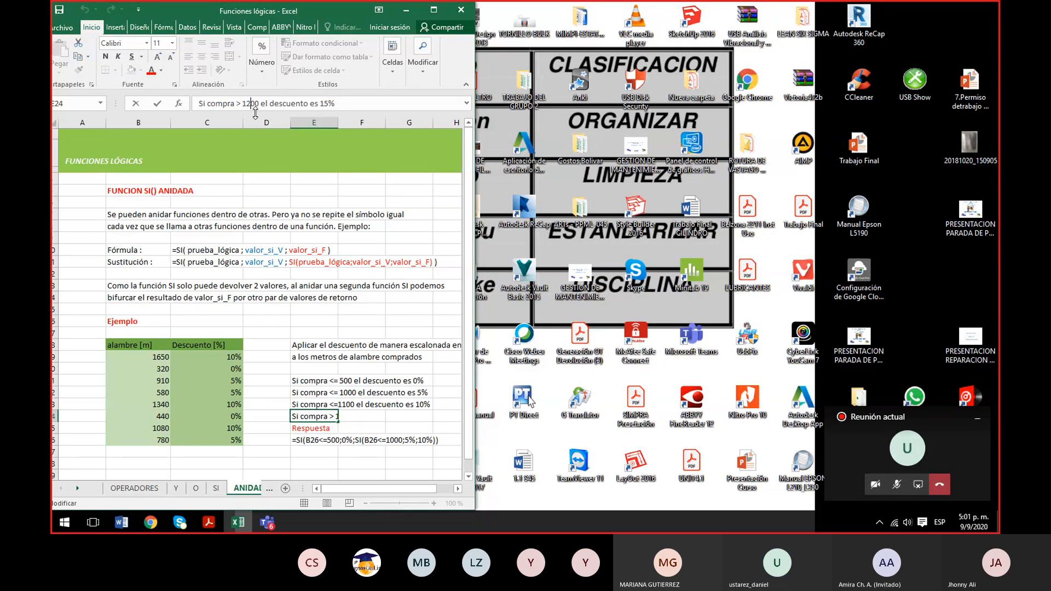
key("BackSpace")
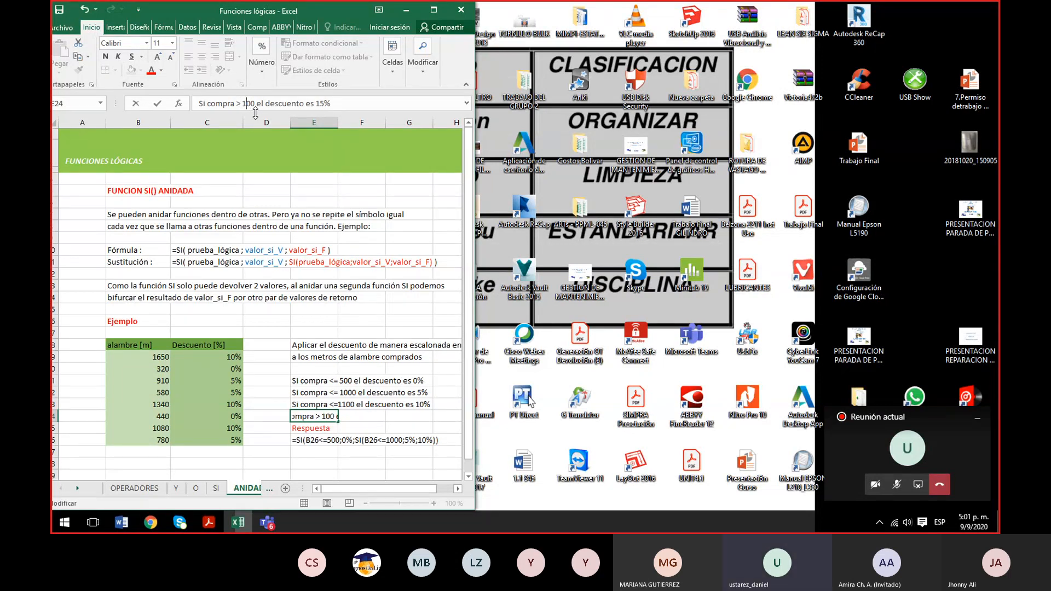
type("1")
key("Return")
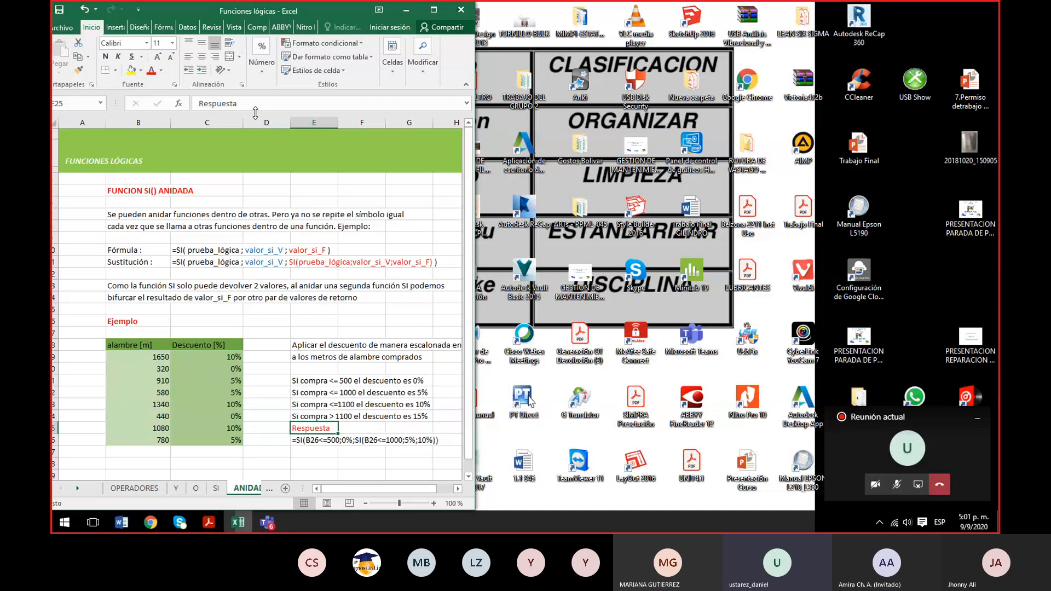
- In the discount formula in C19, replace the final 10% result with the opening of a third nested SI function
left_click(232, 357)
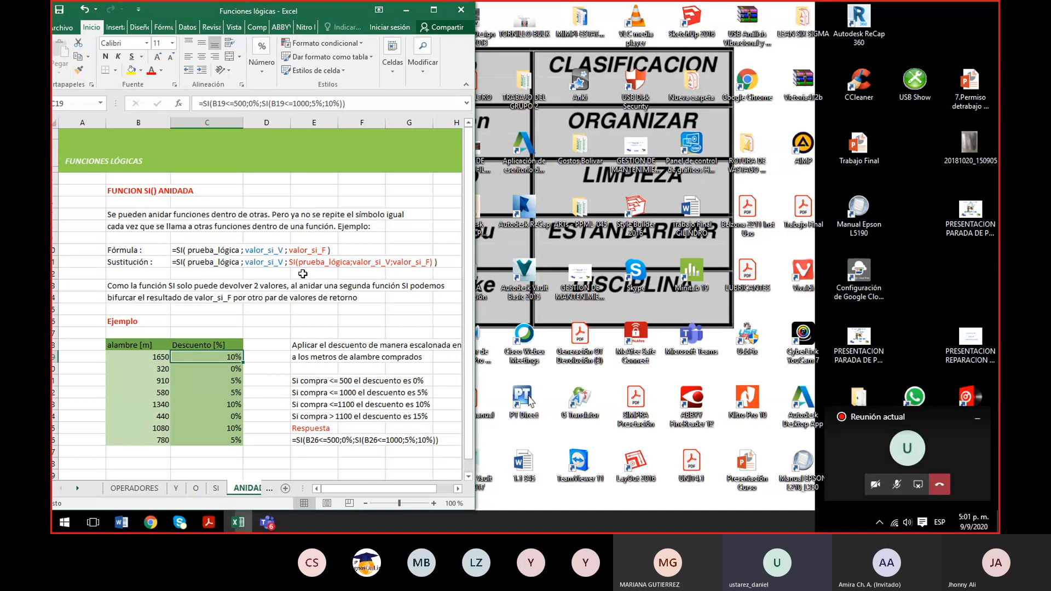
double_click(226, 356)
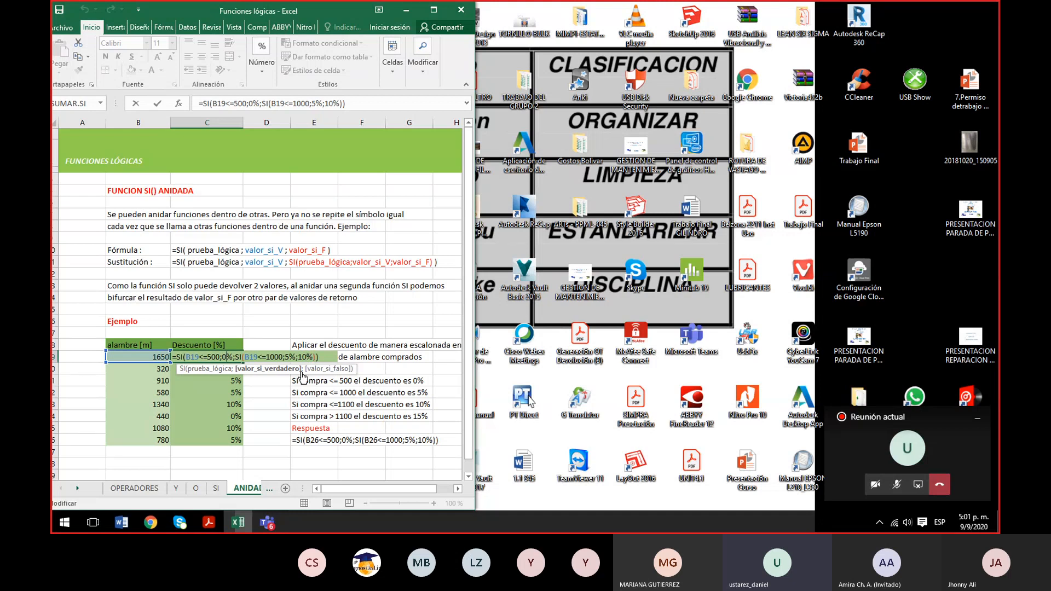
left_click(313, 357)
key("BackSpace")
key("BackSpace")
key("BackSpace")
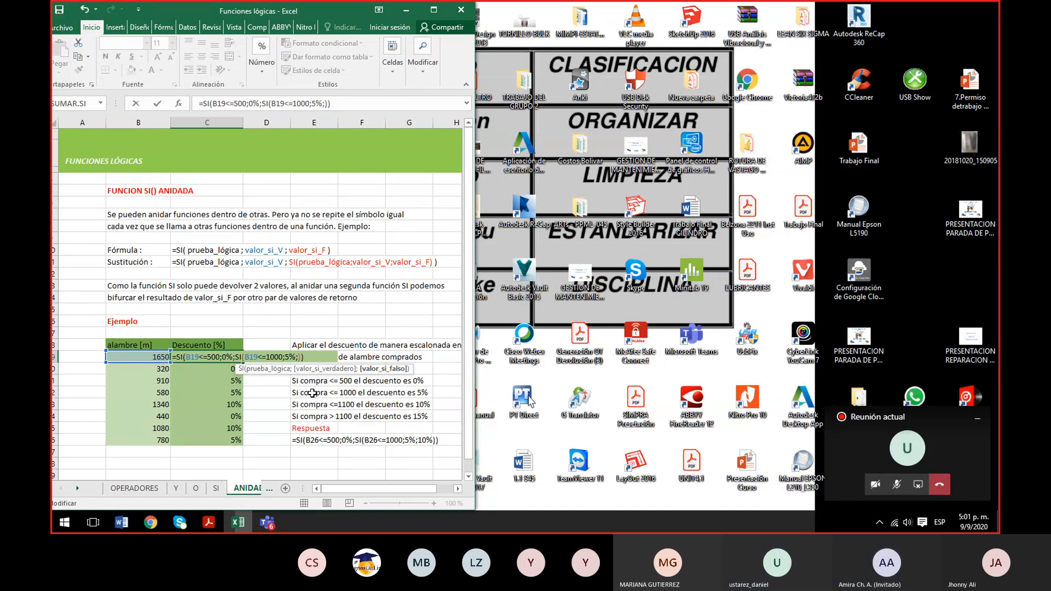
type("si")
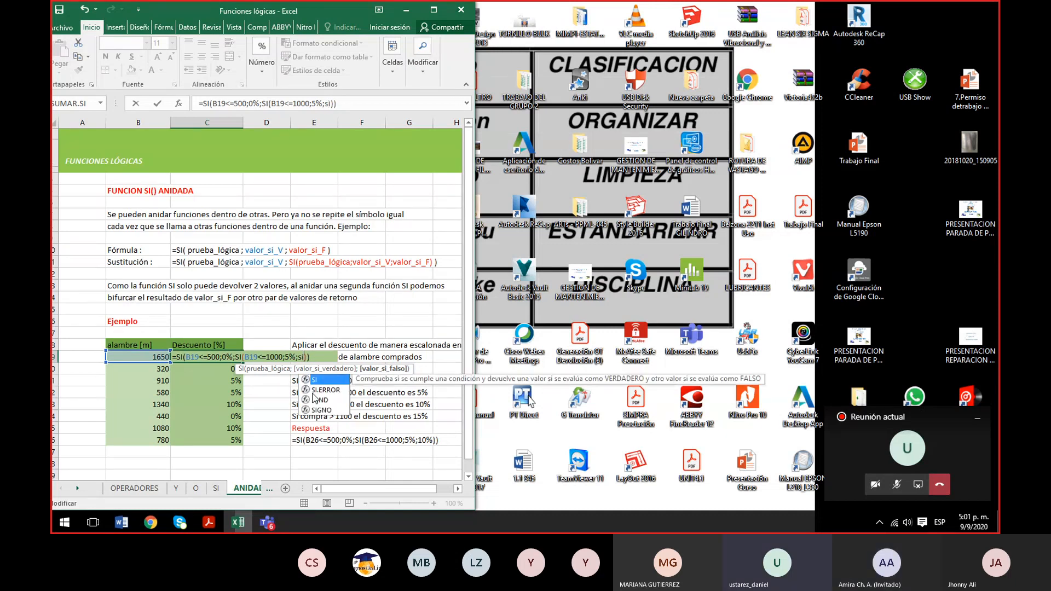
type("(")
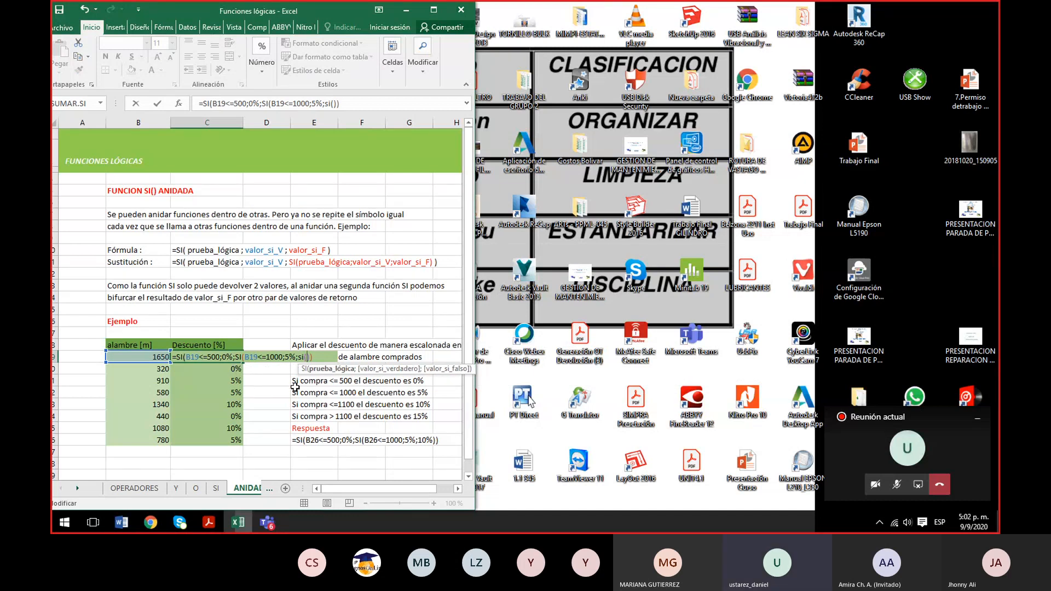
- Enter B19<=1100 as the logical test of the third nested SI in C19
left_click(146, 359)
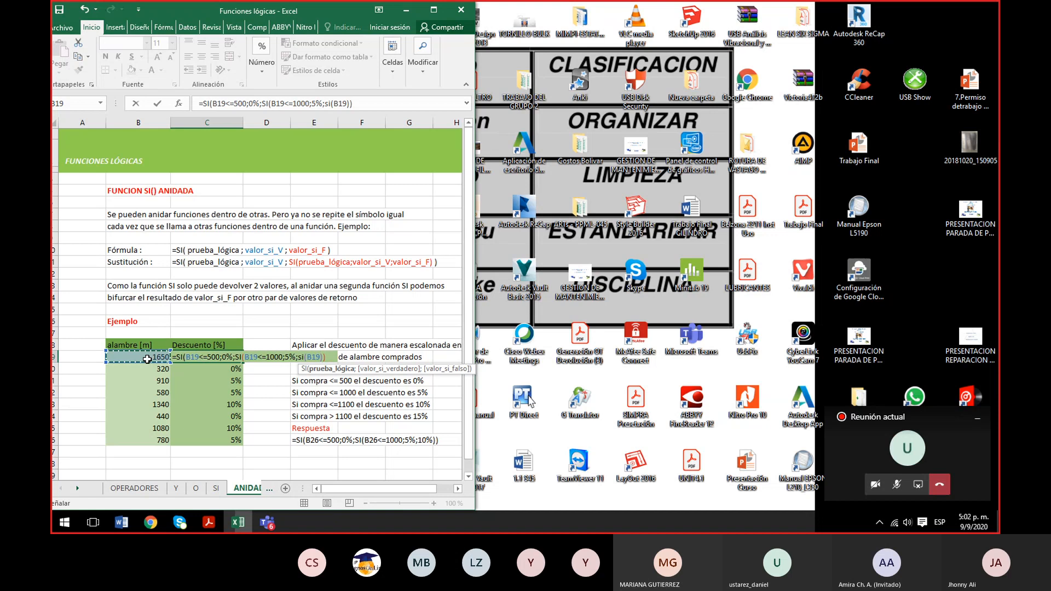
type("<")
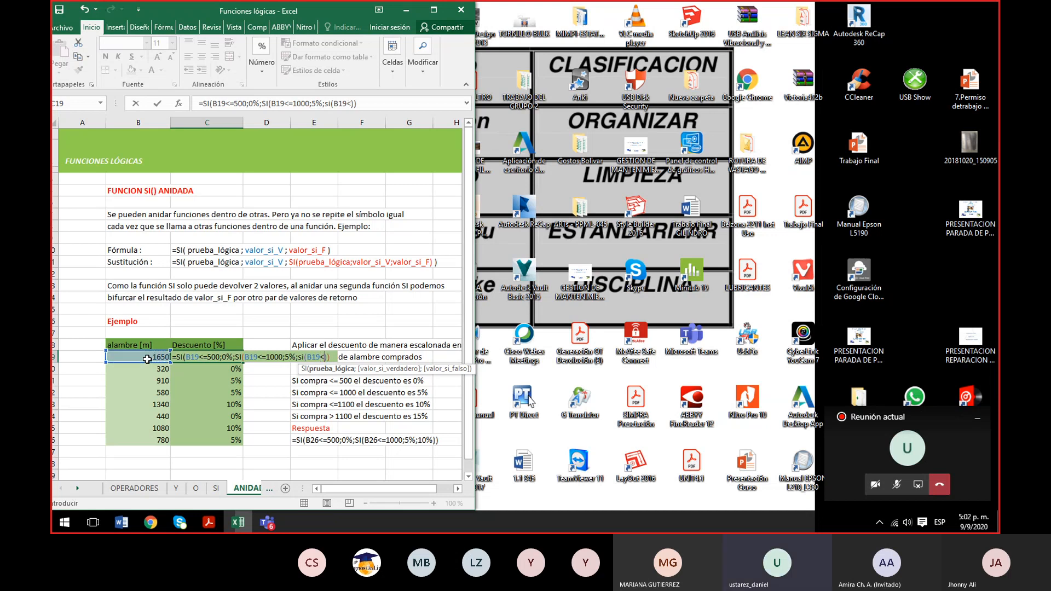
type("=100")
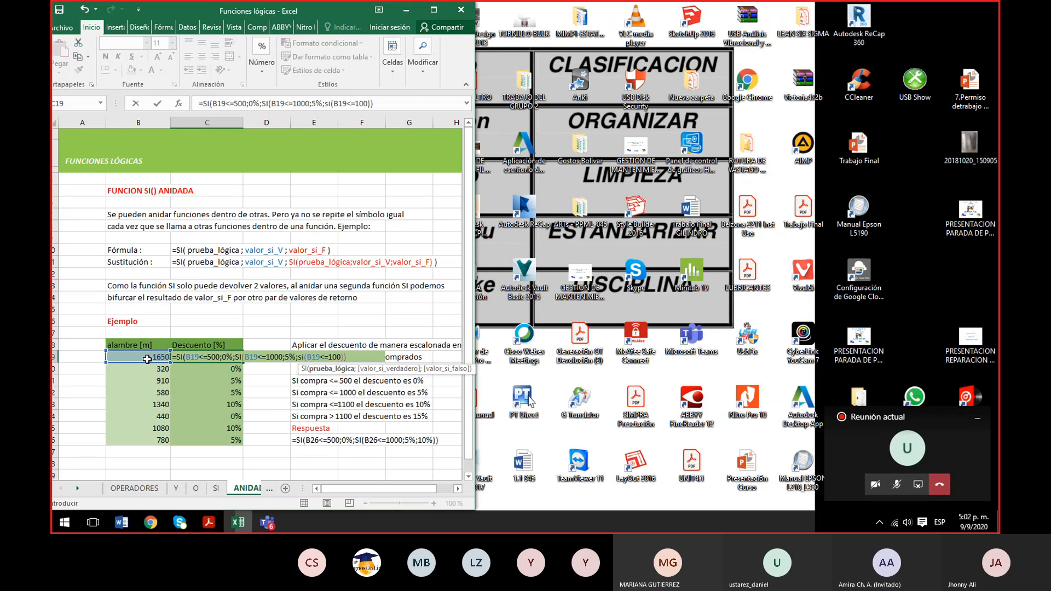
key("BackSpace")
key("BackSpace")
type("100")
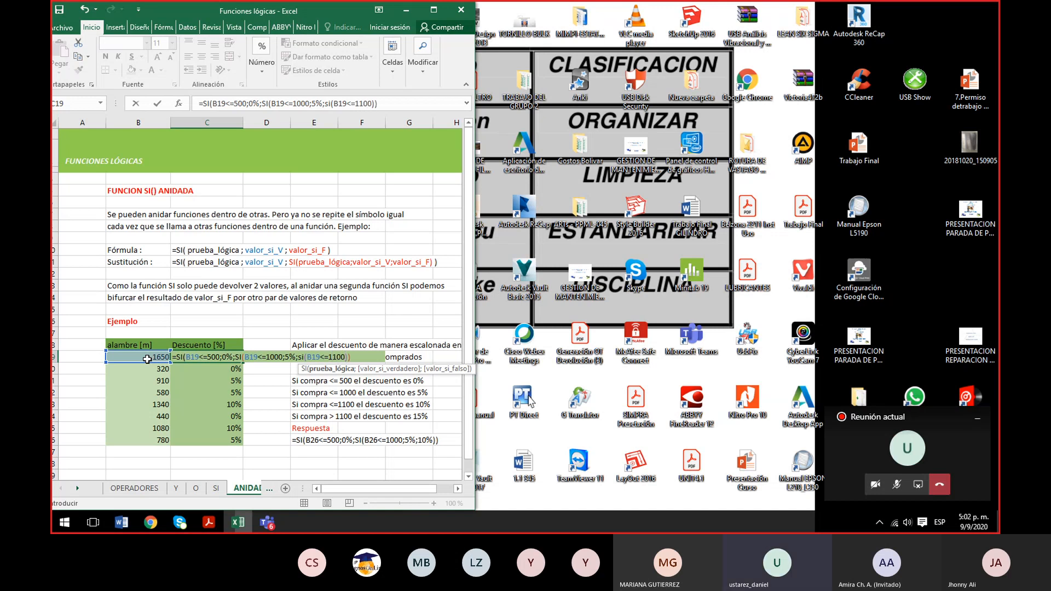
type(";")
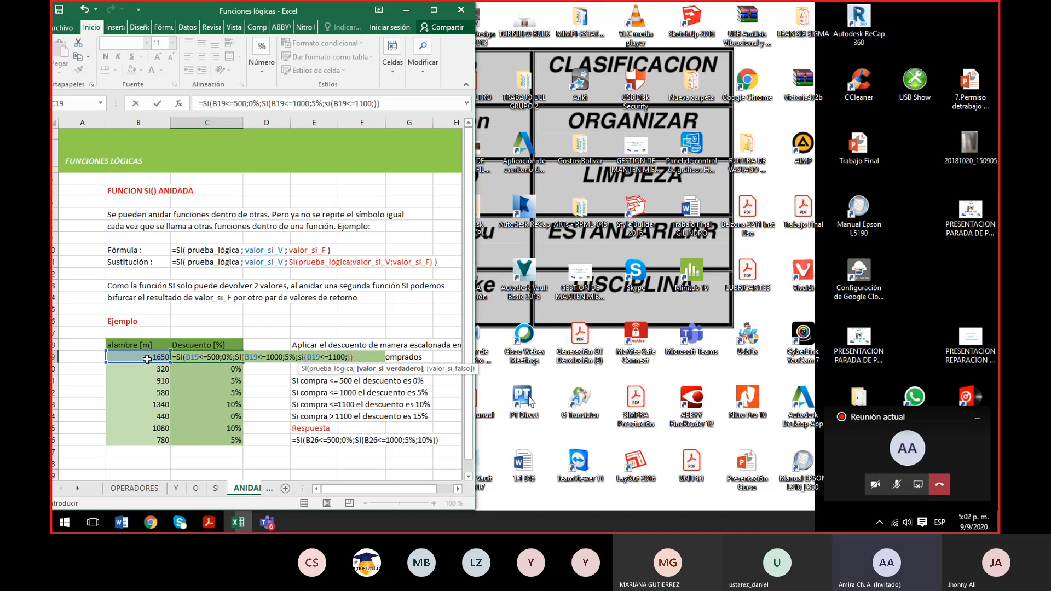
- Give the third nested SI 10% as its value if true and 15% as its value if false
type("10")
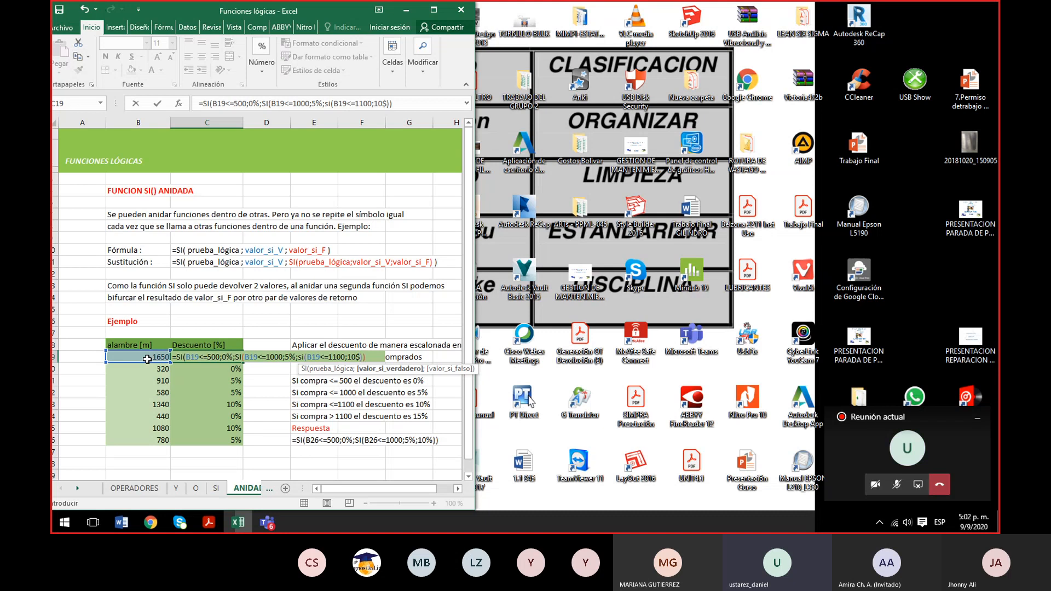
type("%;")
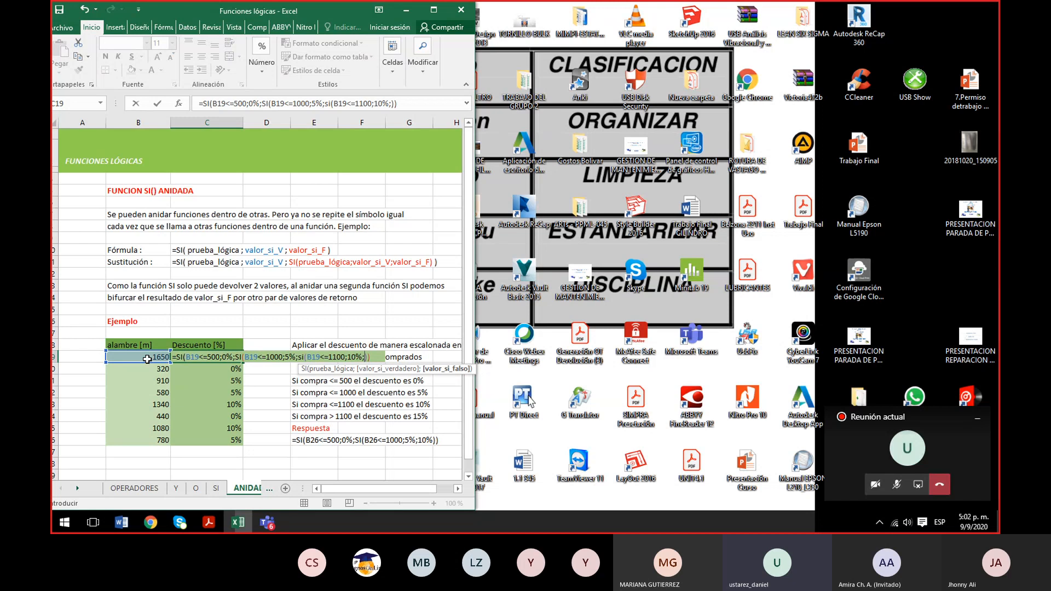
type("15%")
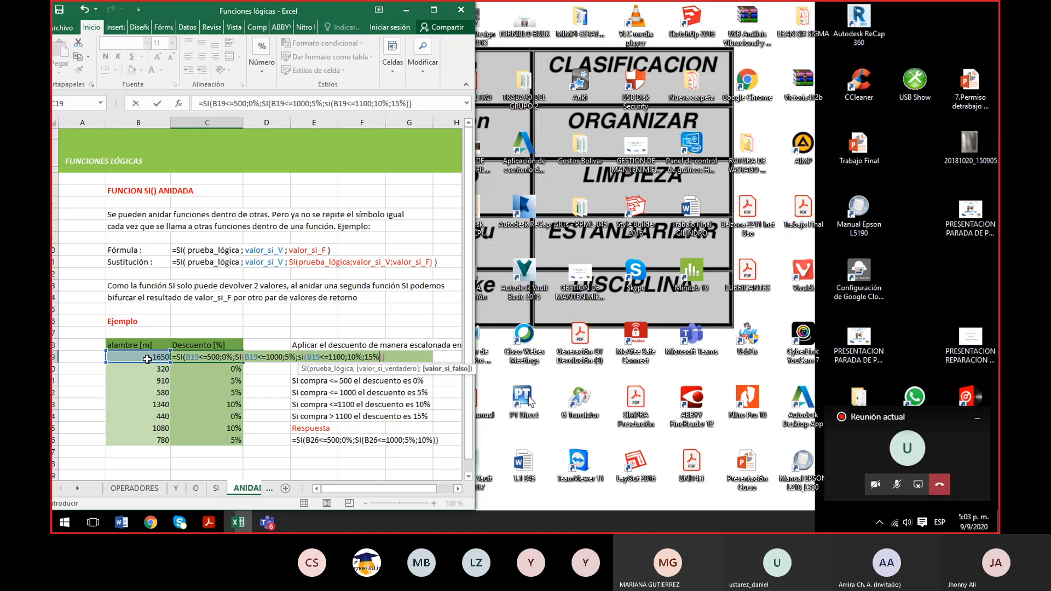
- Complete the formula in C19 with a third closing parenthesis and fill it down the discount column to C26
key("Return")
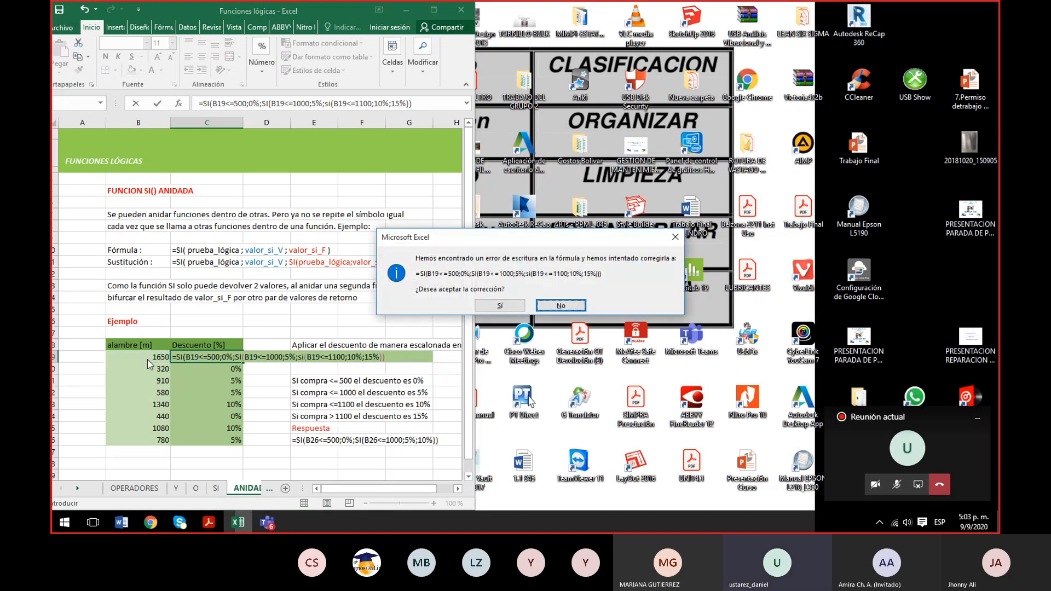
key("Return")
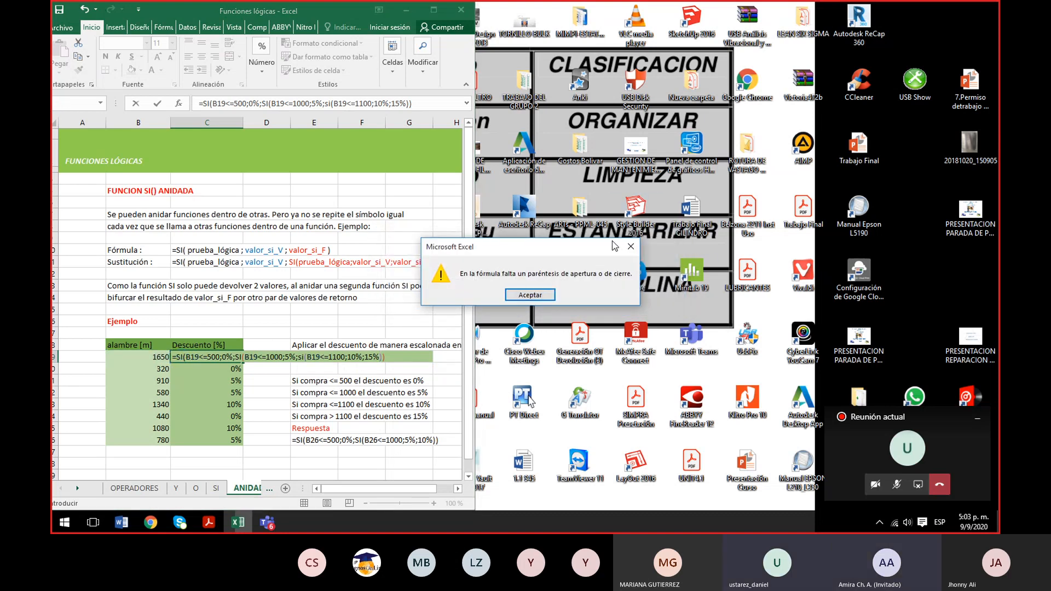
left_click(522, 299)
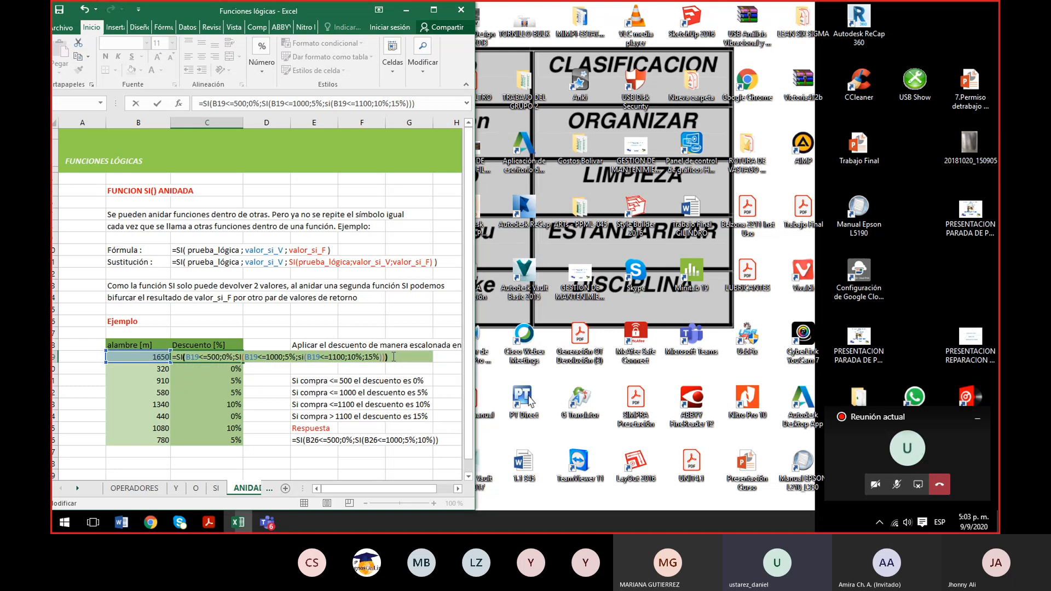
key("Return")
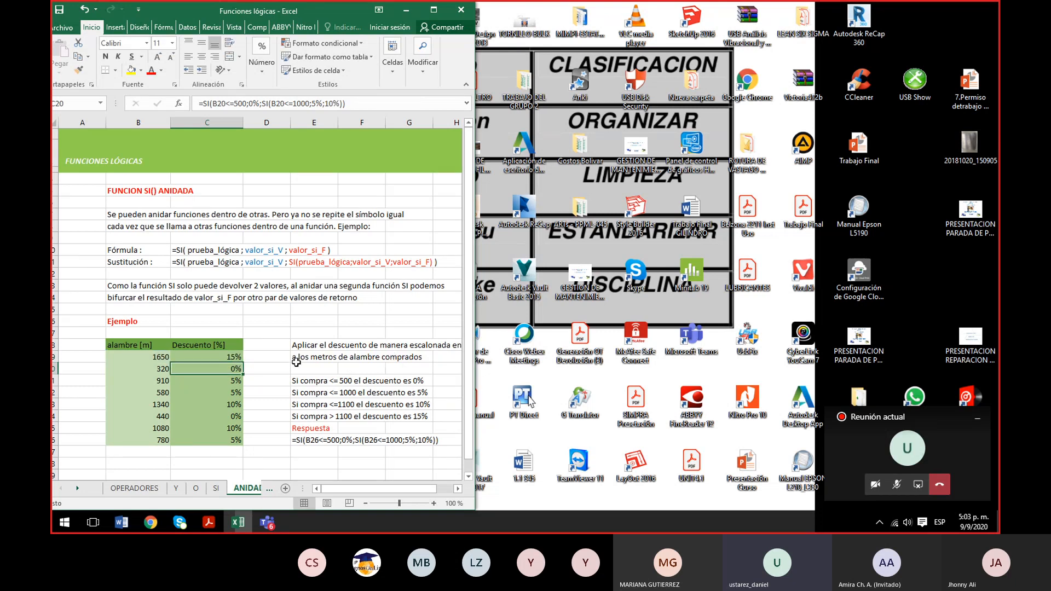
left_click(233, 356)
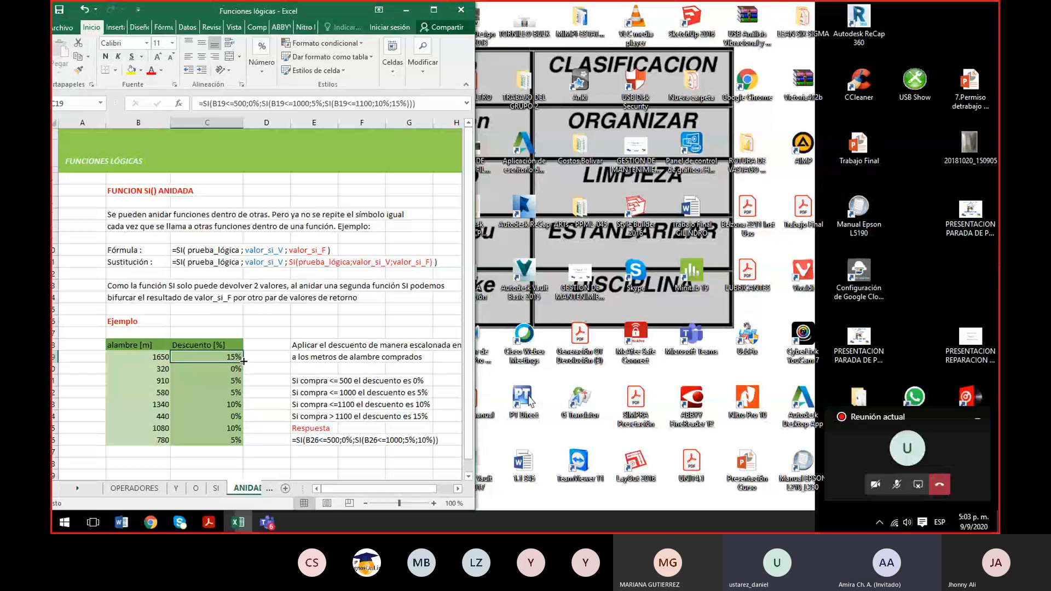
left_click_drag(244, 361, 240, 444)
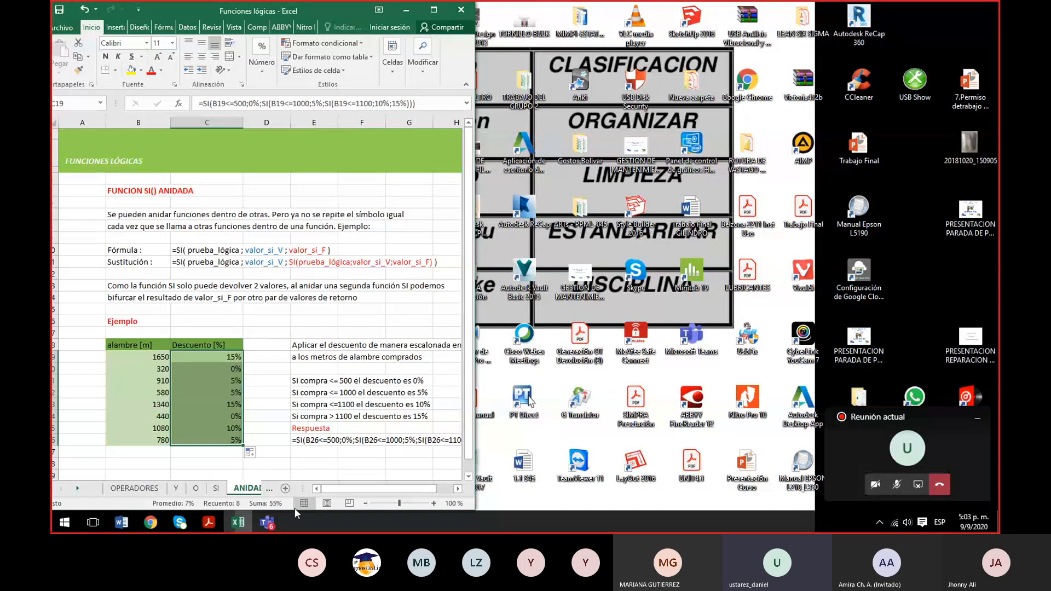
- Switch to the Microsoft Teams meeting window and stop sharing the screen
left_click(271, 526)
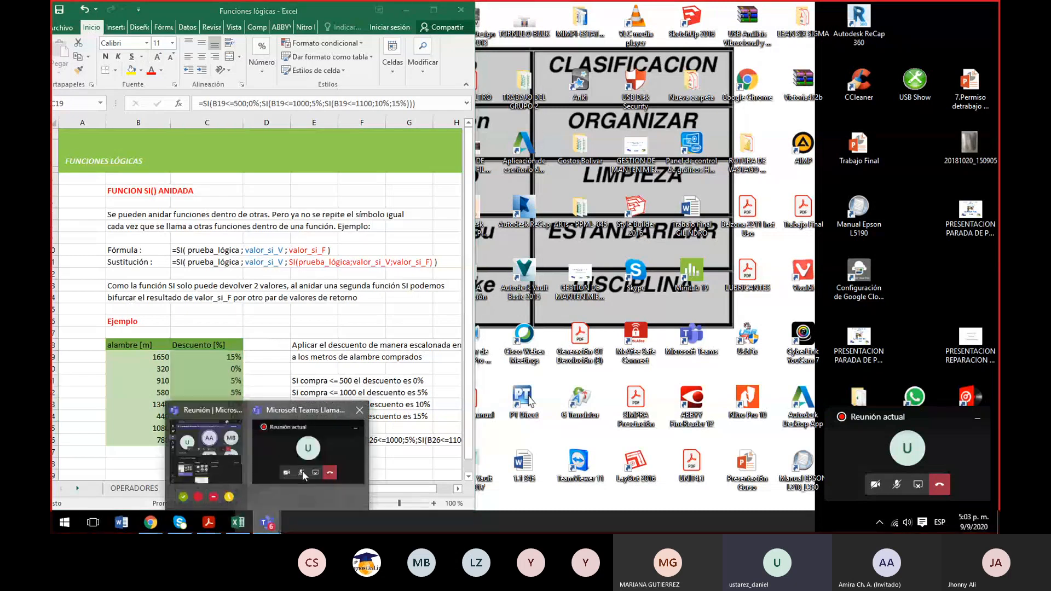
left_click(218, 459)
left_click(218, 459)
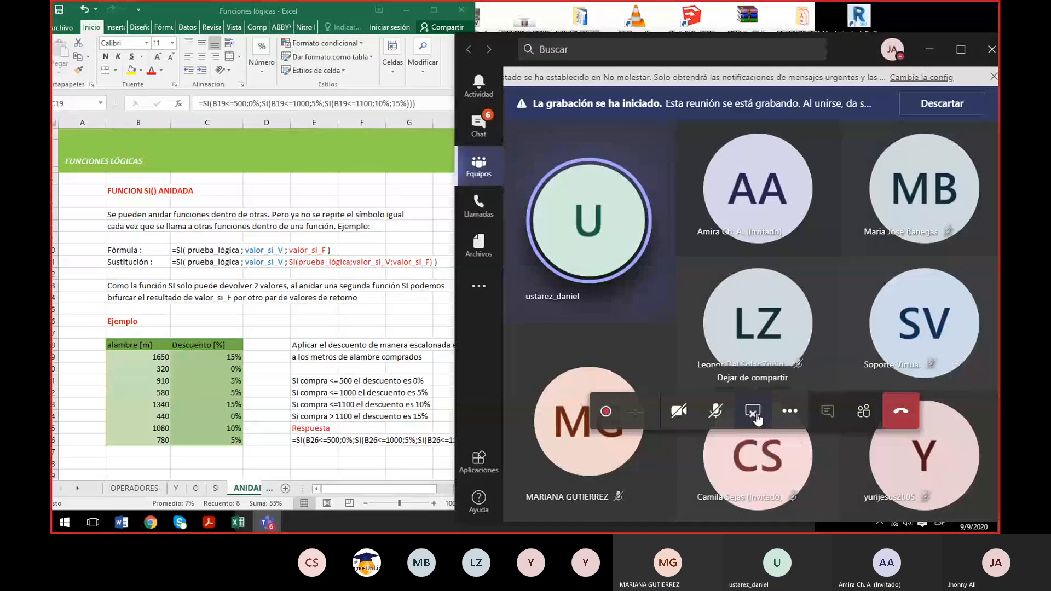
left_click(762, 425)
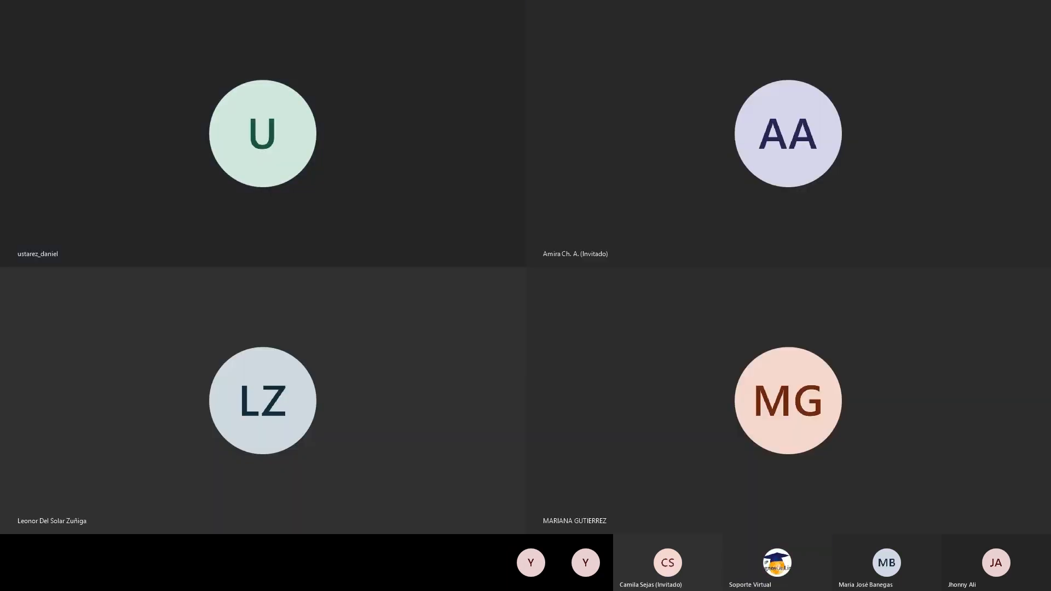